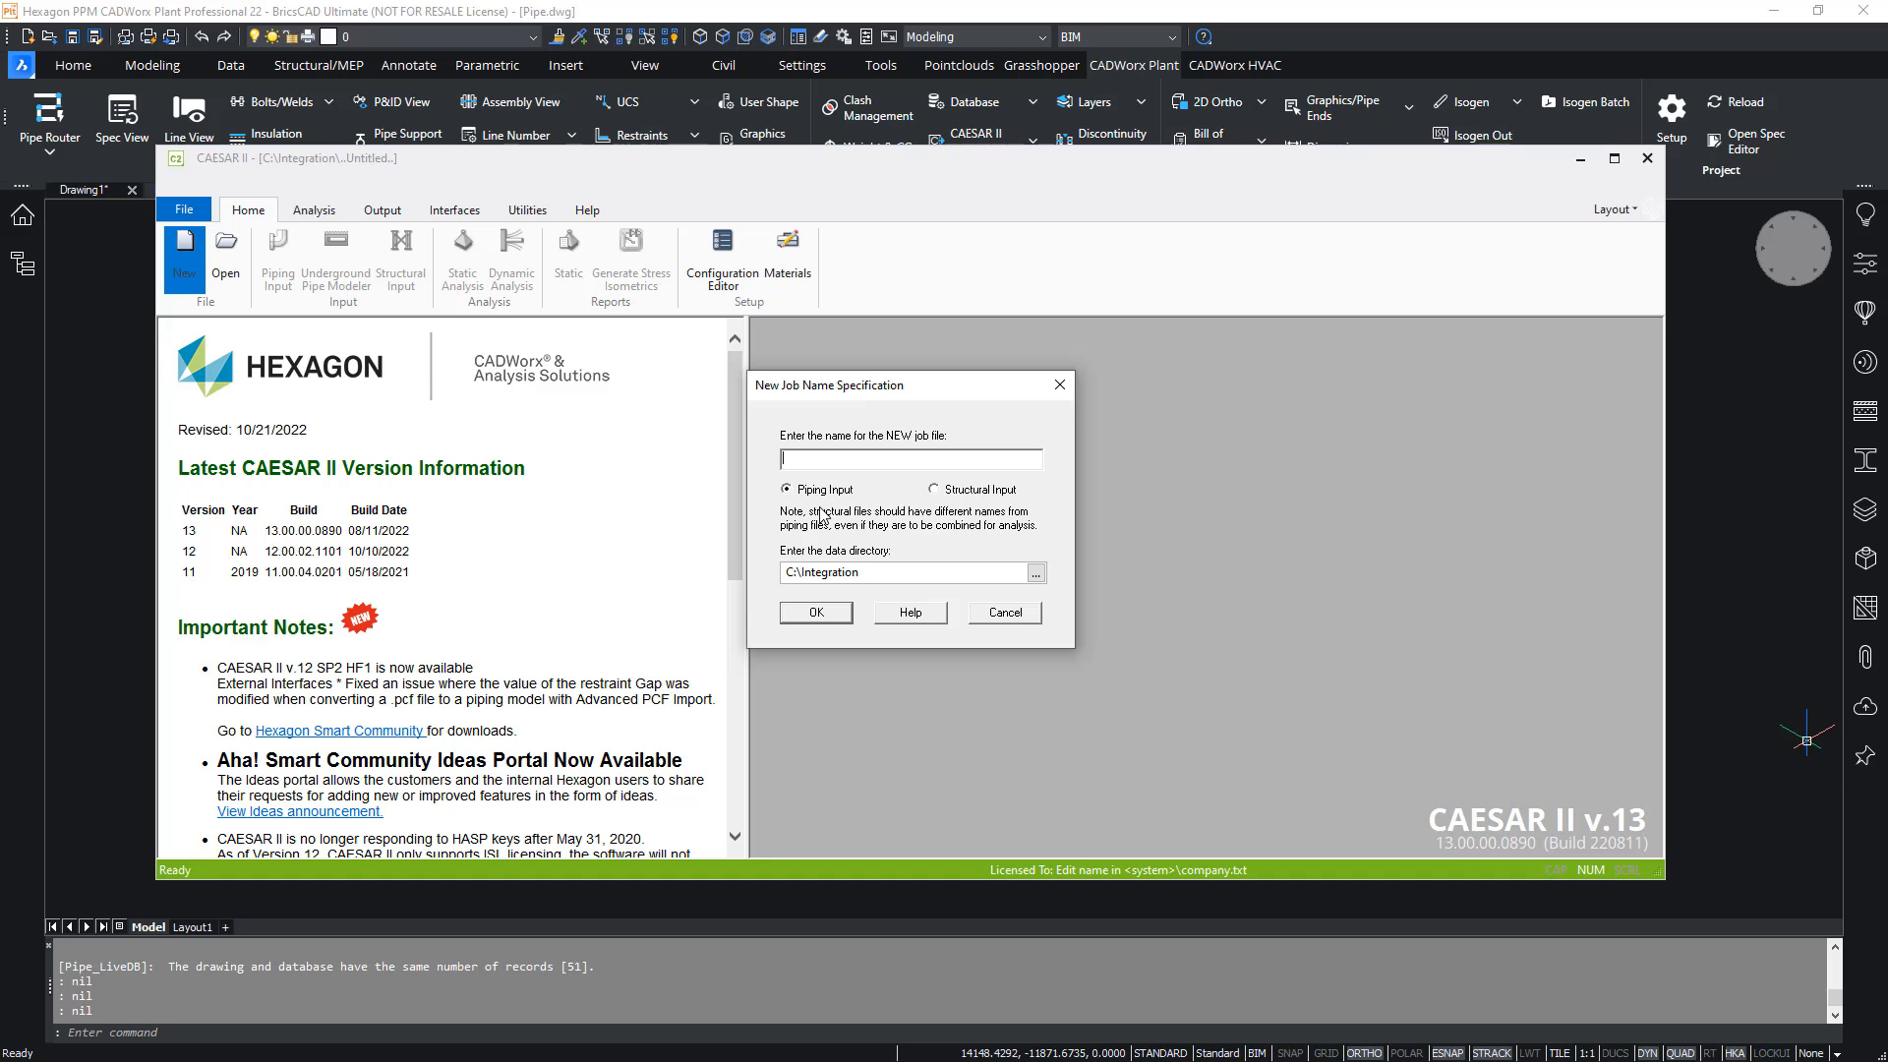
- Create the new piping input job Pipe in C:\Integration and accept the current units
left_click(815, 613)
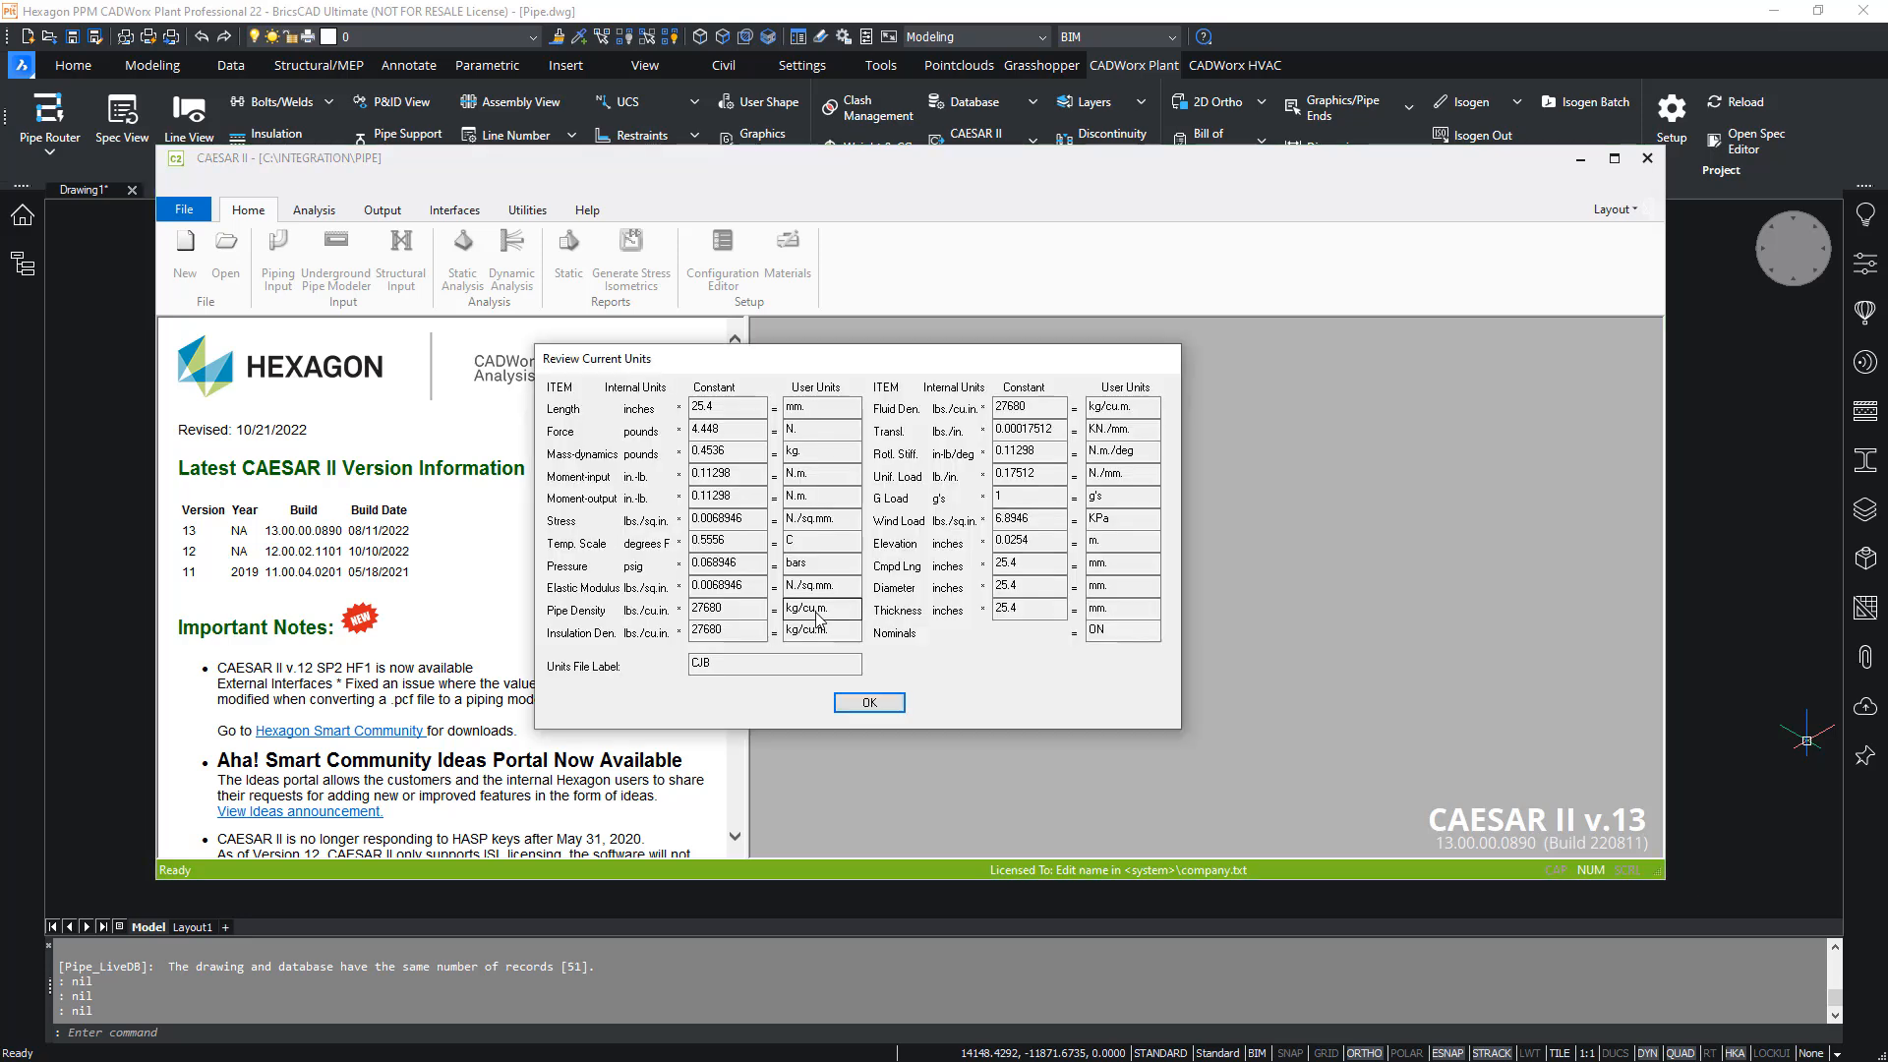
left_click(869, 703)
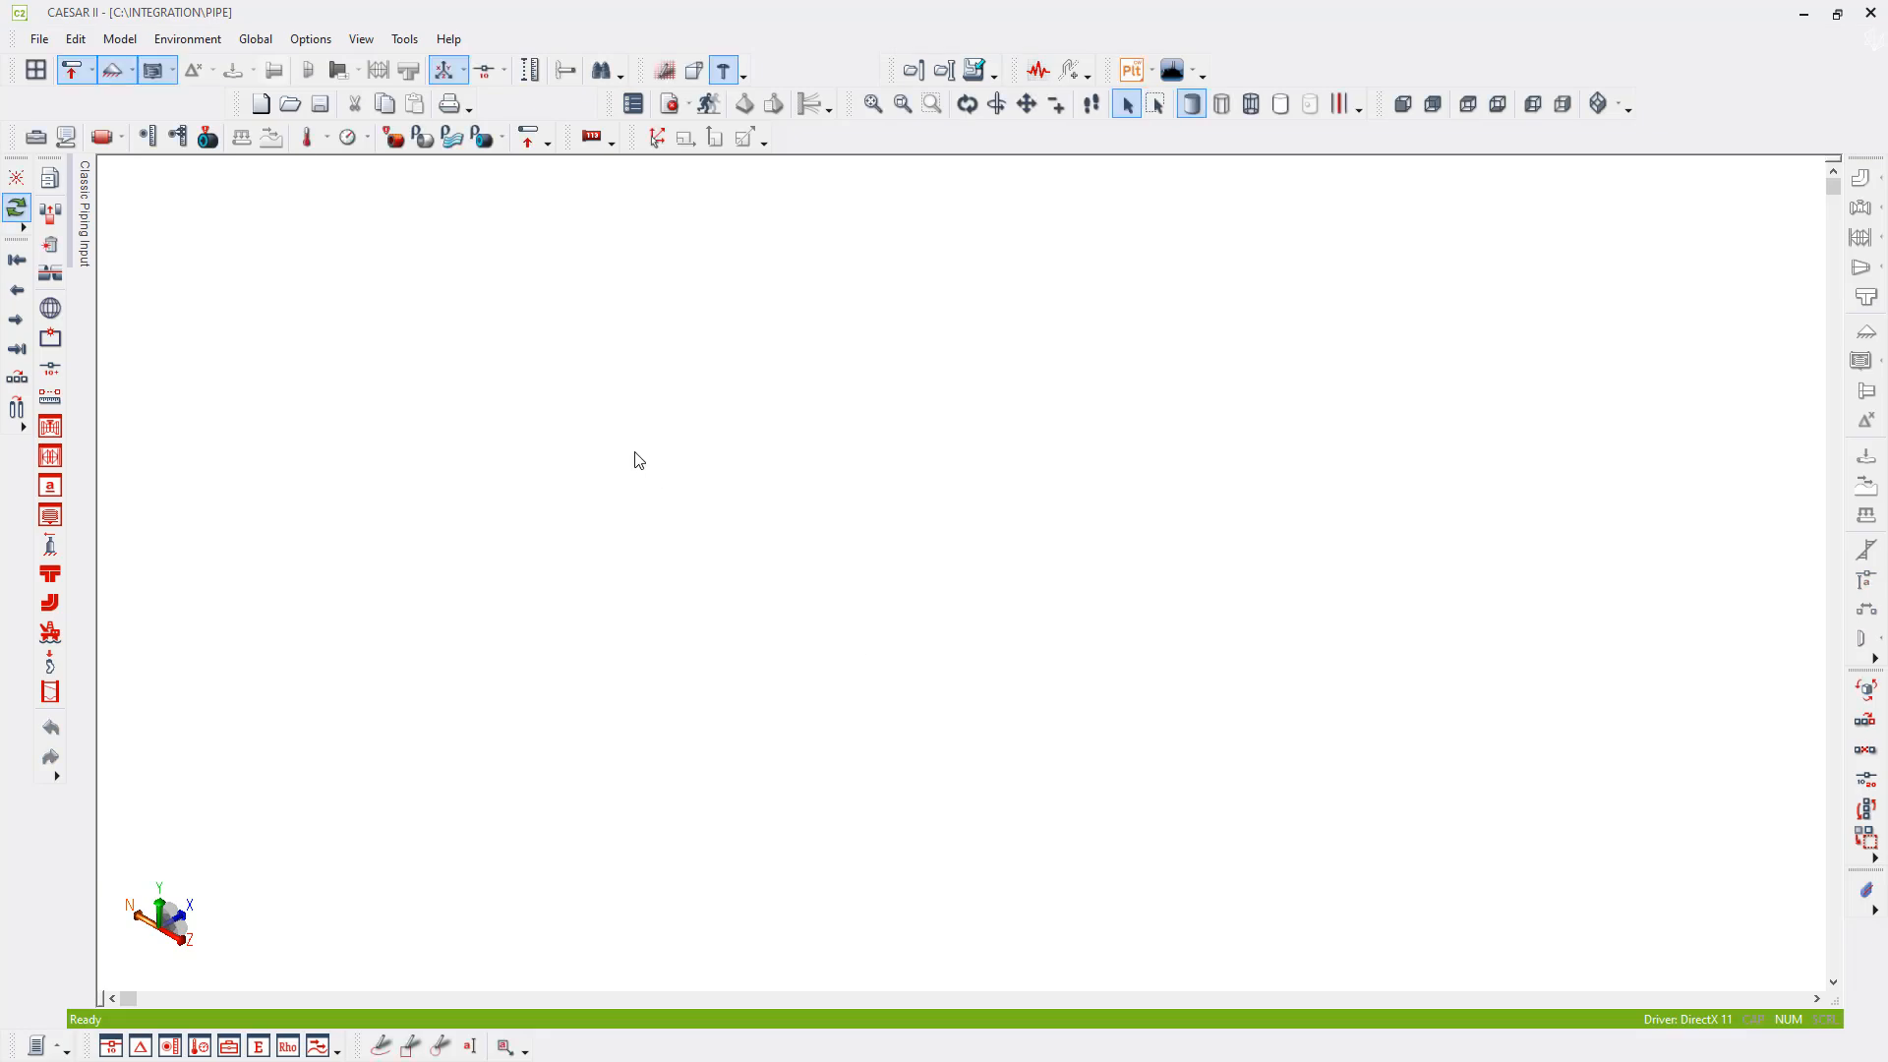
- Start an Advanced PCF Import and load Pipe.pcf from the Integration folder
left_click(972, 72)
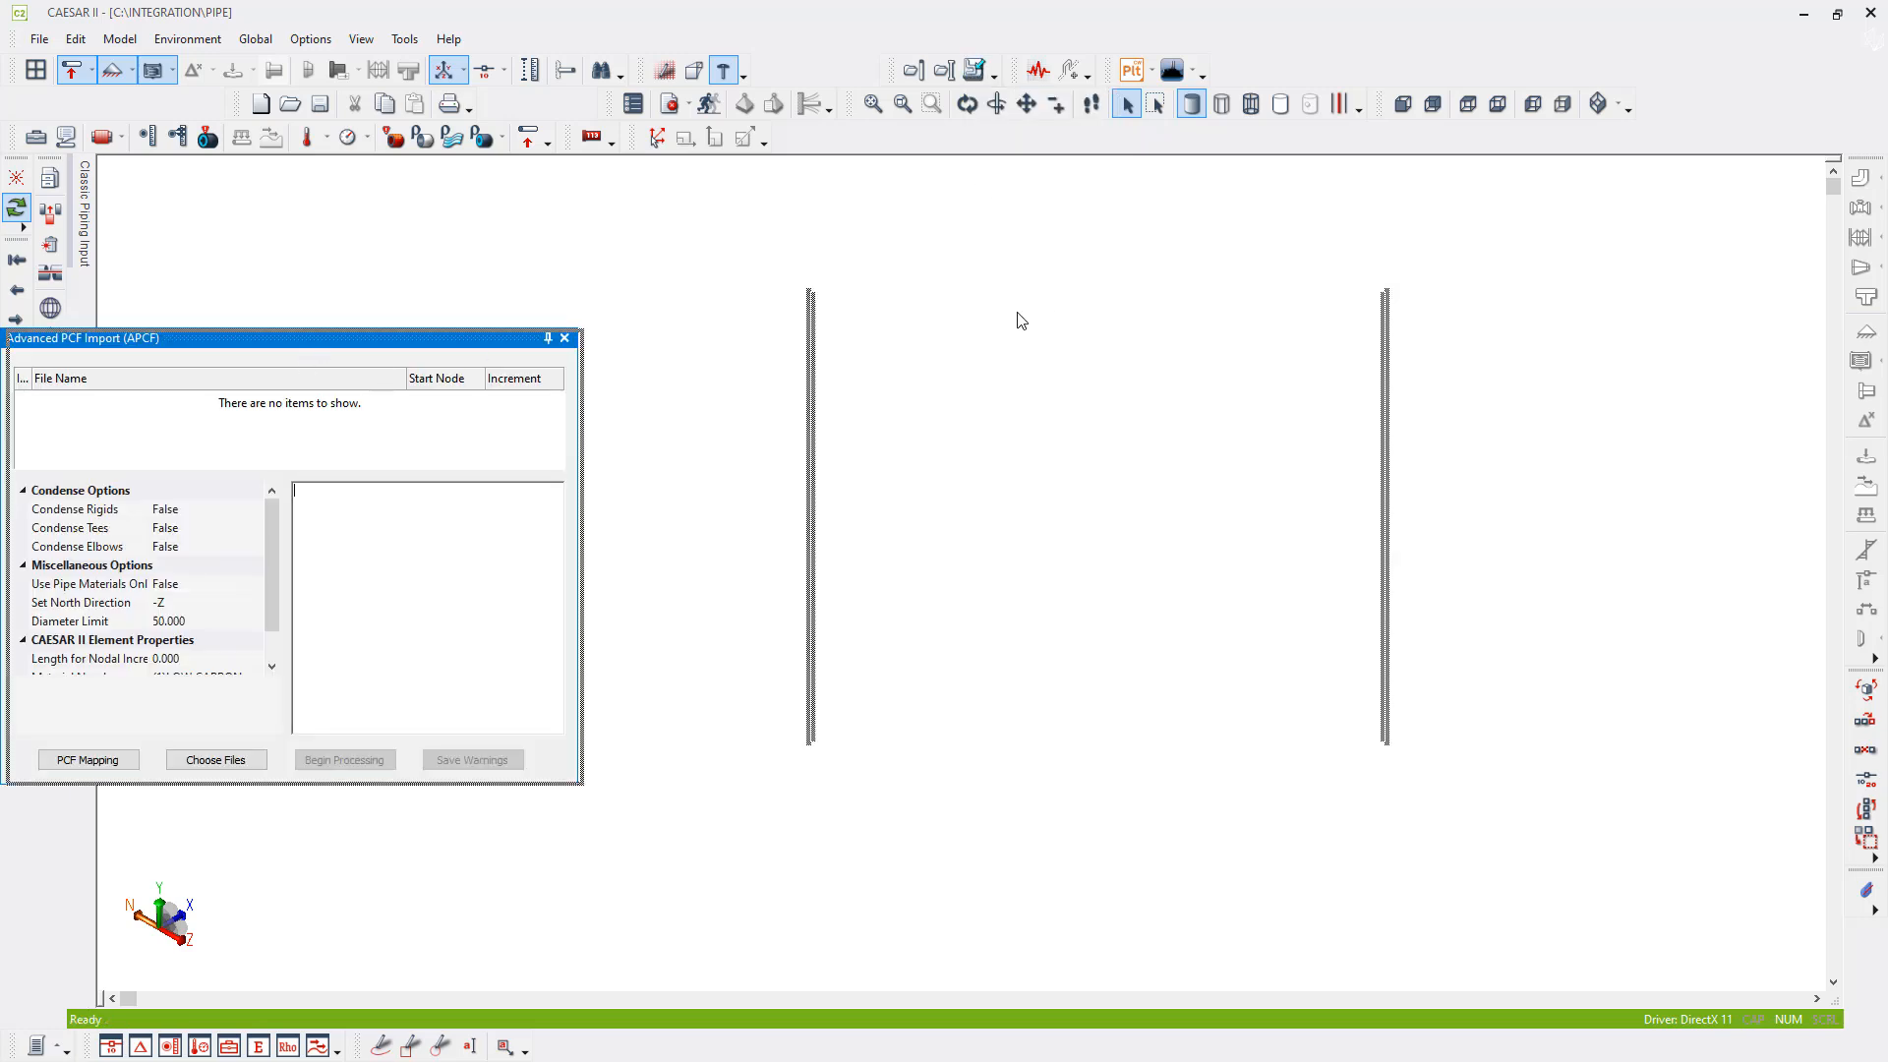
left_click_drag(1018, 321, 1046, 327)
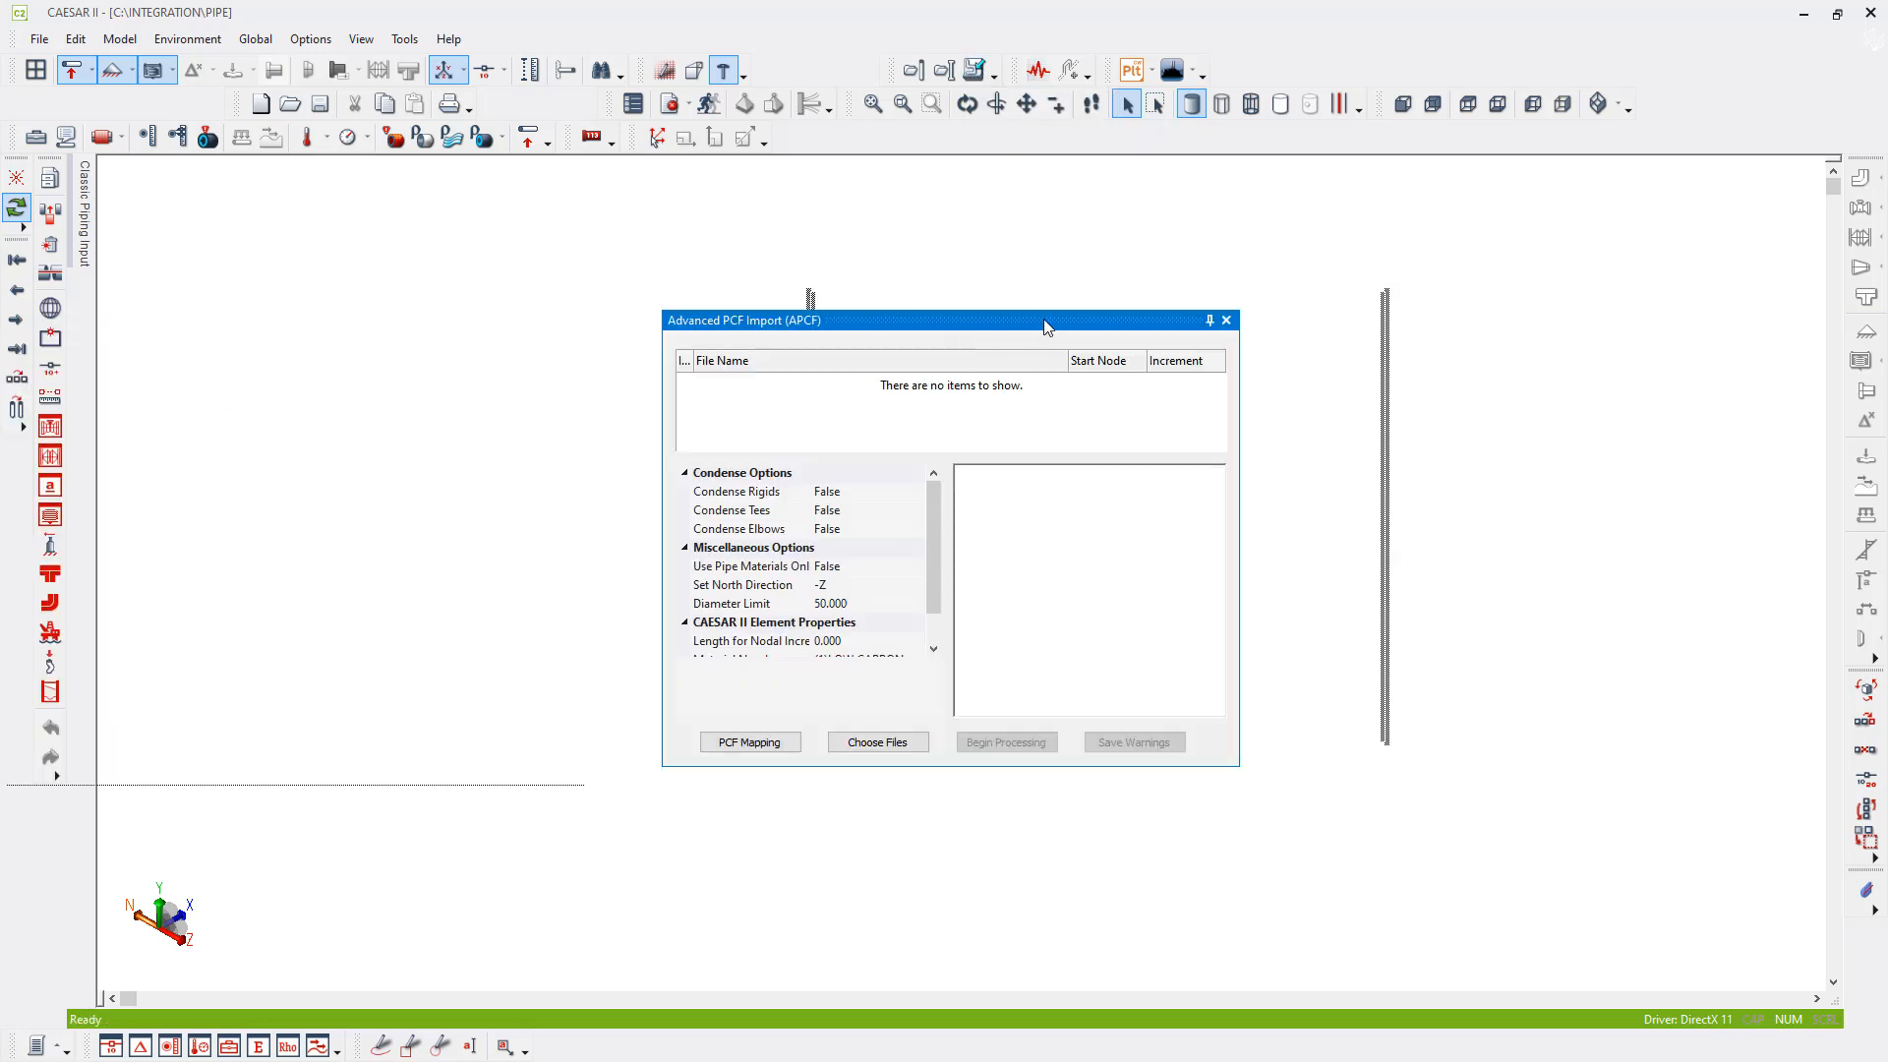
left_click(857, 744)
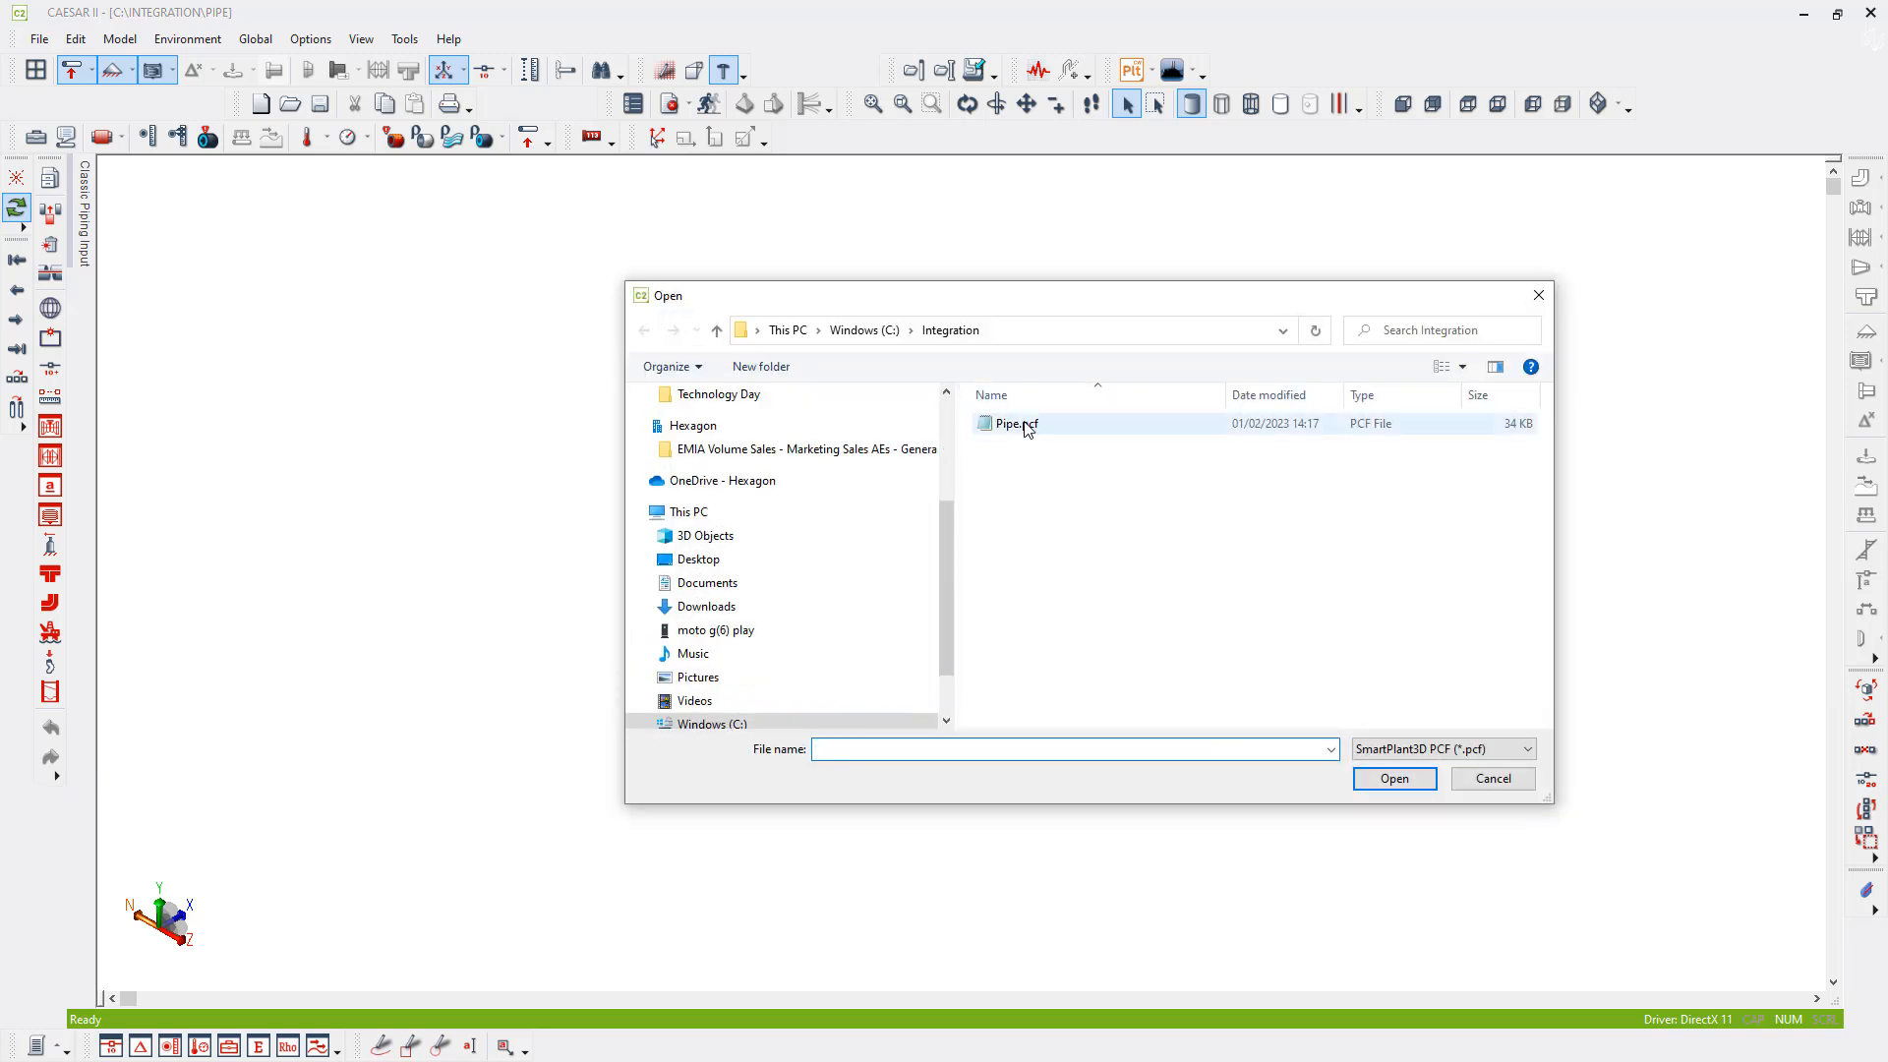
left_click(1015, 424)
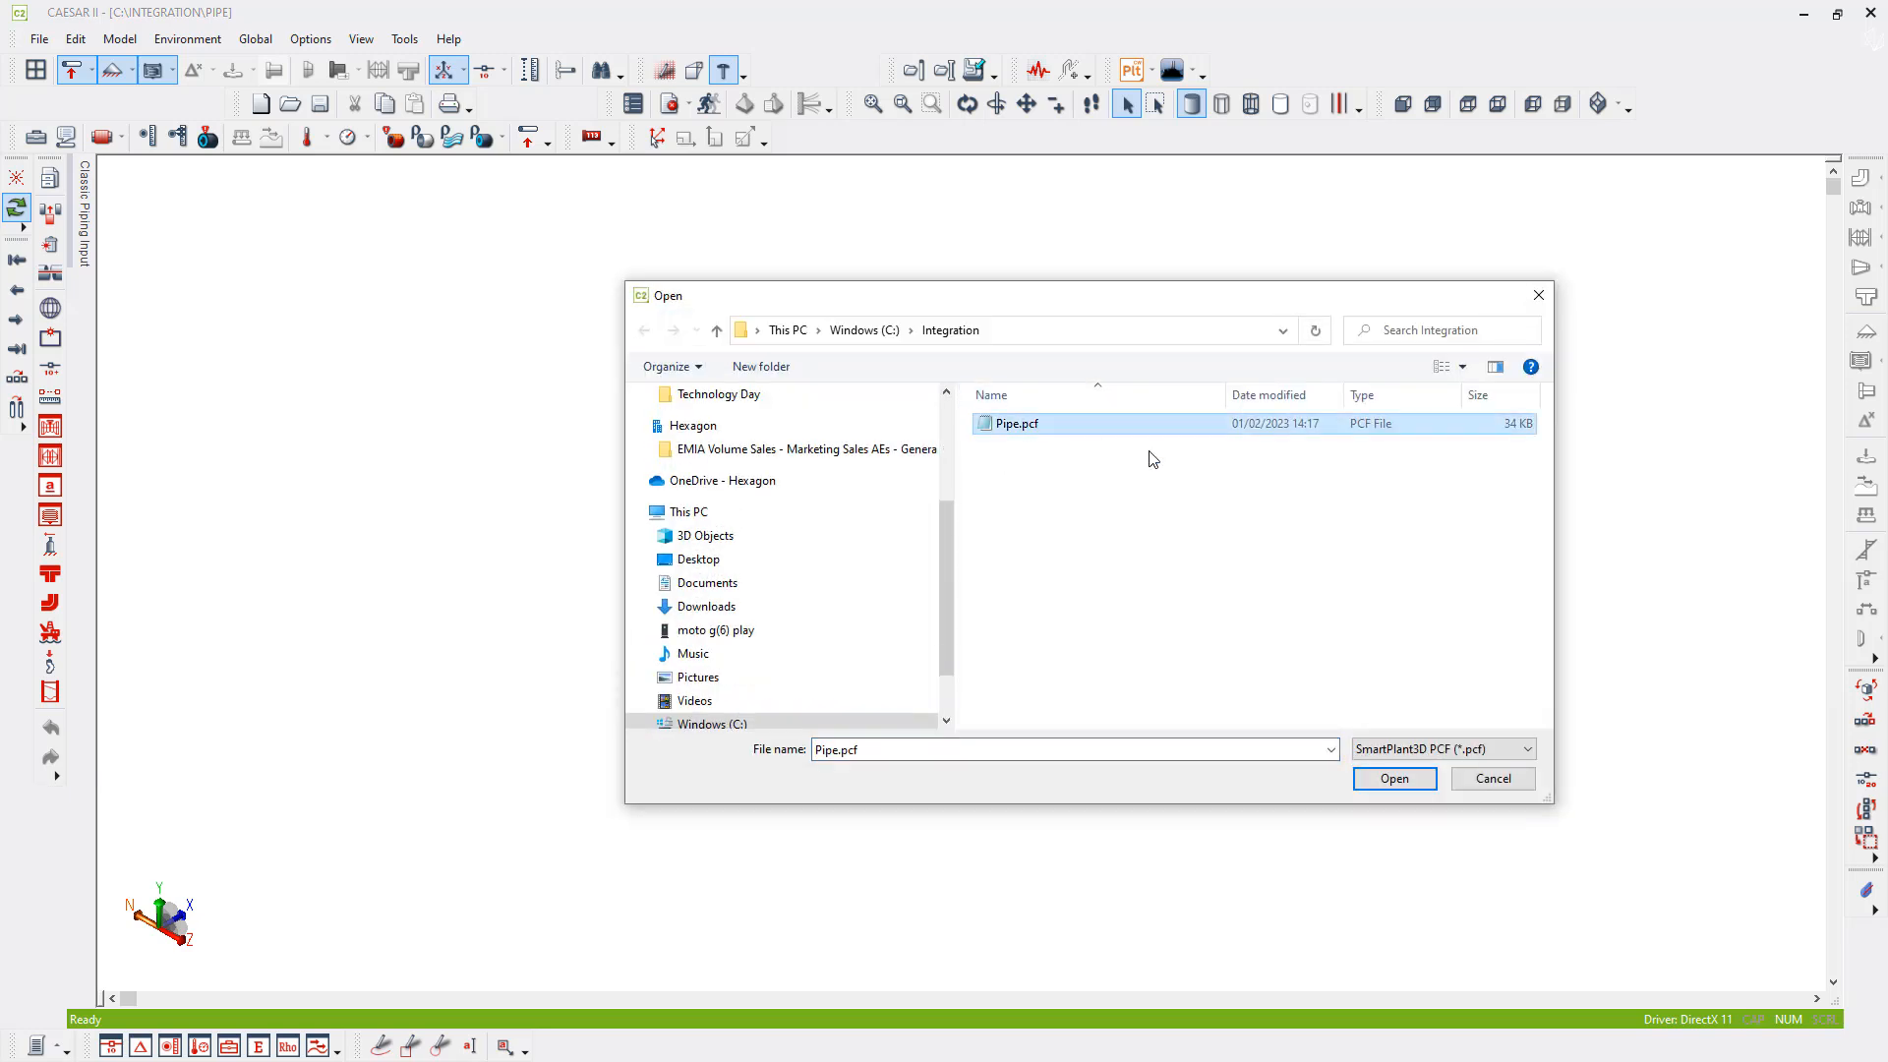
left_click(1391, 779)
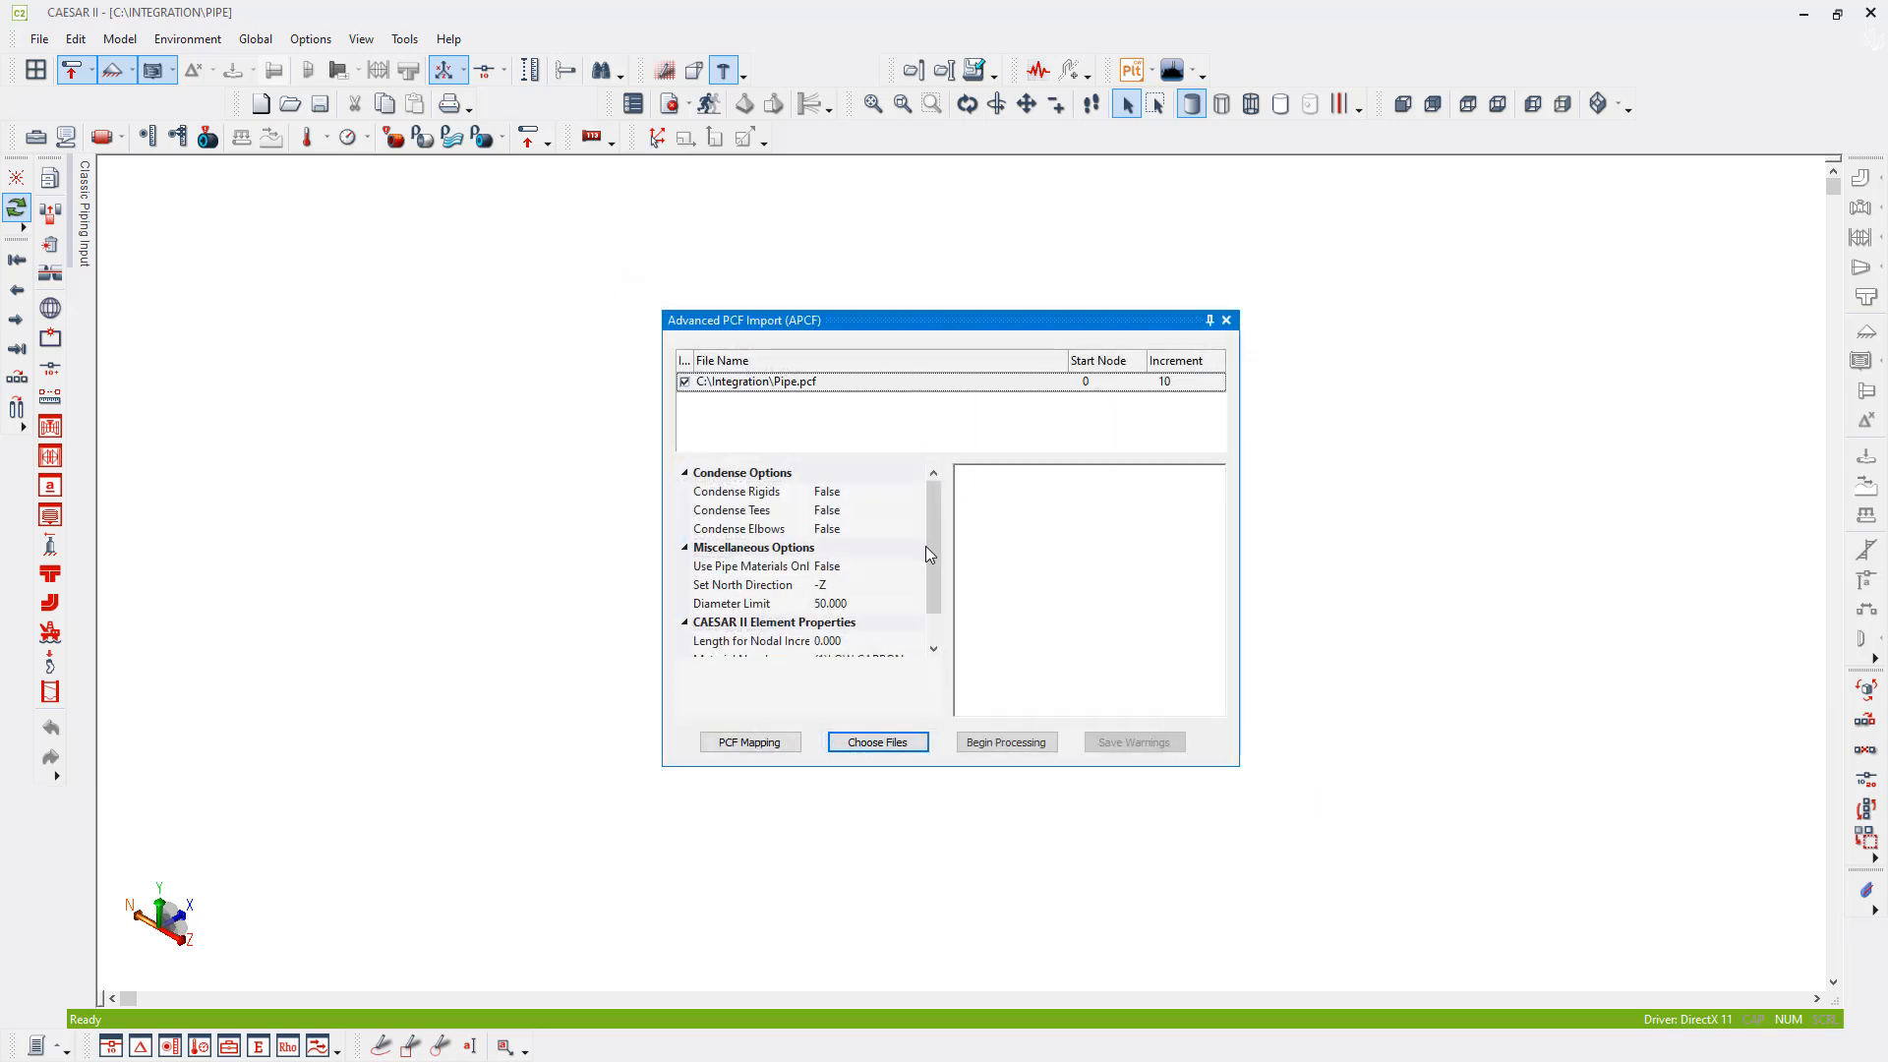
- Set the start node of Pipe.pcf to 2000, process the import and close the import dialog
left_click(1108, 383)
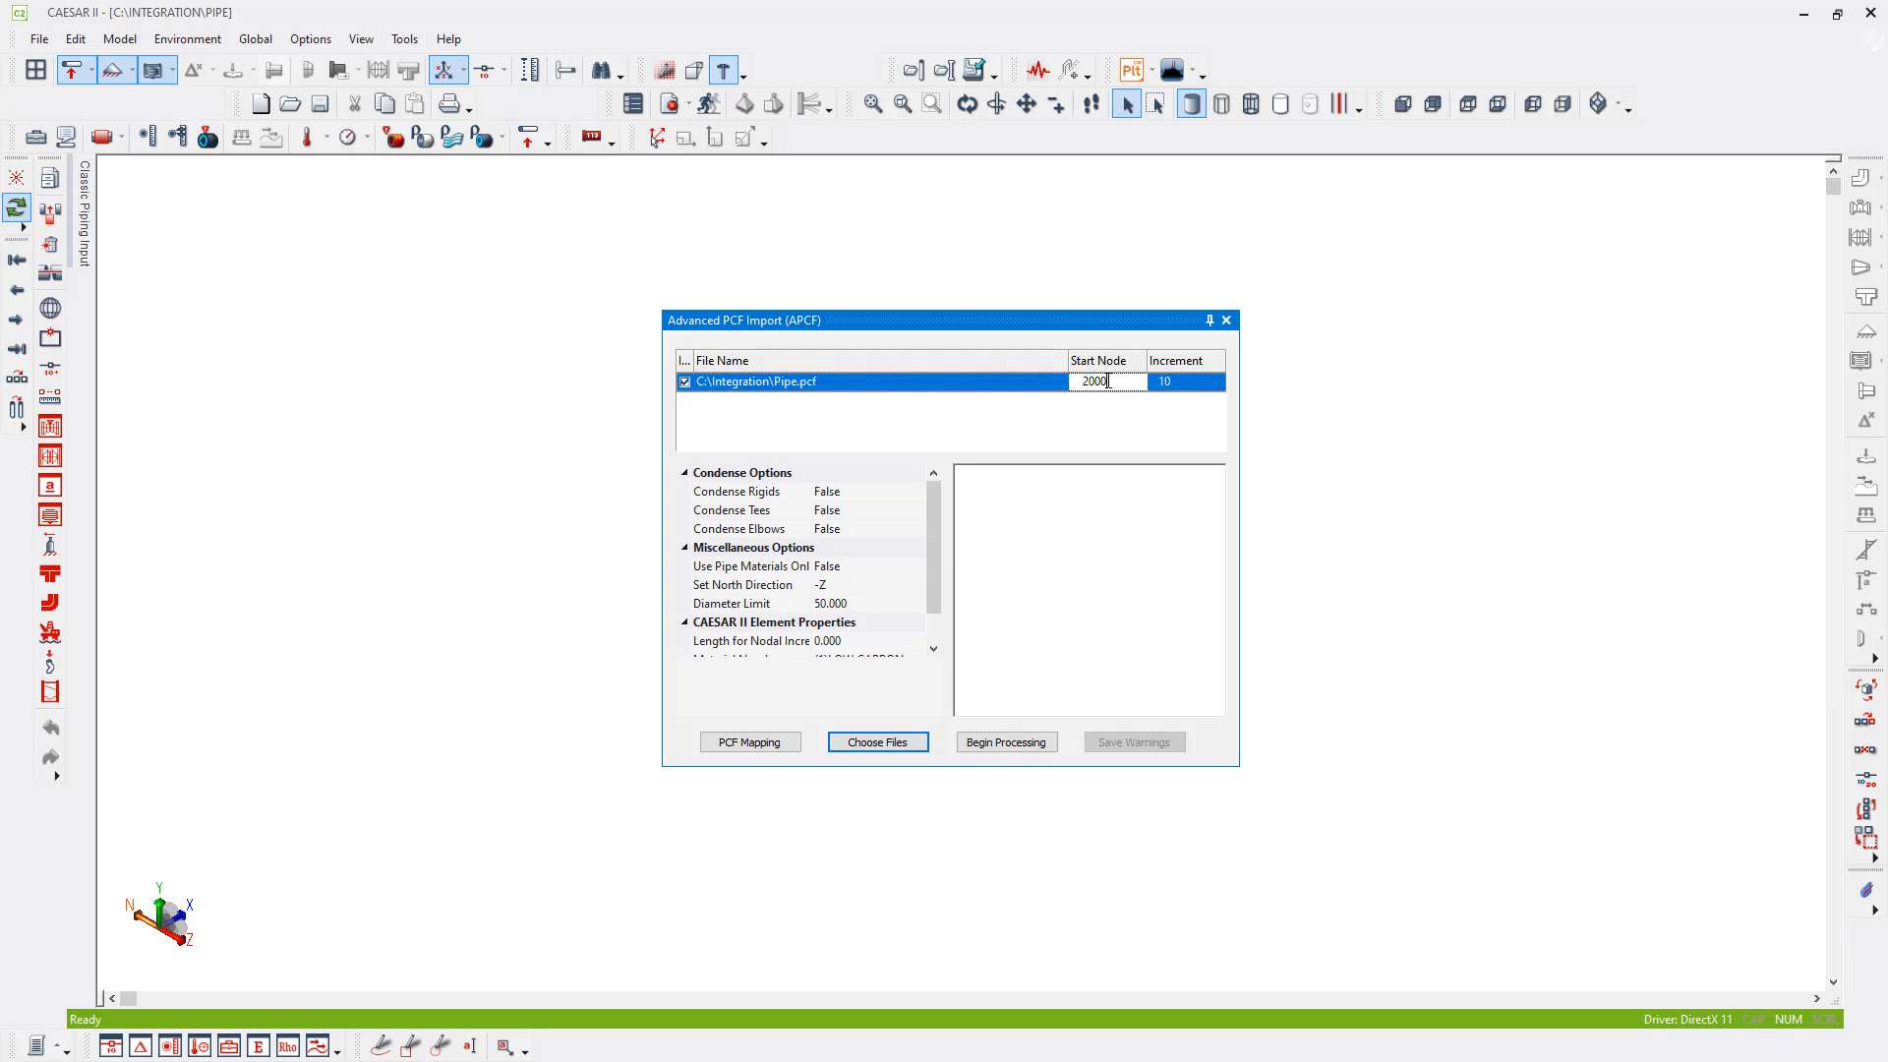
key("Return")
left_click(983, 745)
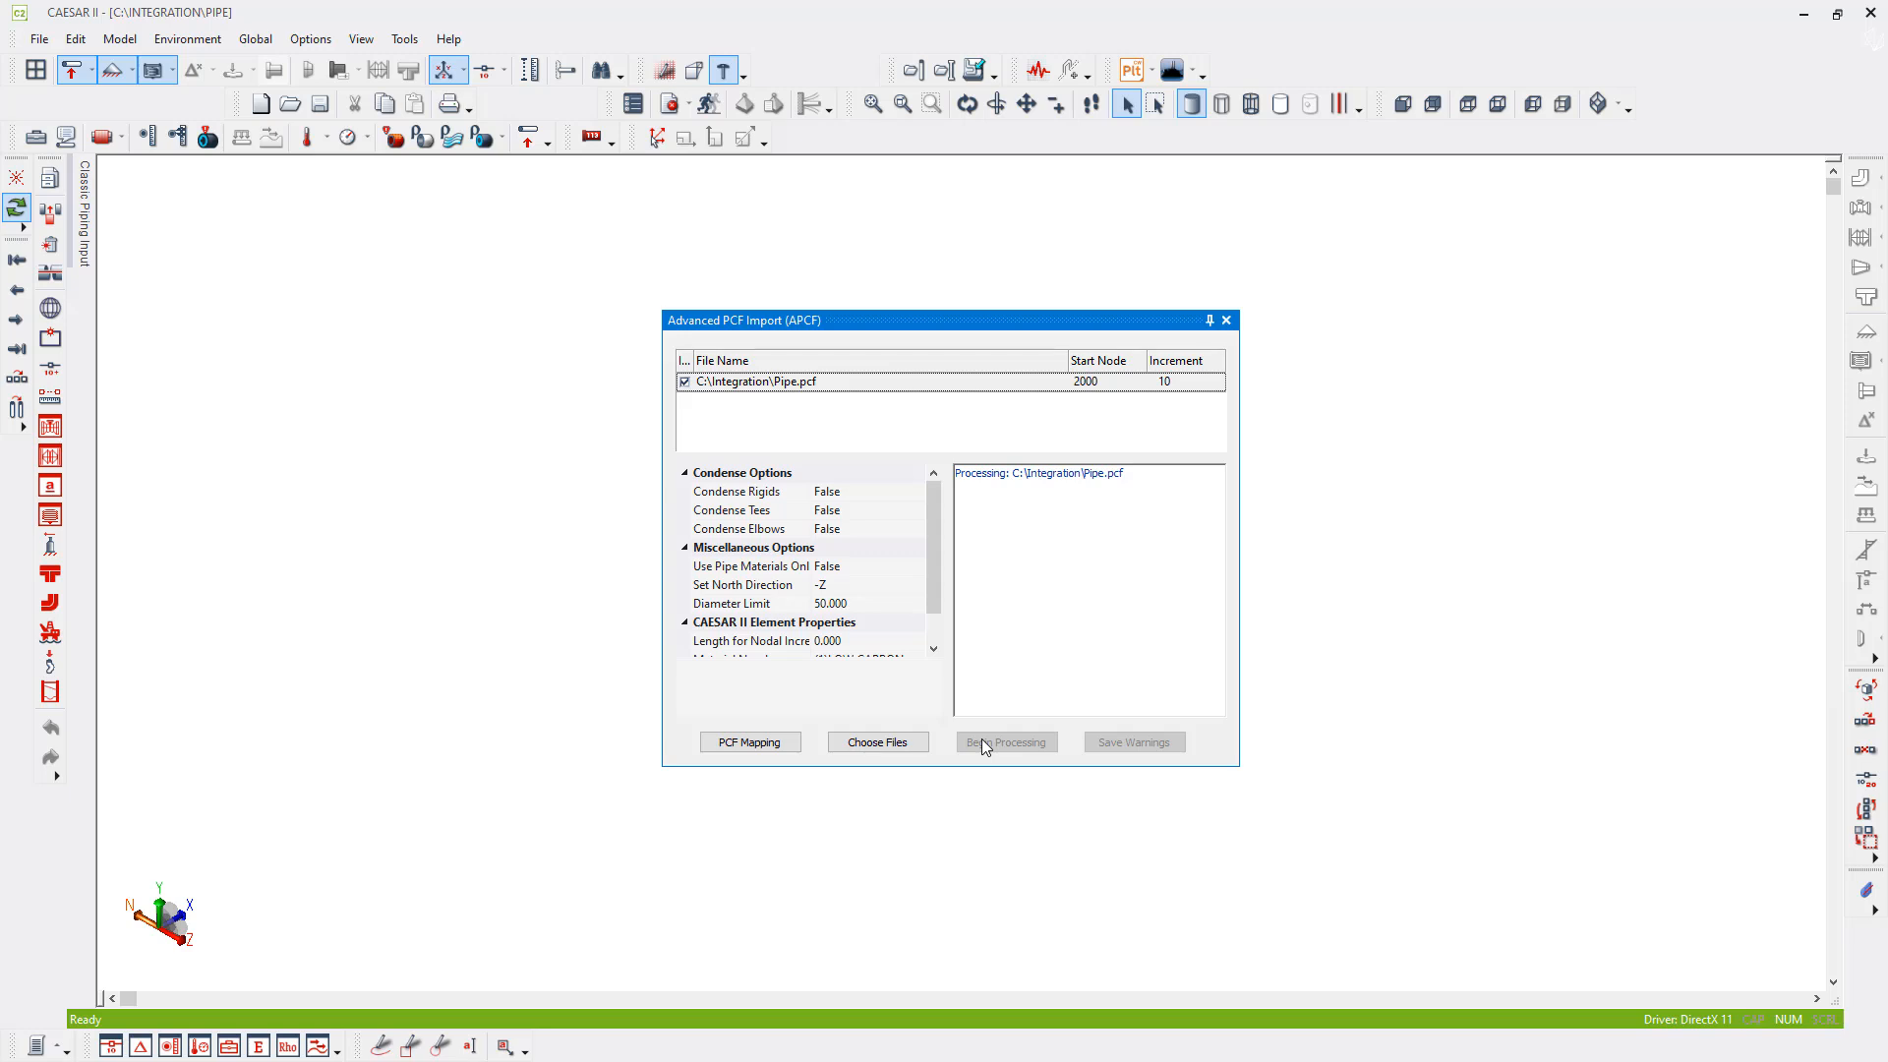
left_click(1227, 321)
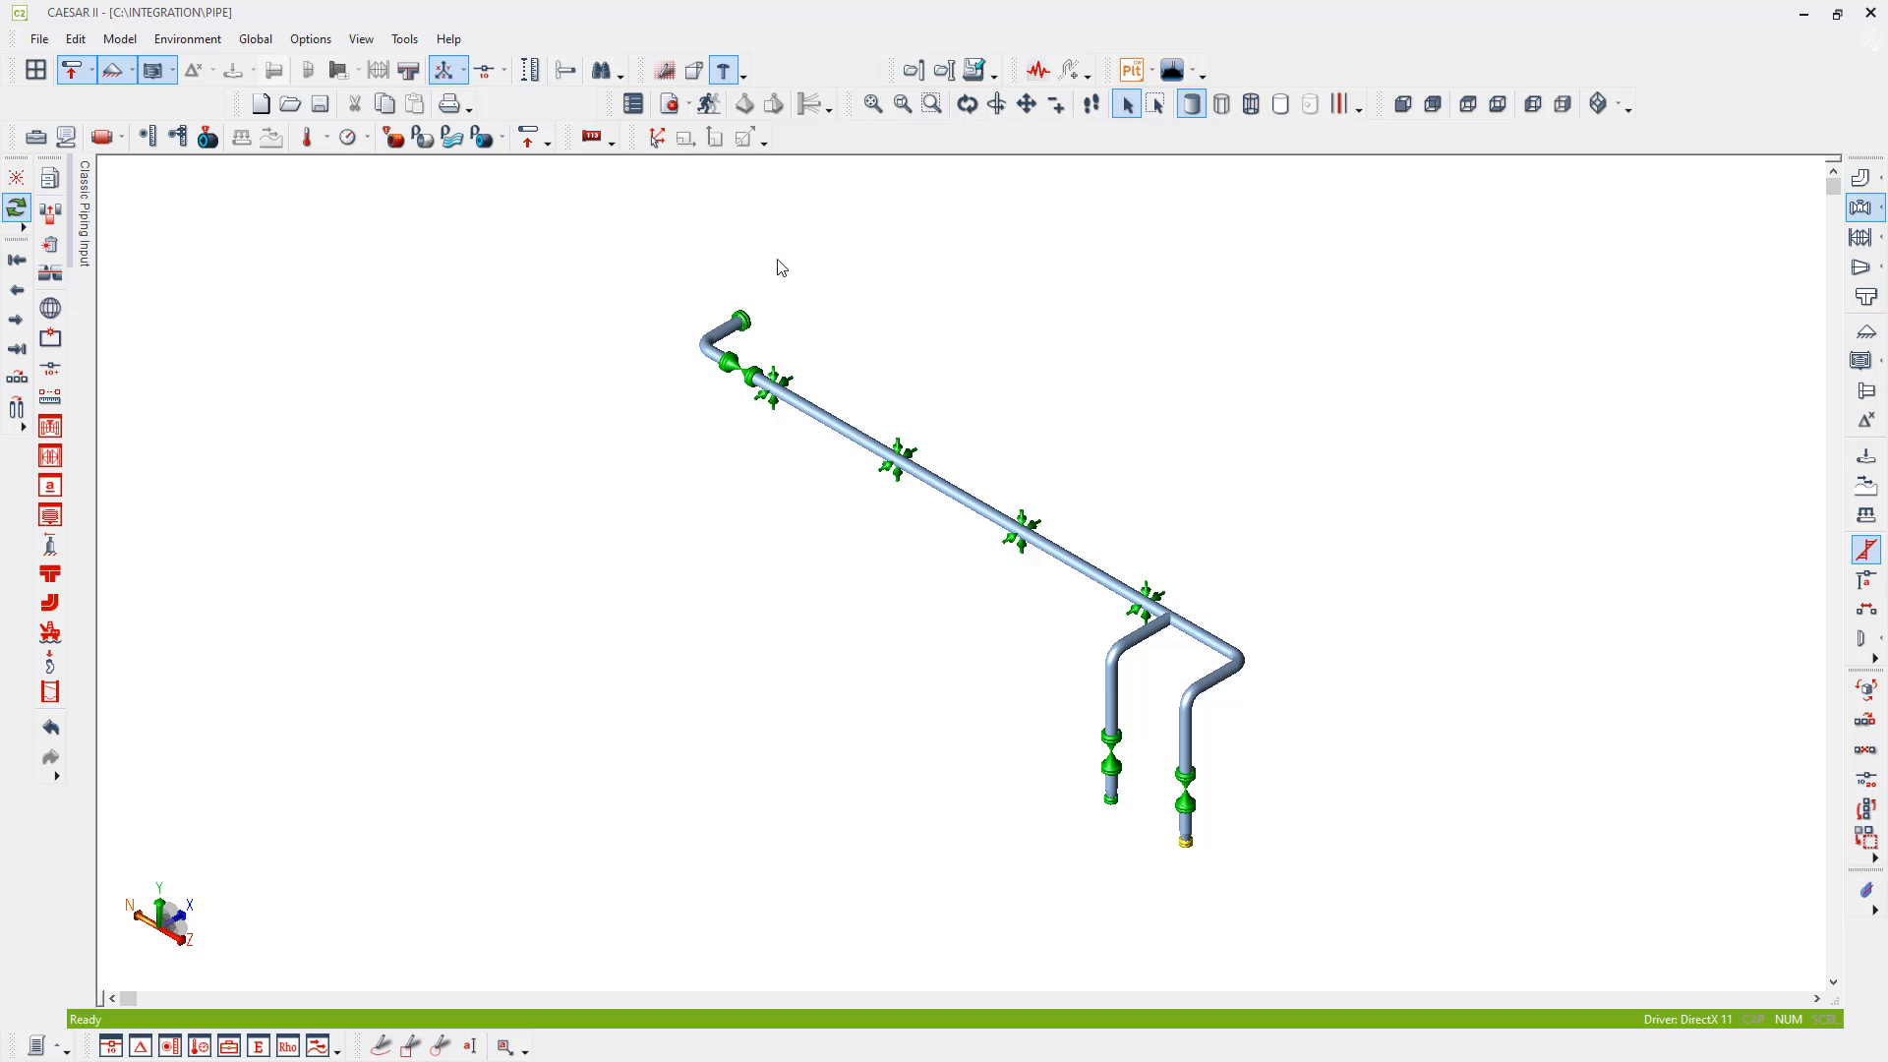
- Show the node numbers on the imported piping model
left_click(487, 77)
scroll(1278, 758, "up", 1)
scroll(1131, 767, "up", 5)
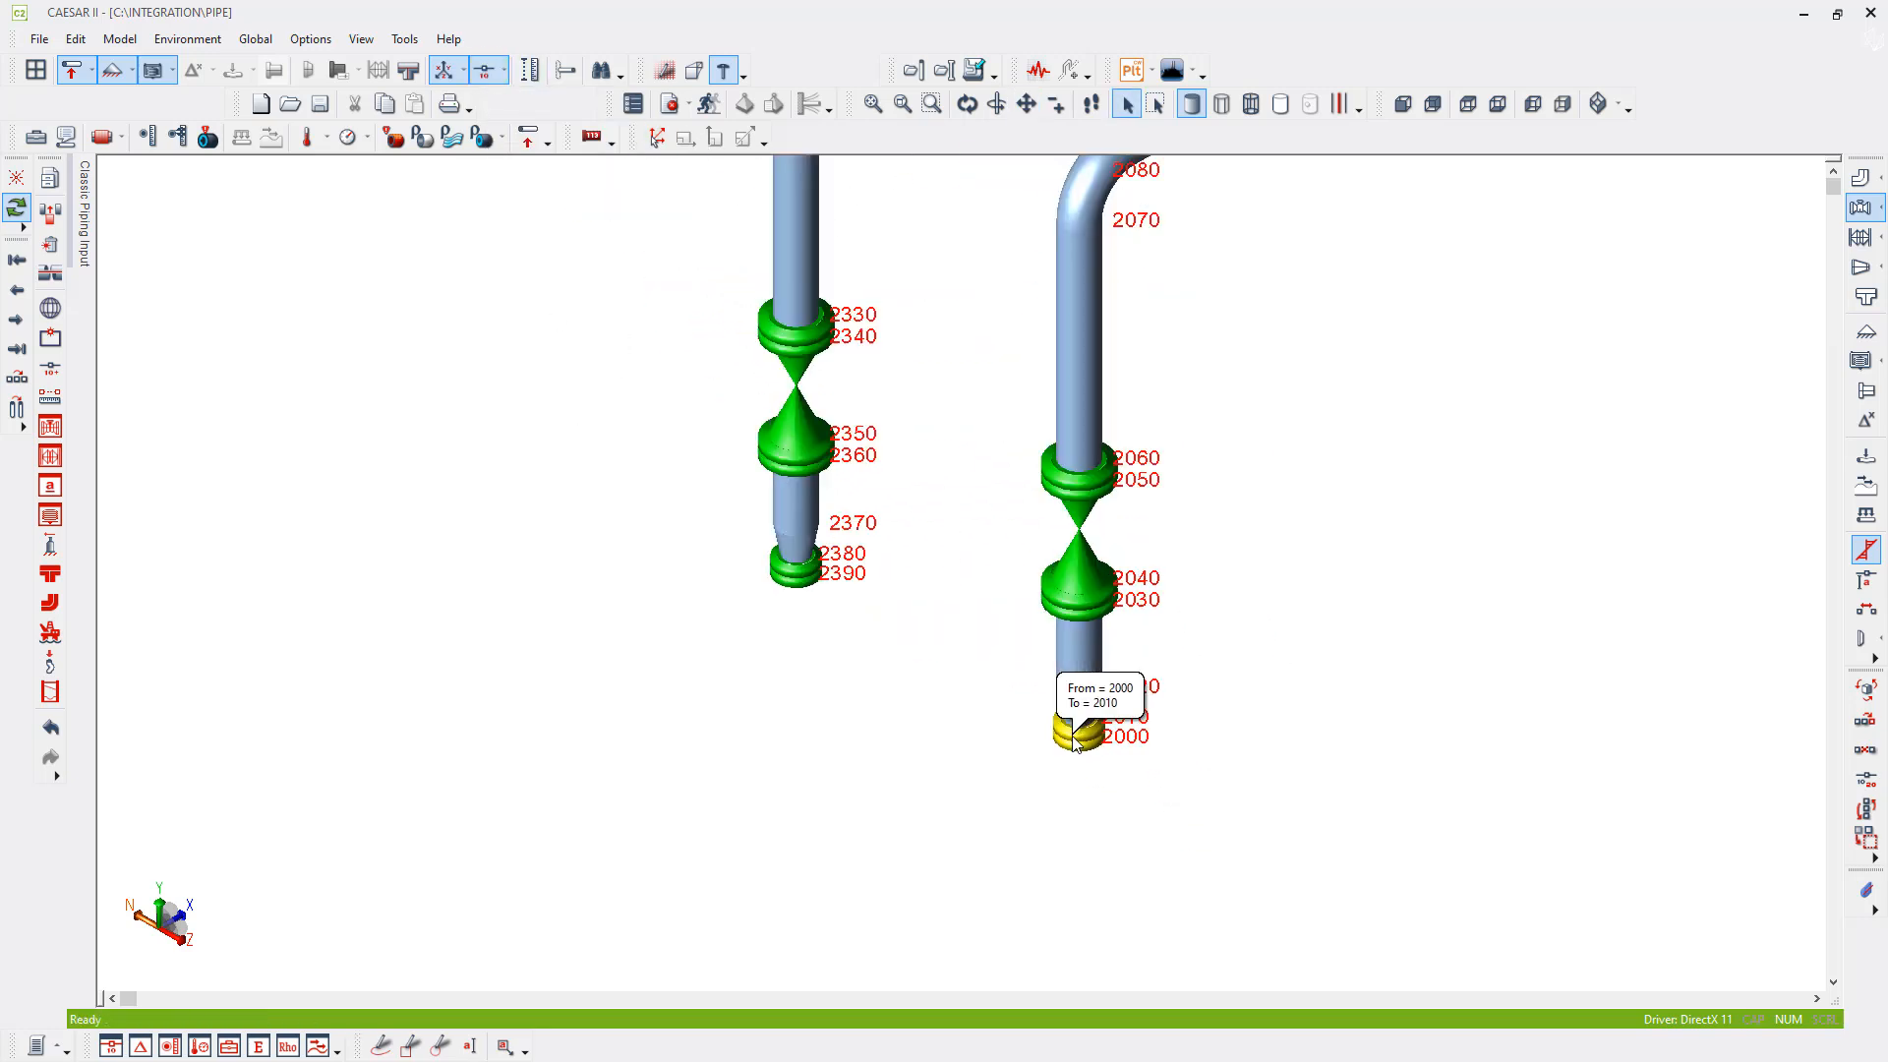
- Examine the node numbering along the main line from the lower flange at node 2000 to the far end flange
scroll(1074, 740, "up", 2)
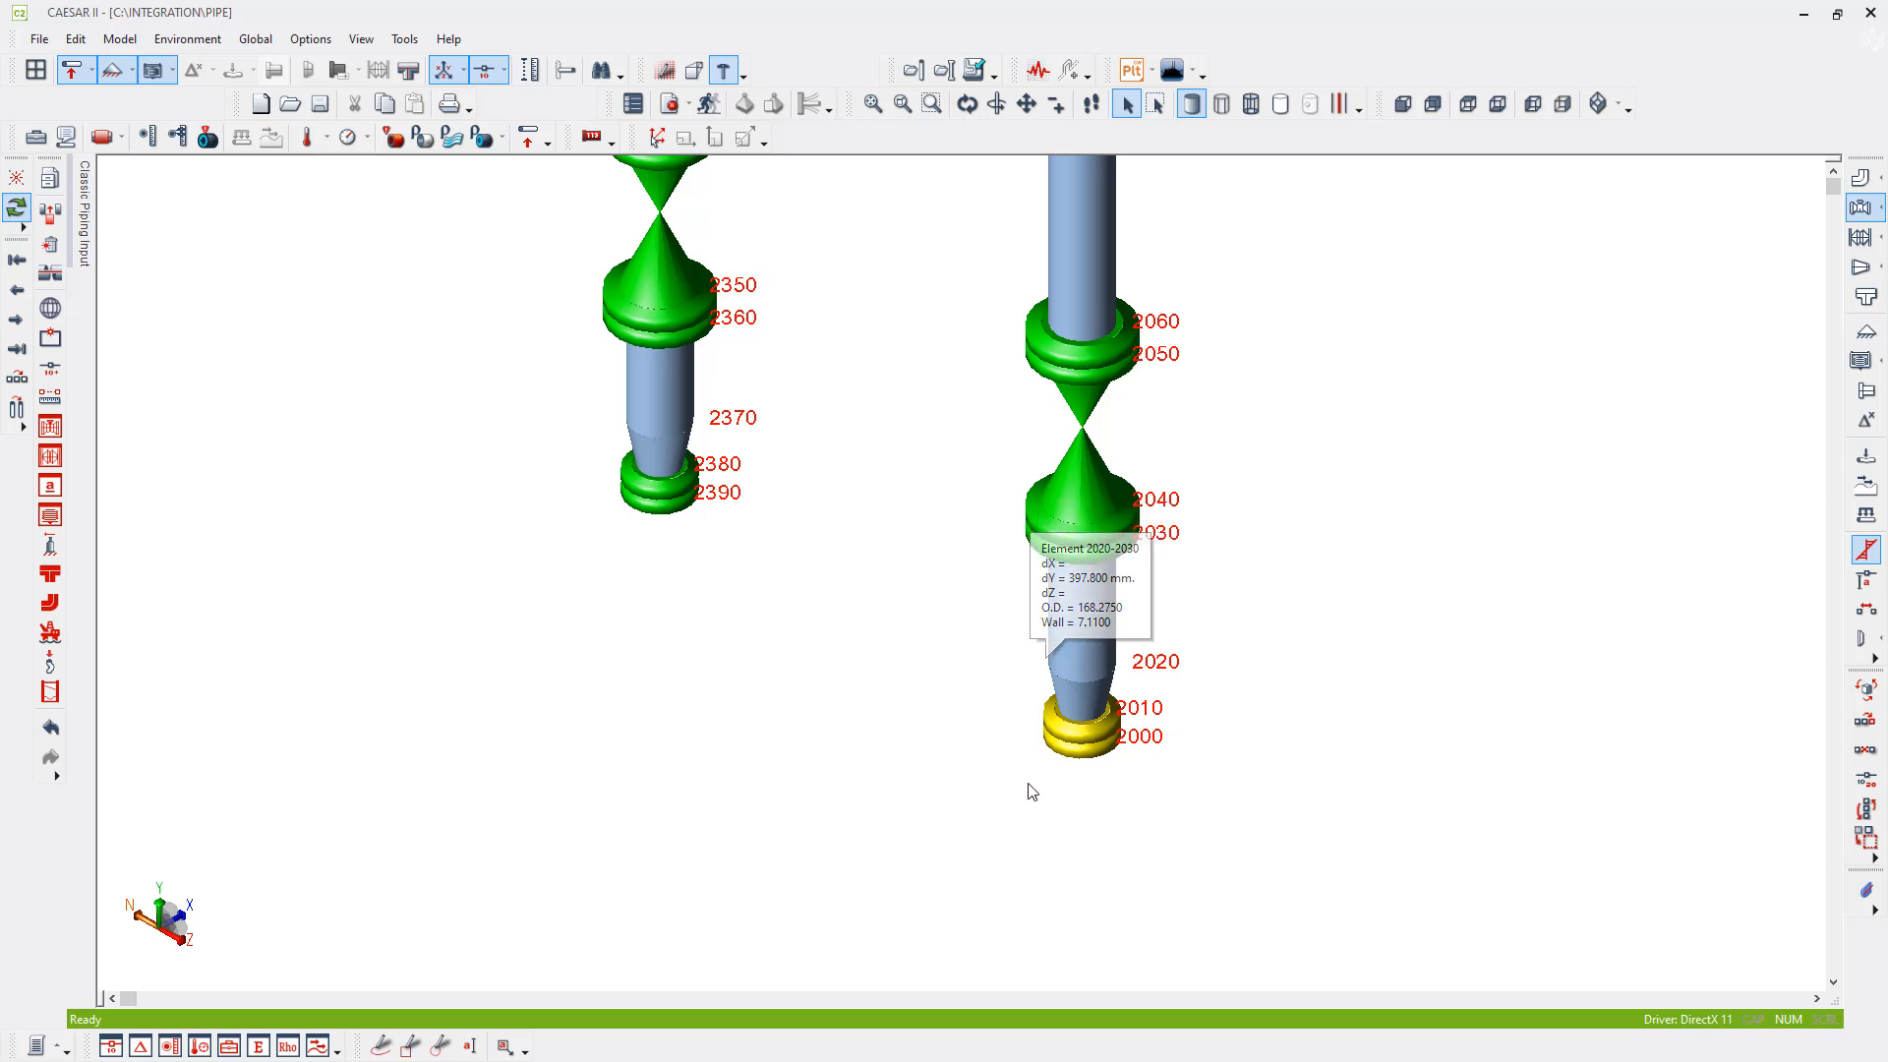
right_click(1452, 662)
left_click(1505, 861)
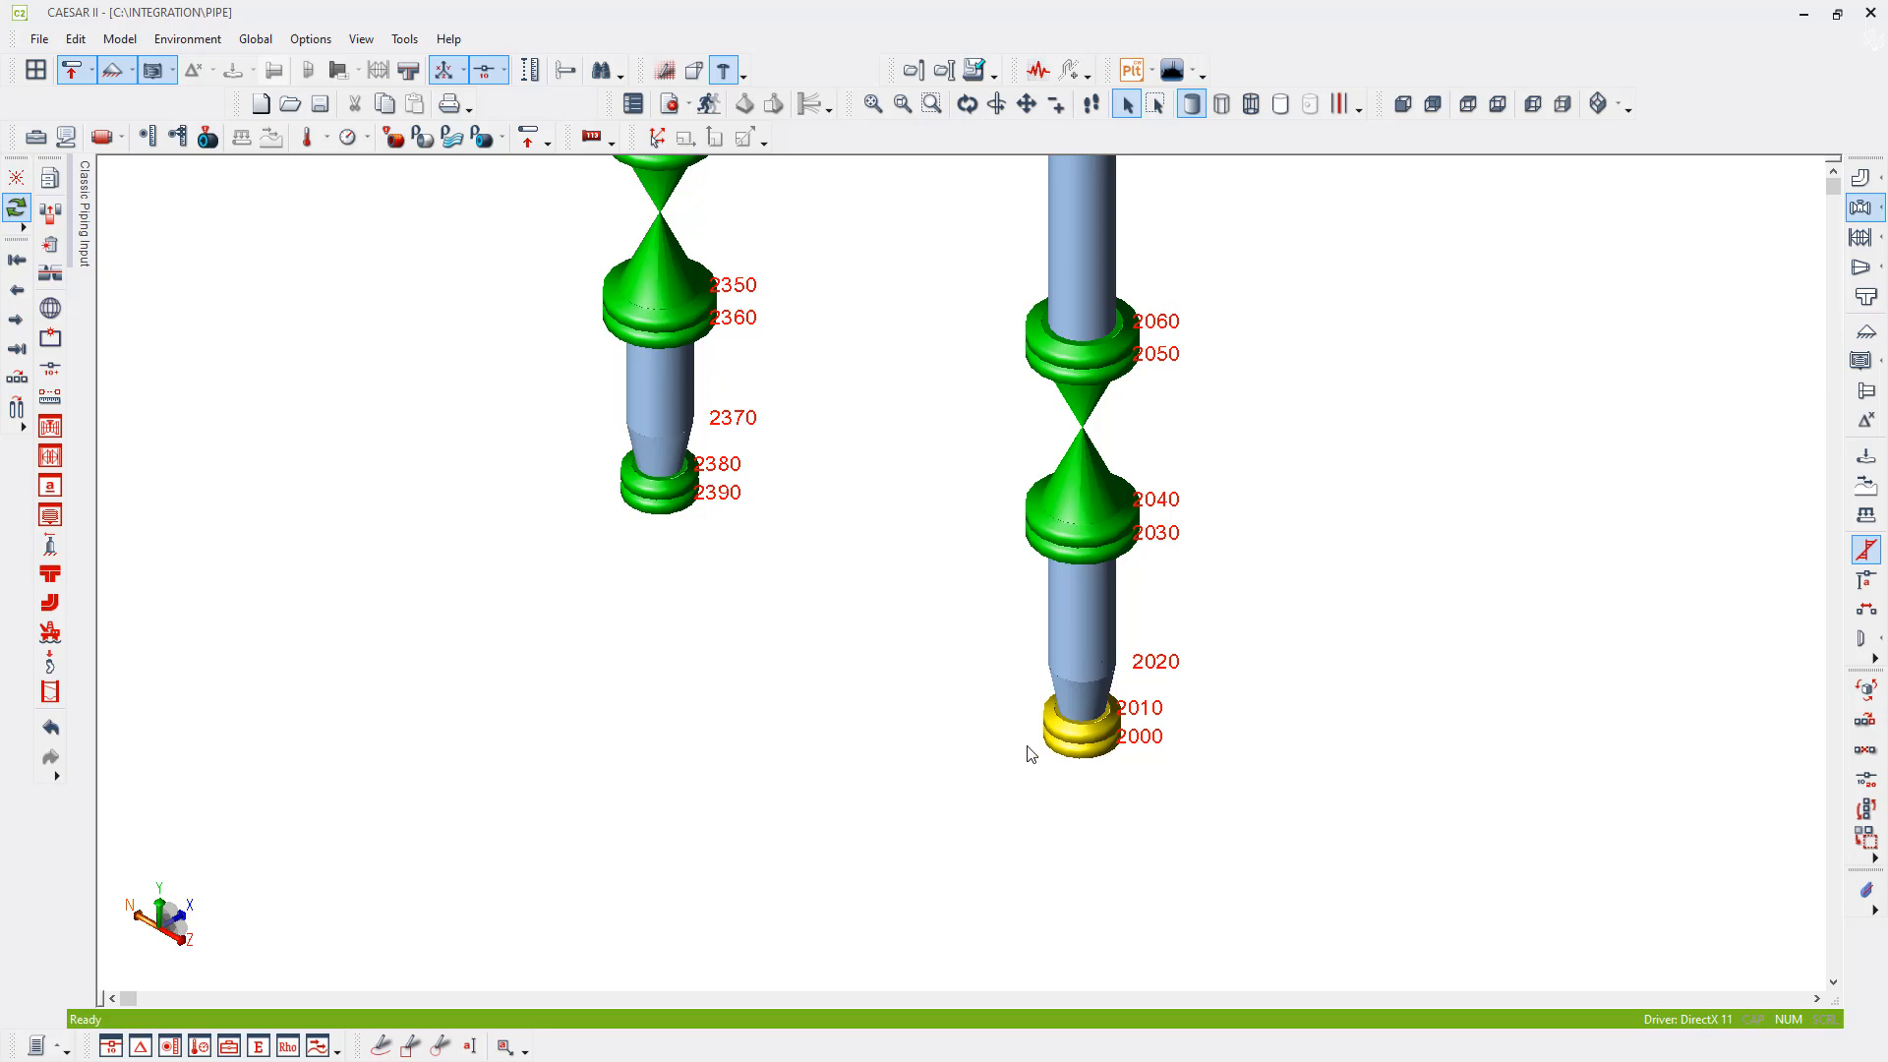
middle_click_drag(1003, 570, 1011, 776)
scroll(1021, 777, "down", 1)
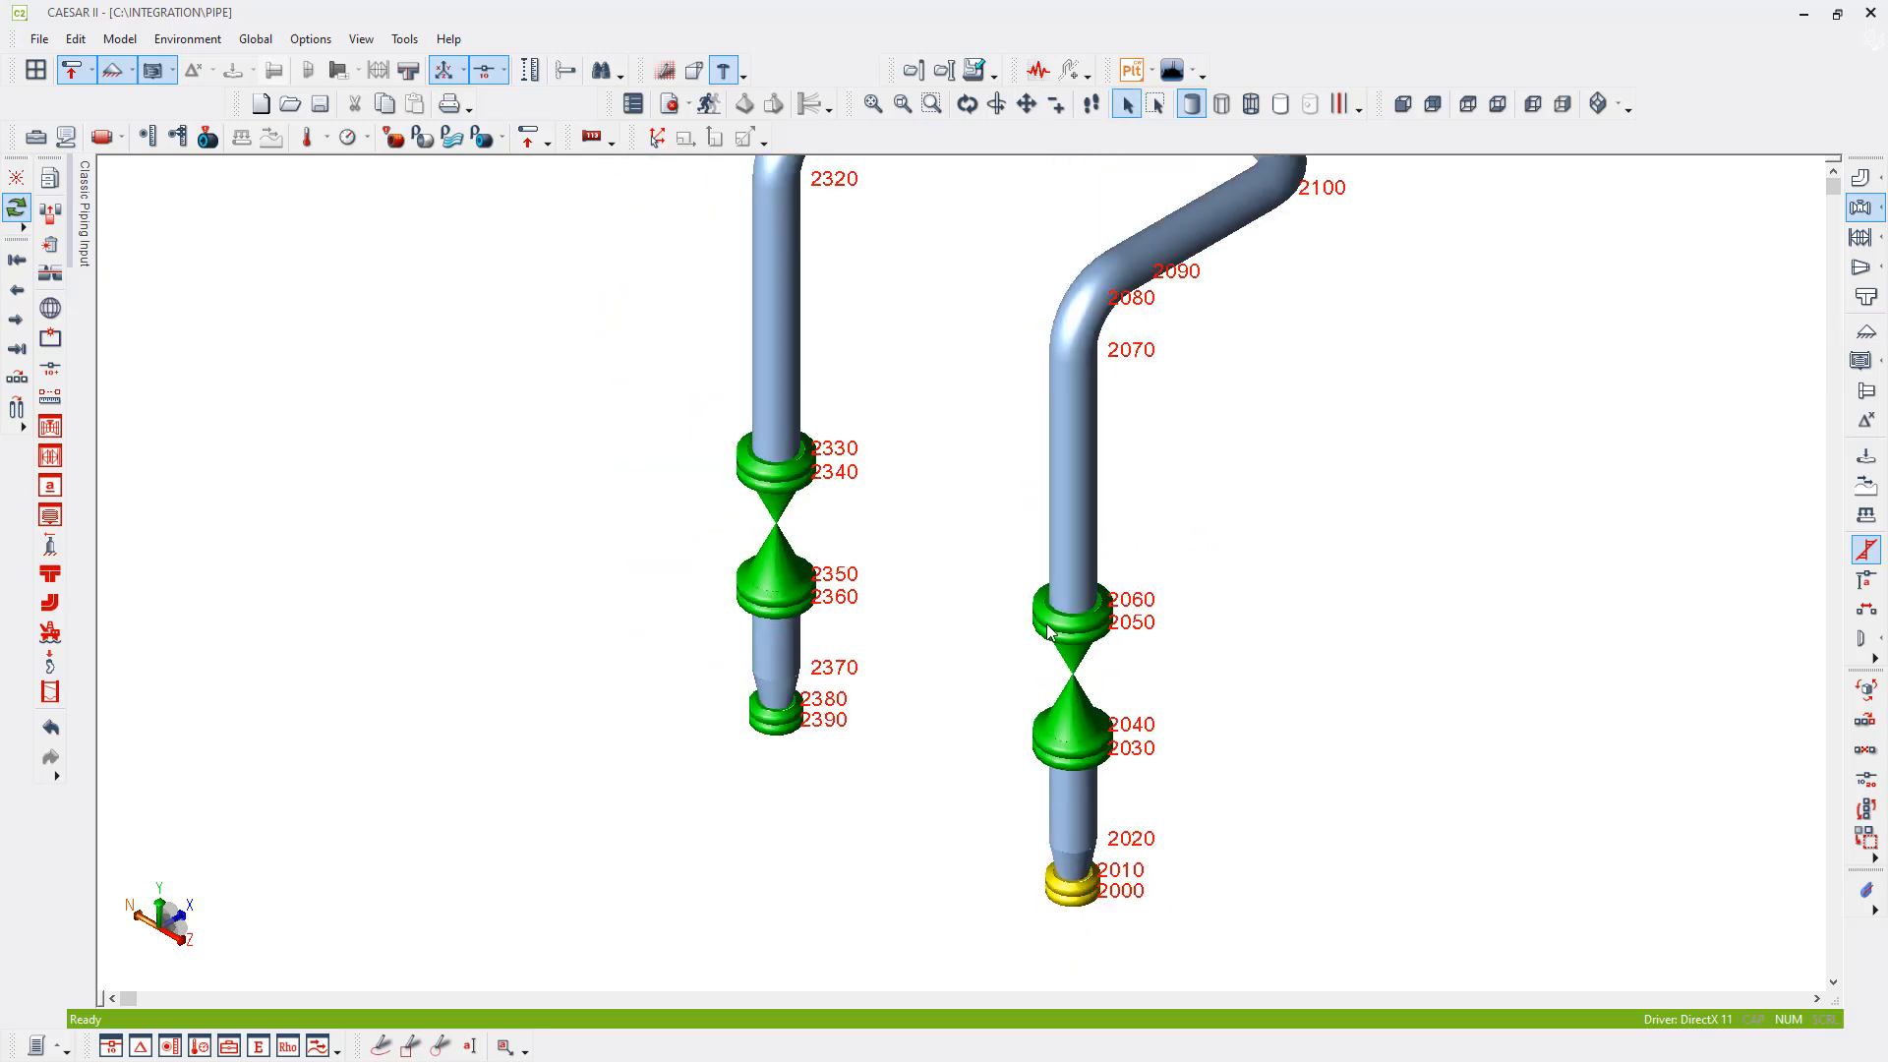
scroll(1045, 624, "down", 1)
middle_click_drag(1130, 272, 1290, 574)
middle_click_drag(1037, 361, 1290, 617)
scroll(733, 244, "down", 1)
middle_click_drag(733, 244, 822, 489)
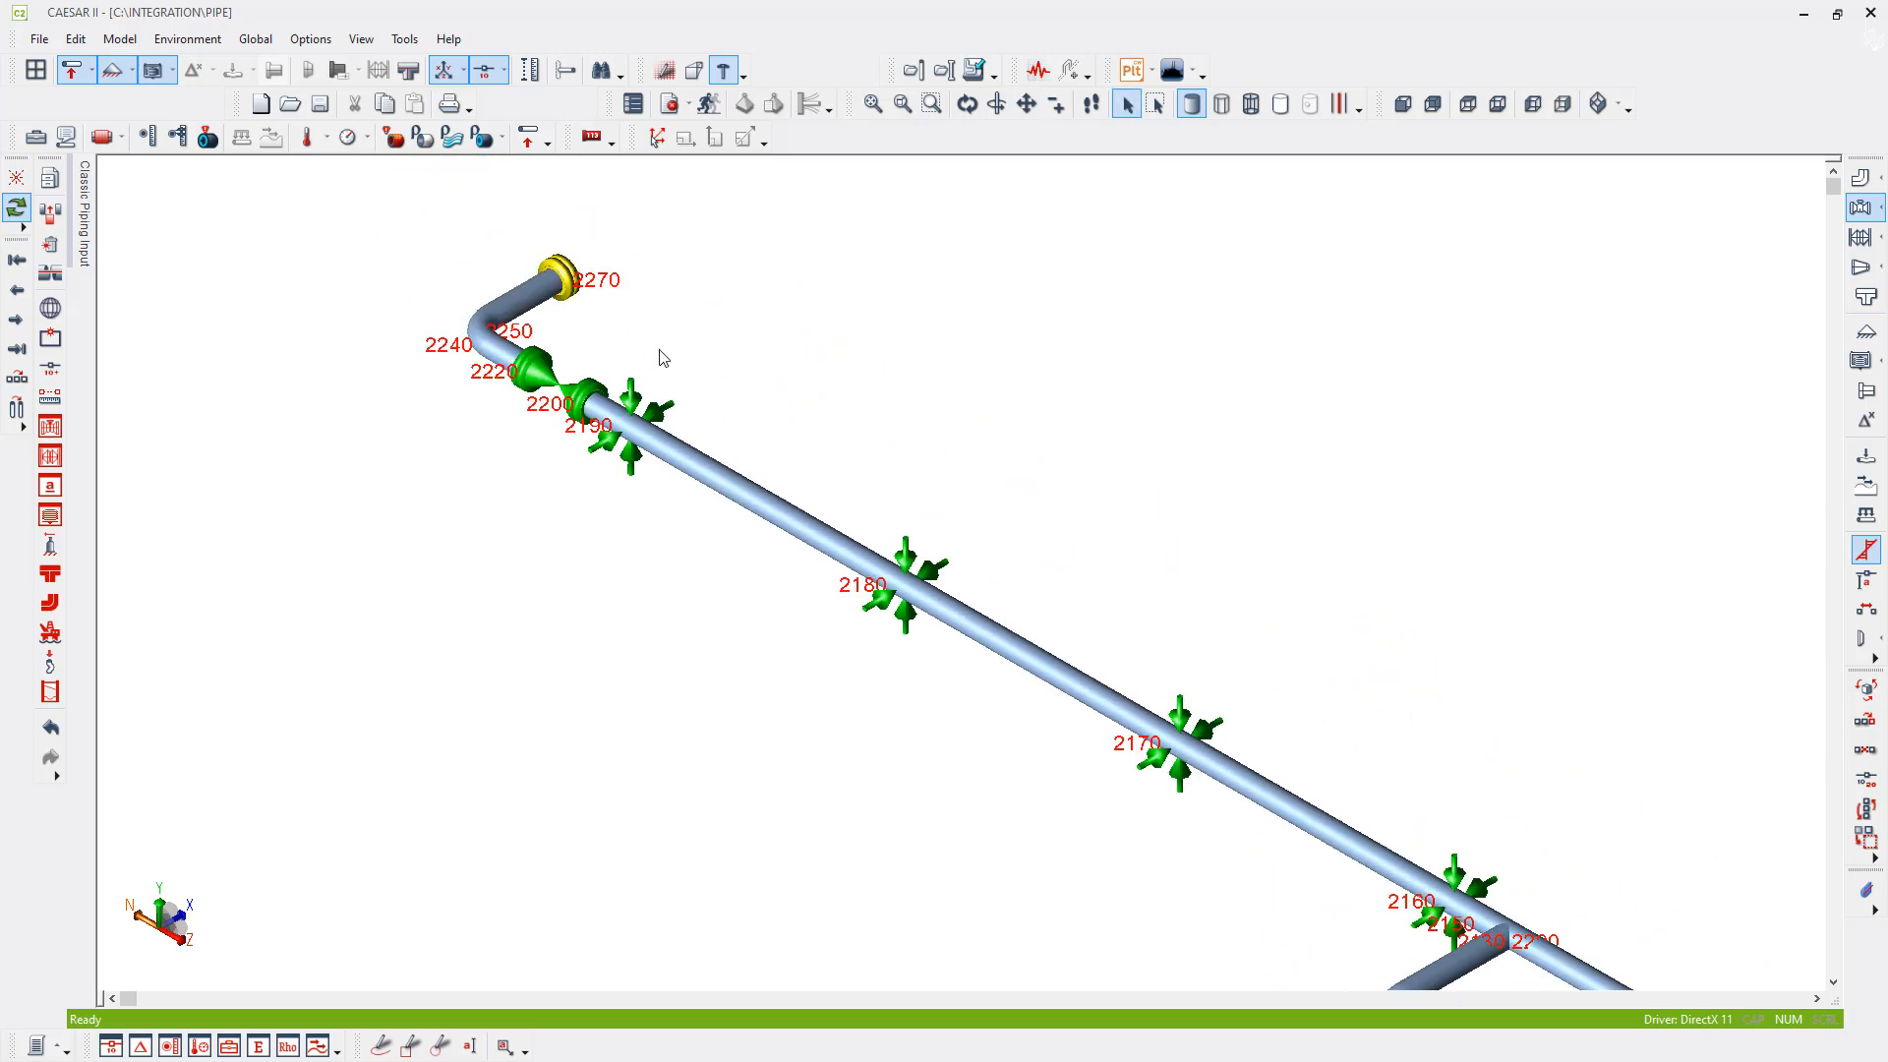
middle_click_drag(1225, 639, 1050, 398)
middle_click_drag(979, 669, 857, 532)
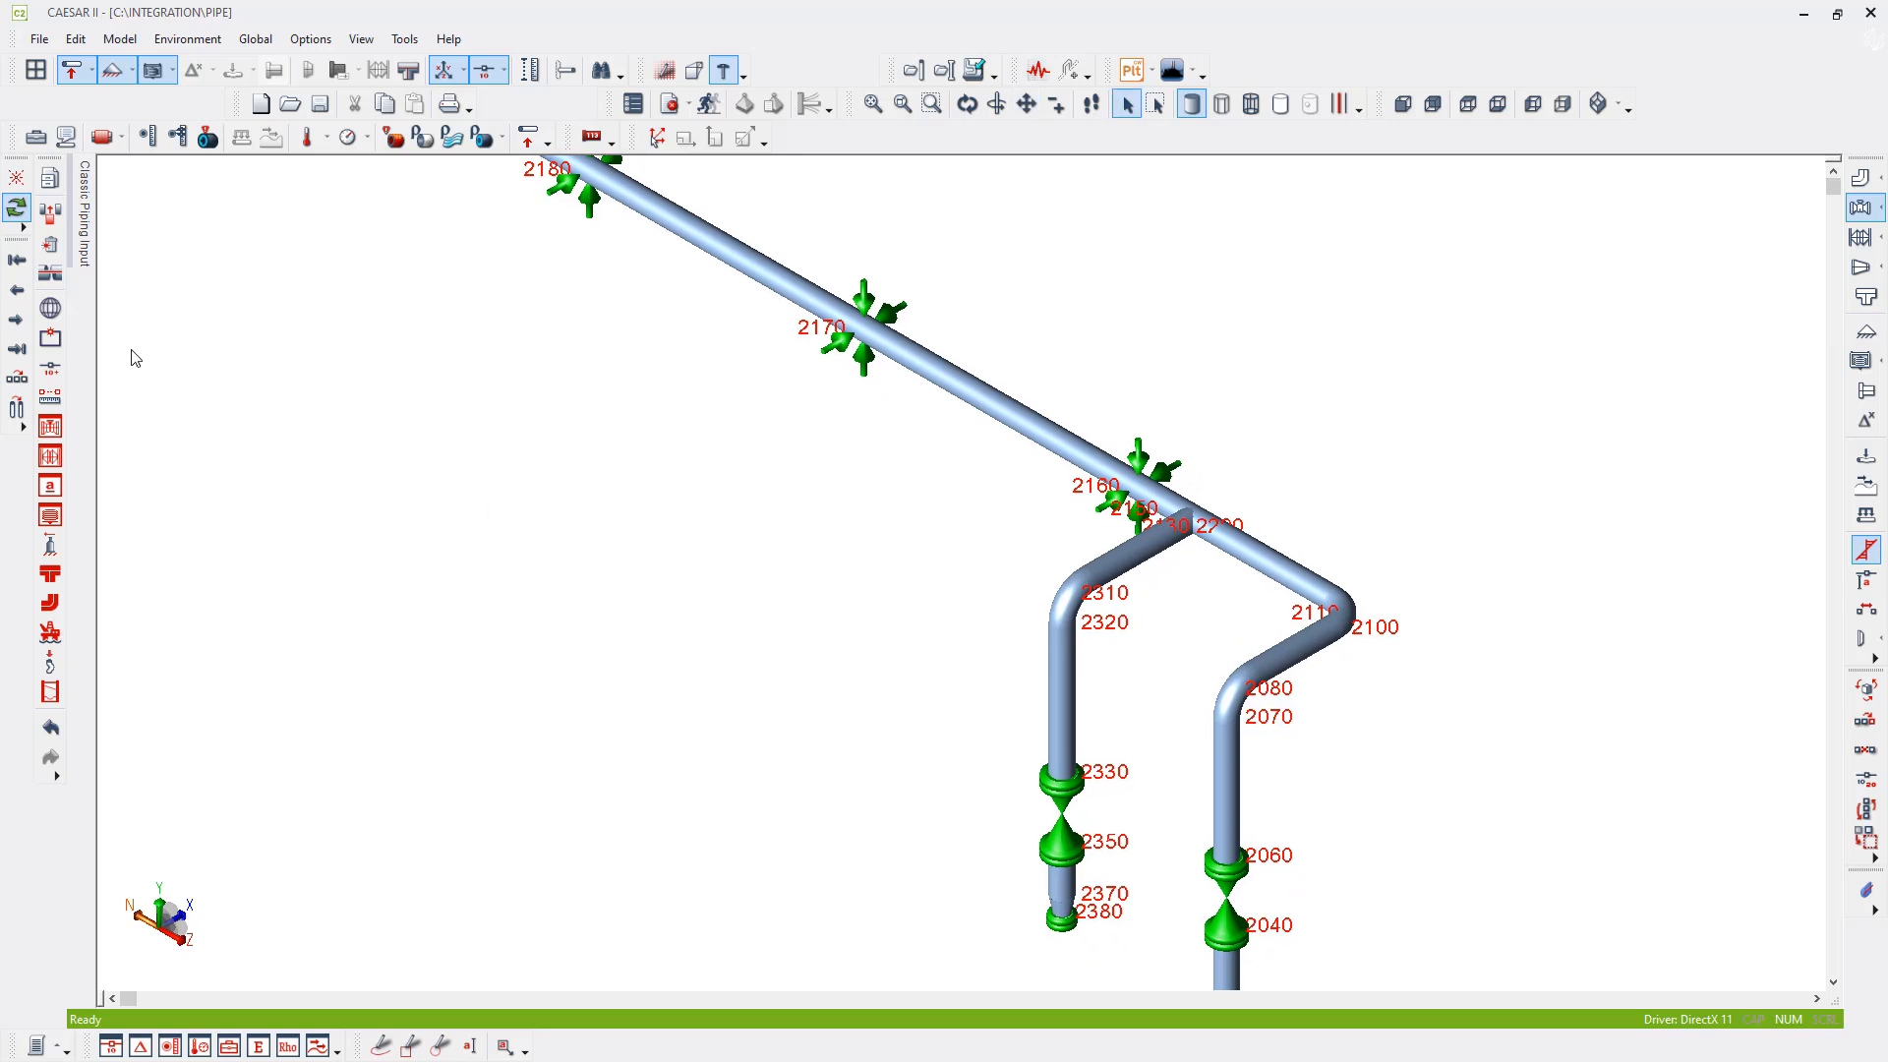
- Step through the branch elements from the tee down to the reducer to check the branch's modelling direction
left_click(14, 324)
left_click(14, 325)
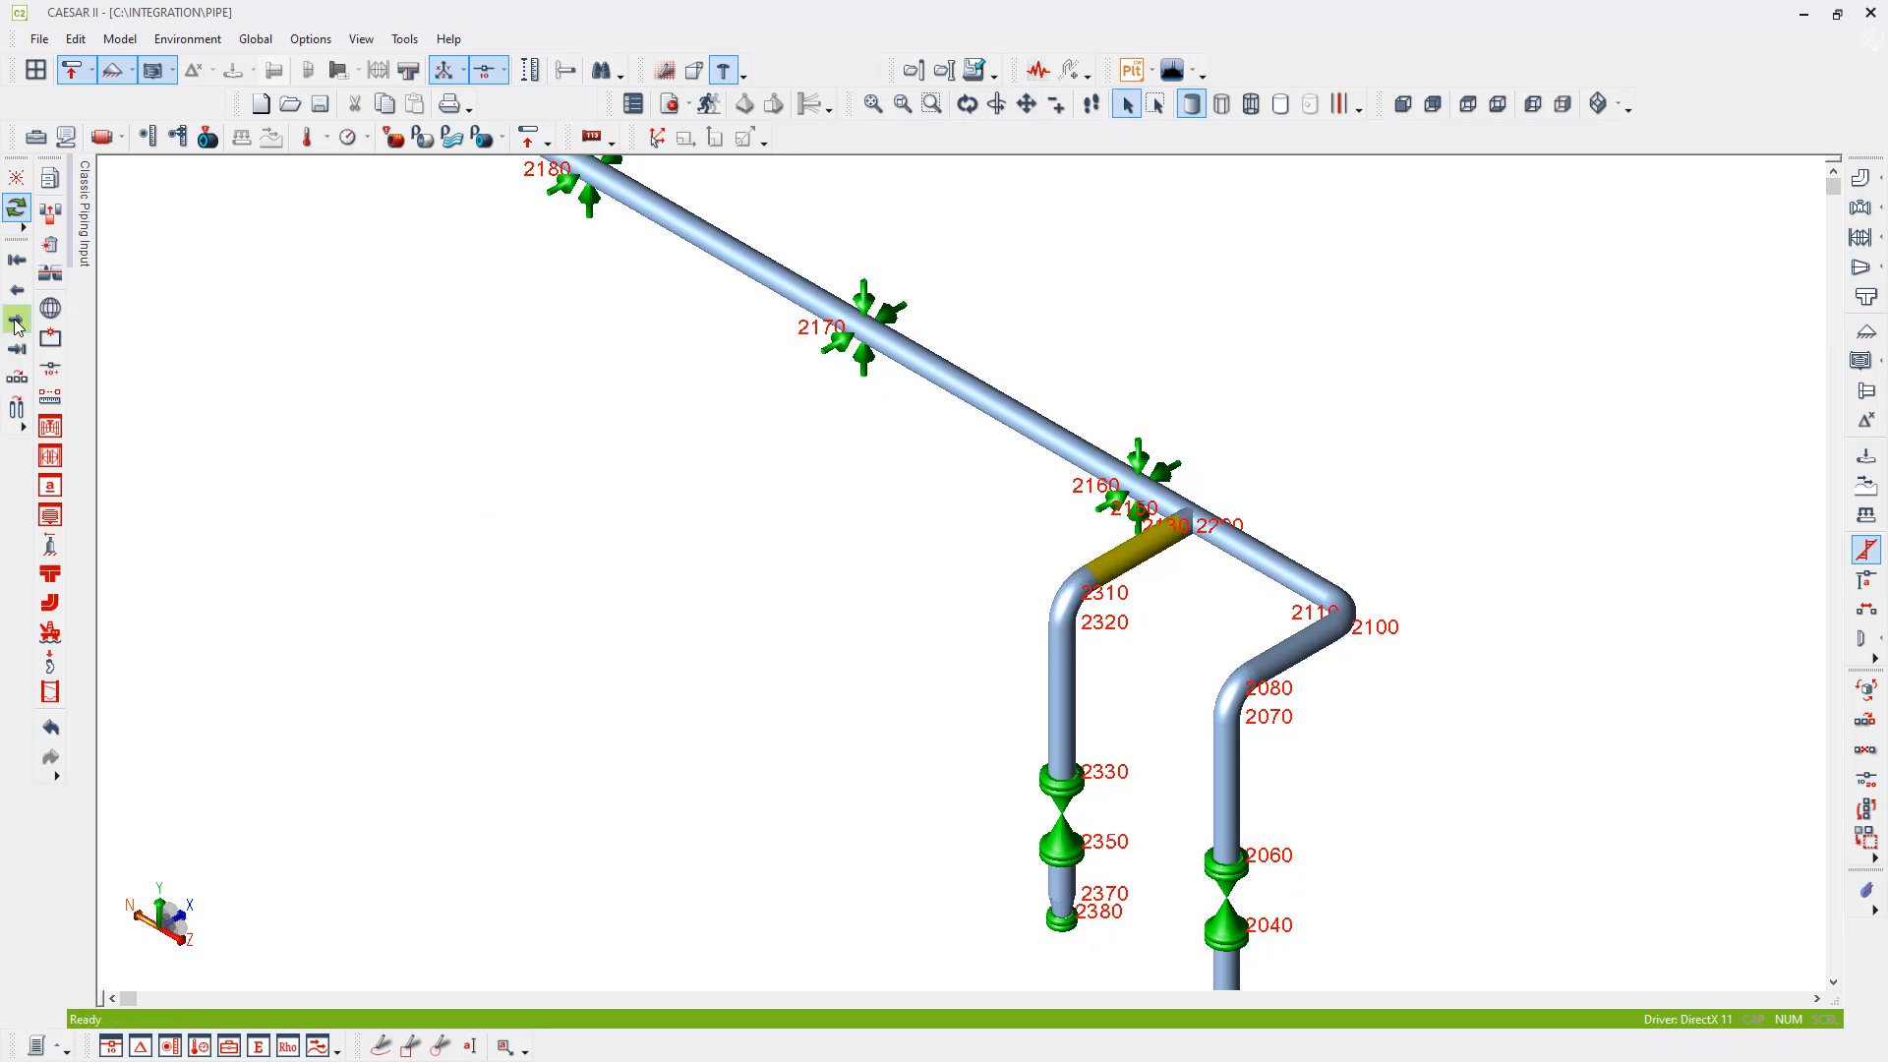
left_click(15, 324)
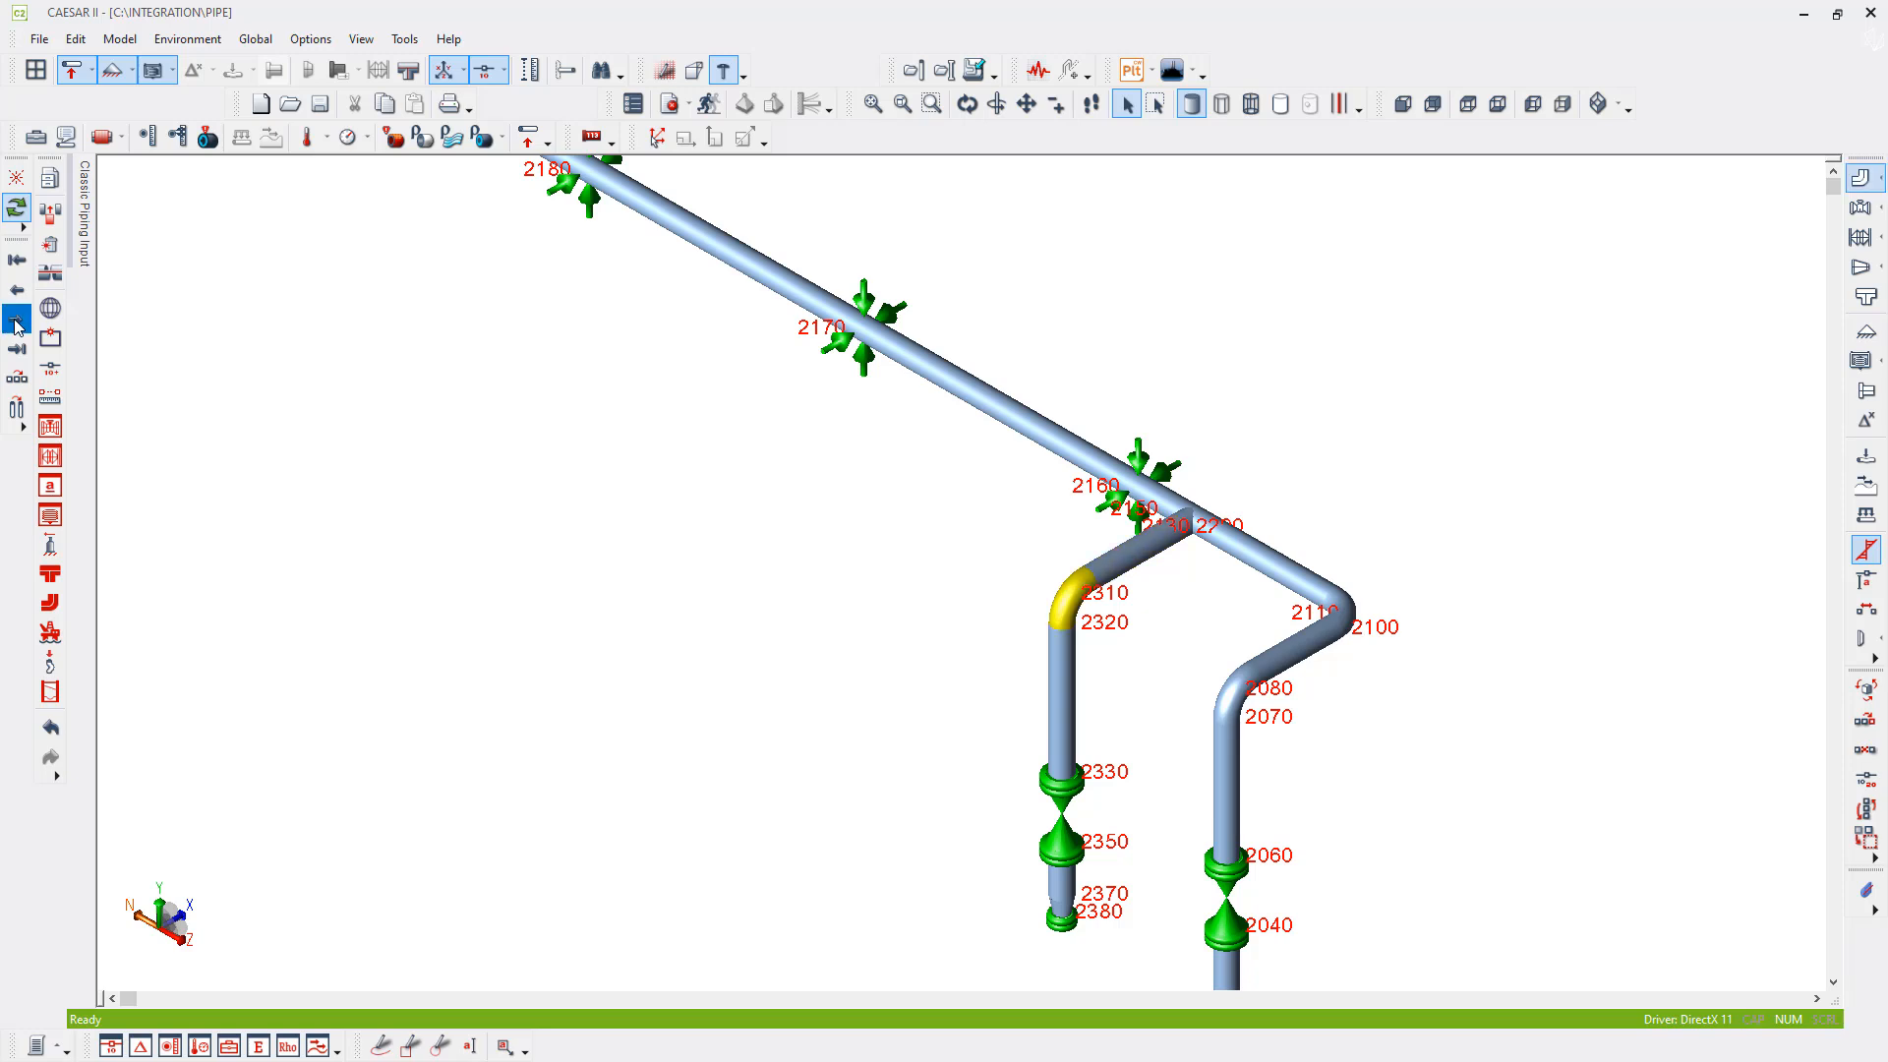
left_click(15, 324)
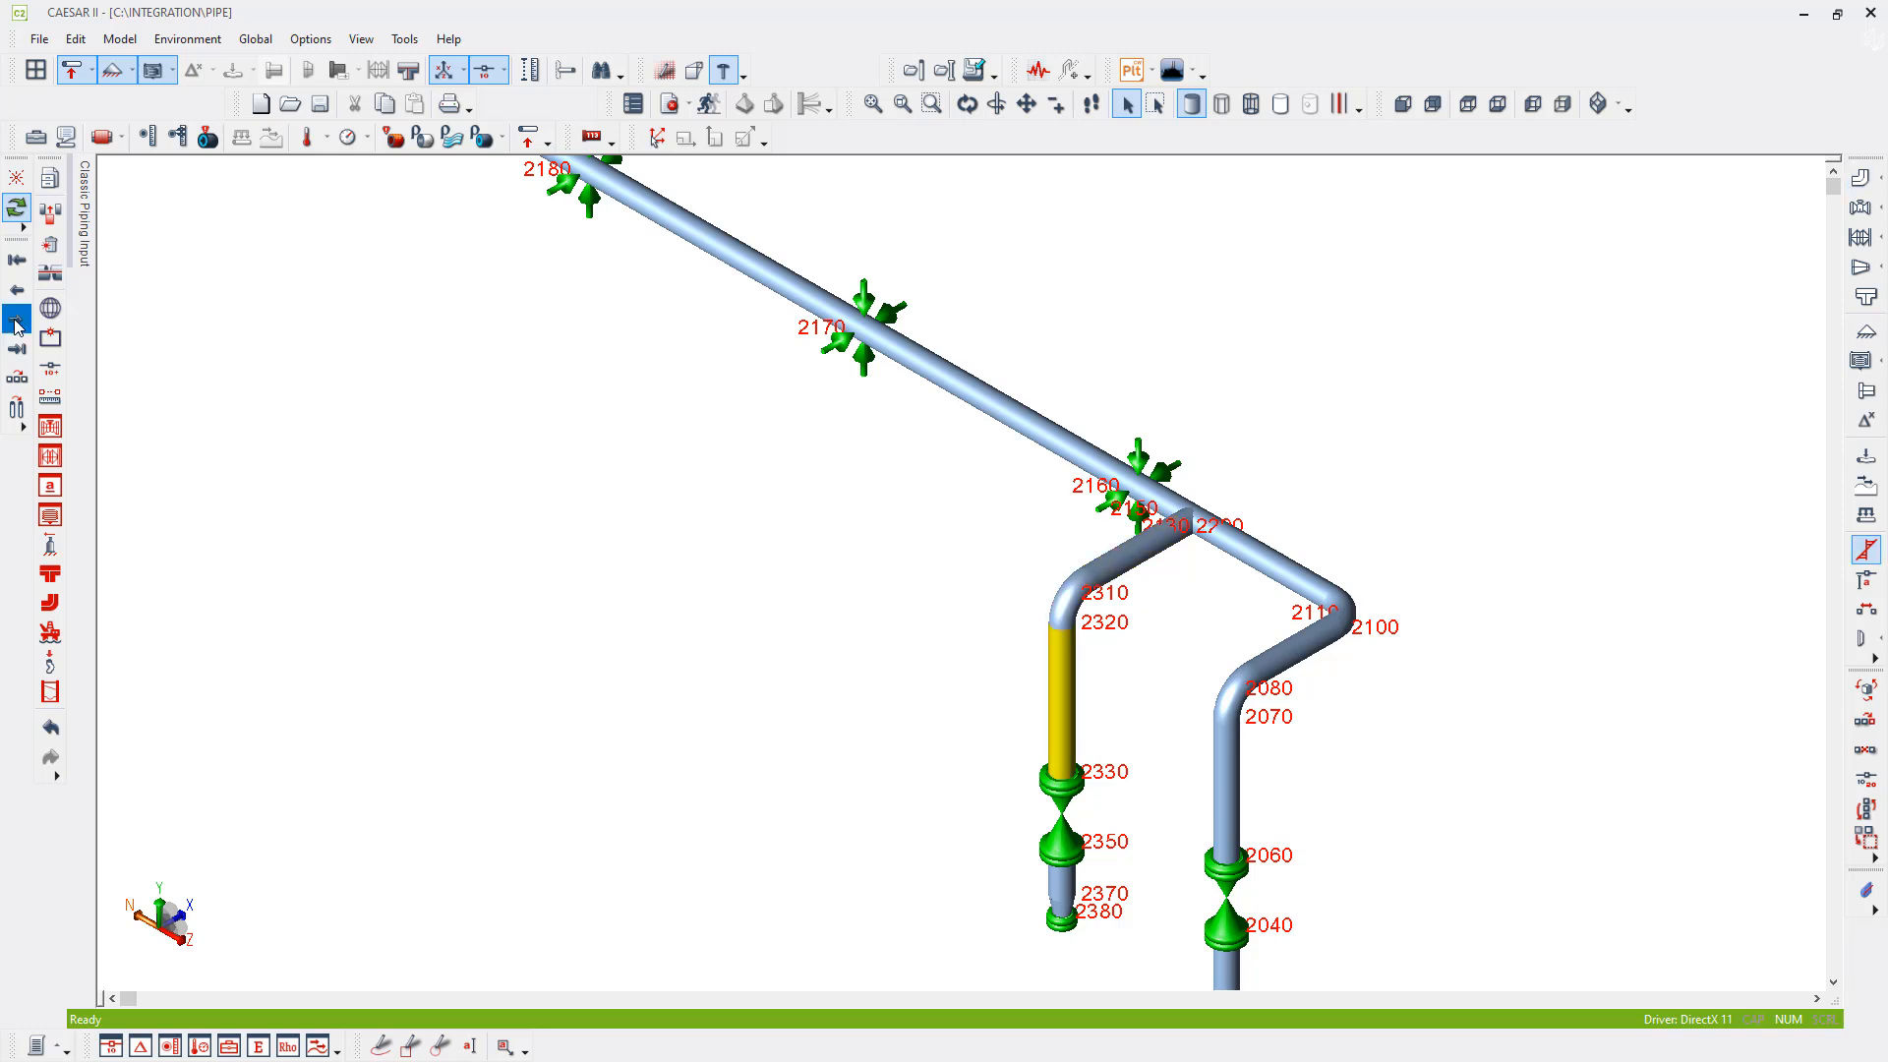
left_click(15, 324)
left_click(15, 325)
left_click(15, 324)
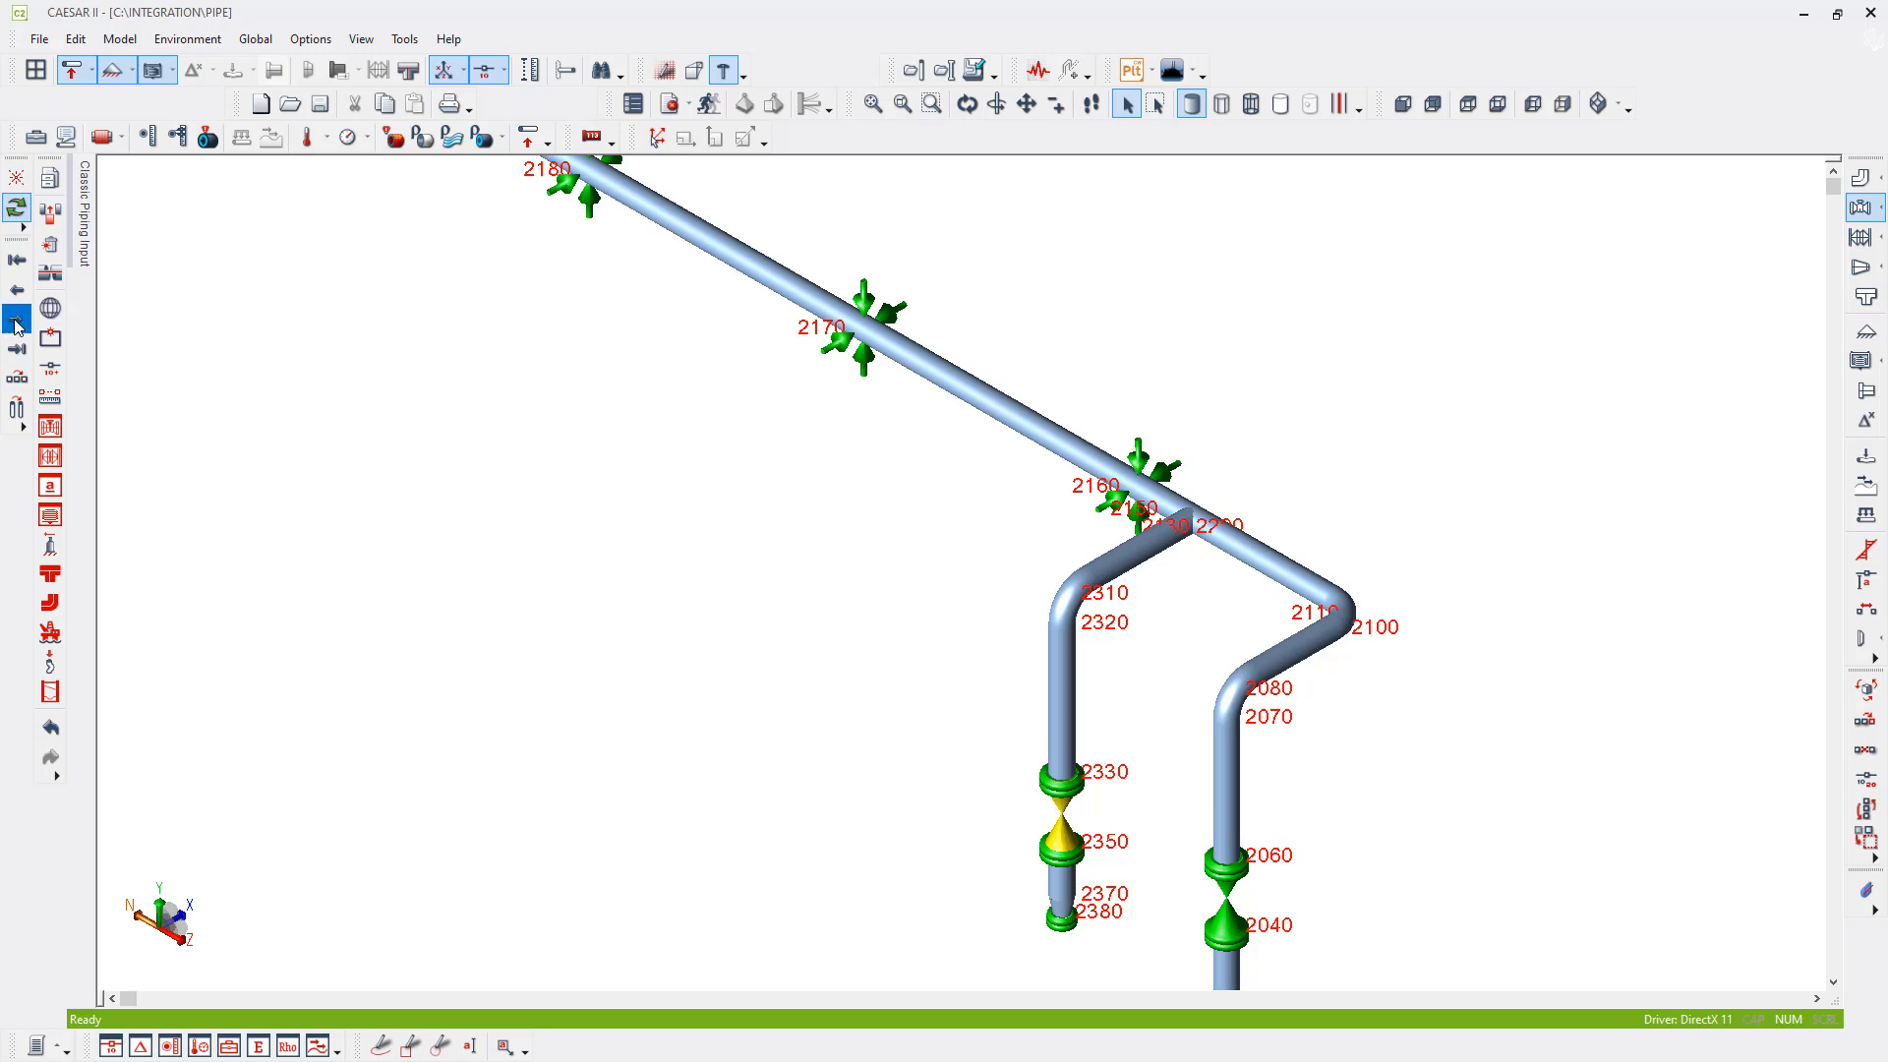
left_click(15, 324)
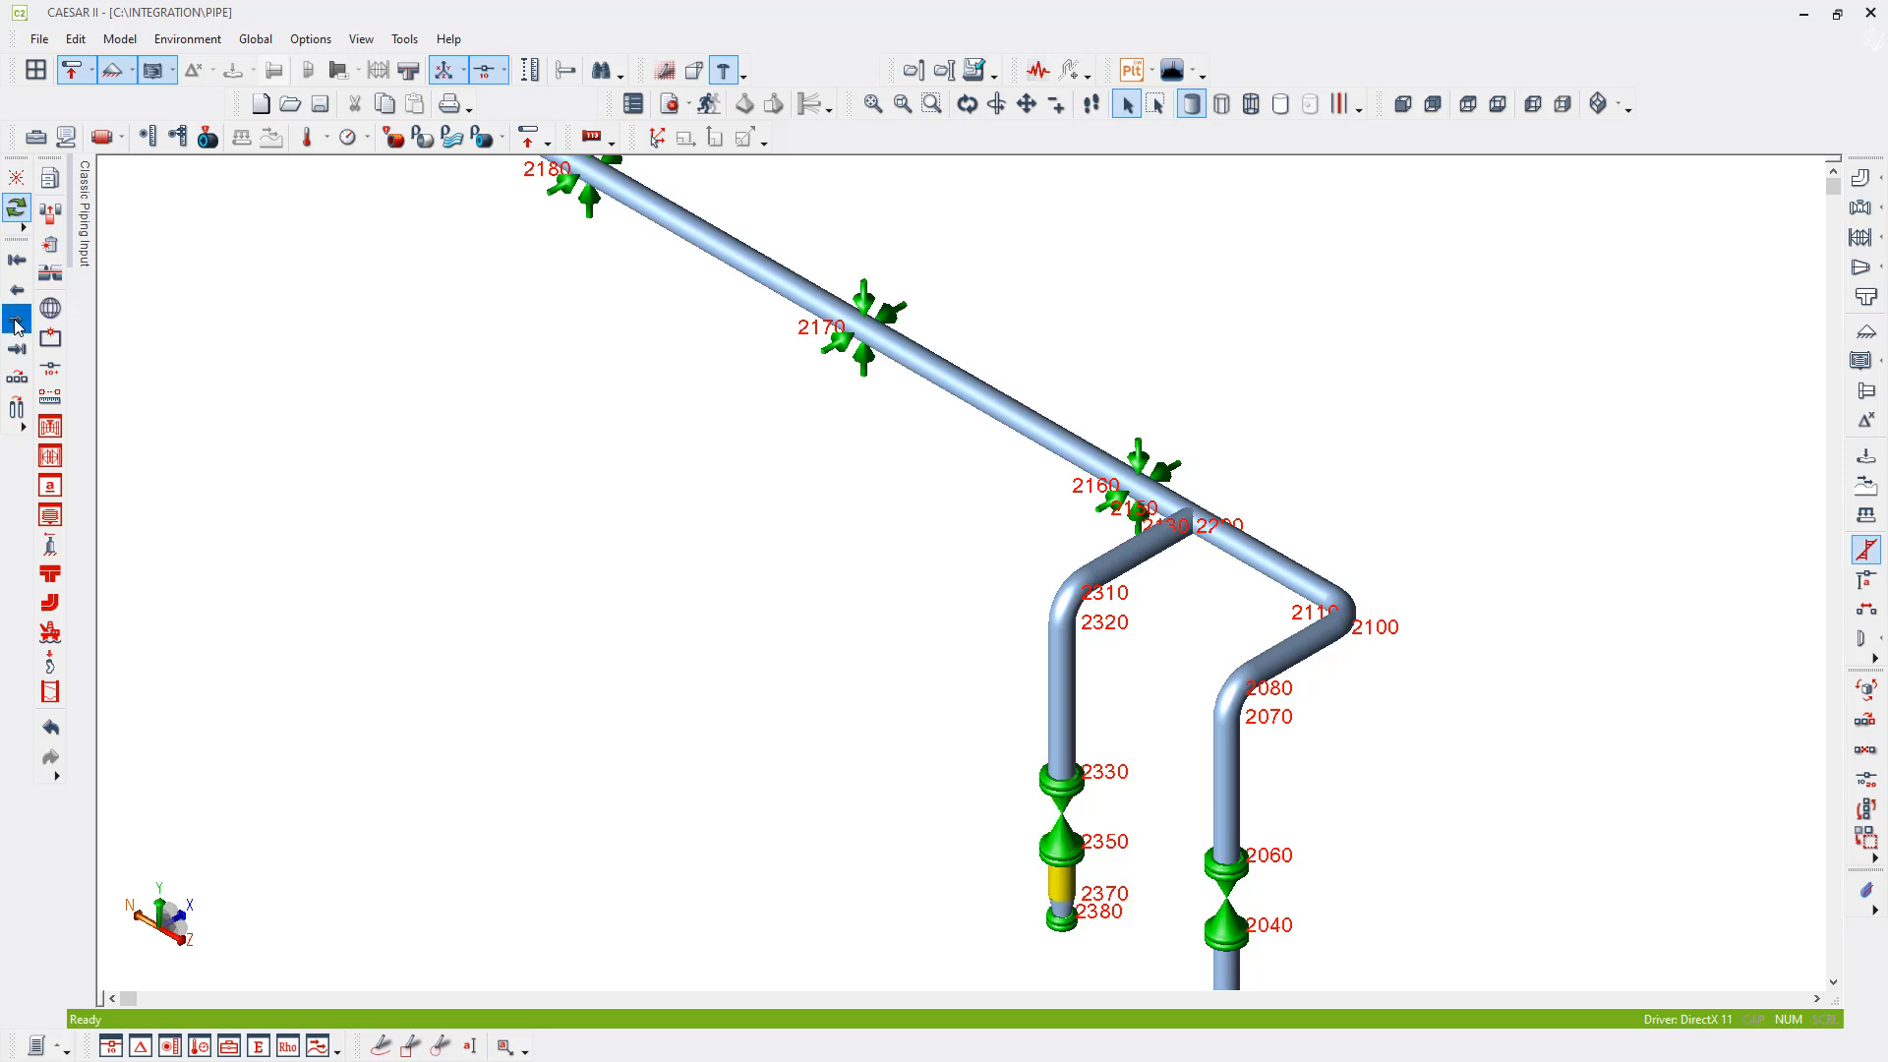
left_click(15, 325)
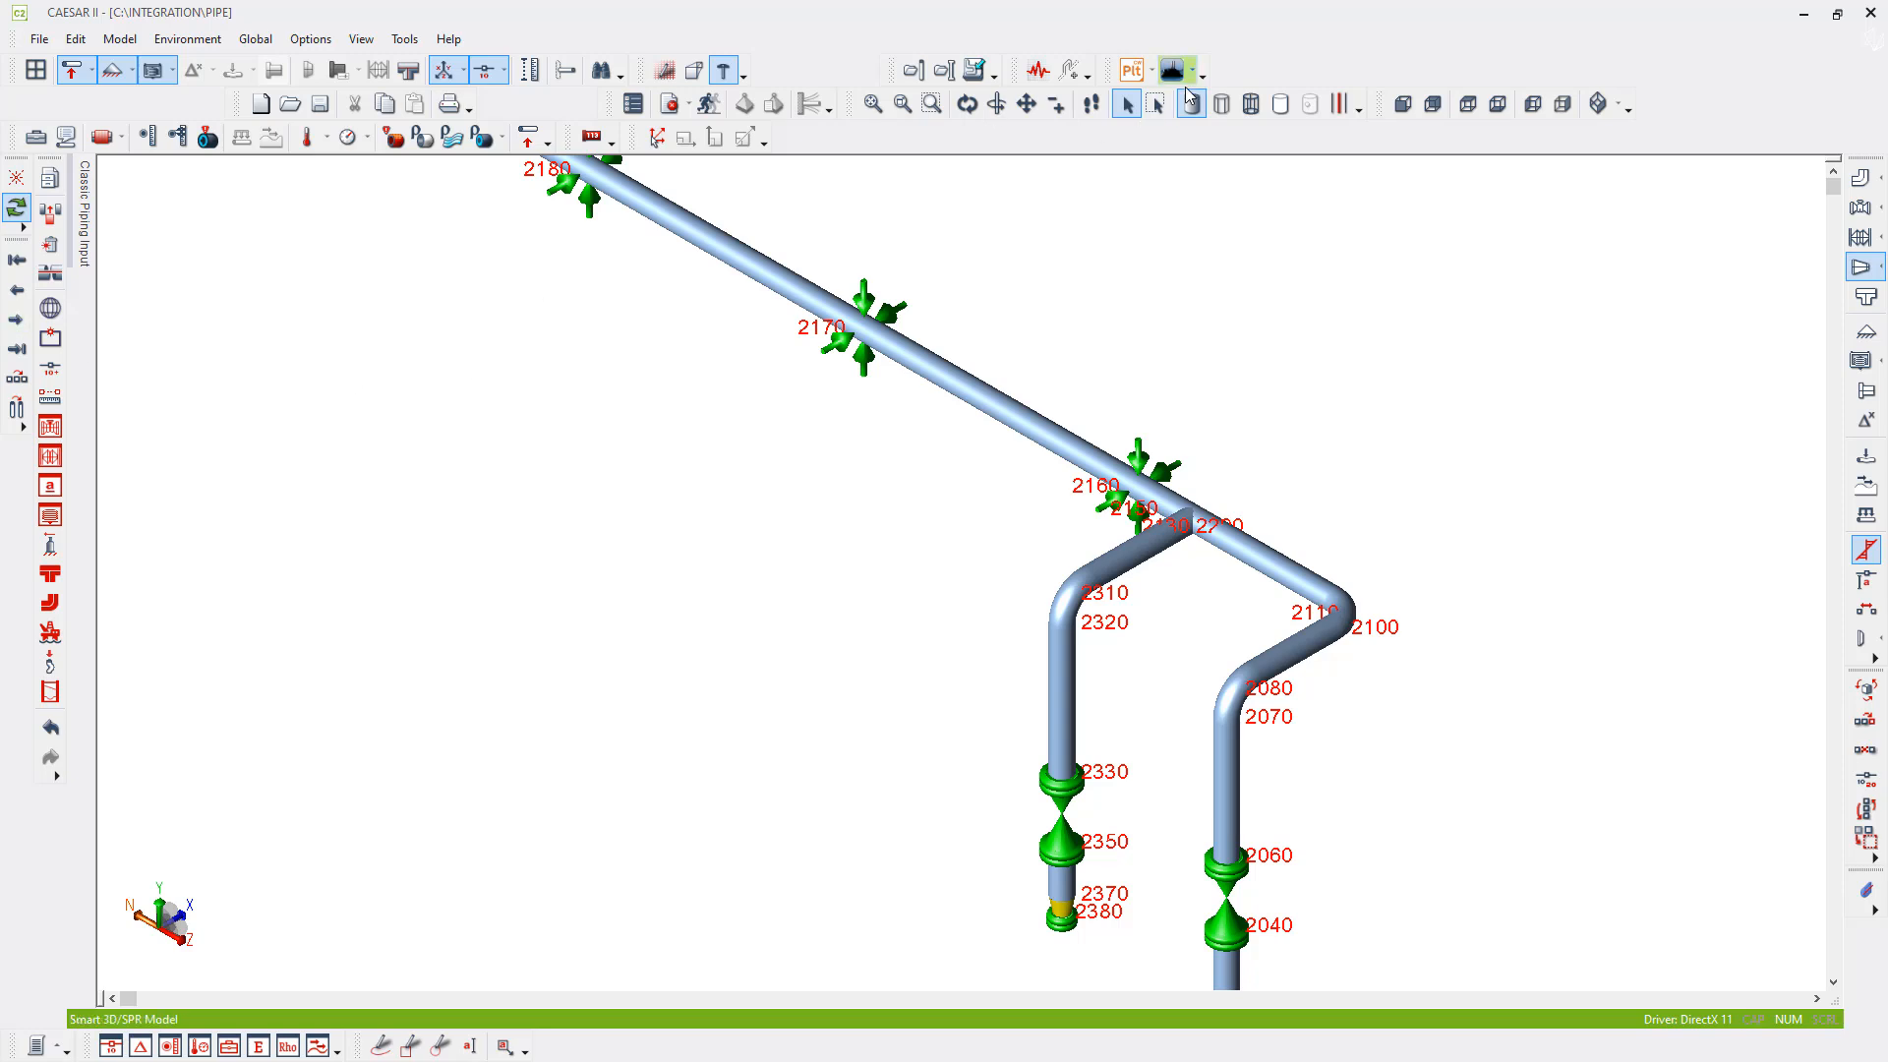
- Select all elements of the branch below the tee as a group and invert them
middle_click_drag(1054, 604, 995, 486)
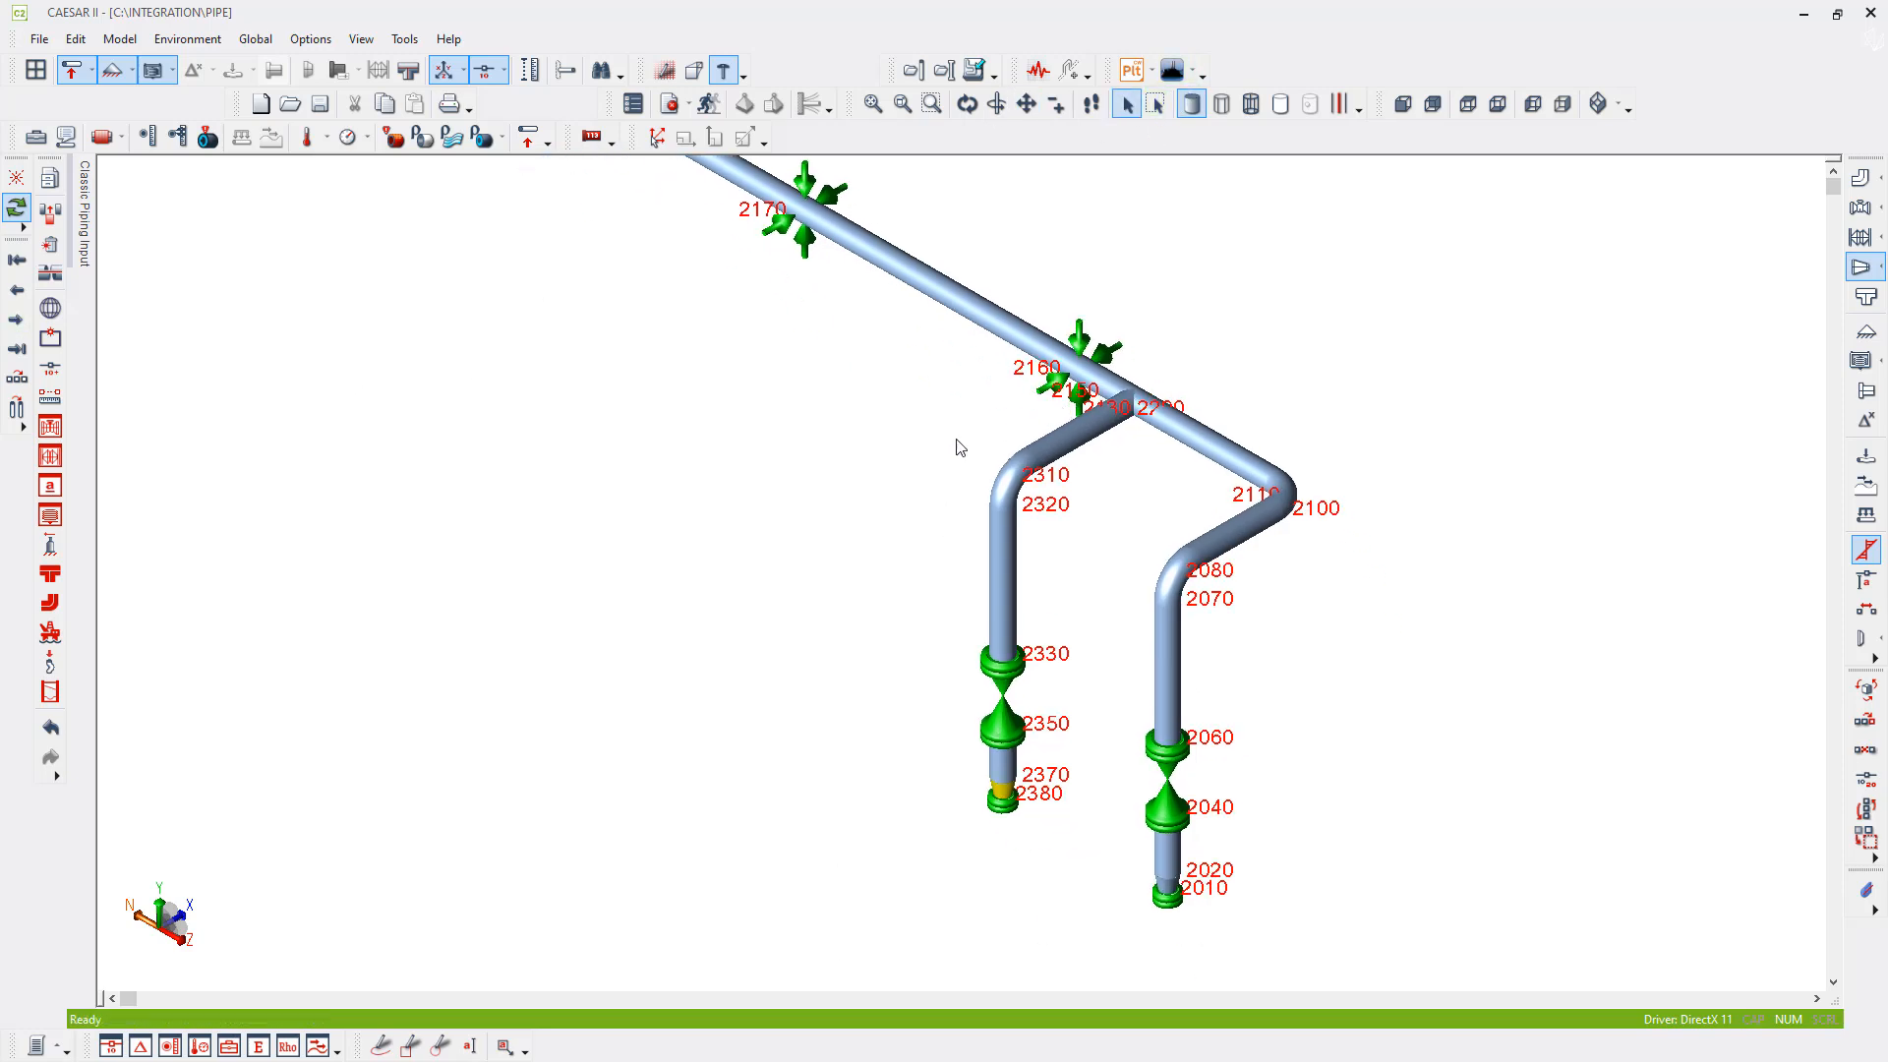
left_click(1158, 108)
left_click_drag(959, 447, 1050, 848)
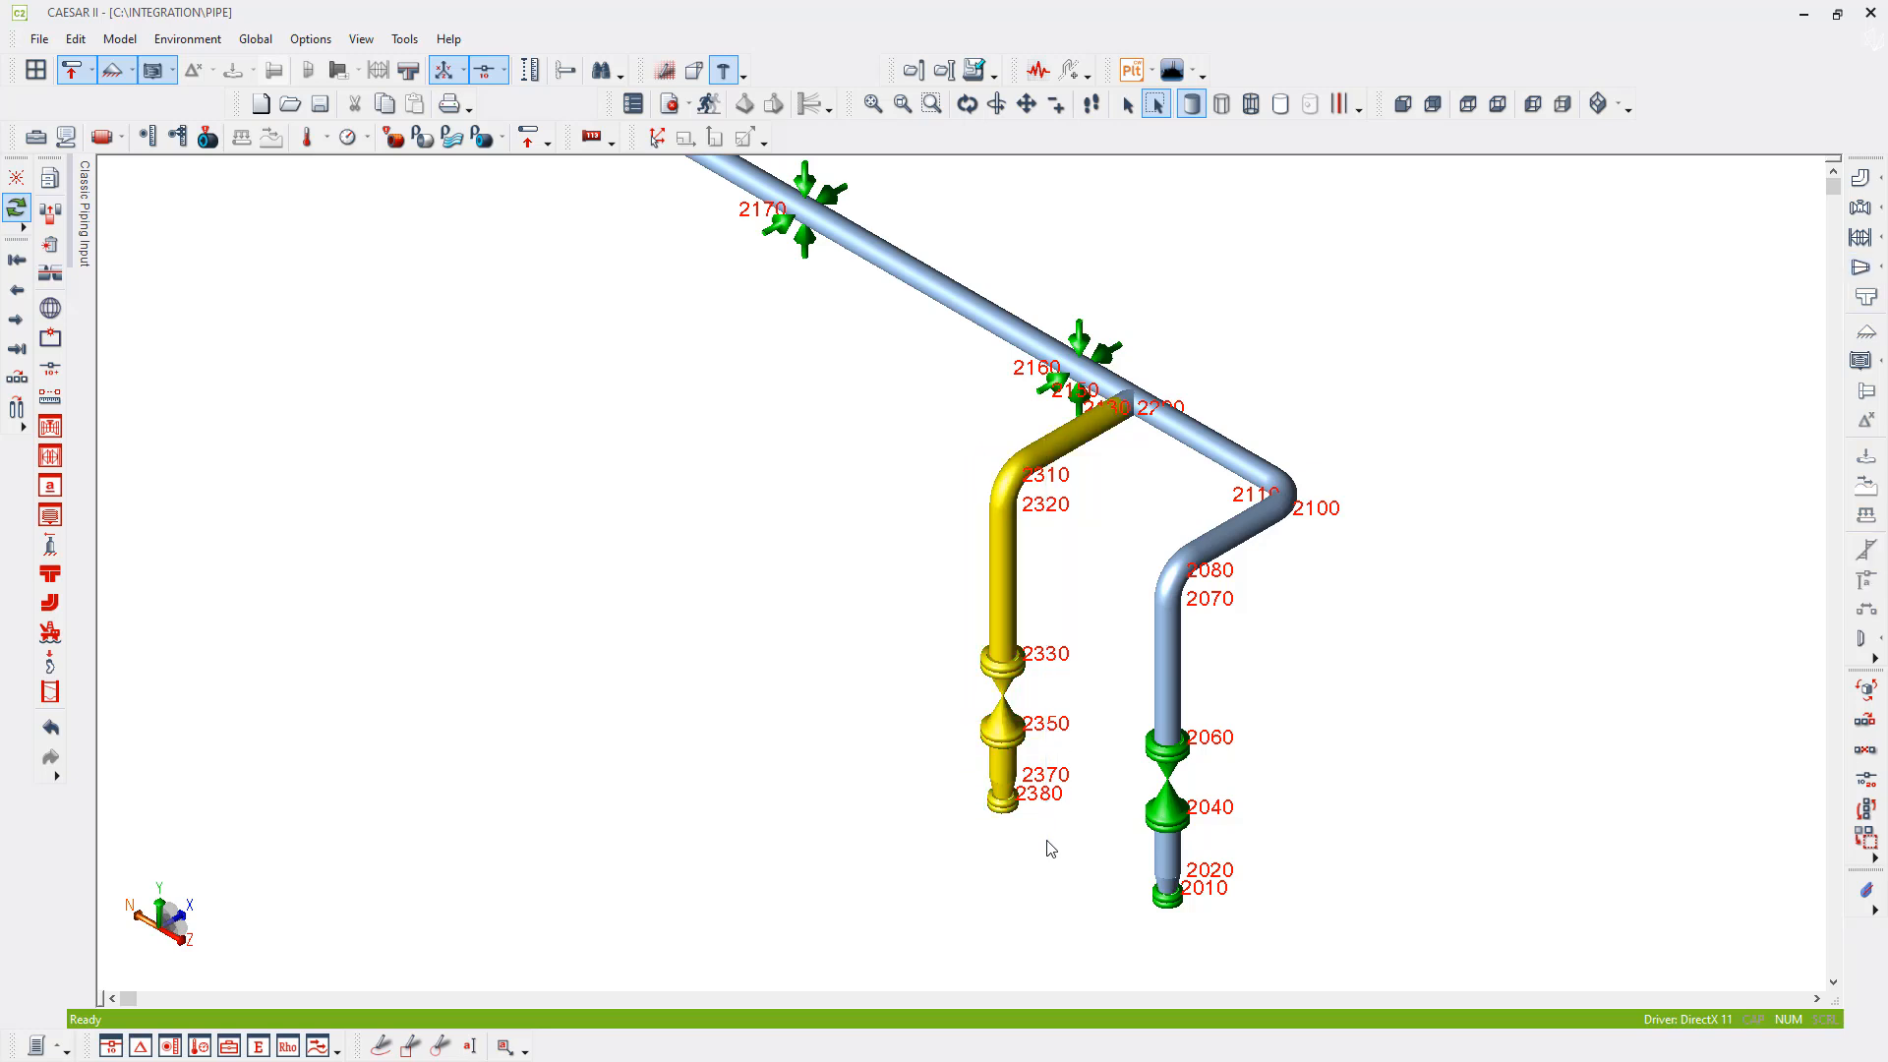
right_click(1001, 576)
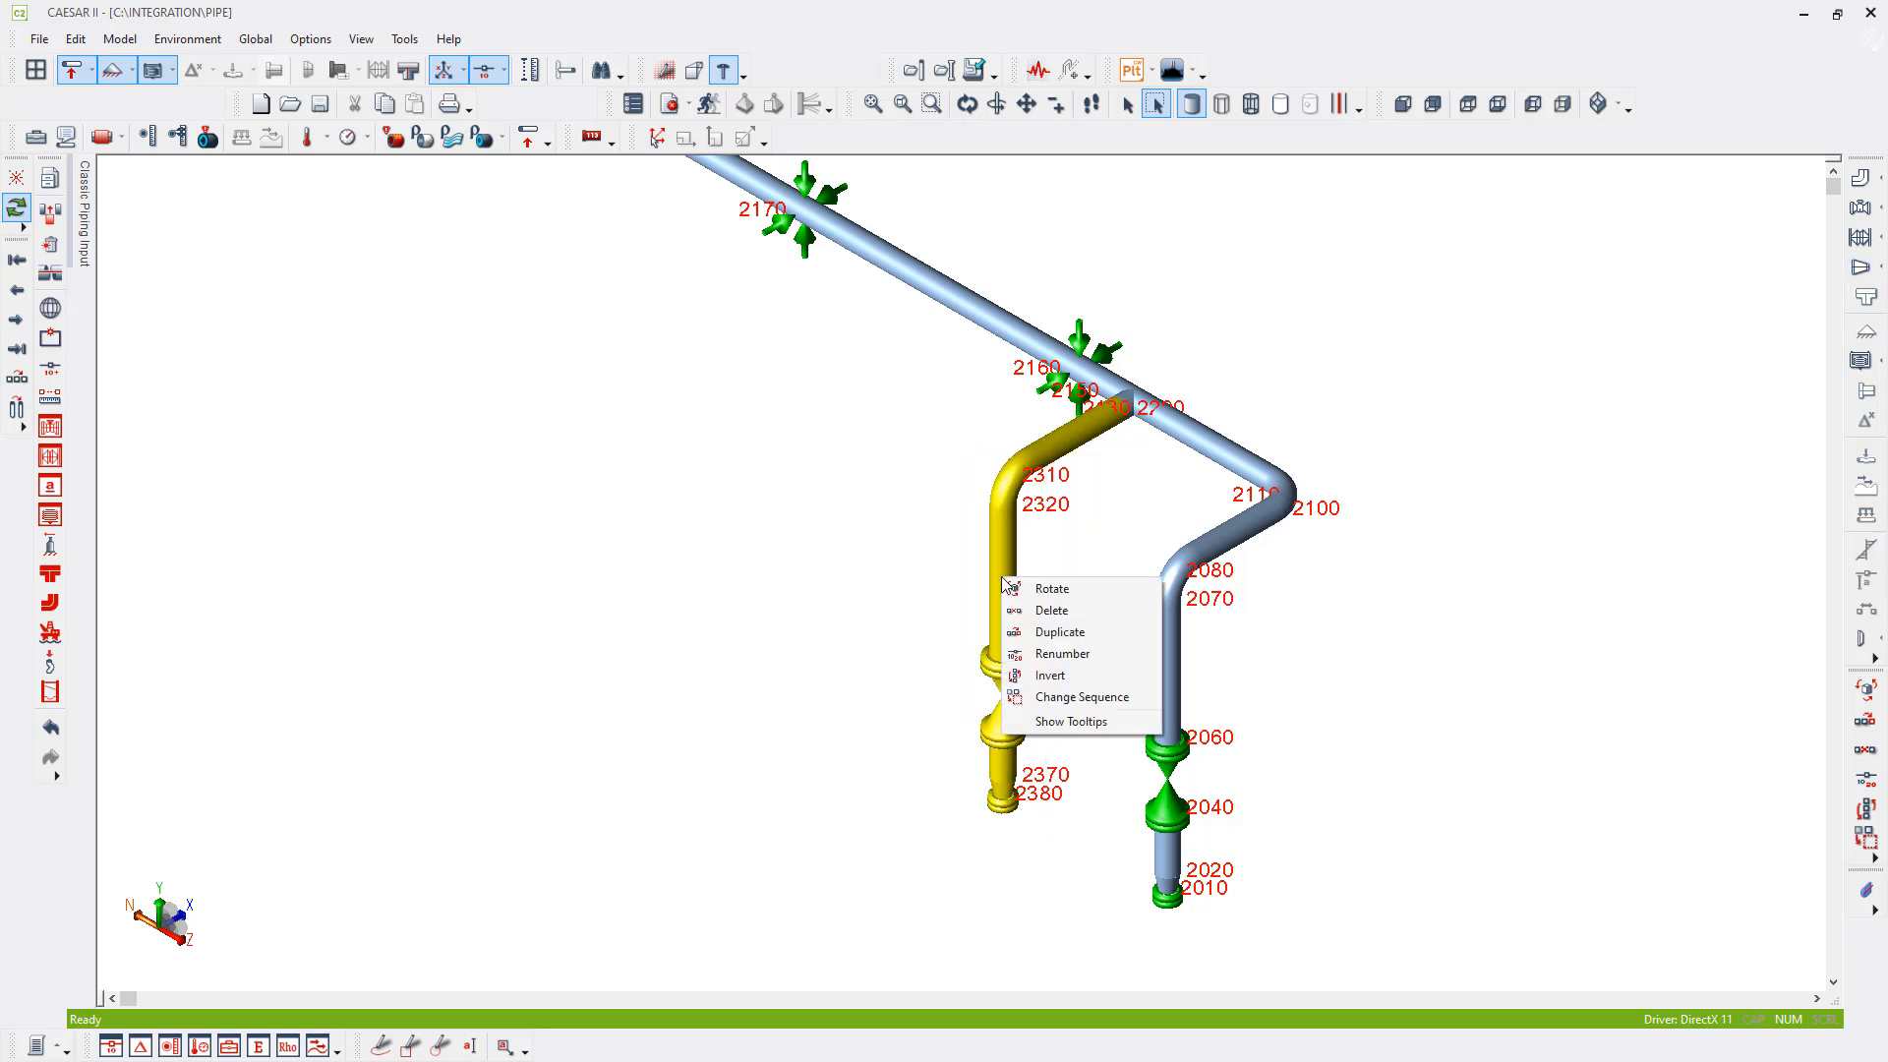
left_click(1064, 681)
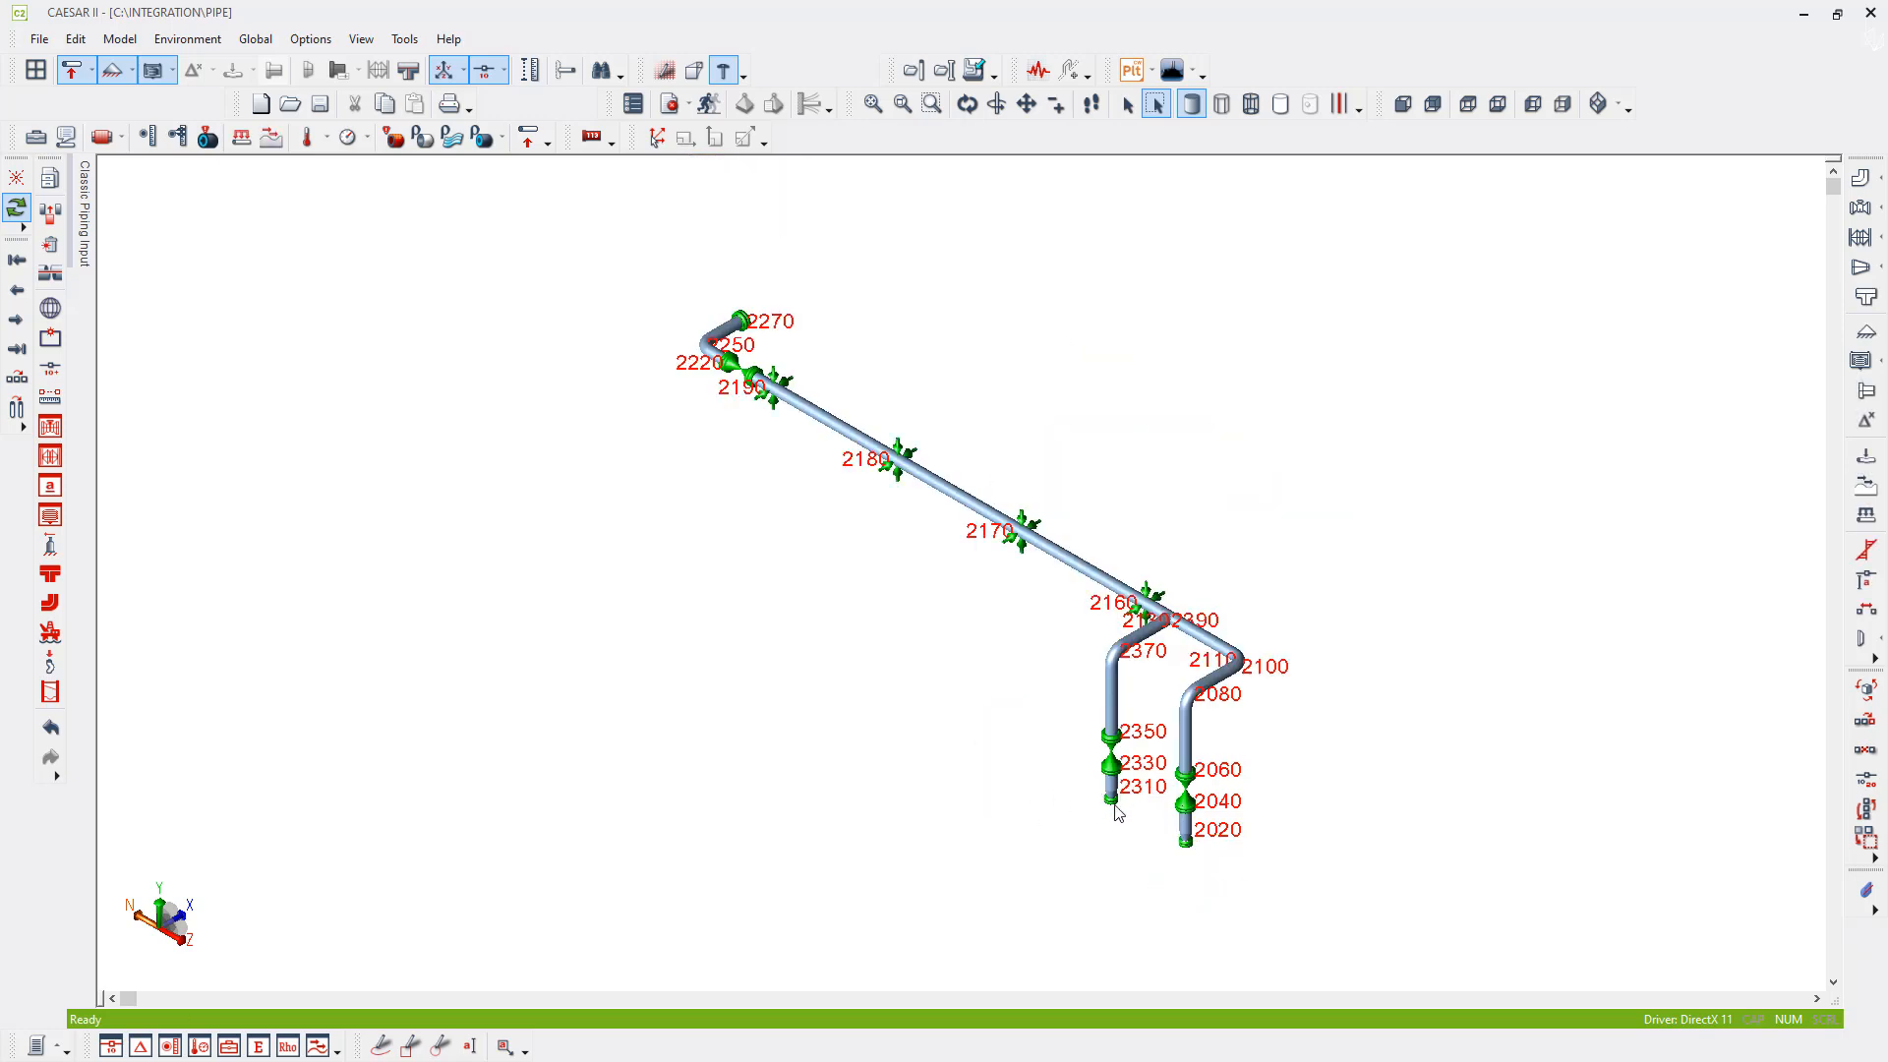
- Step through the inverted branch upward from its bottom flange to check the new element order
left_click(1112, 800)
scroll(1117, 811, "up", 5)
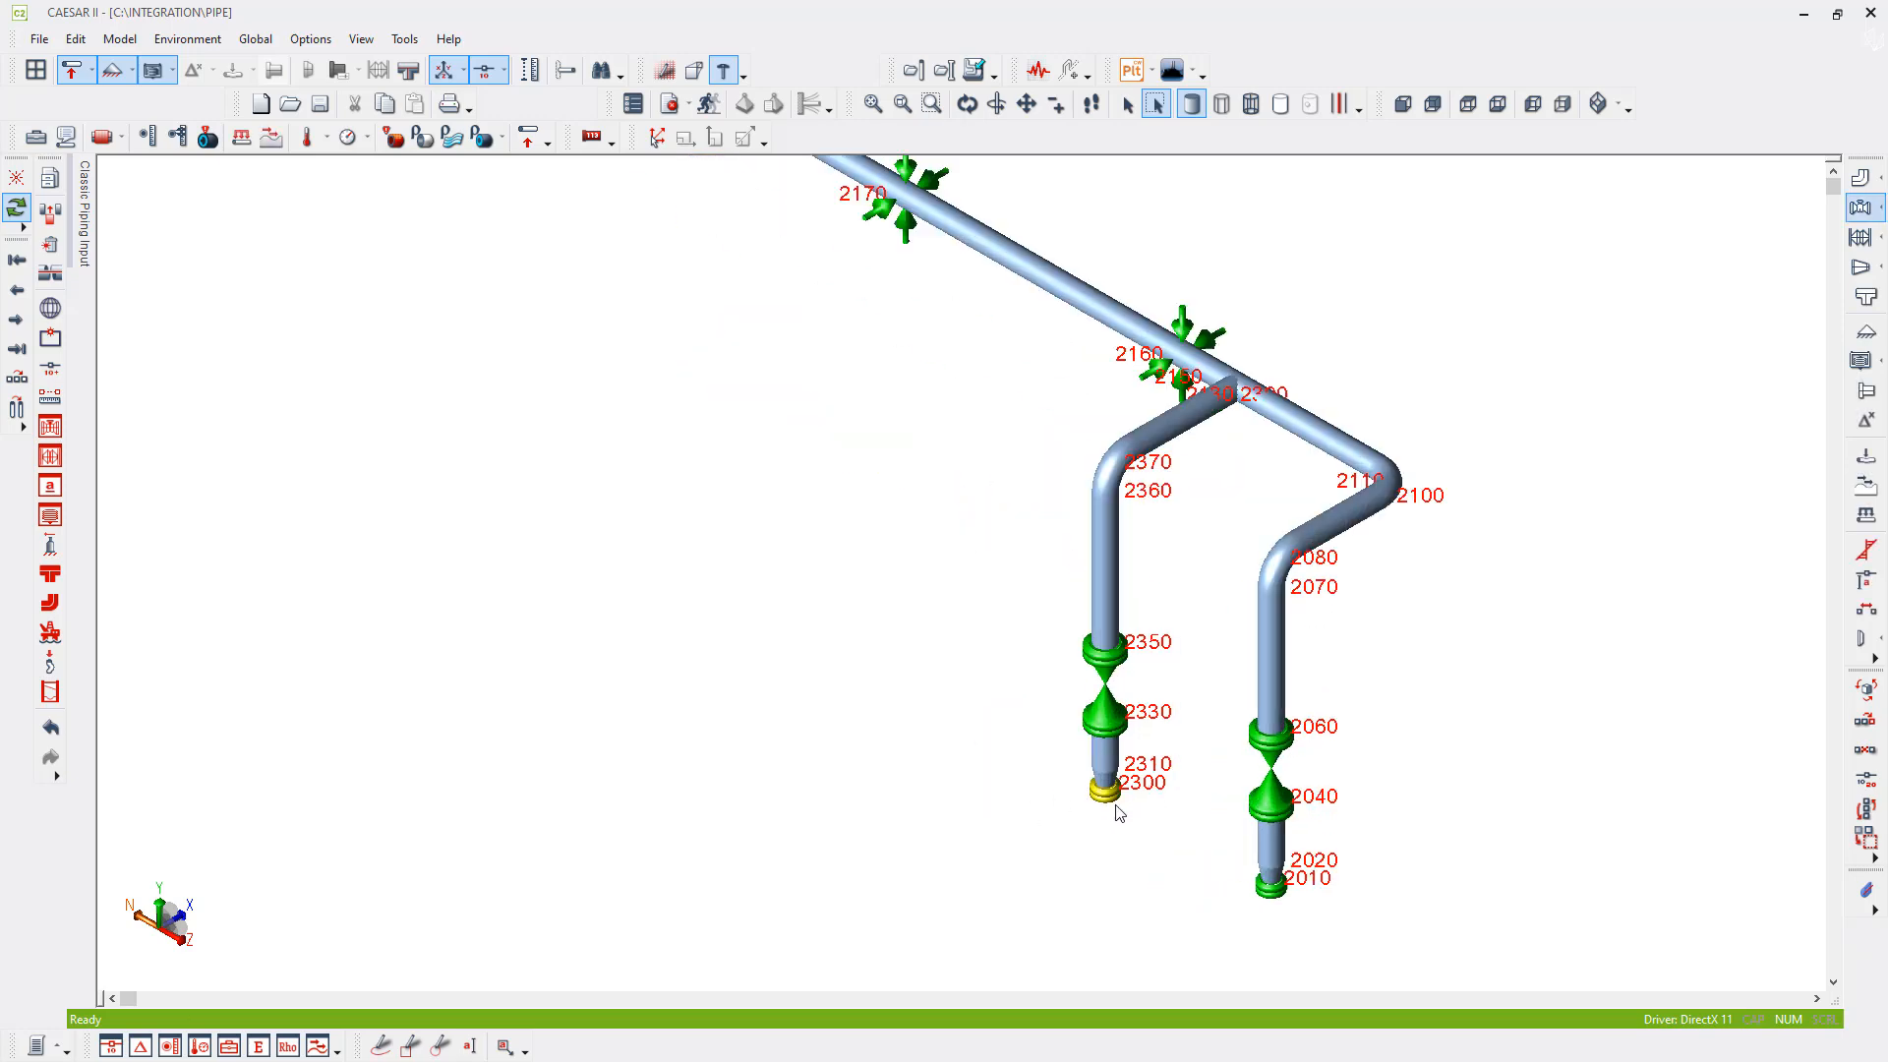
left_click(17, 324)
left_click(17, 325)
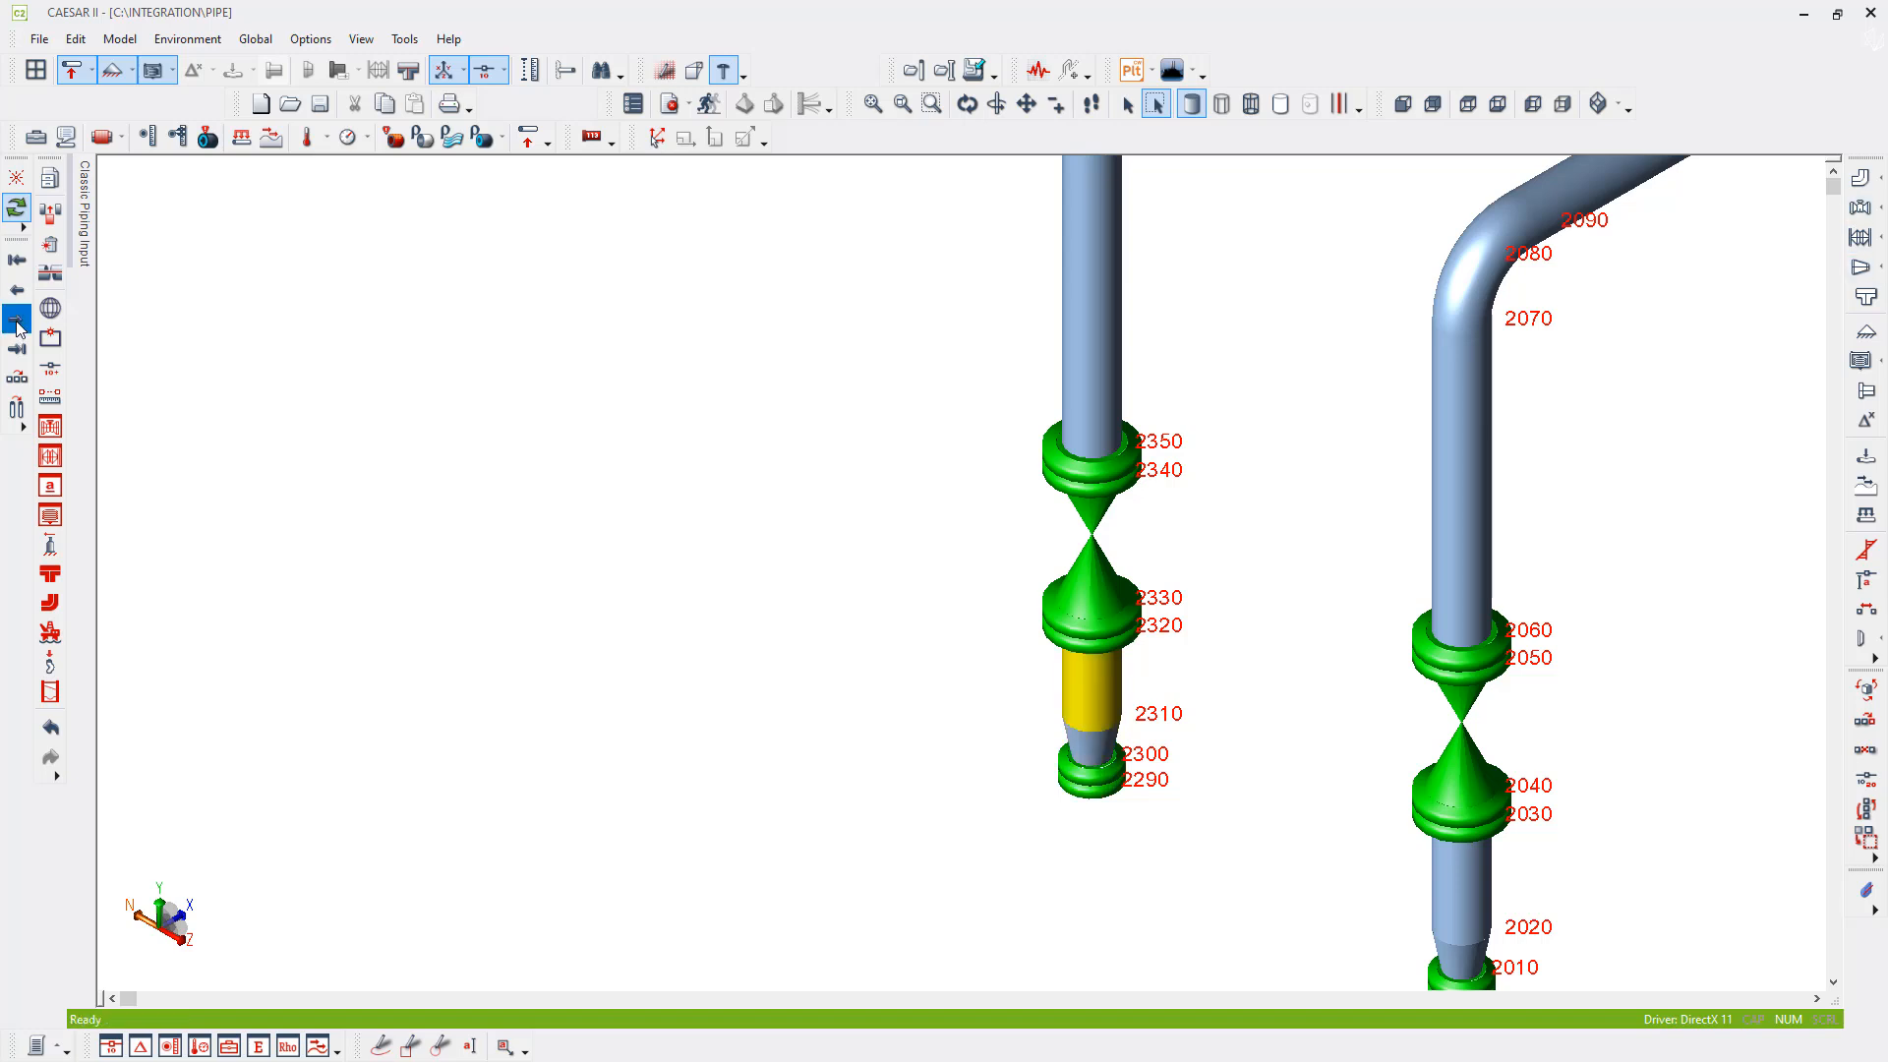
left_click(17, 324)
left_click(17, 324)
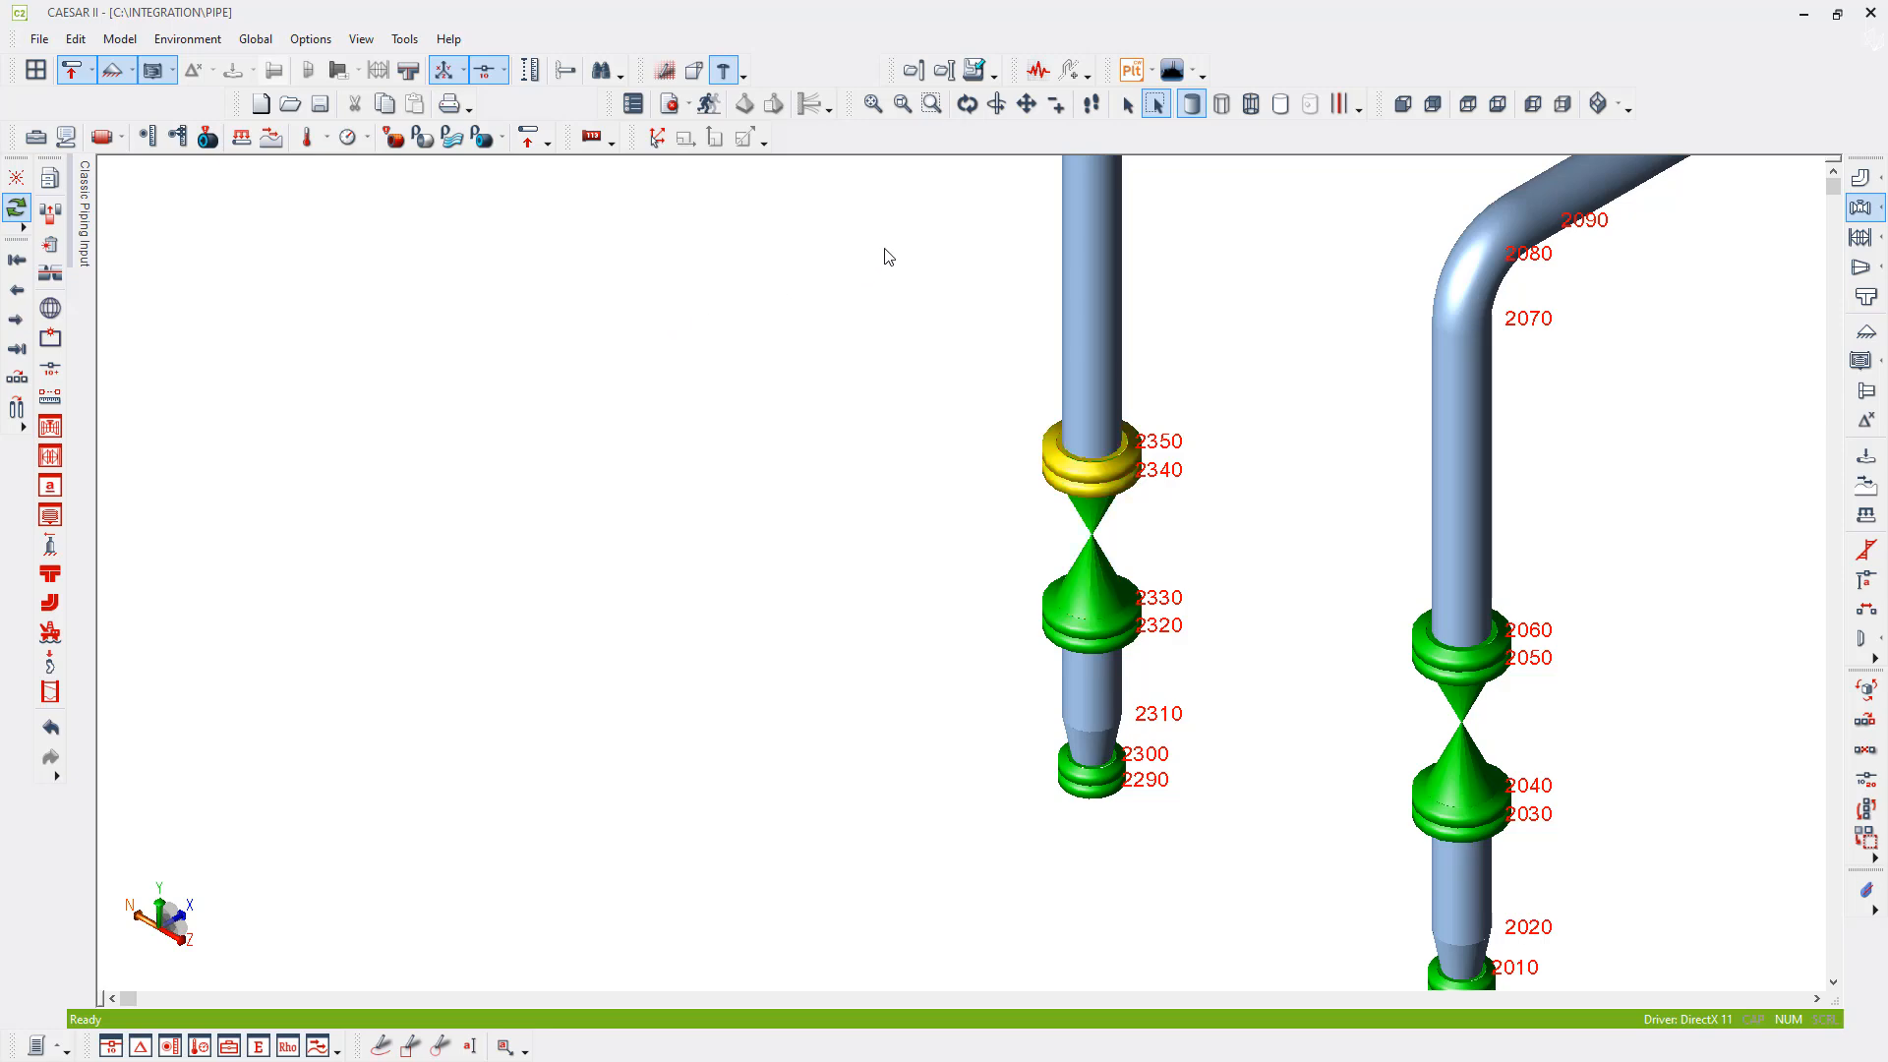
- Display the piping model coloured by material
middle_click_drag(886, 252, 739, 543)
scroll(740, 543, "down", 5)
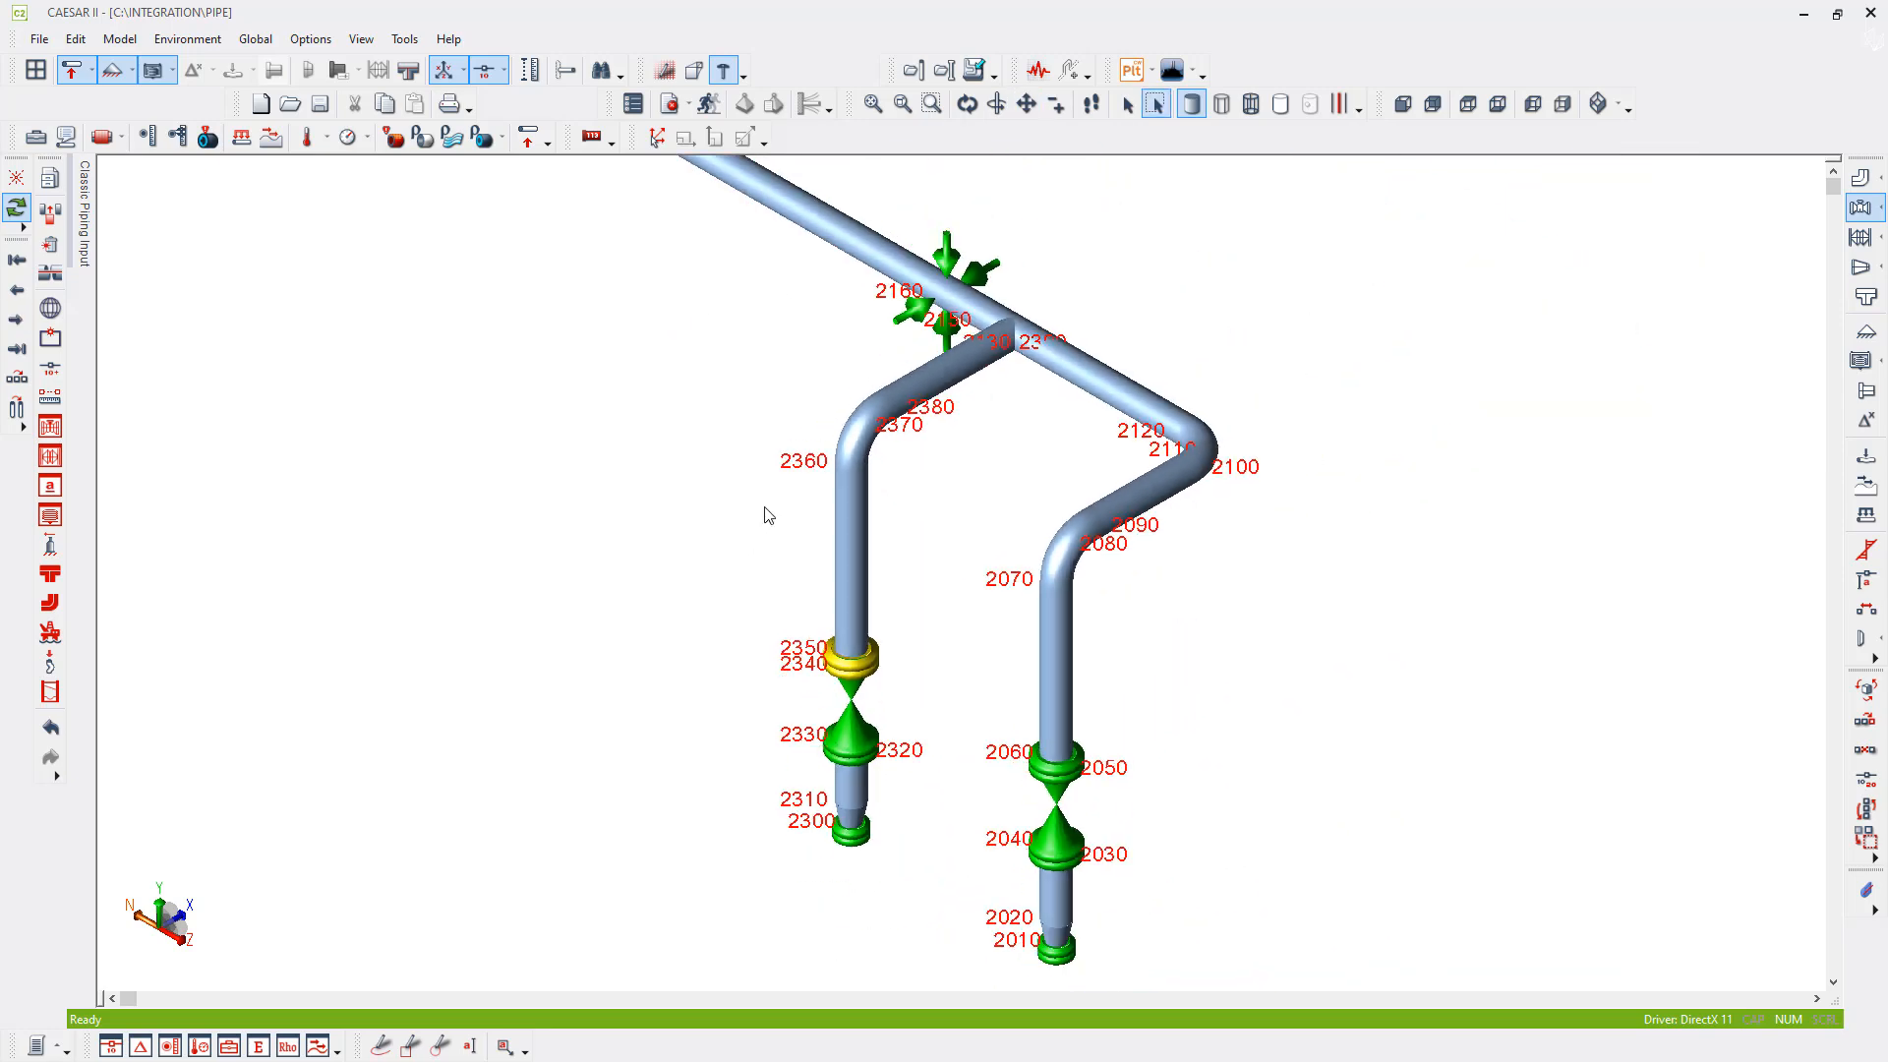
left_click(39, 138)
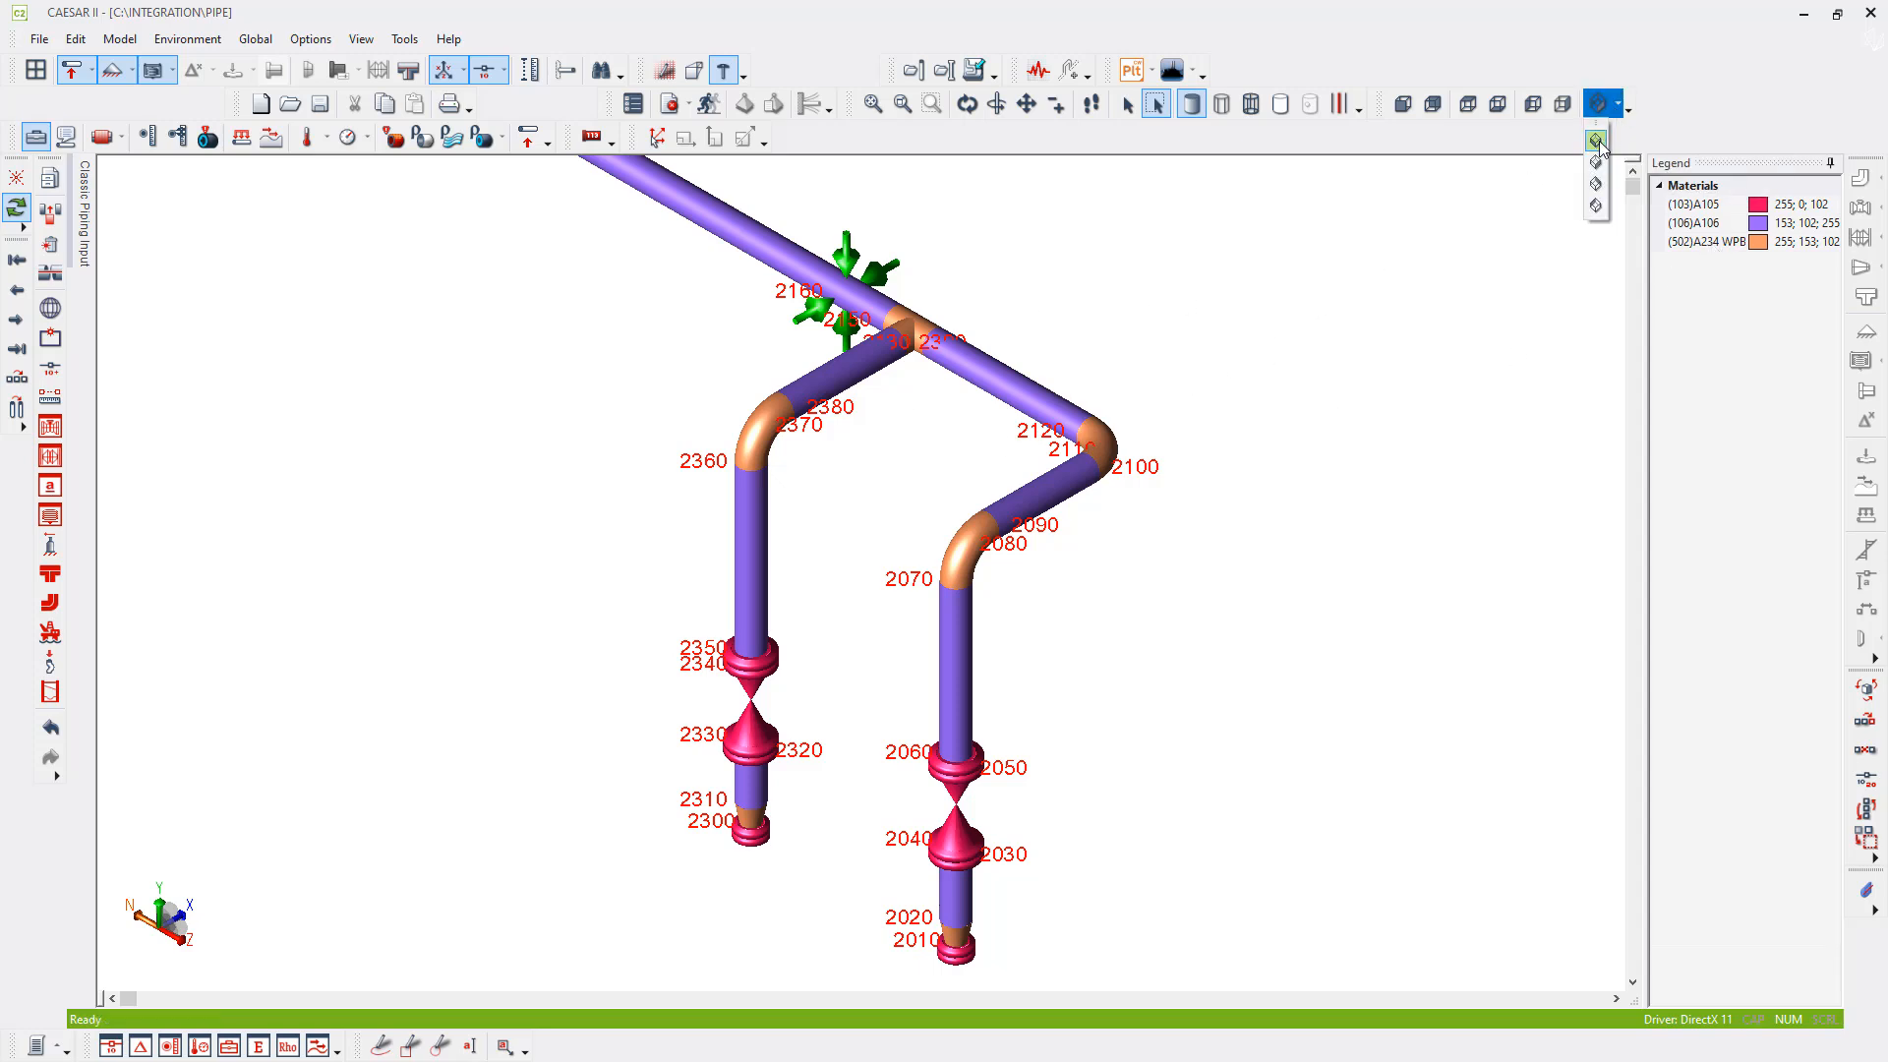
- Show the whole model in isometric view without node numbers, keeping the Classic Piping Input pane pinned open beside it
left_click(1599, 105)
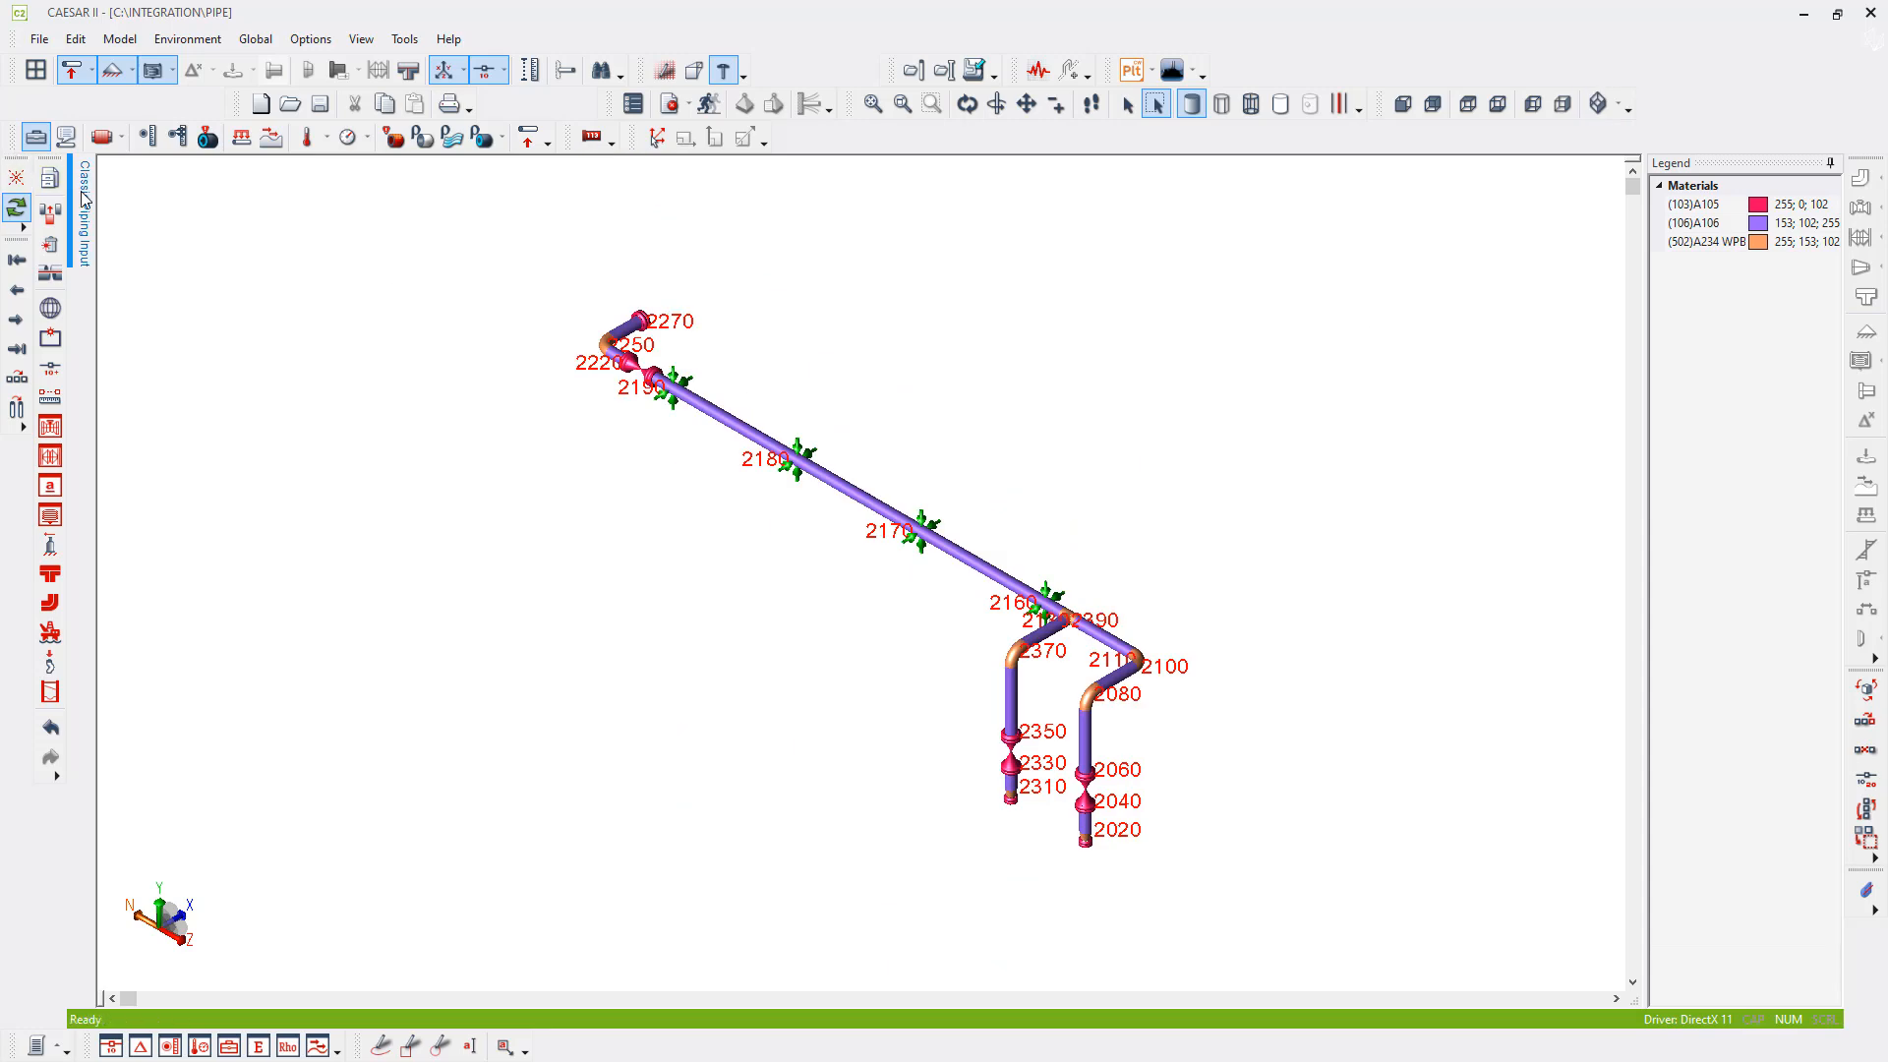
mouse_move(85, 197)
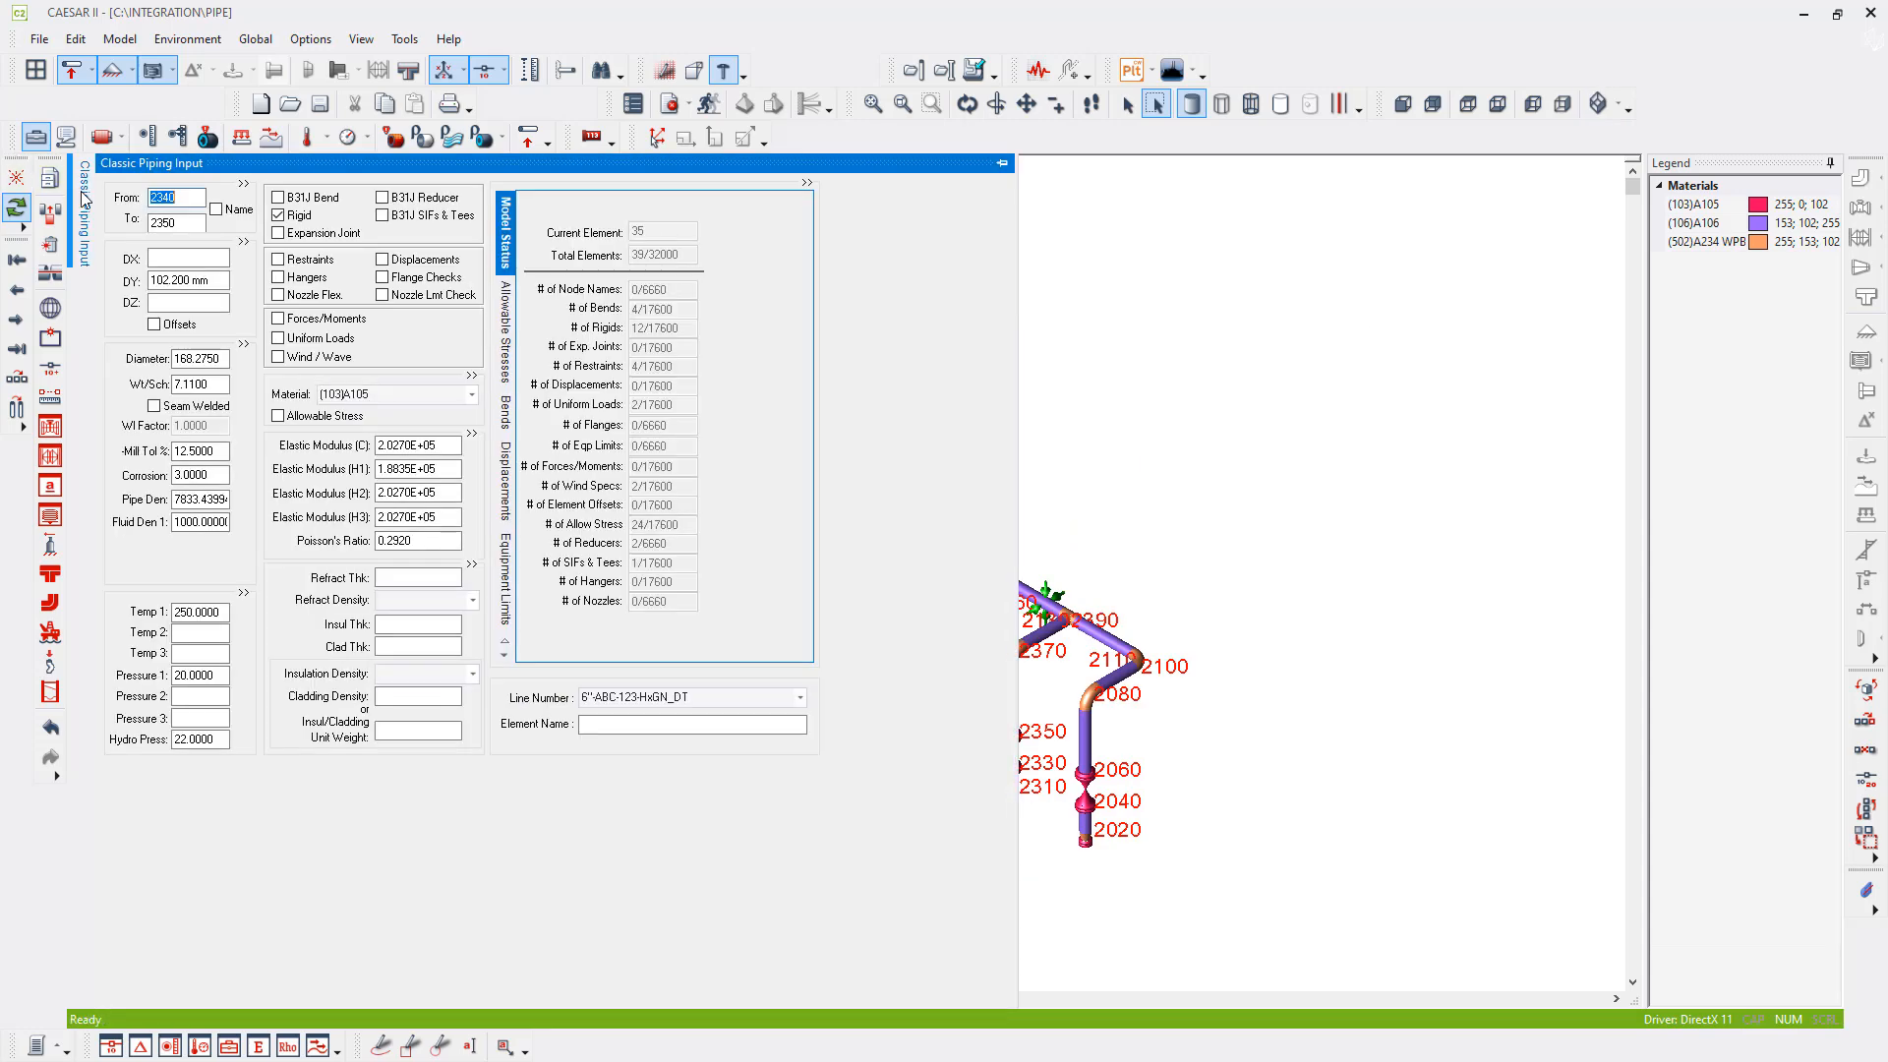
left_click(1003, 165)
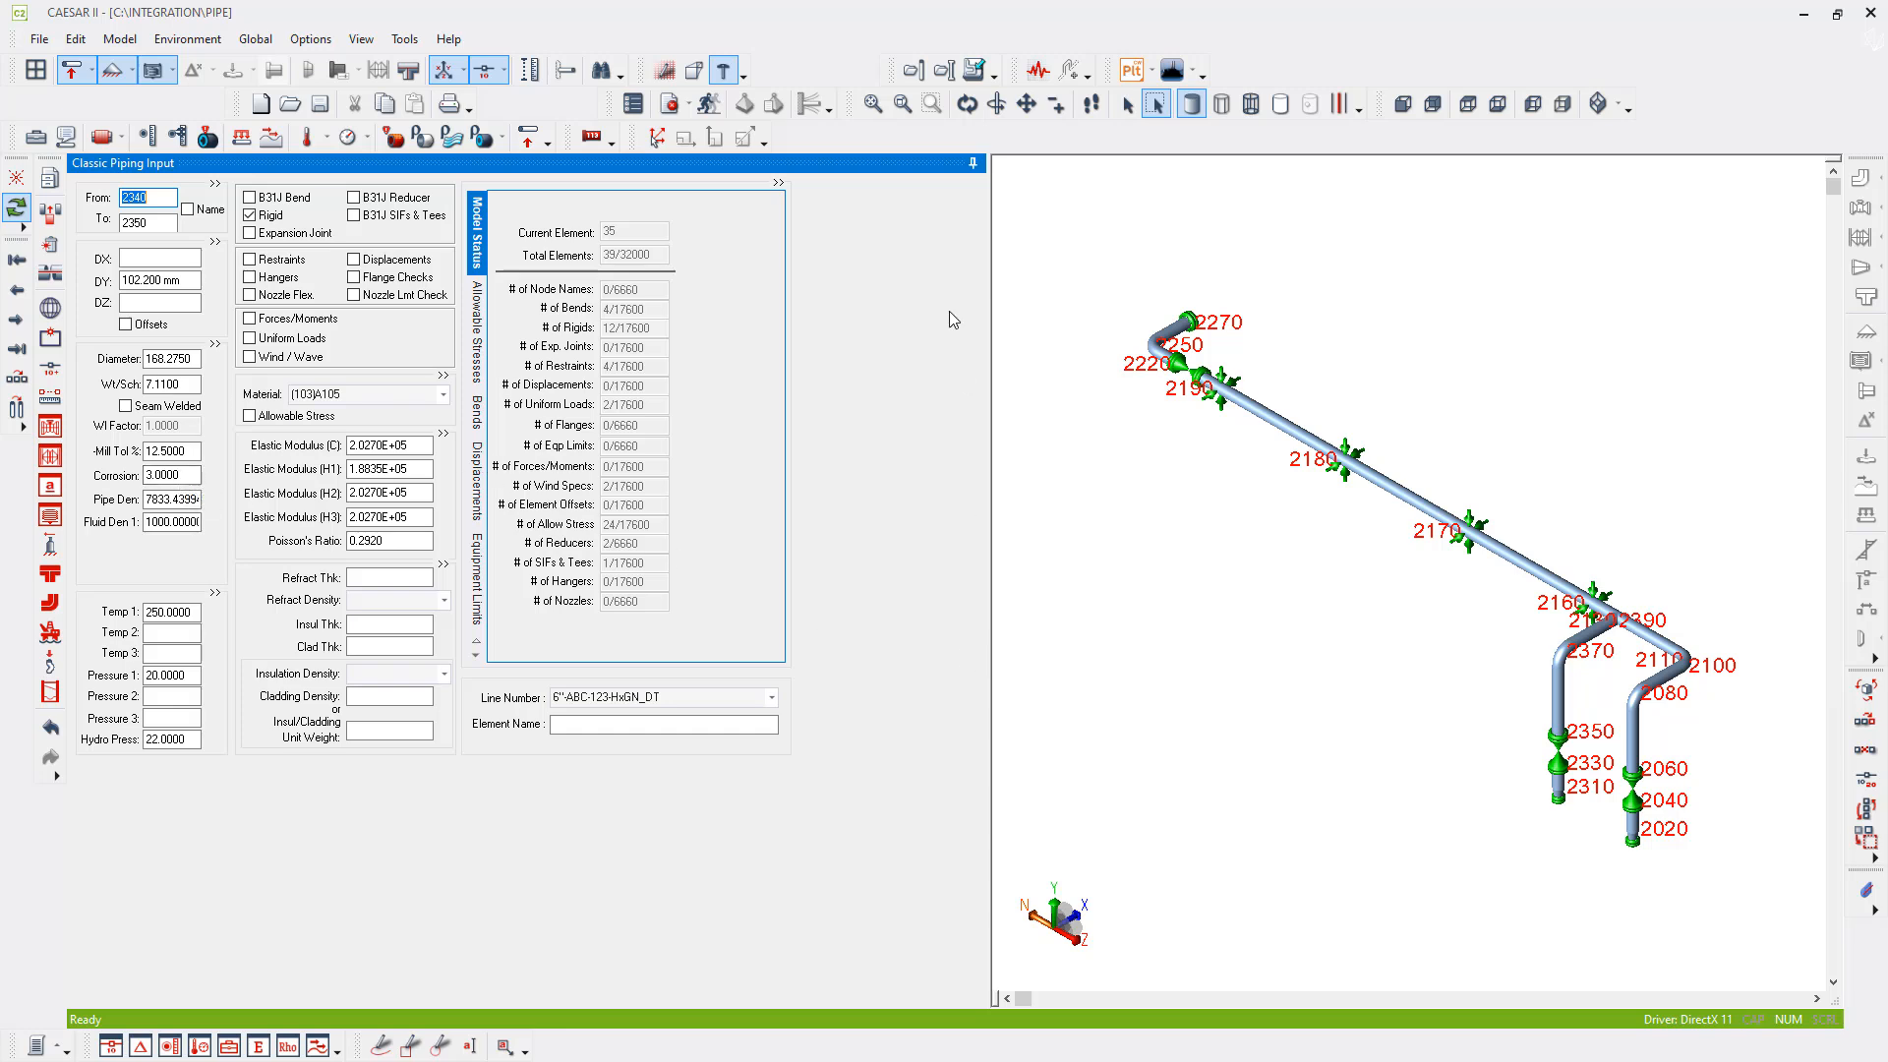
left_click(486, 70)
- Add an anchor (ANC) restraint at node 2000 on the model's first element
left_click(17, 259)
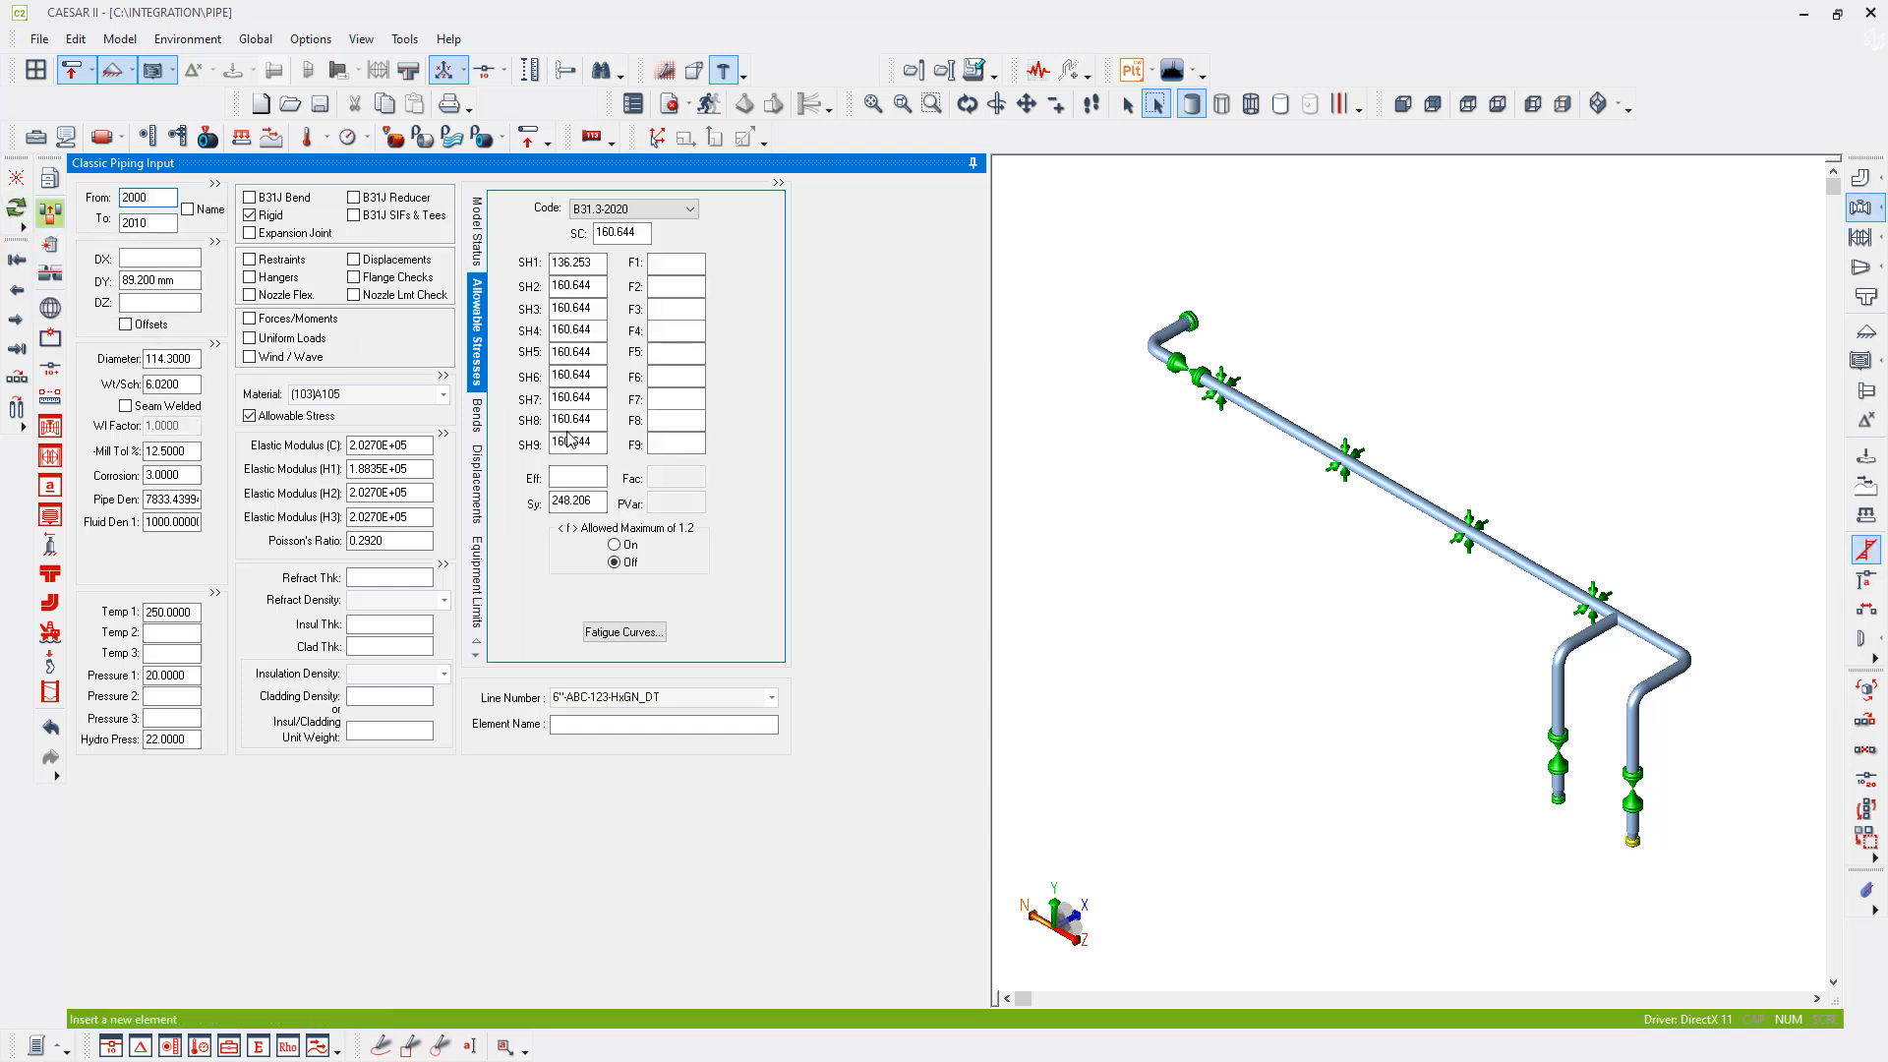
middle_click_drag(1664, 820, 1463, 742)
scroll(1462, 769, "up", 5)
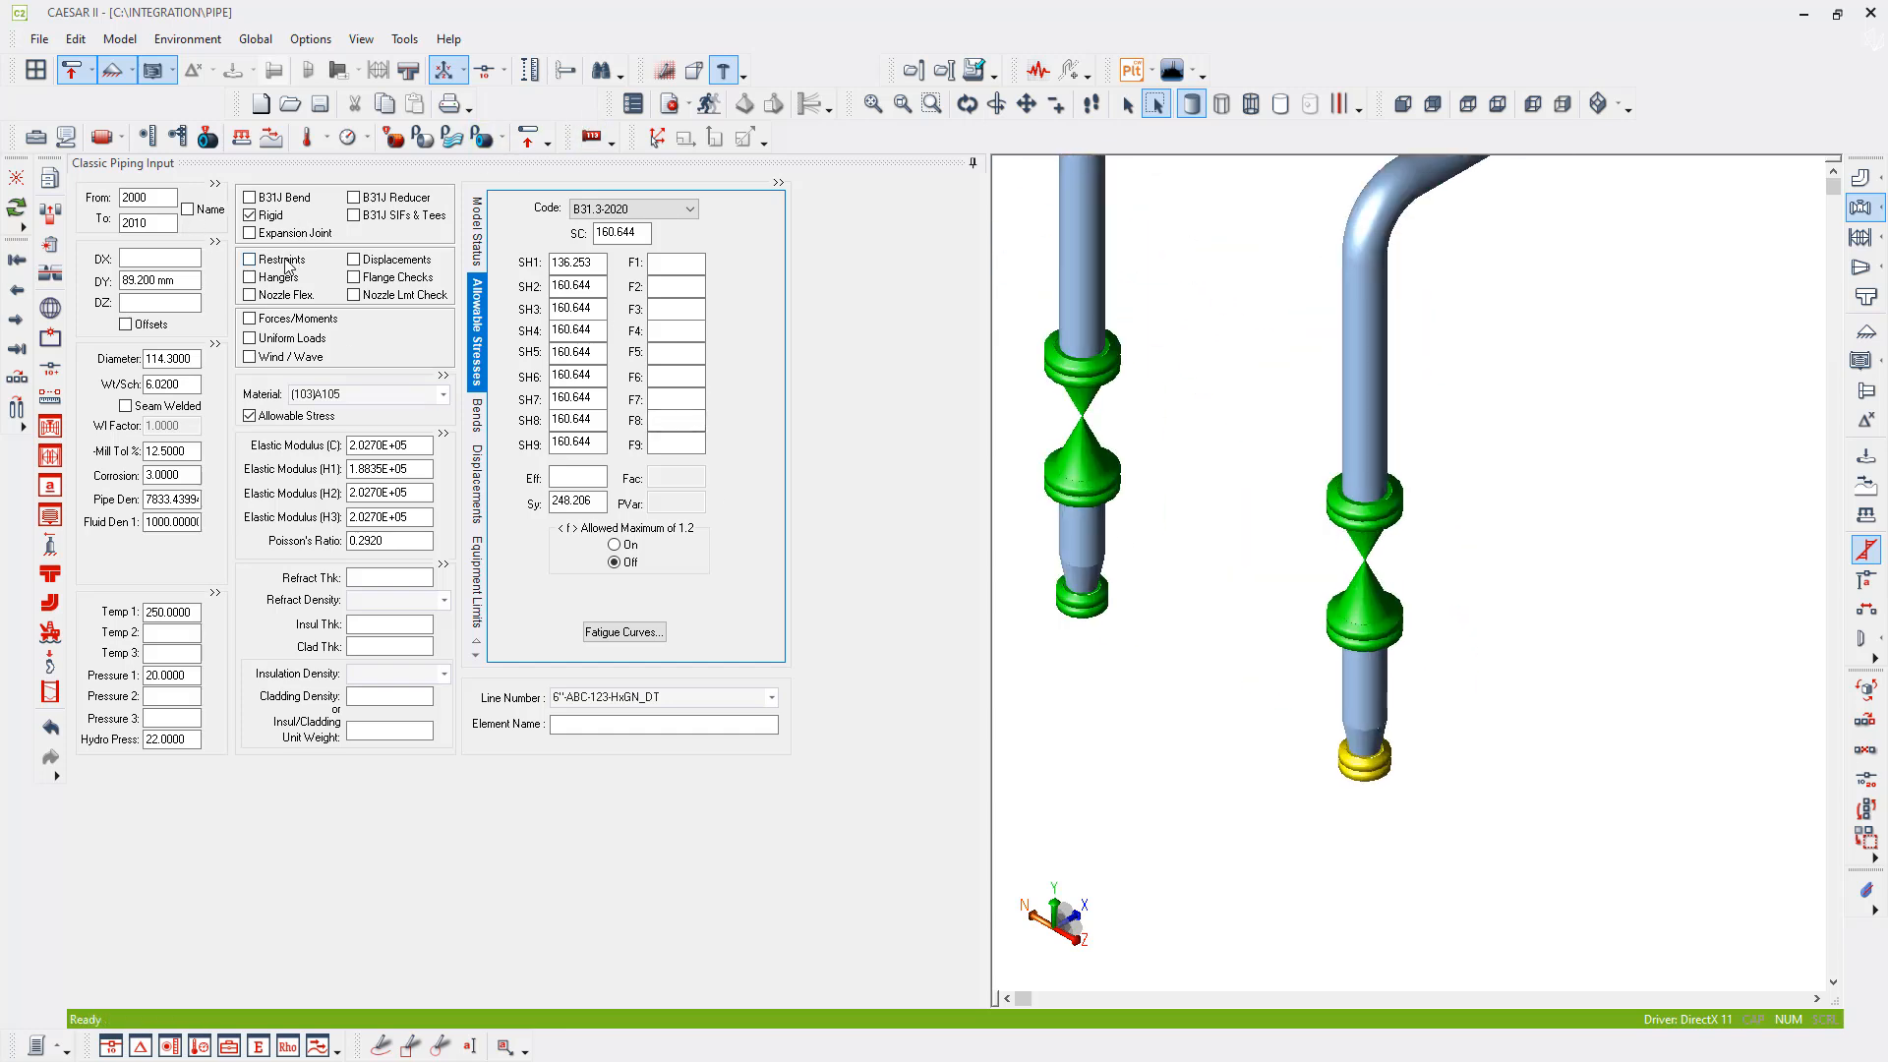
left_click(250, 260)
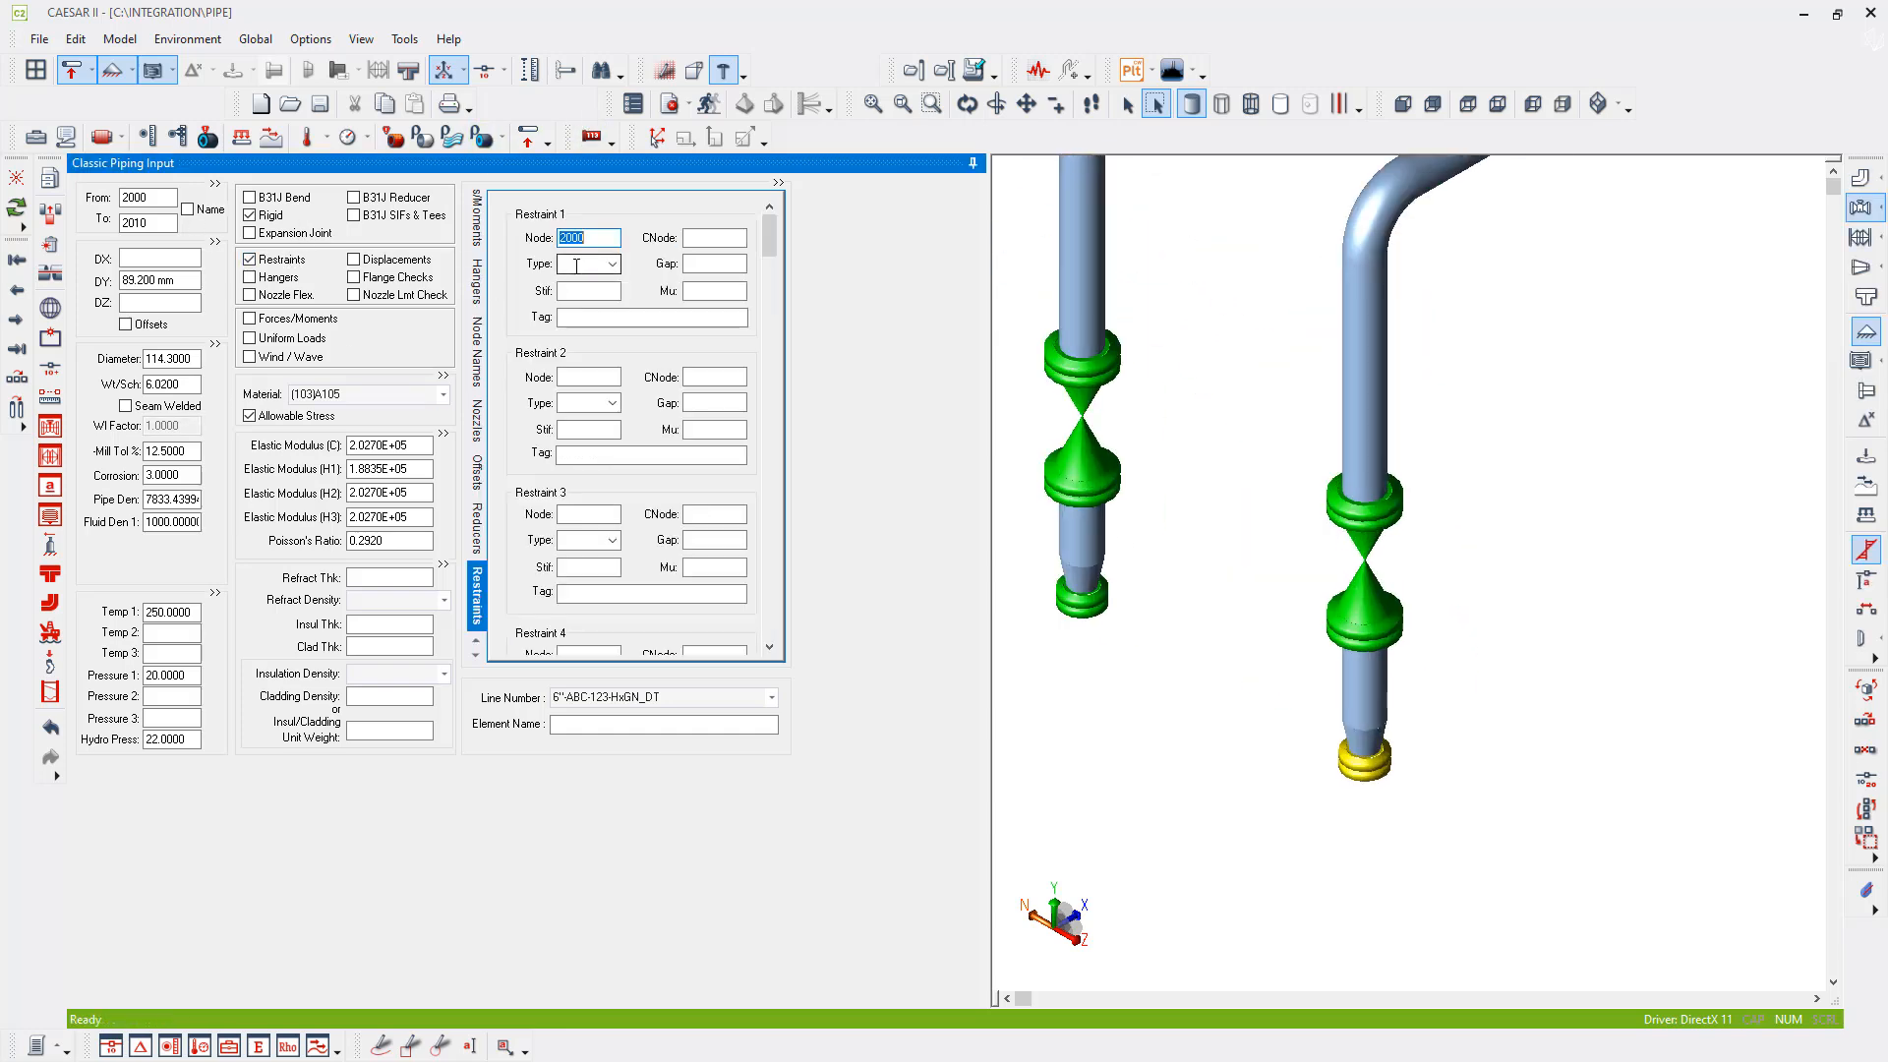
left_click(588, 264)
type("ANC")
key("Tab")
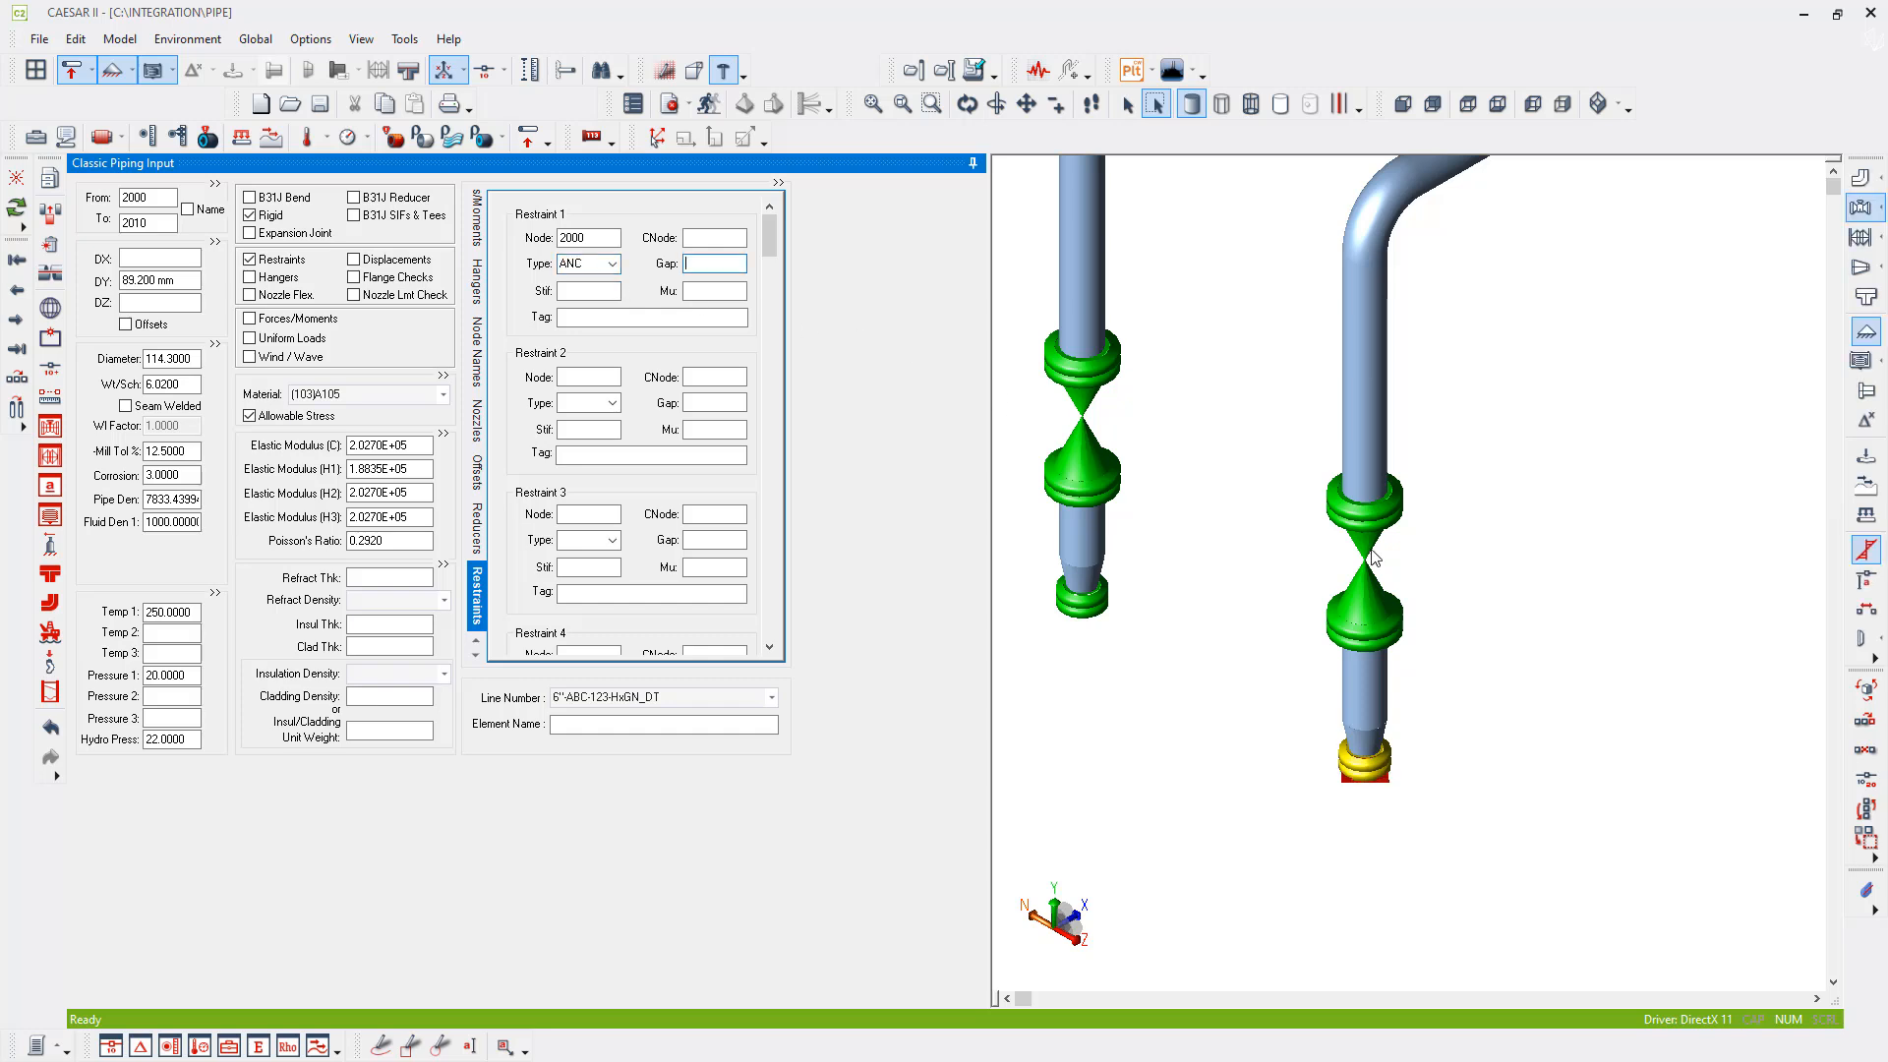
- Add an anchor (ANC) restraint to the branch's bottom flange and set its restraint node to 2290
left_click(1081, 623)
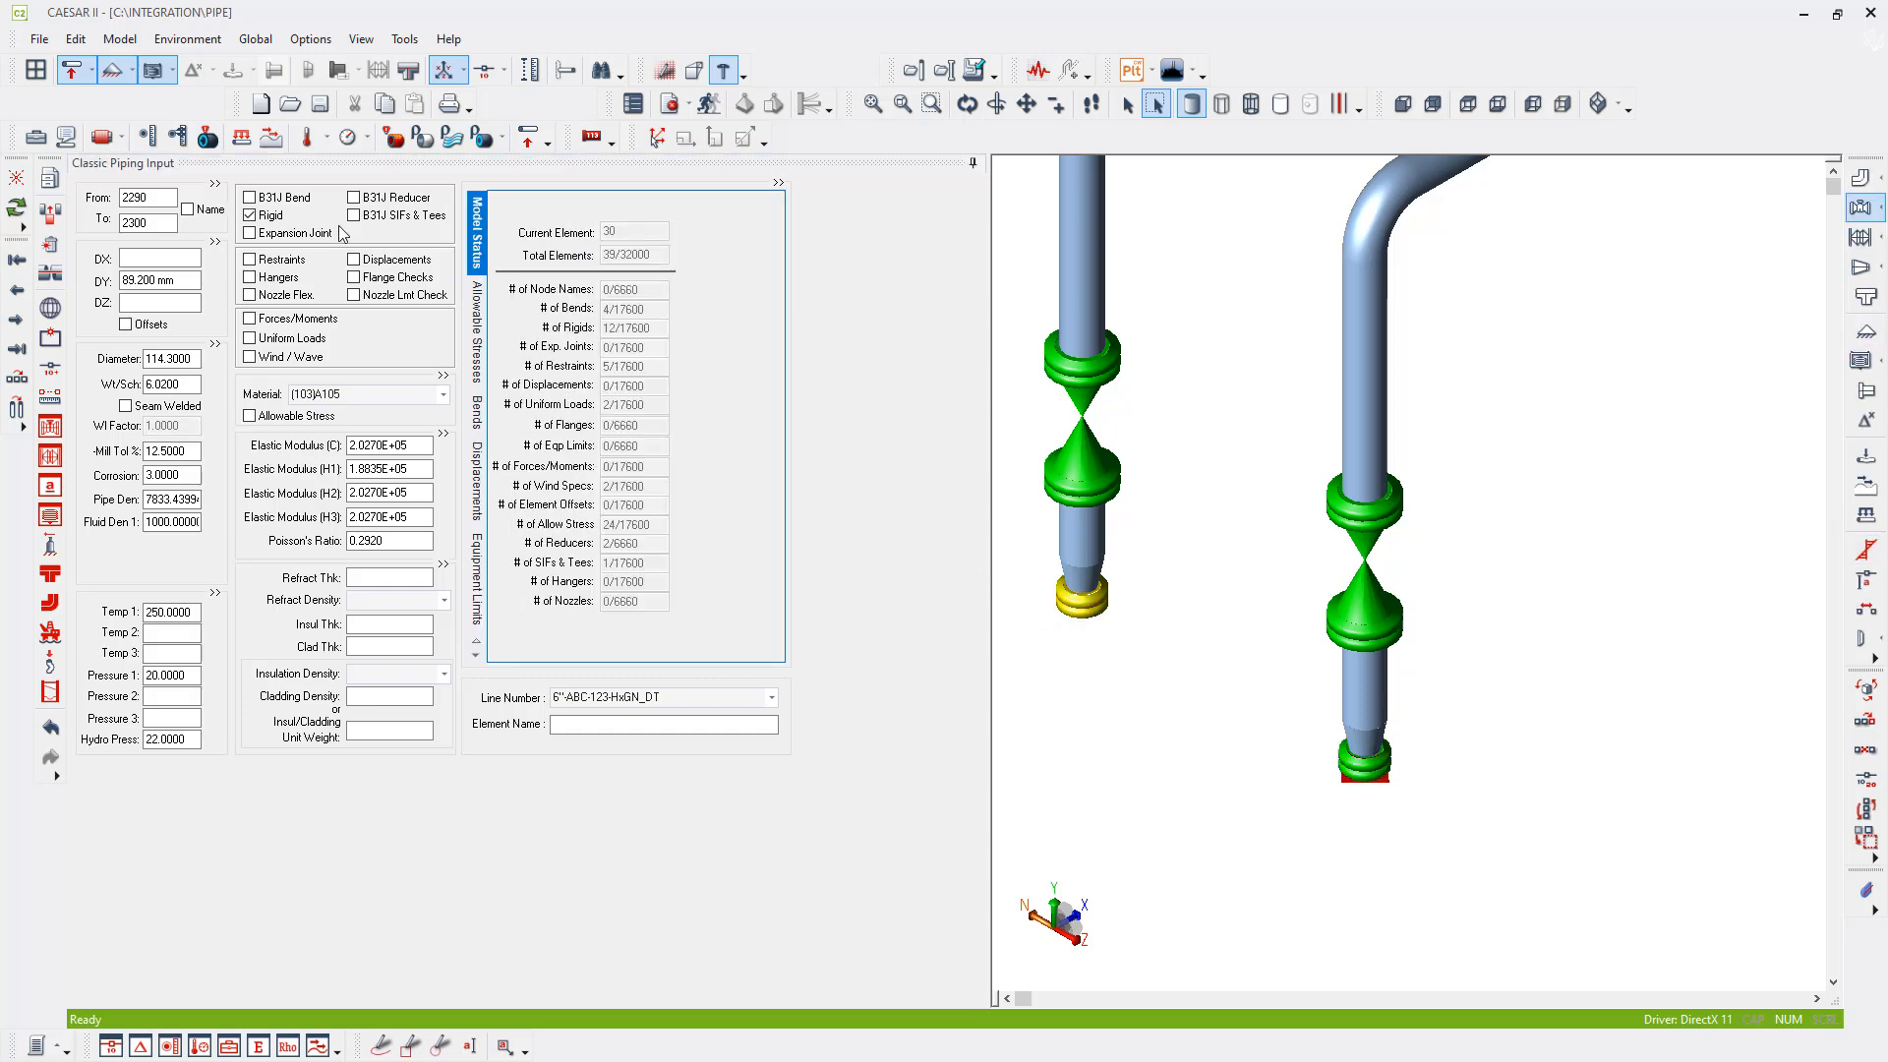
left_click(249, 260)
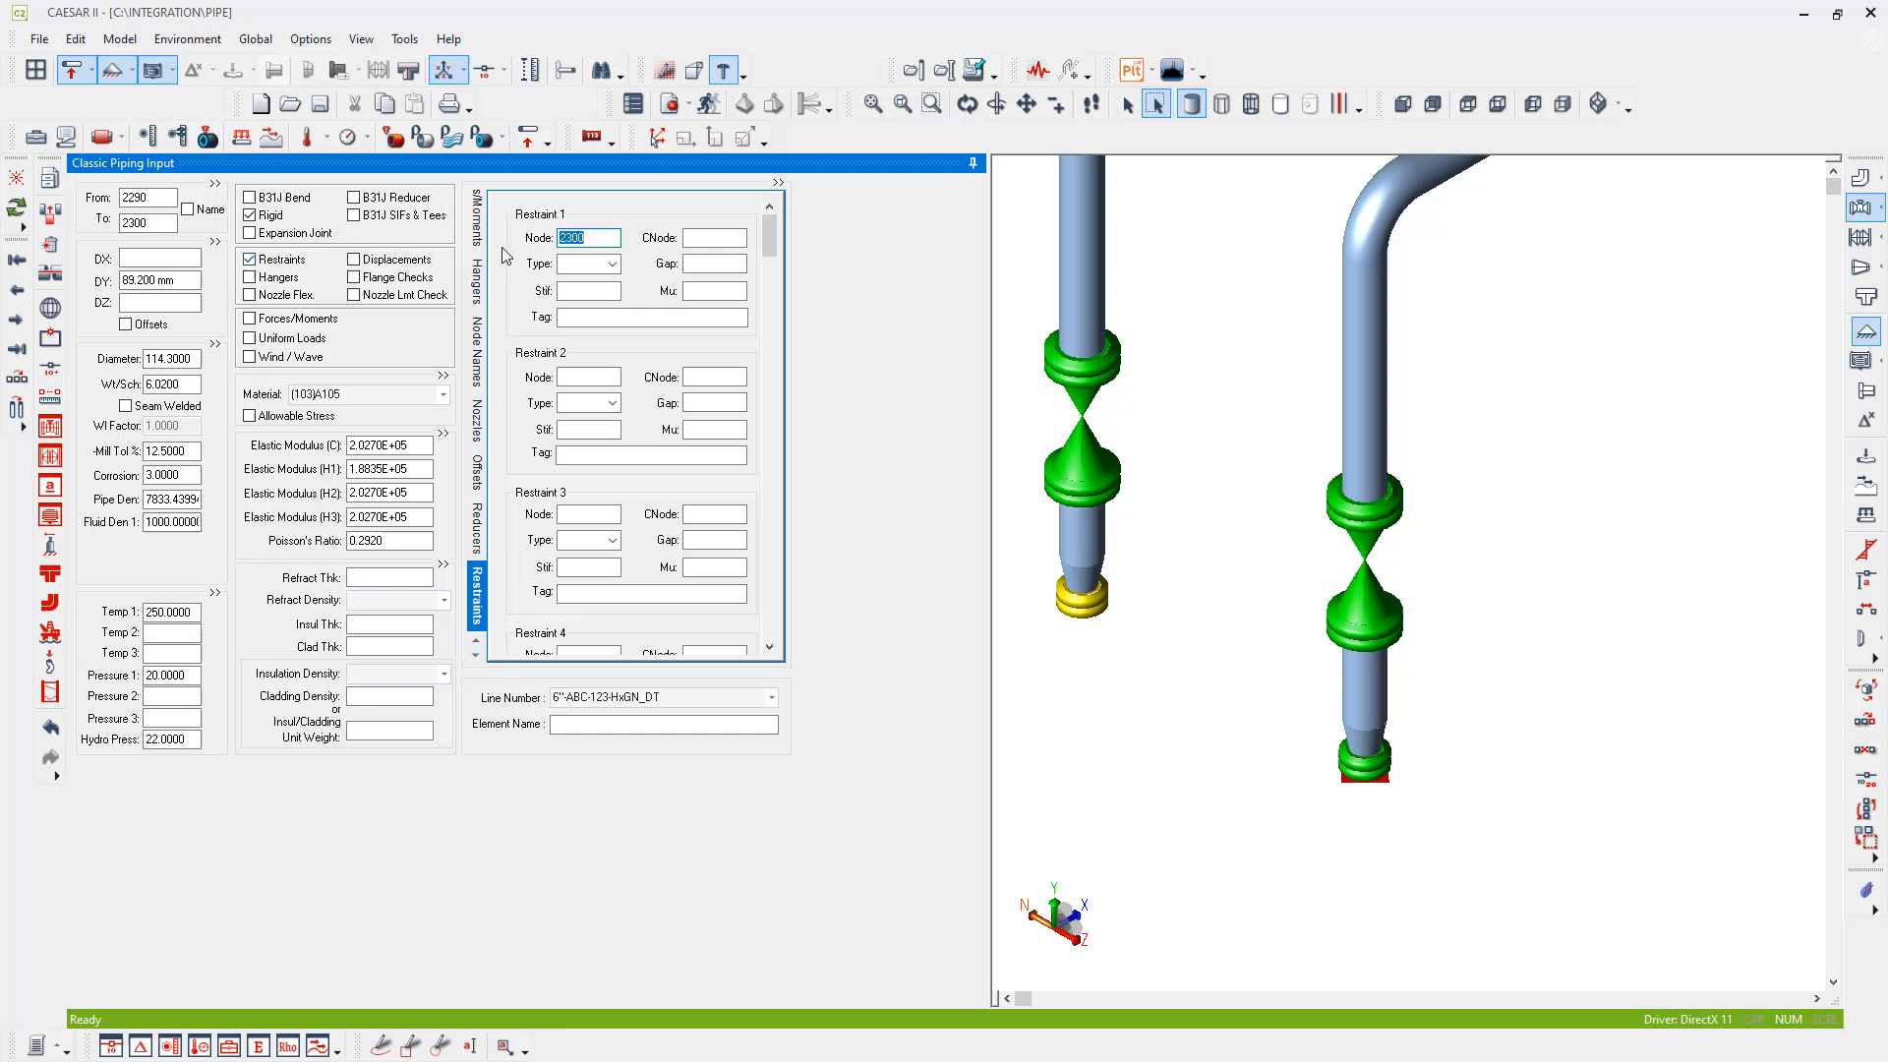
left_click(581, 264)
type("ANC")
key("Tab")
left_click(598, 235)
double_click(598, 233)
type("2290")
key("Tab")
- Add an anchor (ANC) restraint at node 2280 on the end flange at the header's upper end
middle_click_drag(1287, 457, 1658, 950)
scroll(1391, 545, "down", 3)
middle_click_drag(1116, 273, 1161, 309)
left_click(1075, 303)
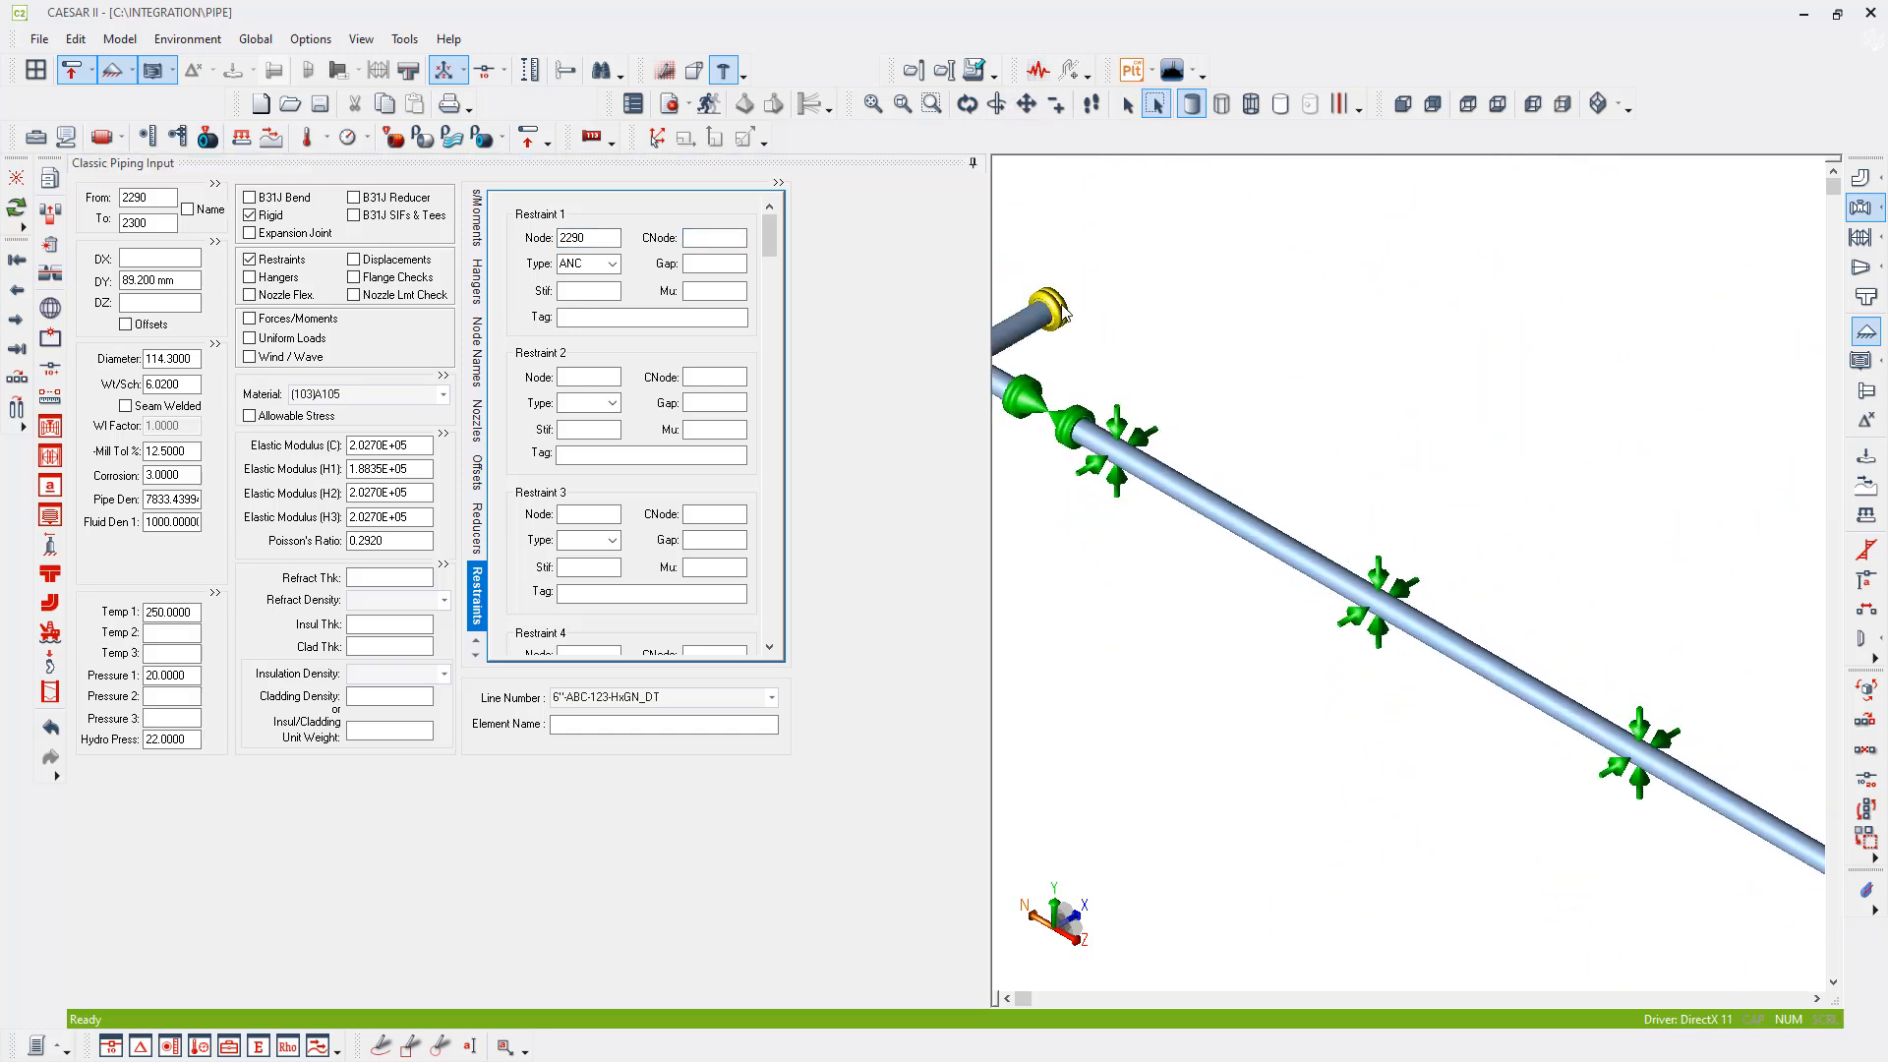
left_click(284, 260)
double_click(284, 262)
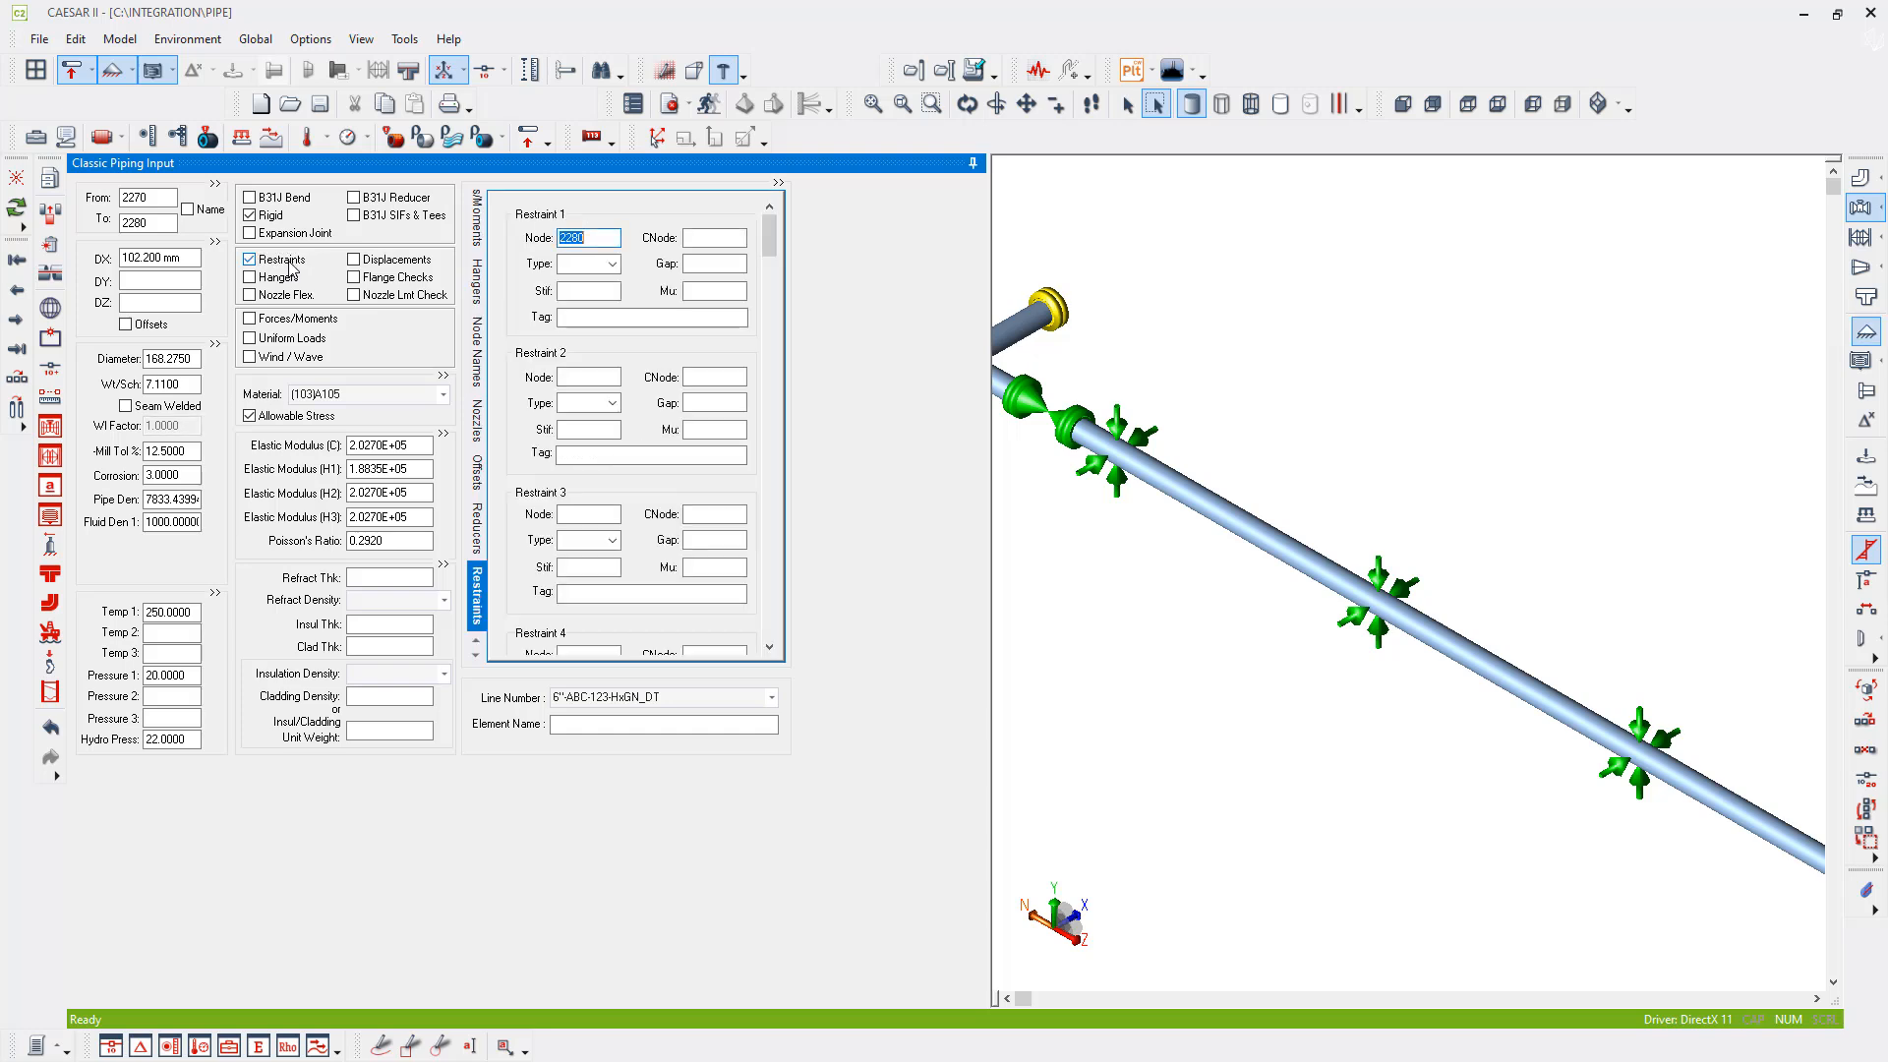
key("Tab")
key("Tab")
type("a")
key("Tab")
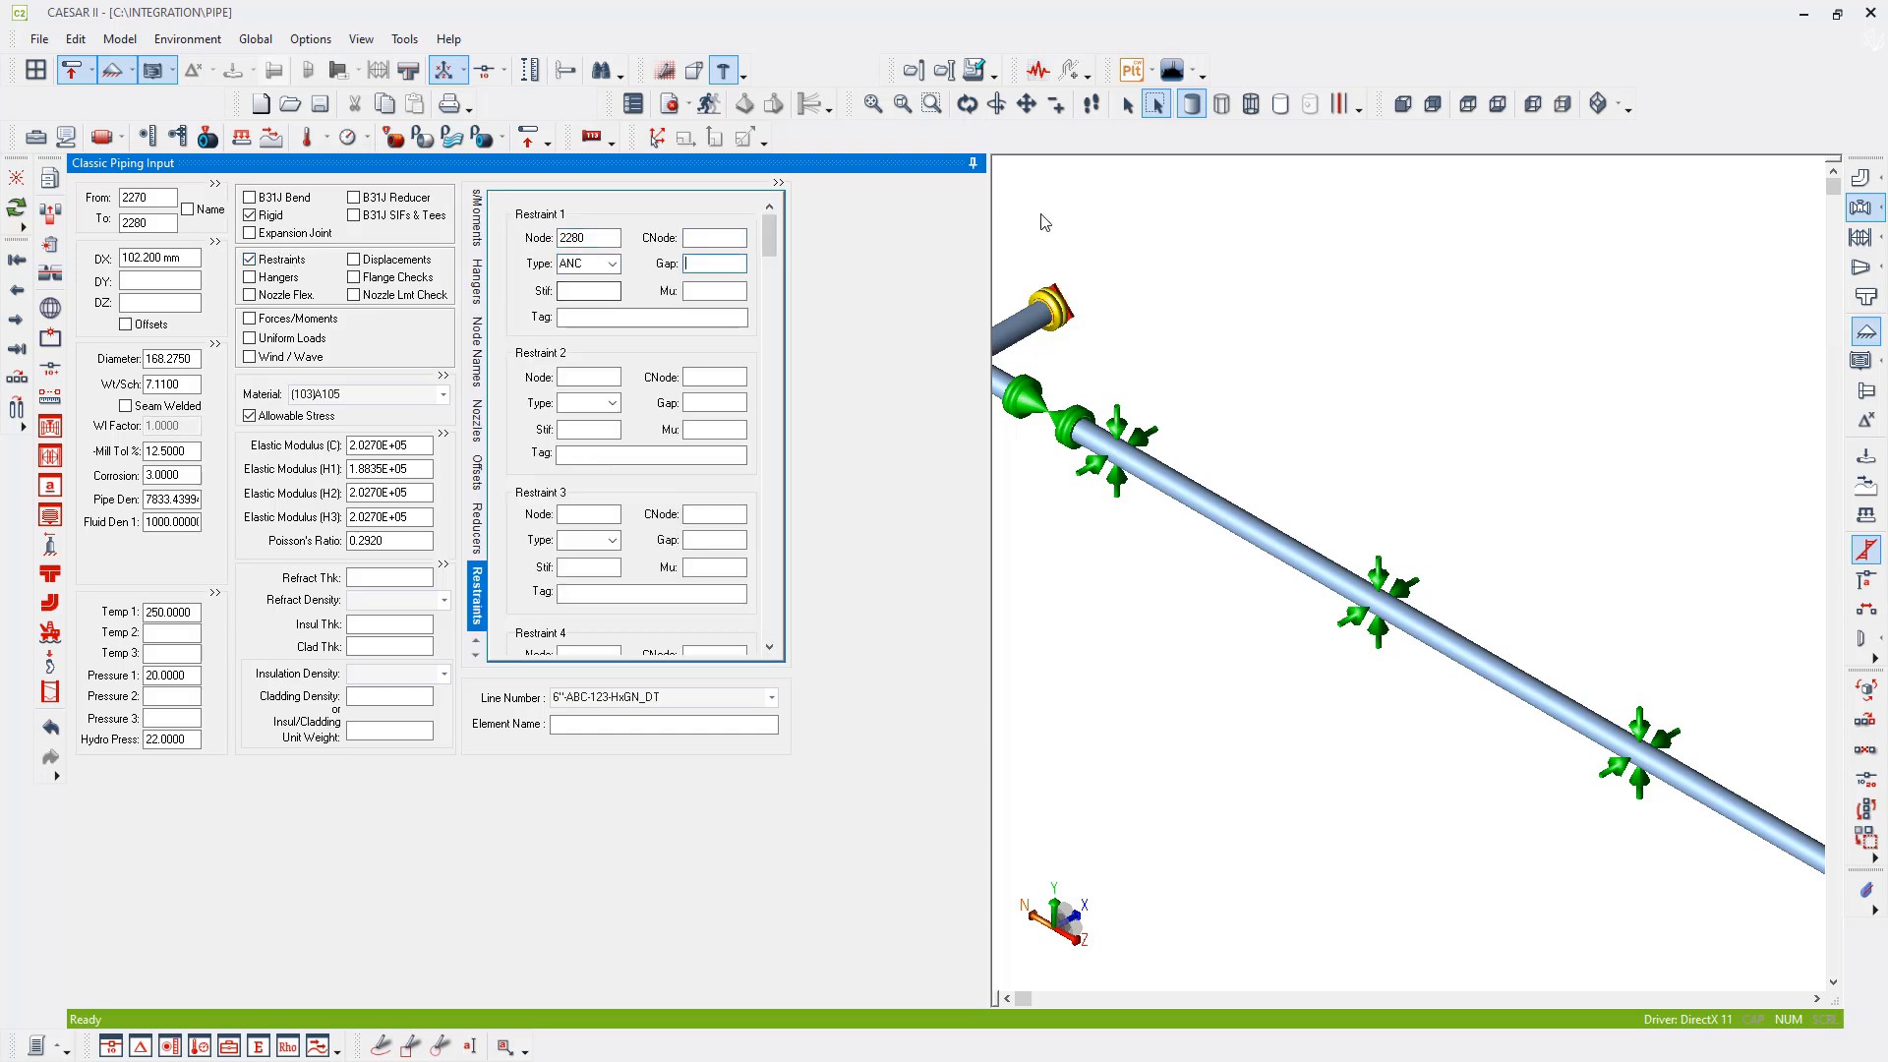
- Return to the first element with the whole model in view and batch run the job's error check and analysis
left_click(1621, 107)
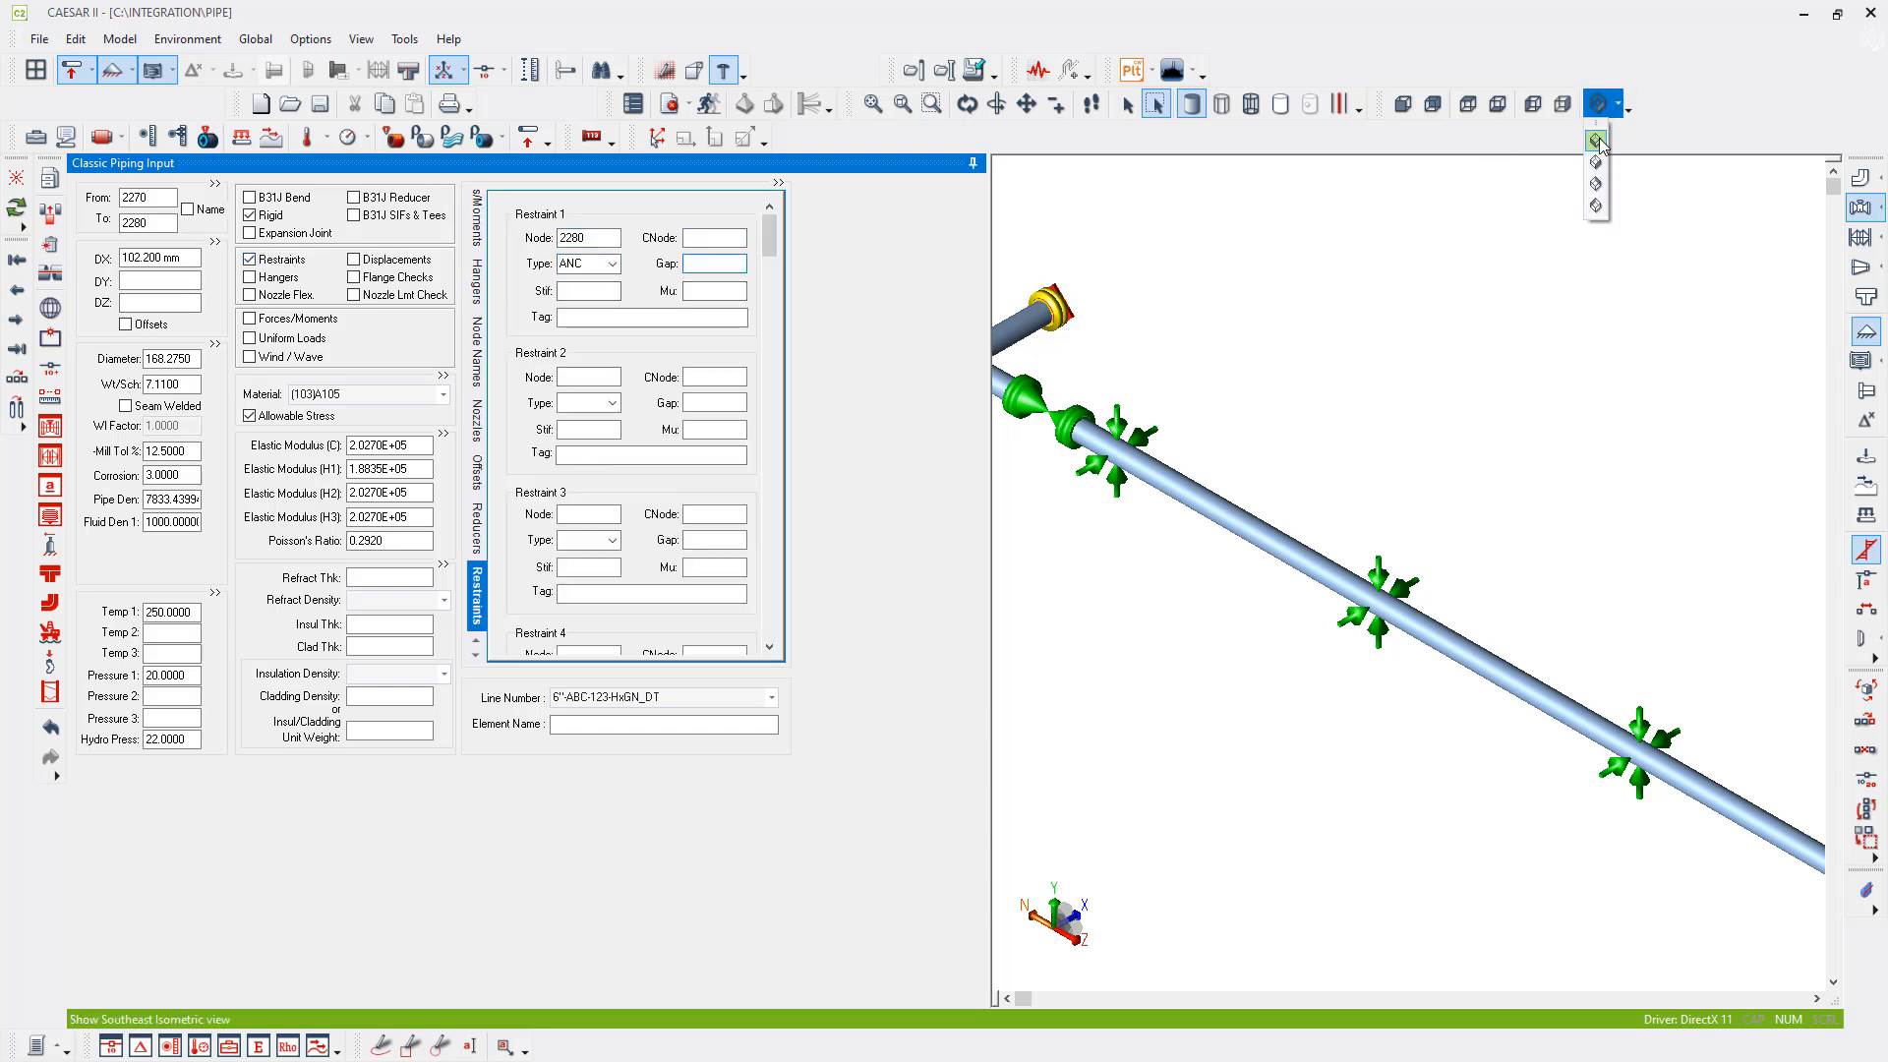
left_click(1605, 138)
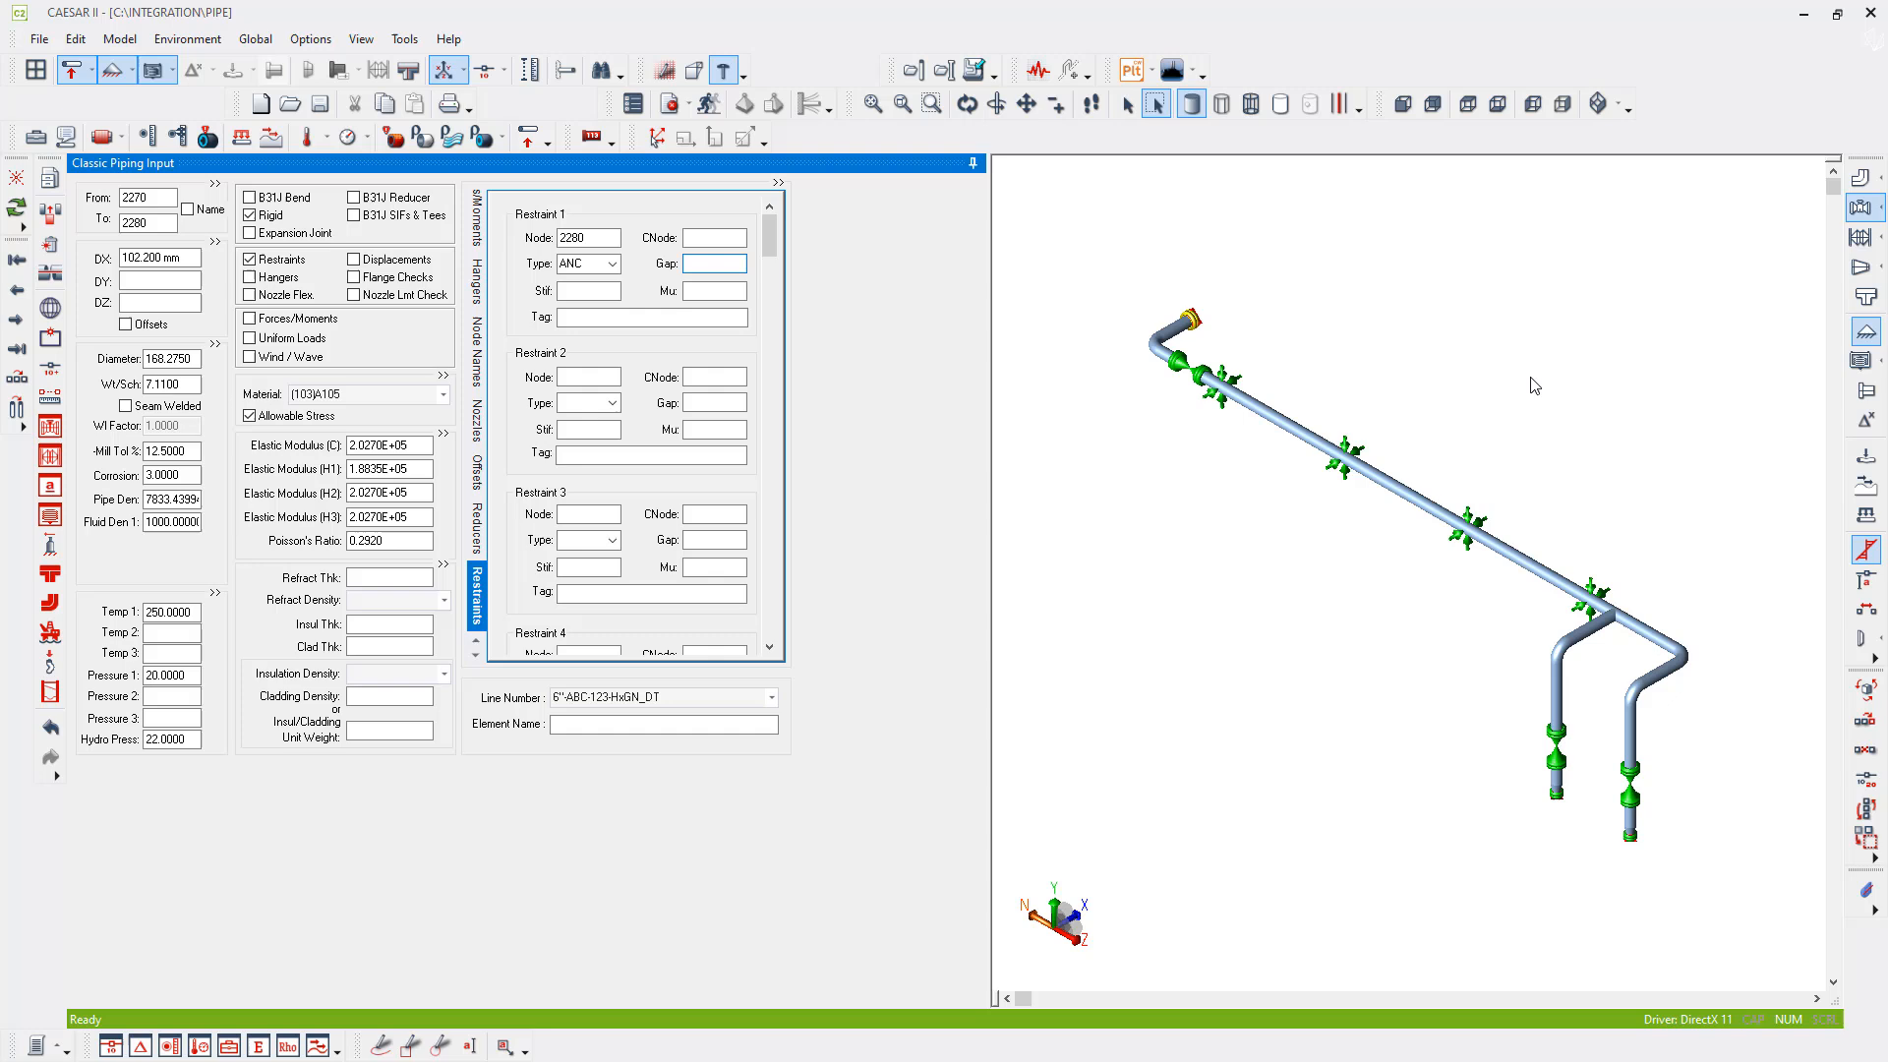
left_click(16, 260)
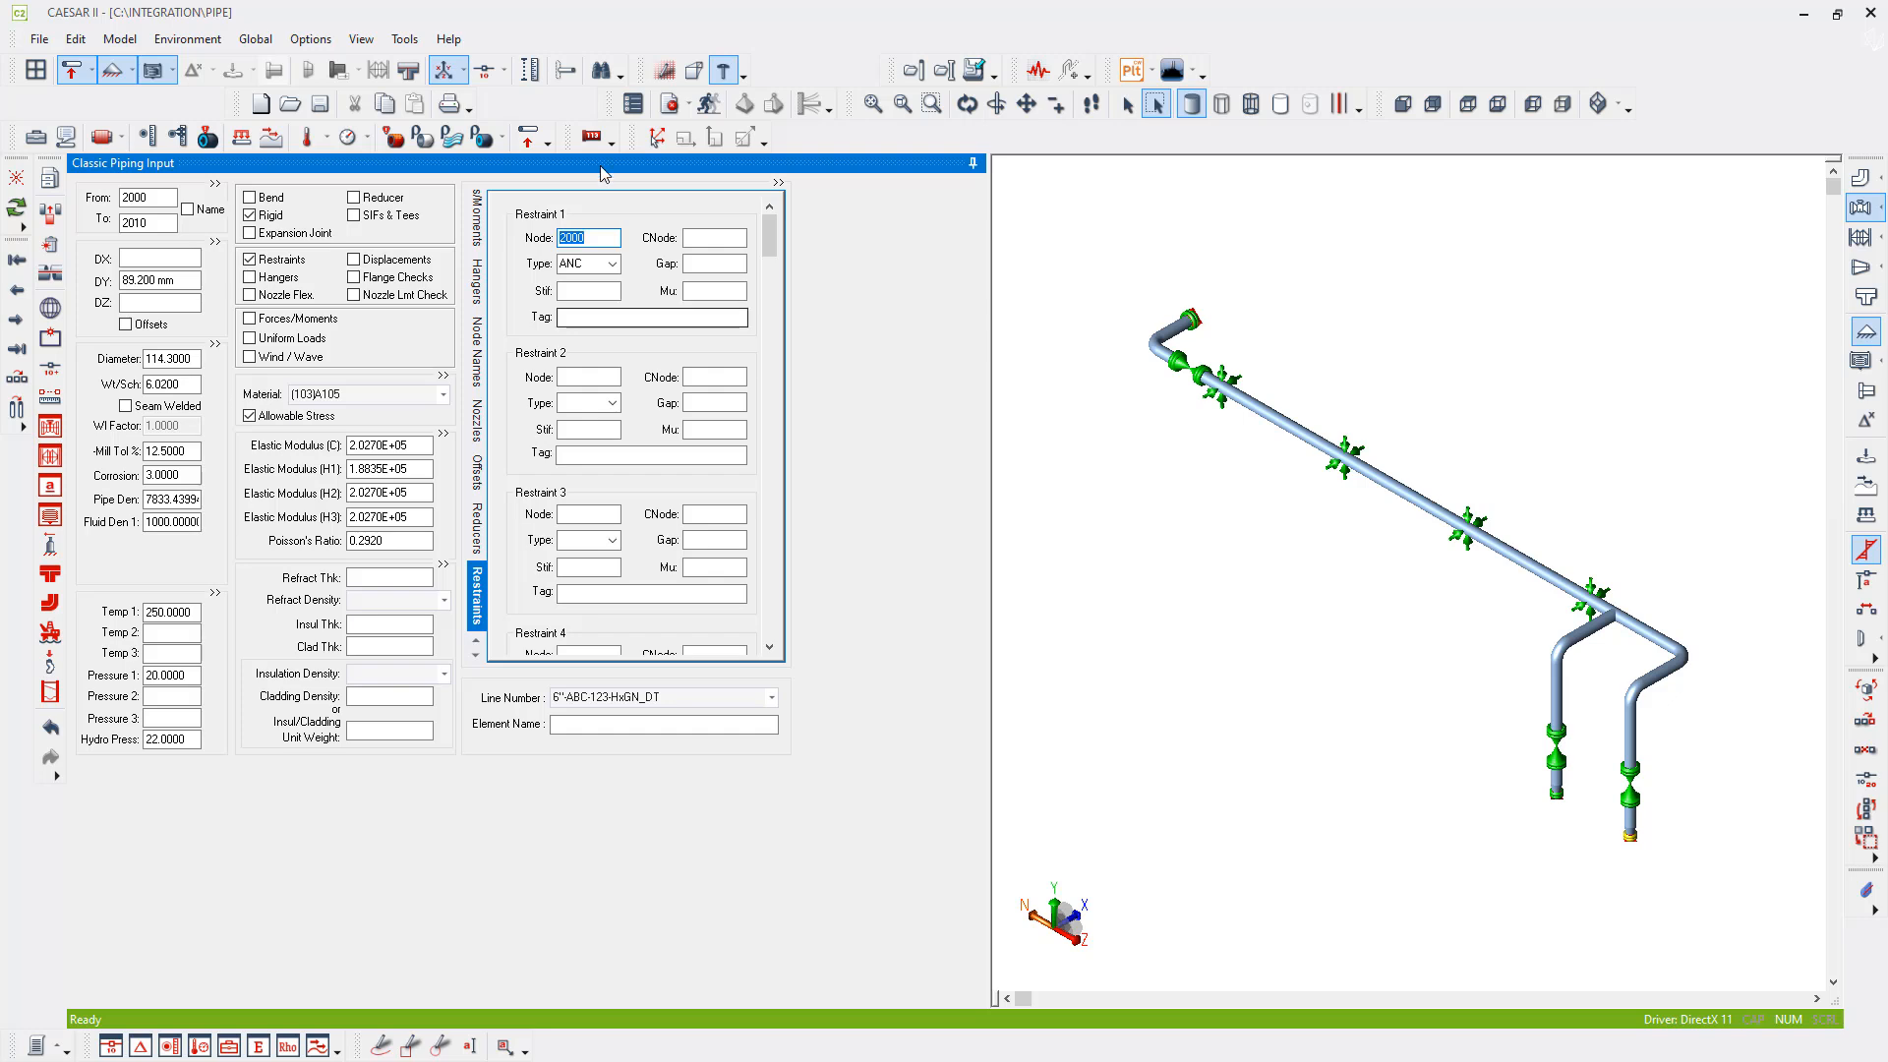
left_click(709, 105)
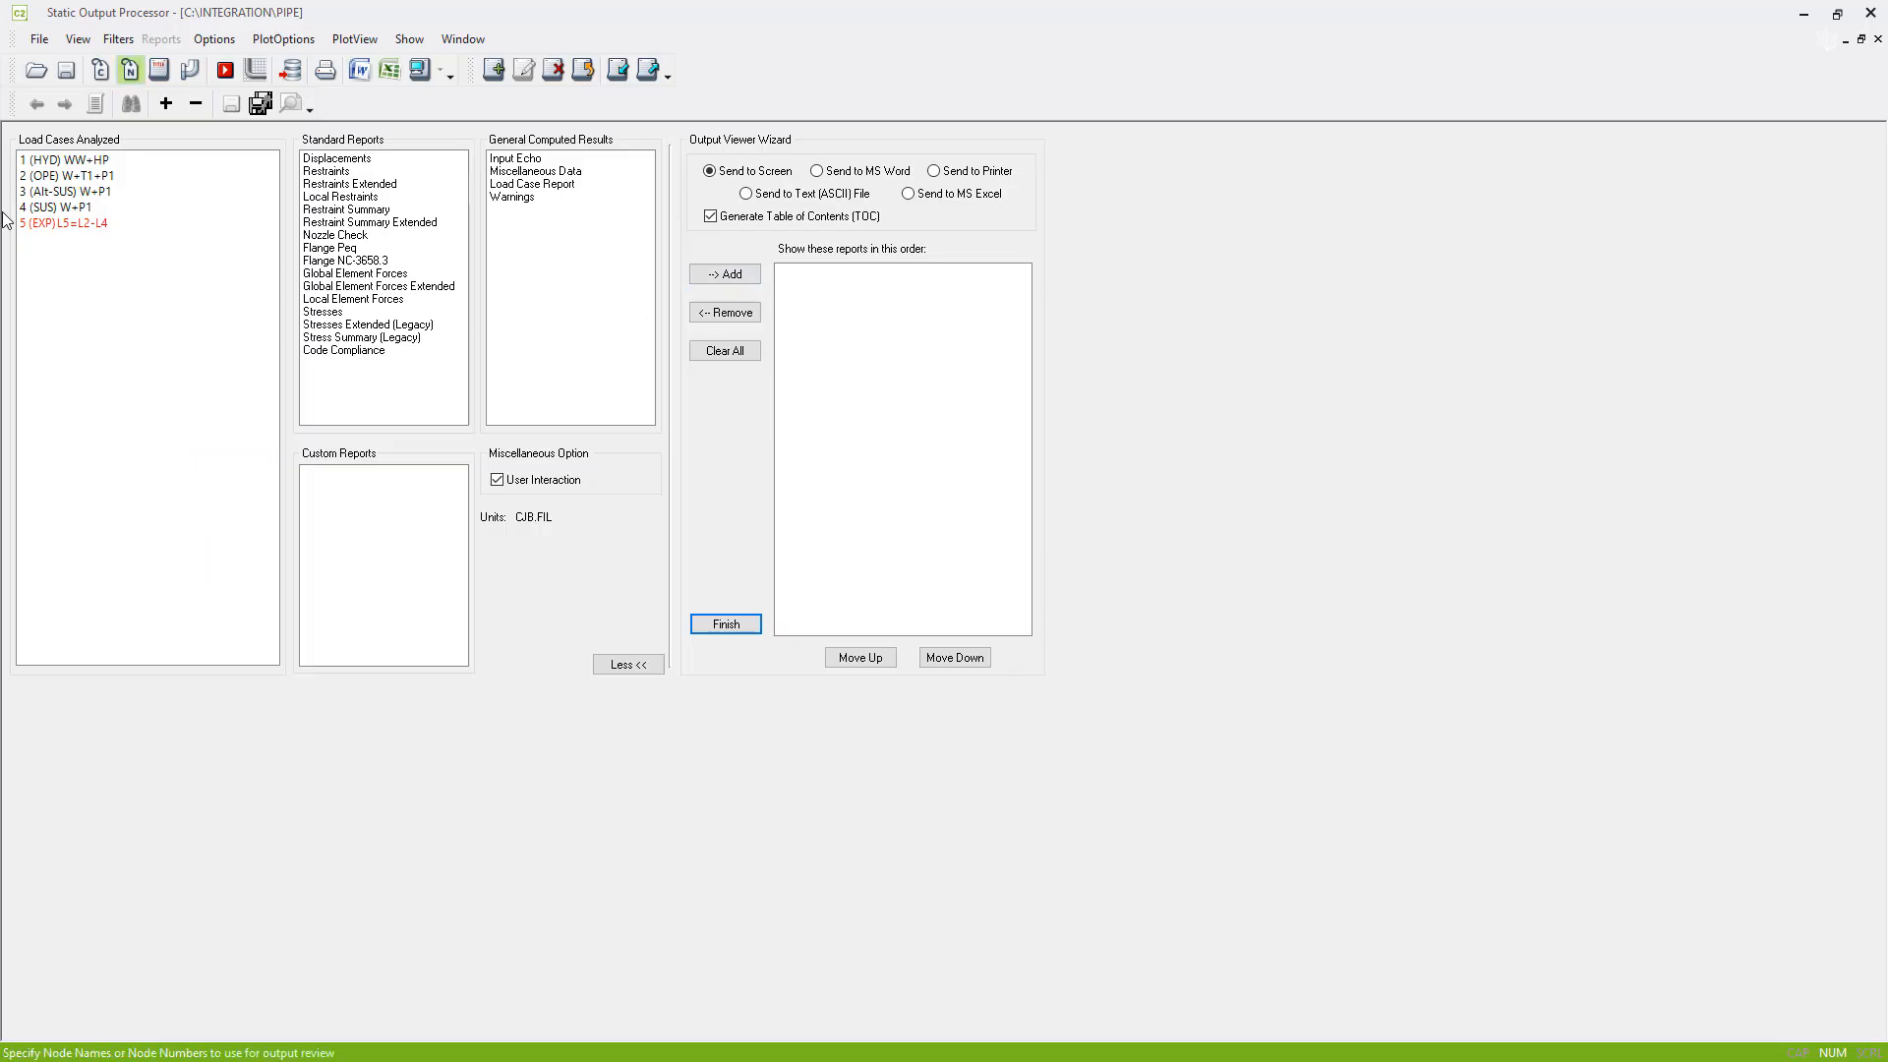
- Open the Stresses report for load case 5 (EXP) L5=L2-L4, sort it by ratio and review the highest stresses
left_click(62, 224)
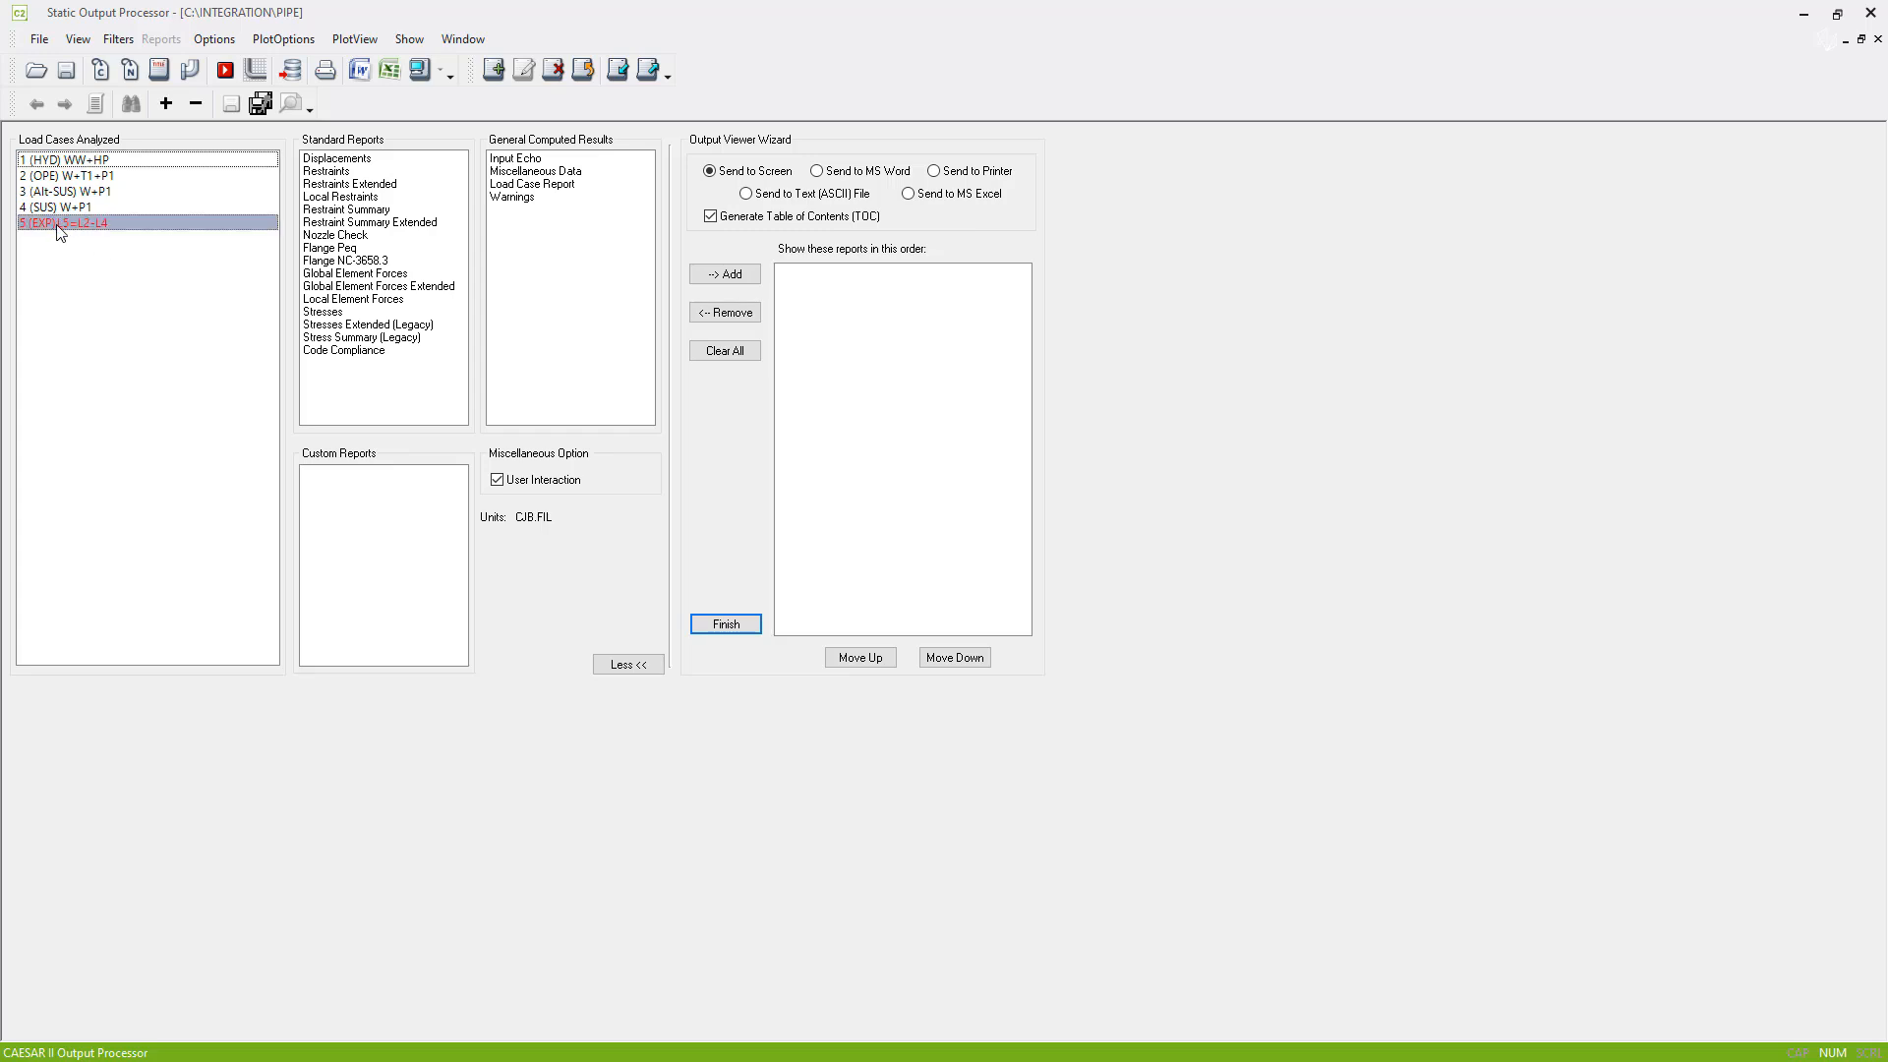
left_click(340, 312)
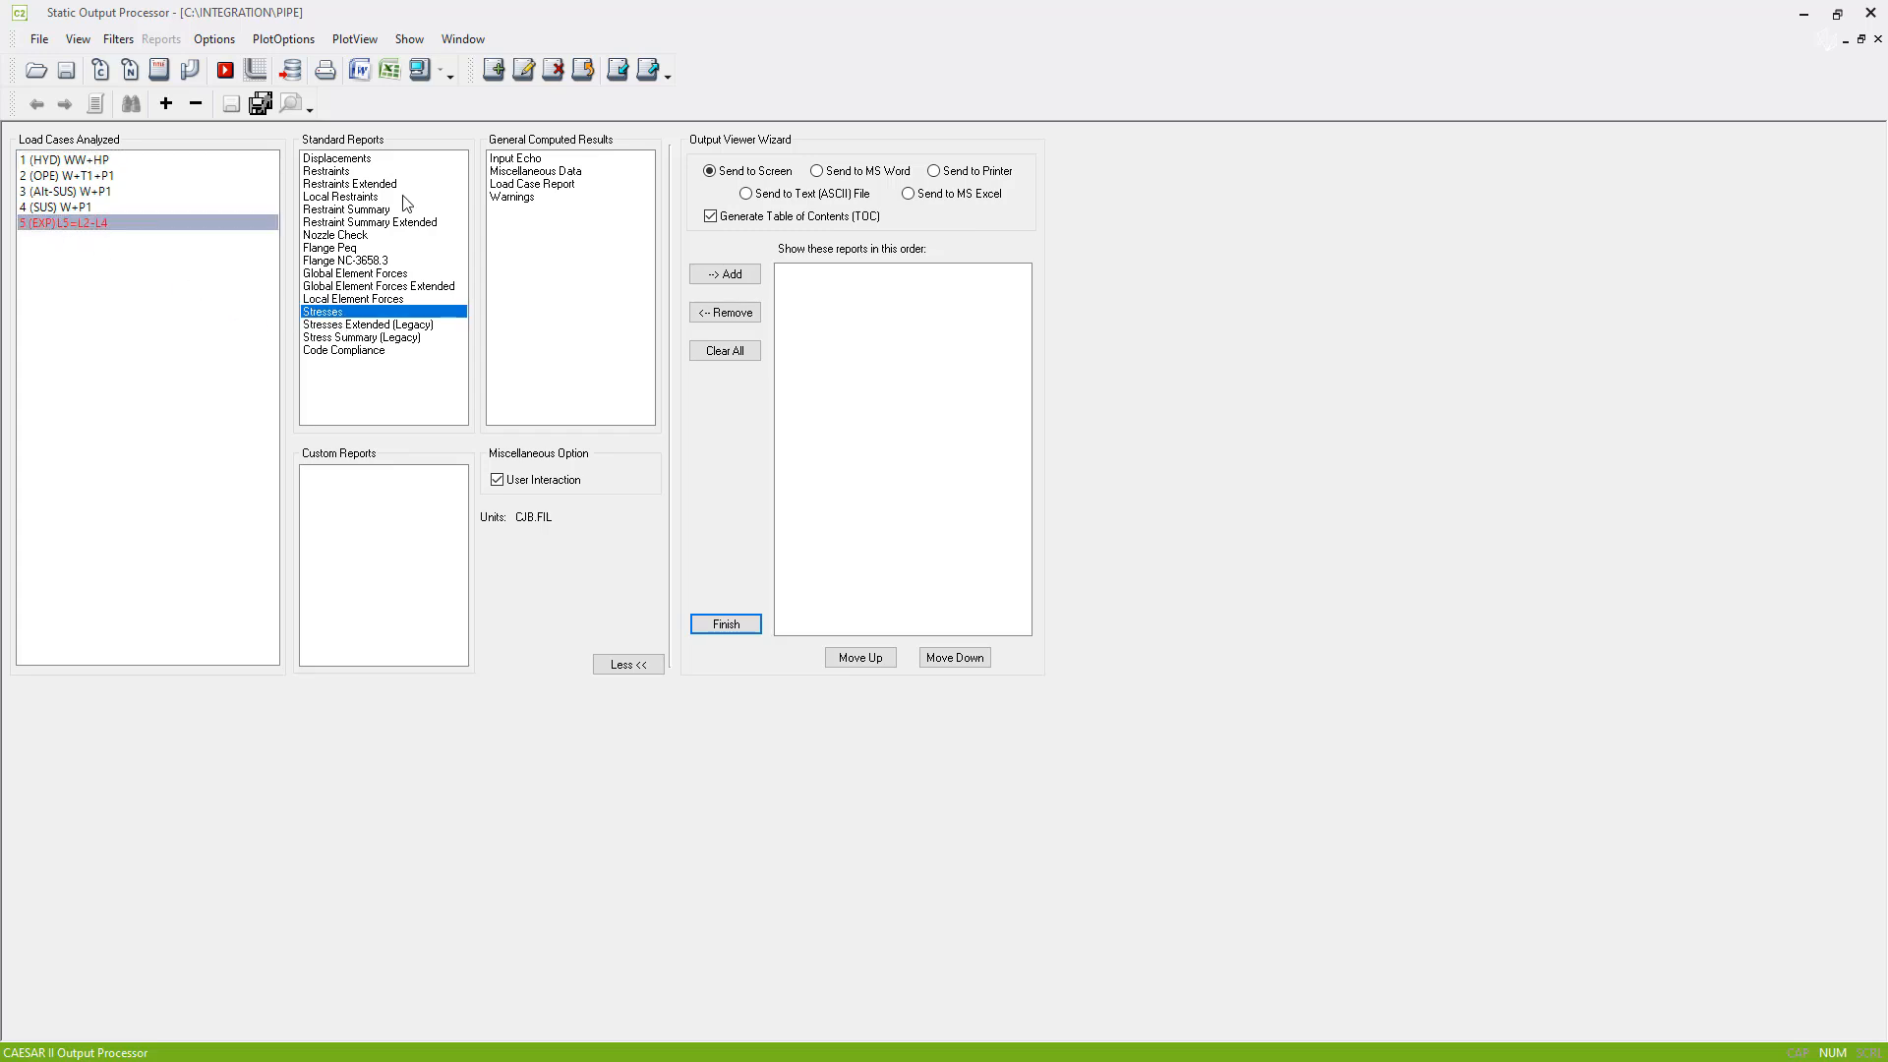
left_click(423, 73)
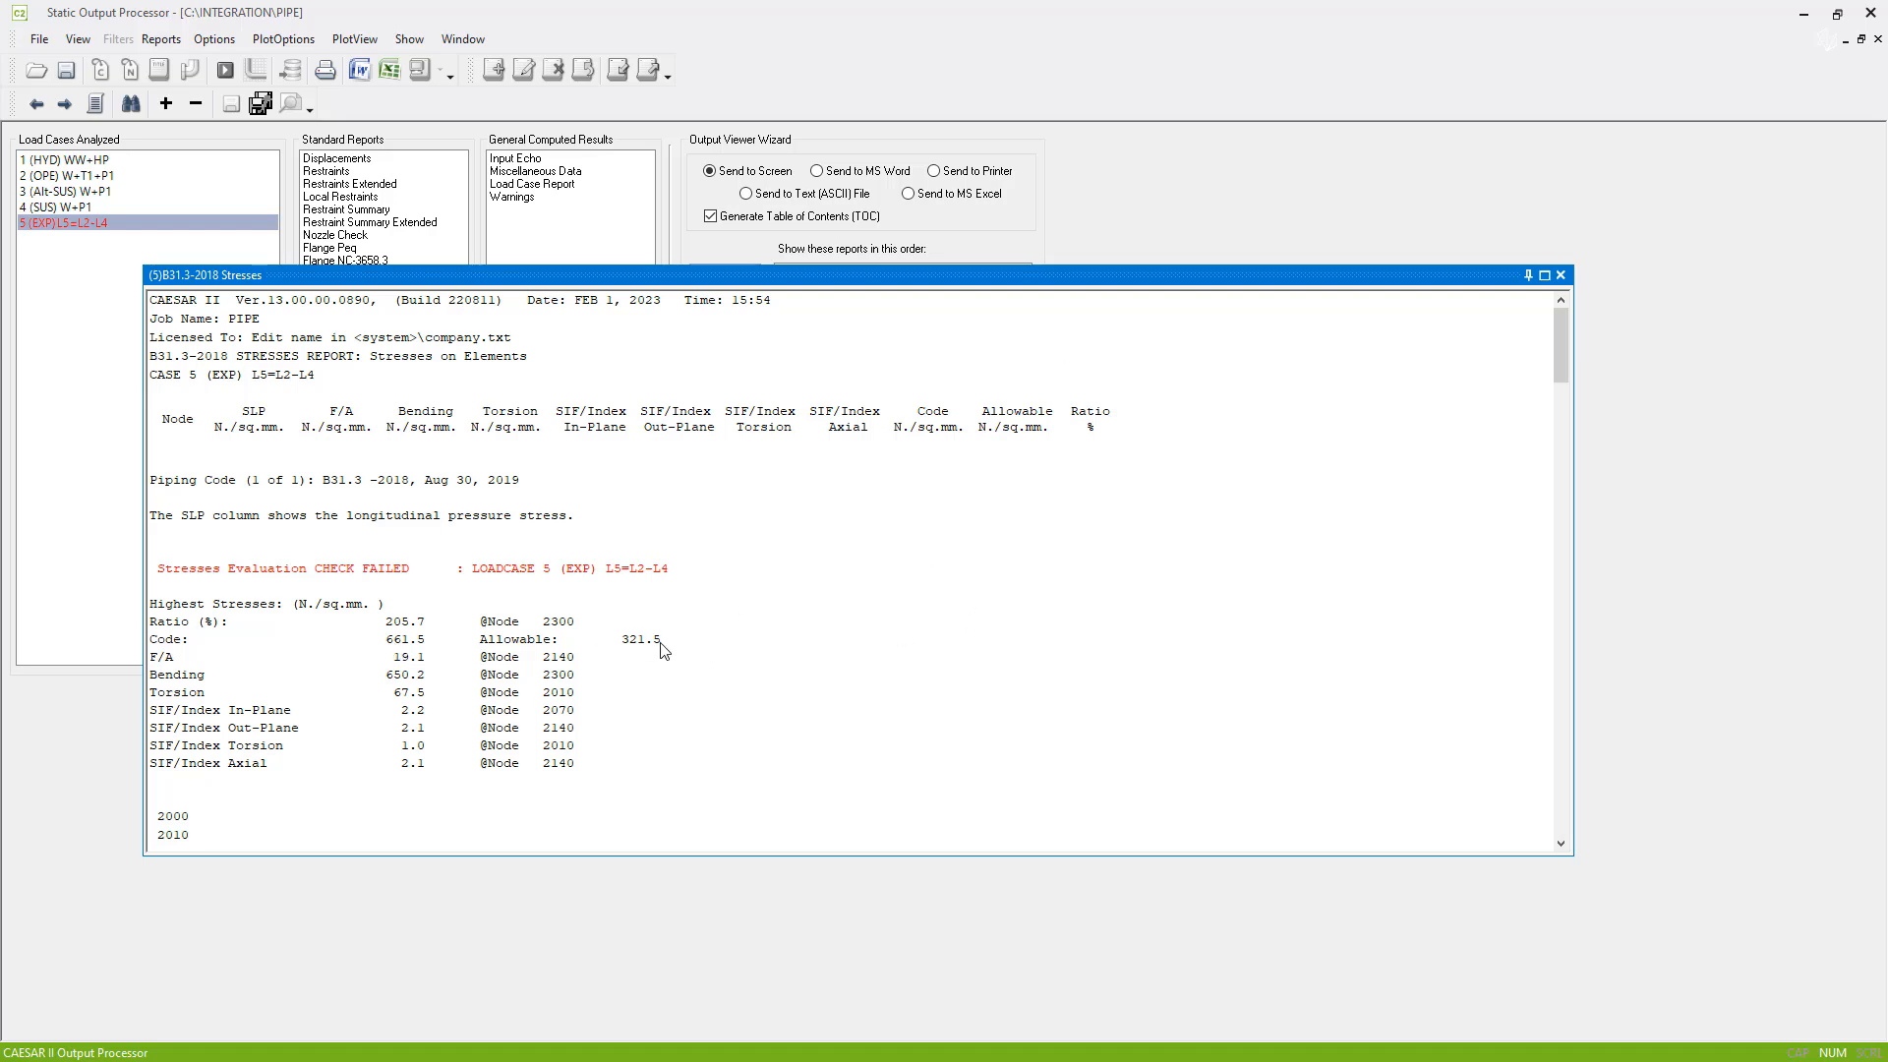
left_click(1102, 418)
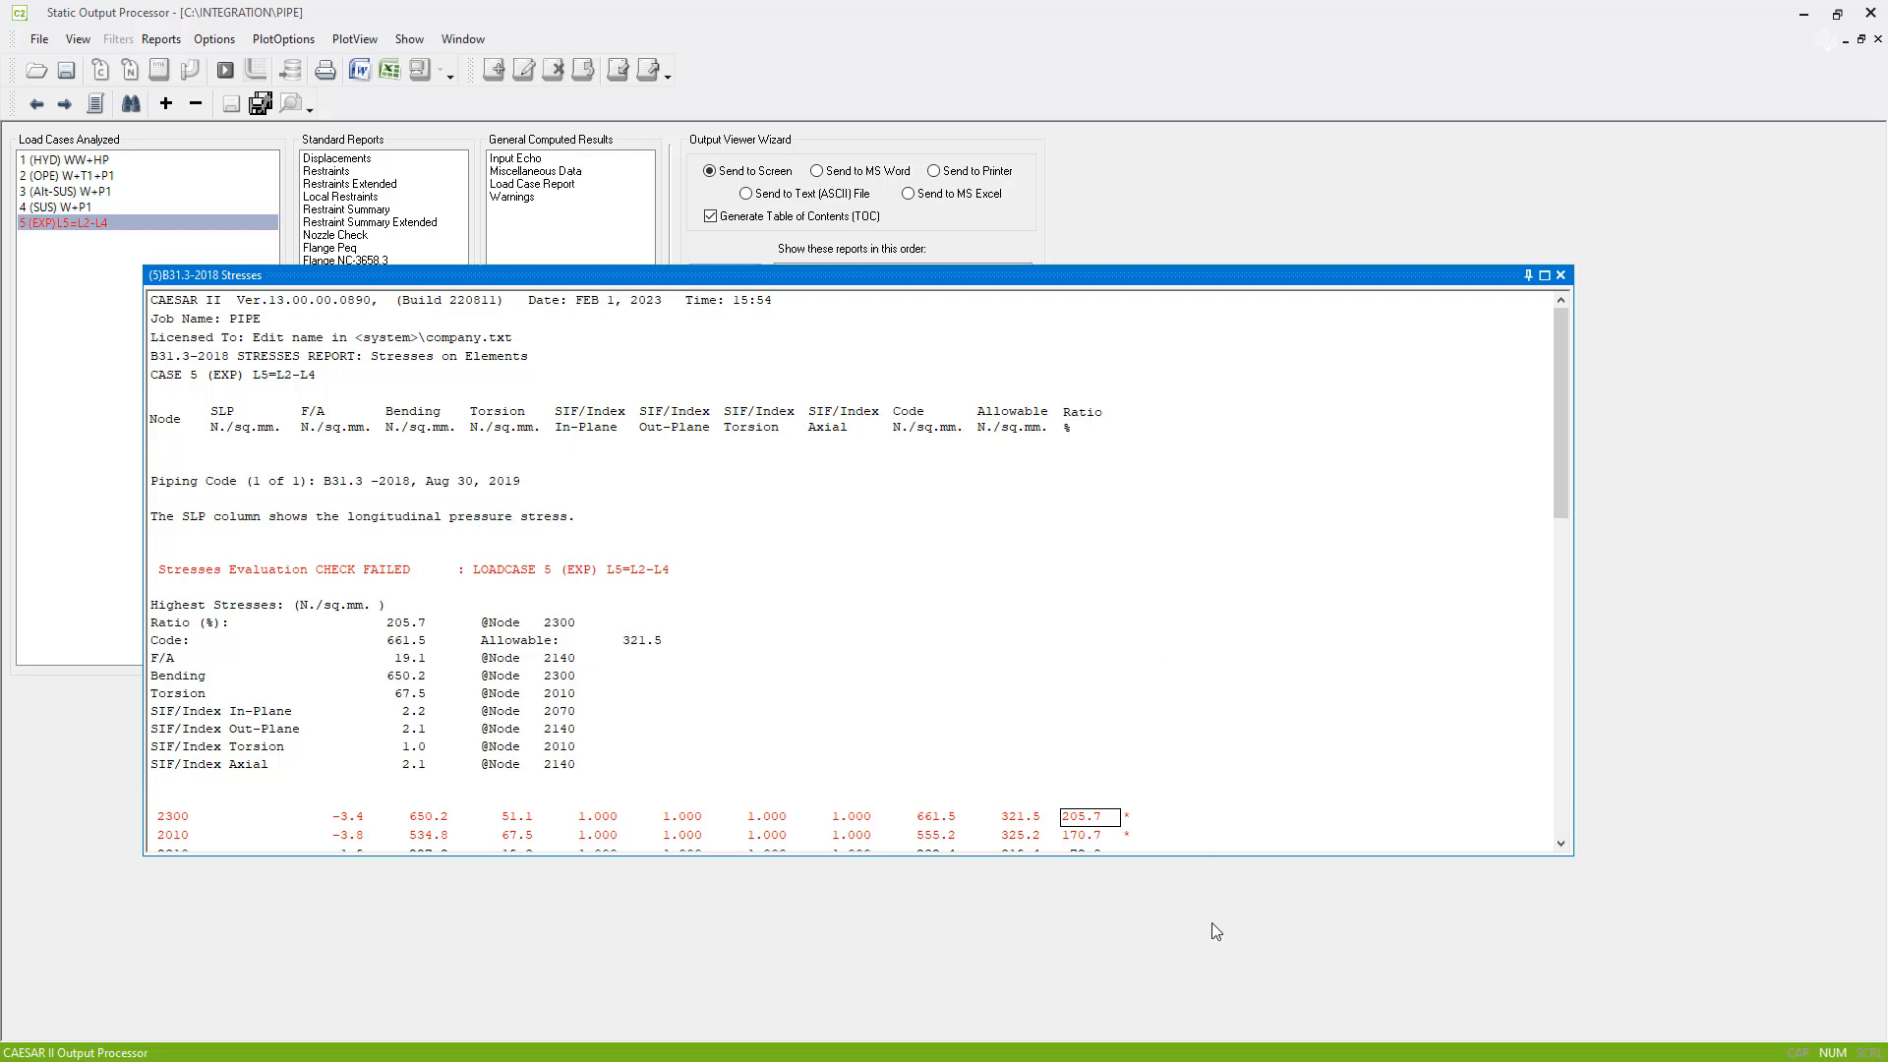
scroll(1184, 679, "down", 6)
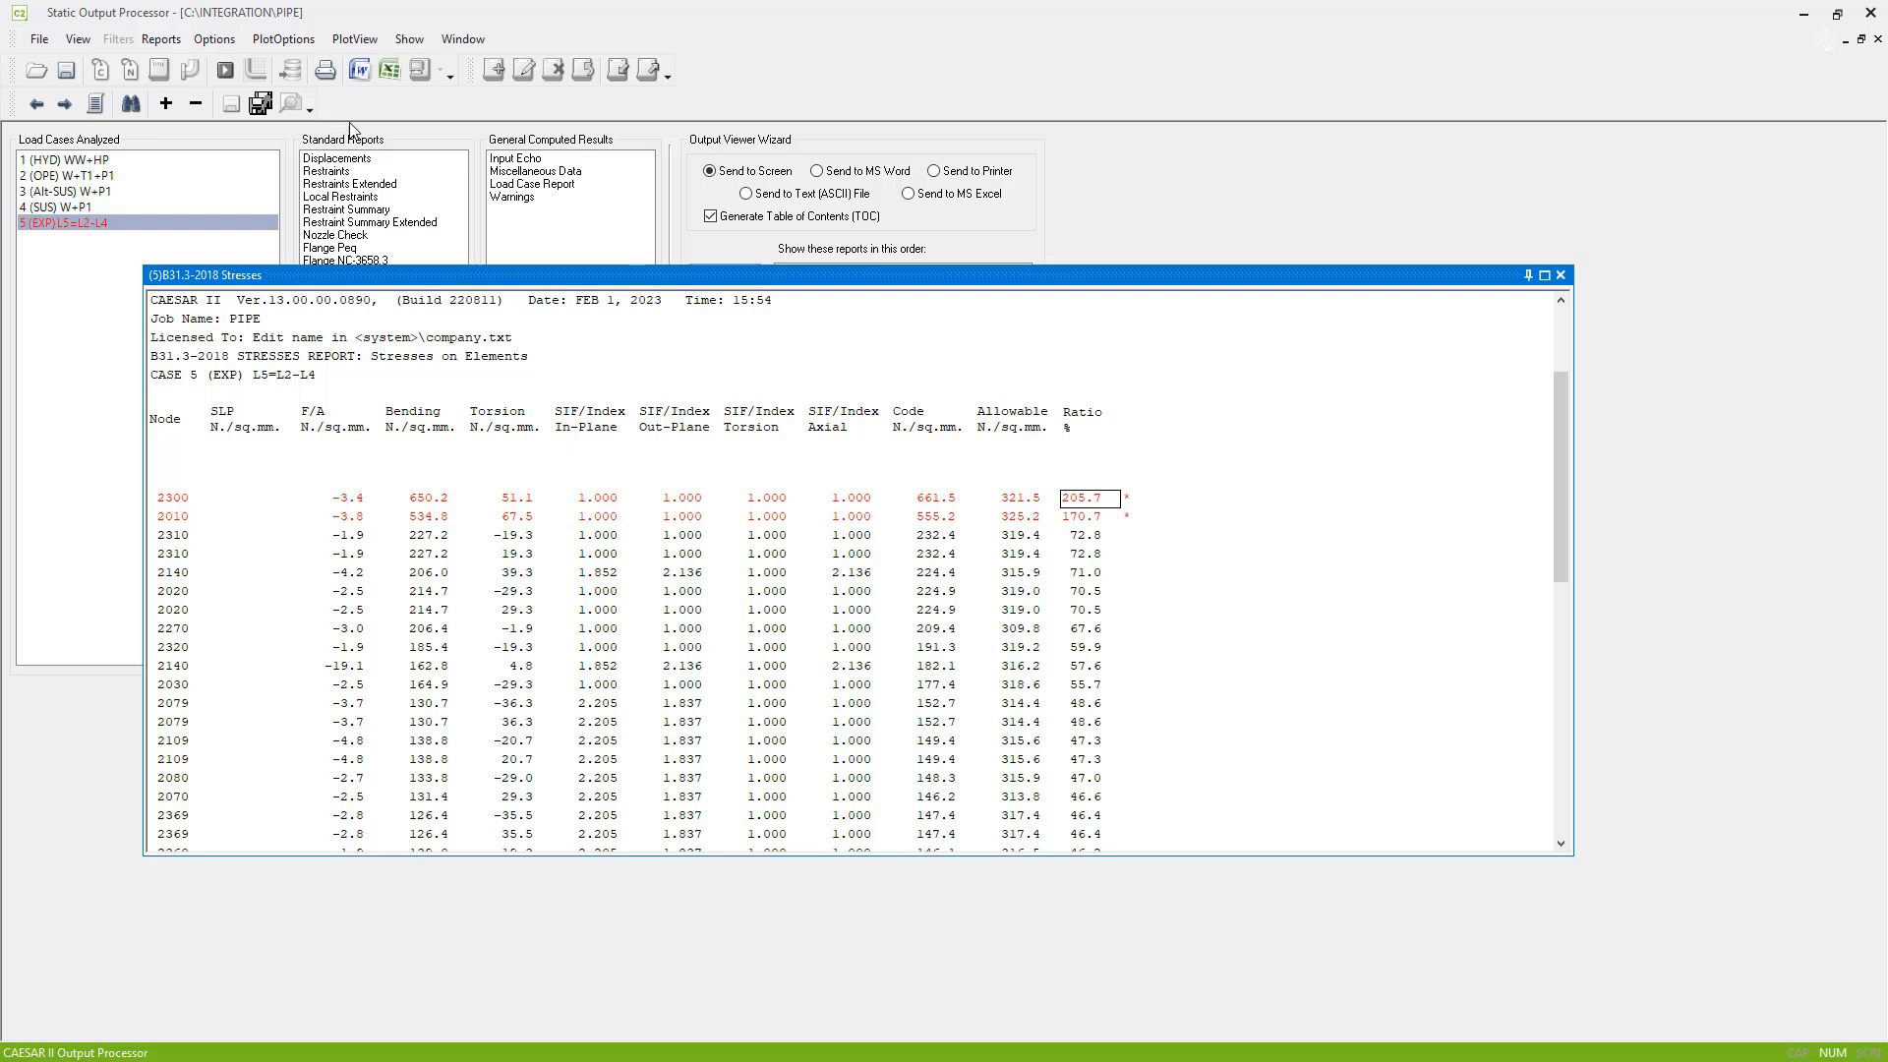
- Plot the load case 5 code stresses as colours by percent and inspect the bottom ends of the two vertical legs
left_click(255, 73)
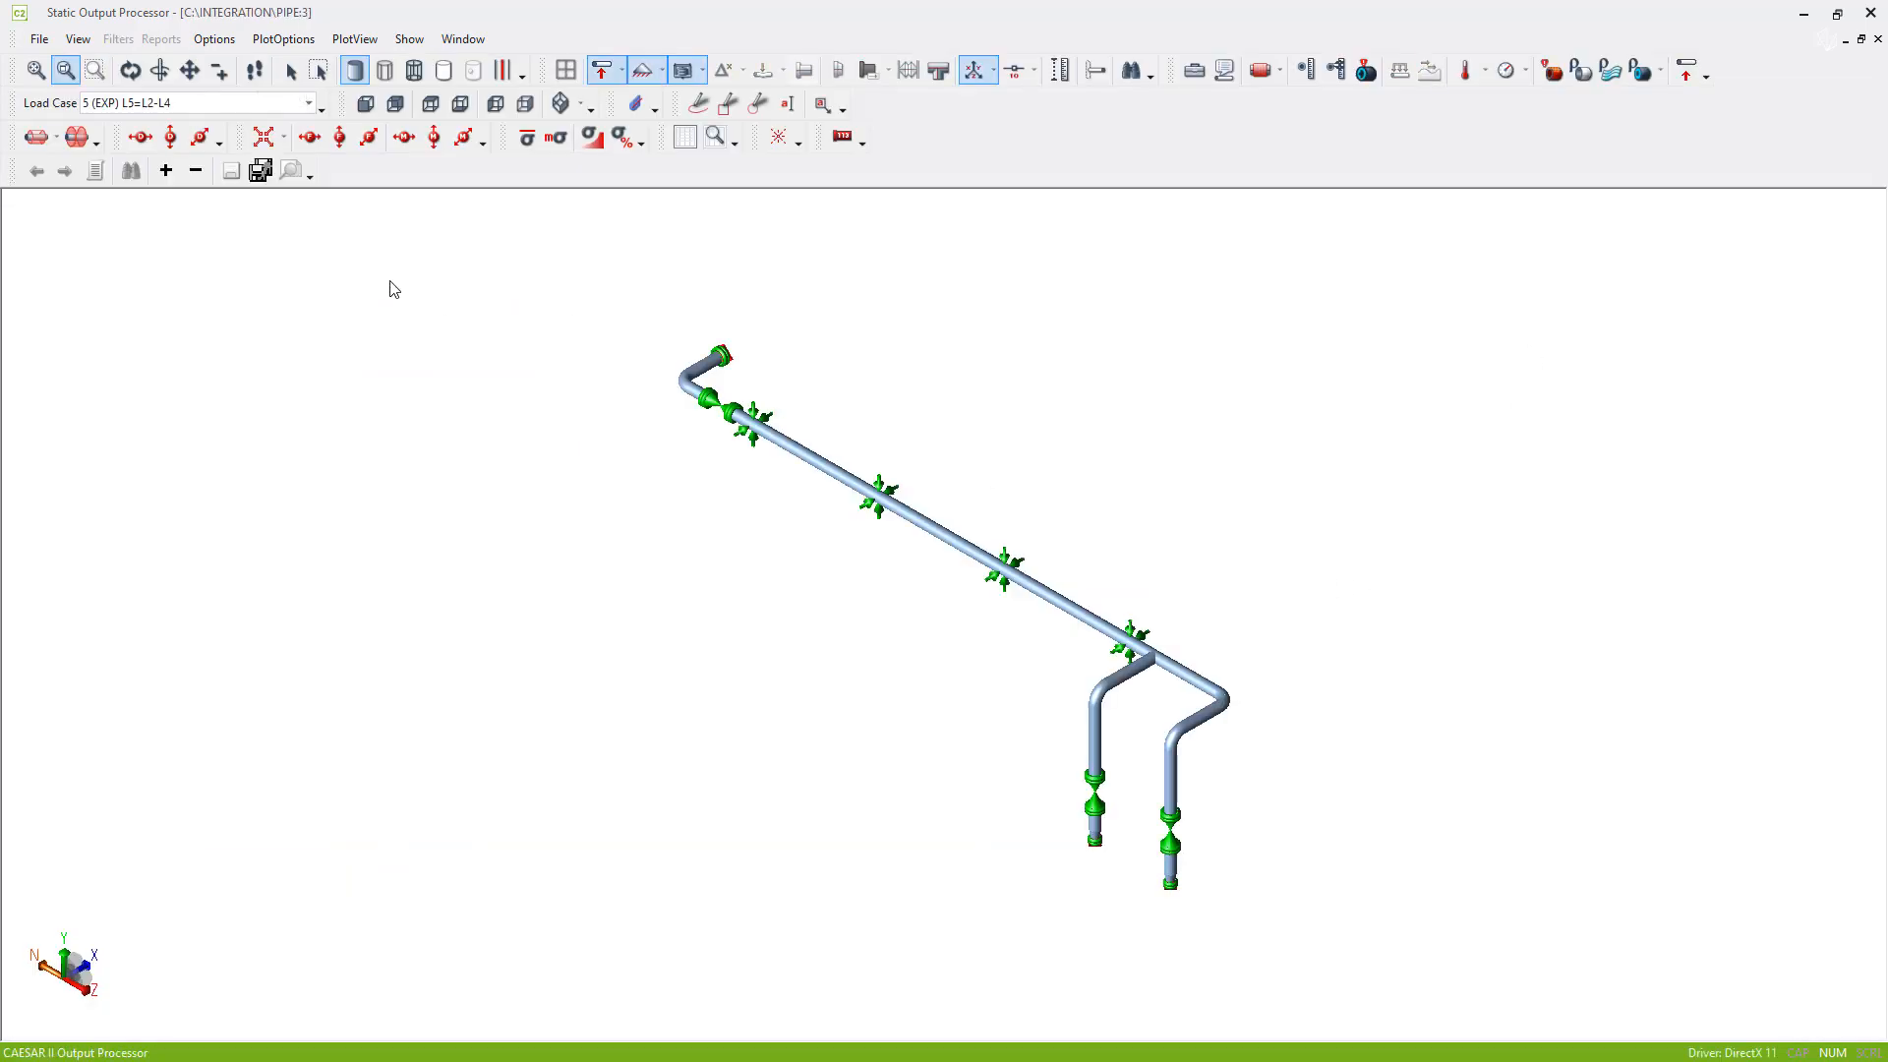
left_click(624, 140)
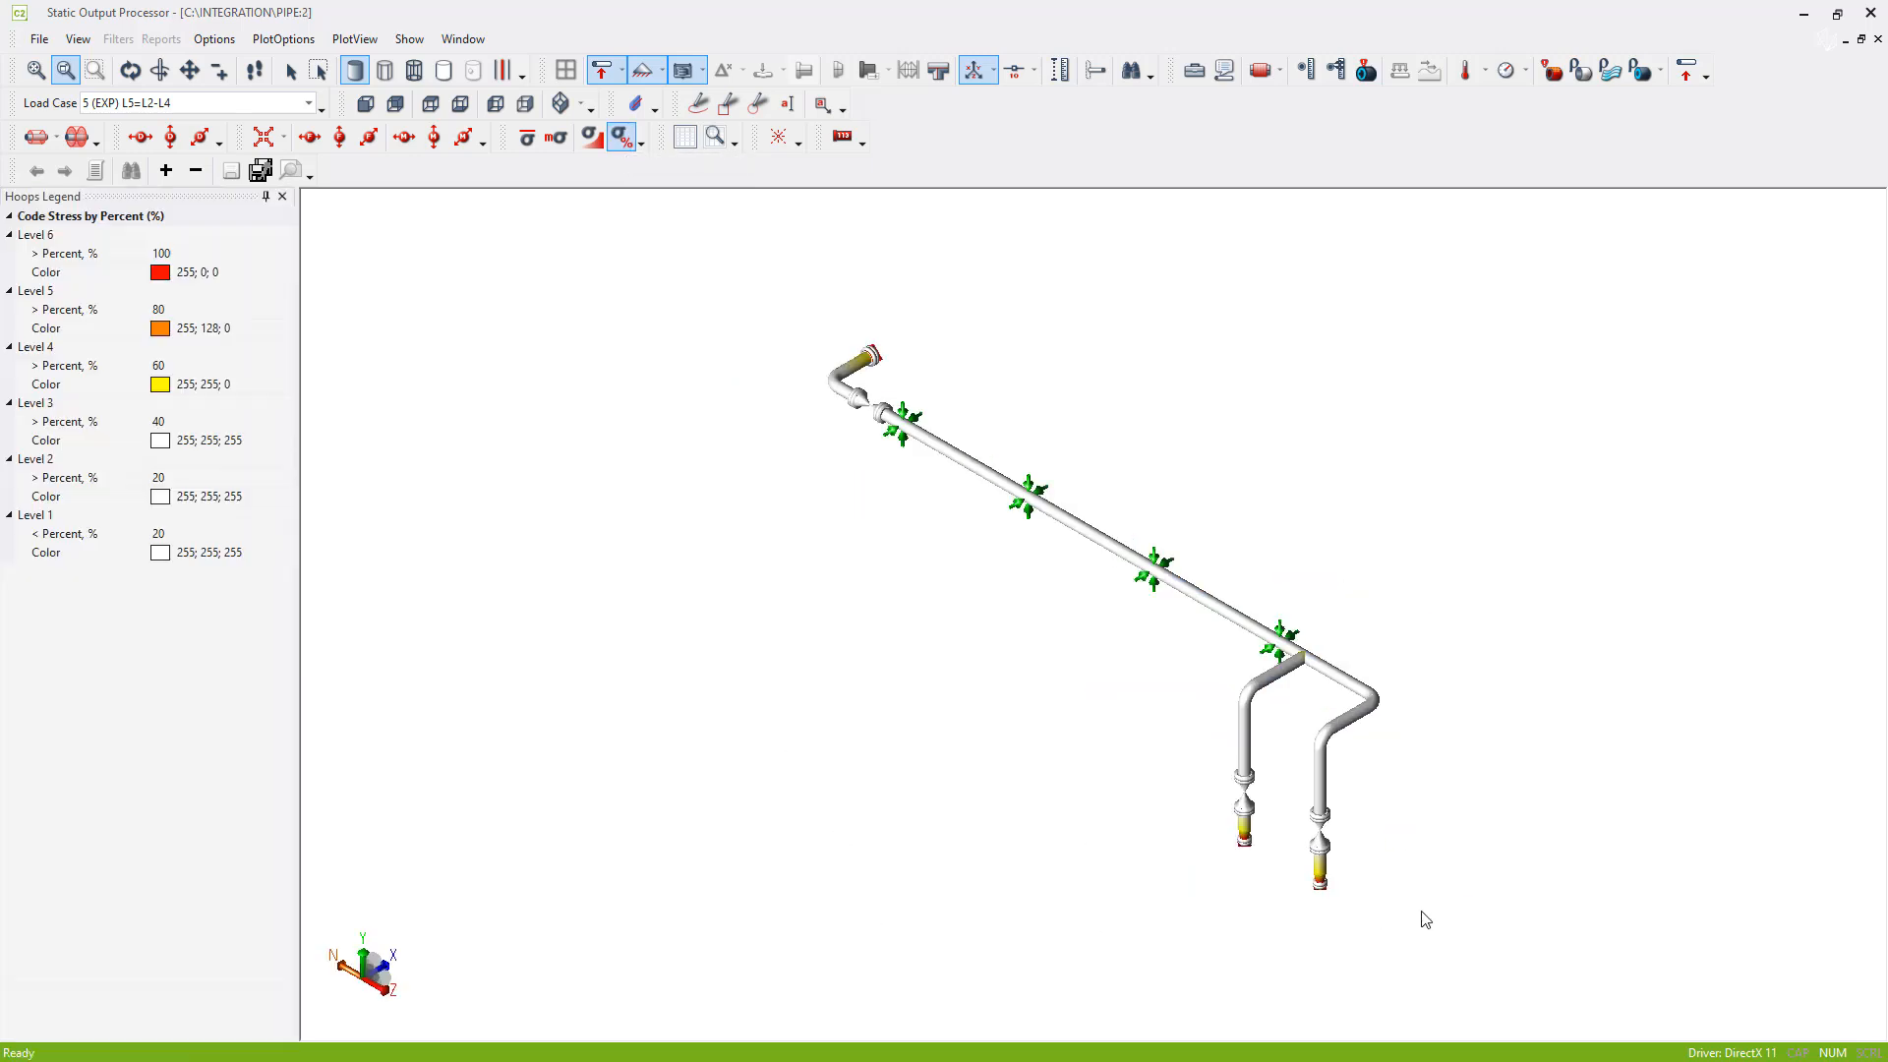
middle_click_drag(1508, 873, 1387, 793)
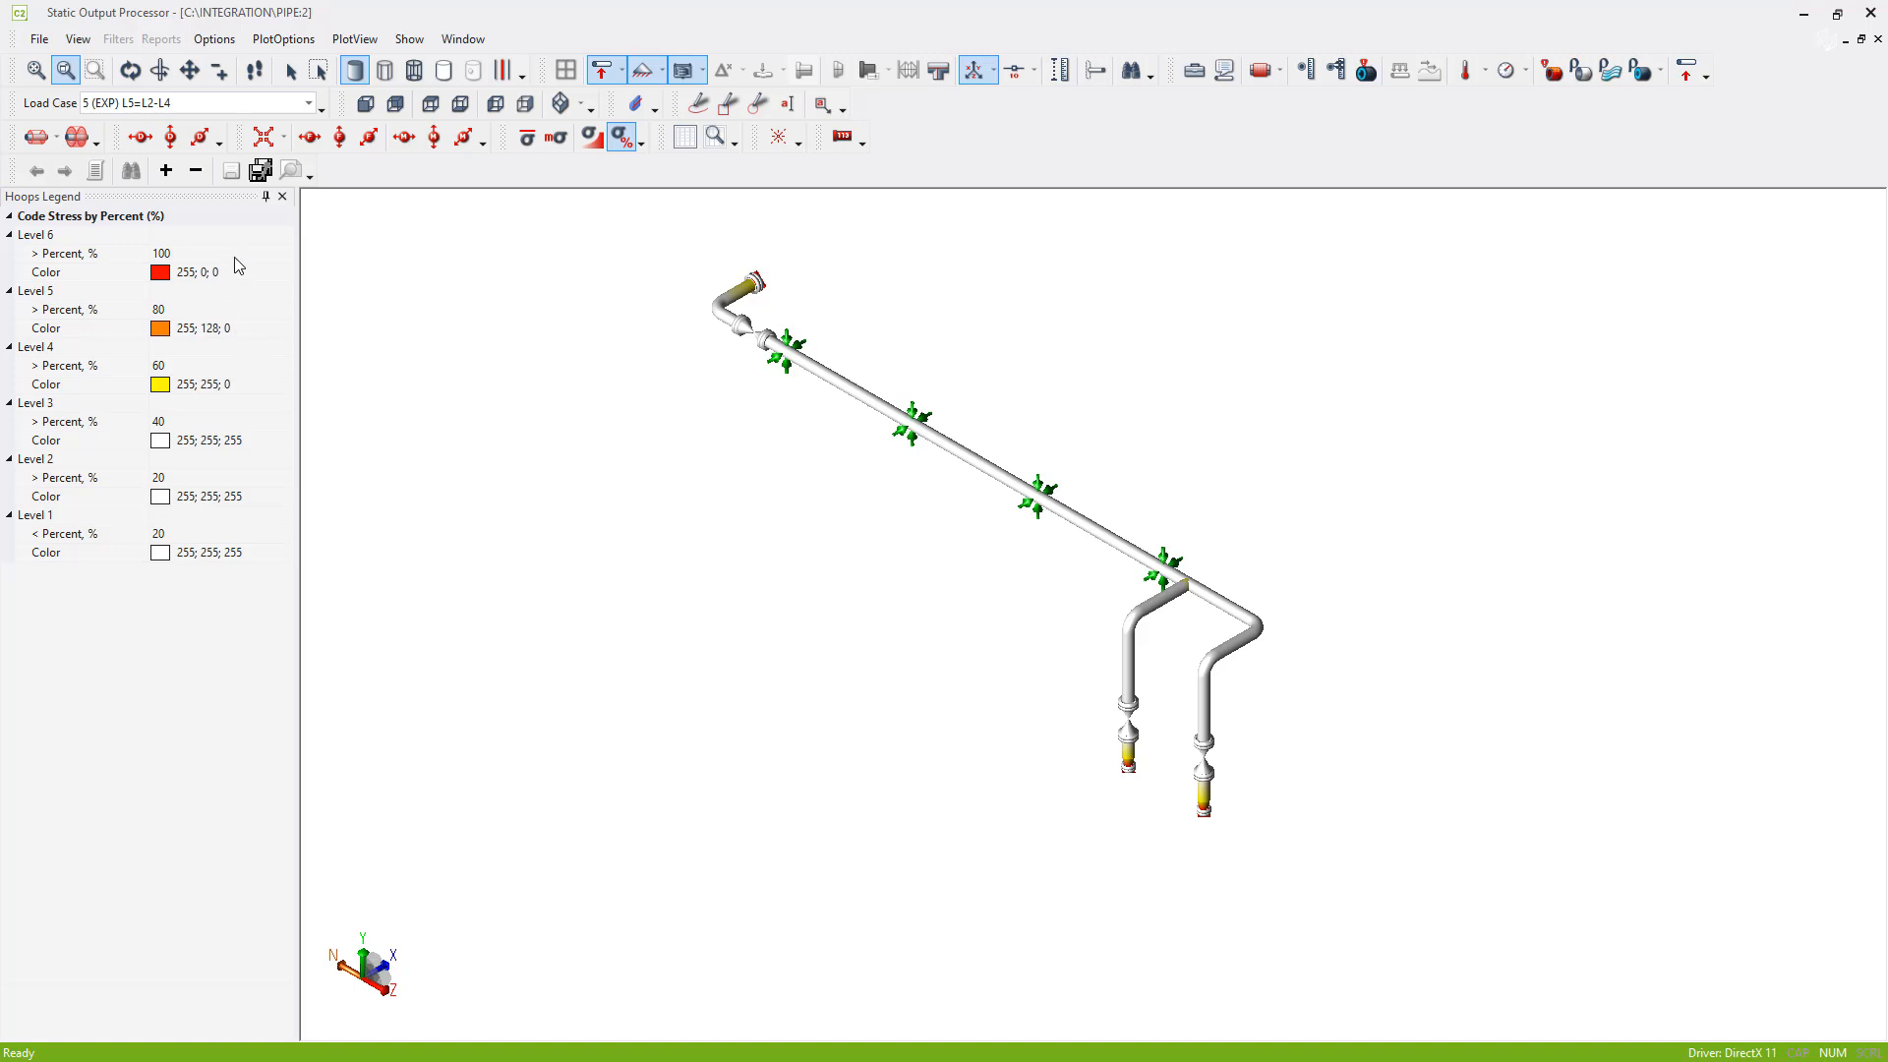
middle_click_drag(1219, 721, 1029, 595)
scroll(1024, 692, "up", 7)
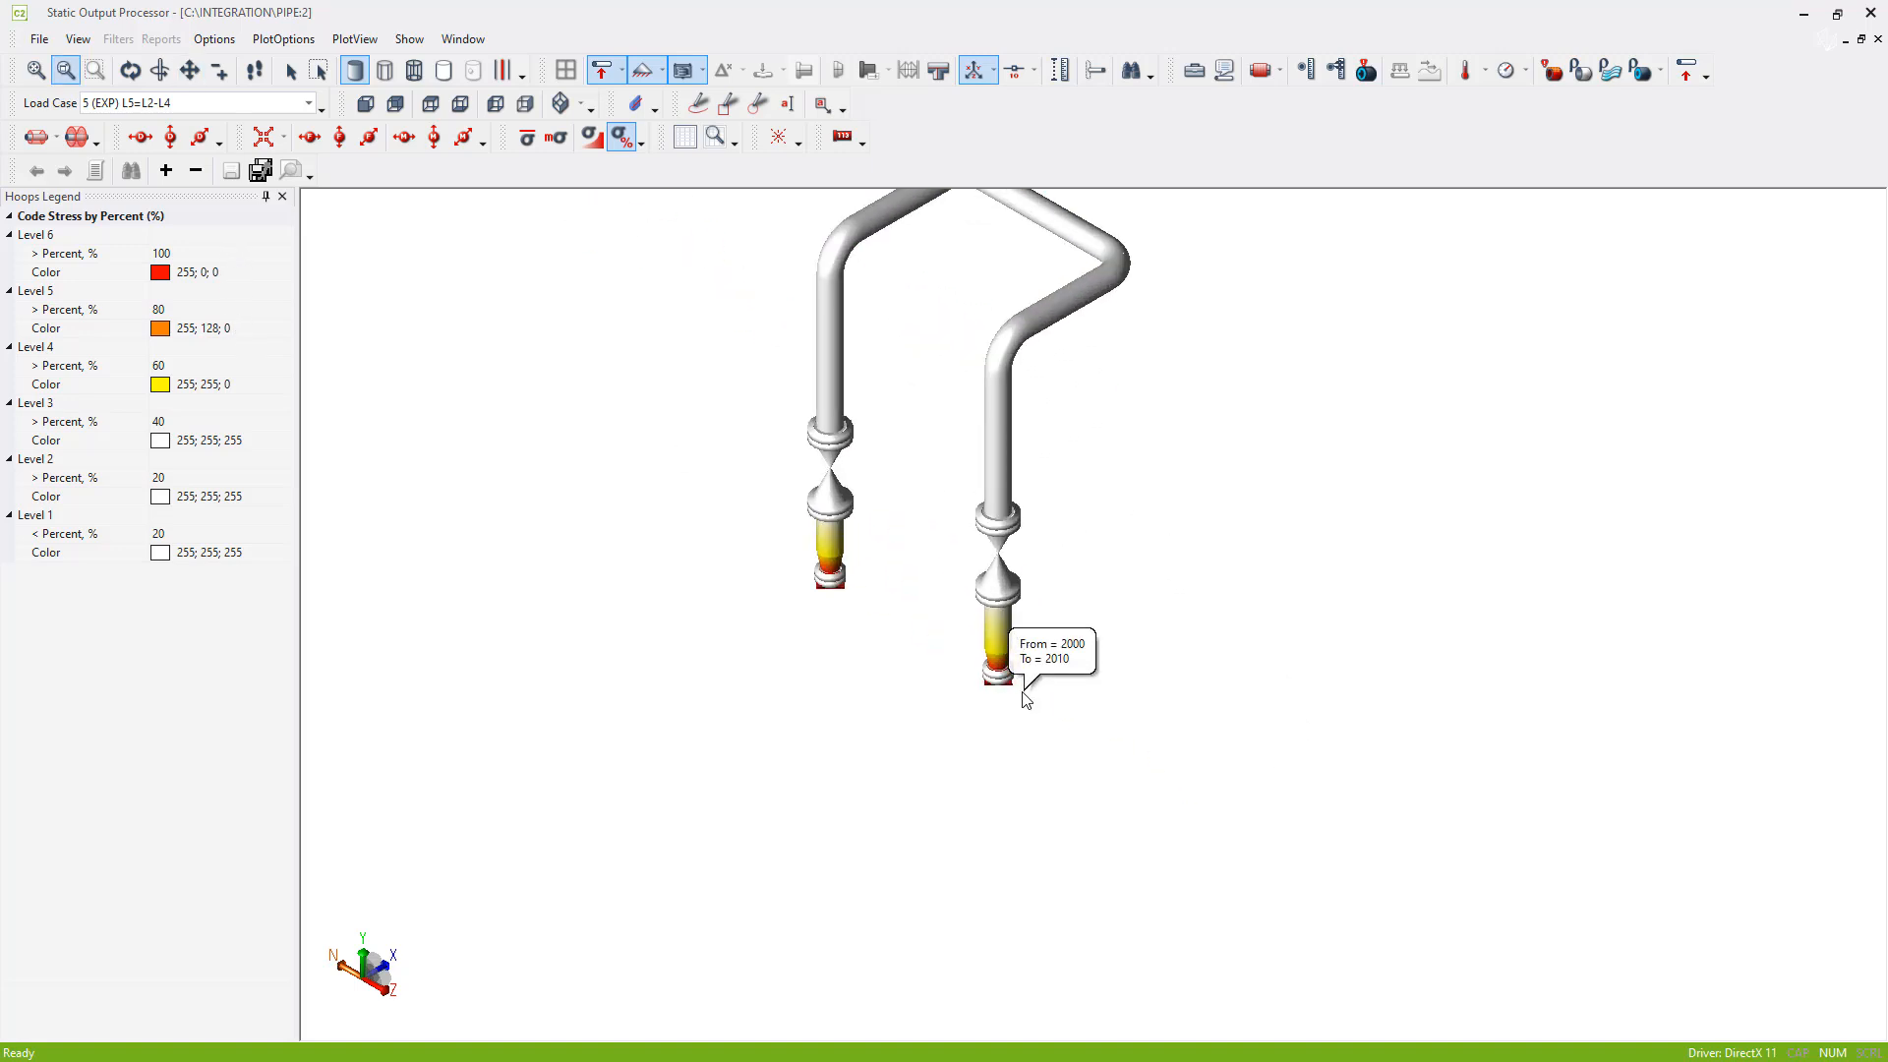
right_click(681, 574)
left_click(764, 775)
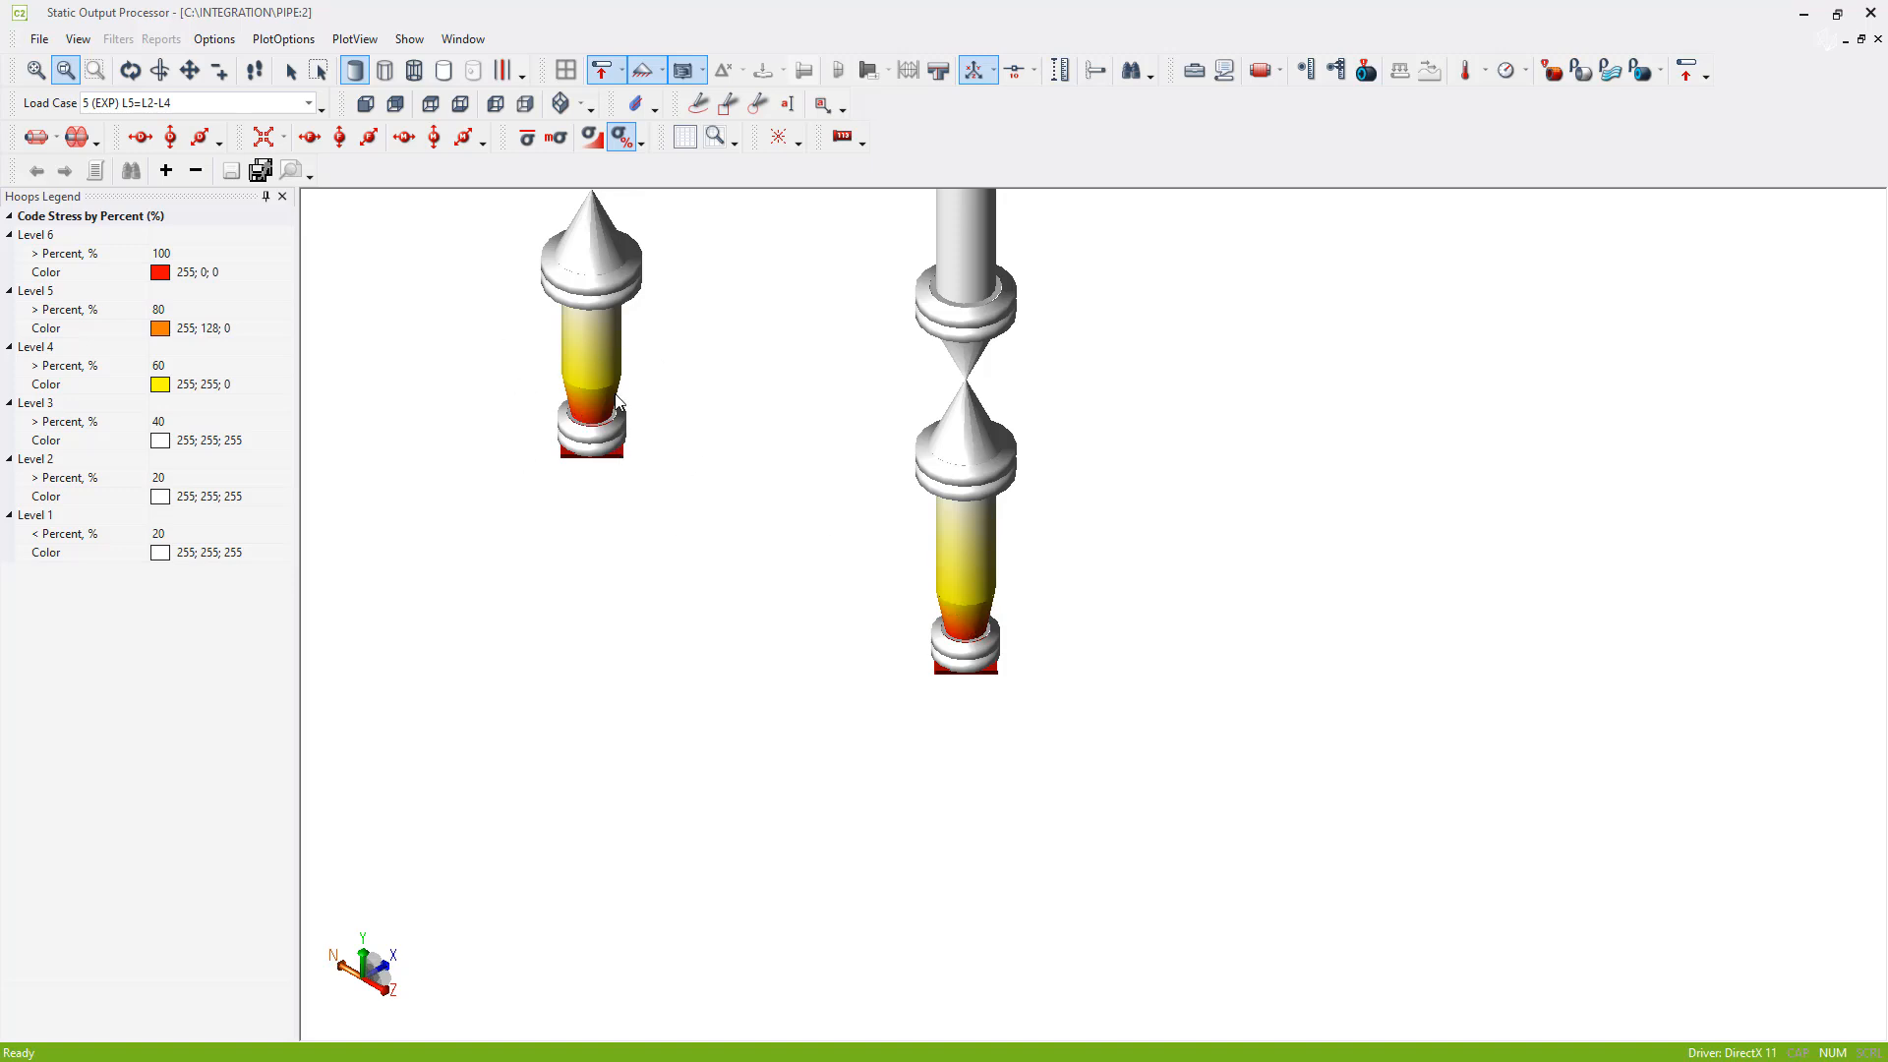
left_click(576, 108)
left_click(561, 141)
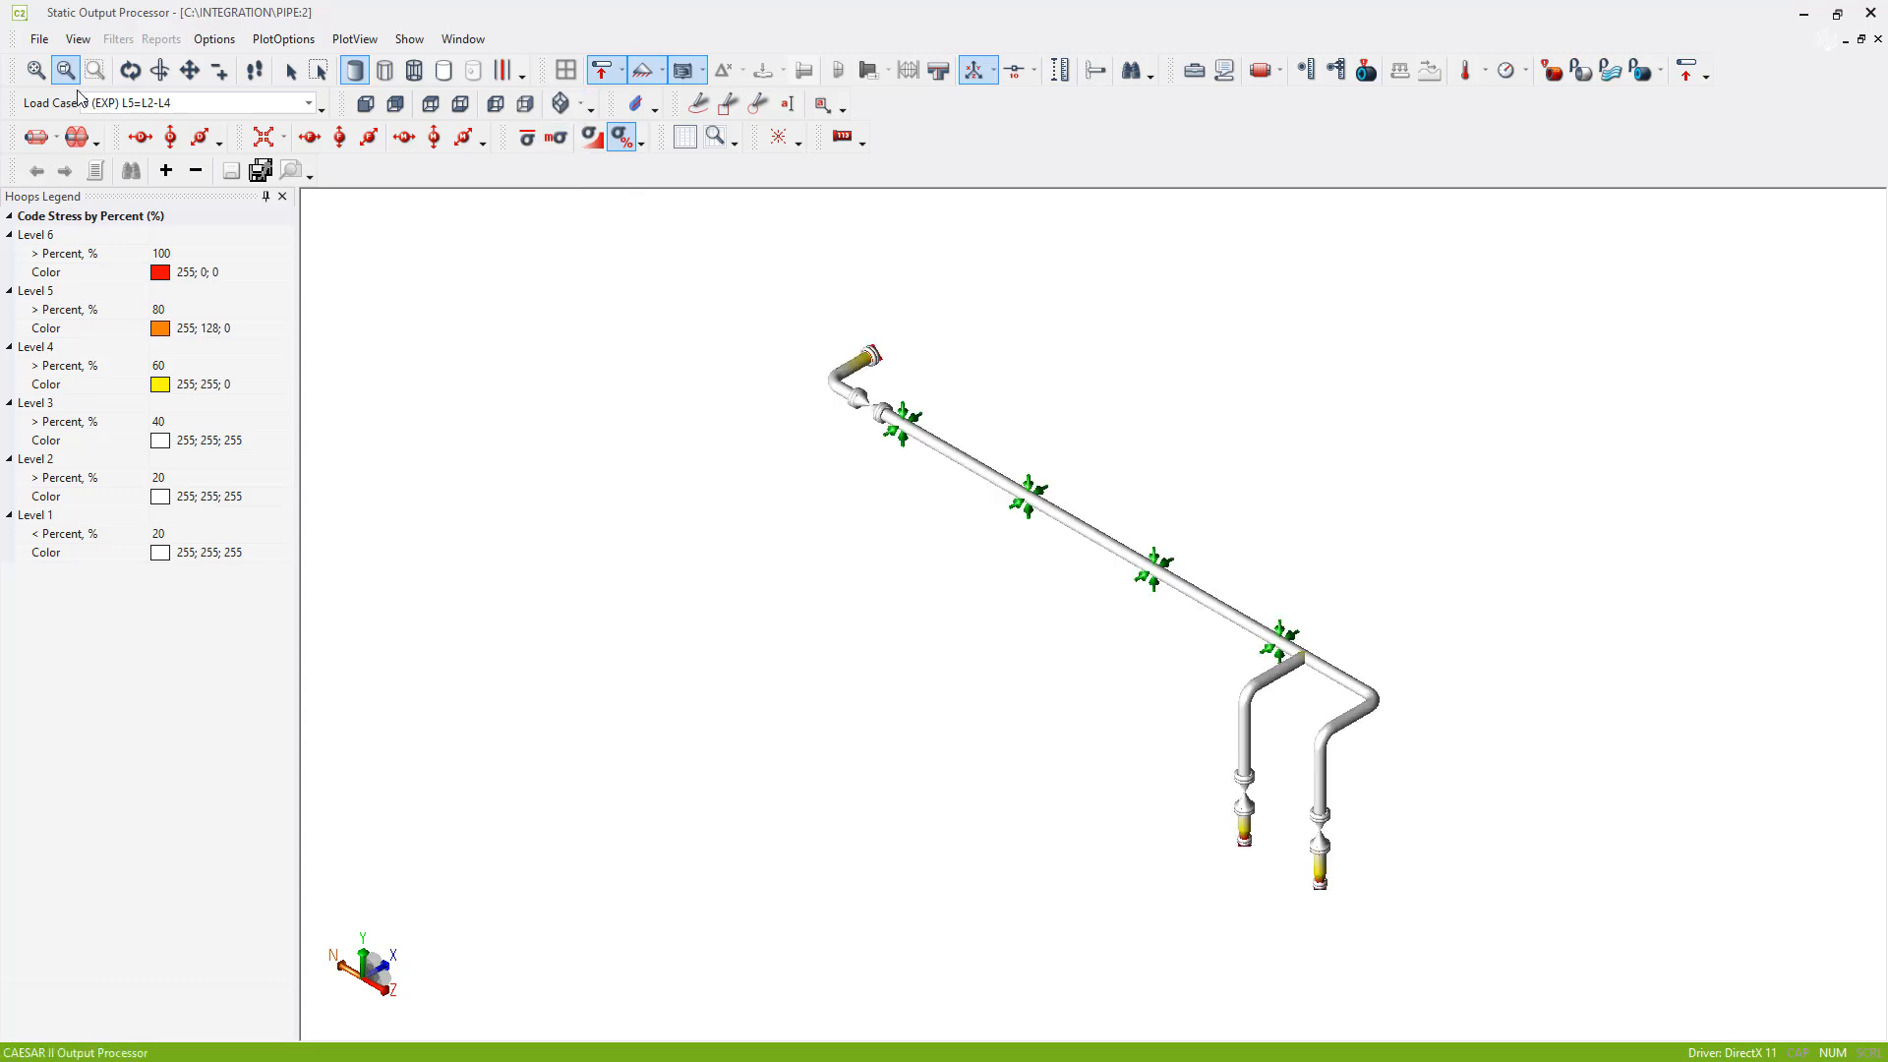
- Show the deflected shape for load case 5 with a deflection scale of 25 and inspect the two vertical legs
left_click(35, 141)
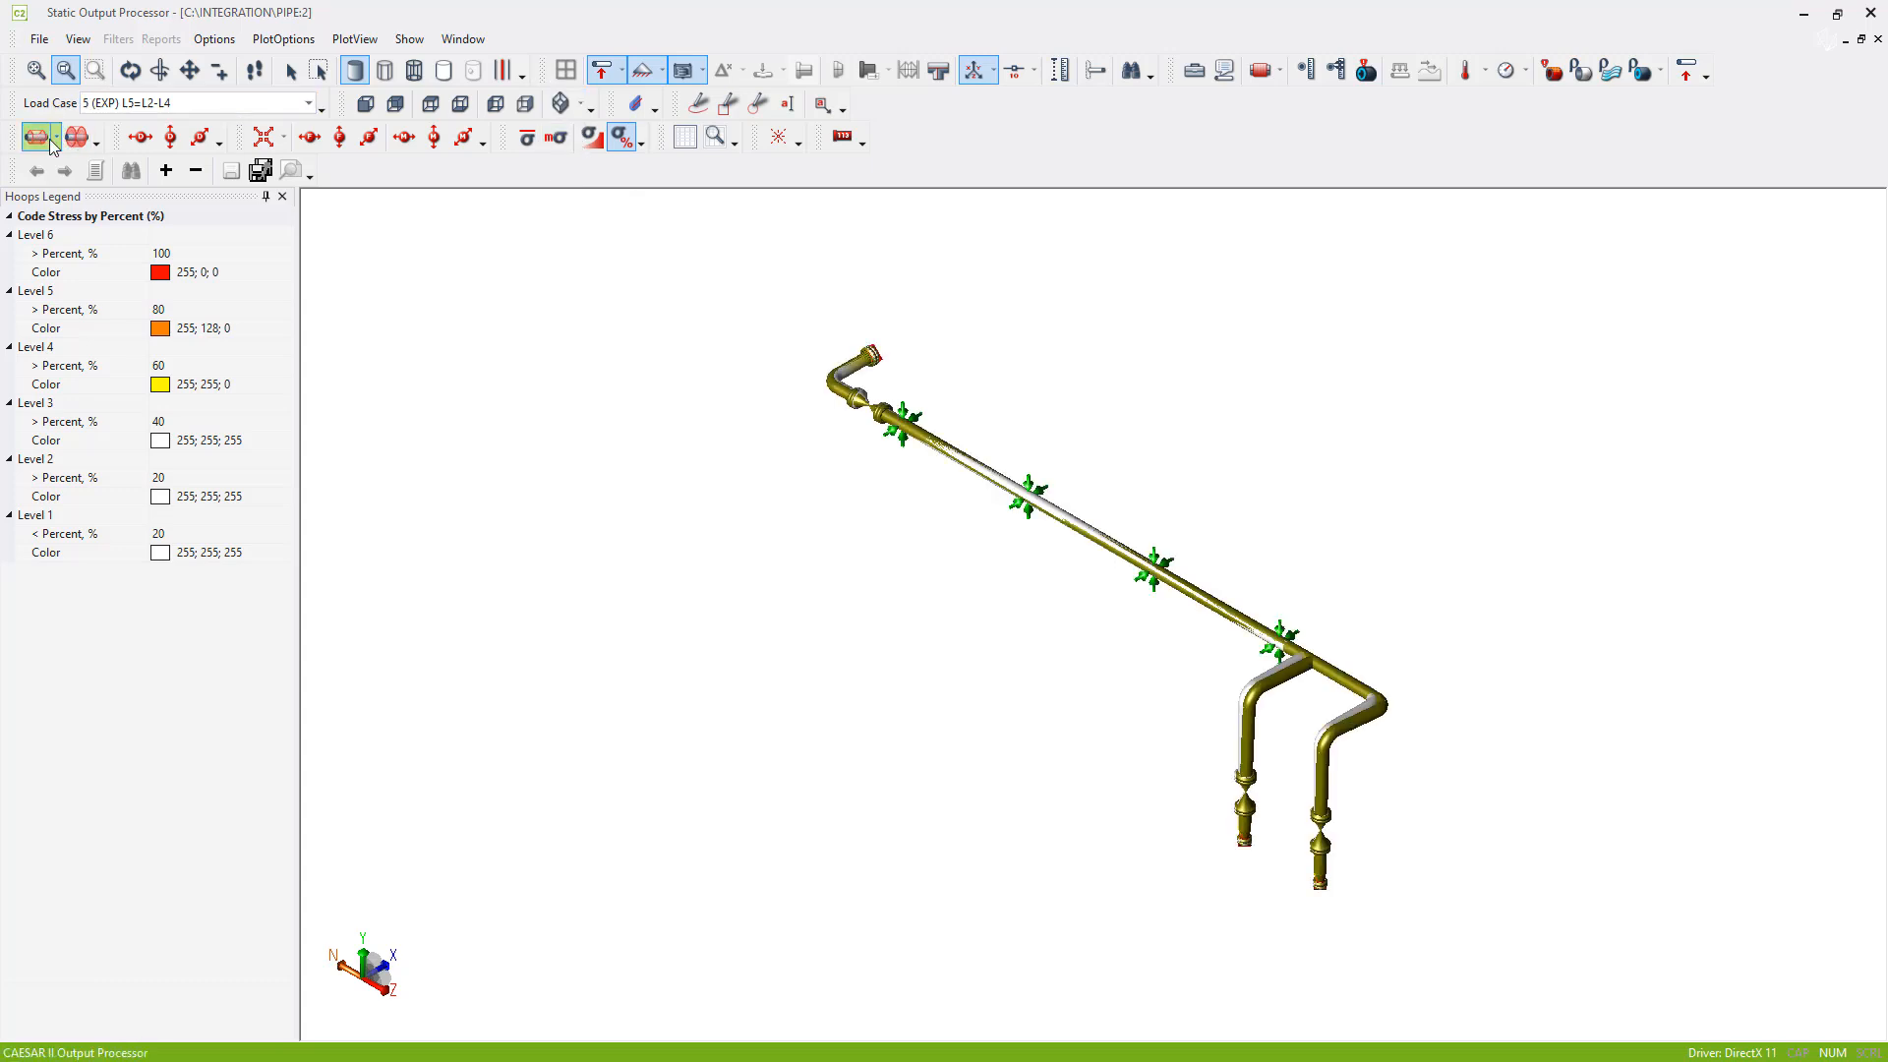
left_click(56, 142)
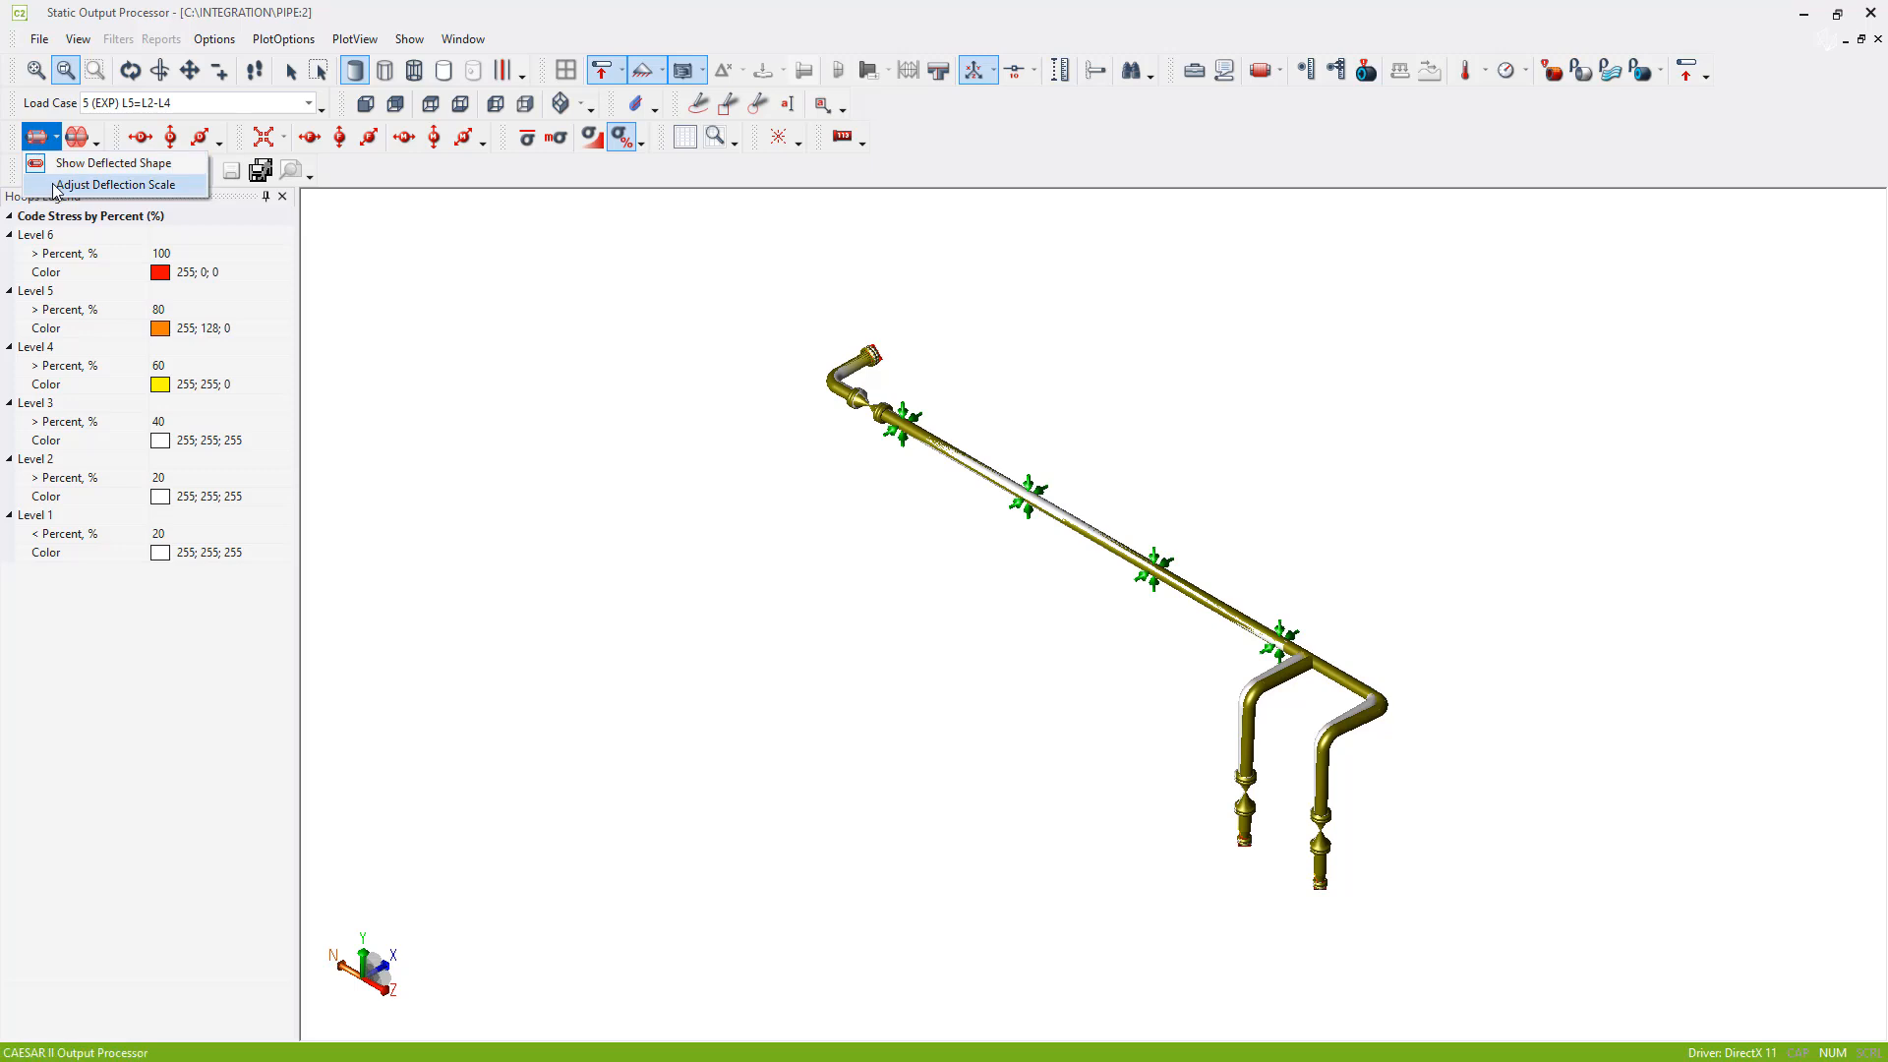
left_click(88, 185)
type("25")
key("Return")
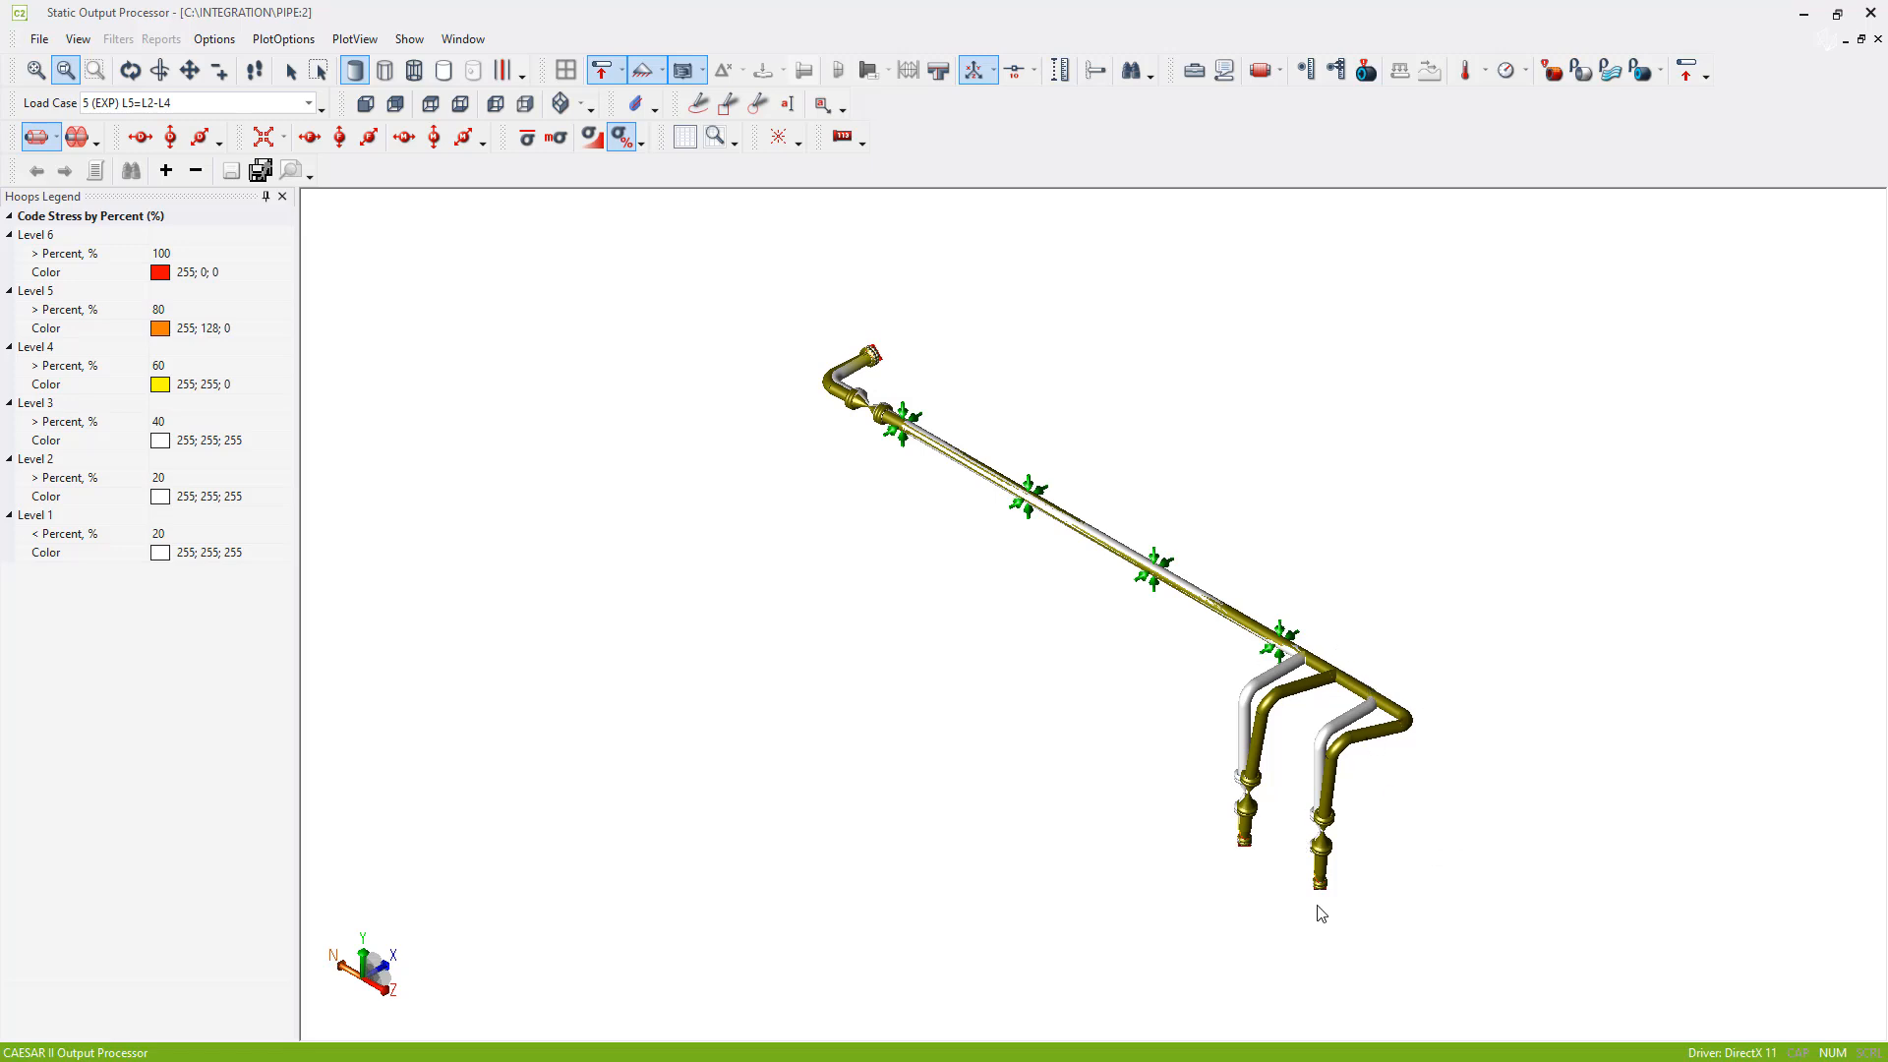
scroll(1298, 885, "up", 5)
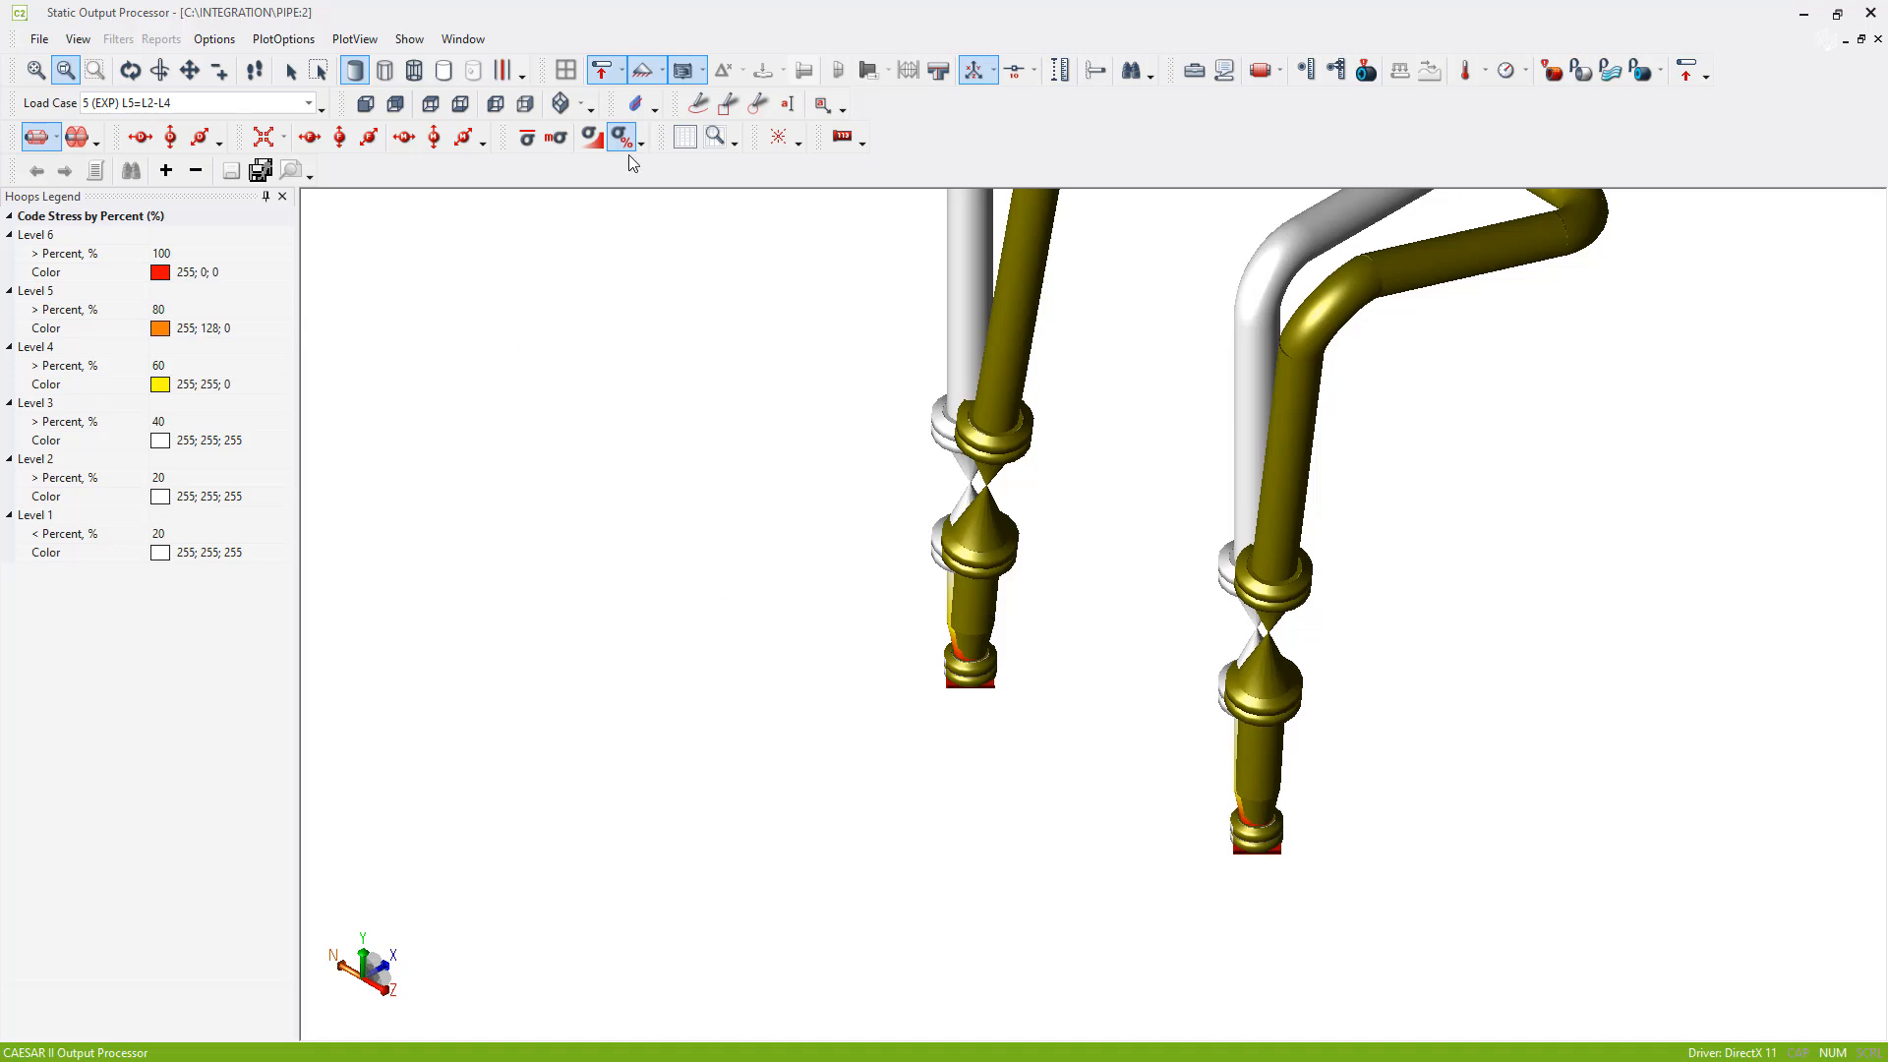
left_click(579, 104)
left_click(564, 146)
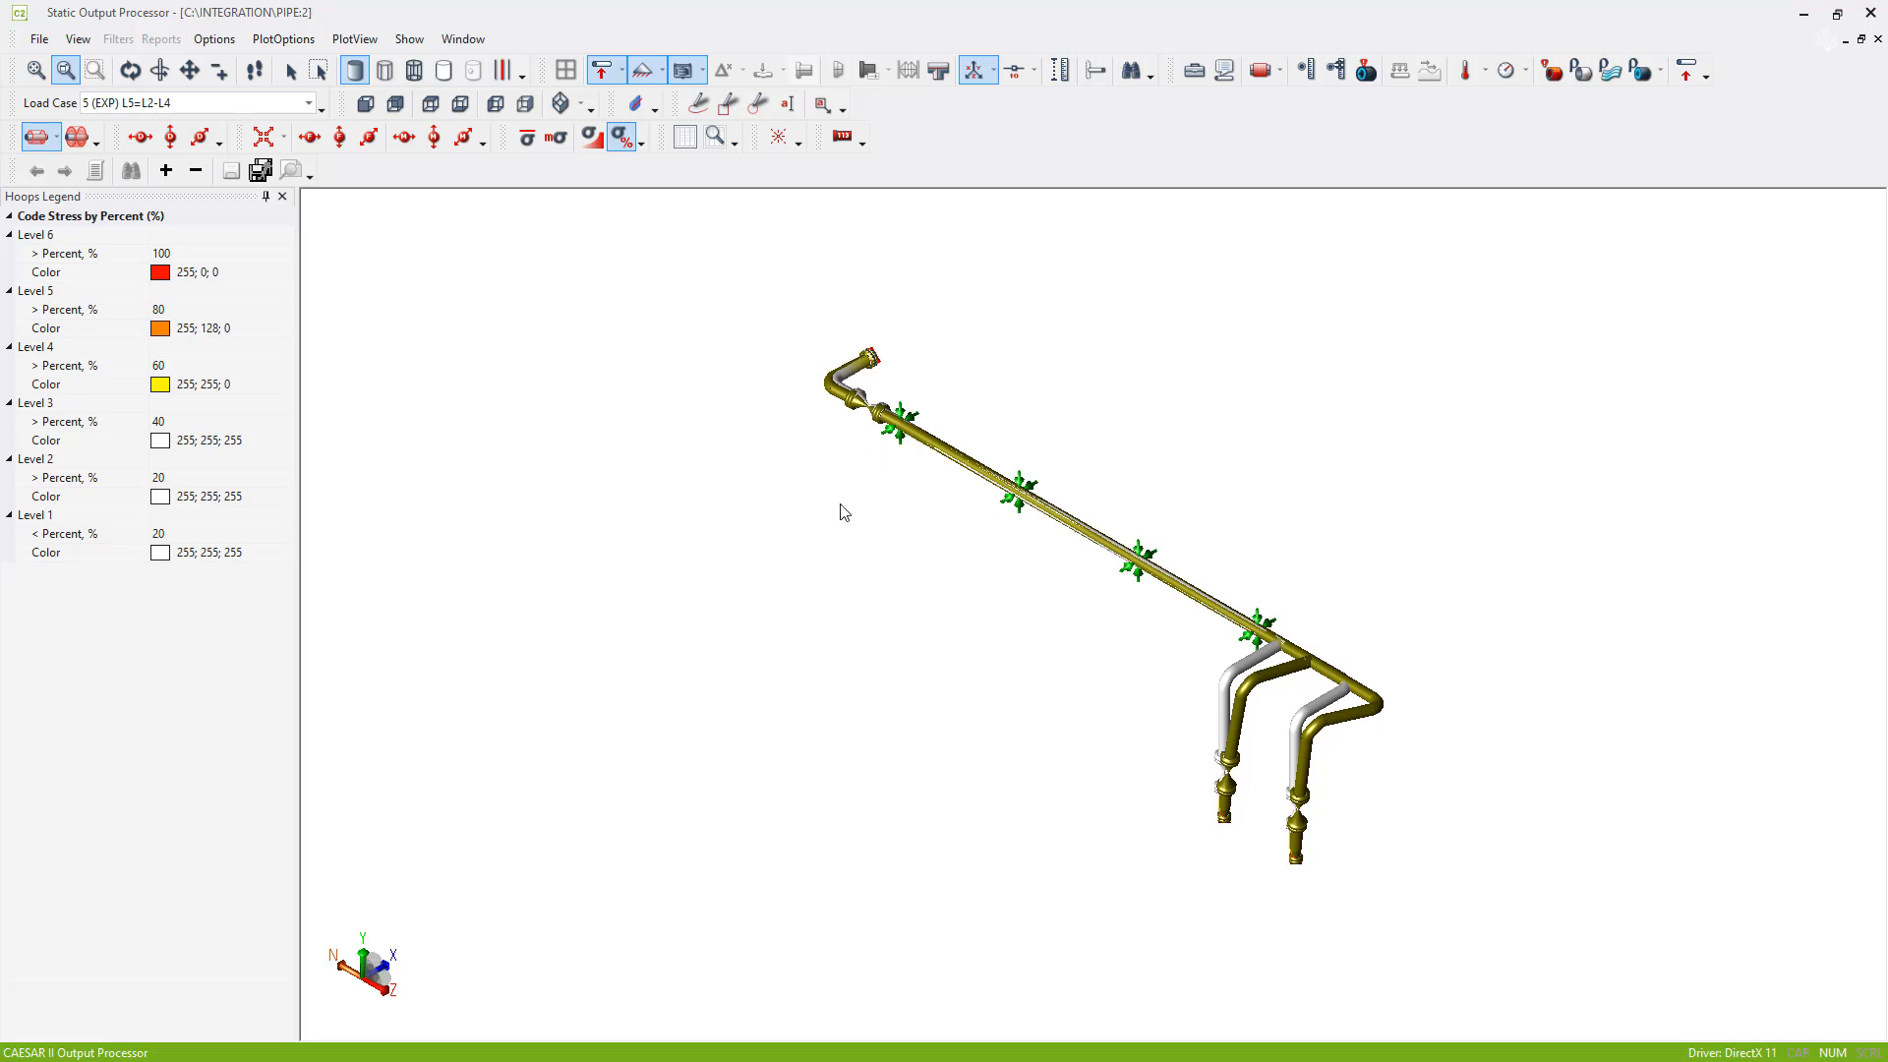
- Close the static output, switch back to Pipe.dwg in BricsCAD with CADWorx Plant and detach the Frame external reference
left_click(1871, 13)
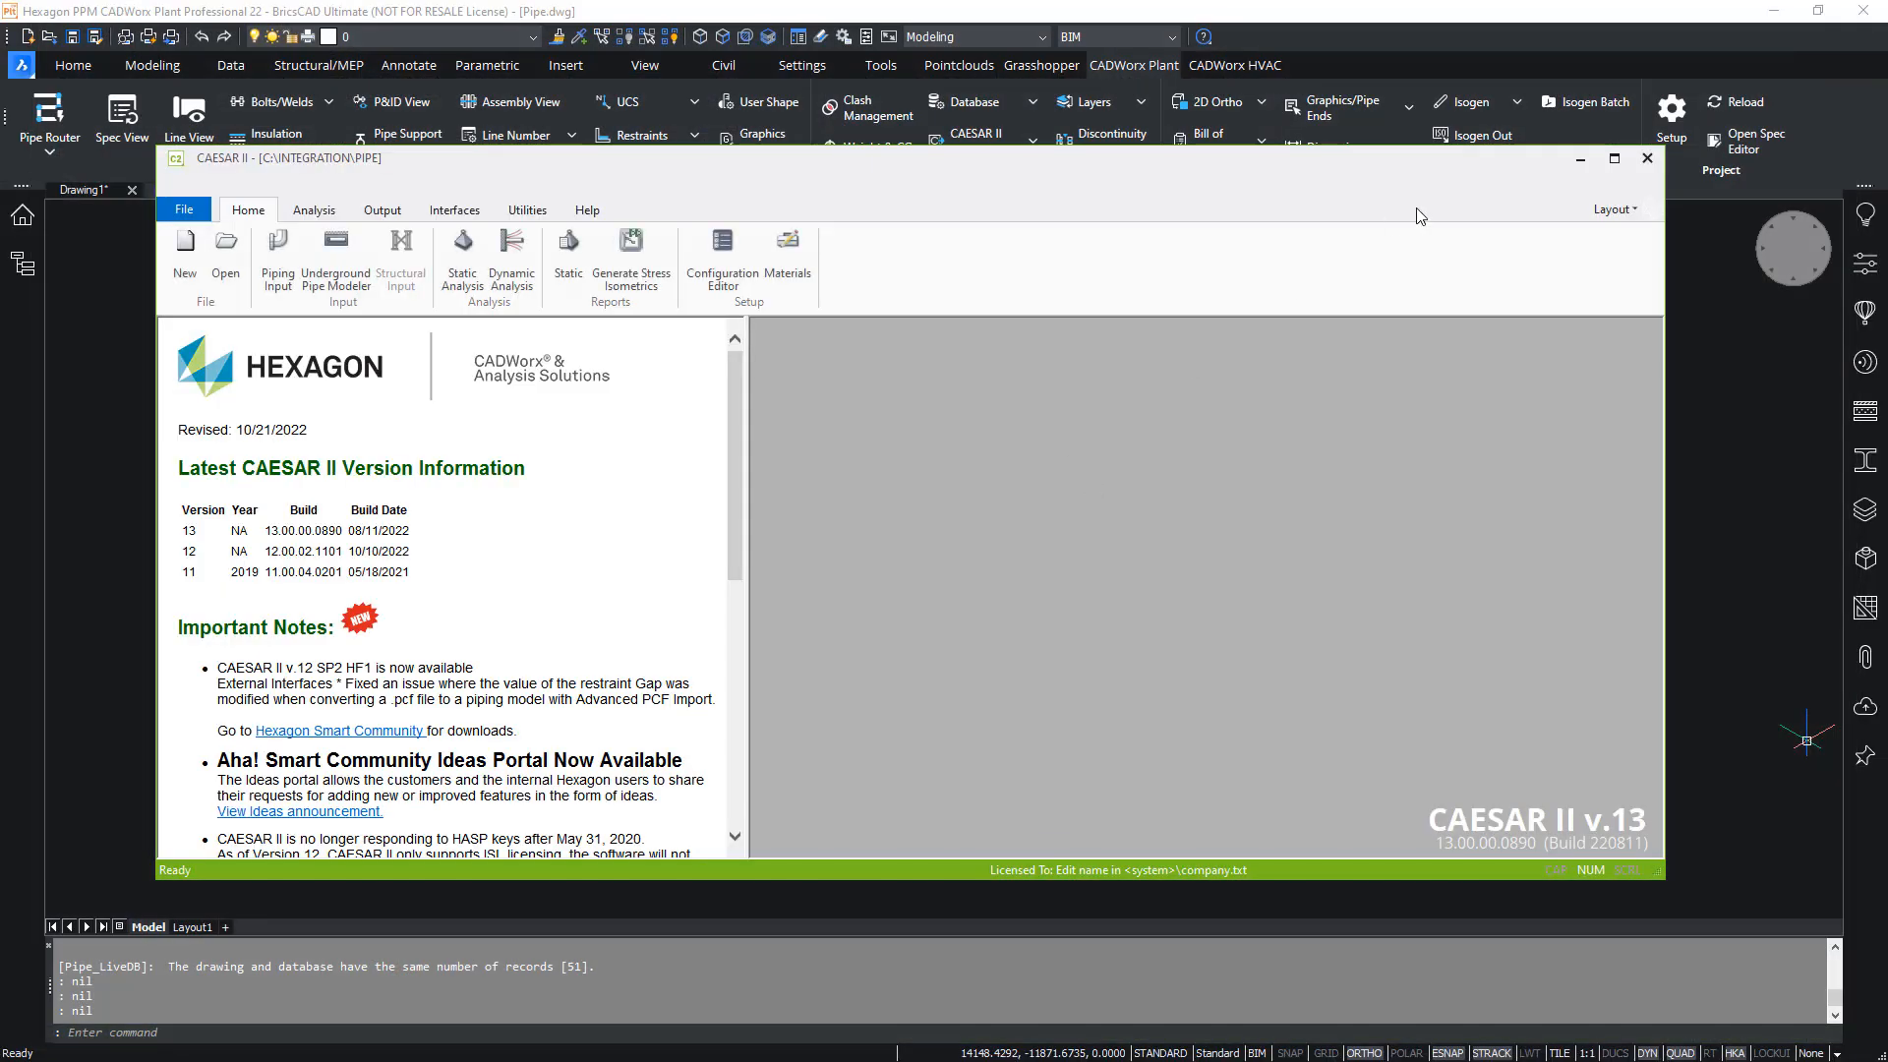
left_click(1581, 160)
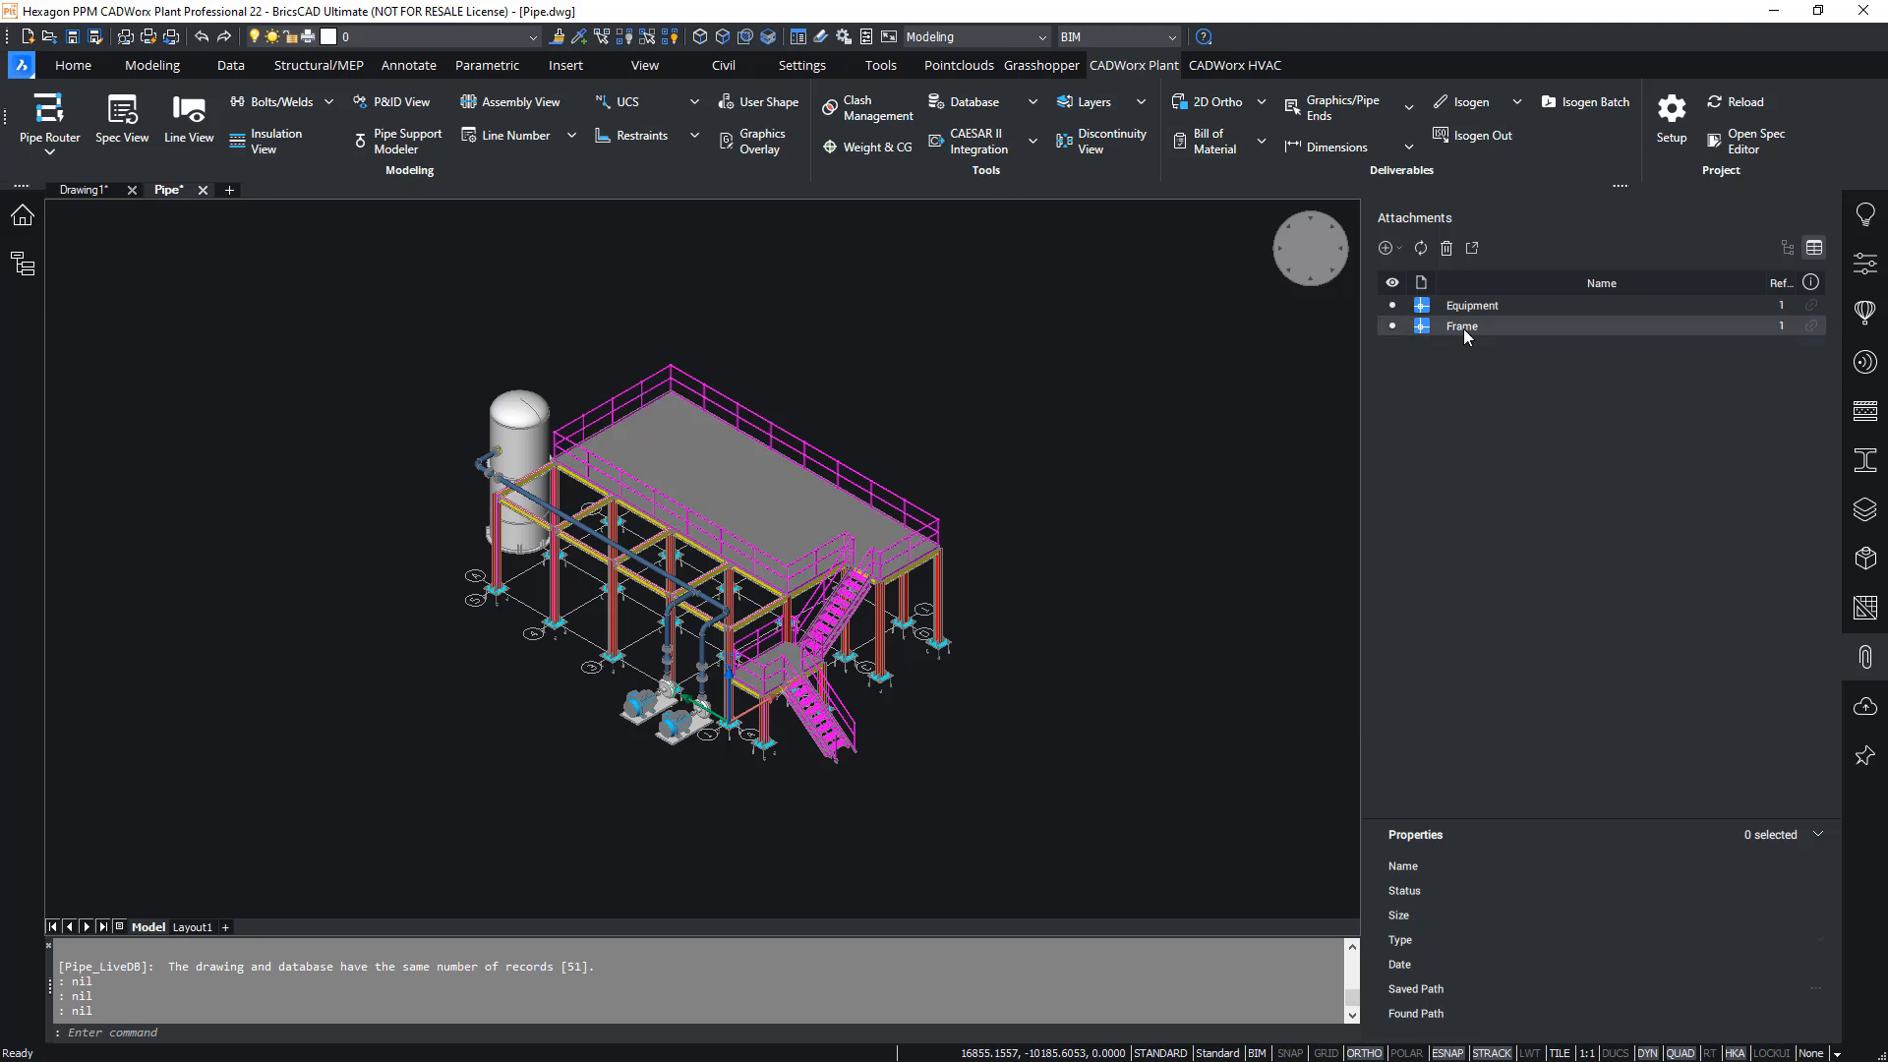
right_click(1463, 330)
left_click(1508, 413)
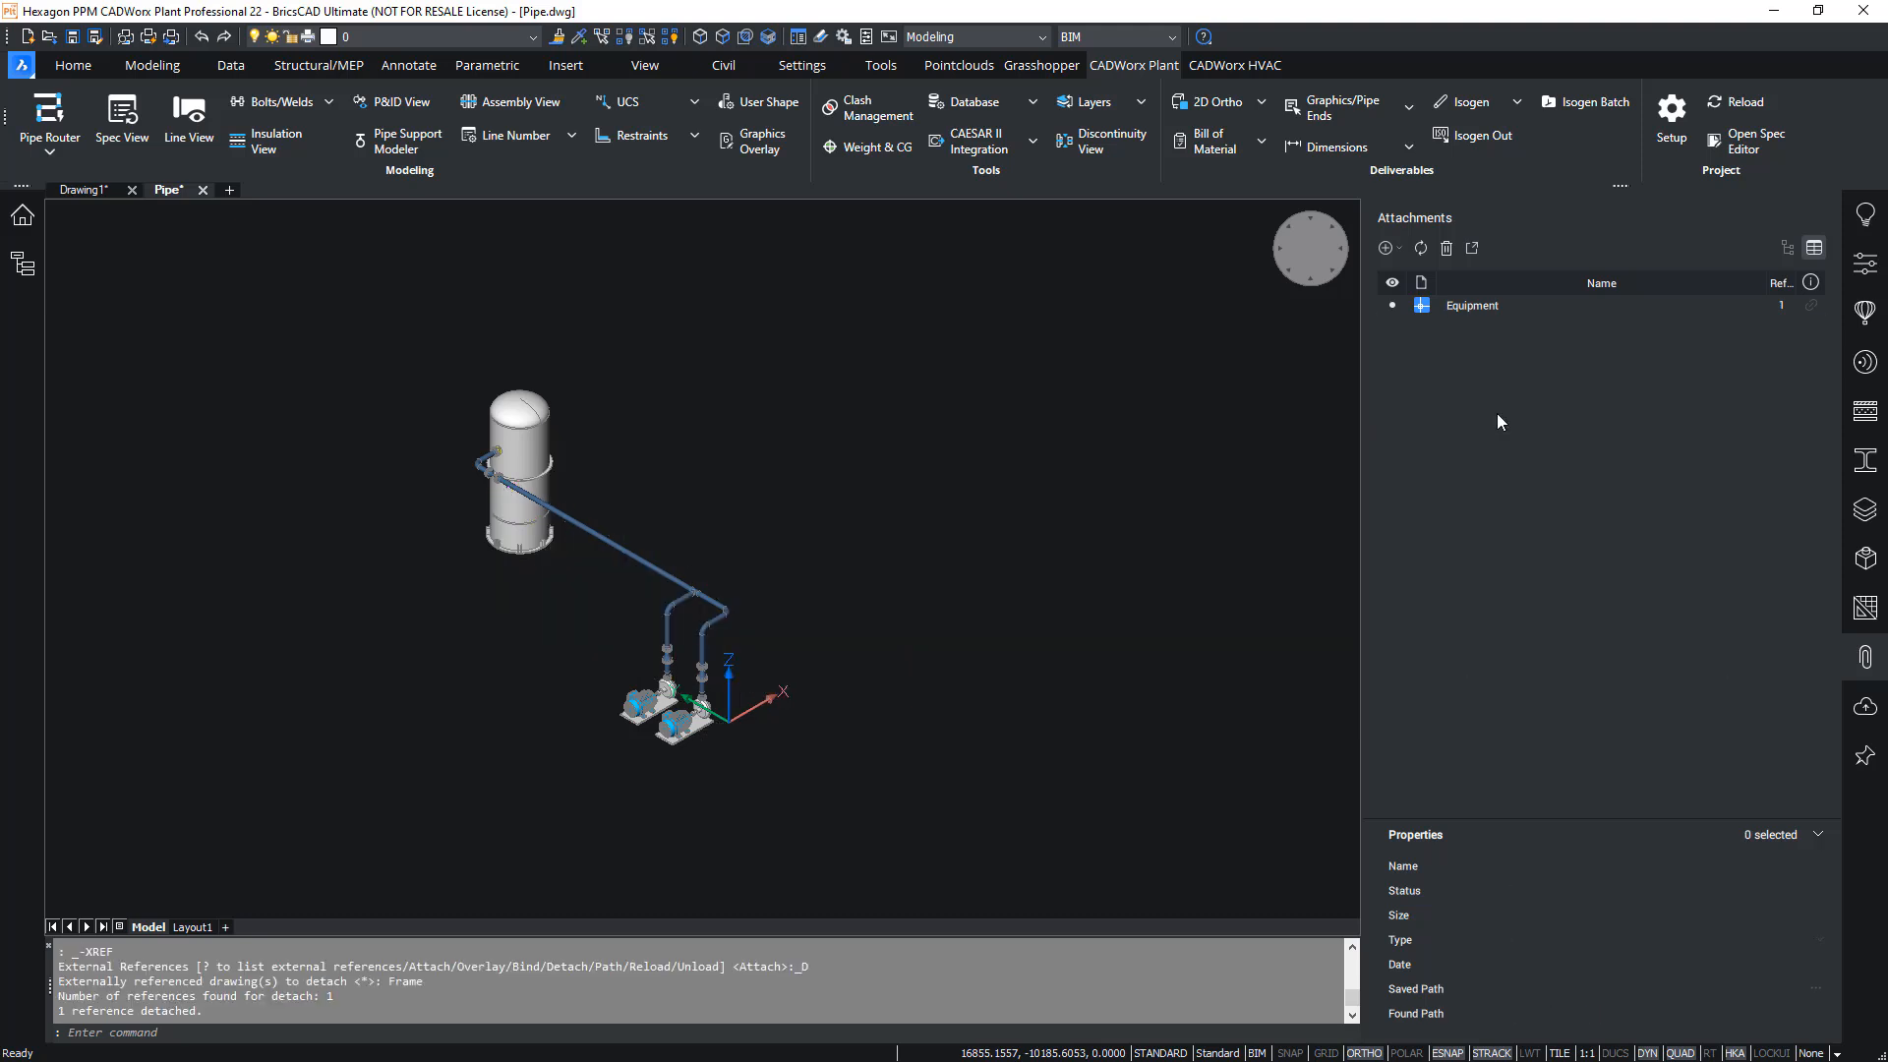
- Close the list of attached drawings and save Pipe.dwg
left_click(1869, 661)
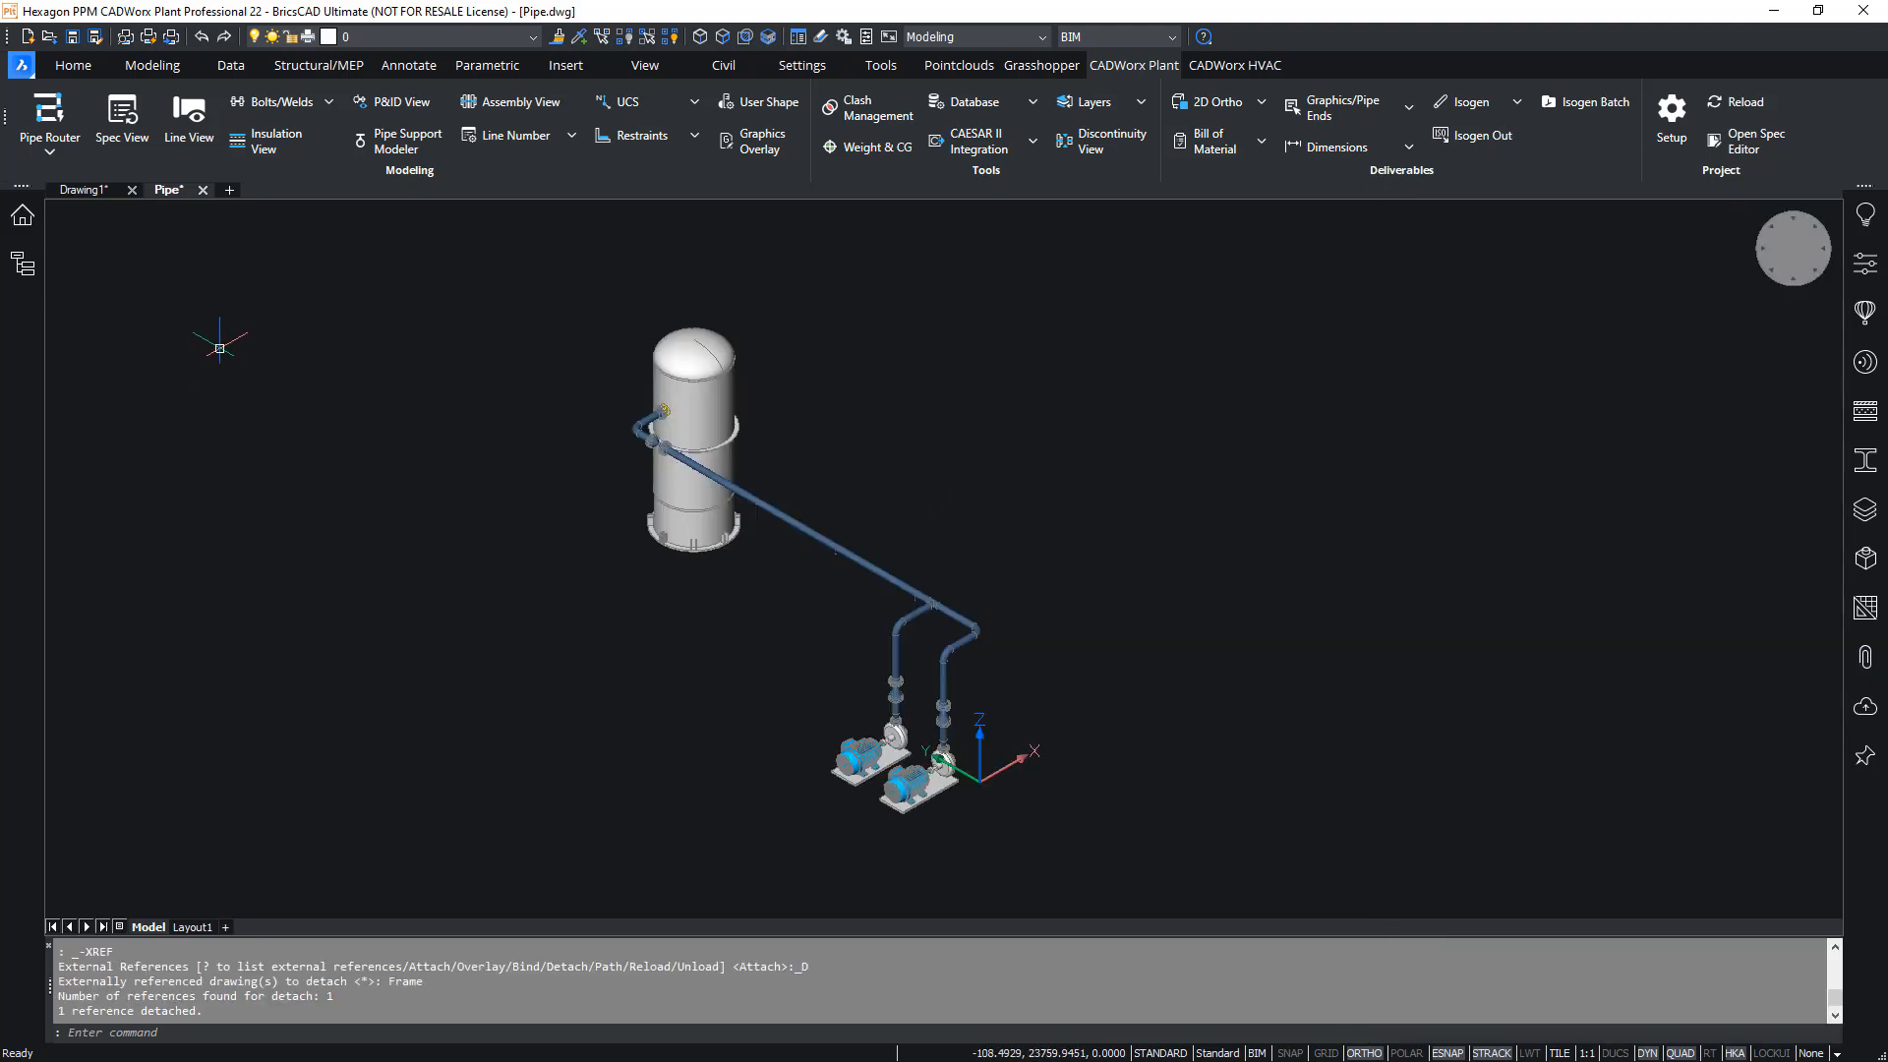
left_click(73, 40)
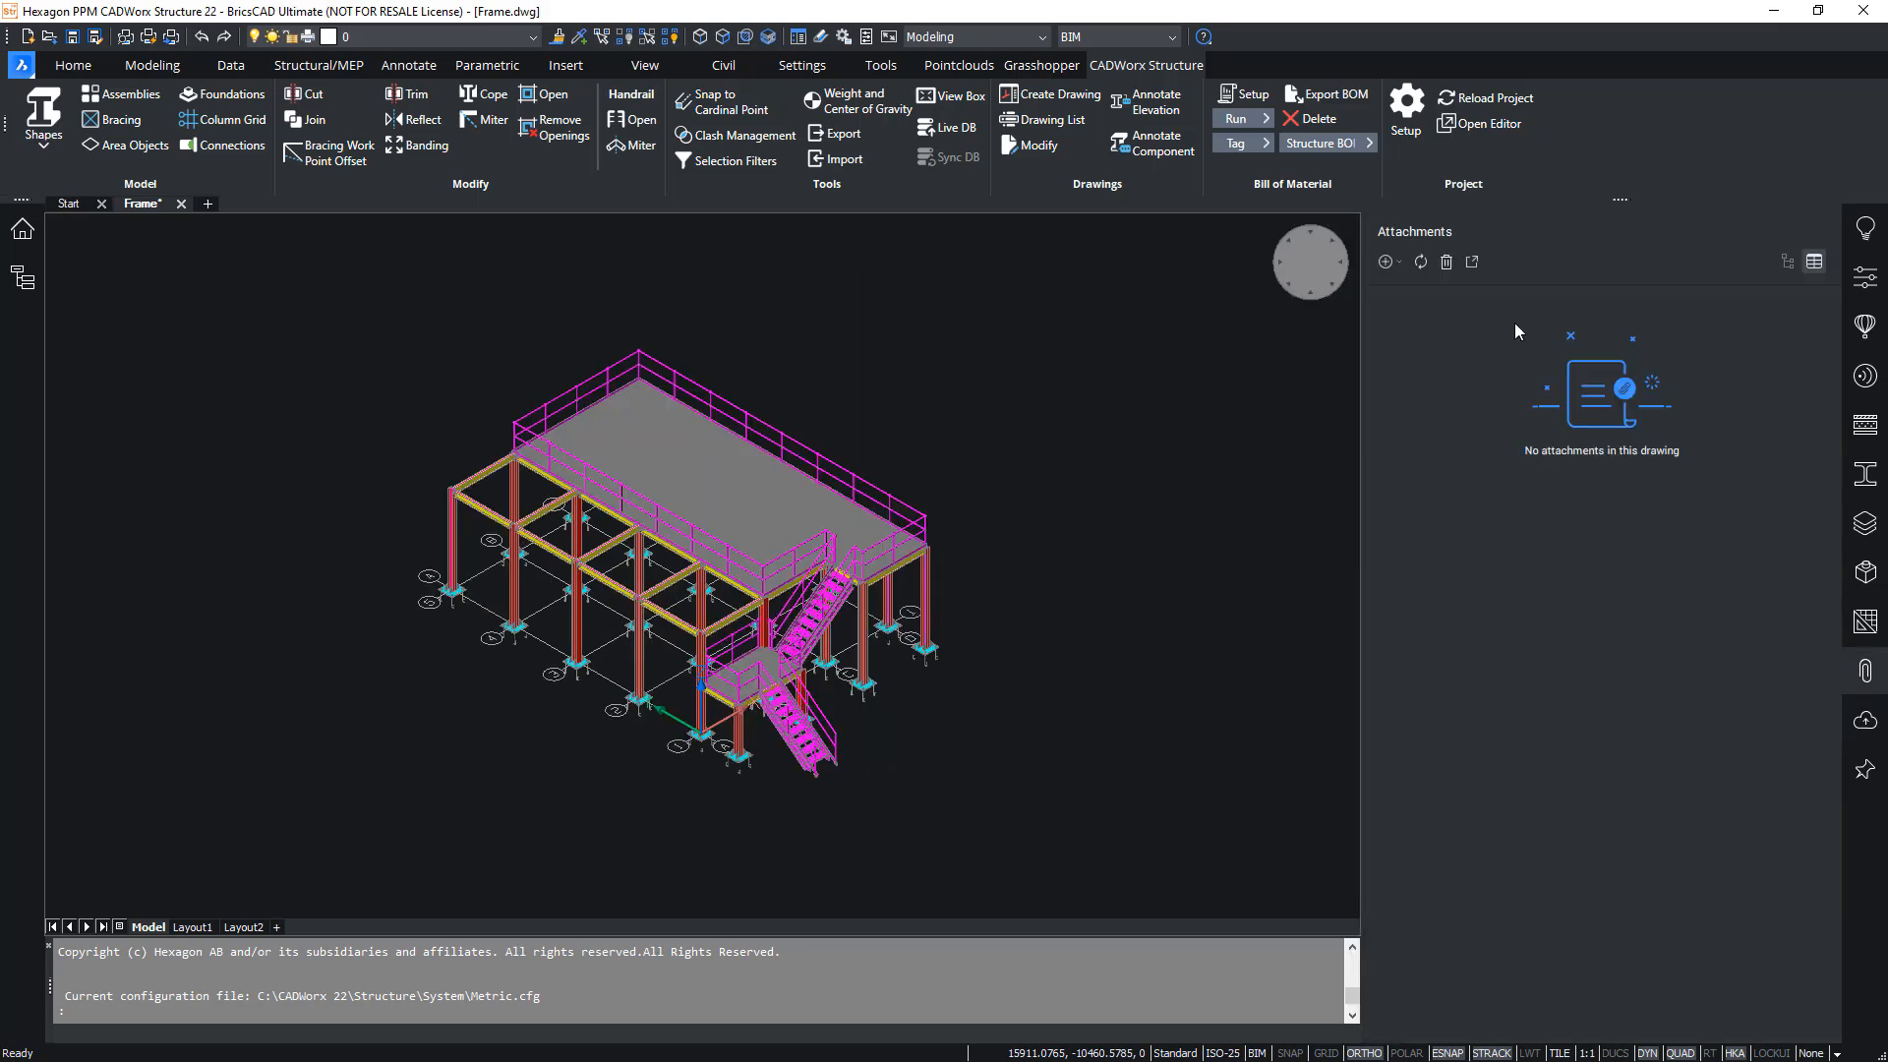
- Switch to Frame.dwg in CADWorx Structure and attach Pipe.dwg as an external reference
left_click(1388, 262)
left_click(1431, 290)
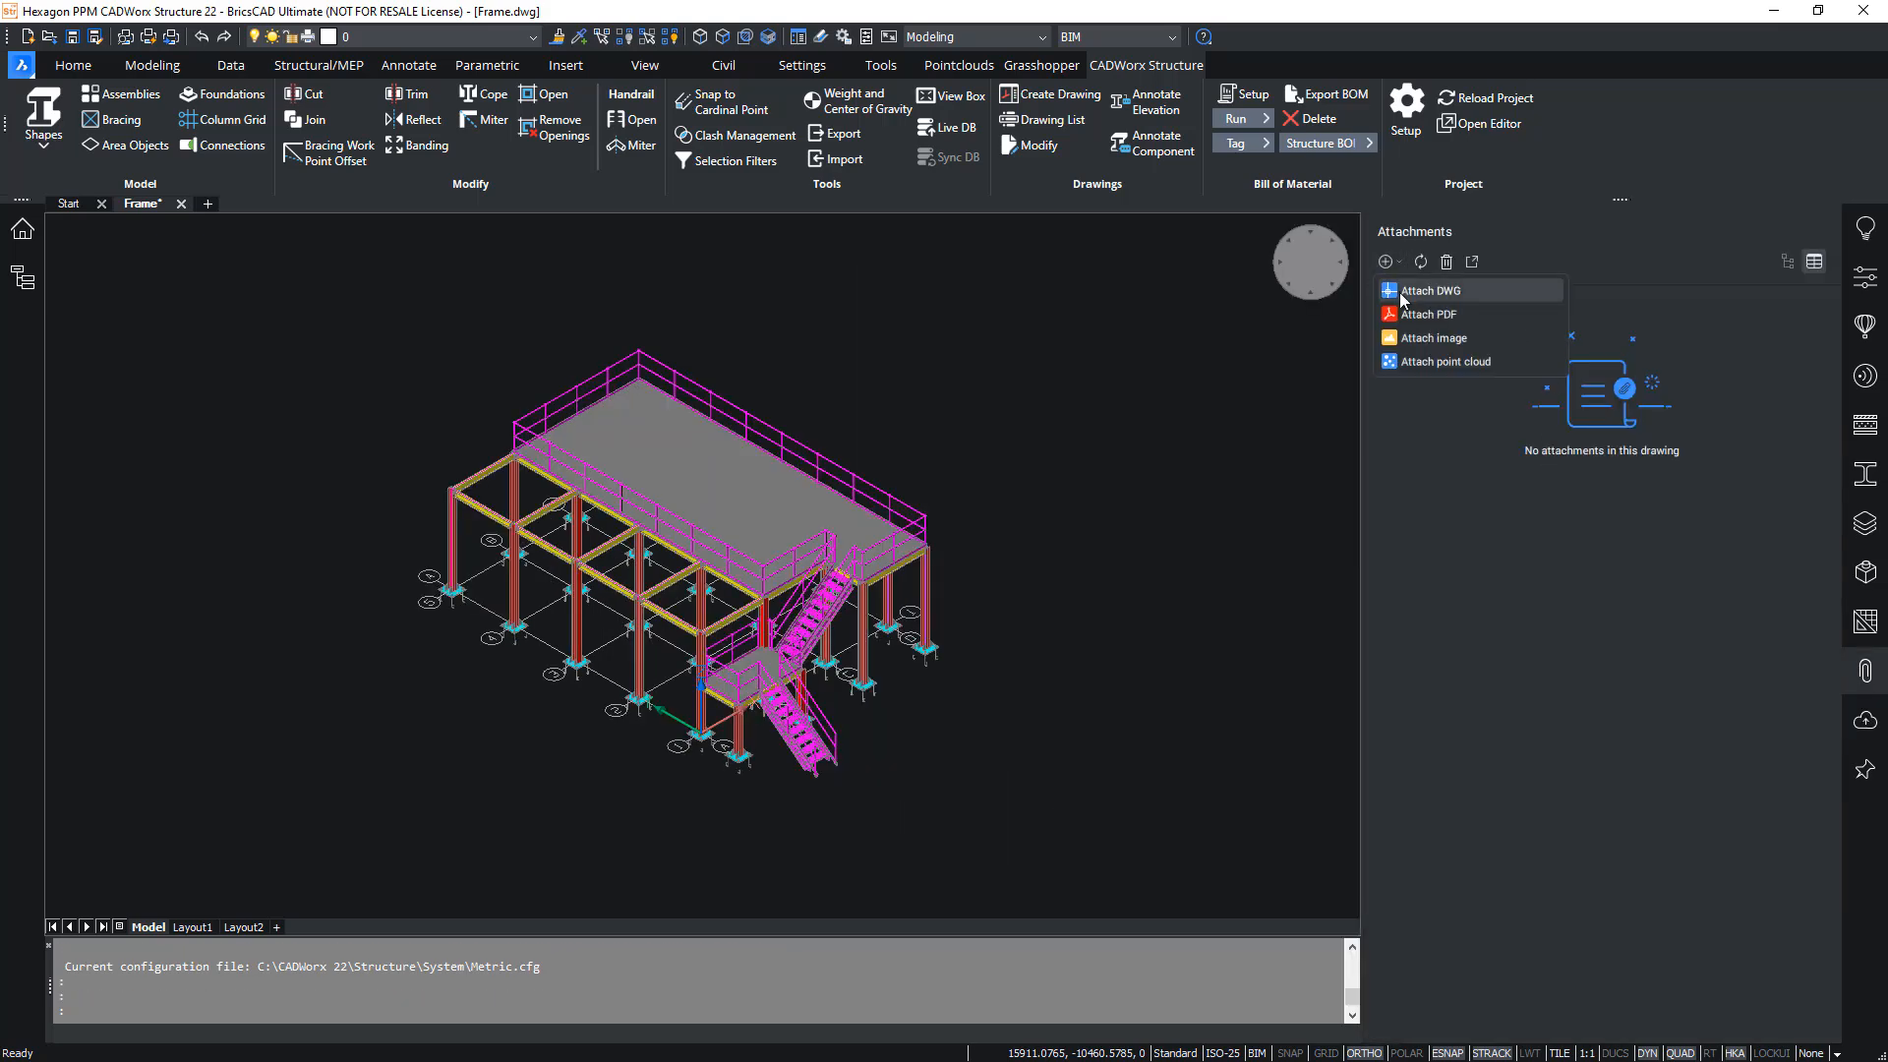
left_click(395, 514)
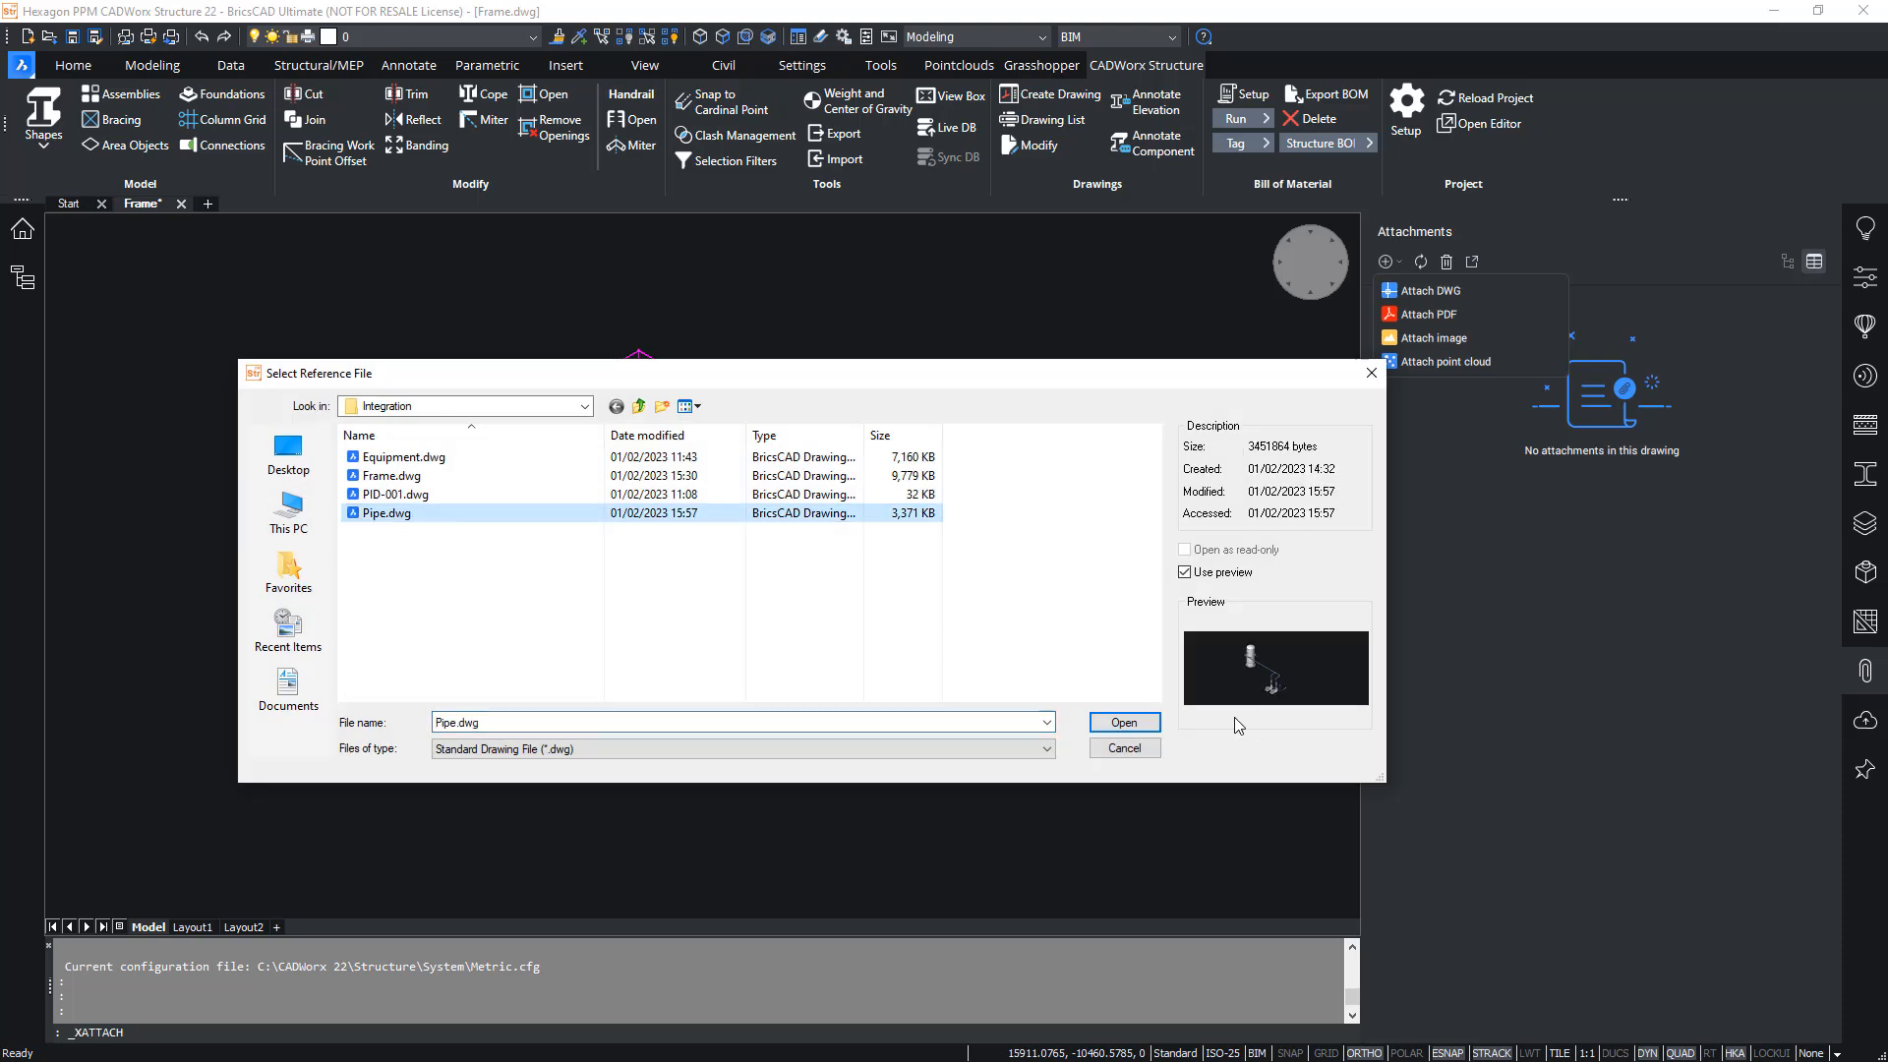
left_click(1116, 725)
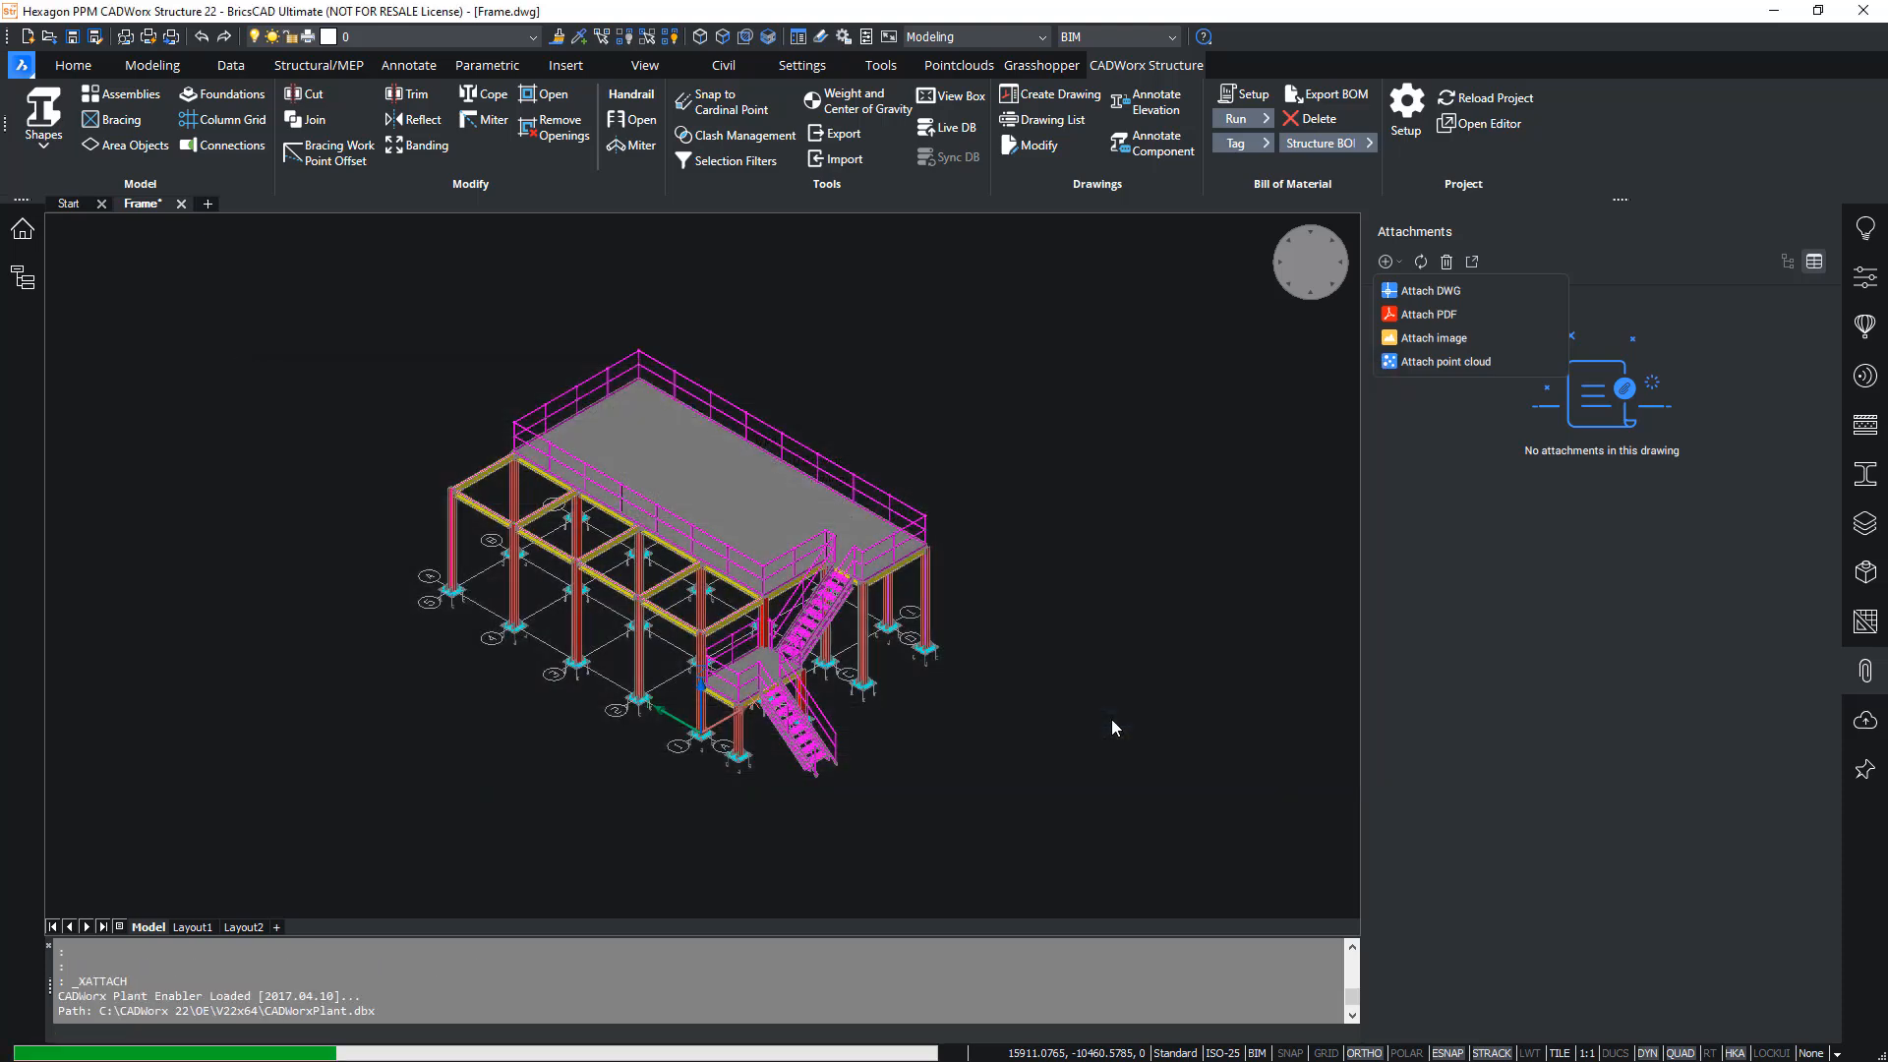
left_click(1116, 732)
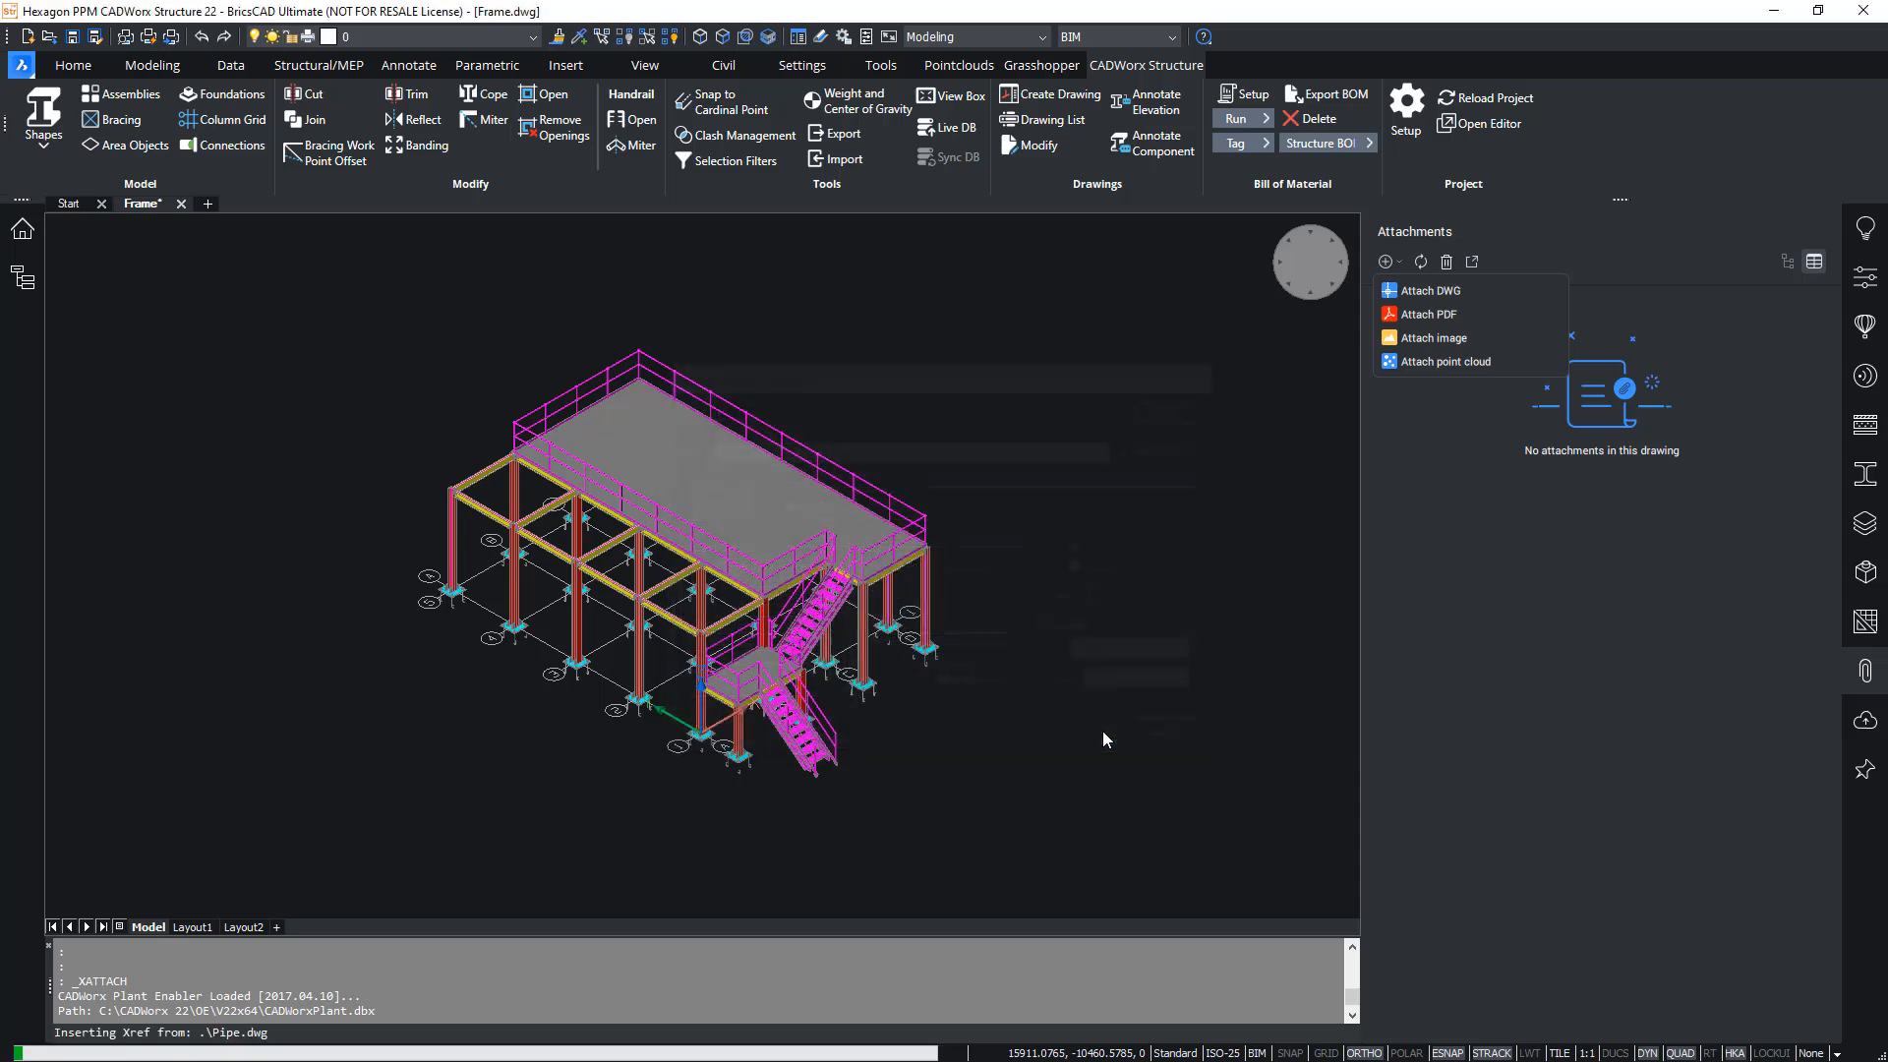
left_click(1865, 671)
- Cut the end crossbeam beside the vessel in line with its pipe support, using the Point option and a perpendicular snap
mouse_move(564, 625)
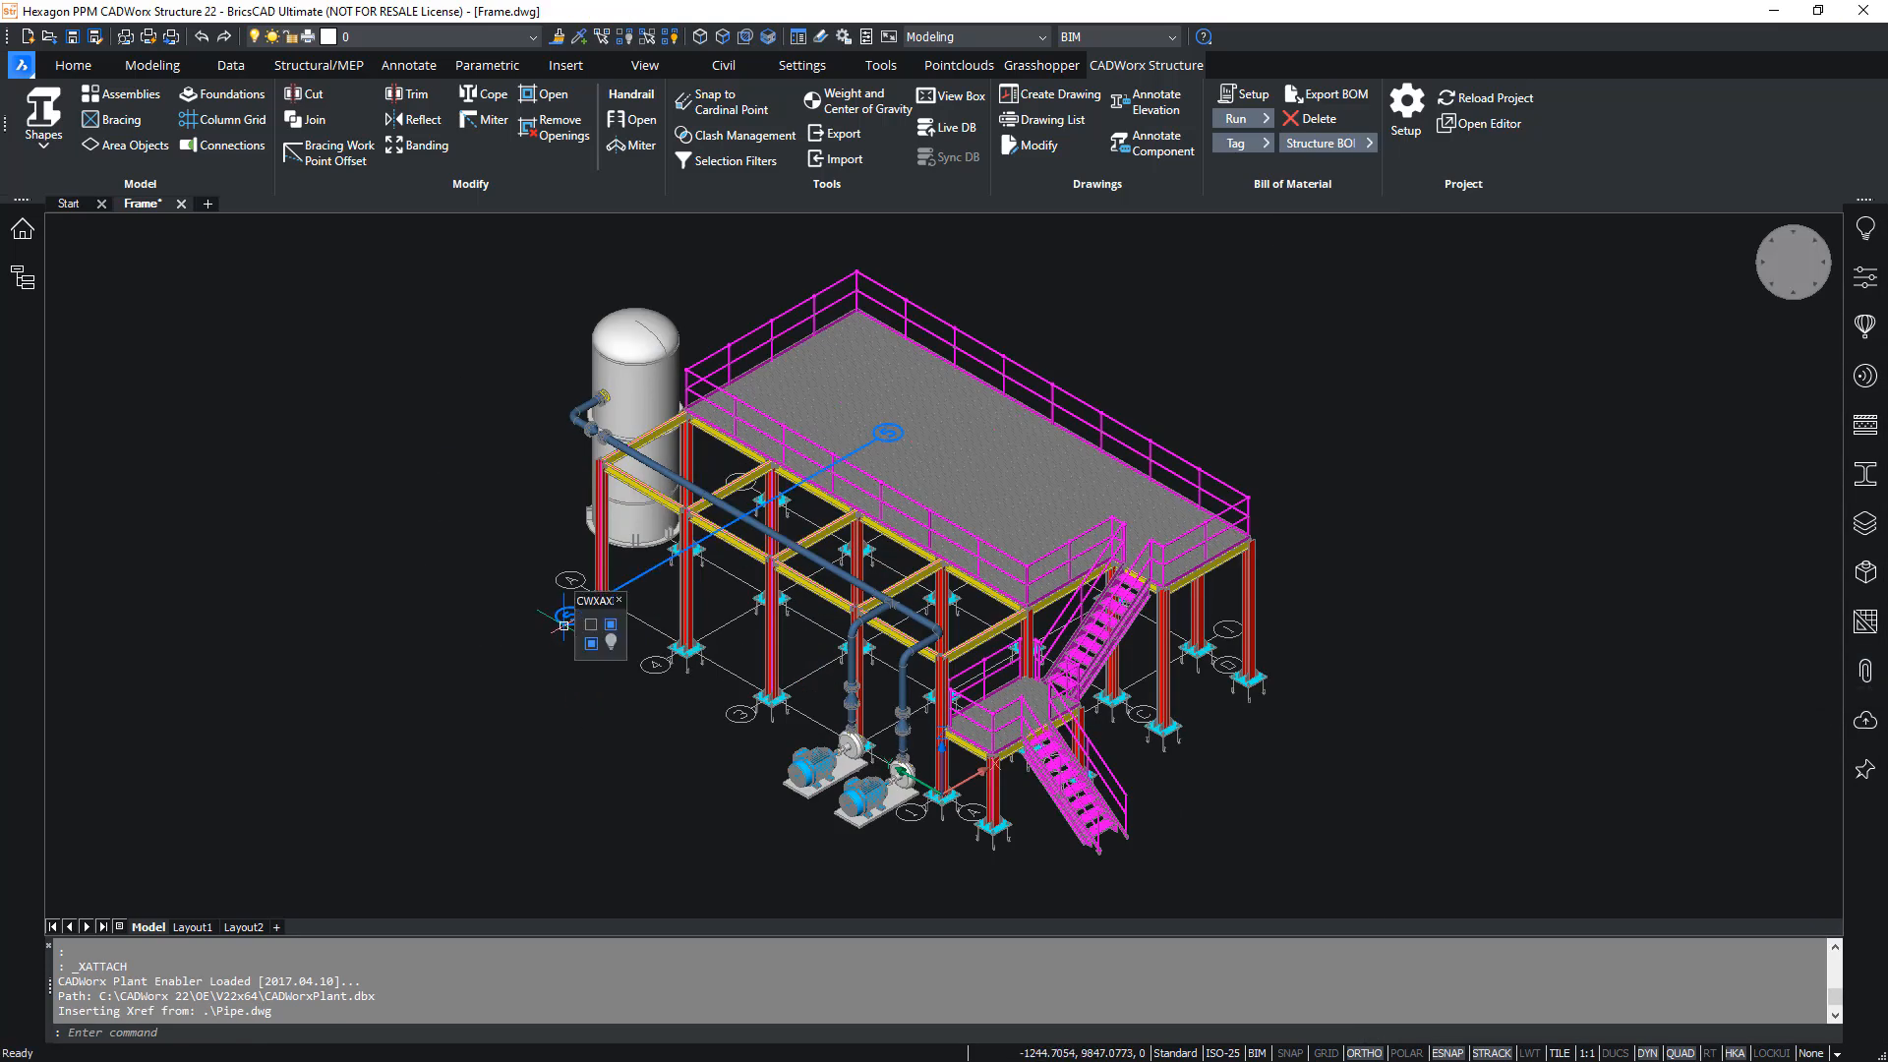
scroll(433, 468, "up", 3)
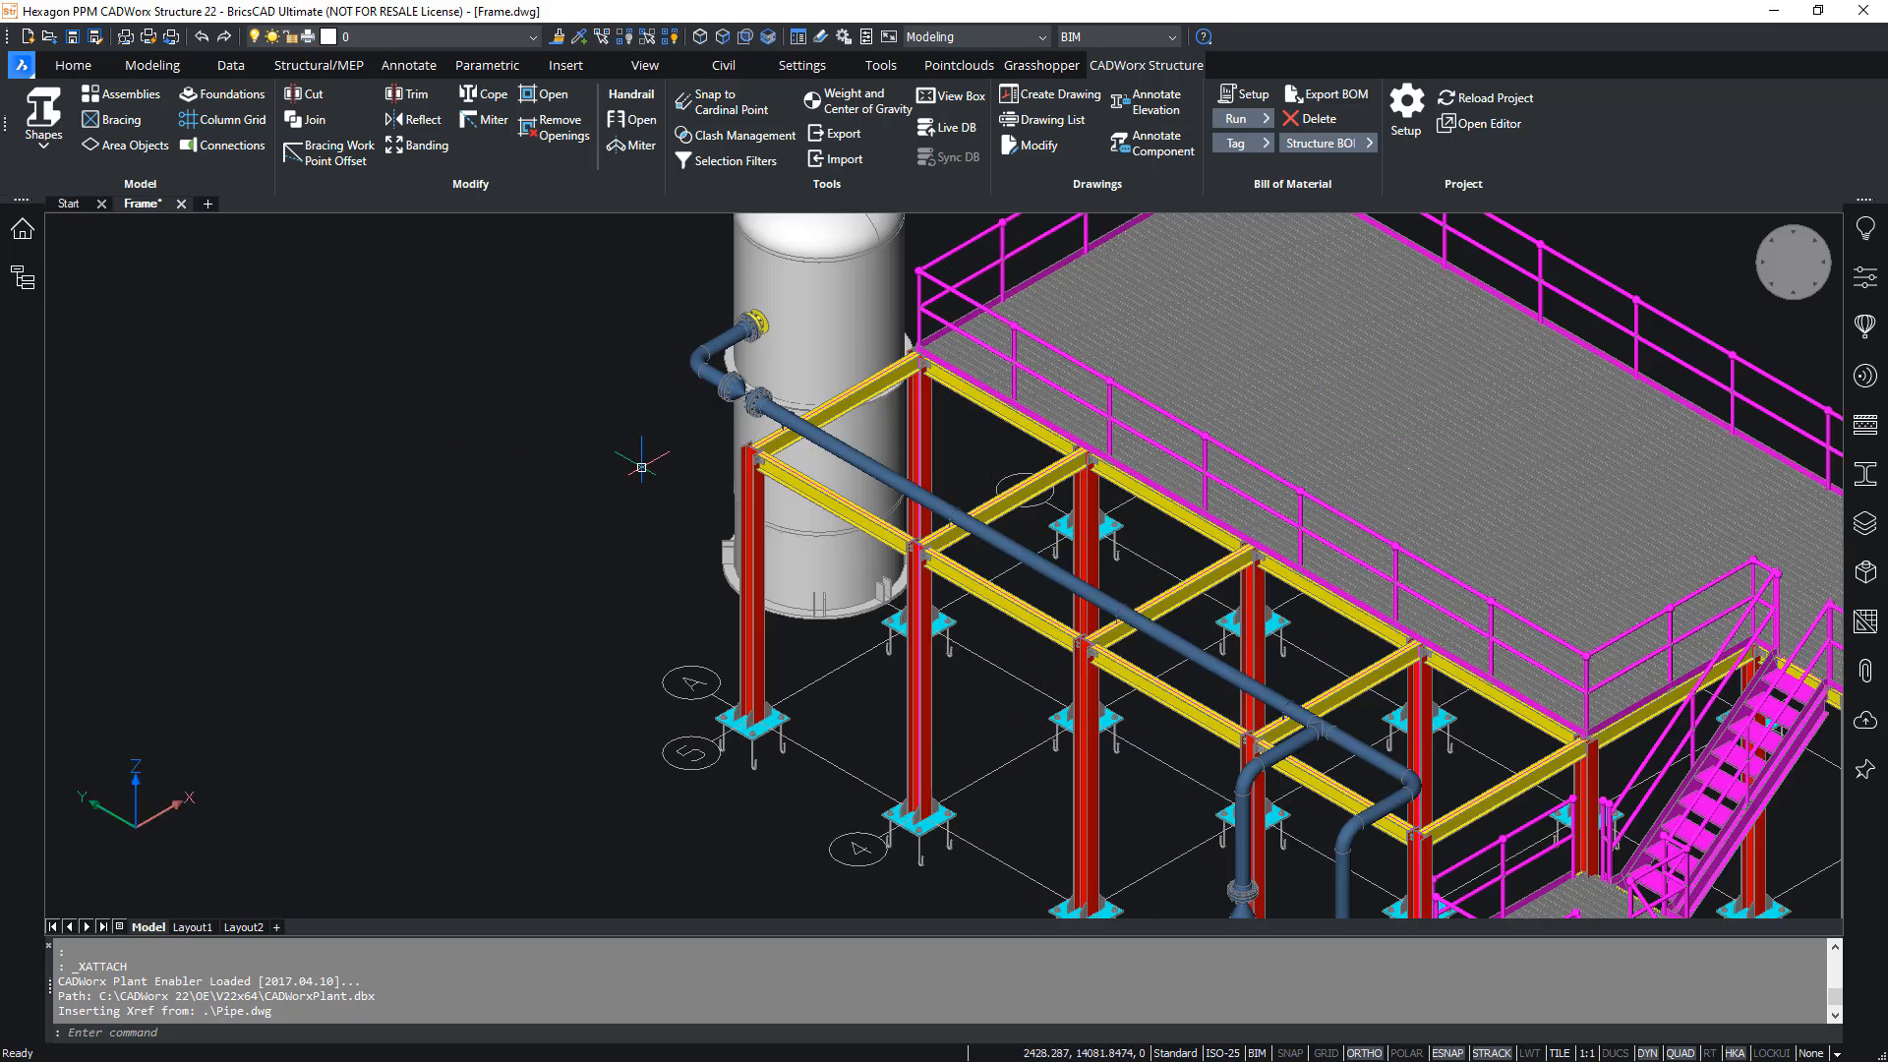
middle_click_drag(639, 470, 476, 473)
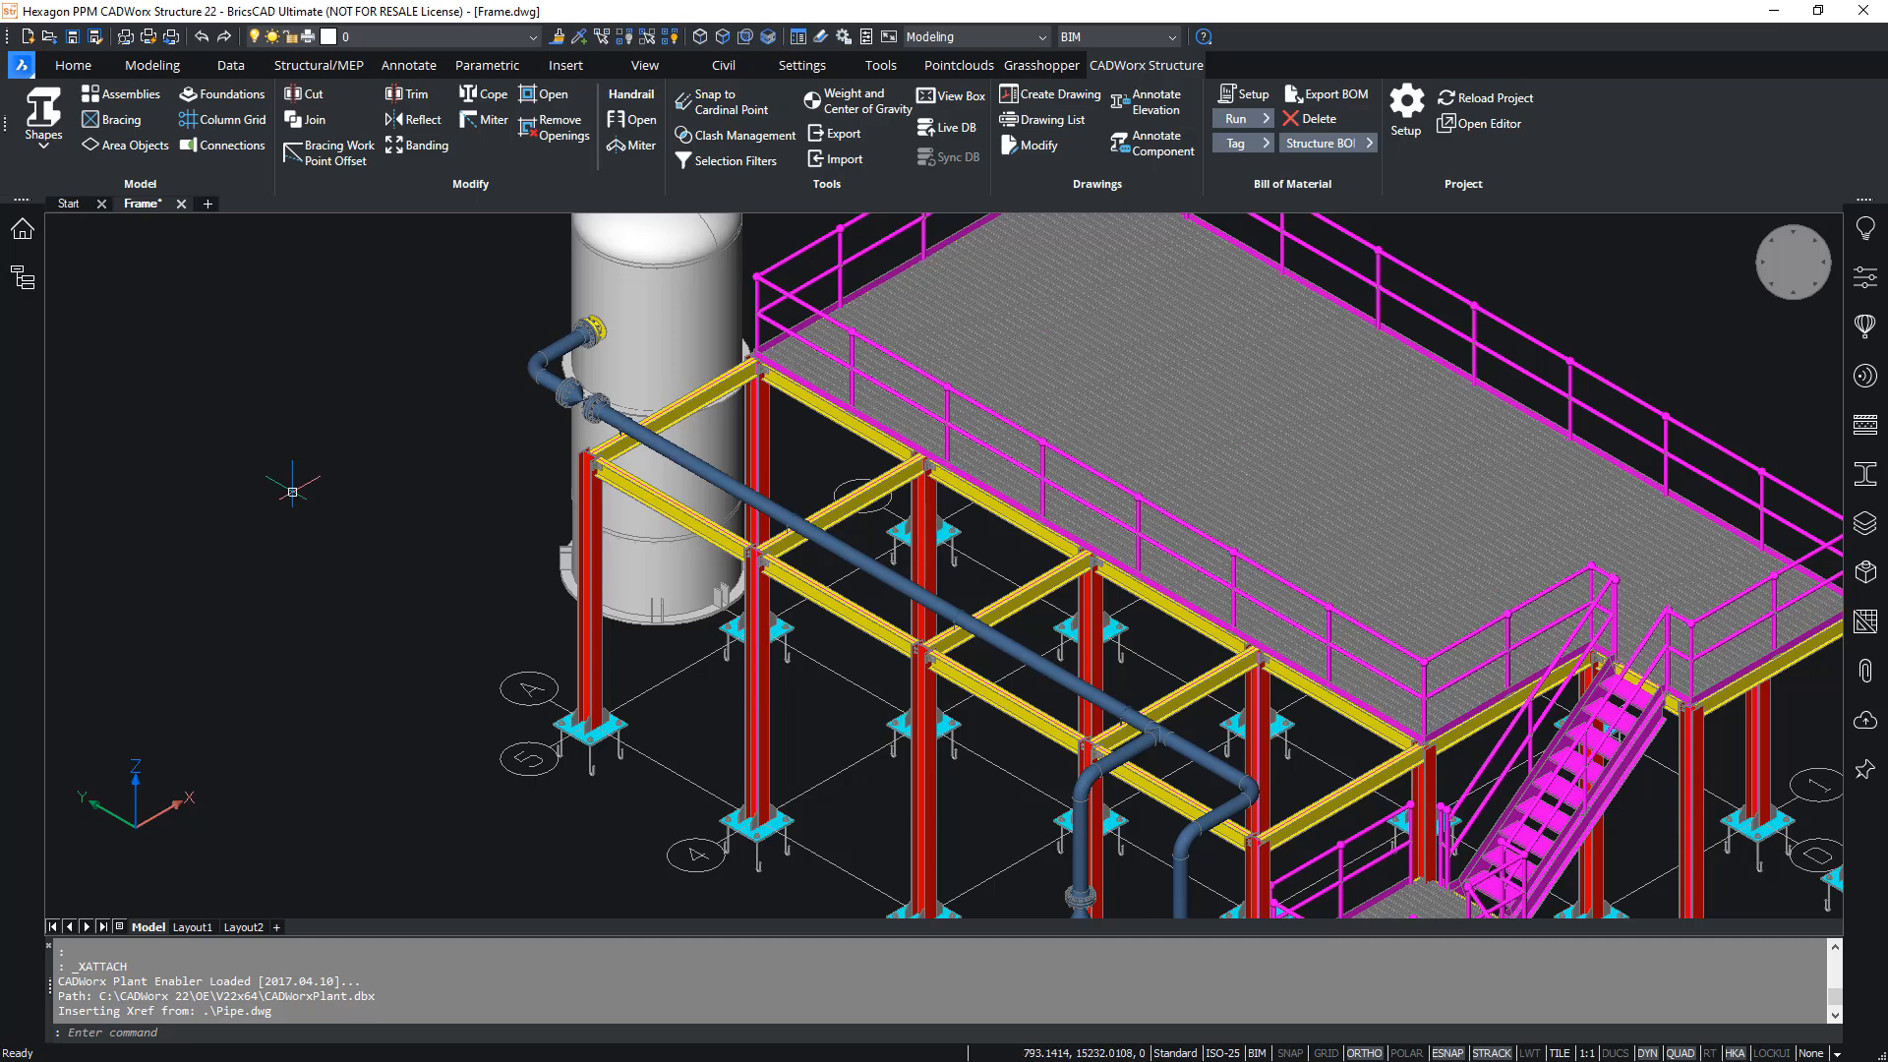
scroll(650, 464, "up", 5)
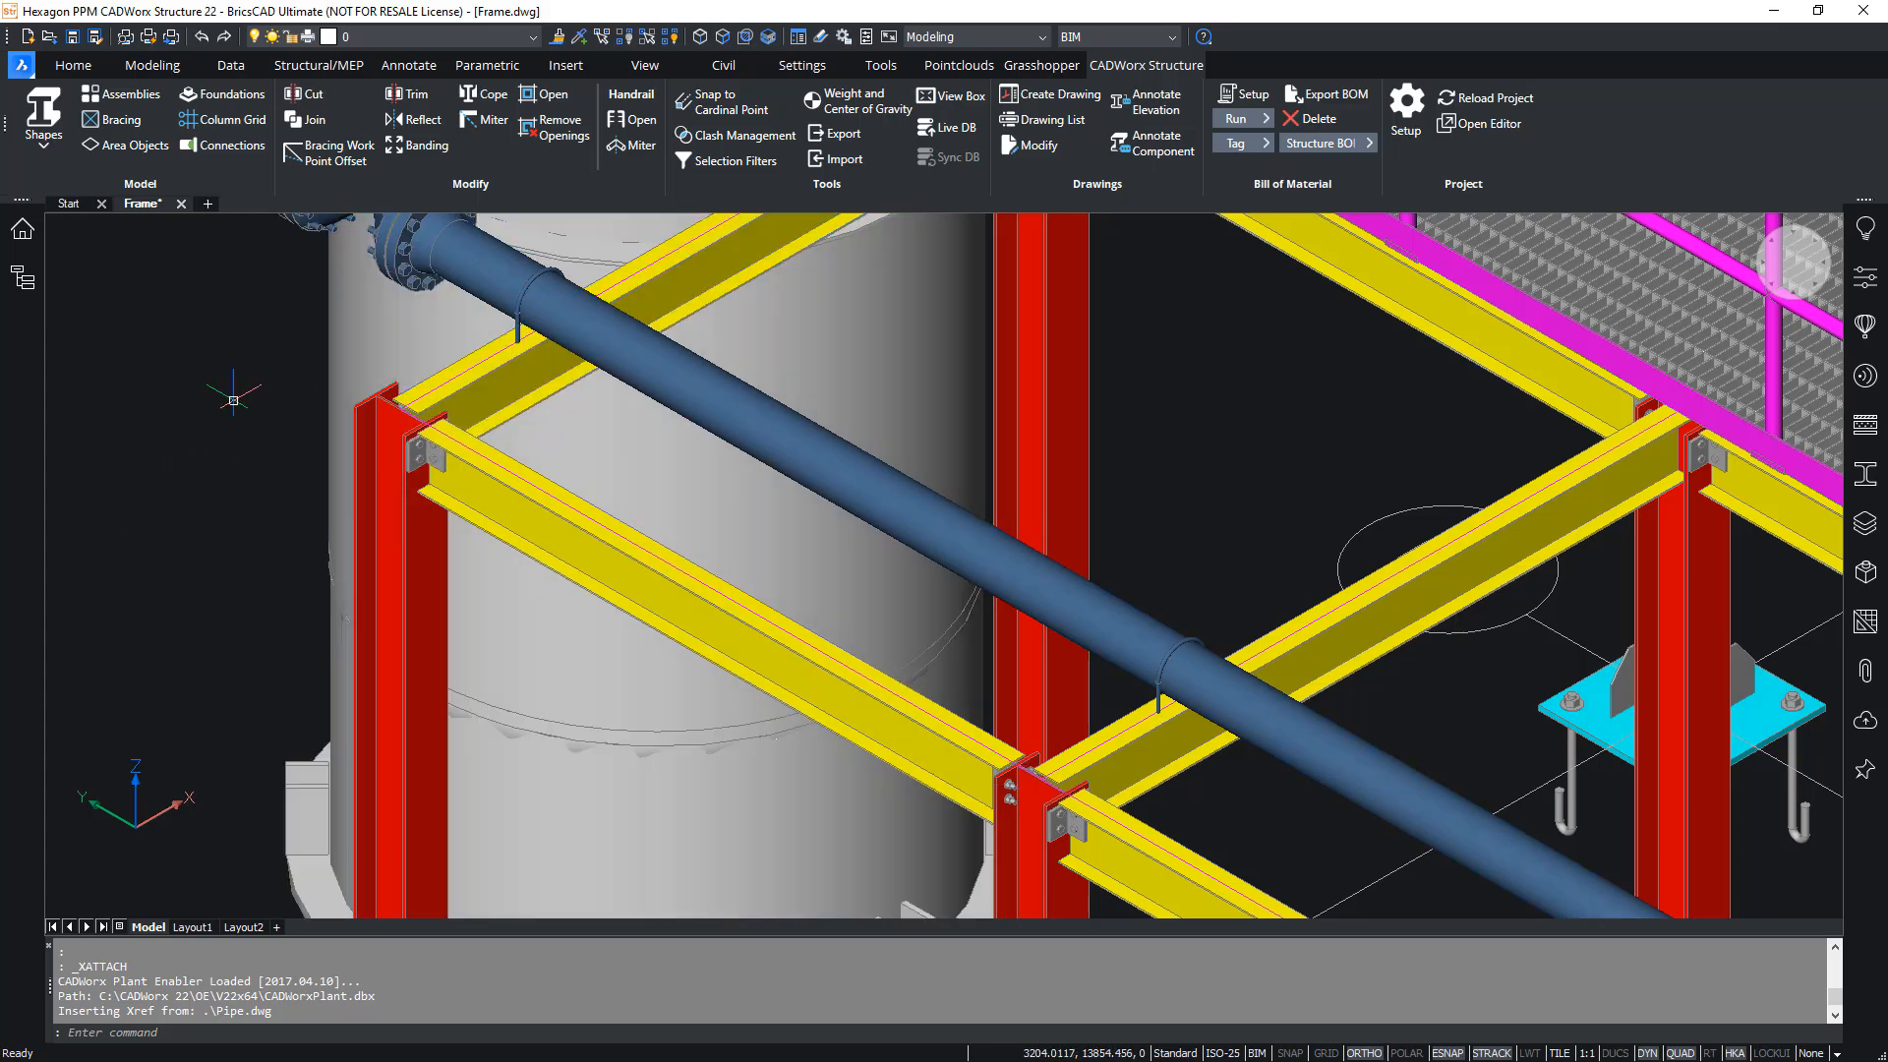
left_click(322, 92)
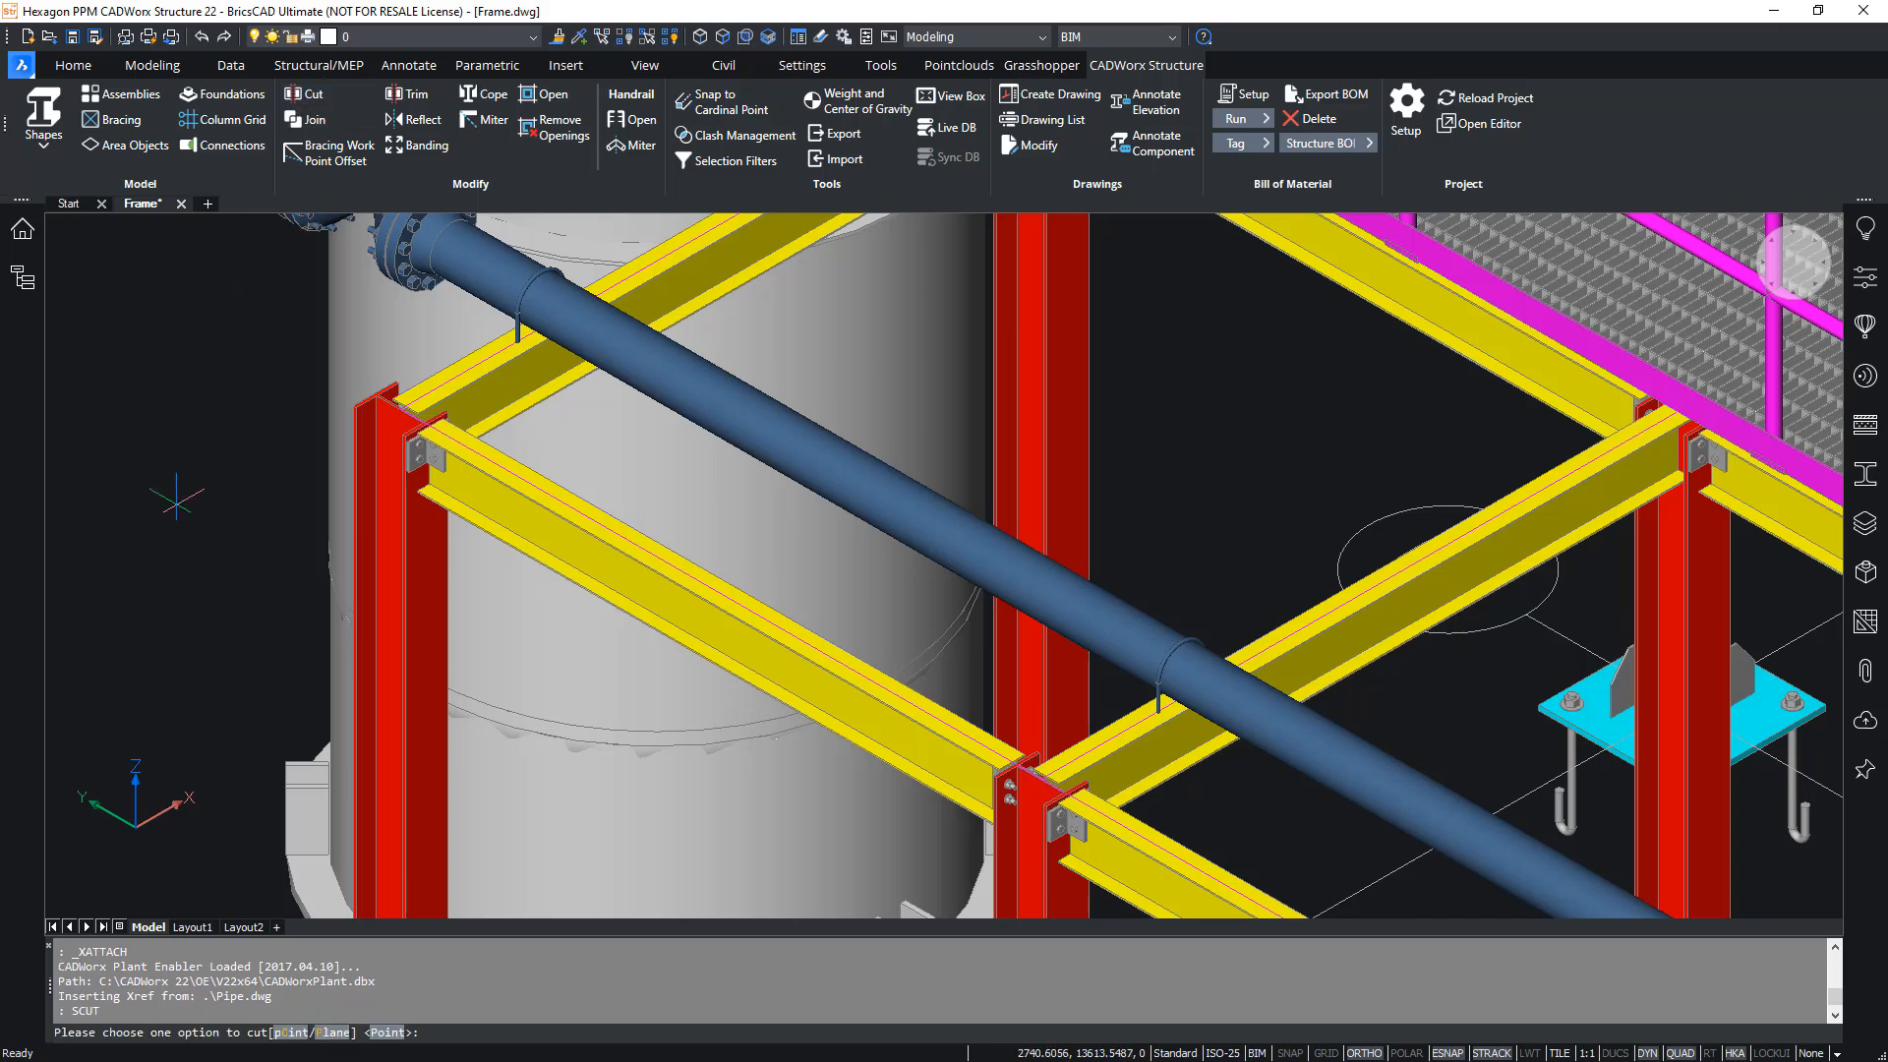
key("Return")
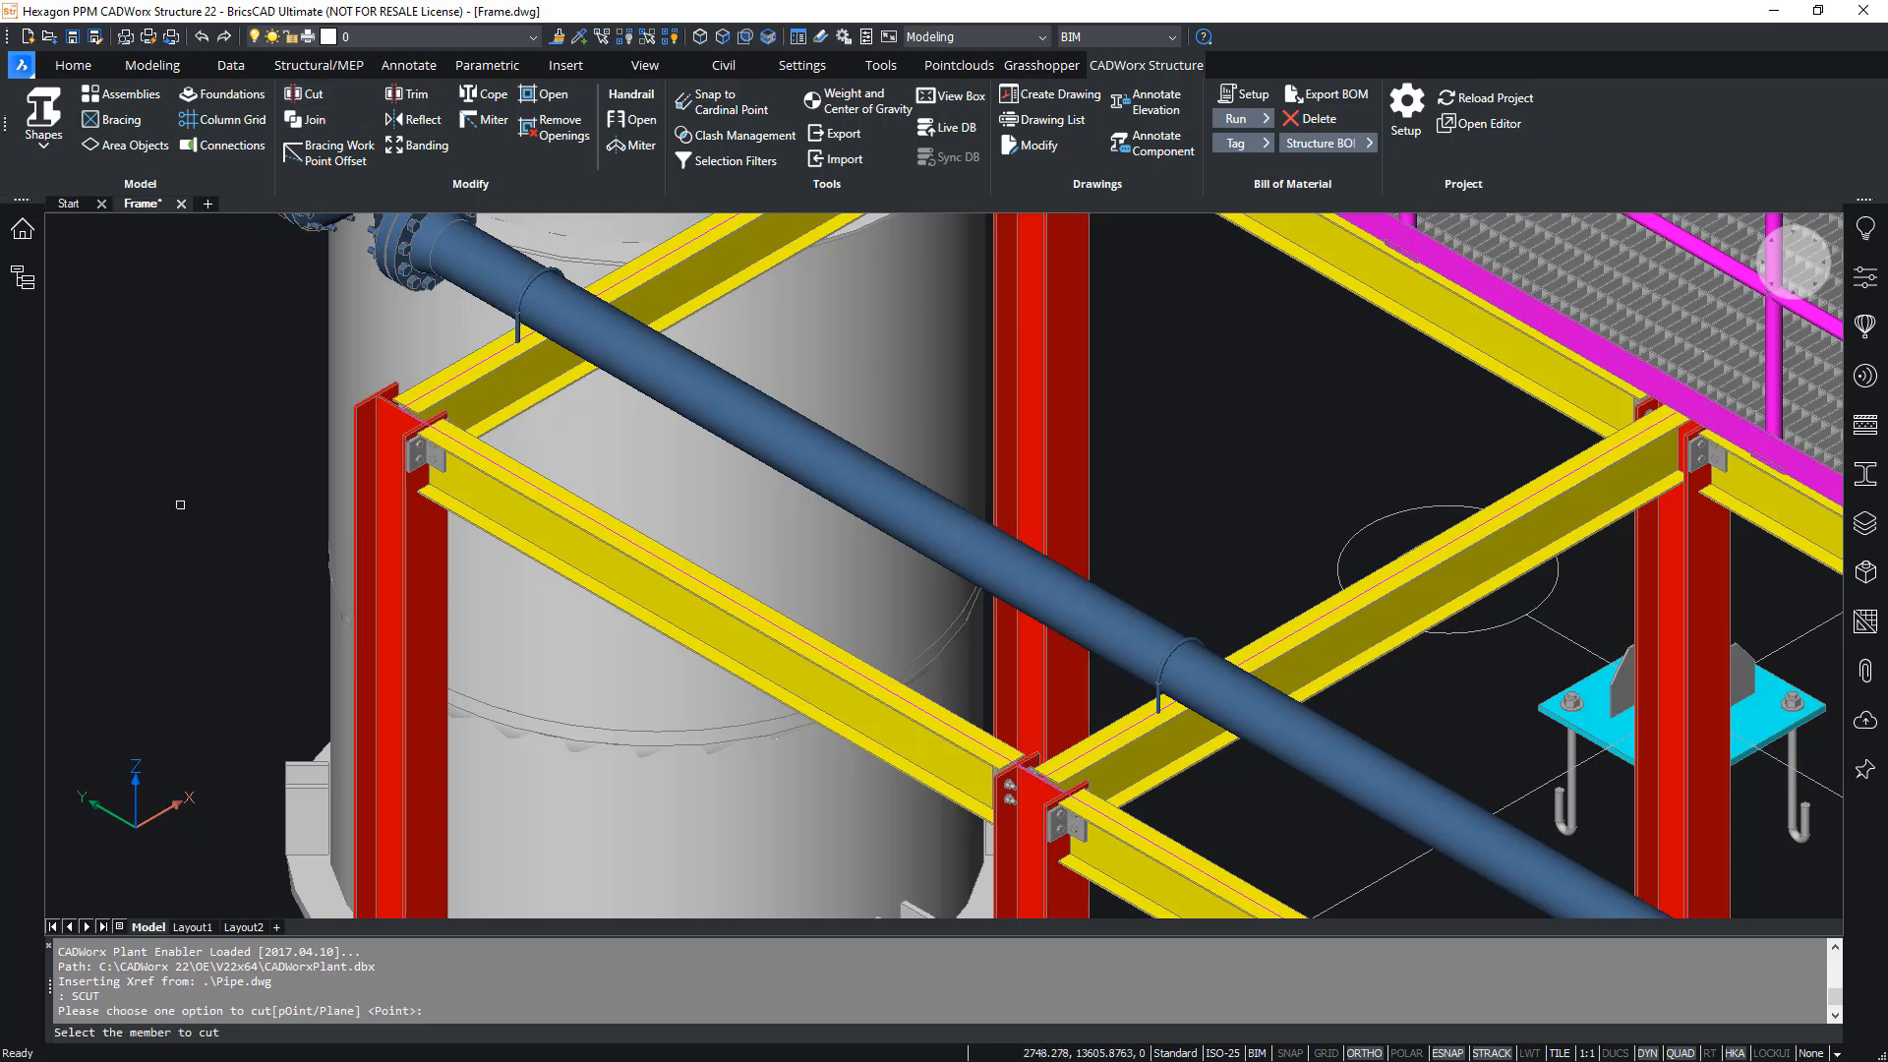
left_click(461, 375)
right_click(461, 376, "shift")
left_click(551, 554)
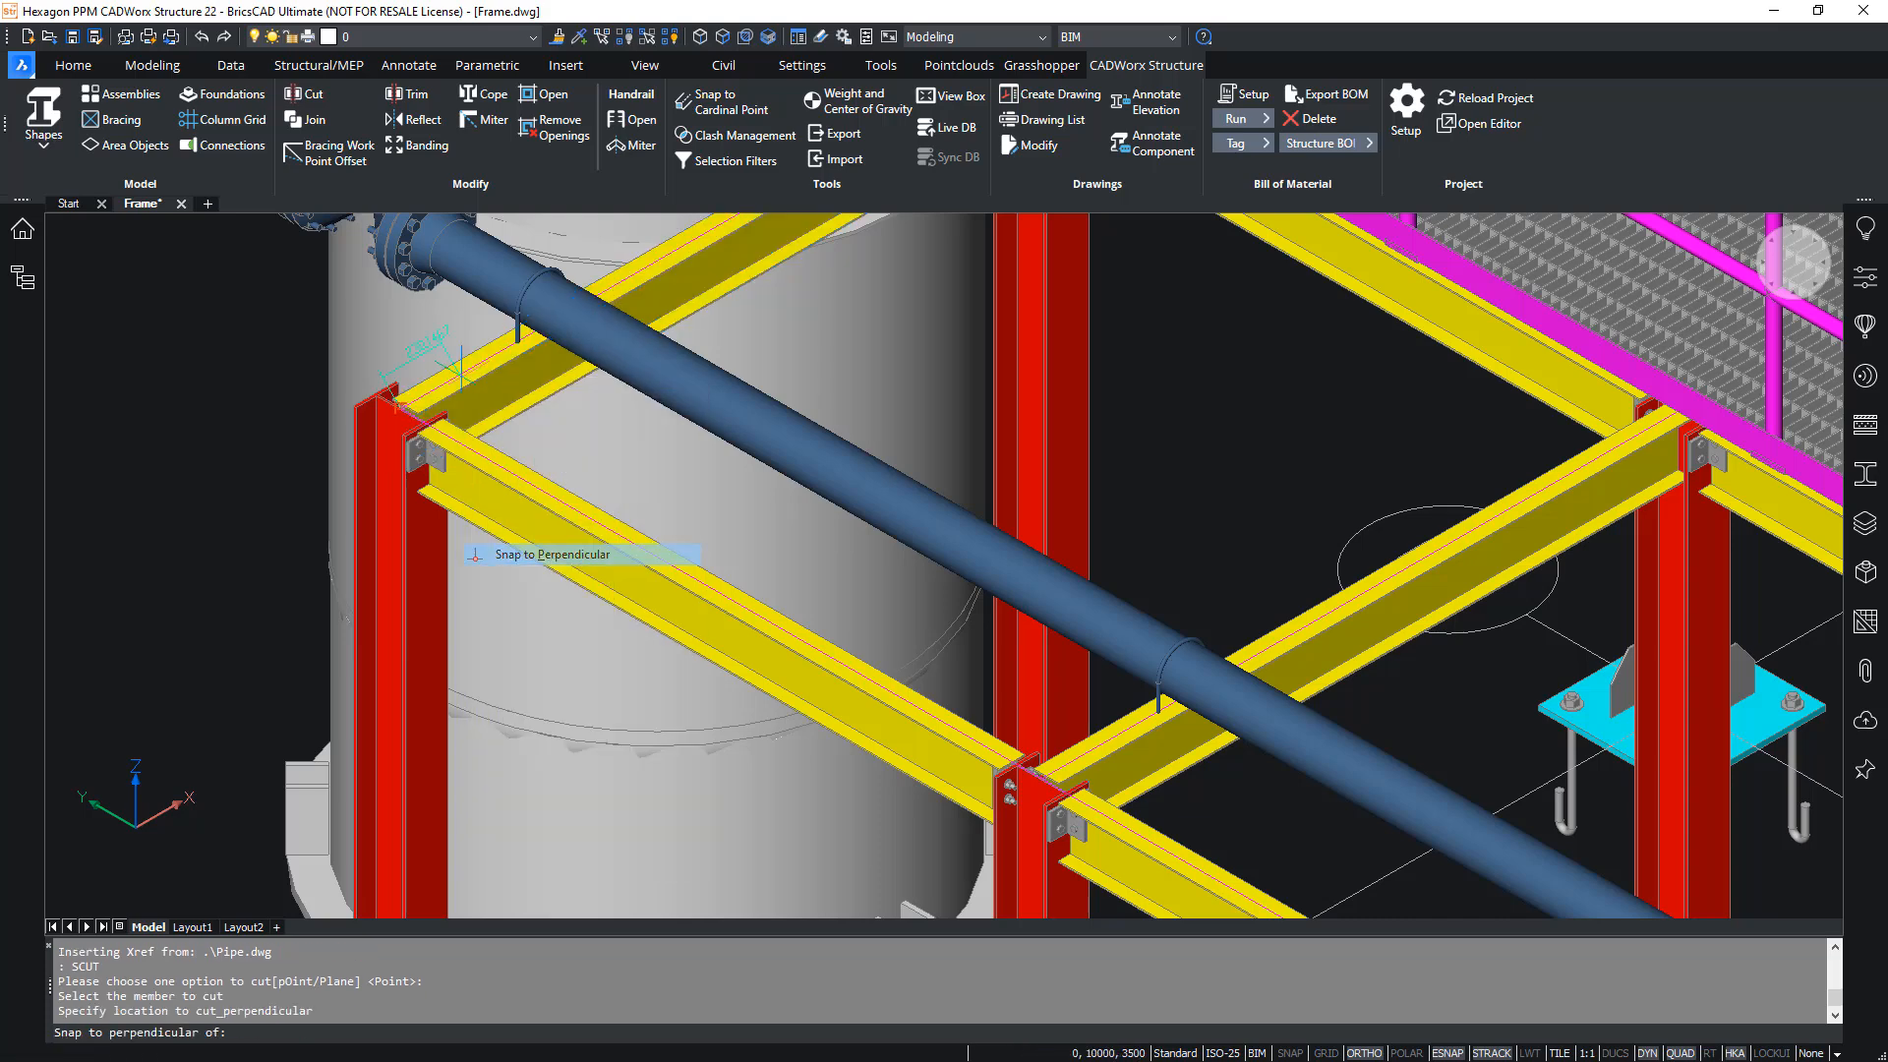
left_click(539, 297)
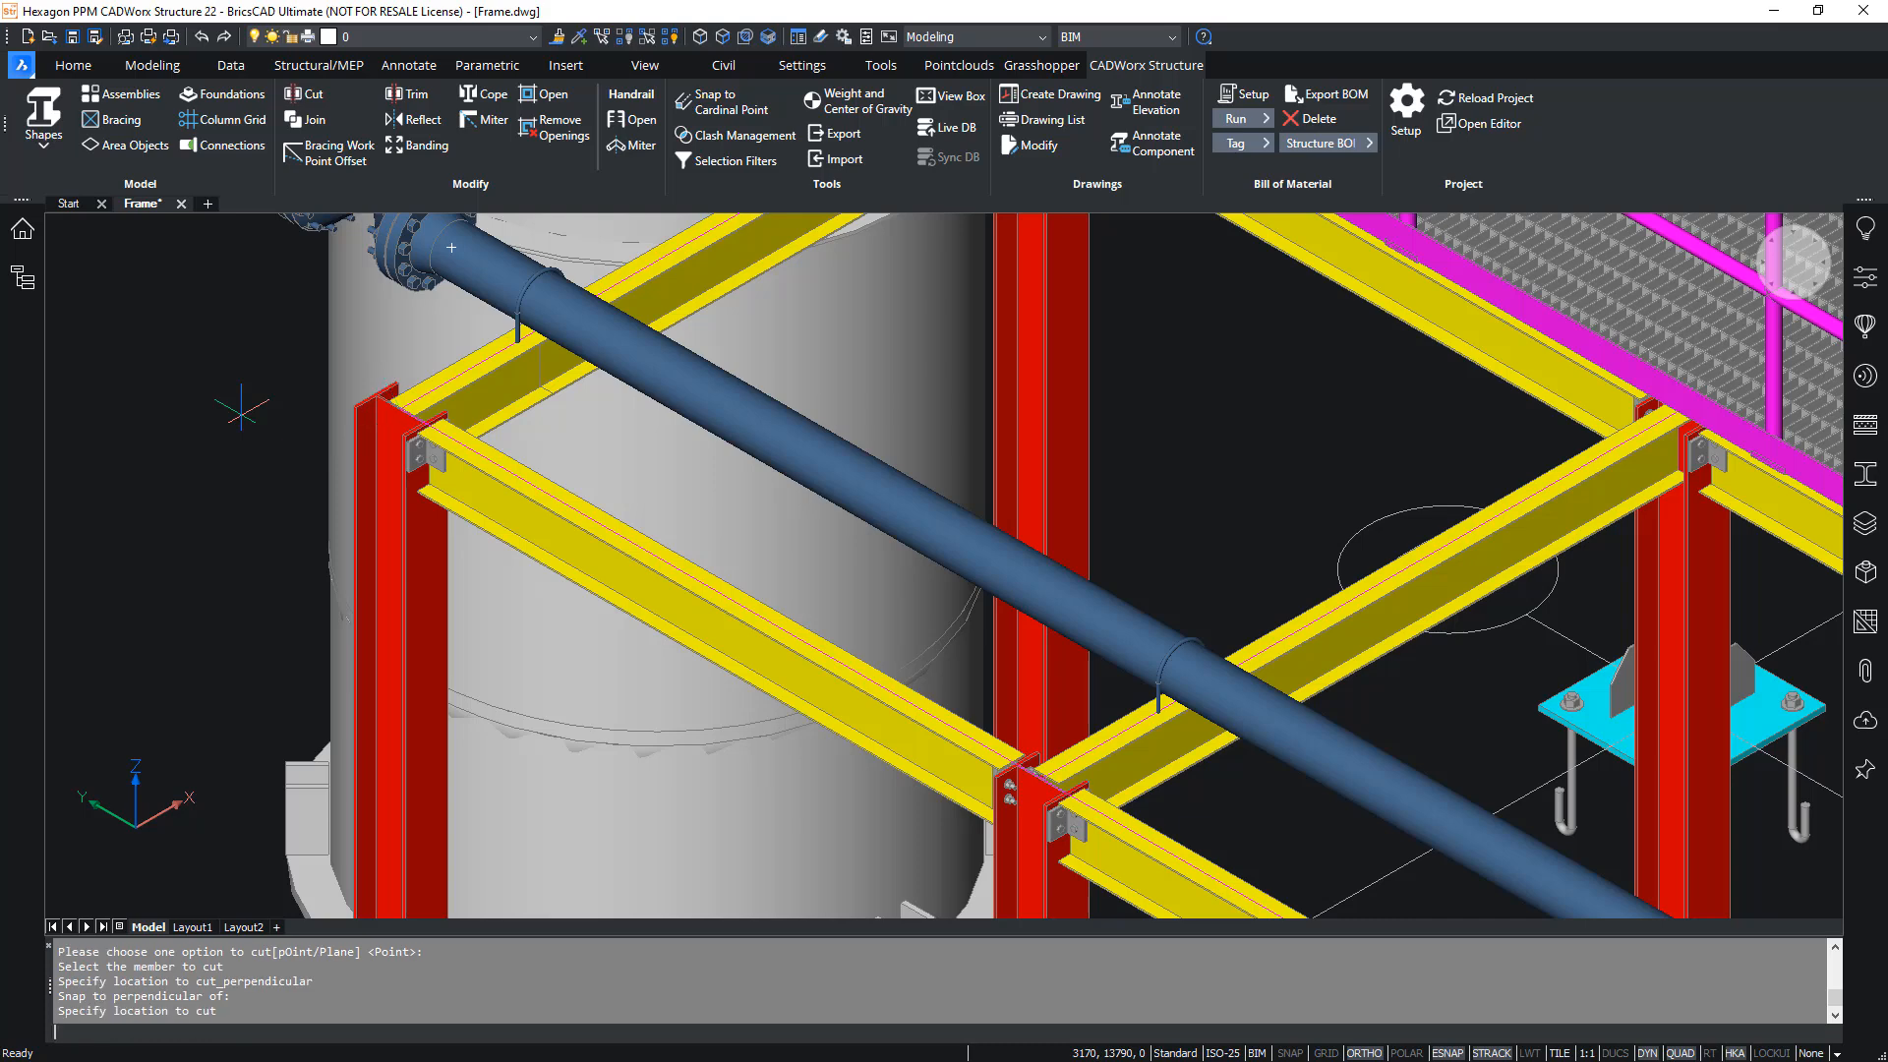
middle_click_drag(695, 292, 740, 440)
left_click(740, 440)
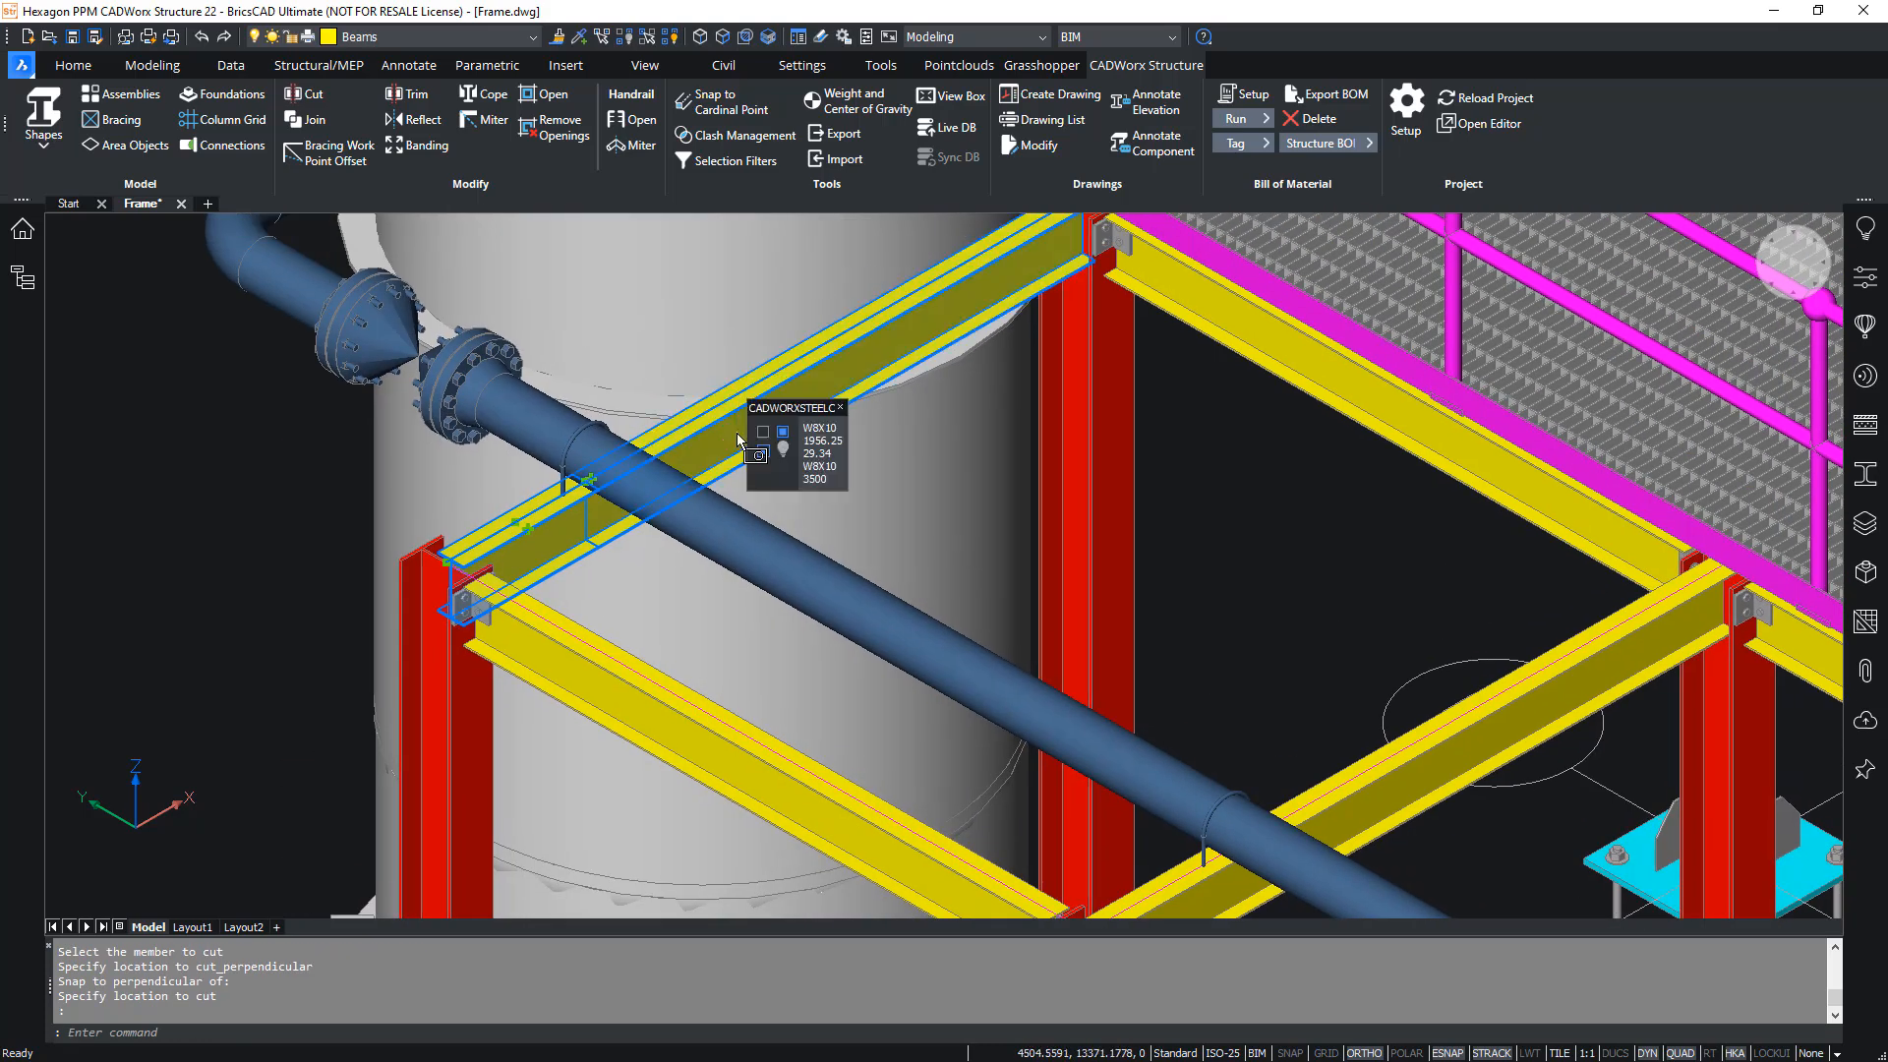
key("Escape")
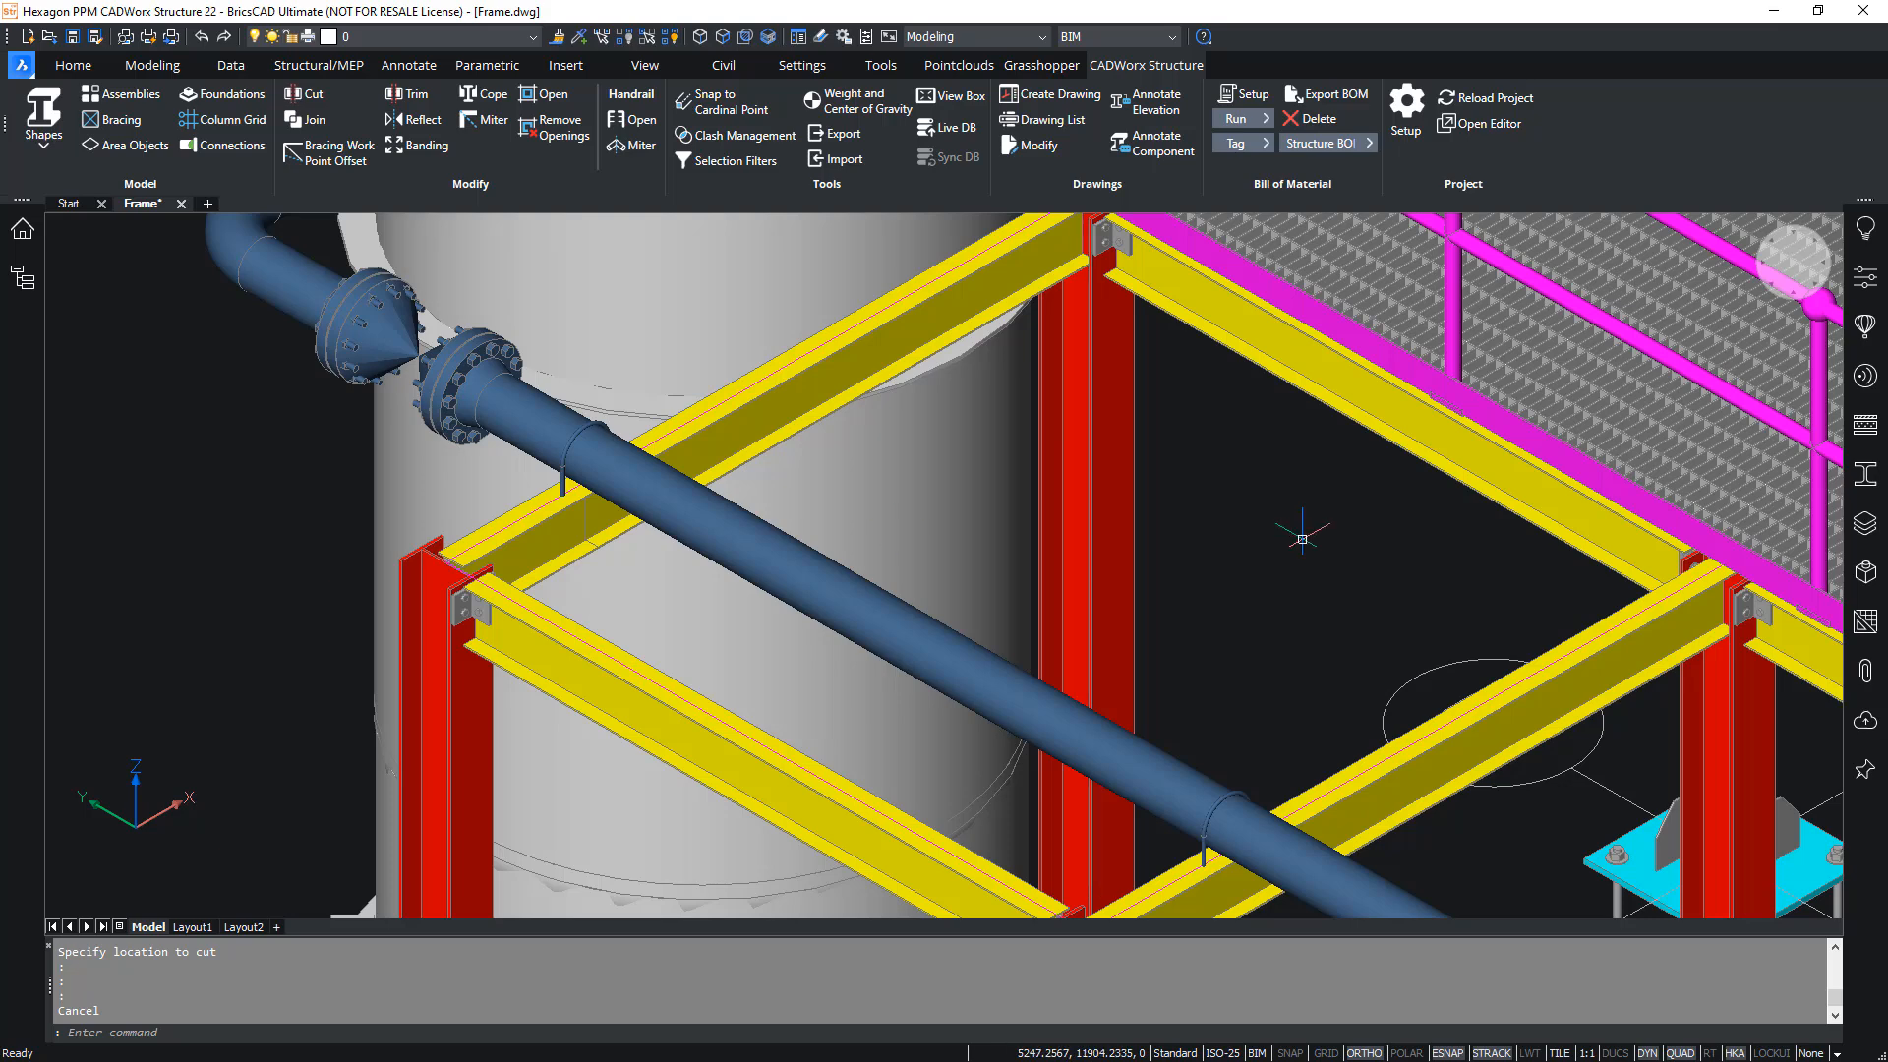
- Try to cut the second crossbeam from the vessel at a point perpendicular to its pipe support, and undo the cut
middle_click_drag(1302, 539, 1155, 381)
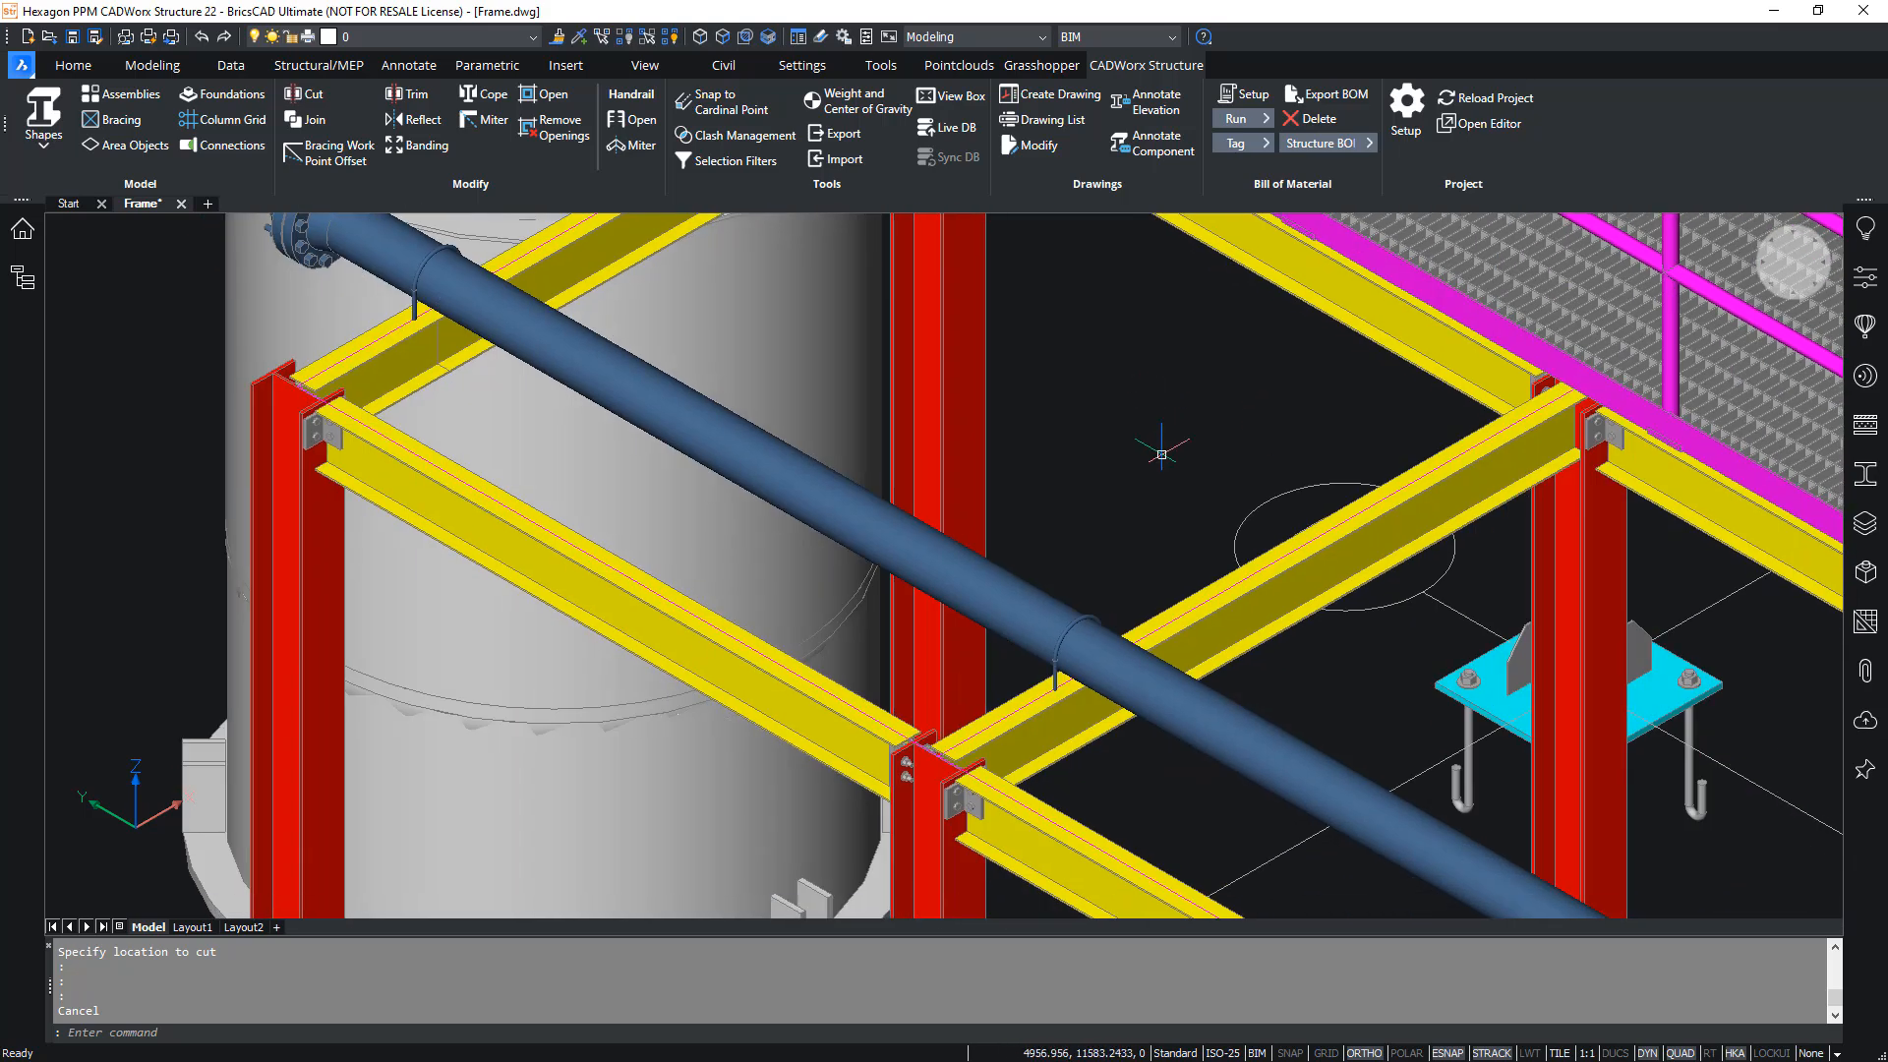
left_click(318, 100)
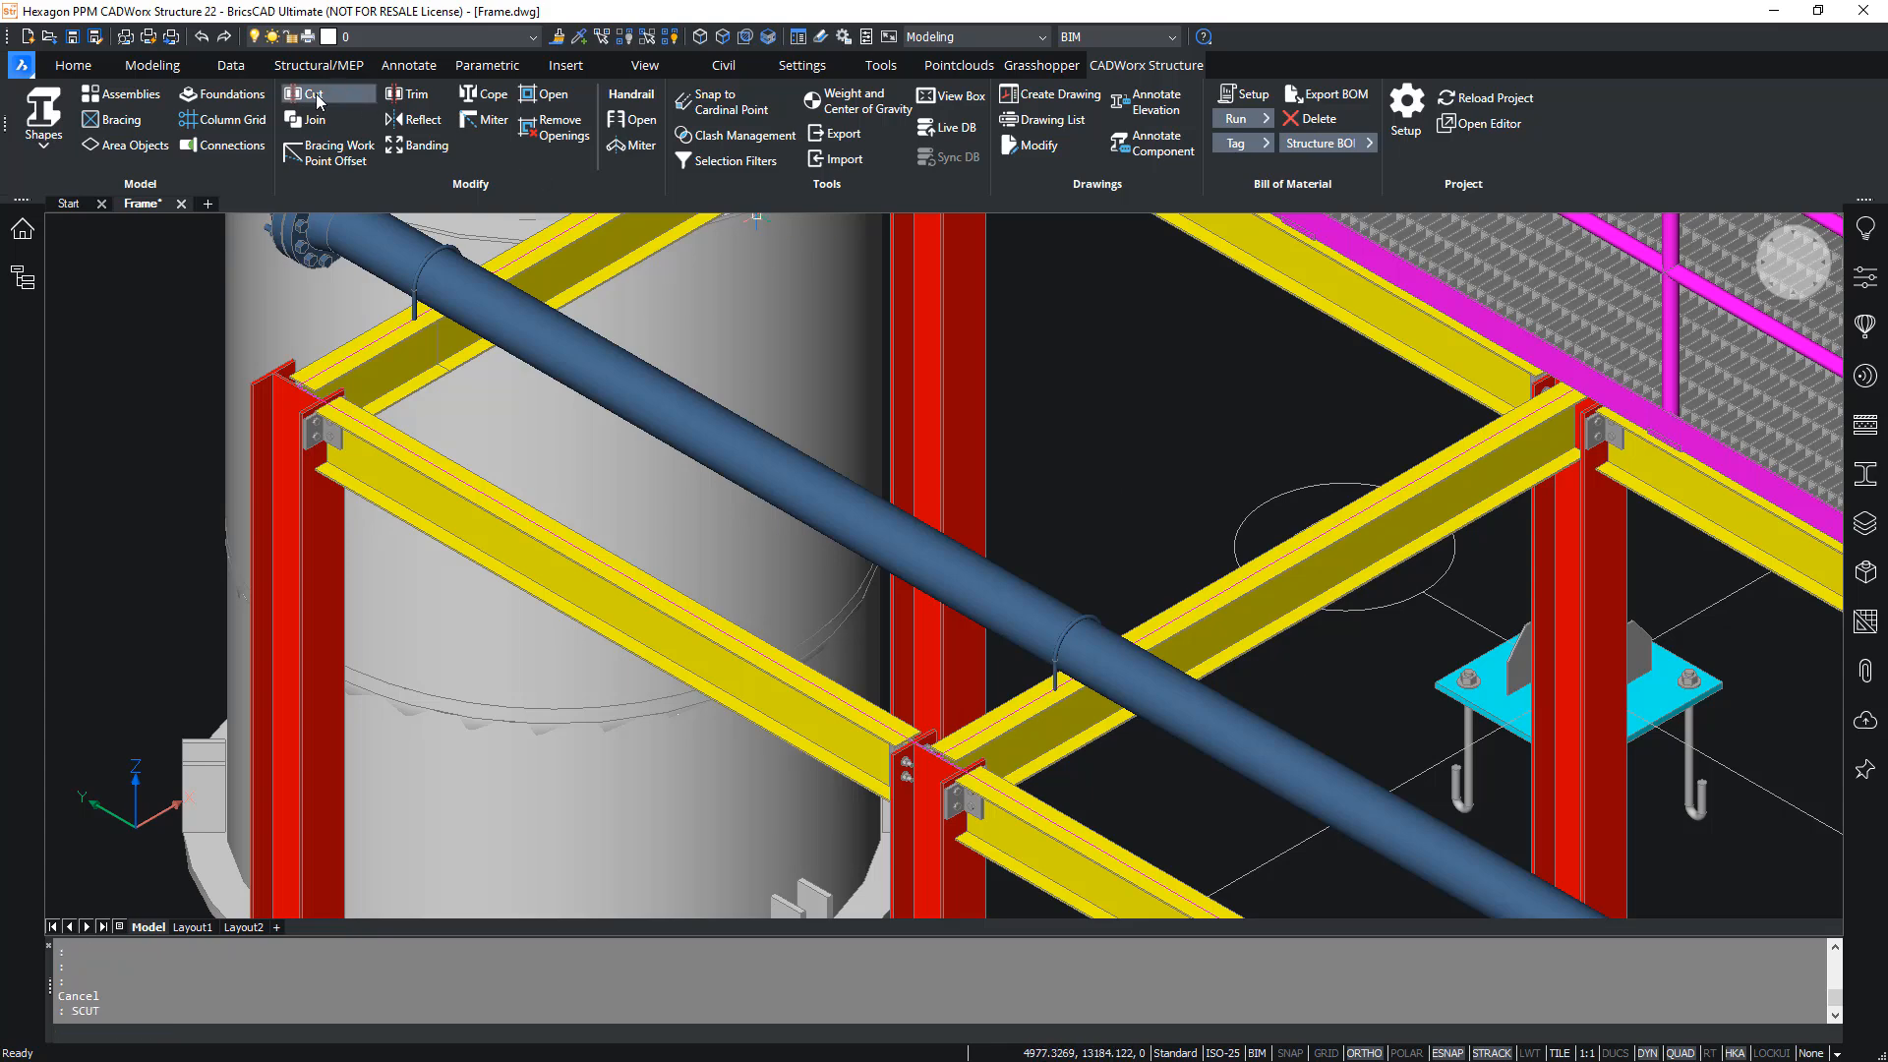
key("Return")
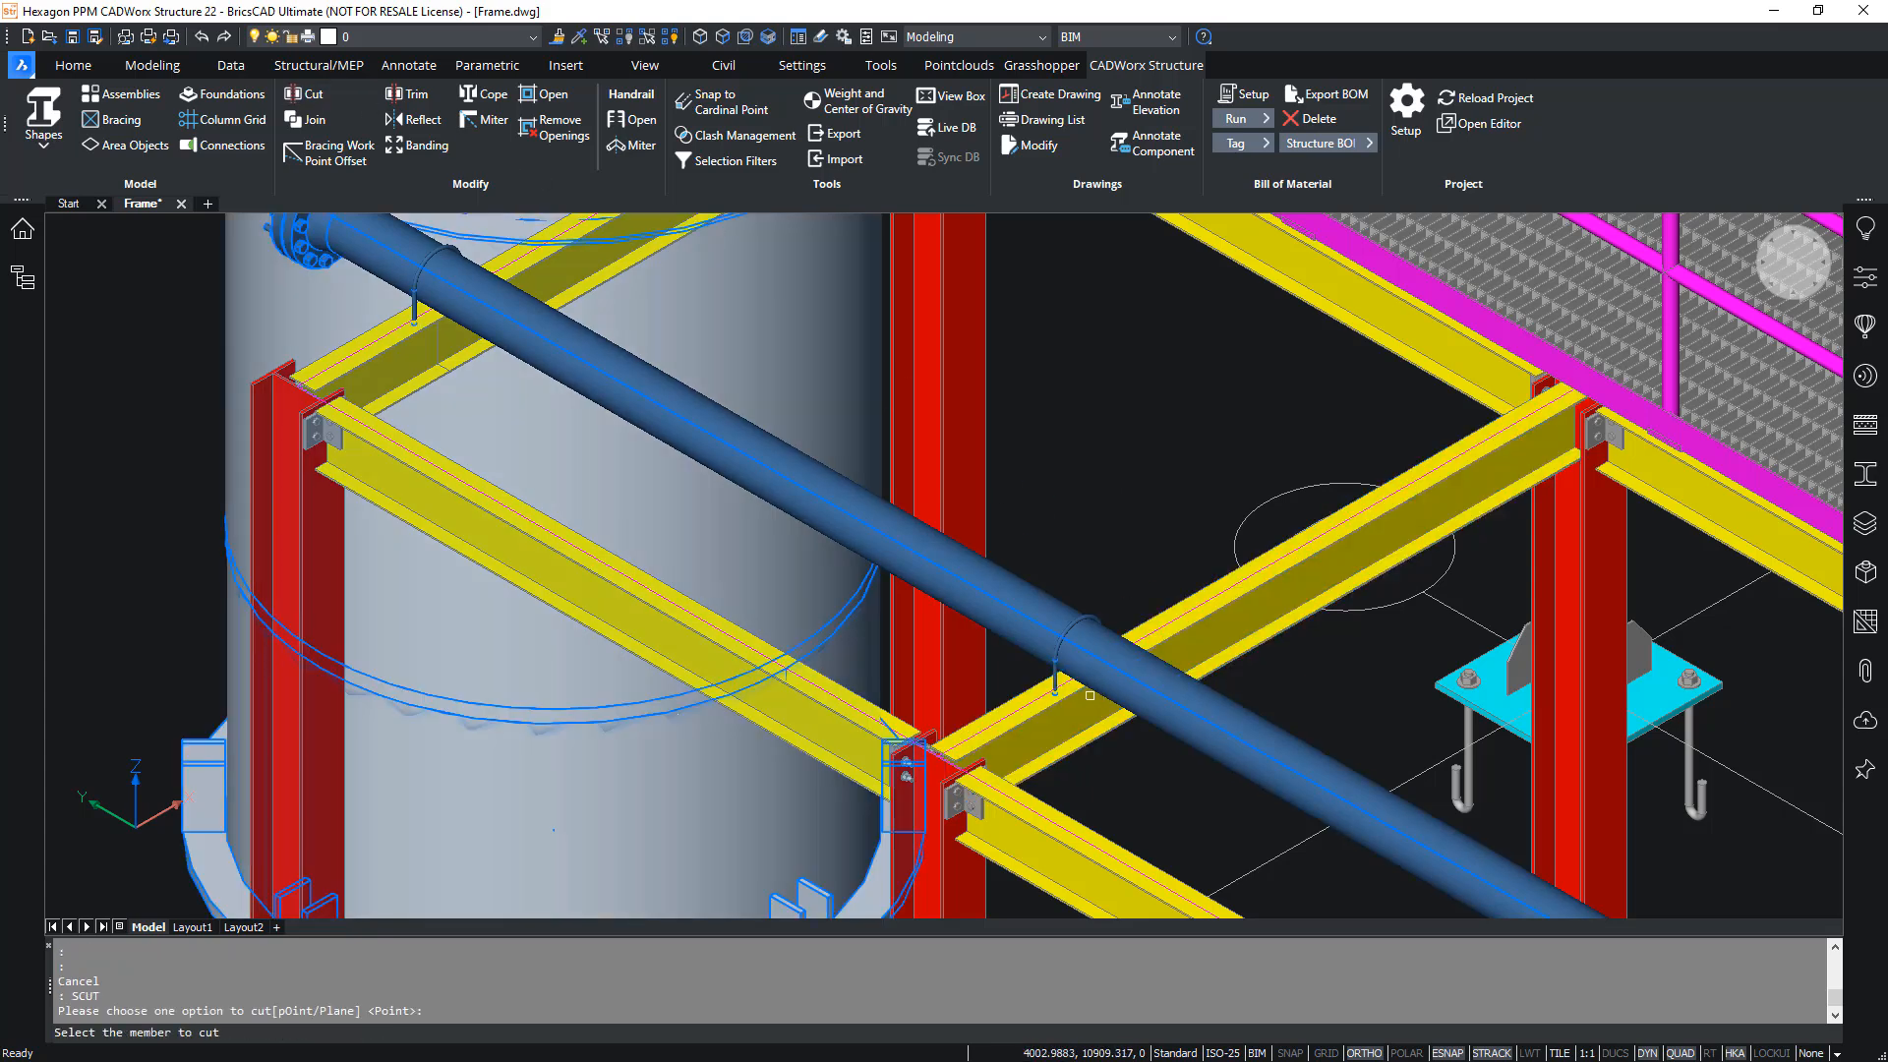
left_click(1072, 728)
right_click(1101, 568, "shift")
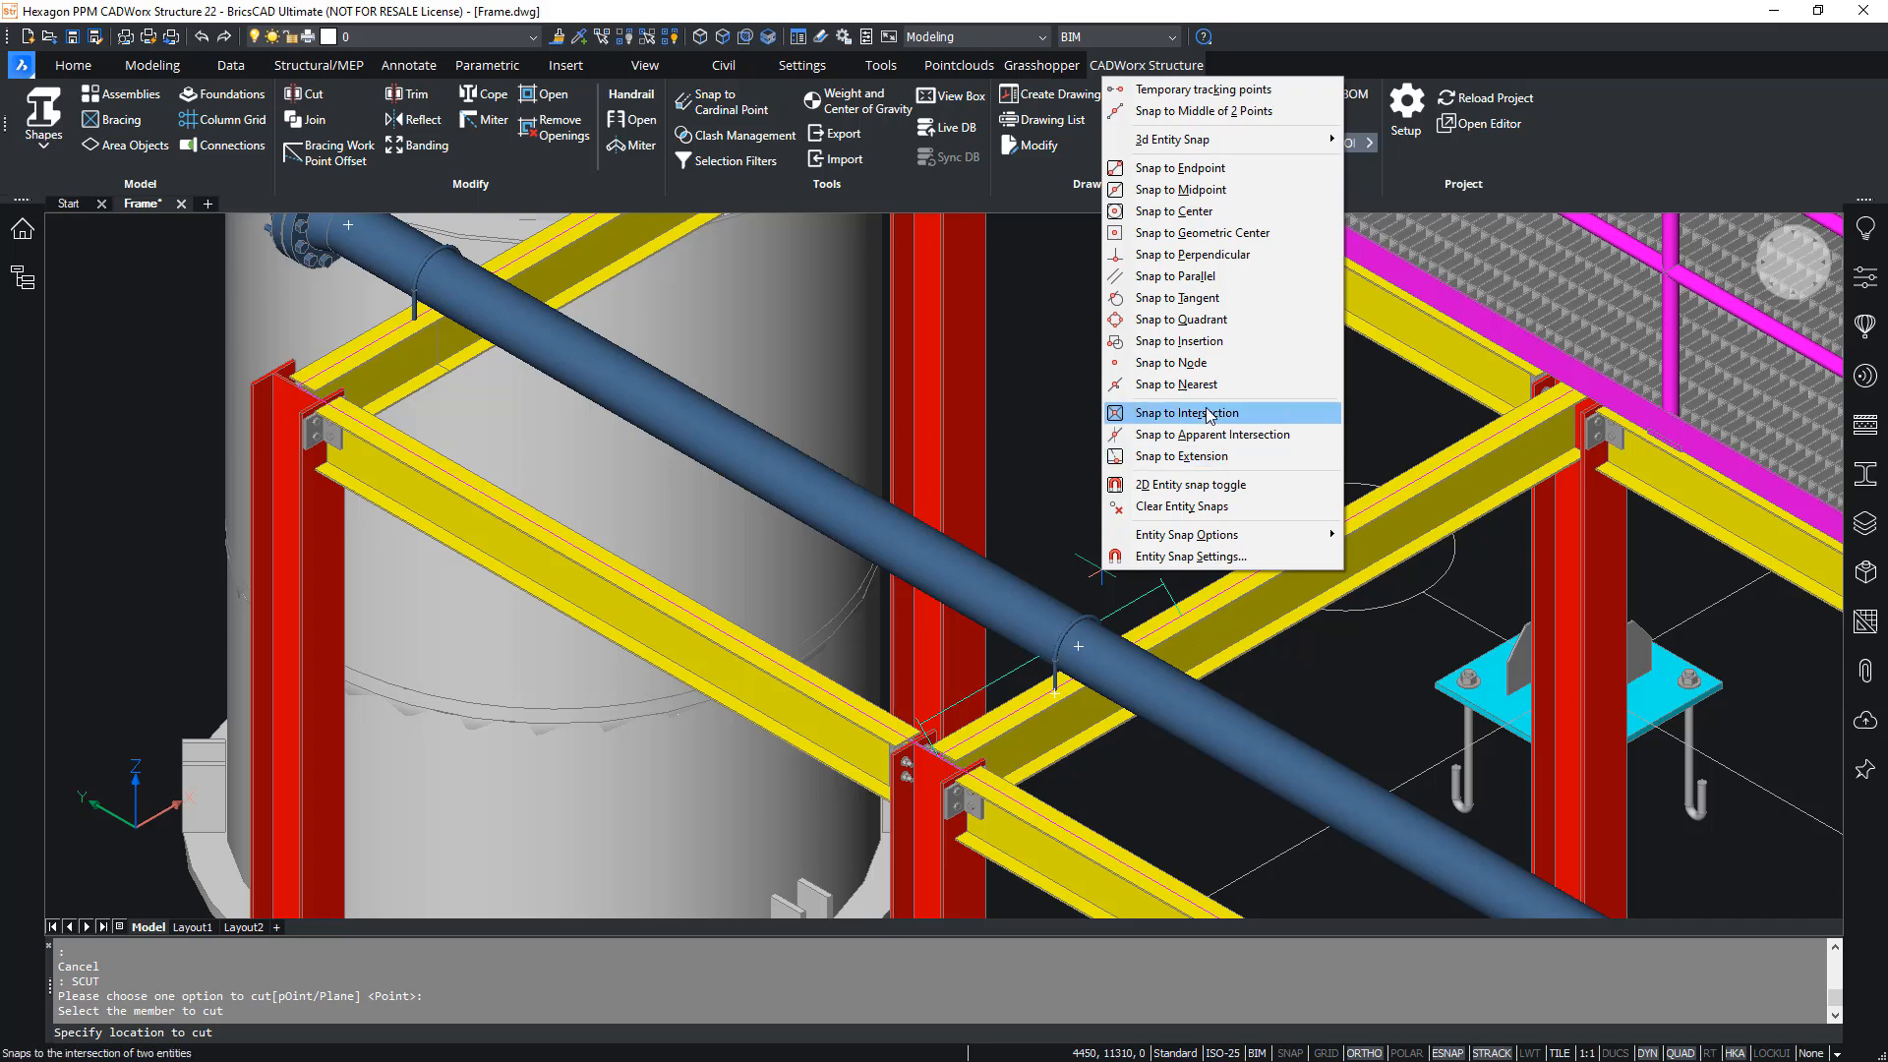
left_click(1207, 254)
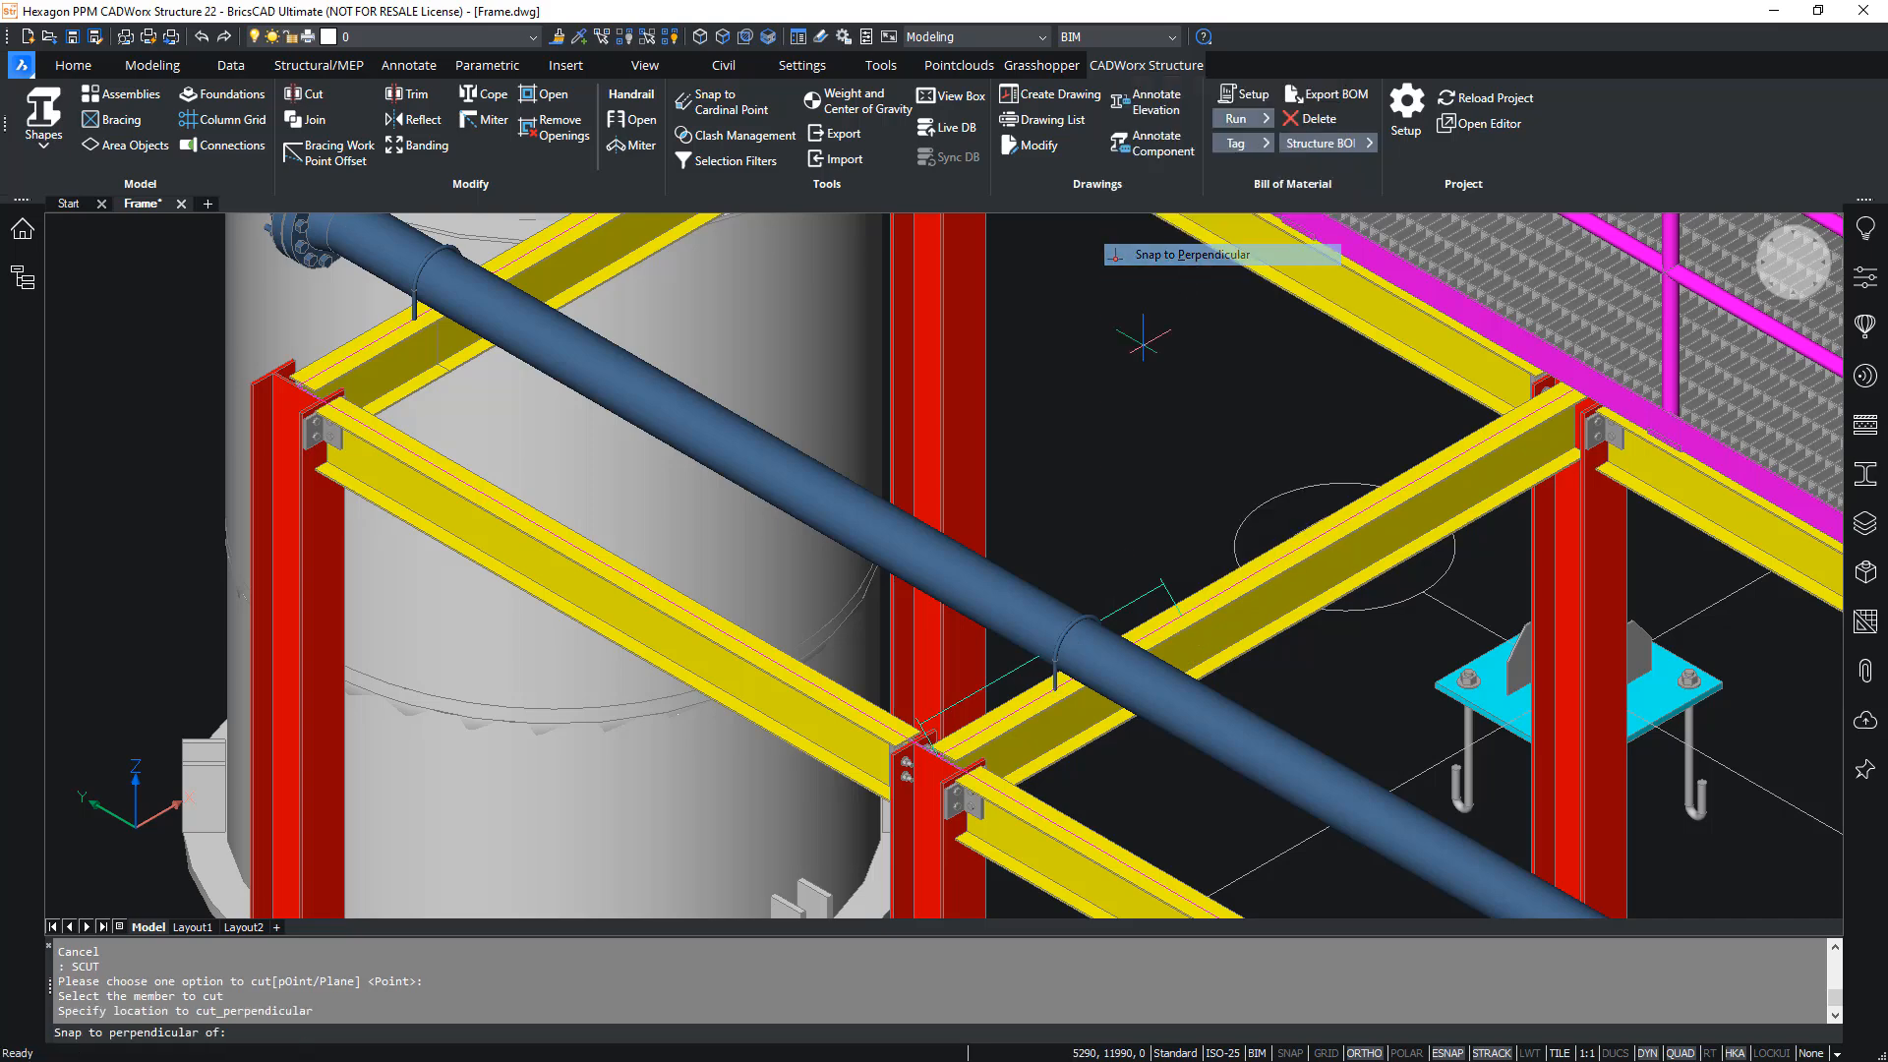
left_click(1099, 666)
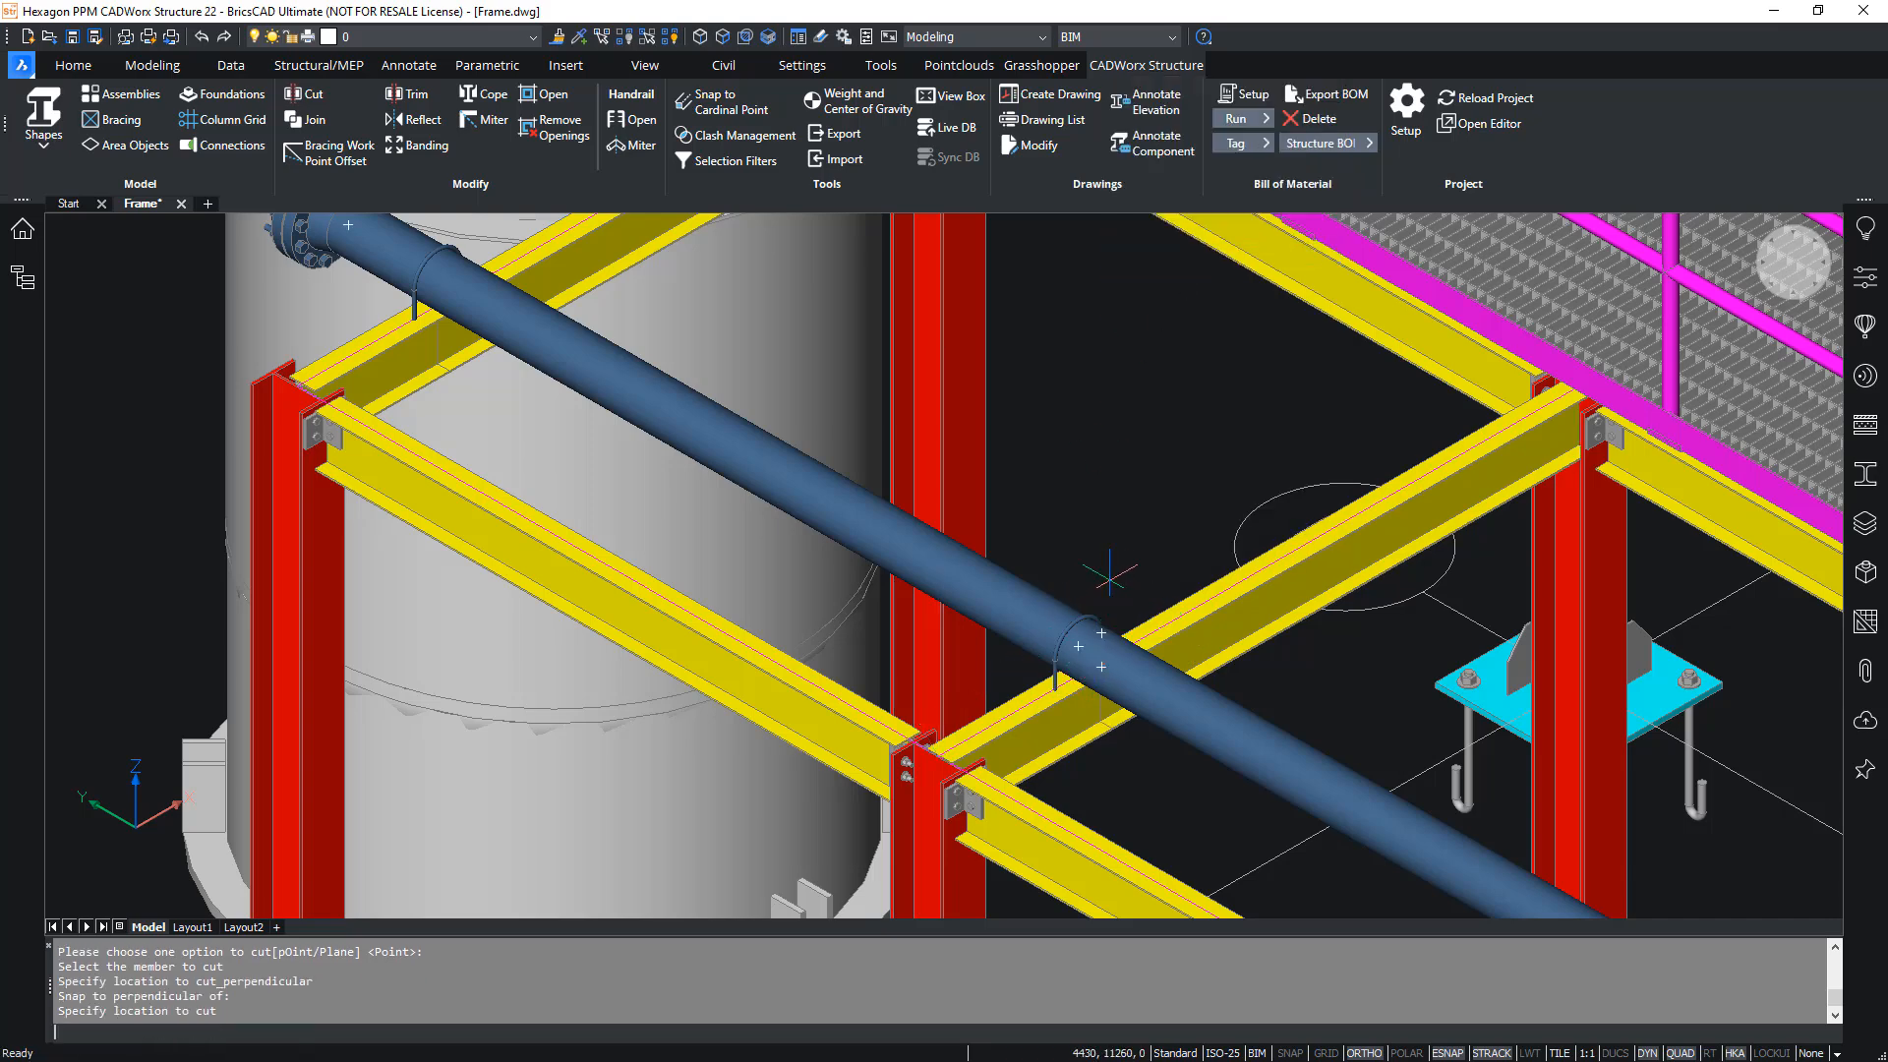
type("u")
key("Return")
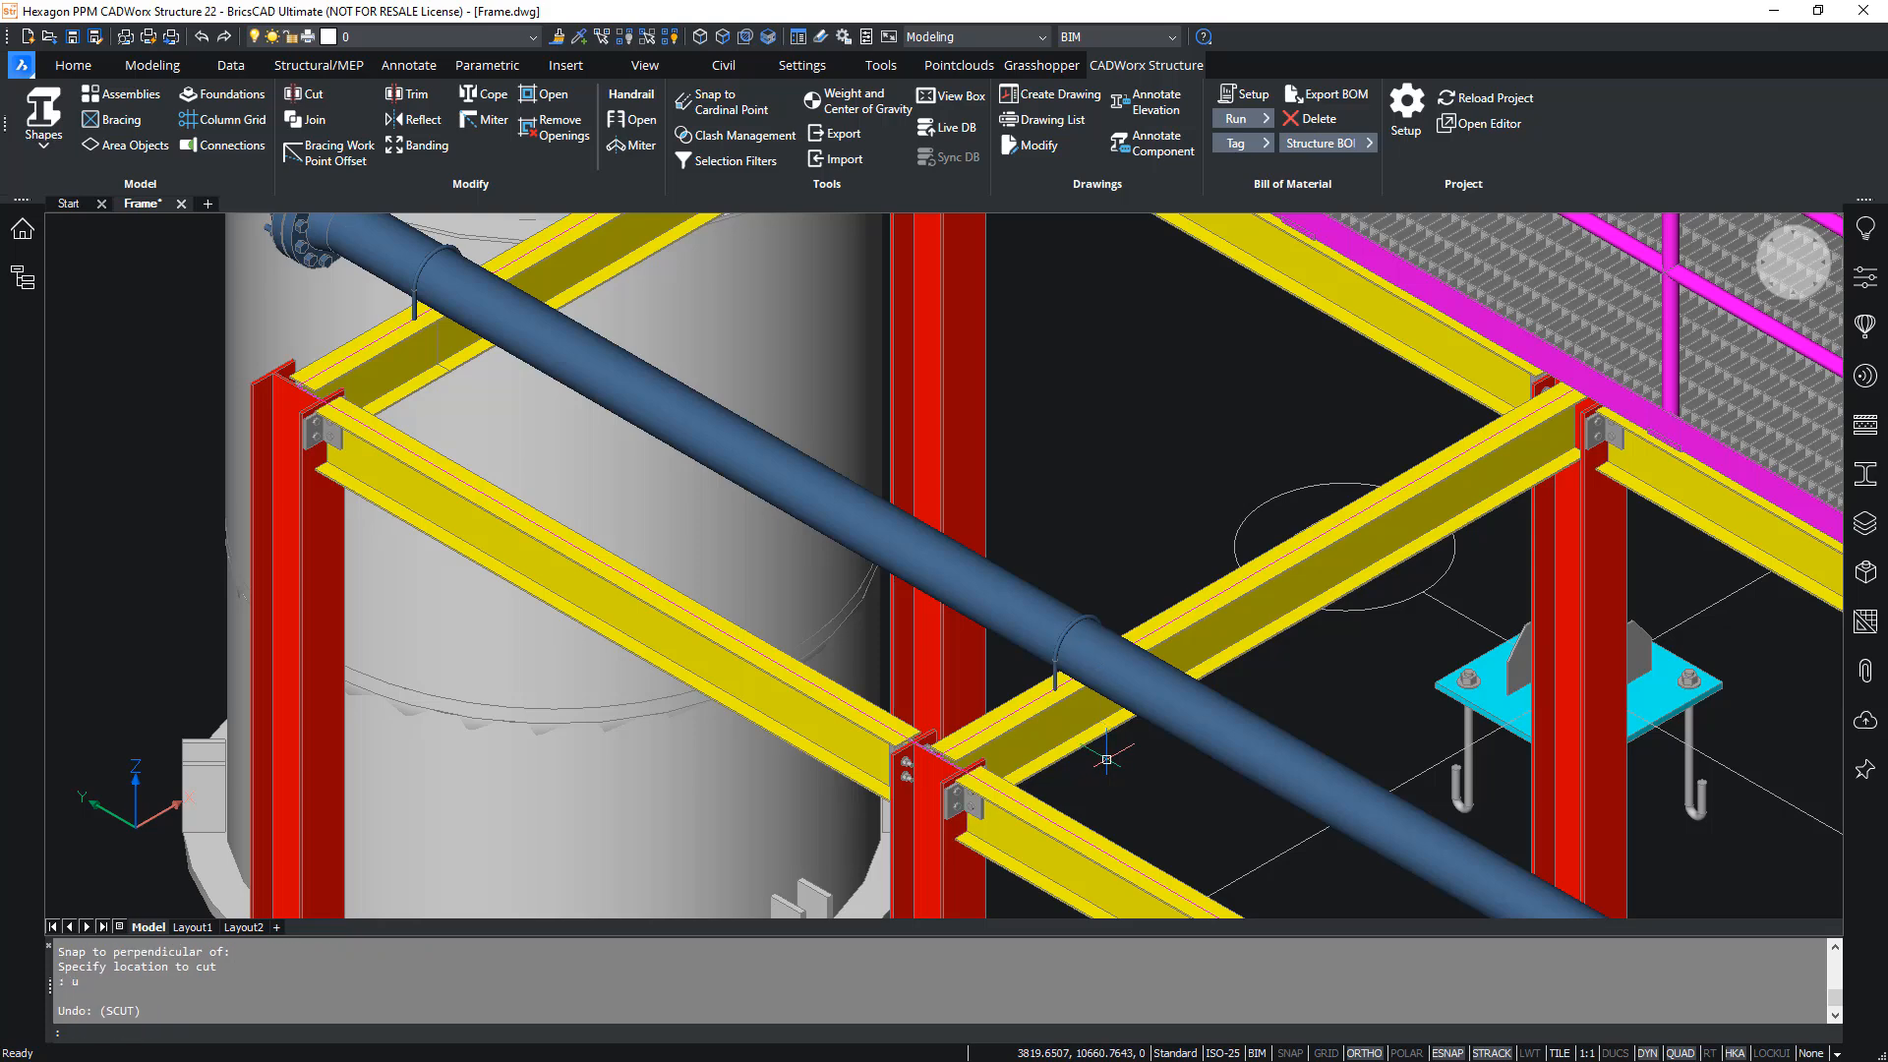
- Cut the second crossbeam from the vessel at its pipe support, using the Point option and a perpendicular snap
left_click(305, 93)
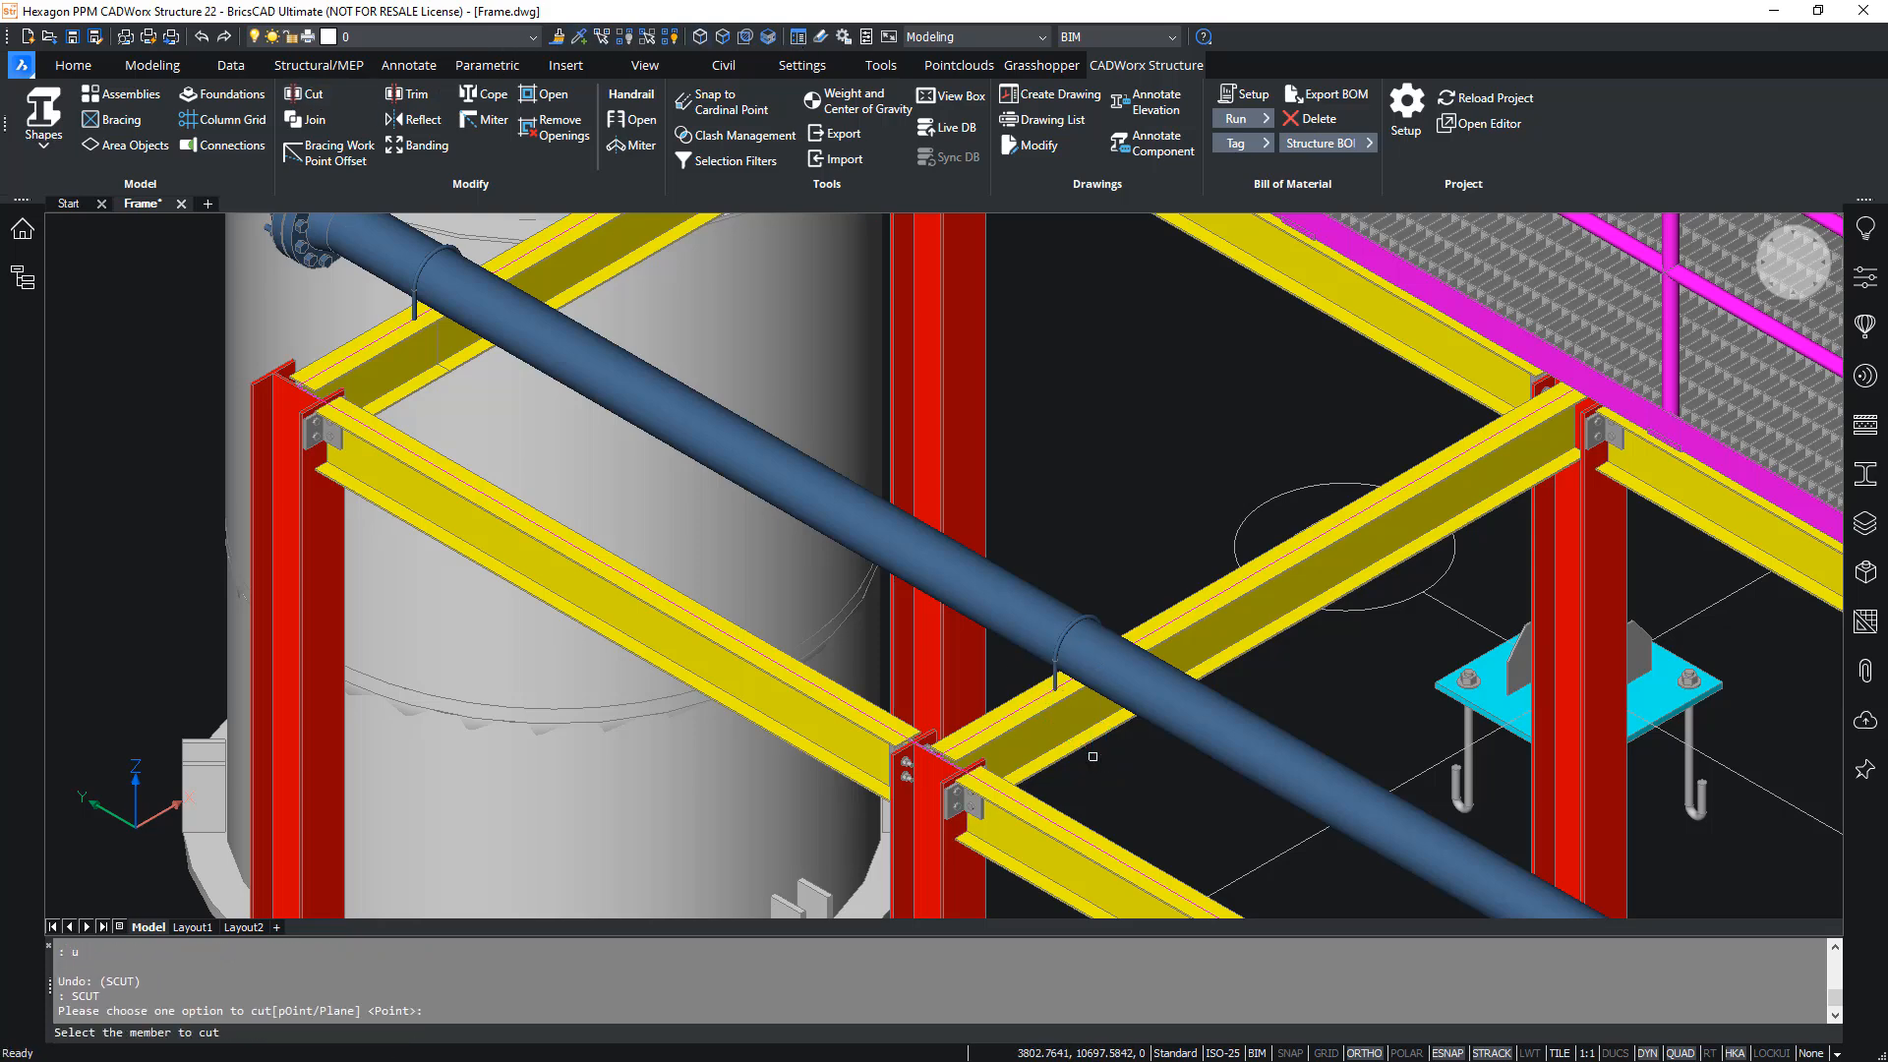
left_click(1046, 726)
right_click(1048, 724, "shift")
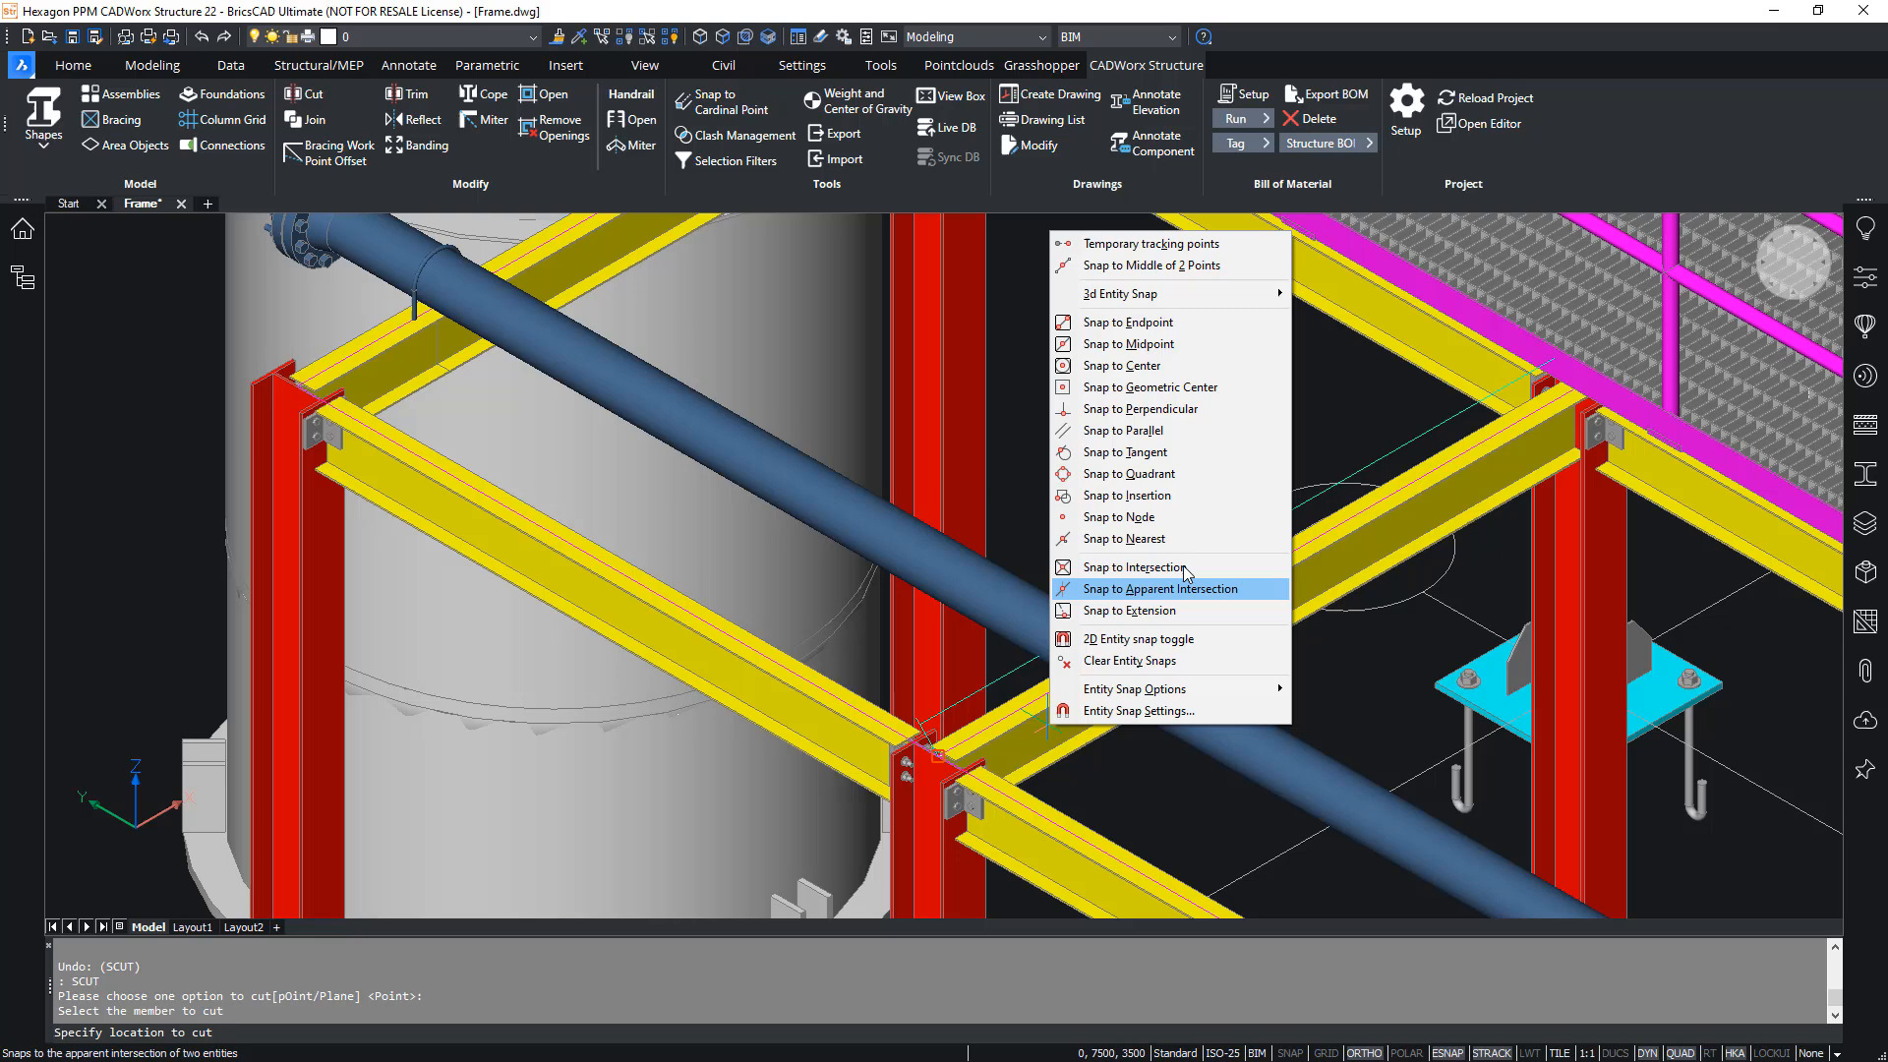
left_click(1160, 408)
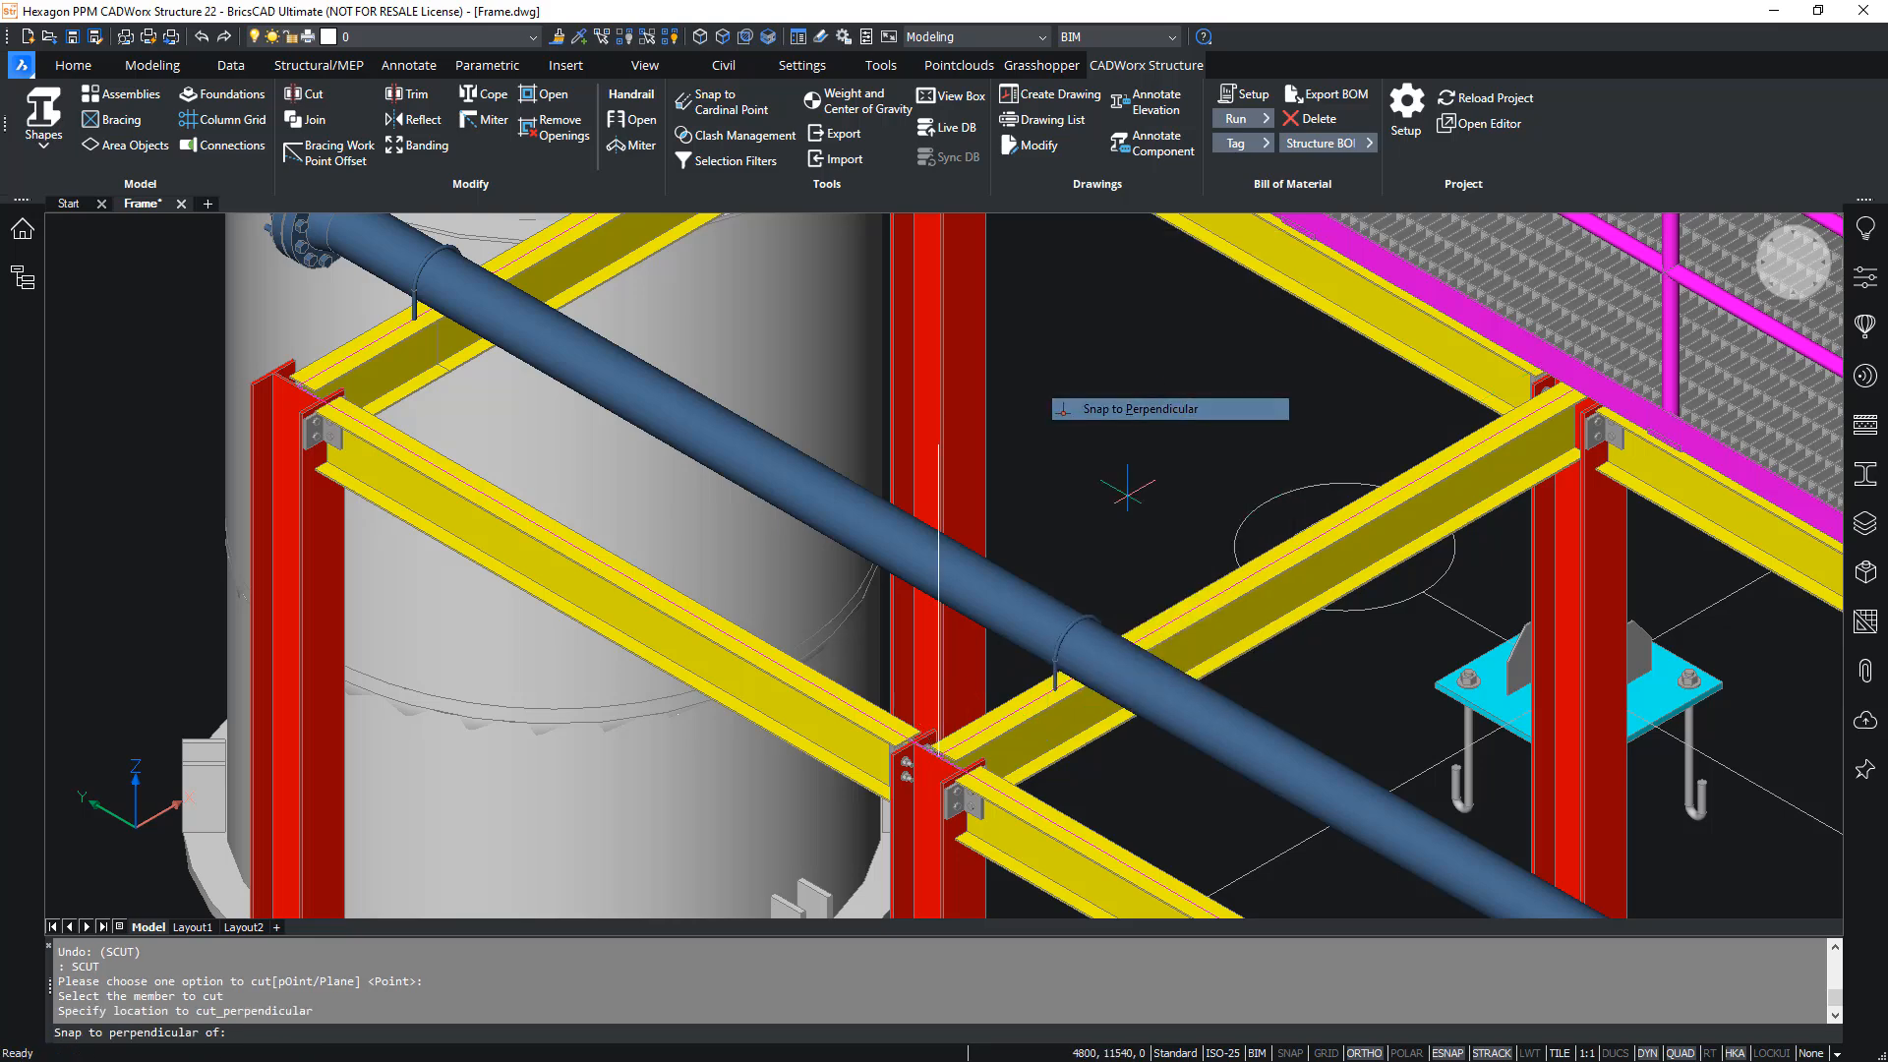
left_click(1080, 647)
- Cut the third crossbeam from the vessel at its pipe support, using the Point option and a perpendicular snap
middle_click_drag(1208, 827, 861, 576)
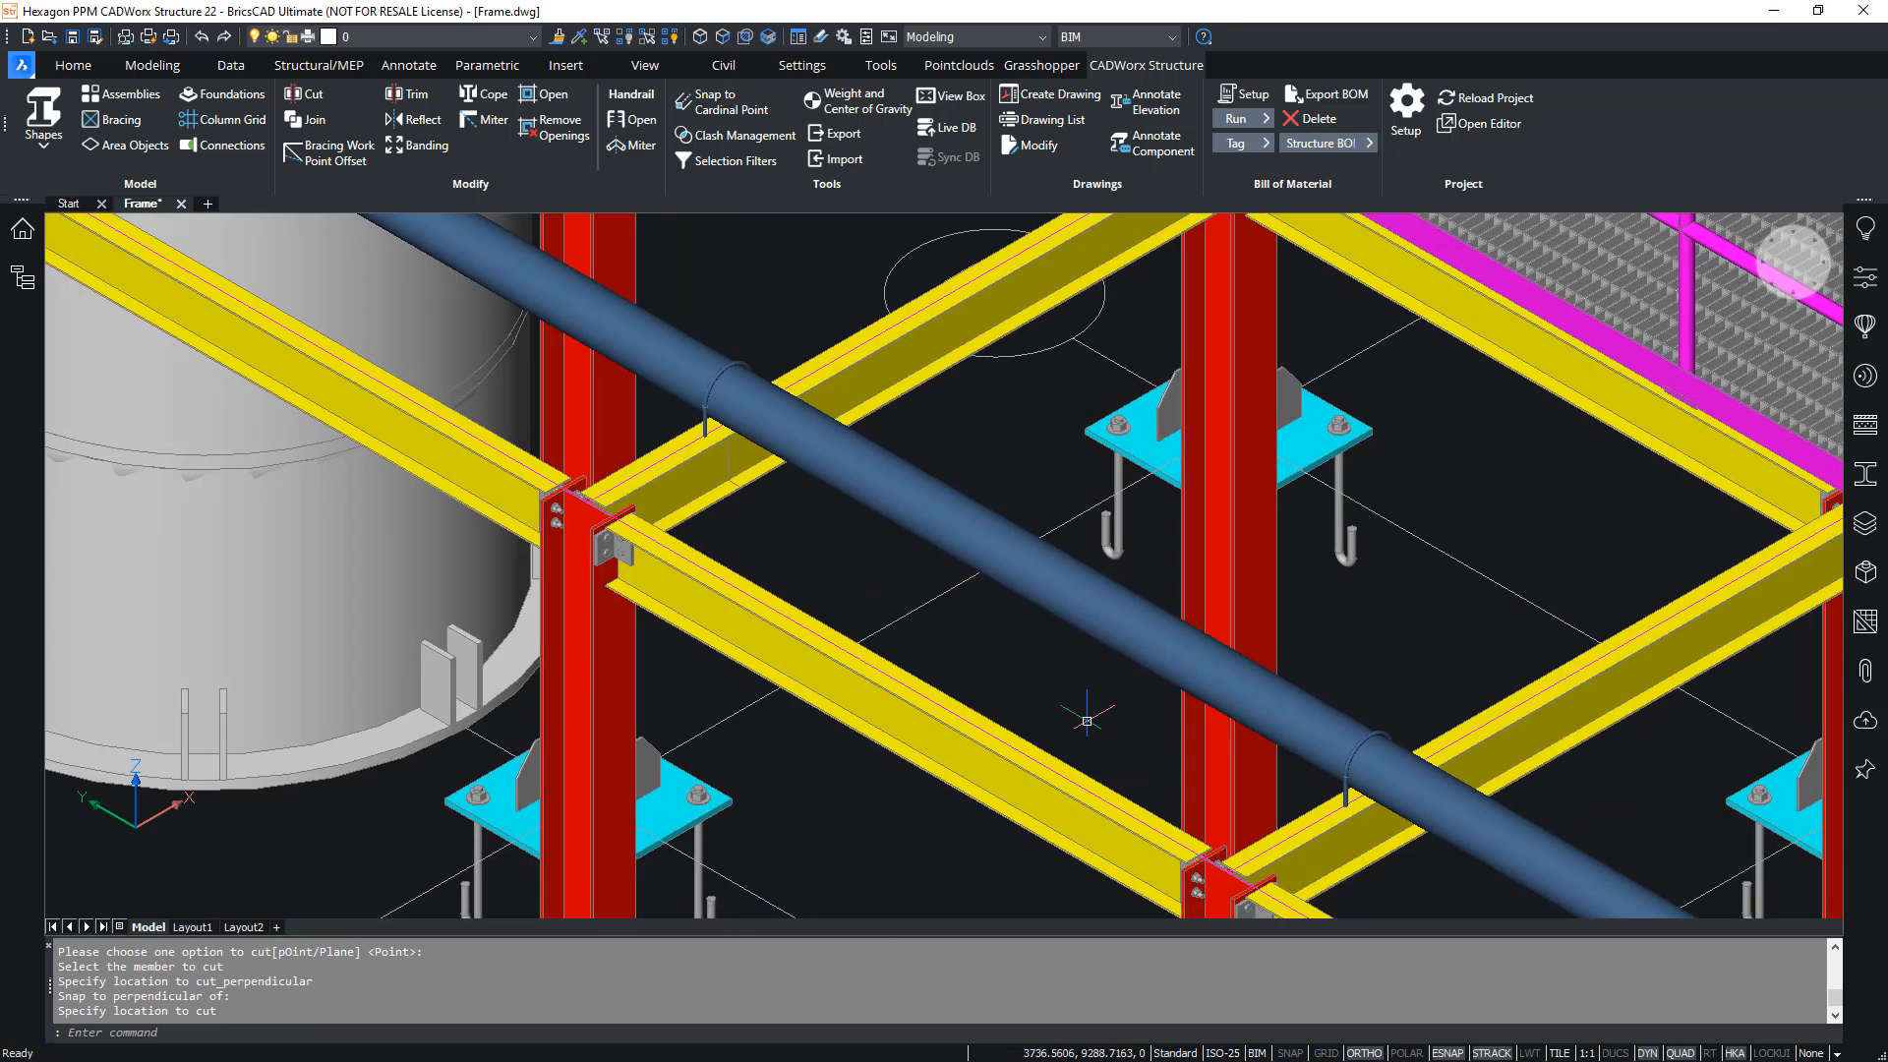
key("Return")
left_click(1309, 824)
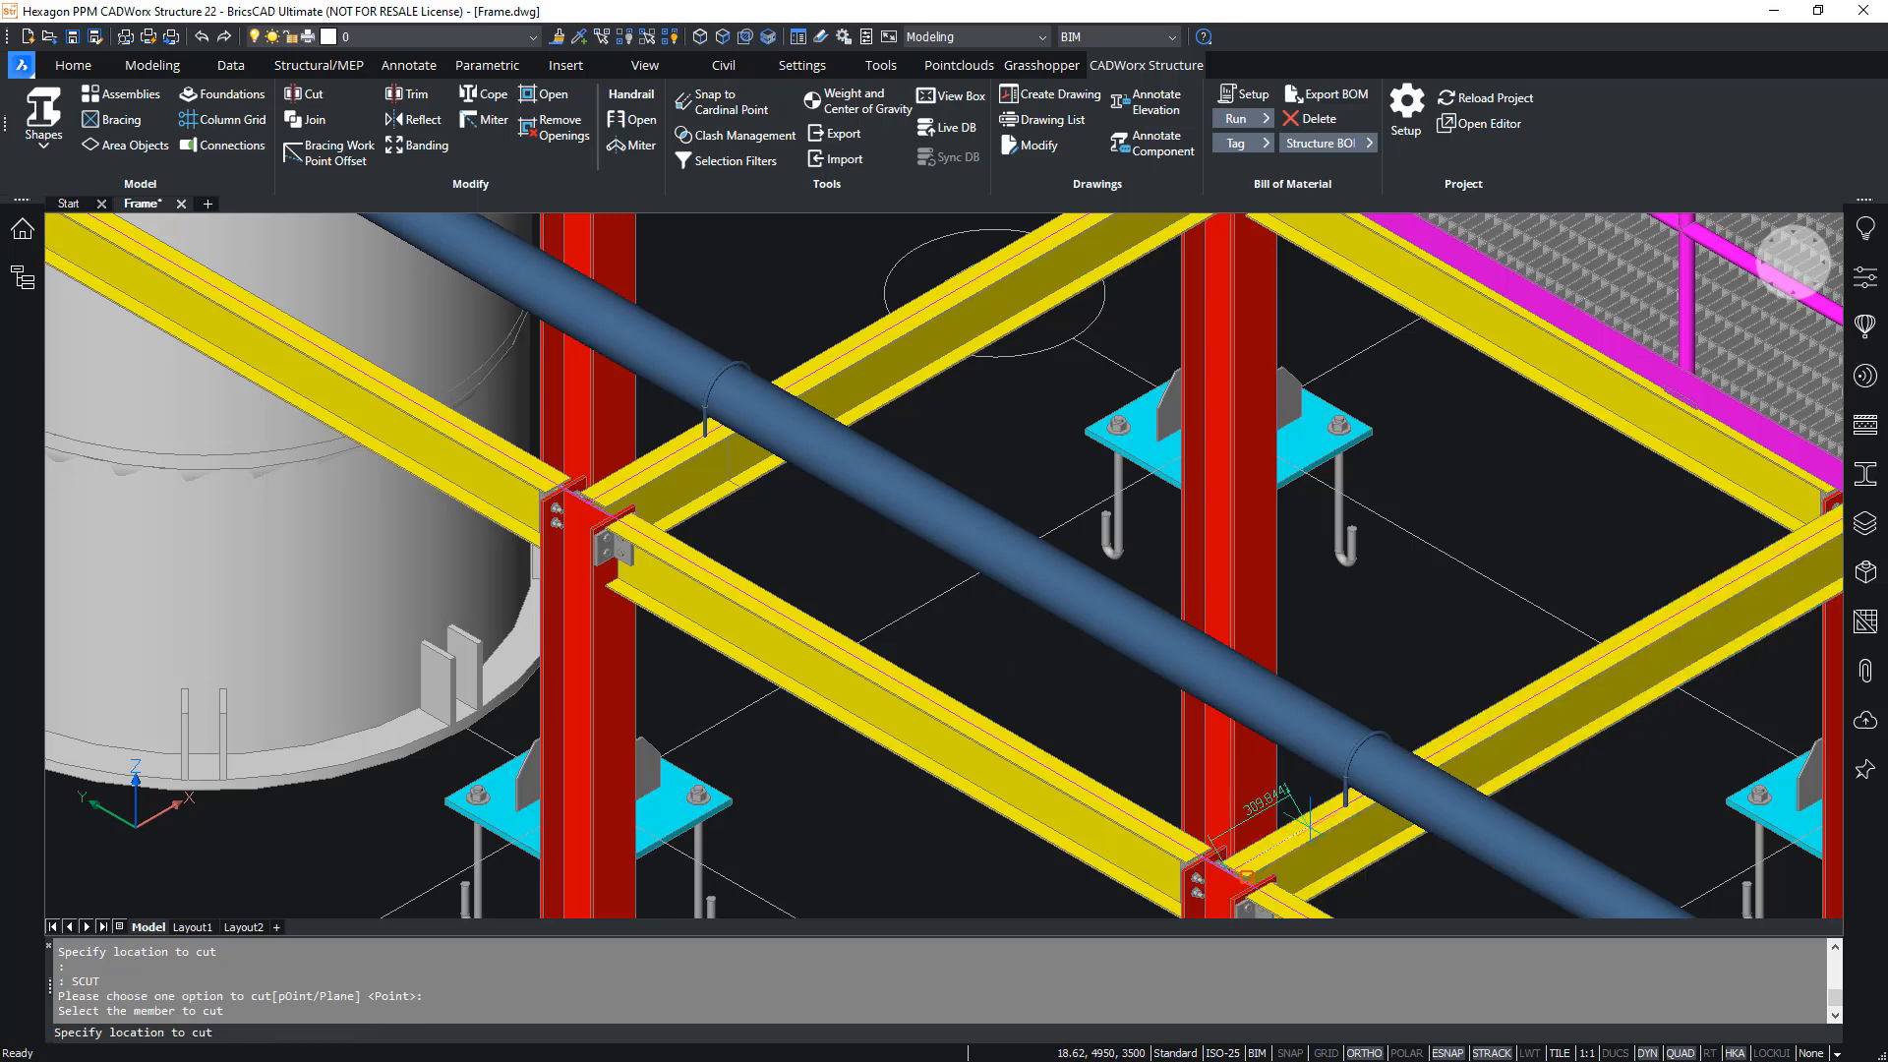
middle_click_drag(1309, 825, 887, 529)
right_click(977, 565, "shift")
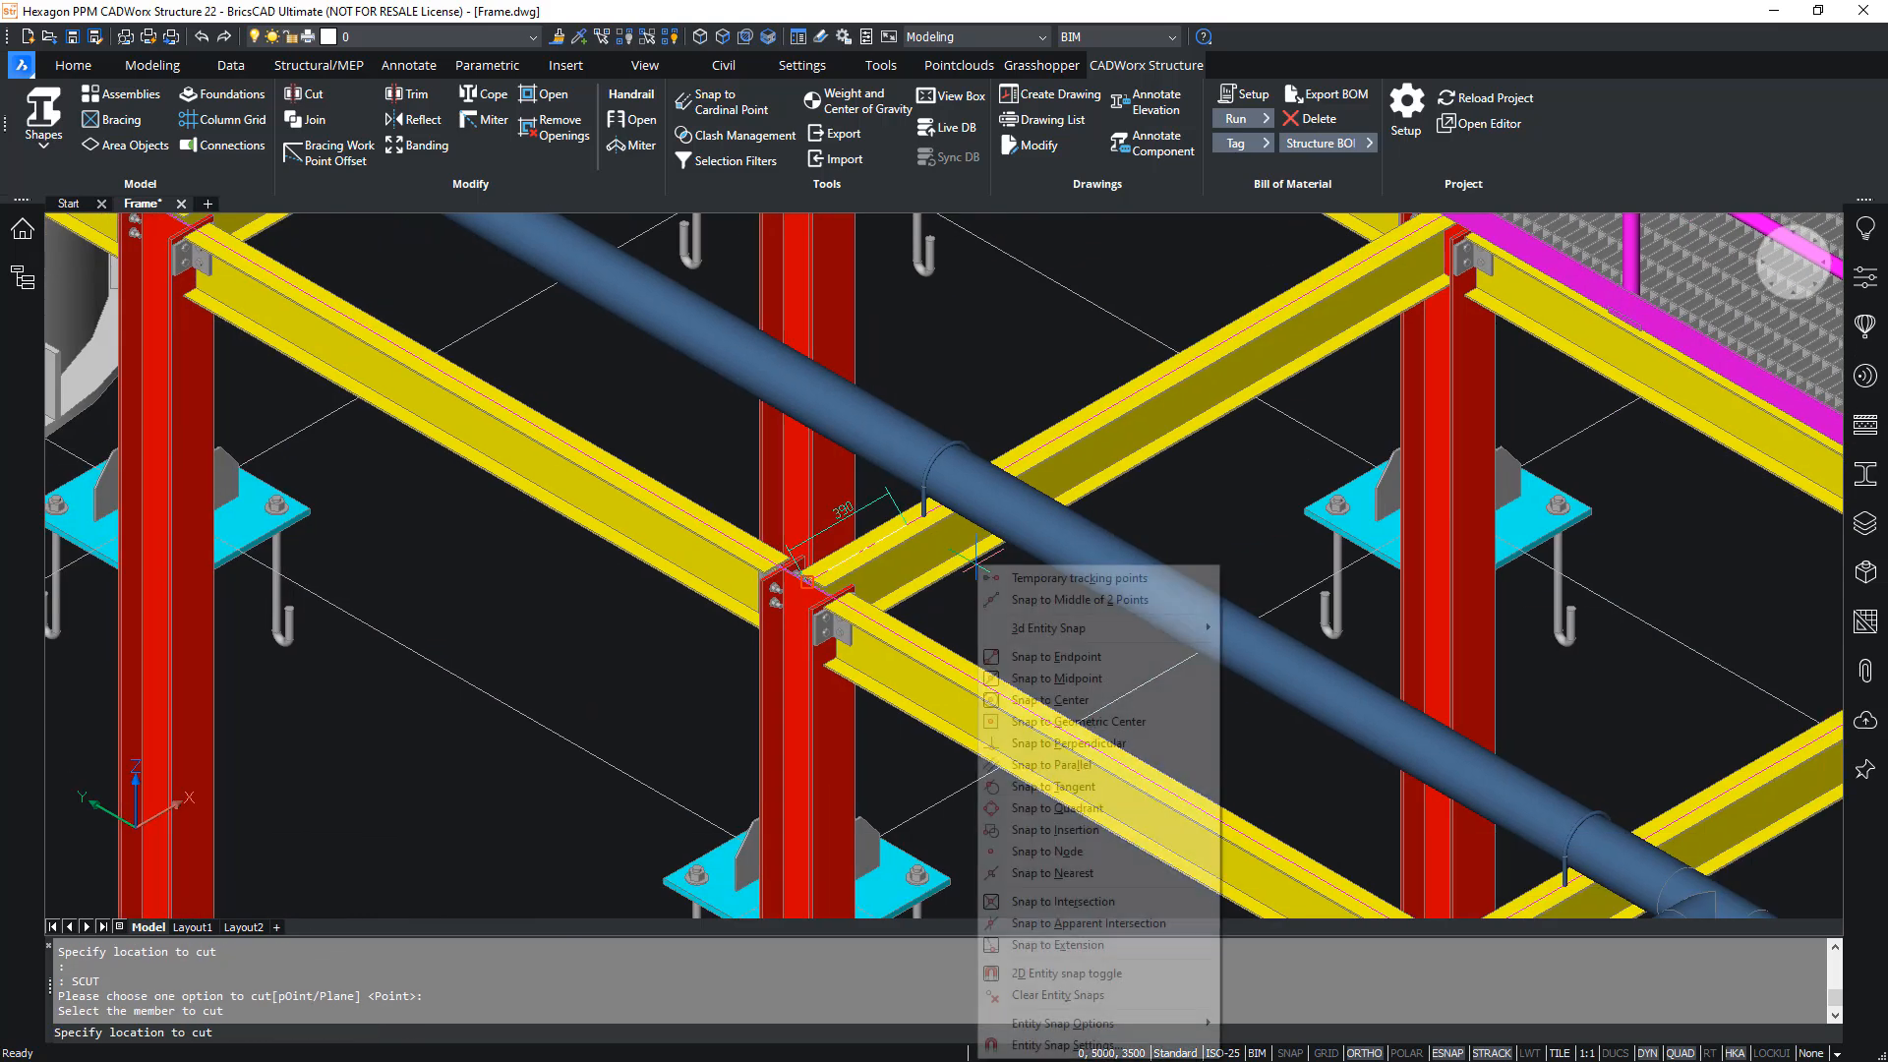
left_click(1085, 744)
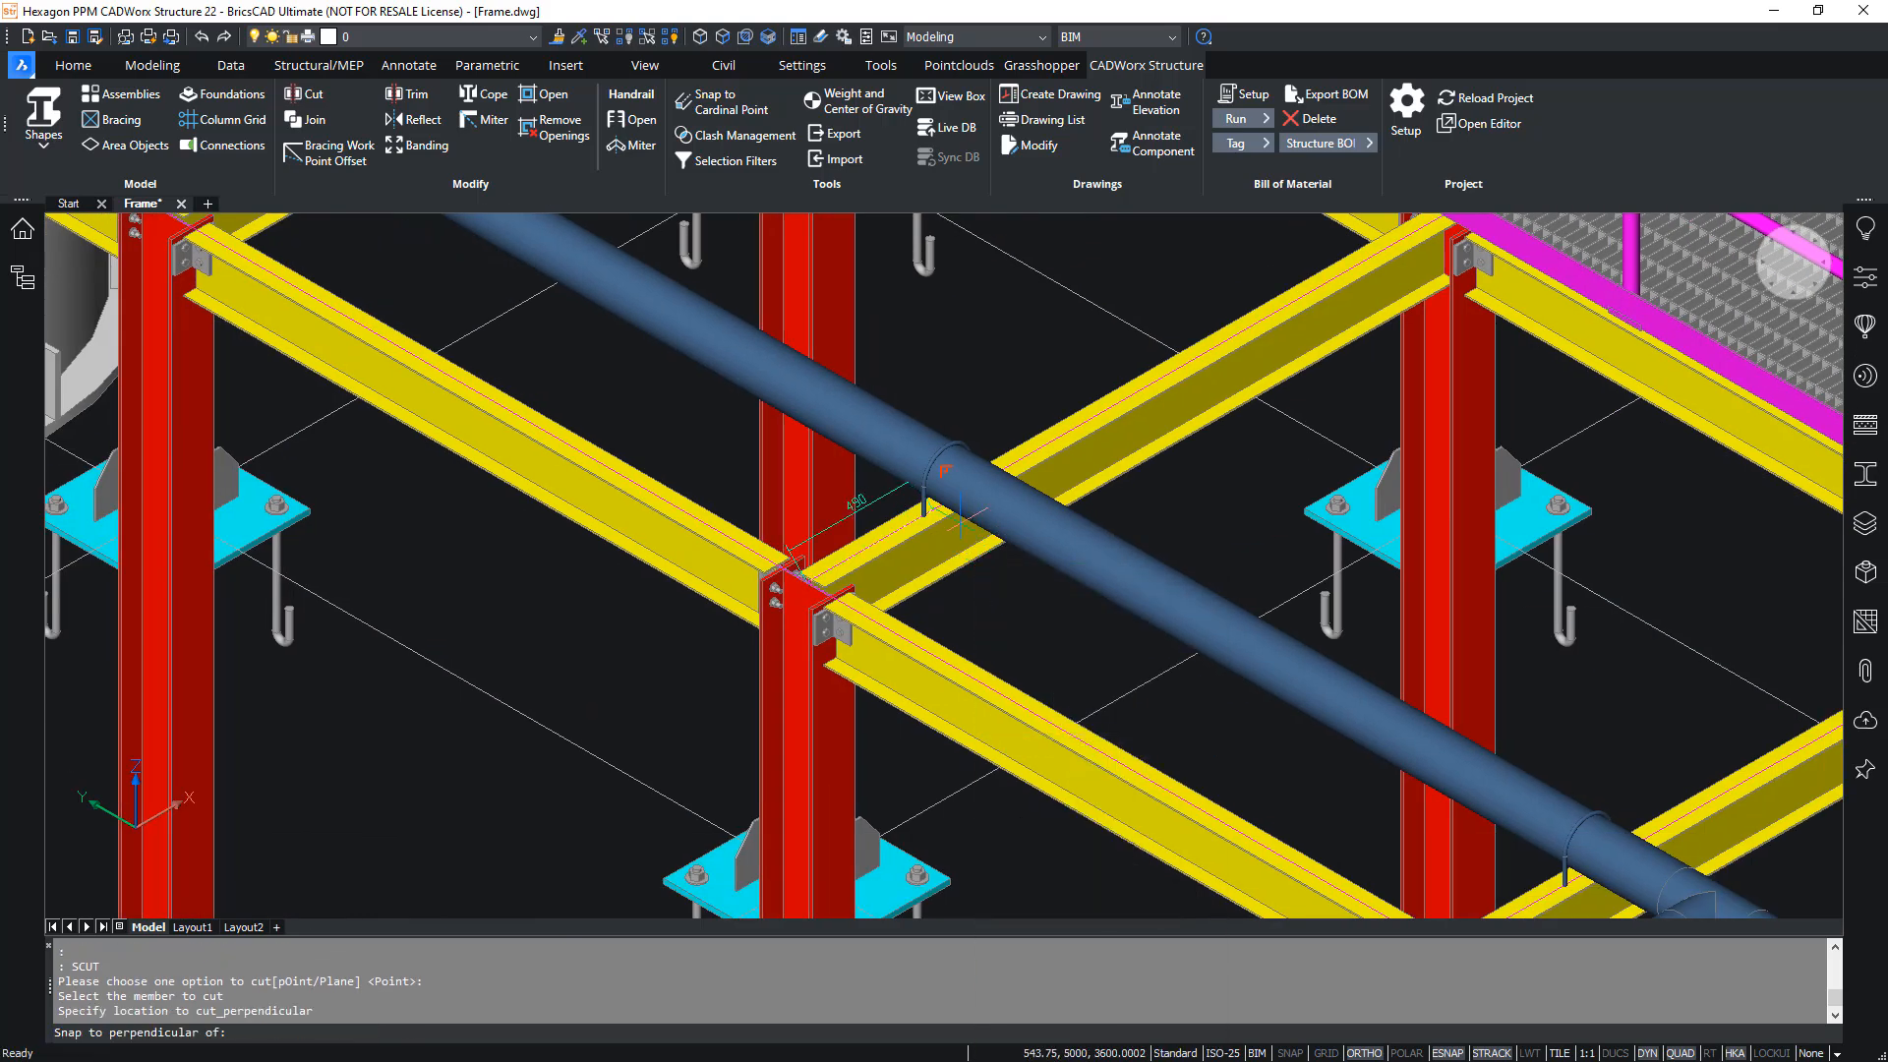
left_click(1044, 639)
- Cut the fourth crossbeam, next to the pipe tee, at its pipe support, using the Point option and a perpendicular snap
middle_click_drag(1251, 756, 937, 470)
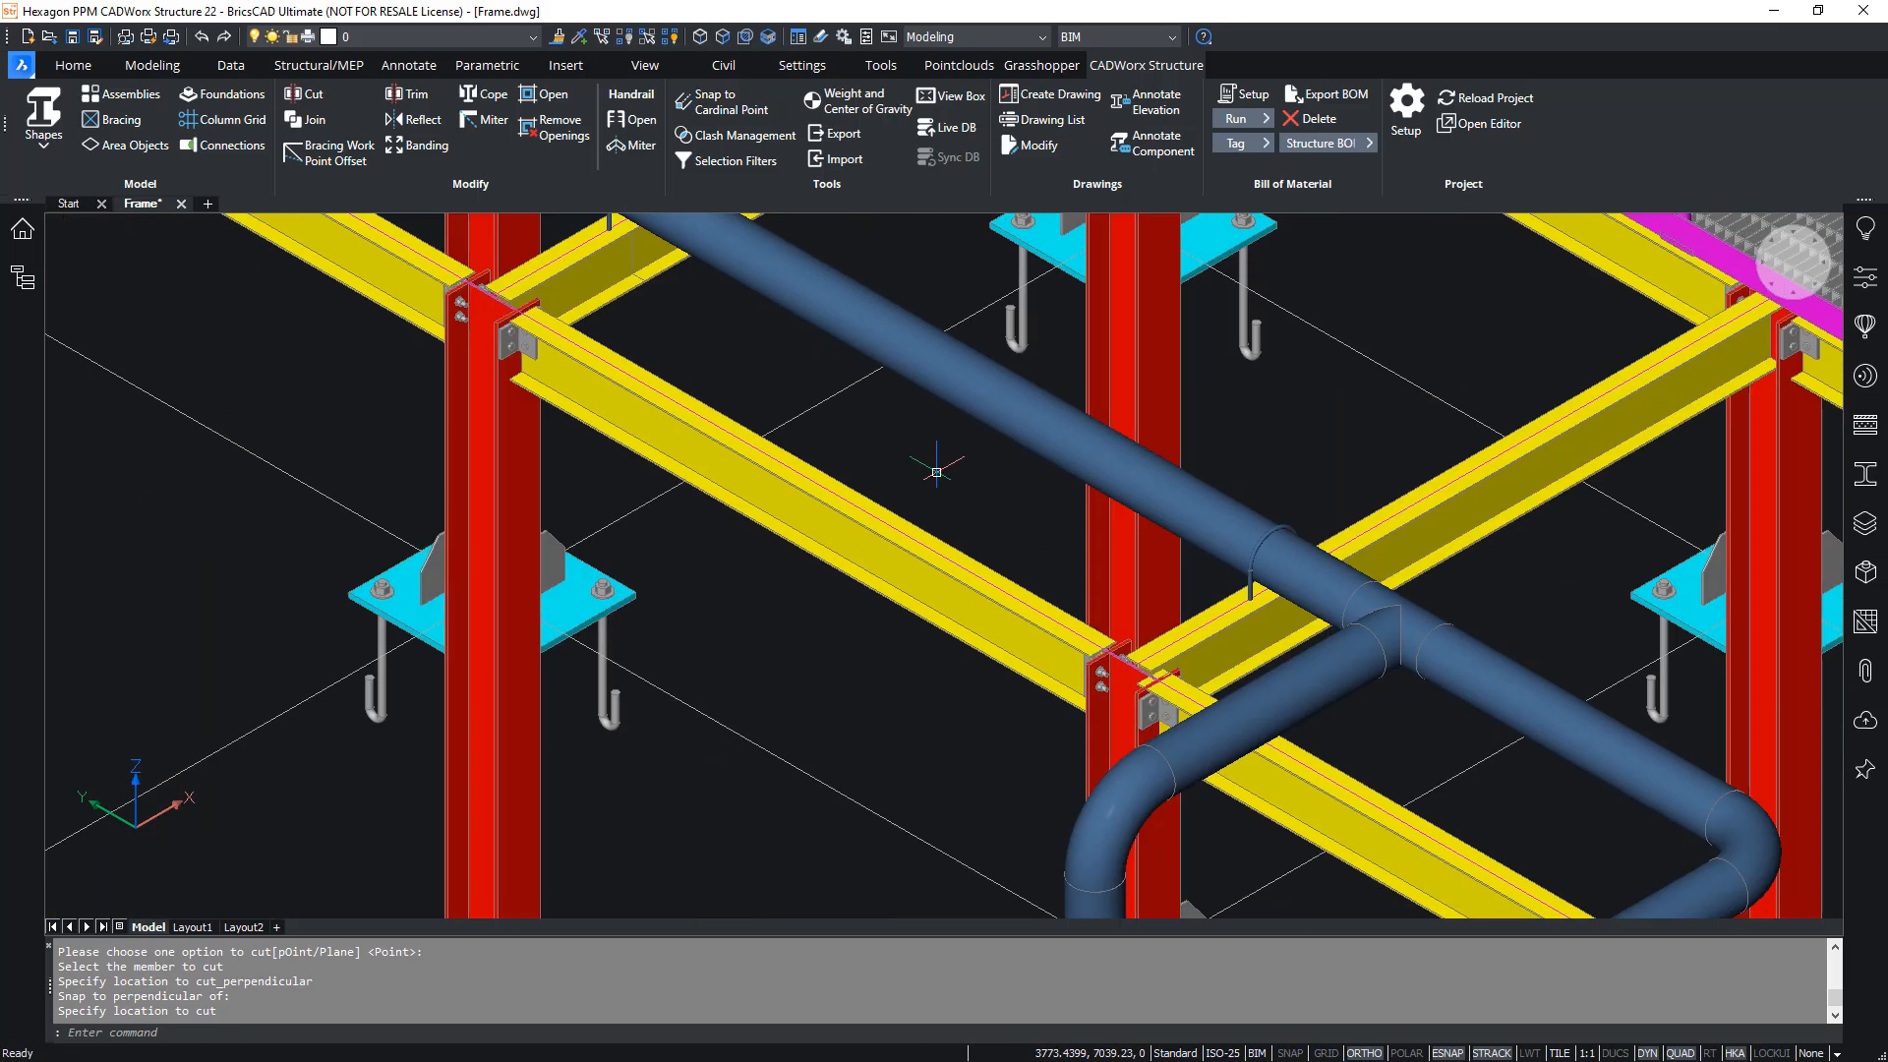
key("Return")
key("Return")
left_click(1235, 634)
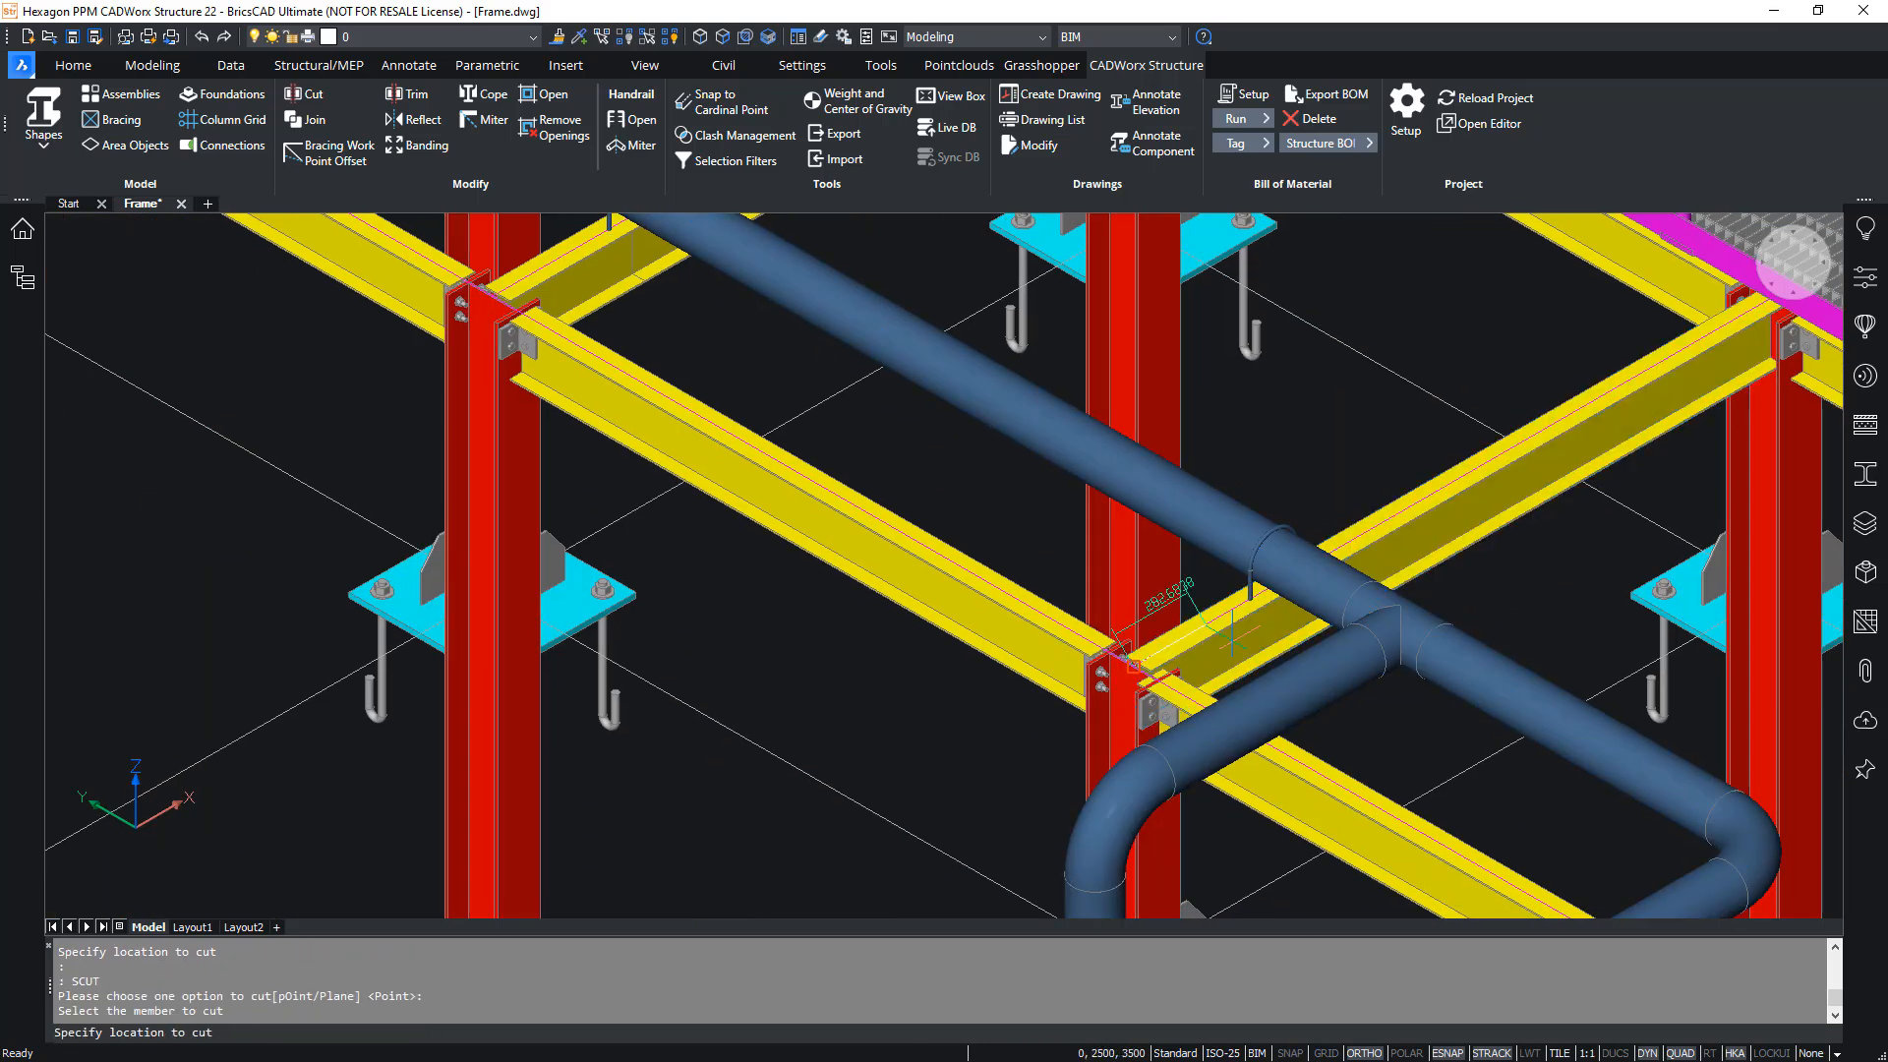
right_click(1234, 634, "shift")
left_click(1288, 325)
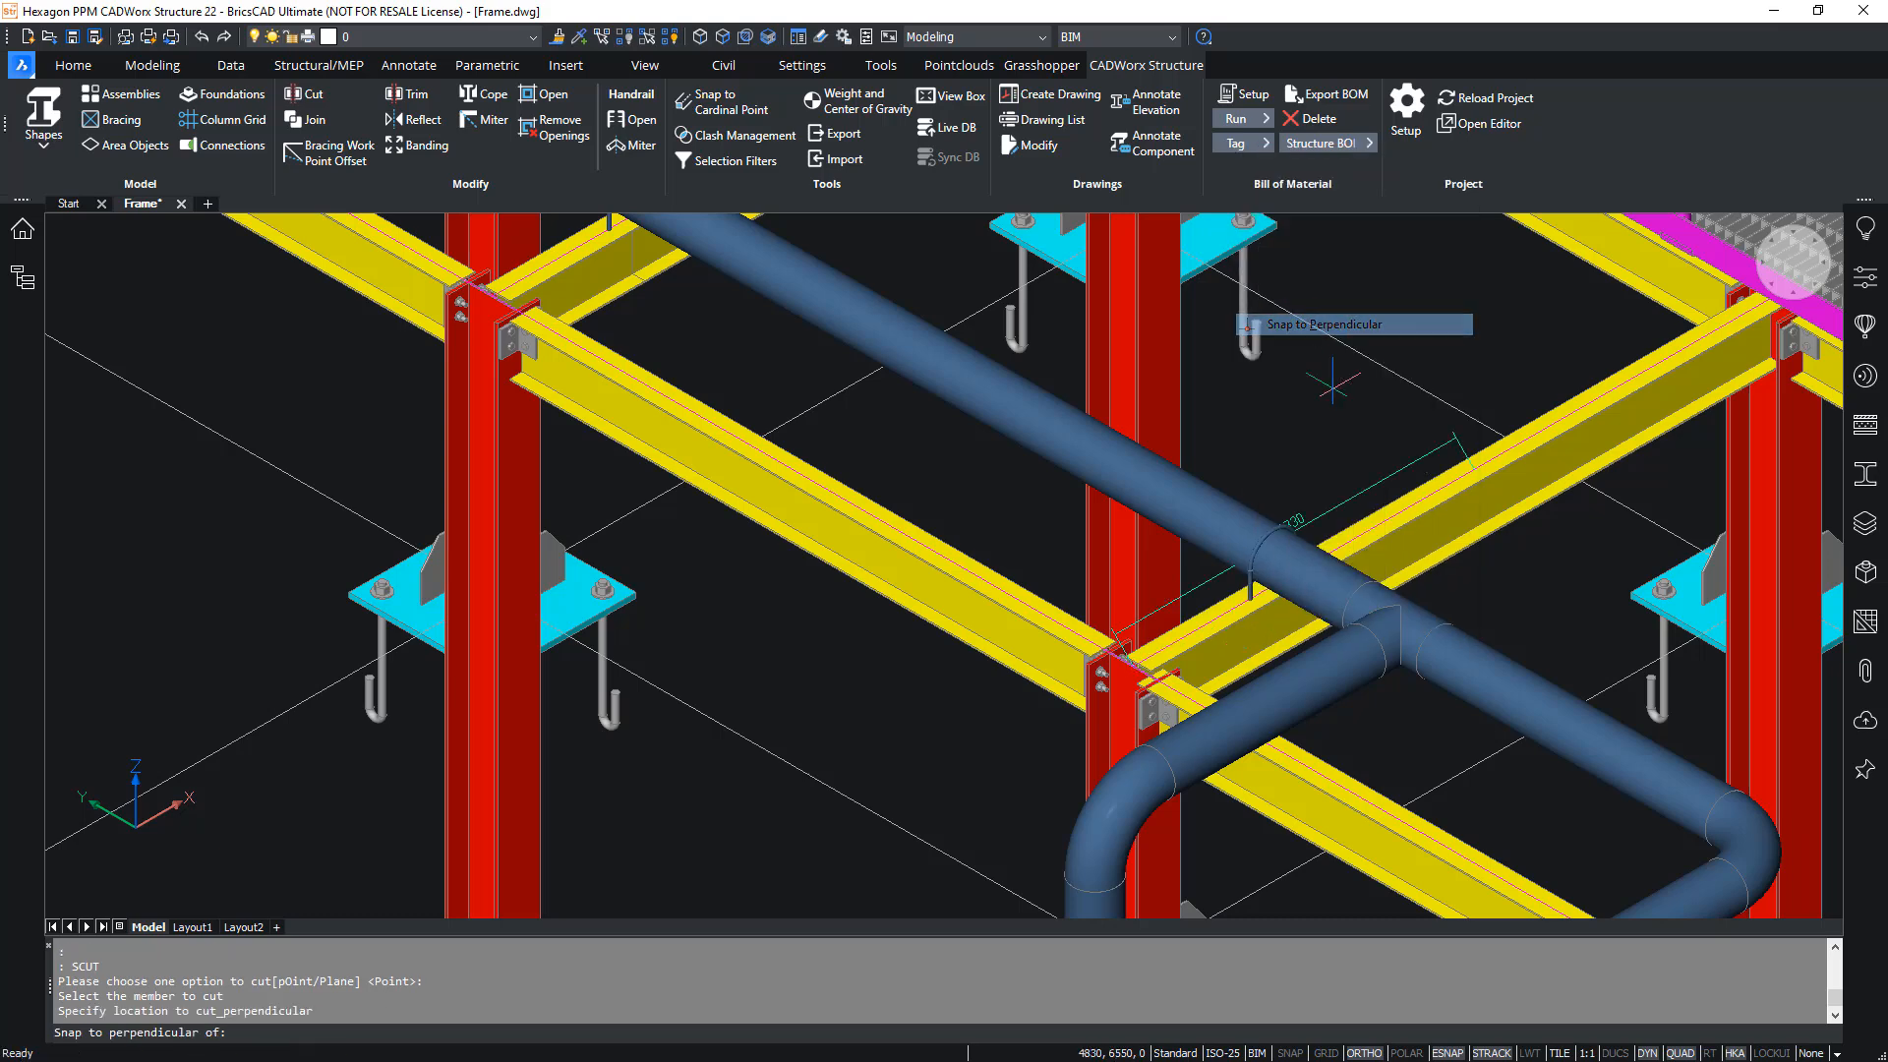
left_click(1274, 539)
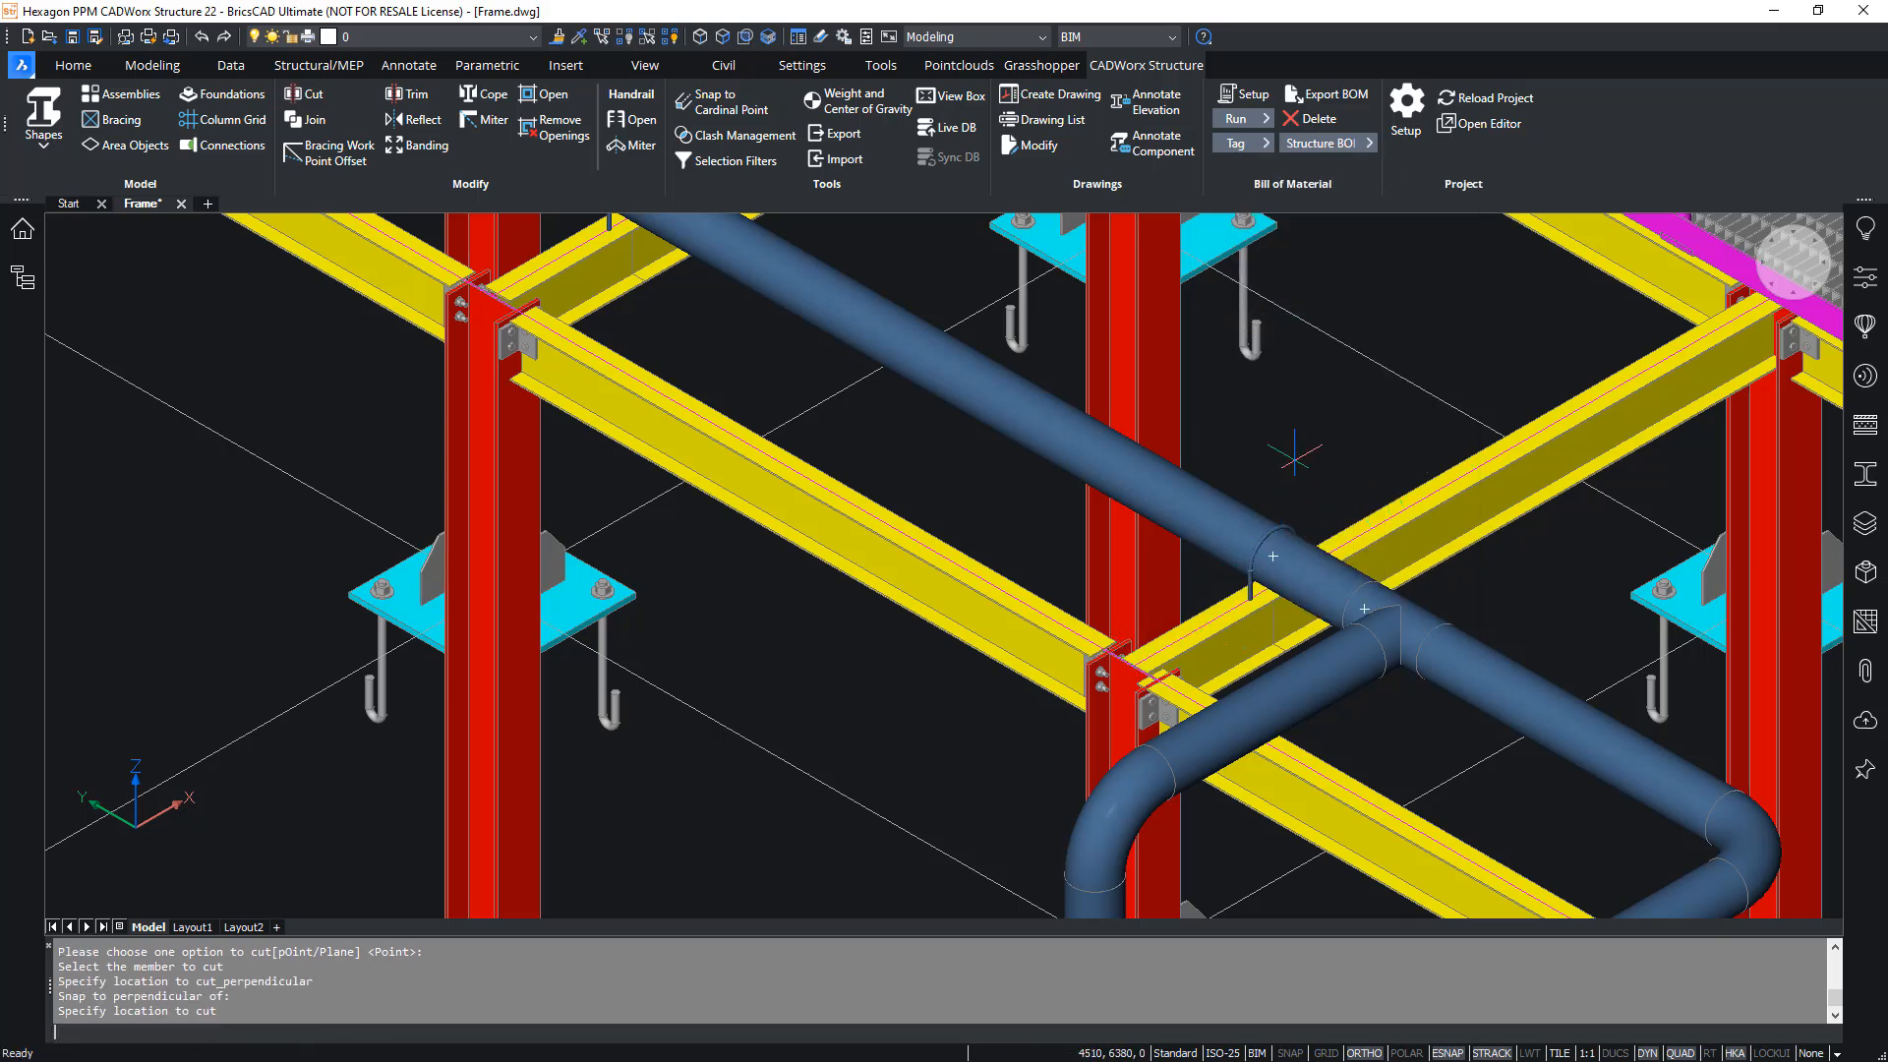
- Detach the Pipe reference drawing from the frame model
left_click(1865, 670)
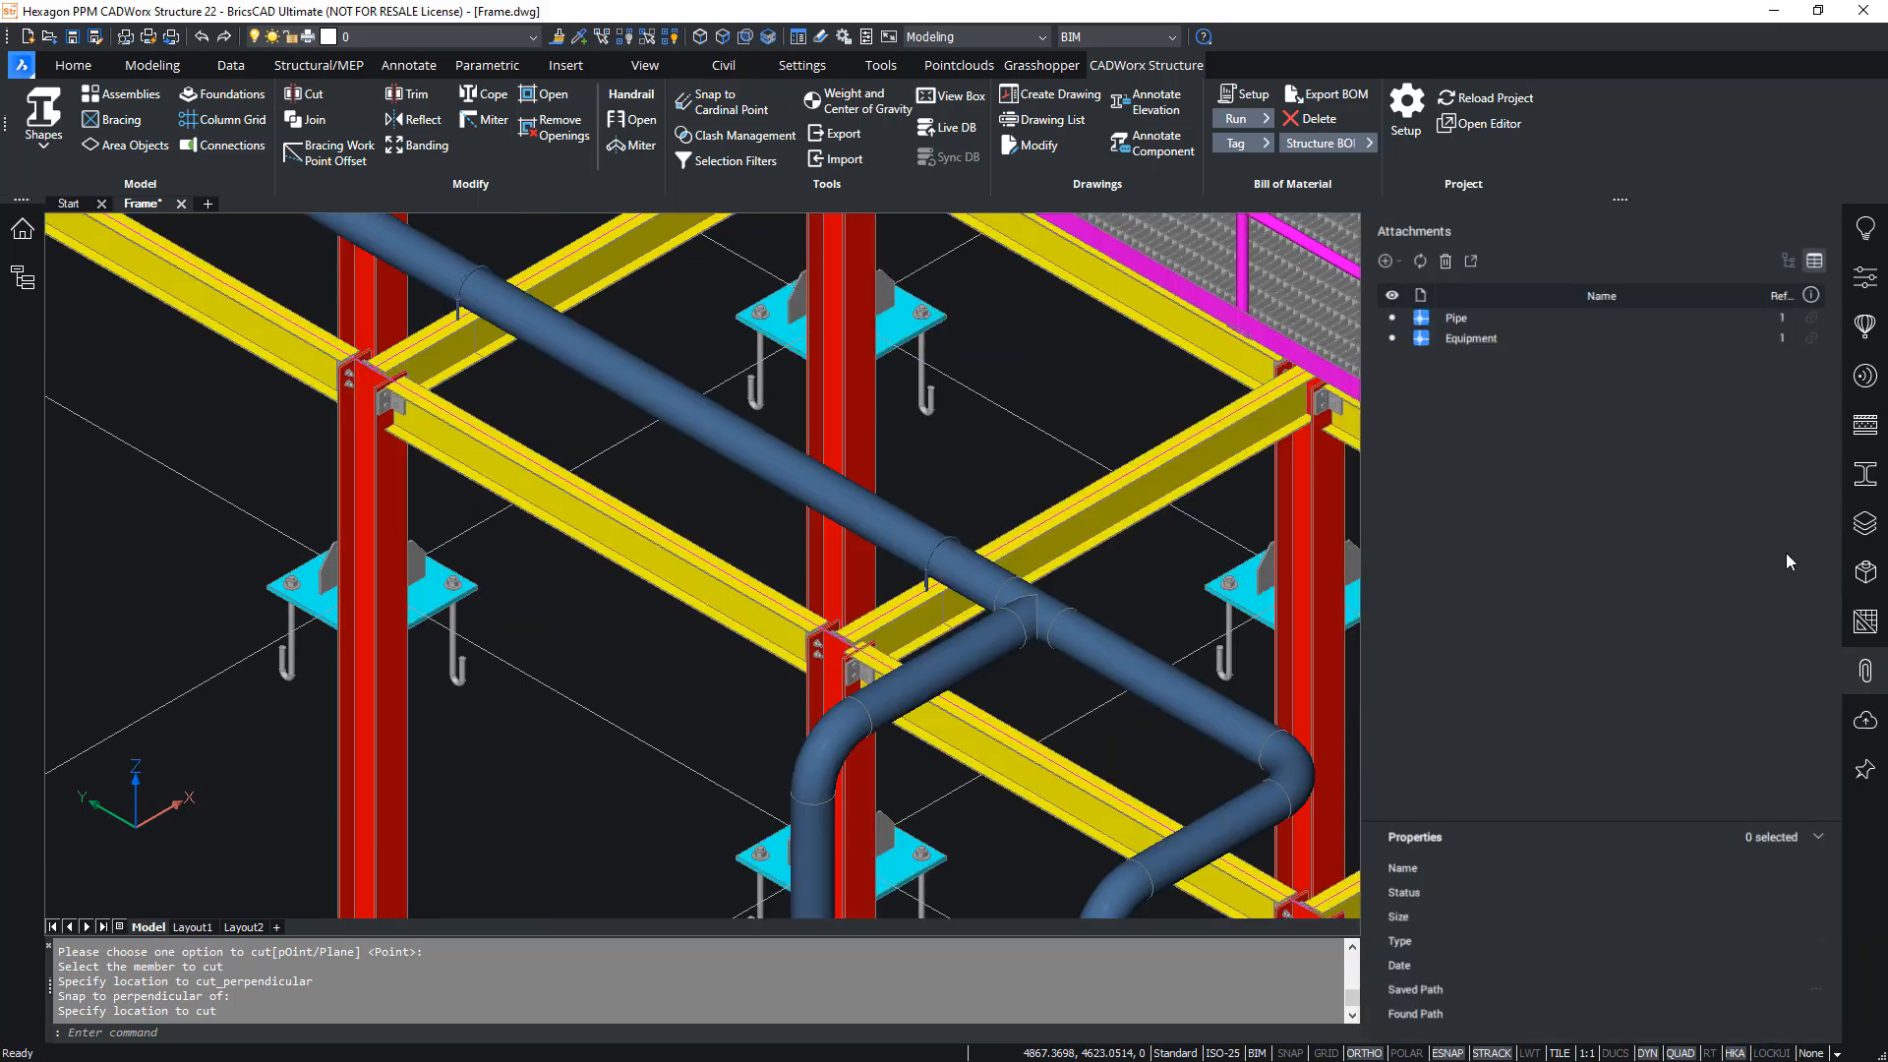
right_click(1451, 325)
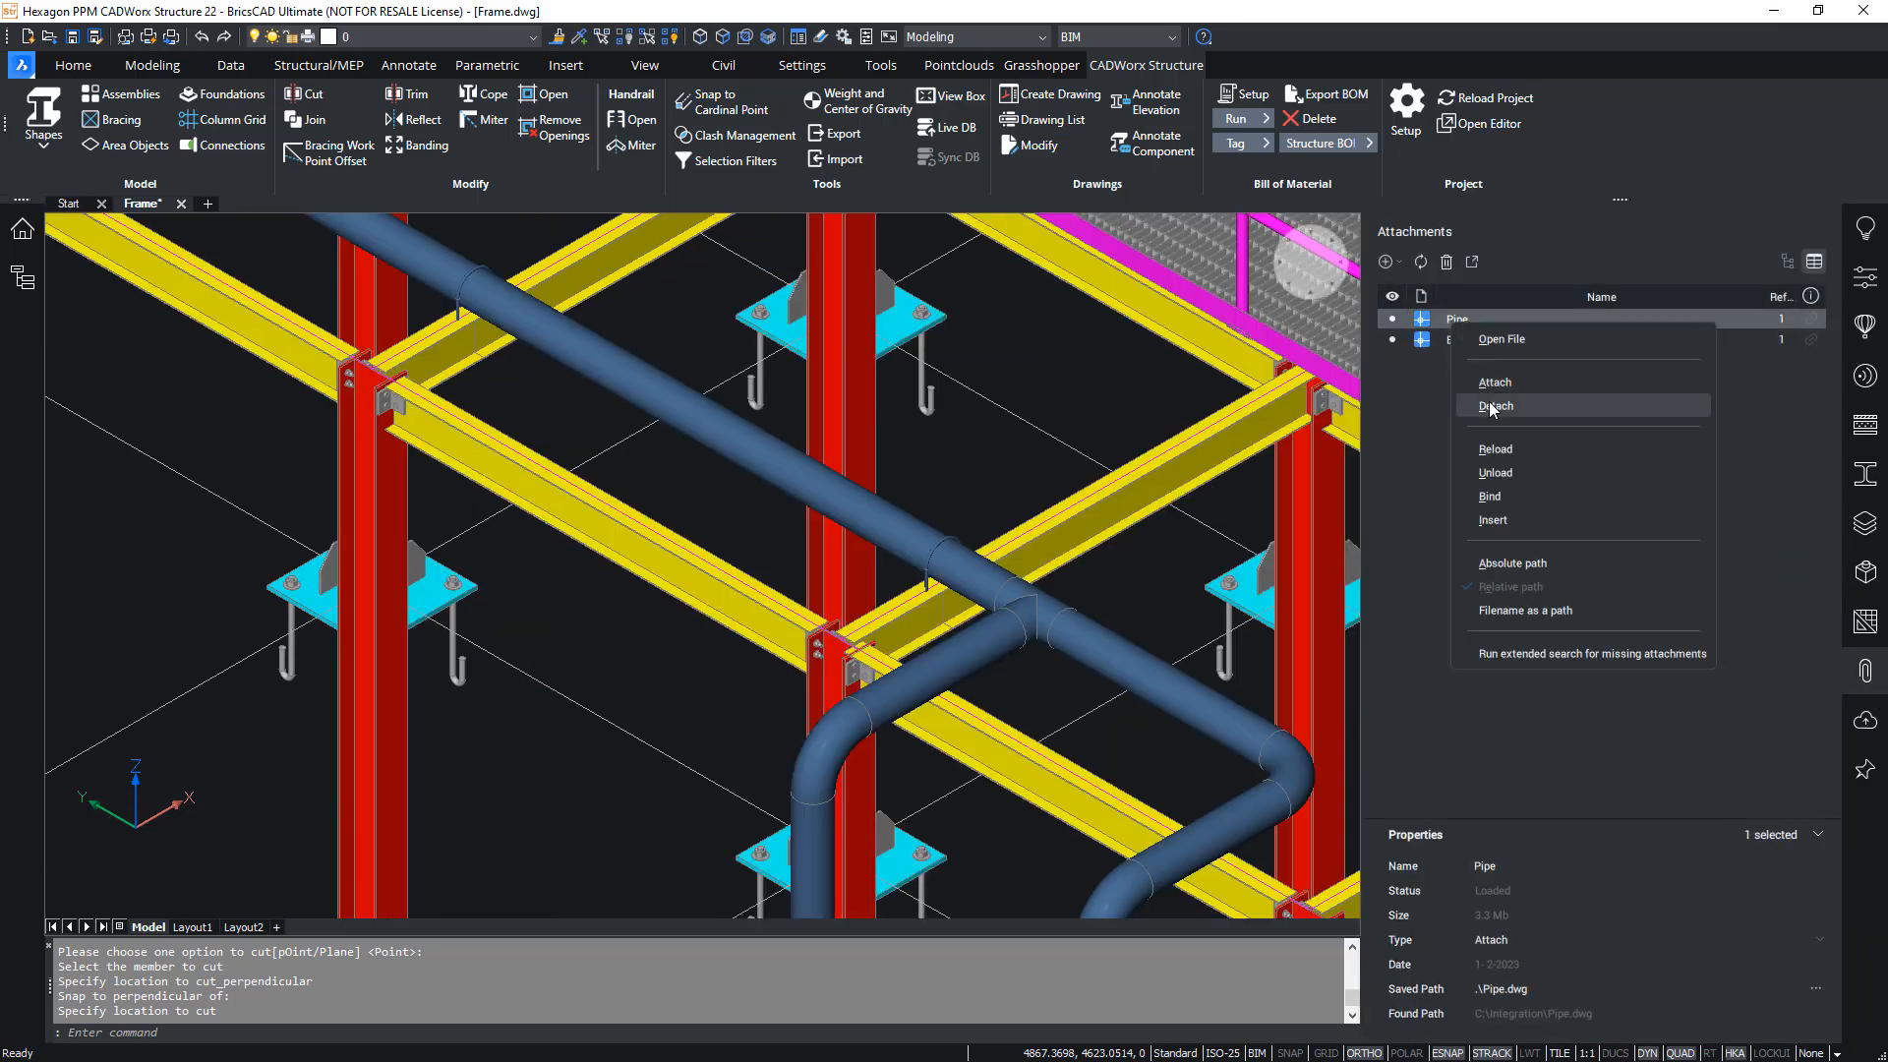
left_click(1488, 403)
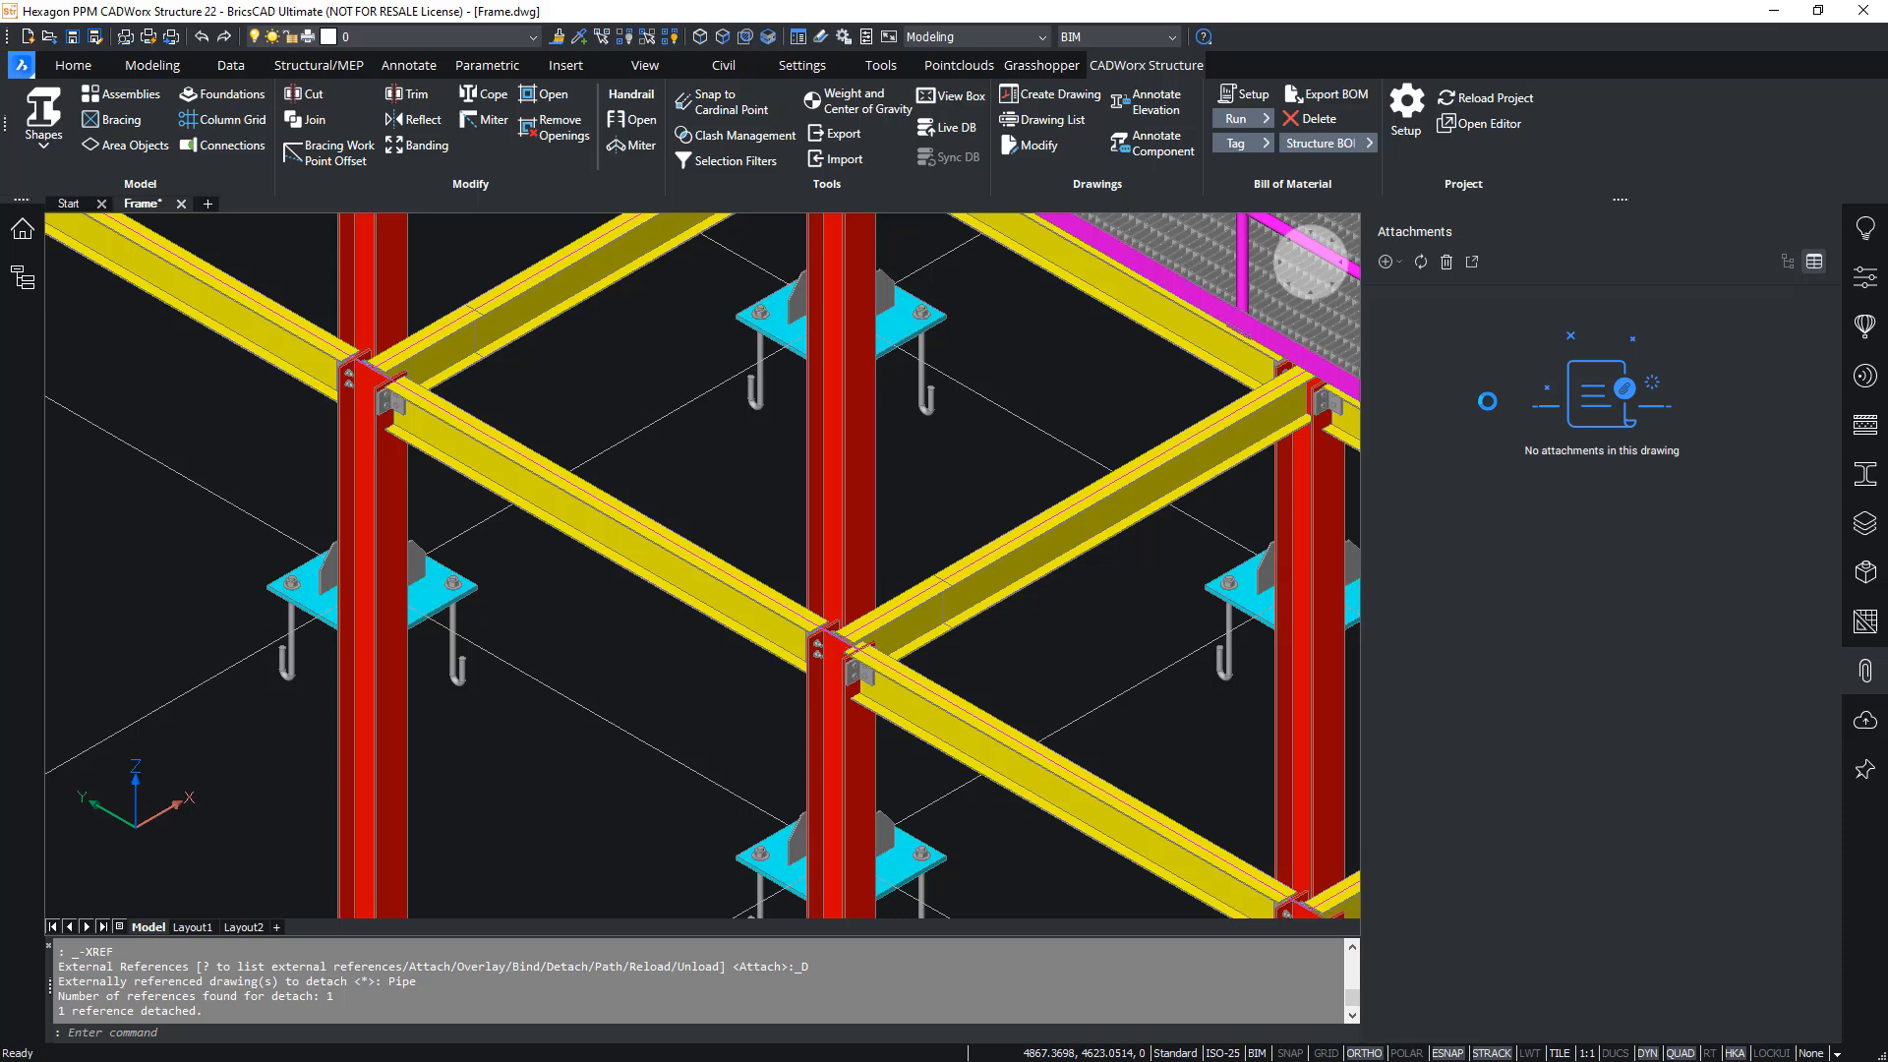
left_click(1866, 670)
- Turn off Show Detailed Grating for the gratings of the upper platform and the lower stair landing
scroll(973, 425, "down", 5)
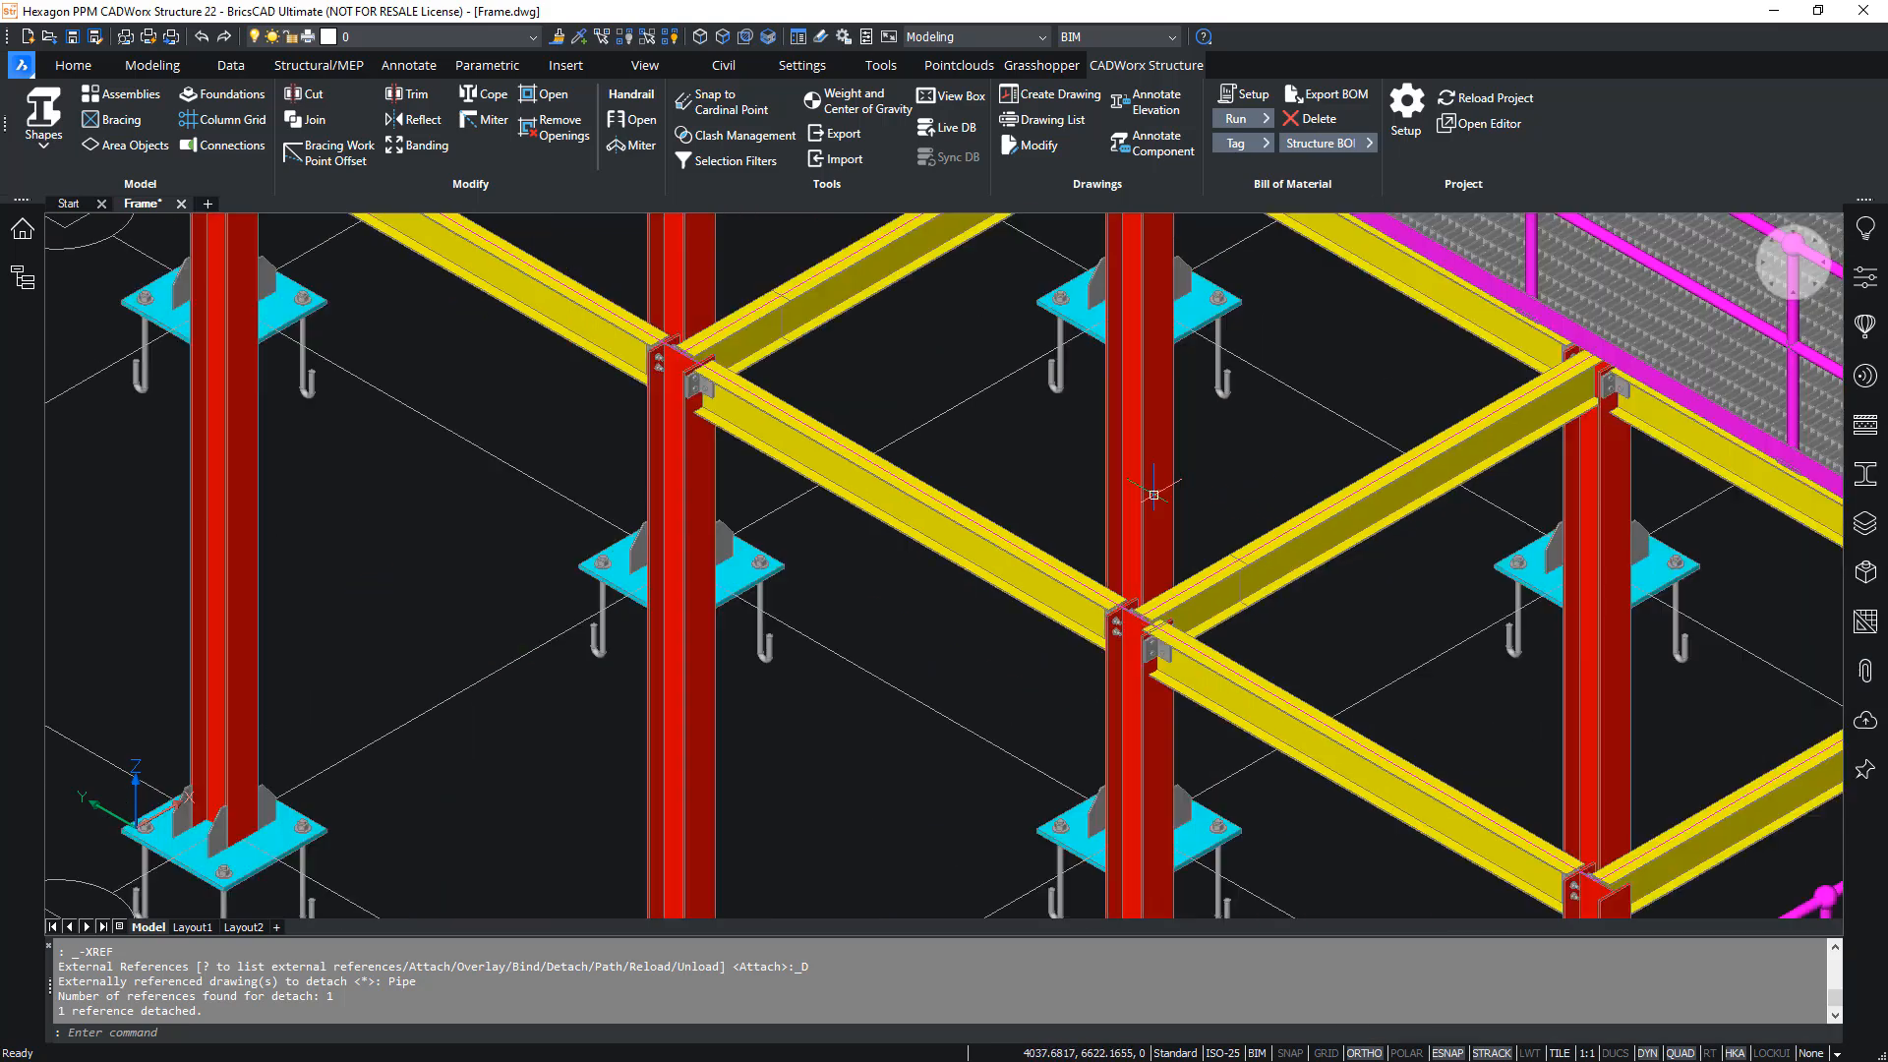
scroll(610, 506, "down", 8)
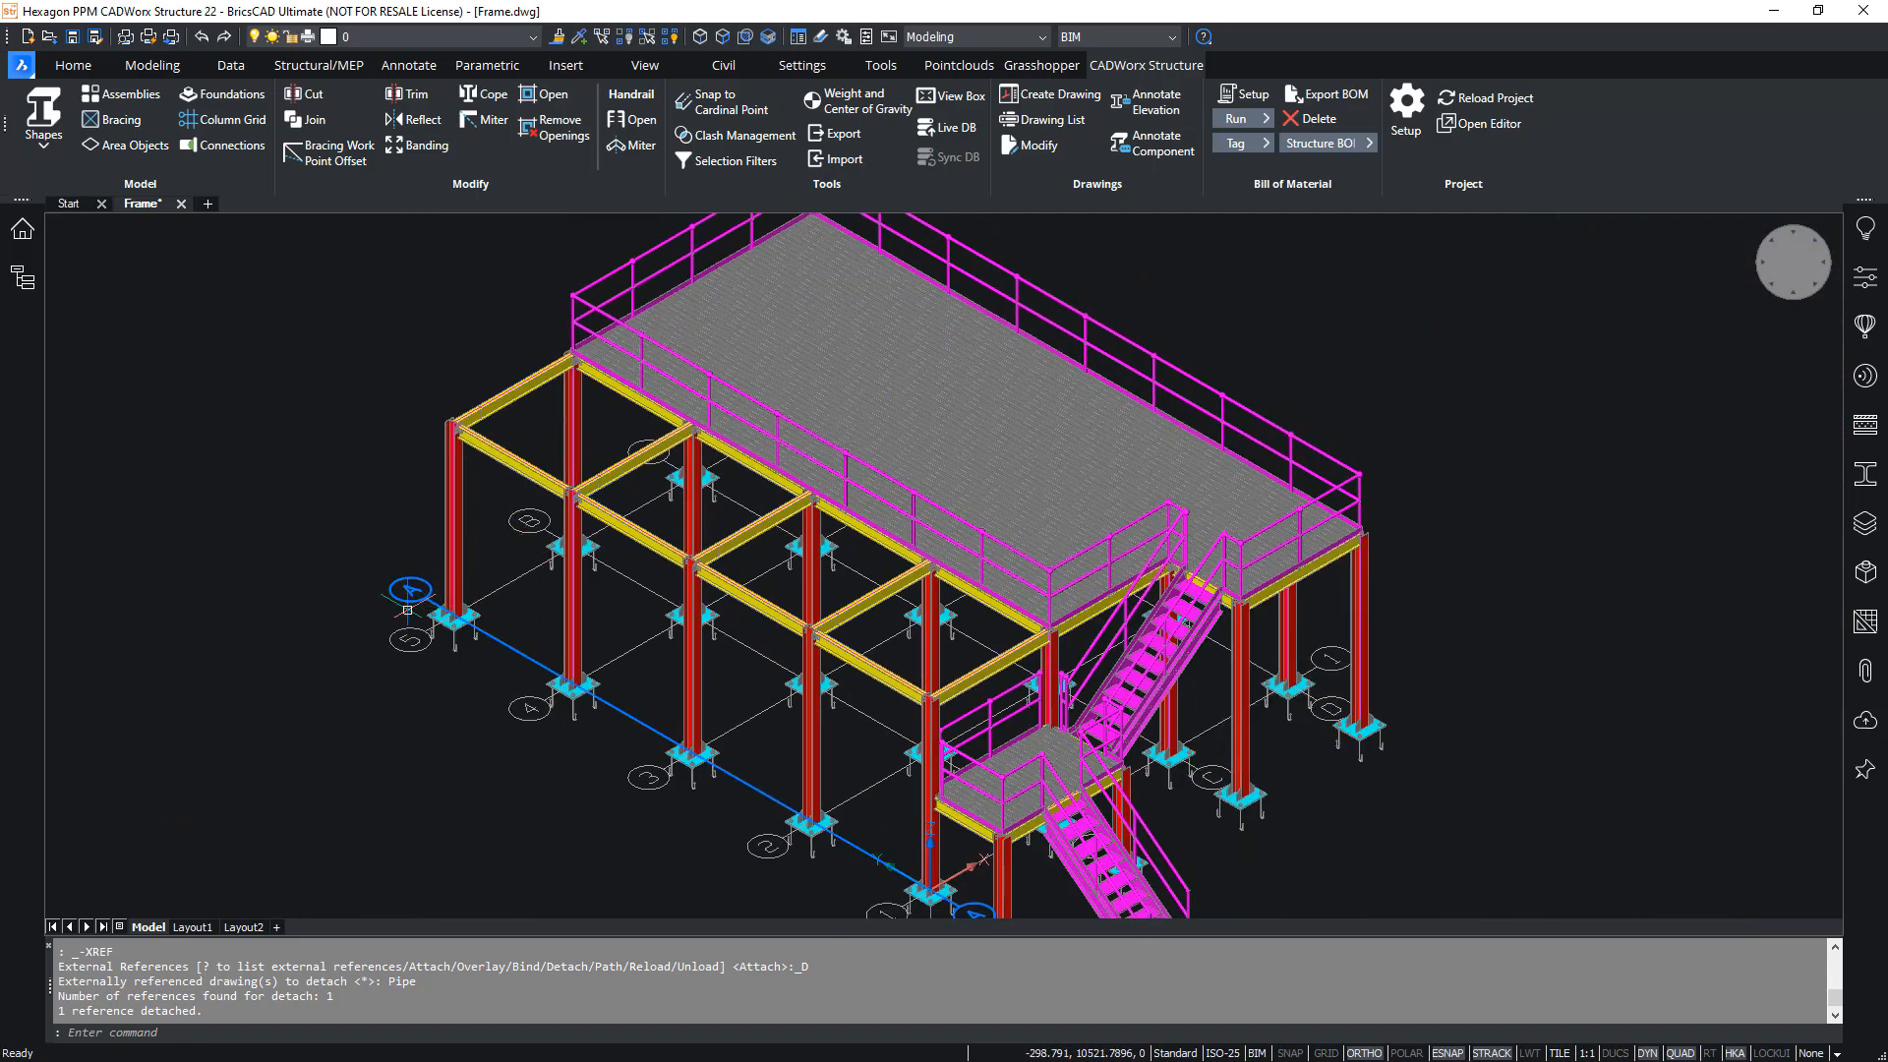
left_click(897, 391)
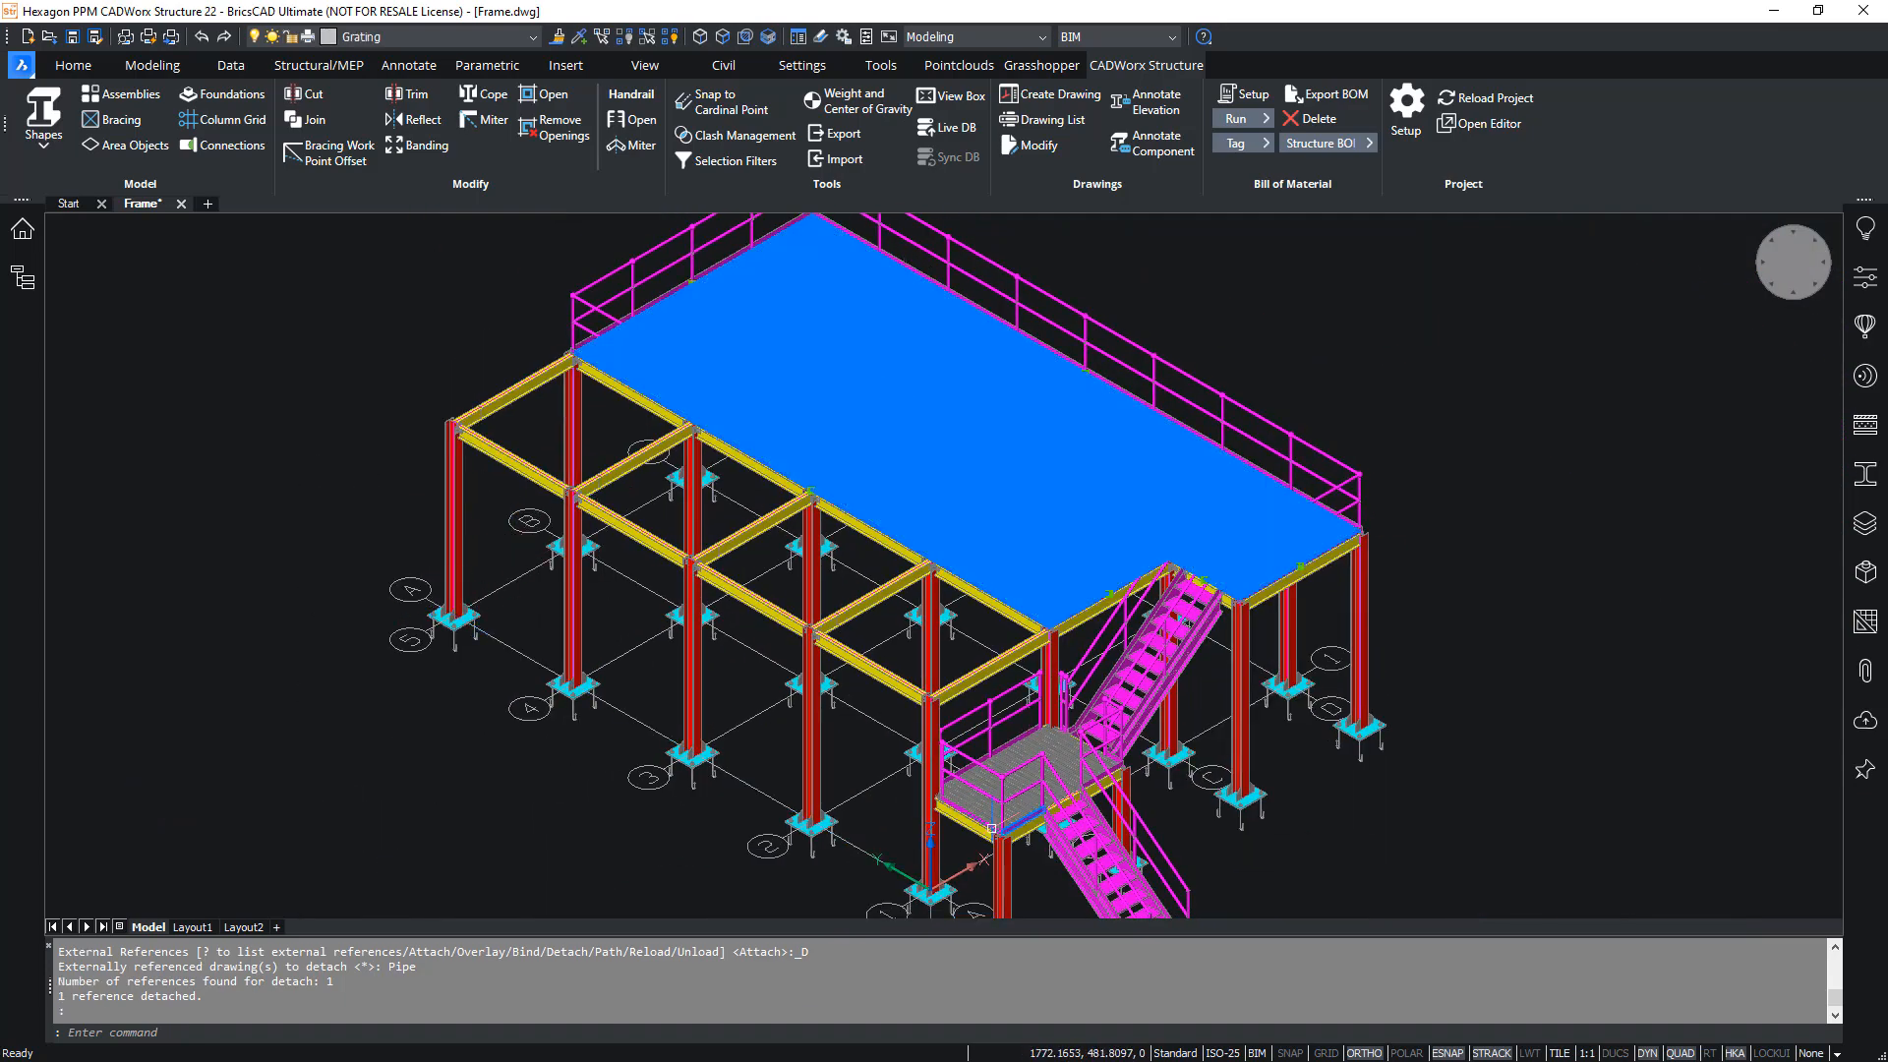
left_click(1052, 750)
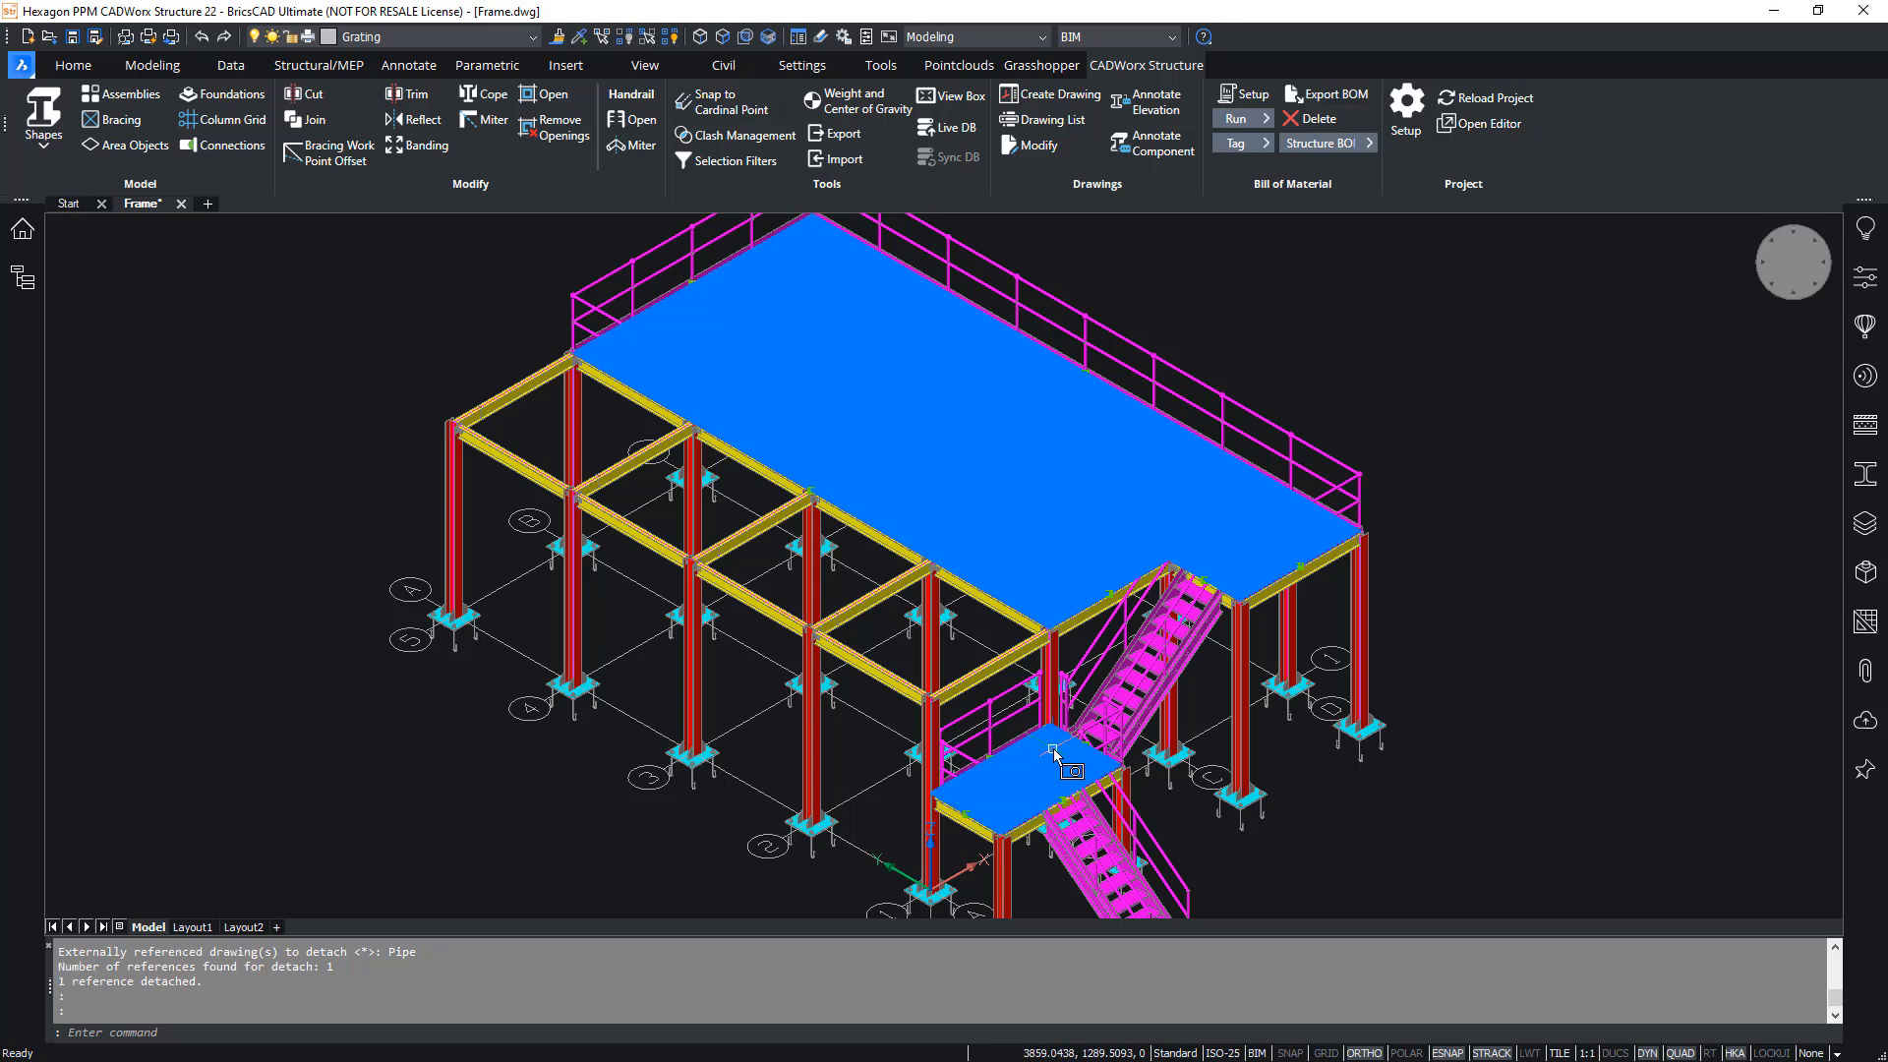
double_click(1053, 752)
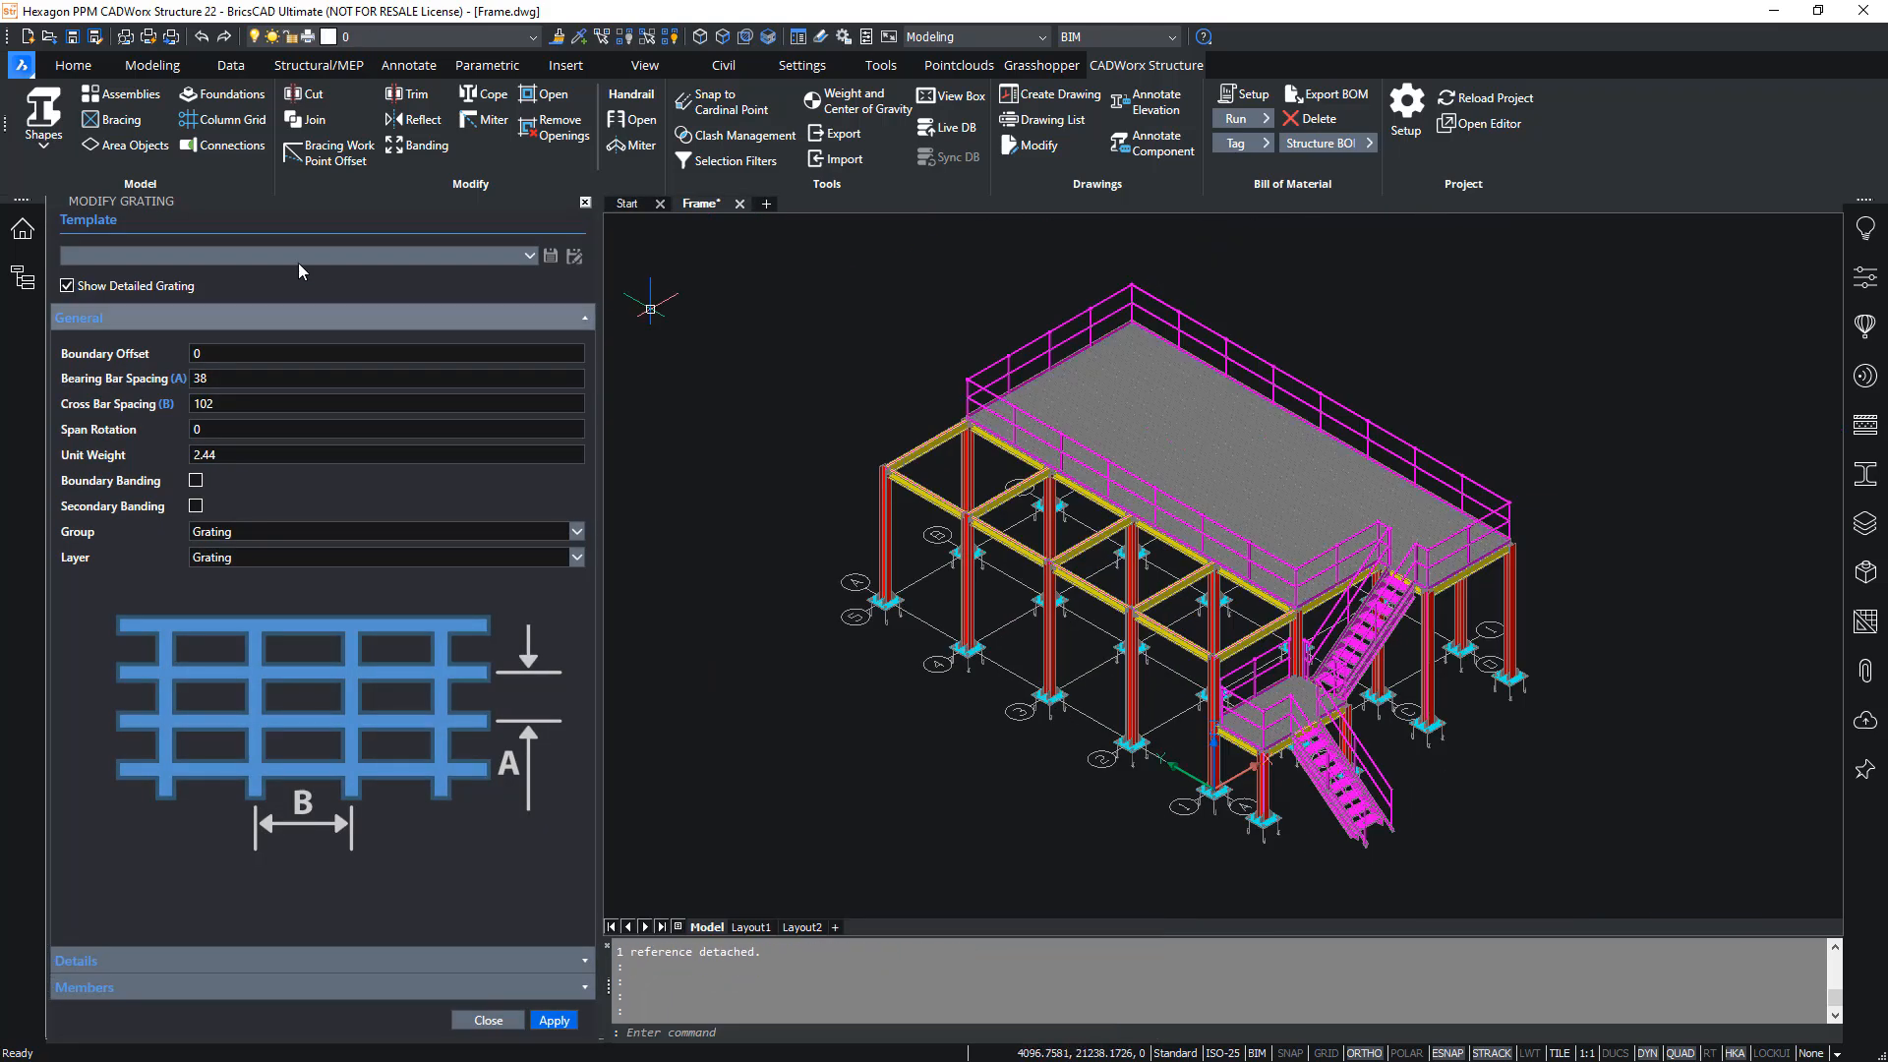
left_click(554, 1020)
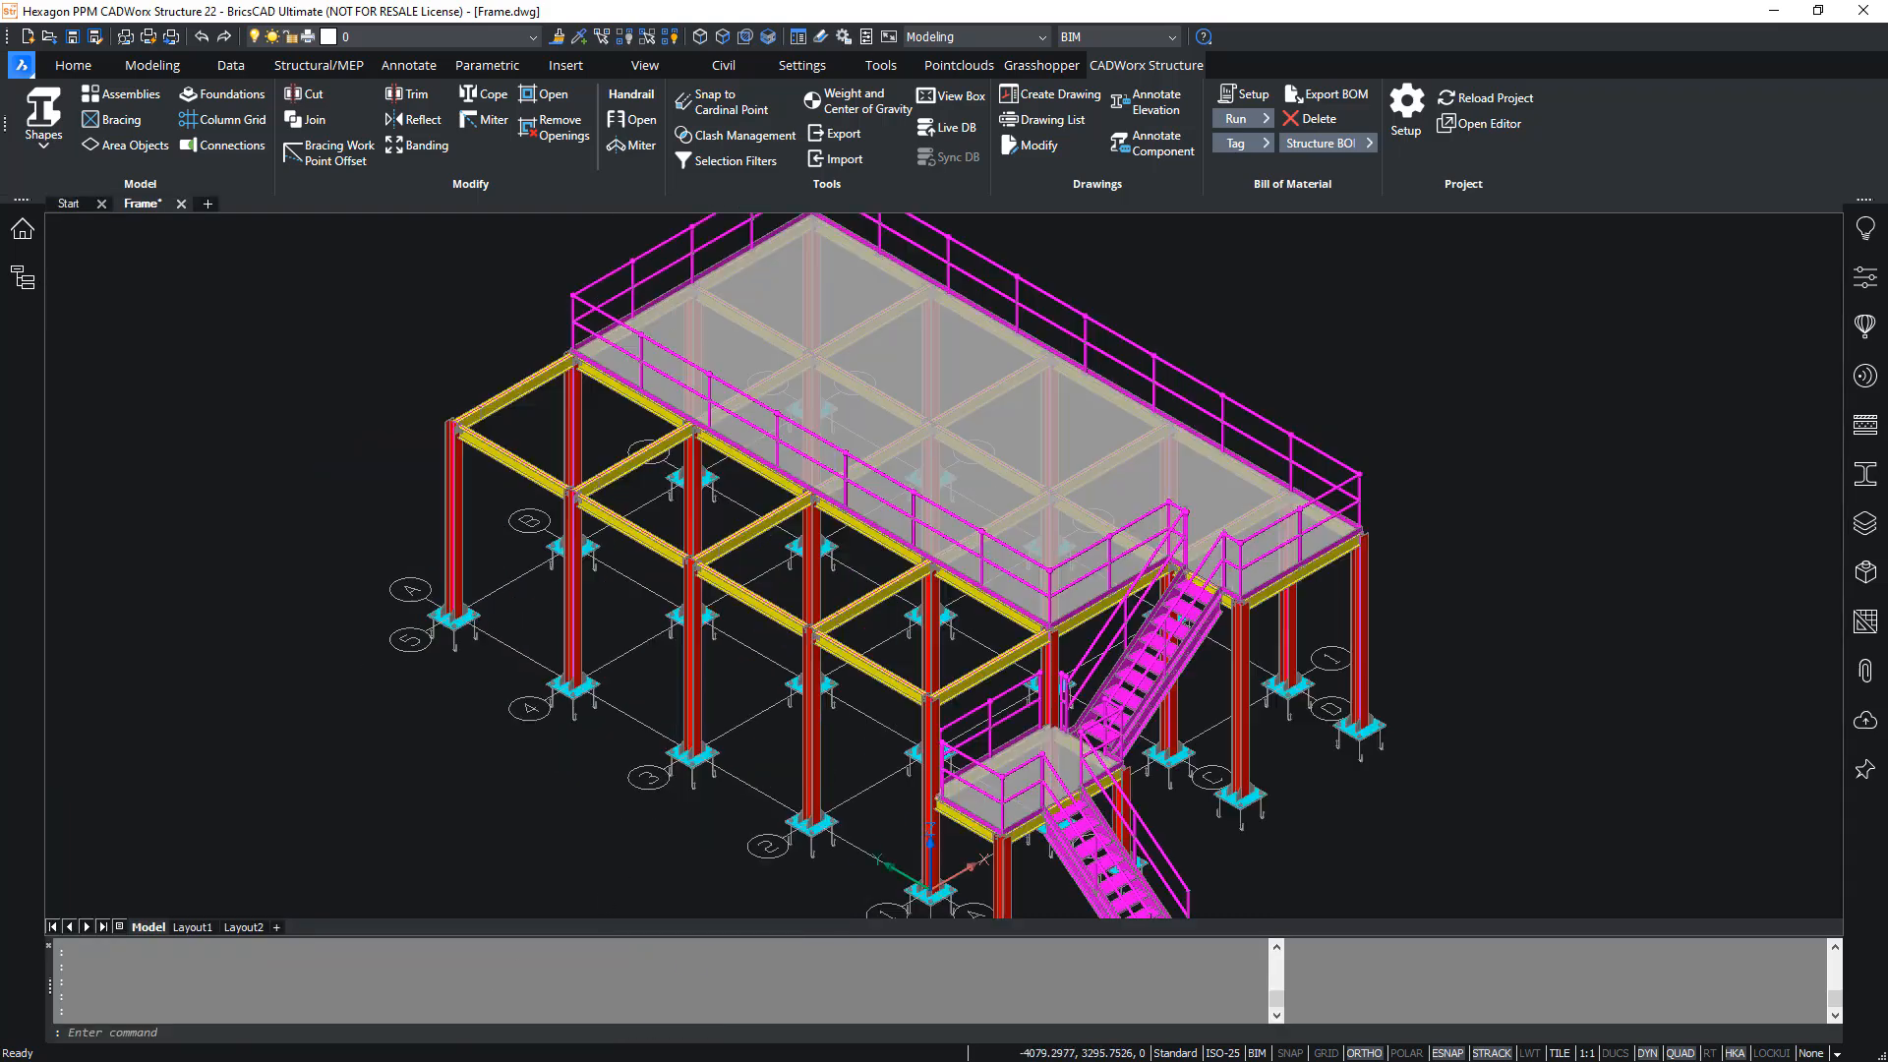
left_click(489, 1020)
- Export the whole frame as the CAESAR II structural file Frame.str in the Integration folder, with start node number 10 and increment 10
scroll(562, 680, "down", 2)
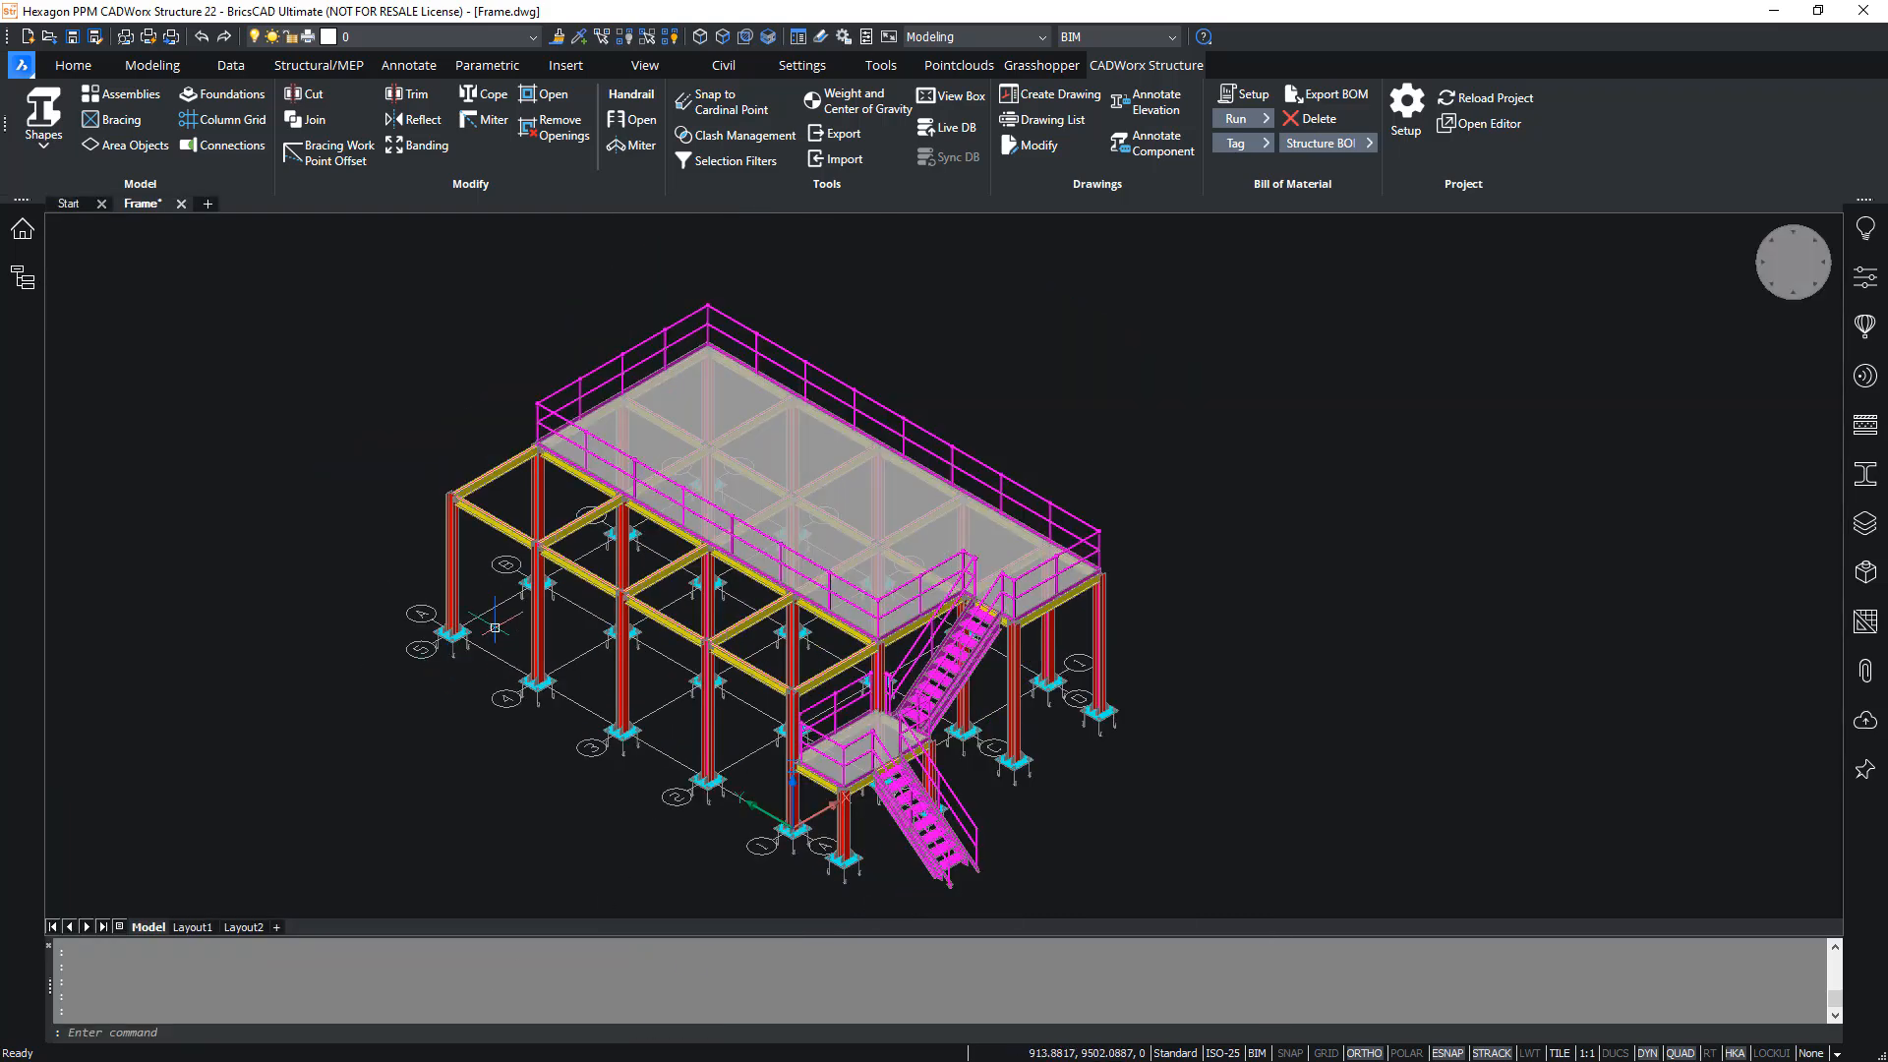
left_click(843, 134)
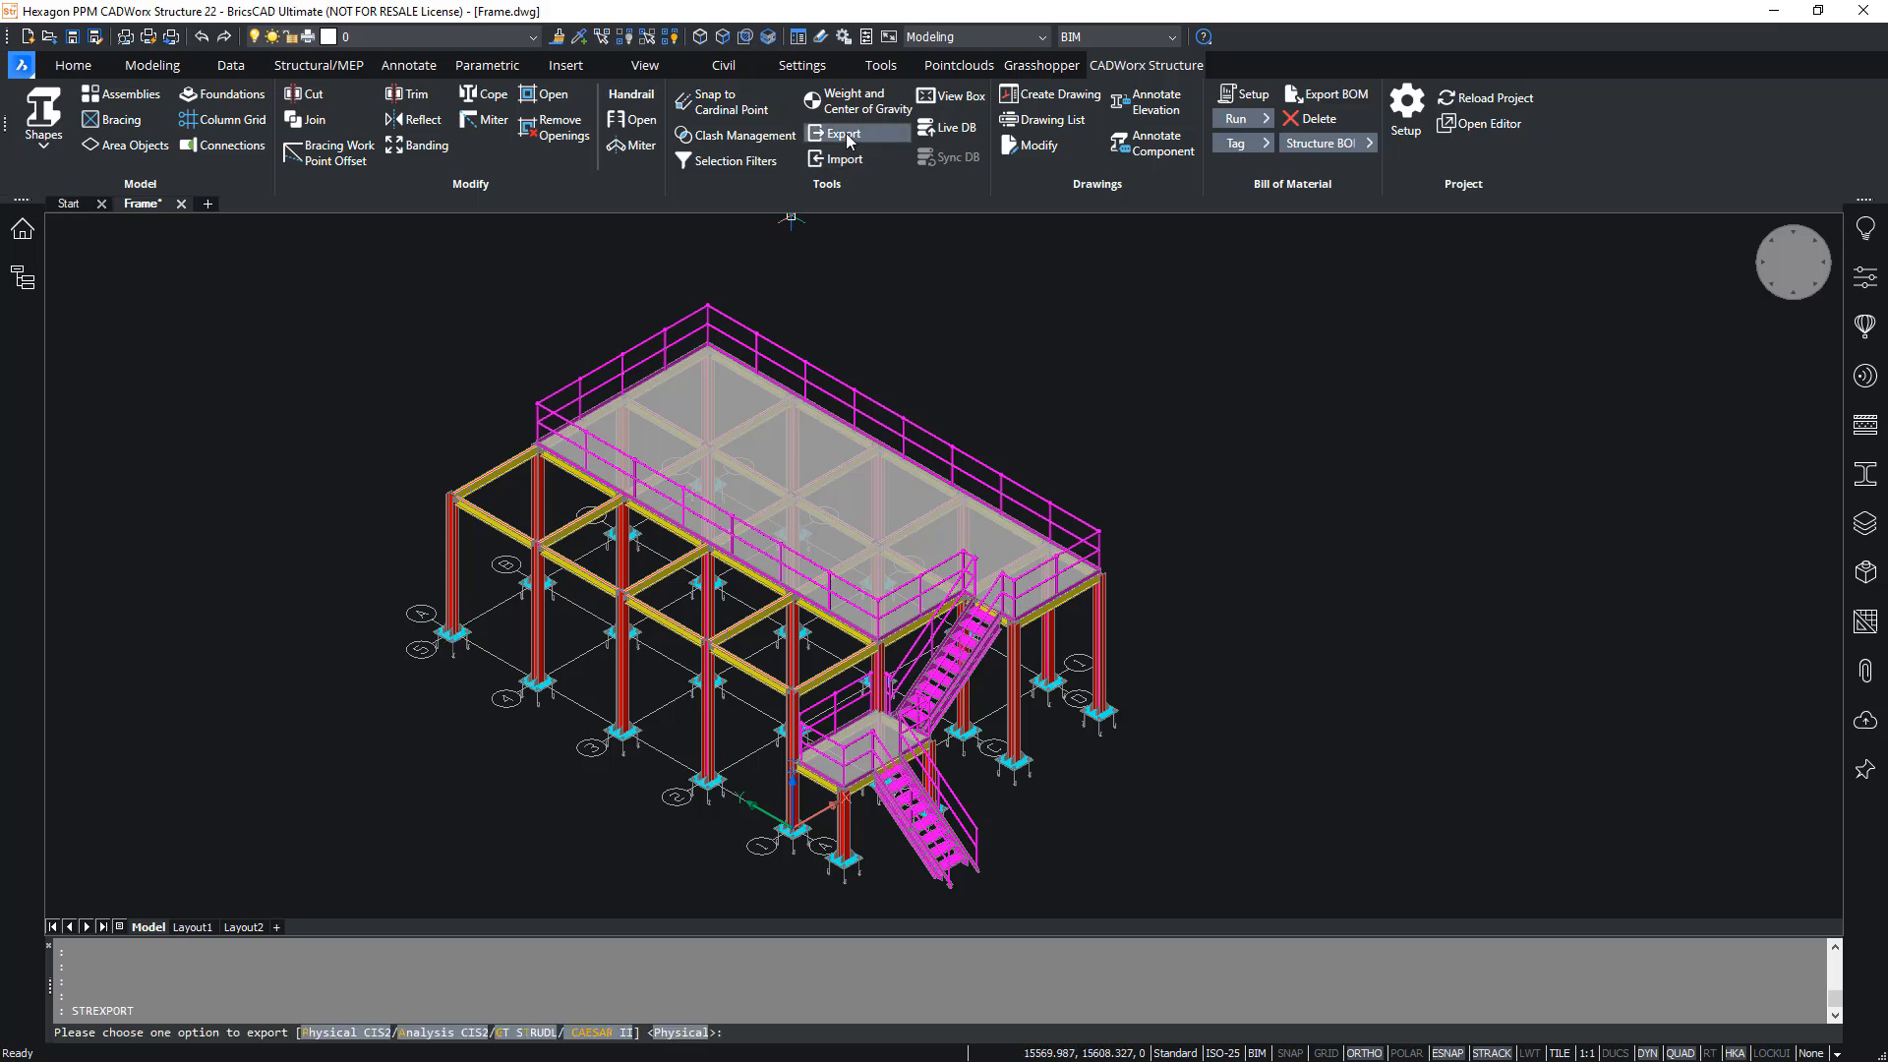
left_click(602, 1032)
scroll(1111, 491, "down", 1)
left_click(489, 281)
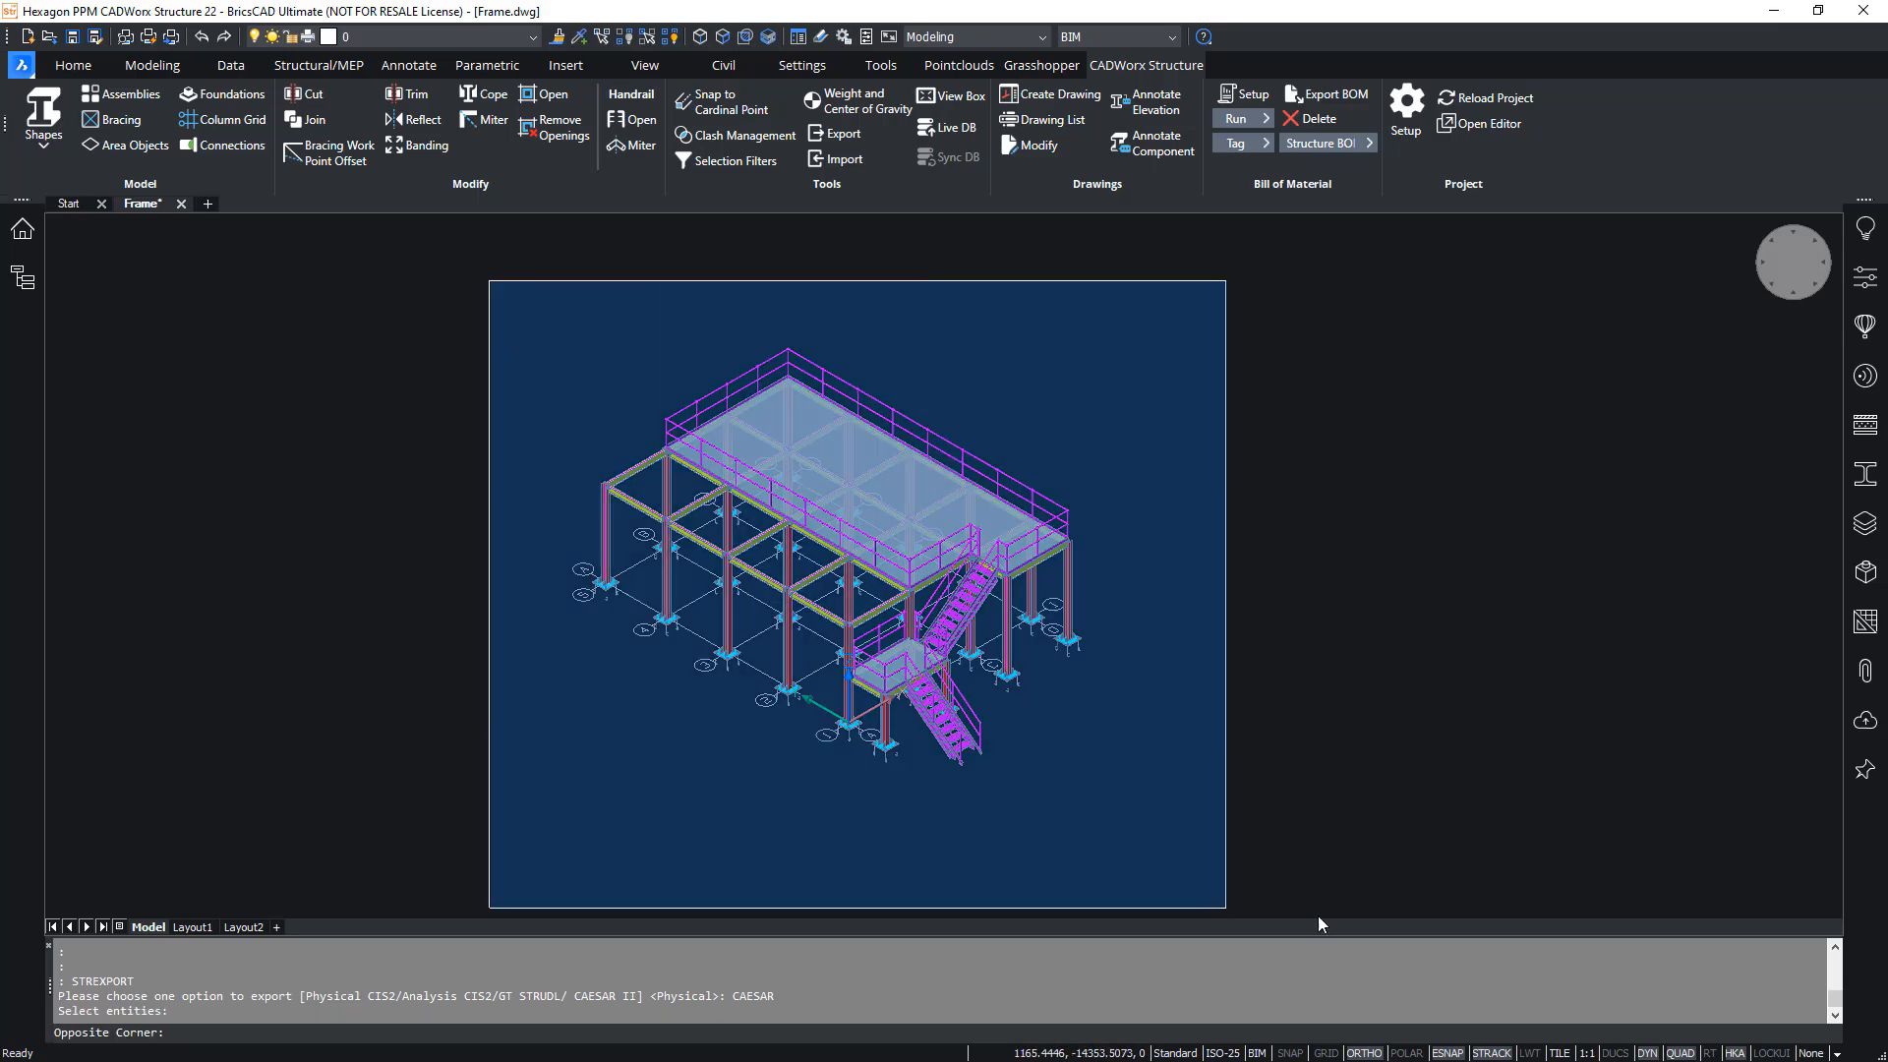
left_click(1377, 900)
key("Return")
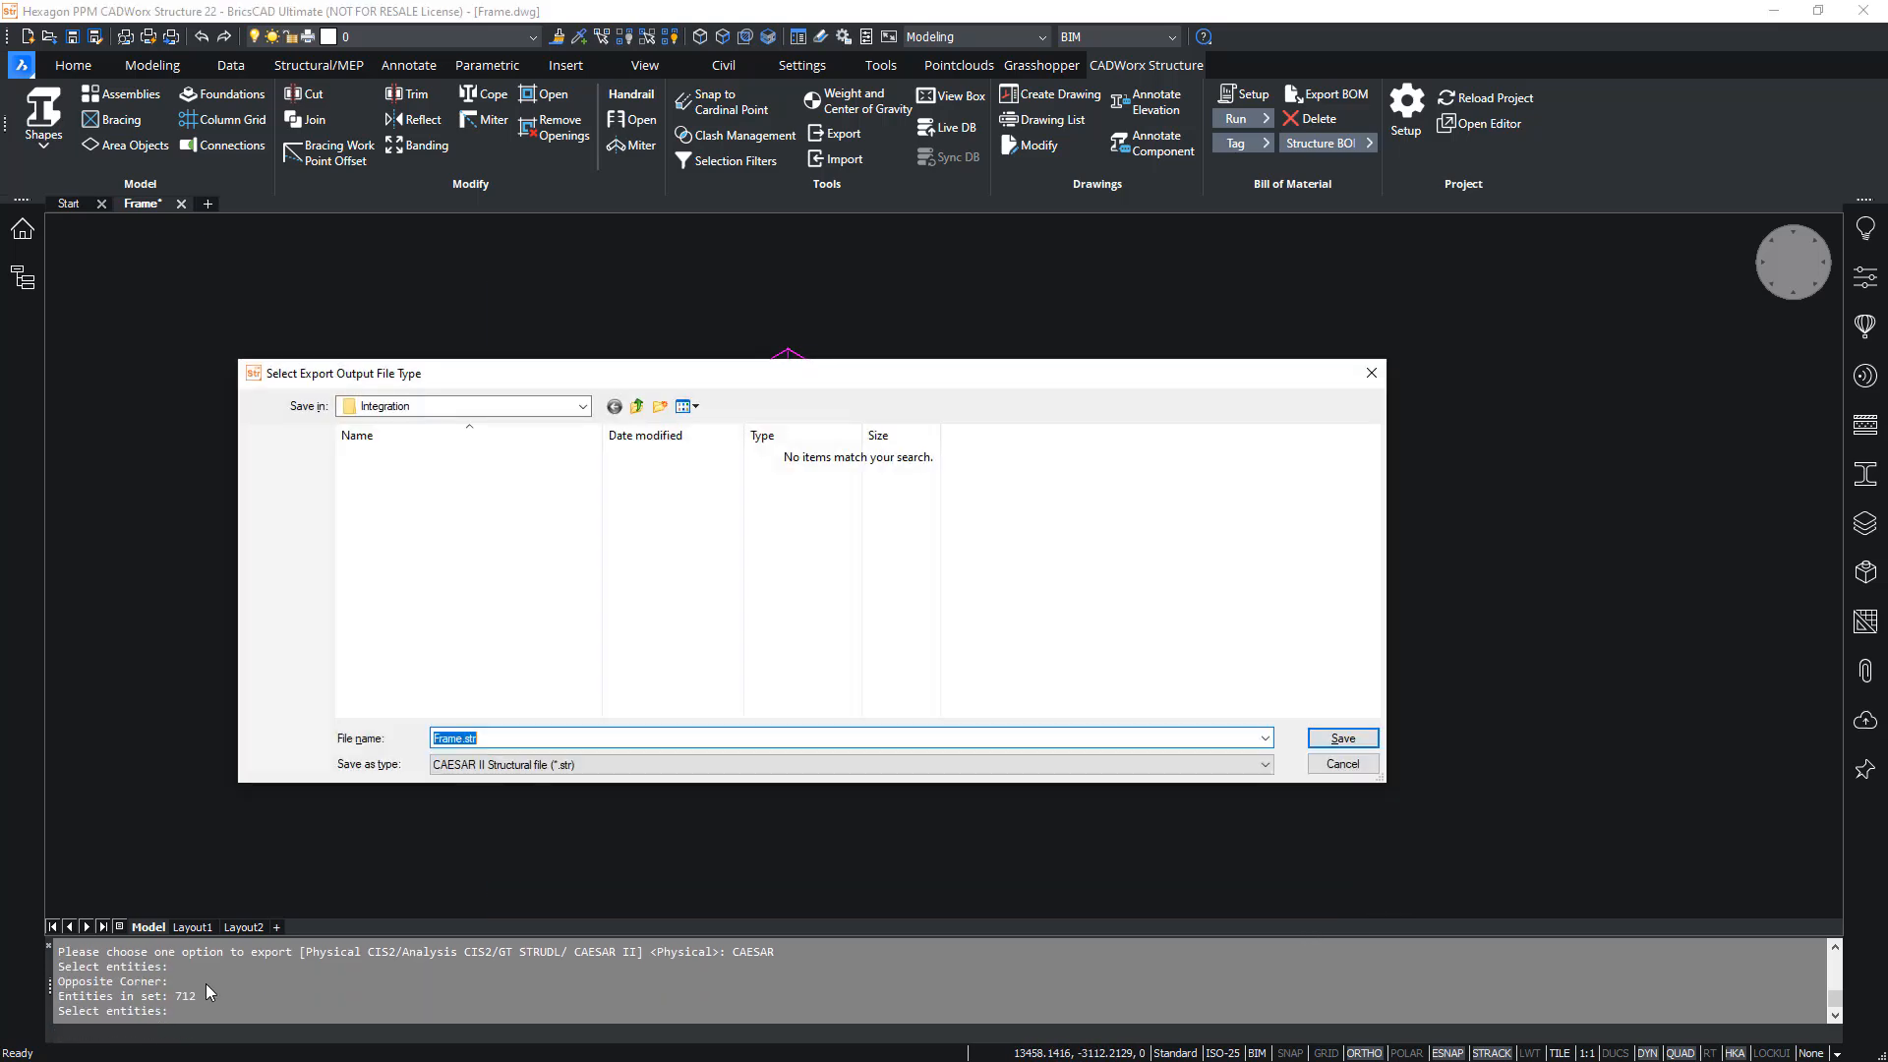
left_click(503, 730)
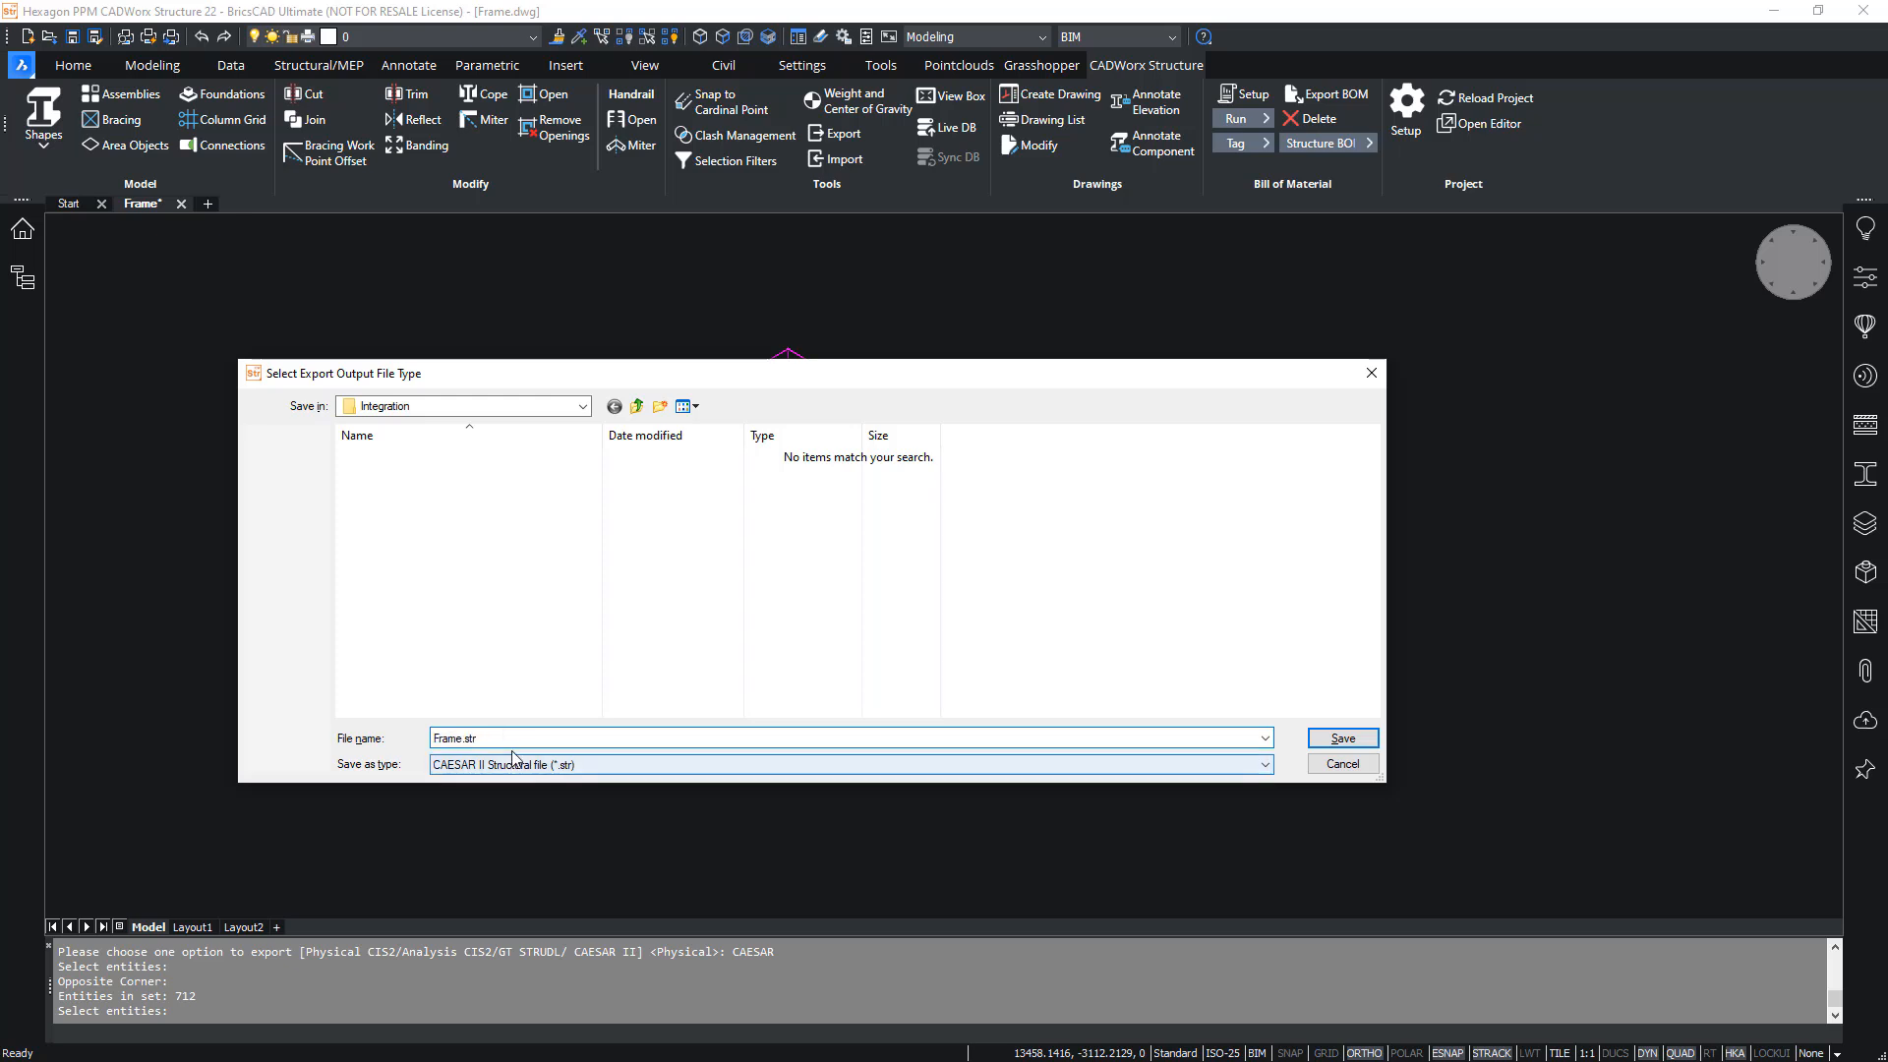
left_click(1342, 739)
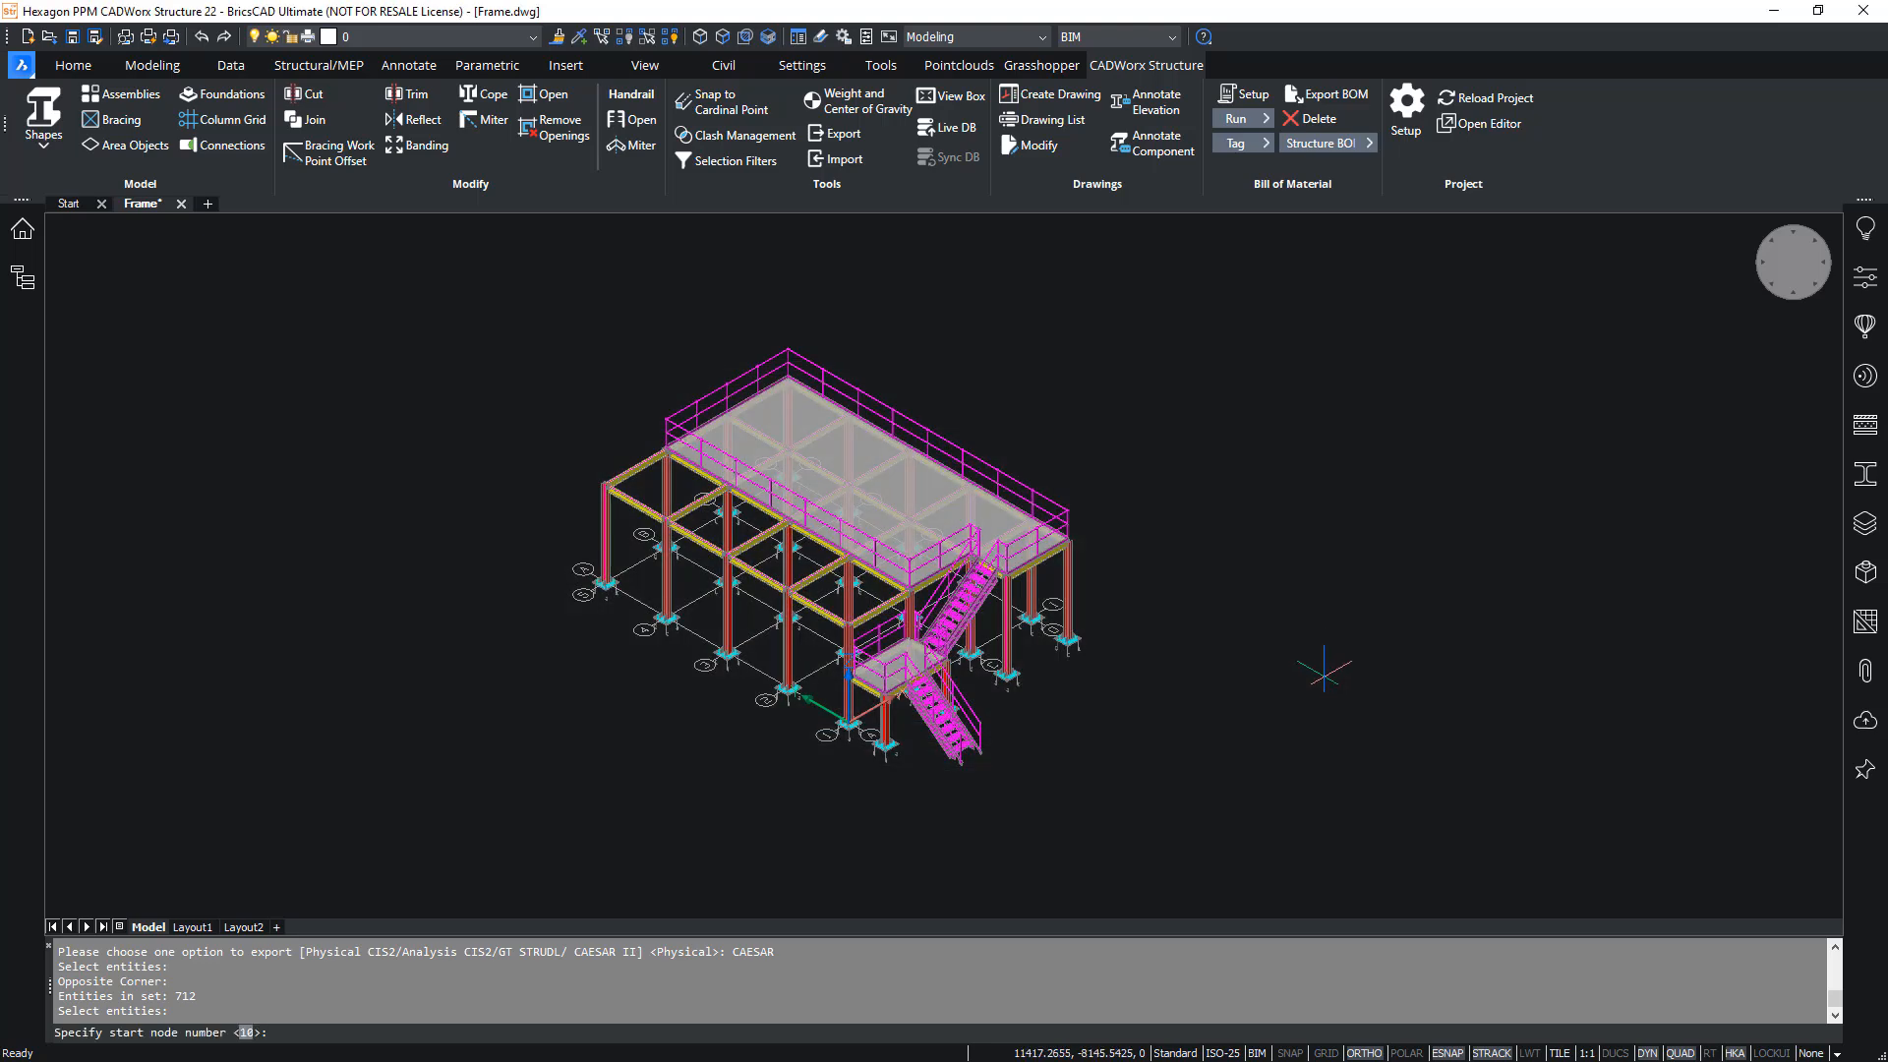
key("Return")
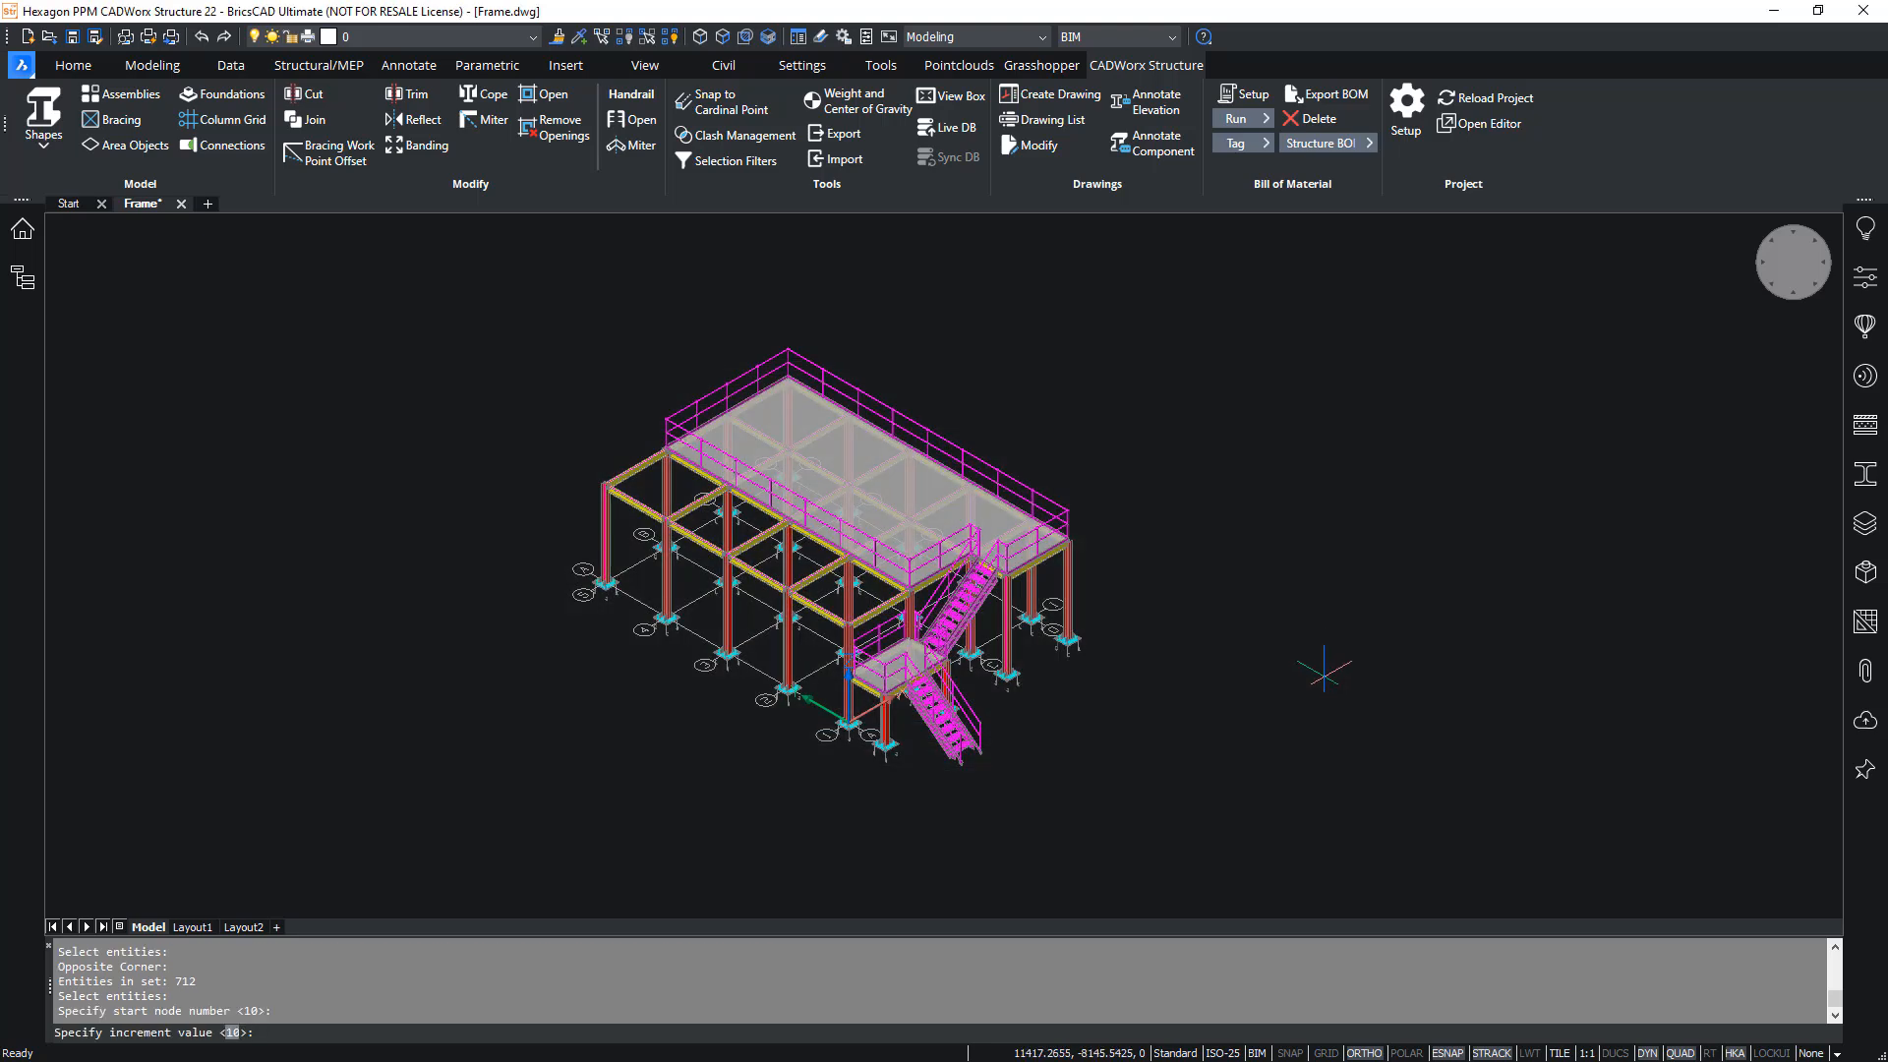
key("Return")
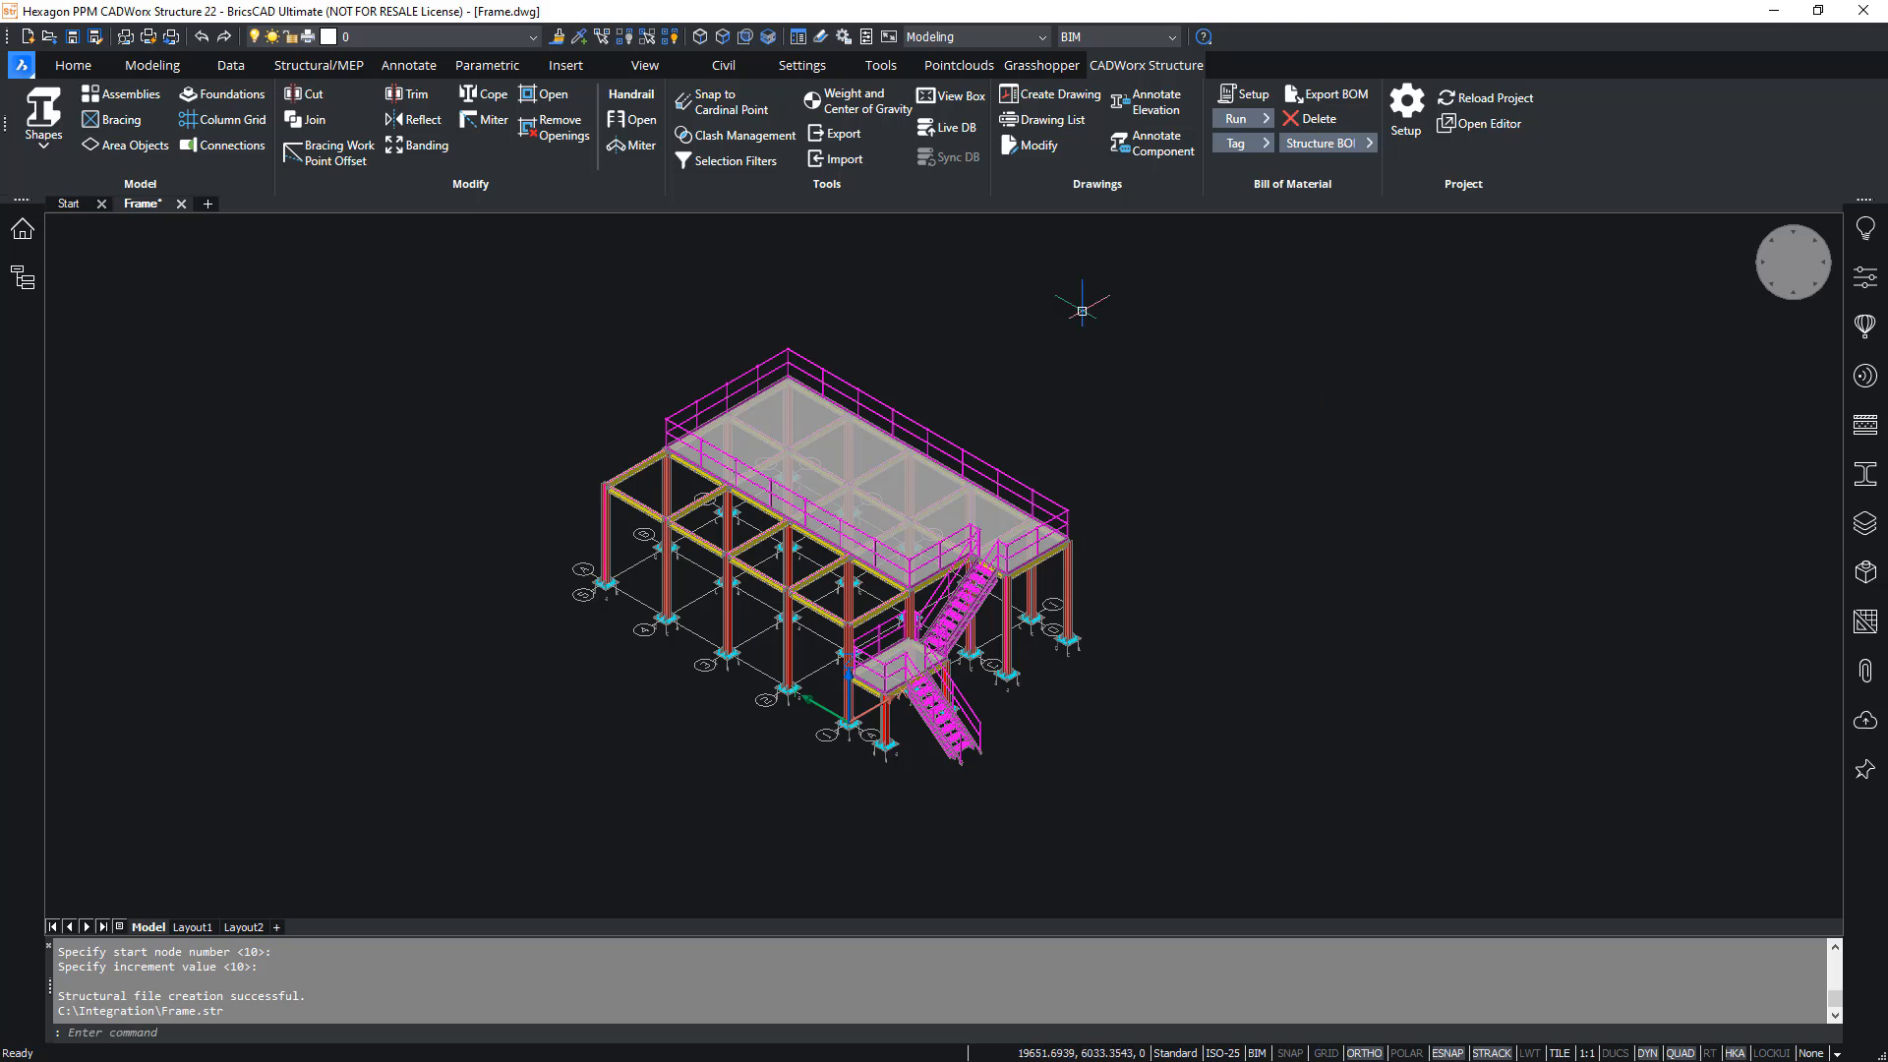
- Export the whole frame as the GT STRUDL file Frame.gti in the Integration folder
left_click(859, 131)
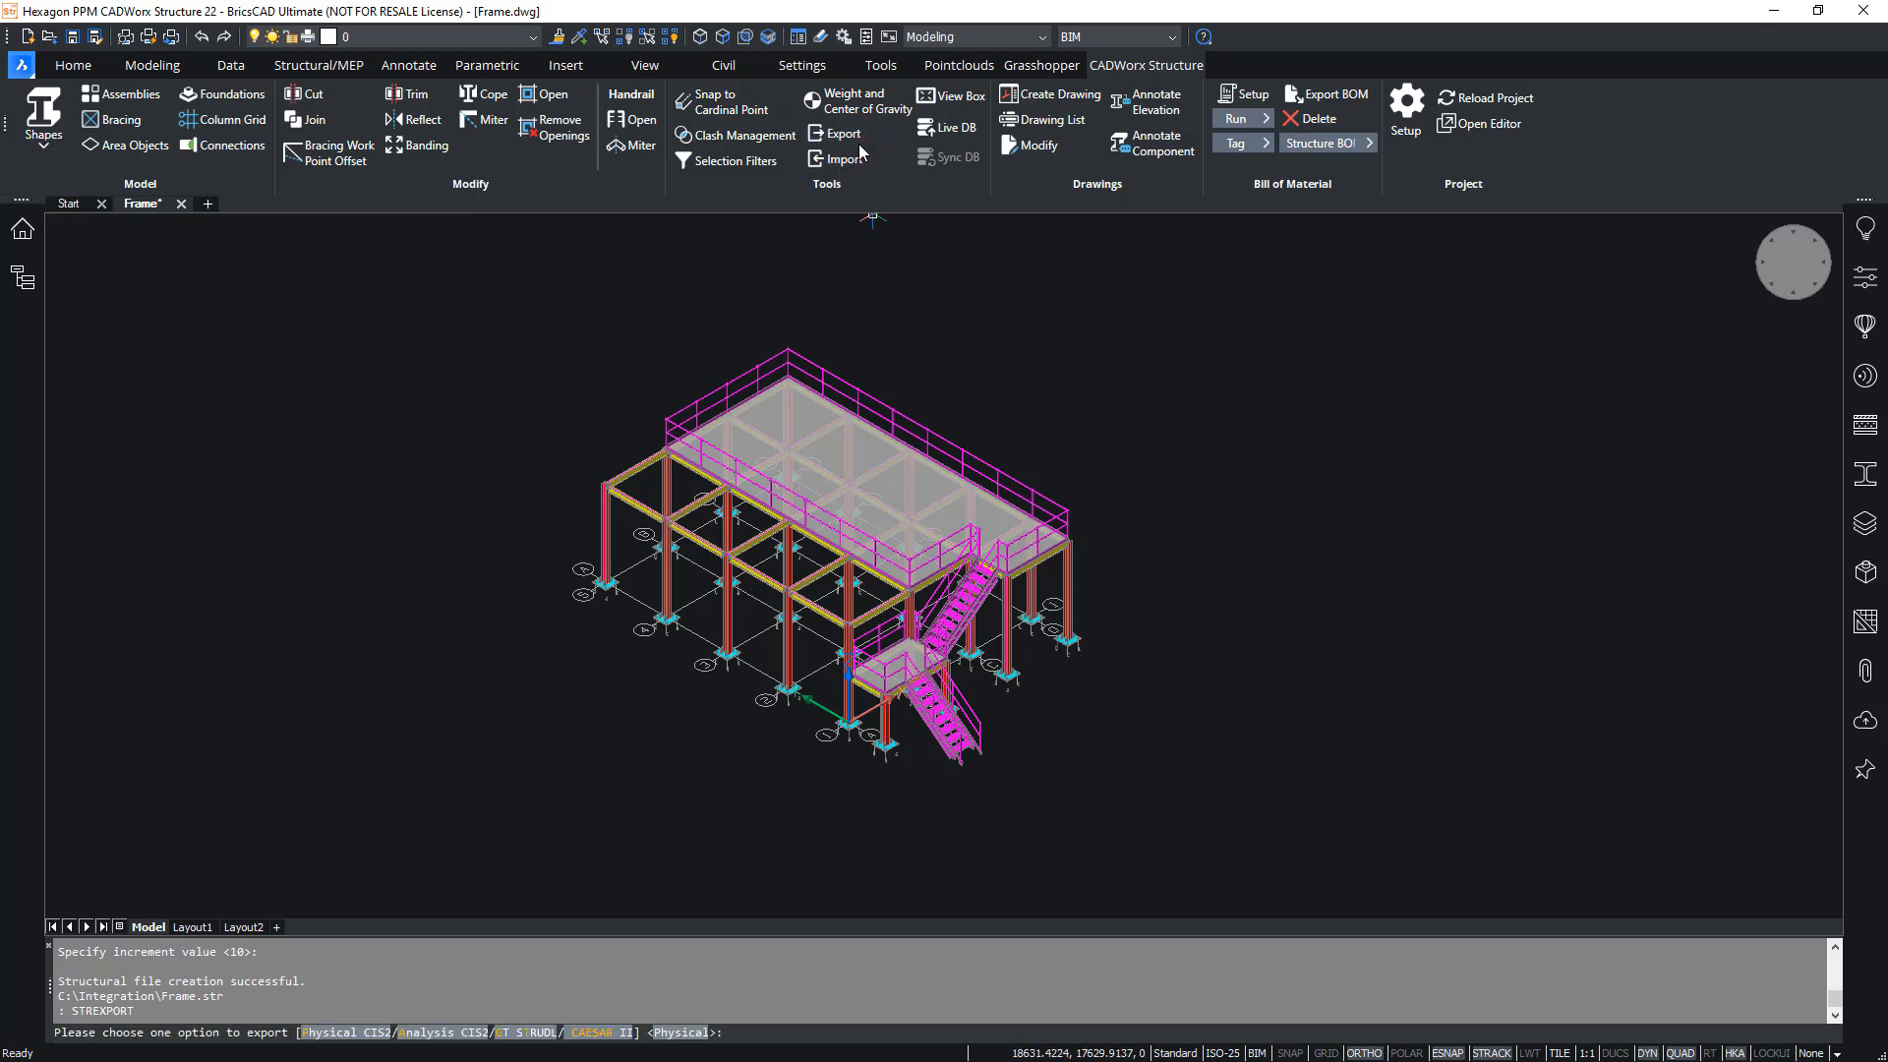
left_click(524, 1033)
left_click(1245, 888)
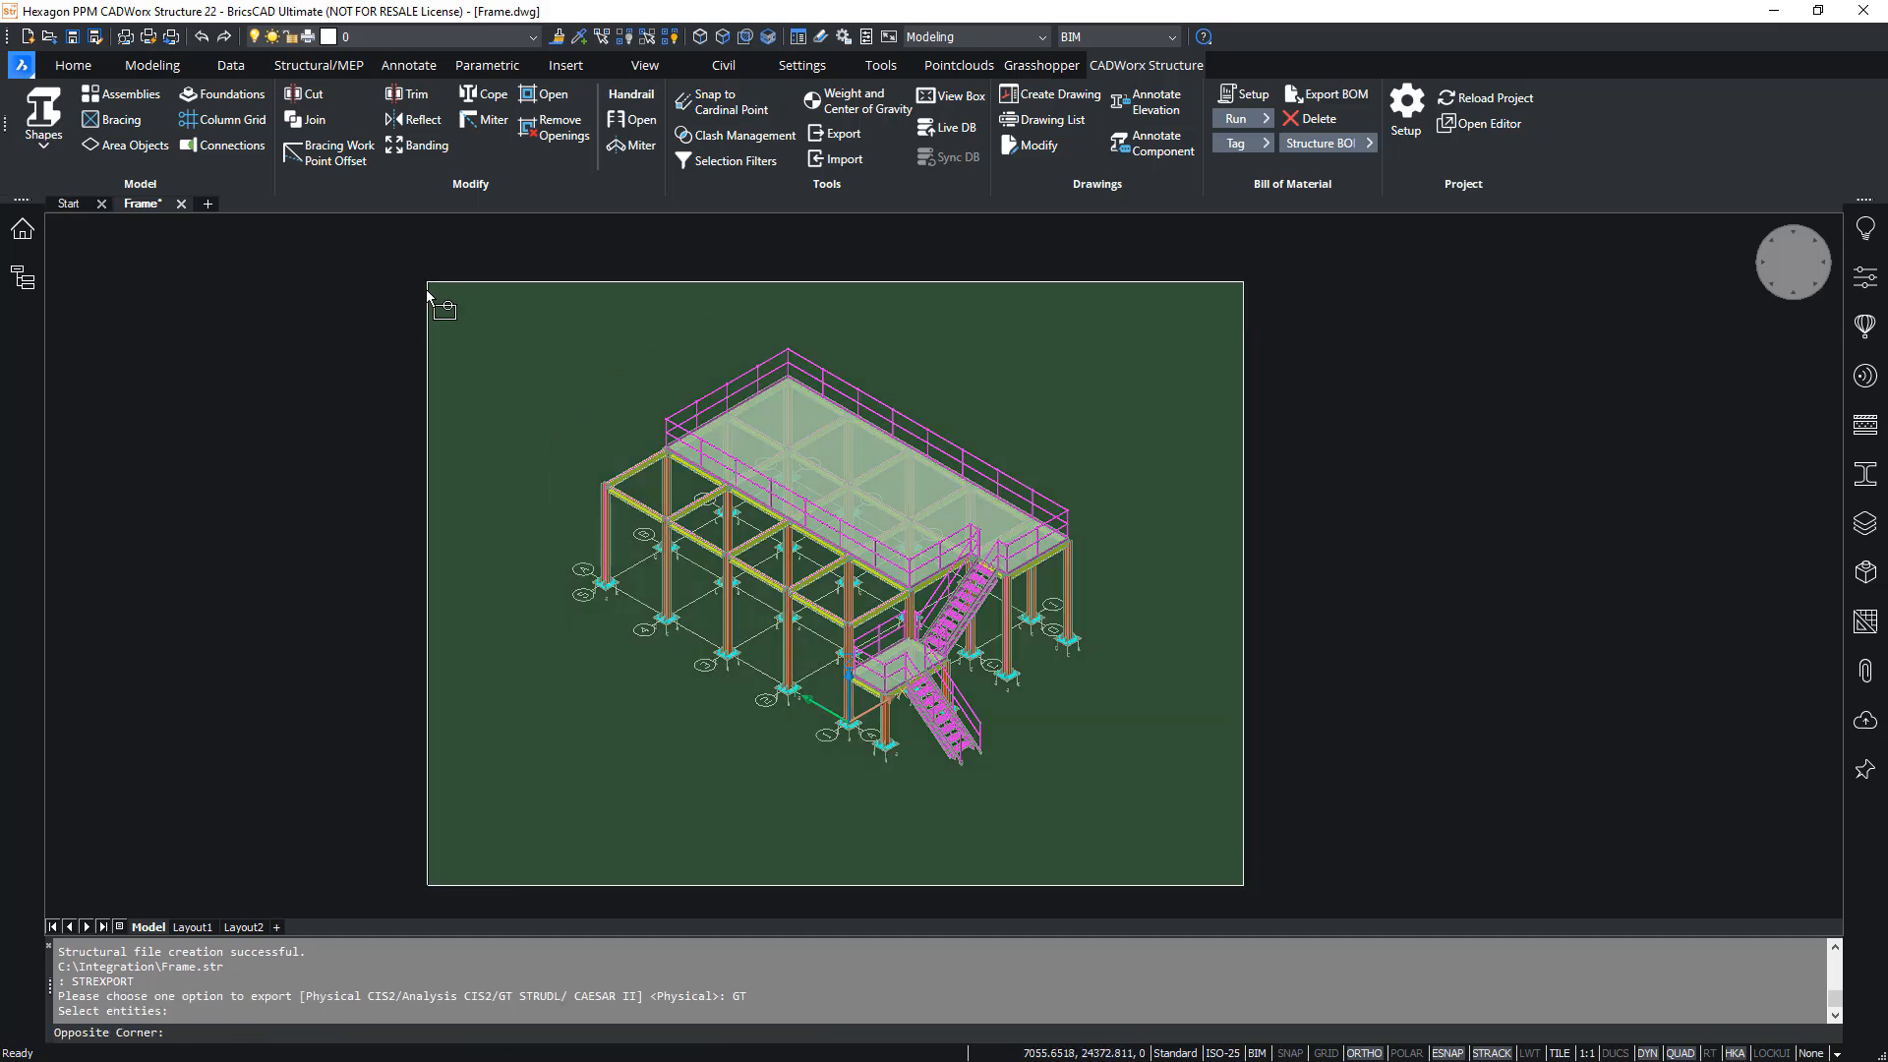
left_click(429, 275)
key("Return")
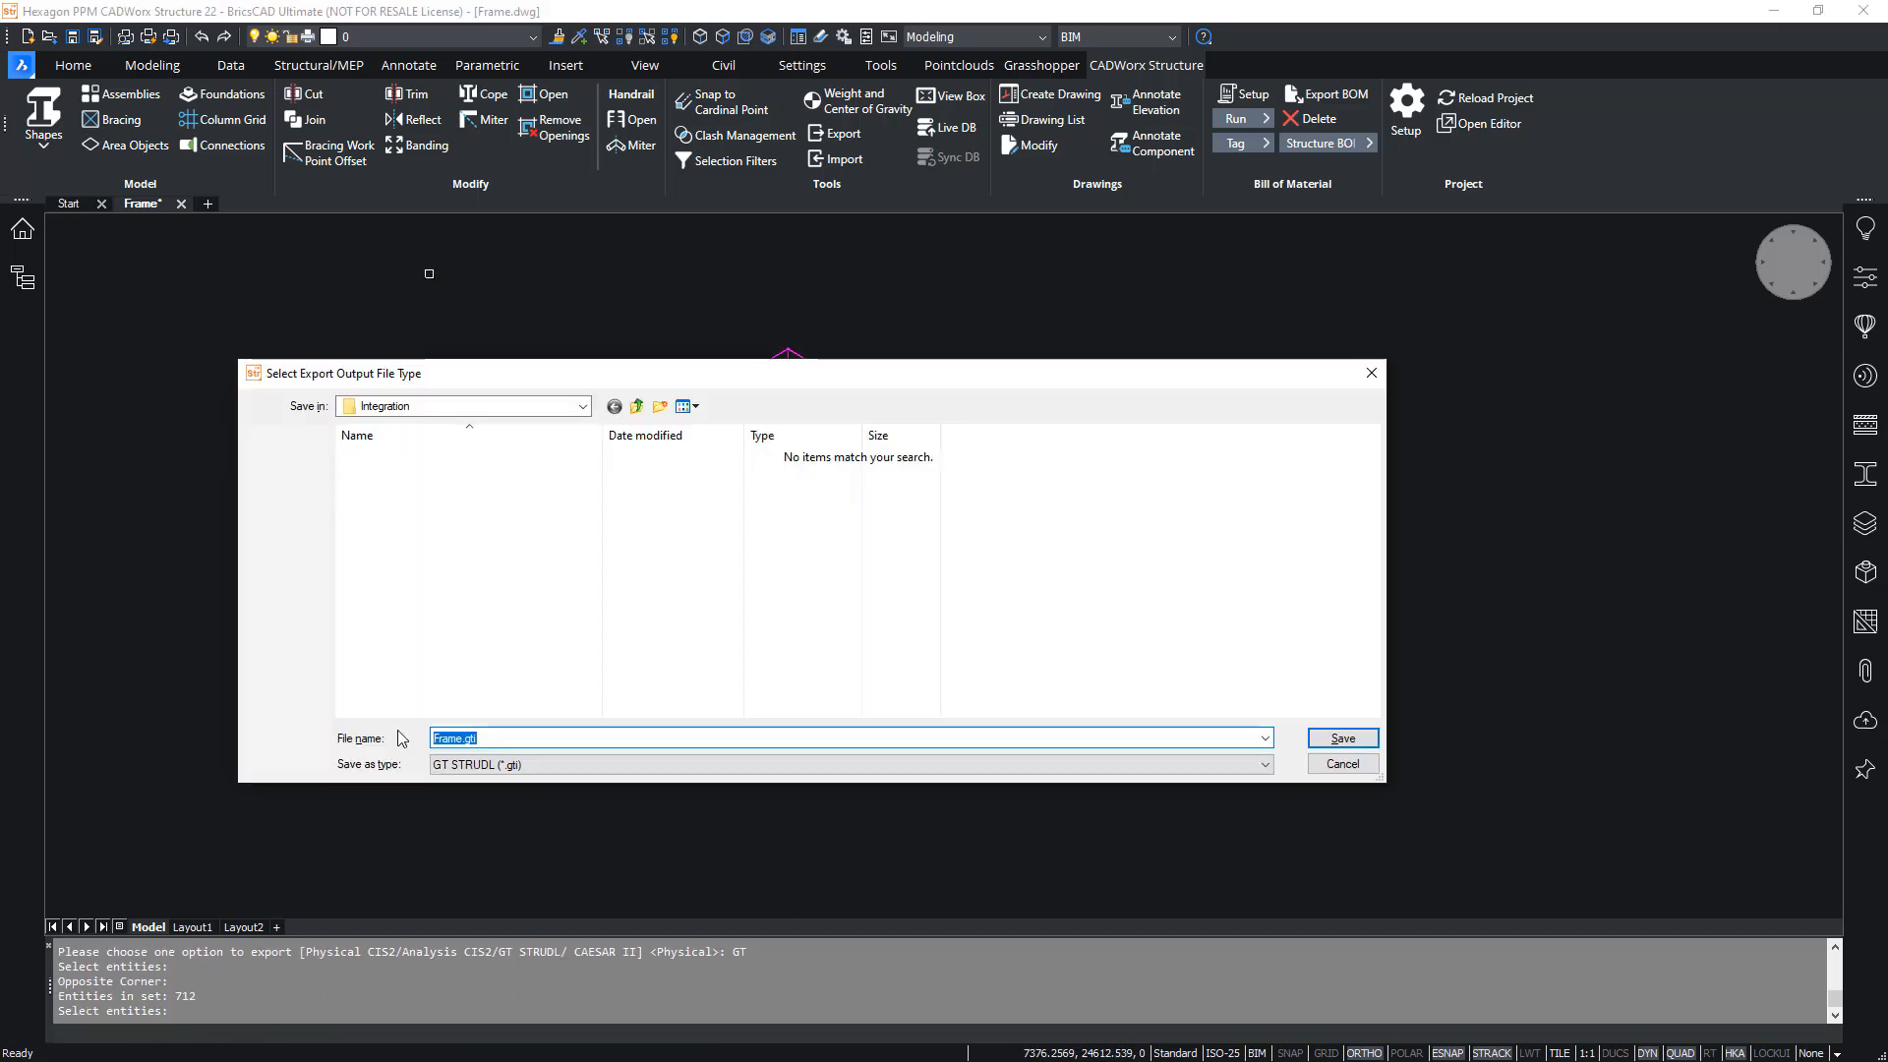
left_click(443, 736)
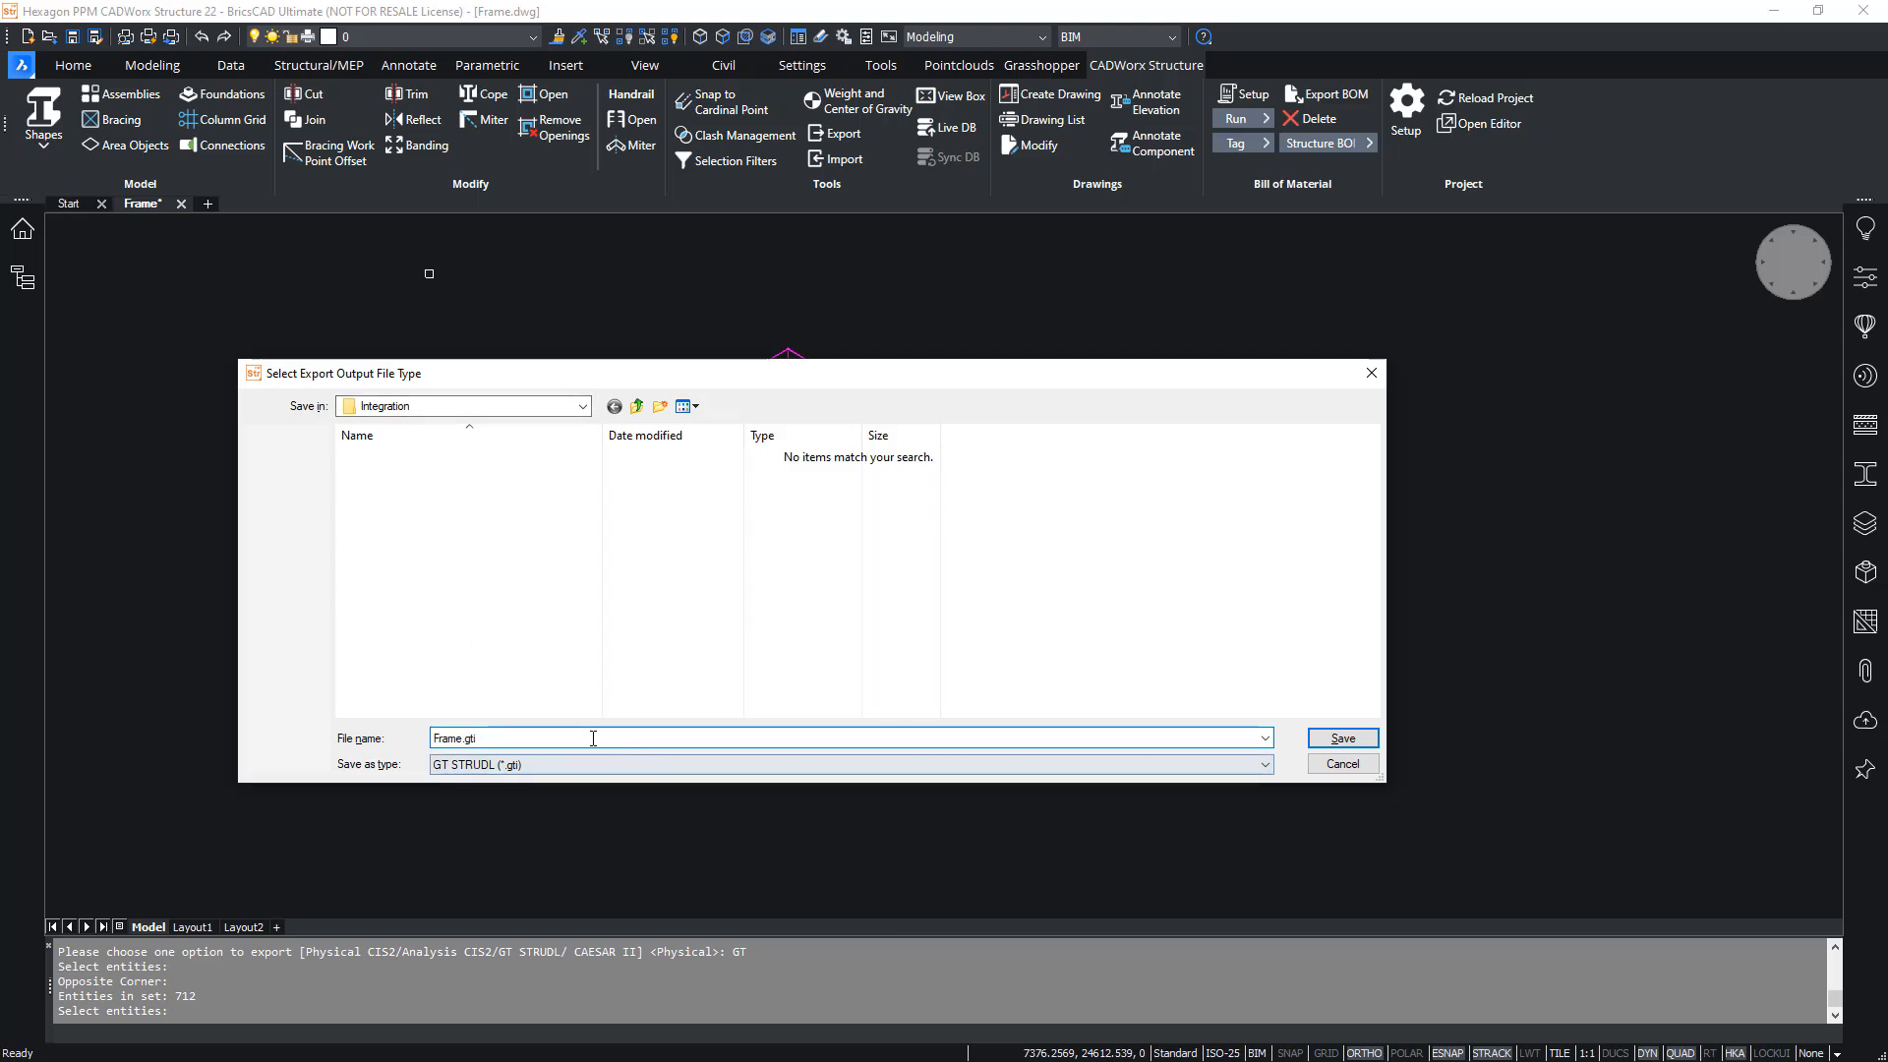
left_click(1344, 738)
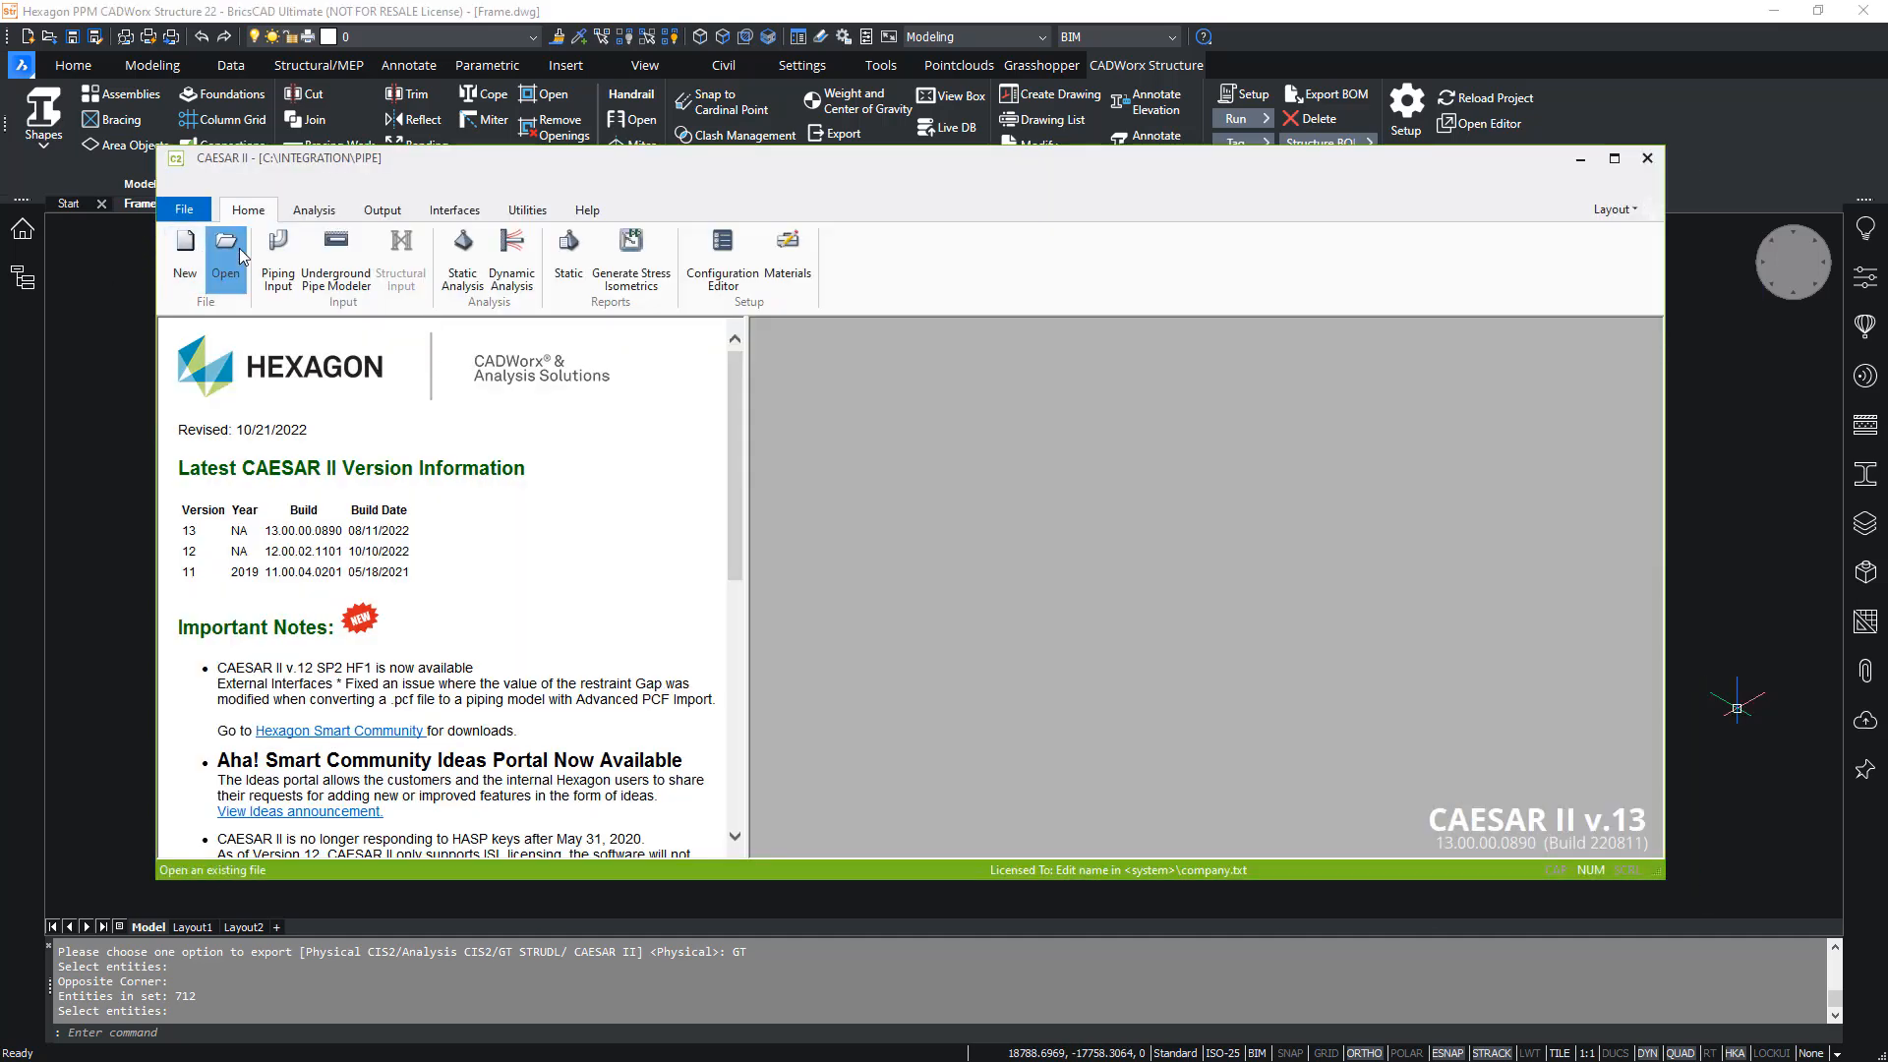
- Switch to CAESAR II, open the Frame file of type Structural (pre-5.0) (*.str), and load it in Structural Input
left_click(241, 257)
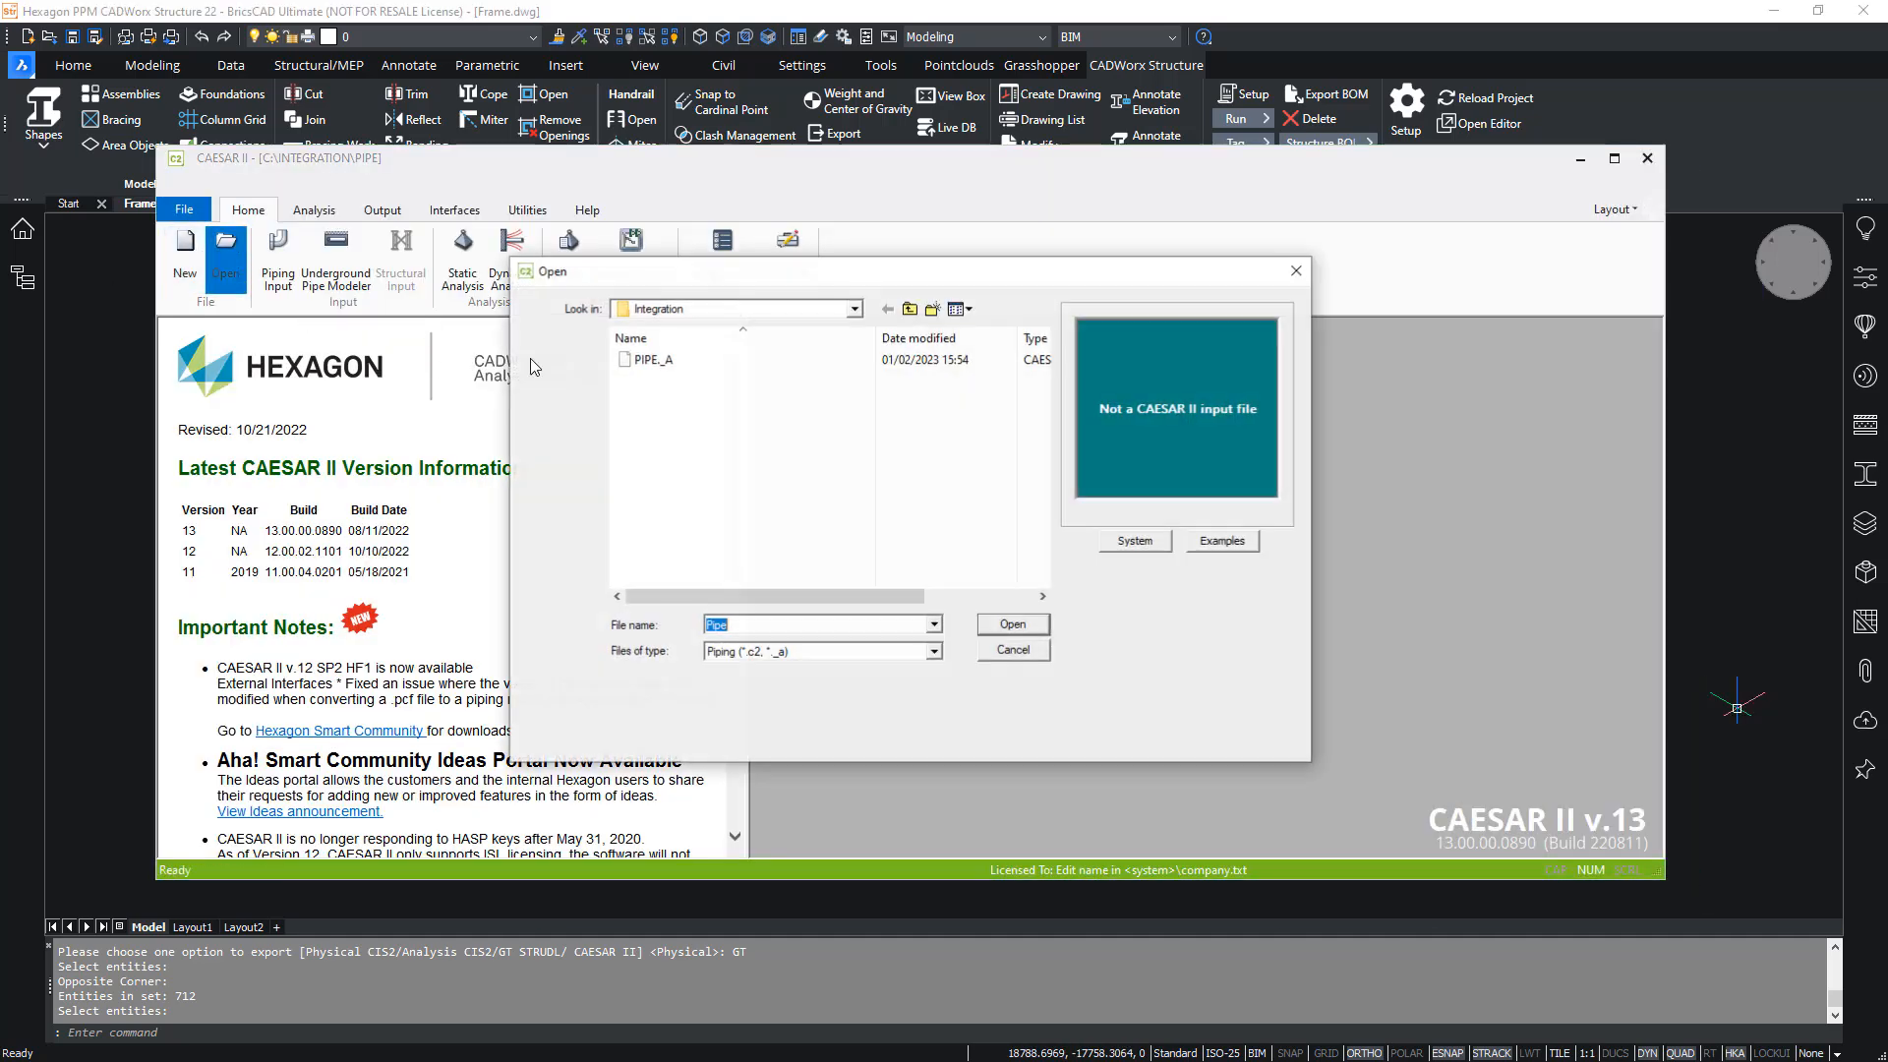
left_click(772, 651)
left_click(777, 721)
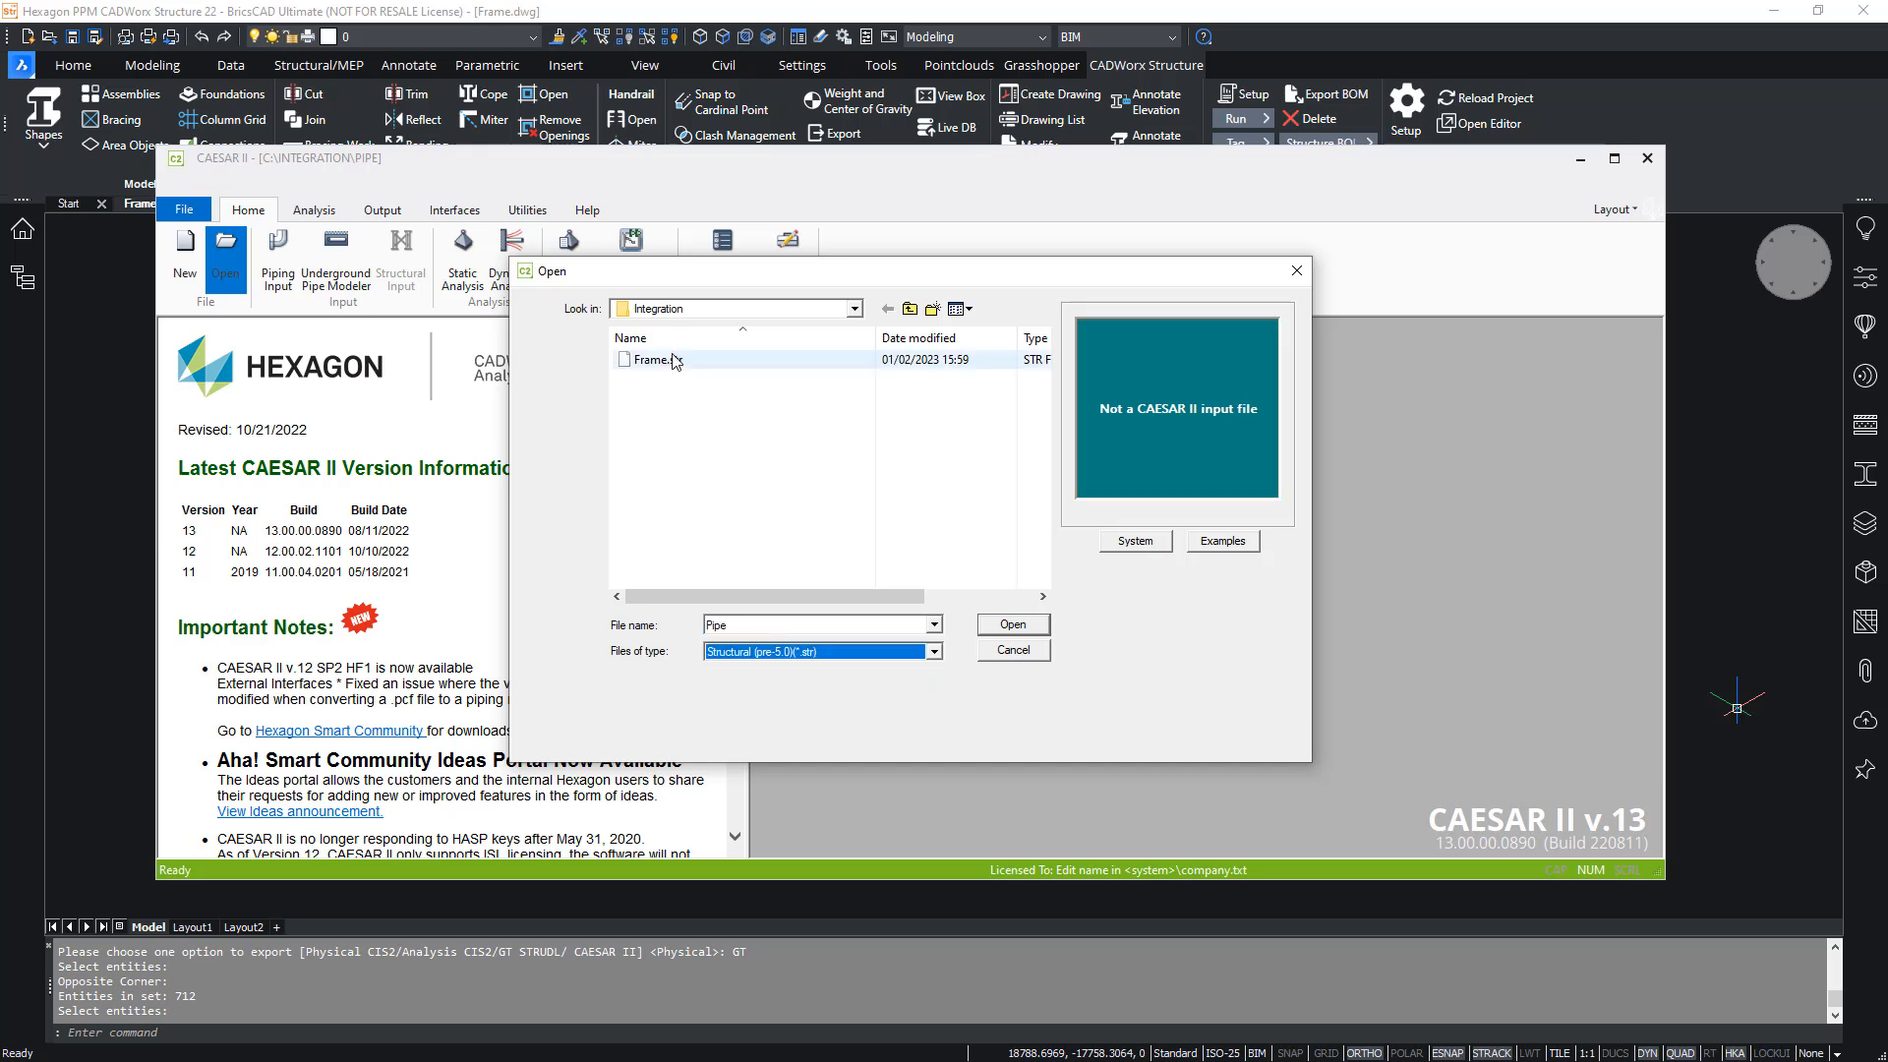
left_click(1013, 626)
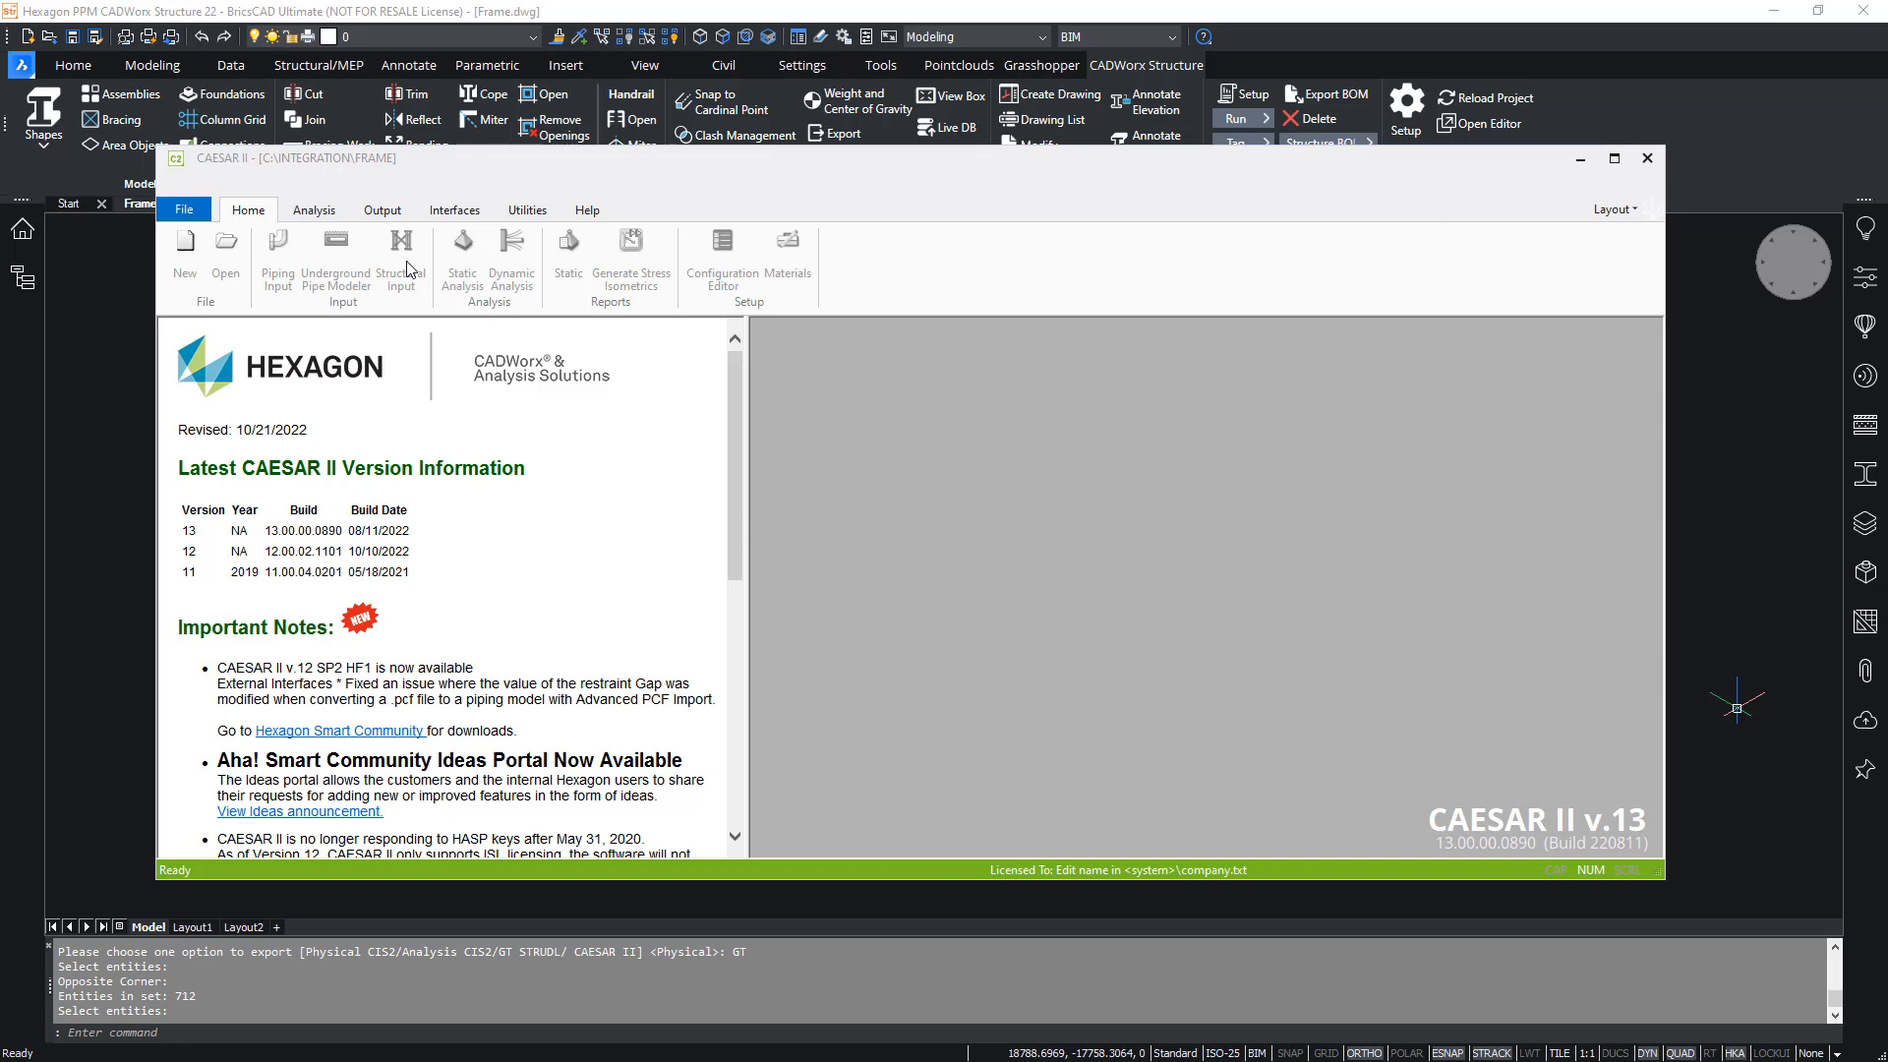
left_click(401, 261)
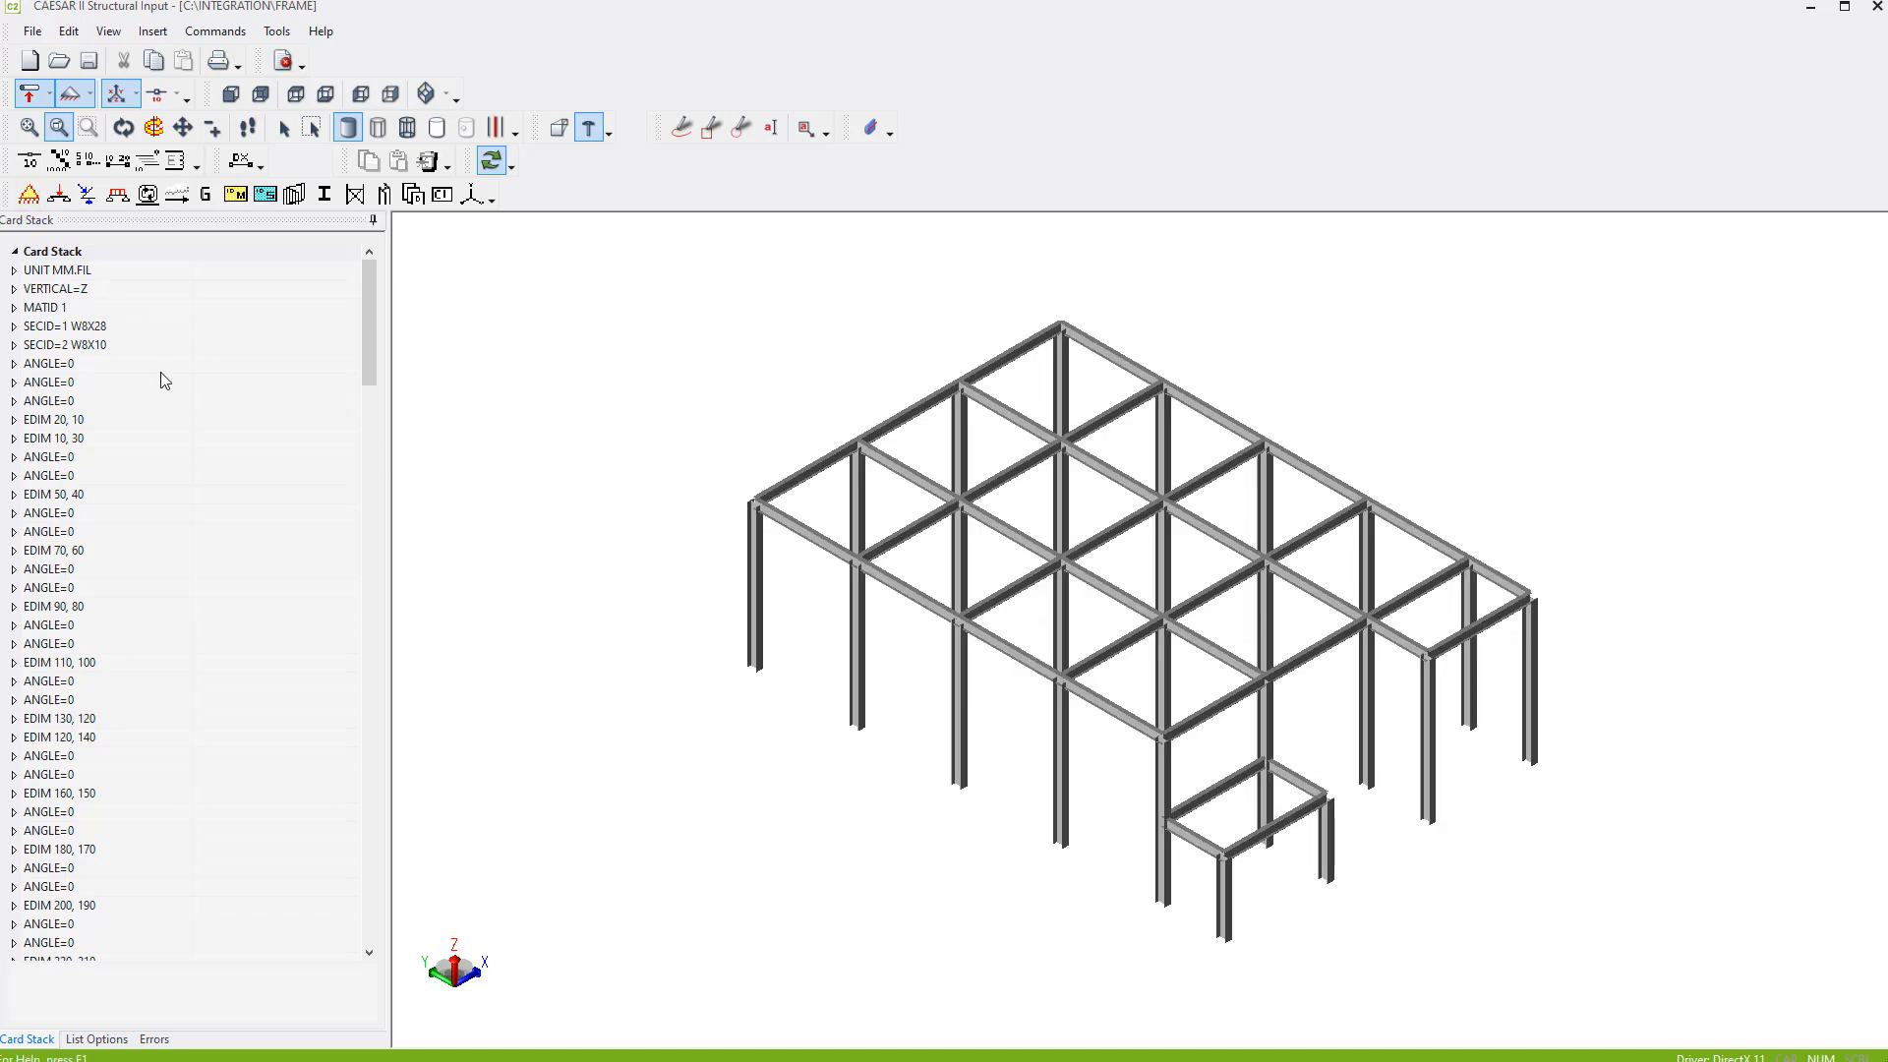
- Check the W8X28 and W8X10 section cards in the card stack and display the model's node numbers
left_click(114, 327)
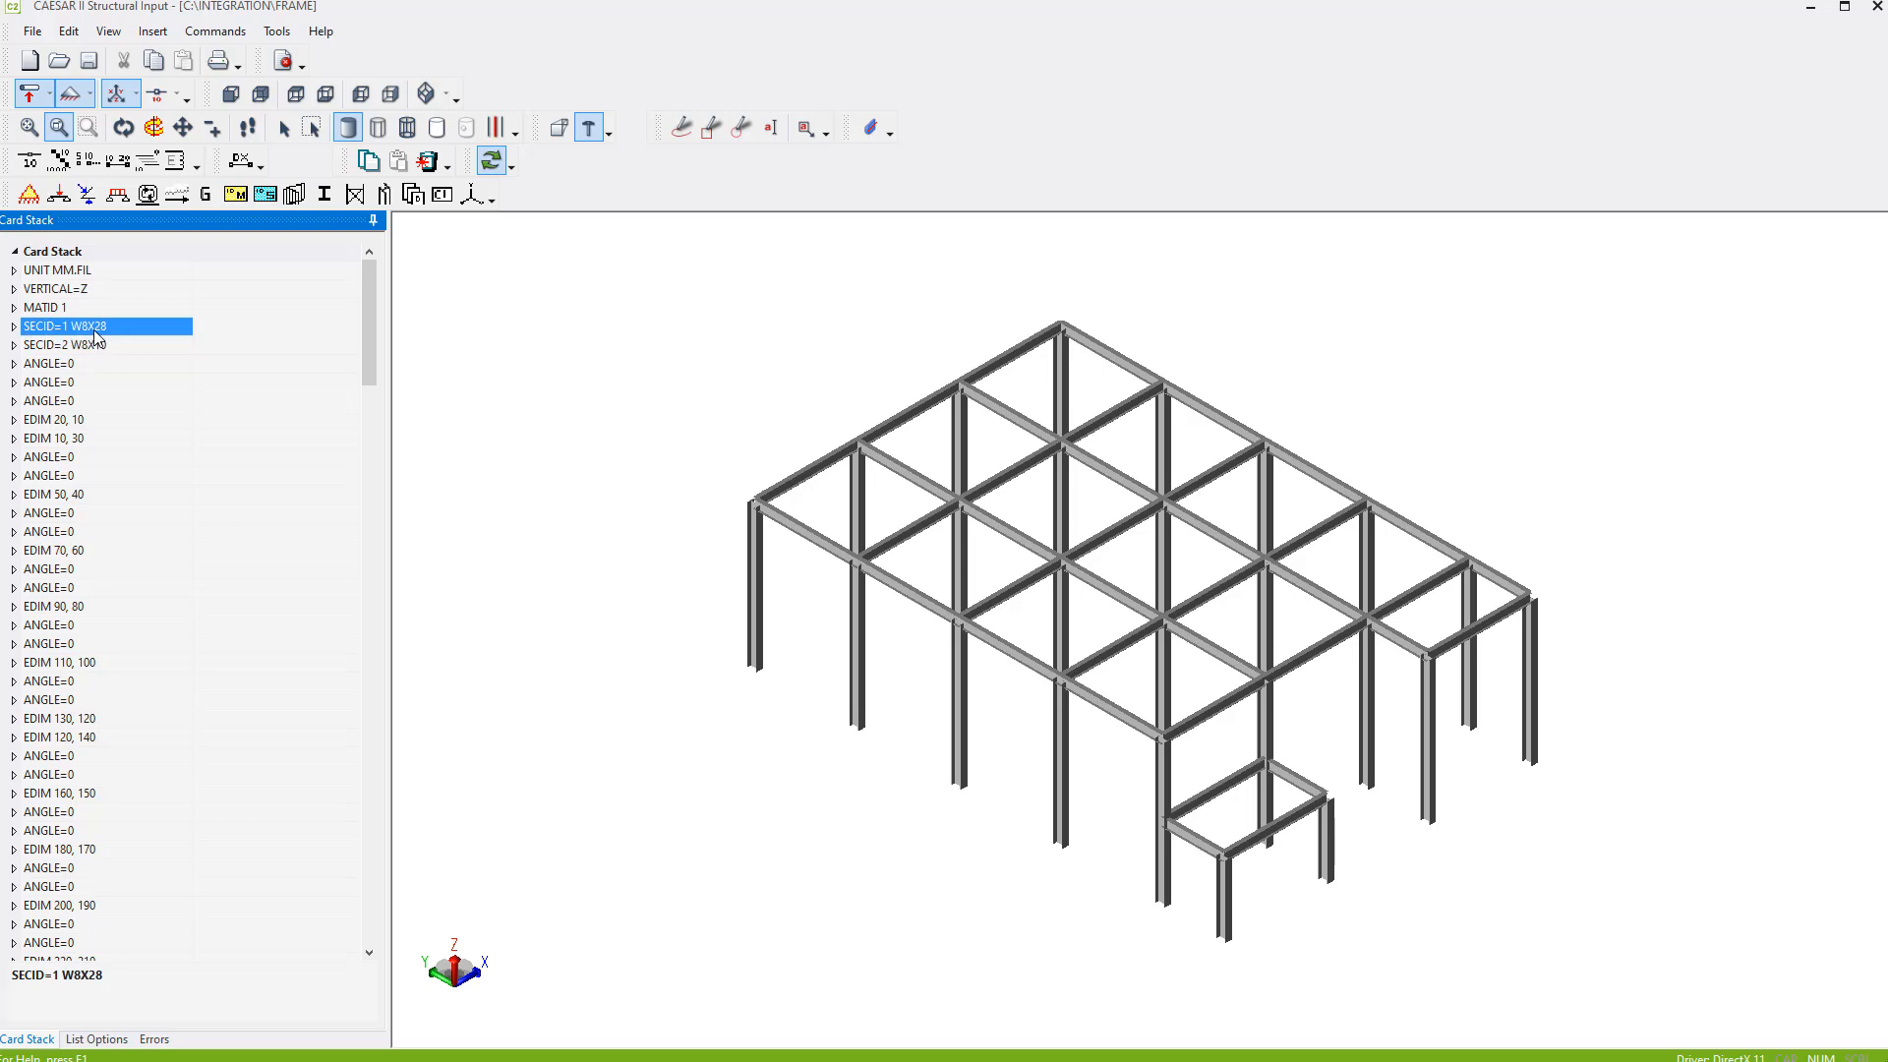
left_click(144, 344)
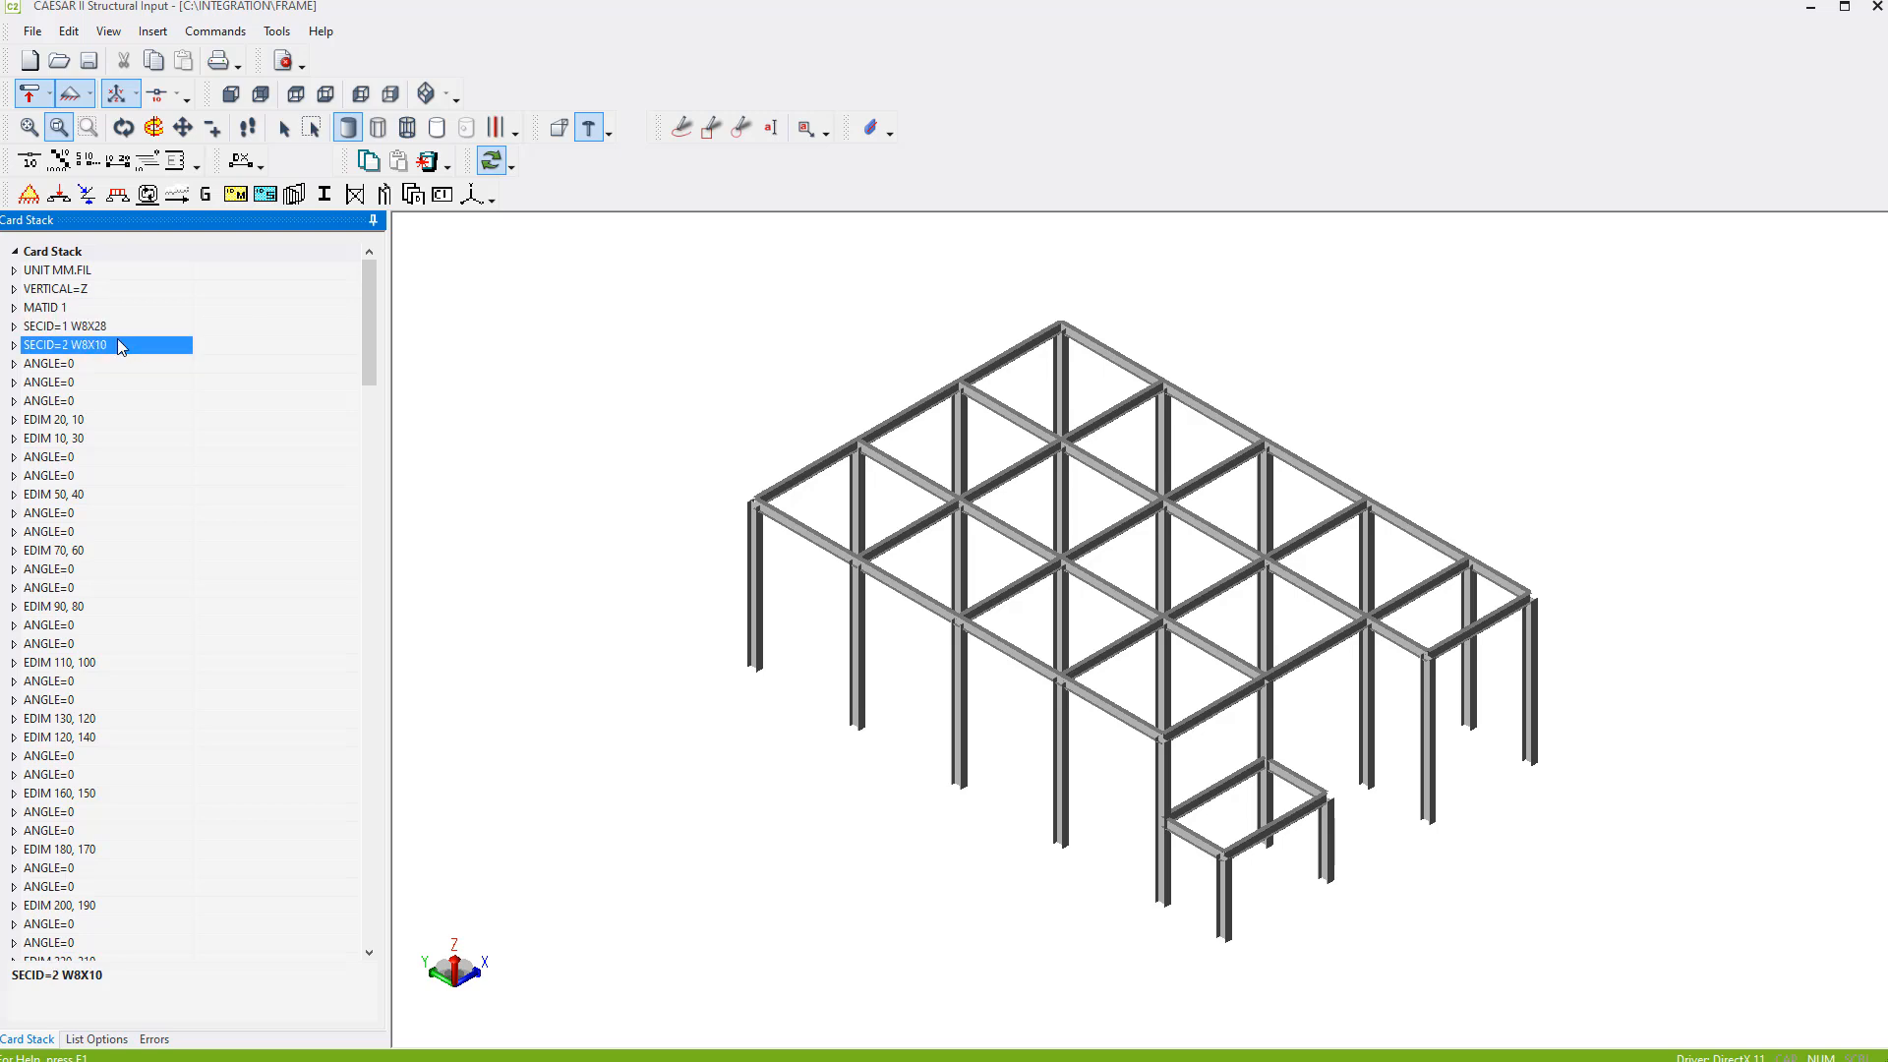
left_click(160, 95)
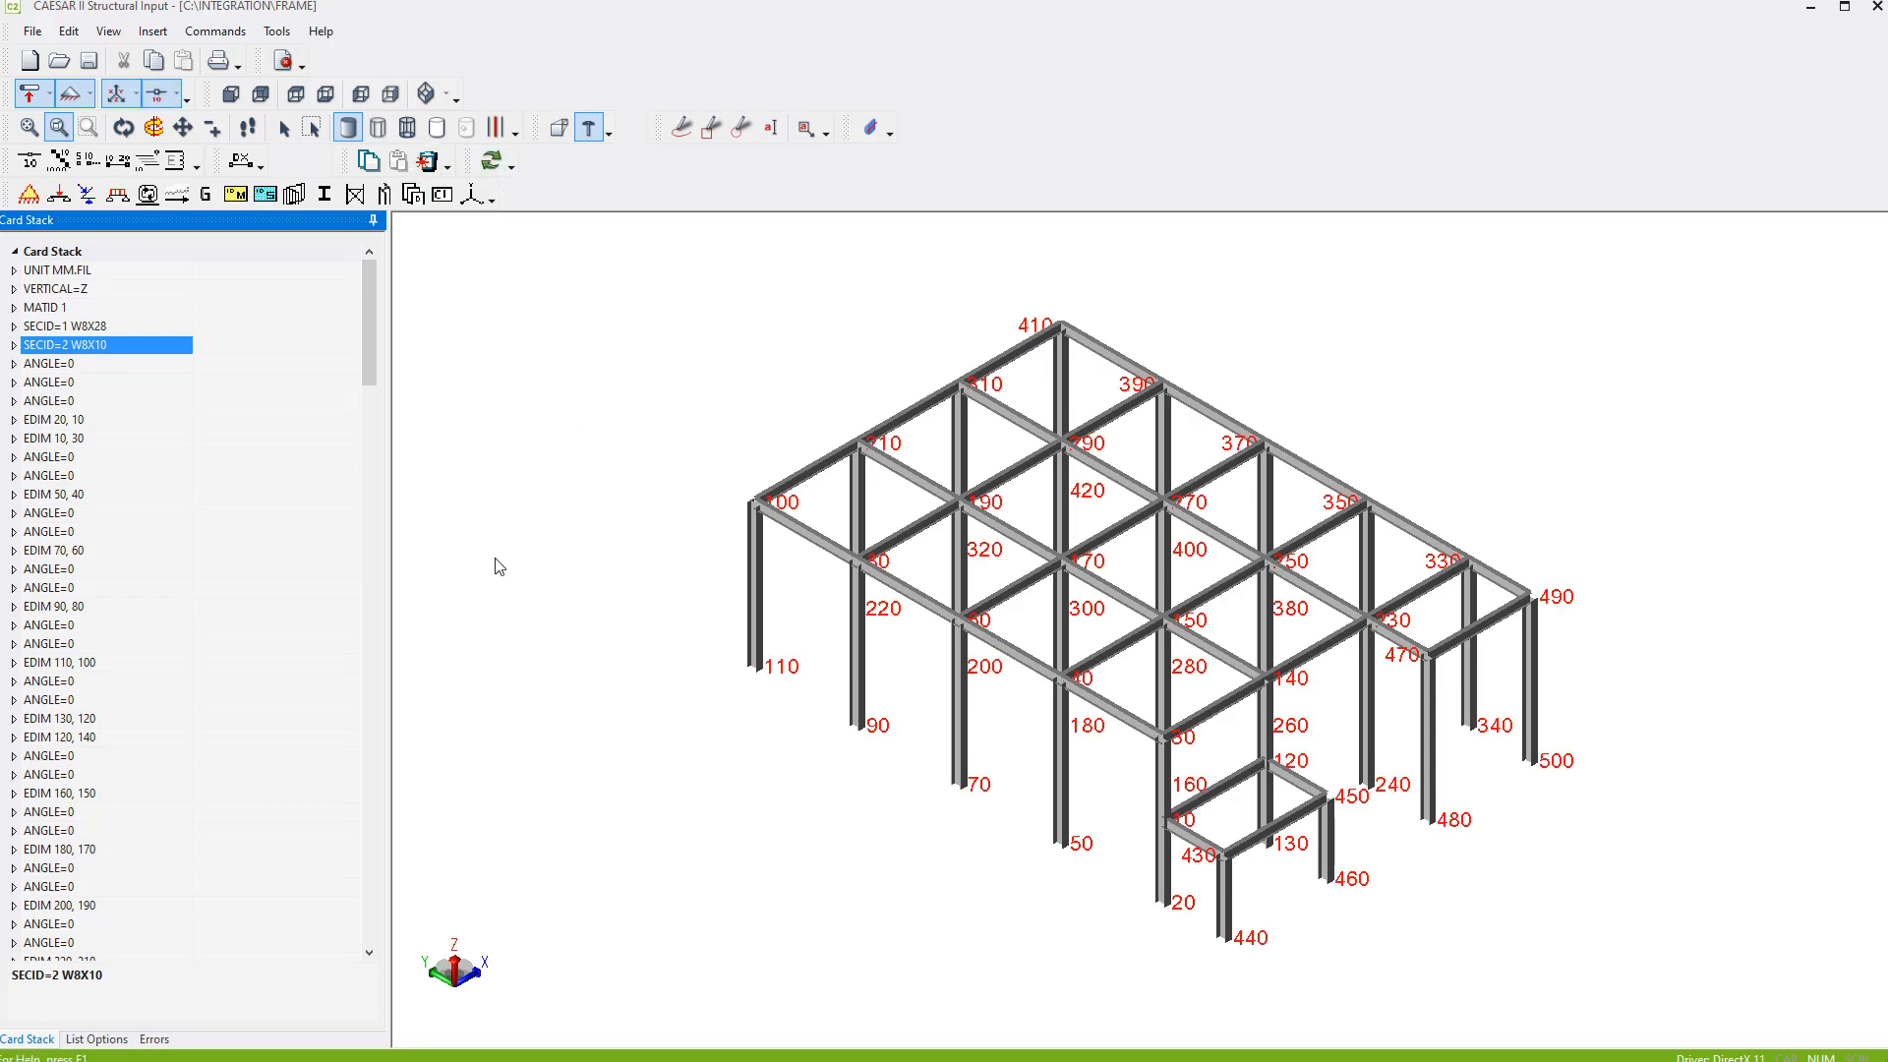
- Examine the node numbers at the crossbeam cut points and the column bases along the frame's outer side
middle_click_drag(911, 889, 1178, 889)
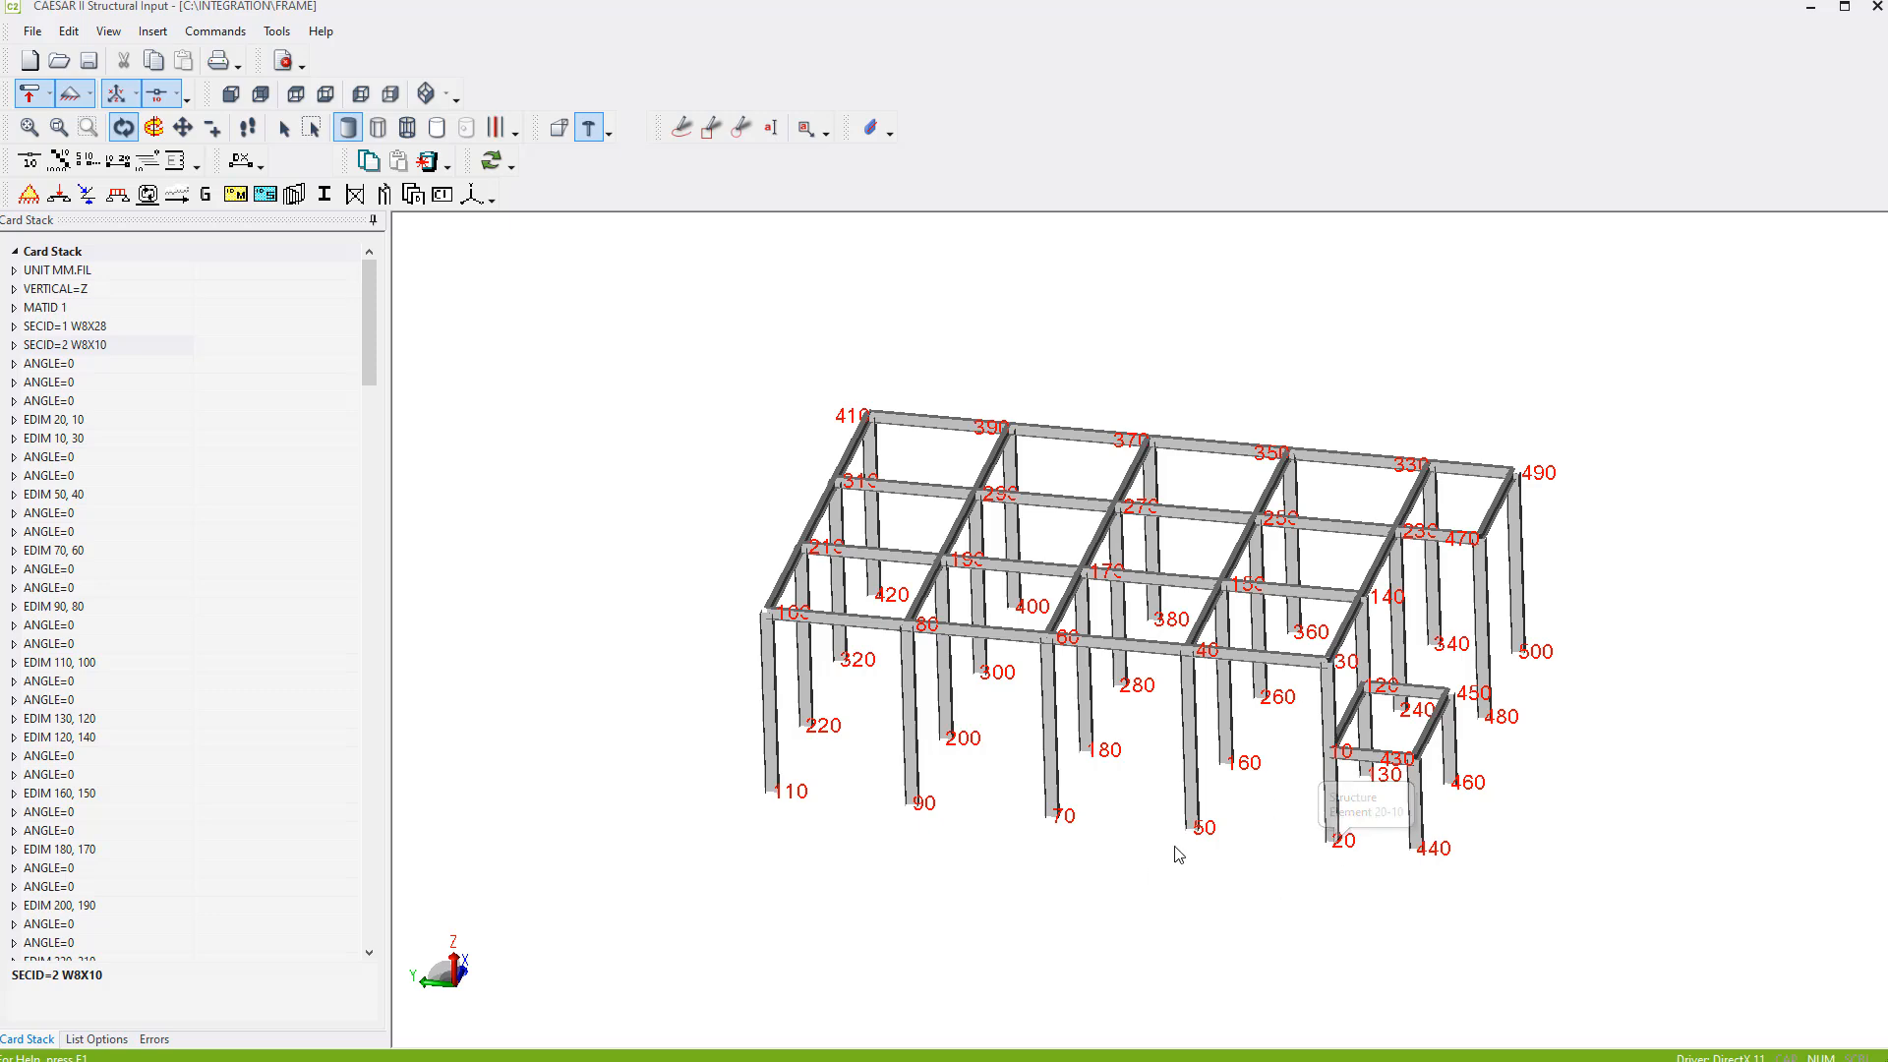
right_click(1127, 869)
left_click(1166, 1038)
middle_click_drag(1191, 859, 1201, 774)
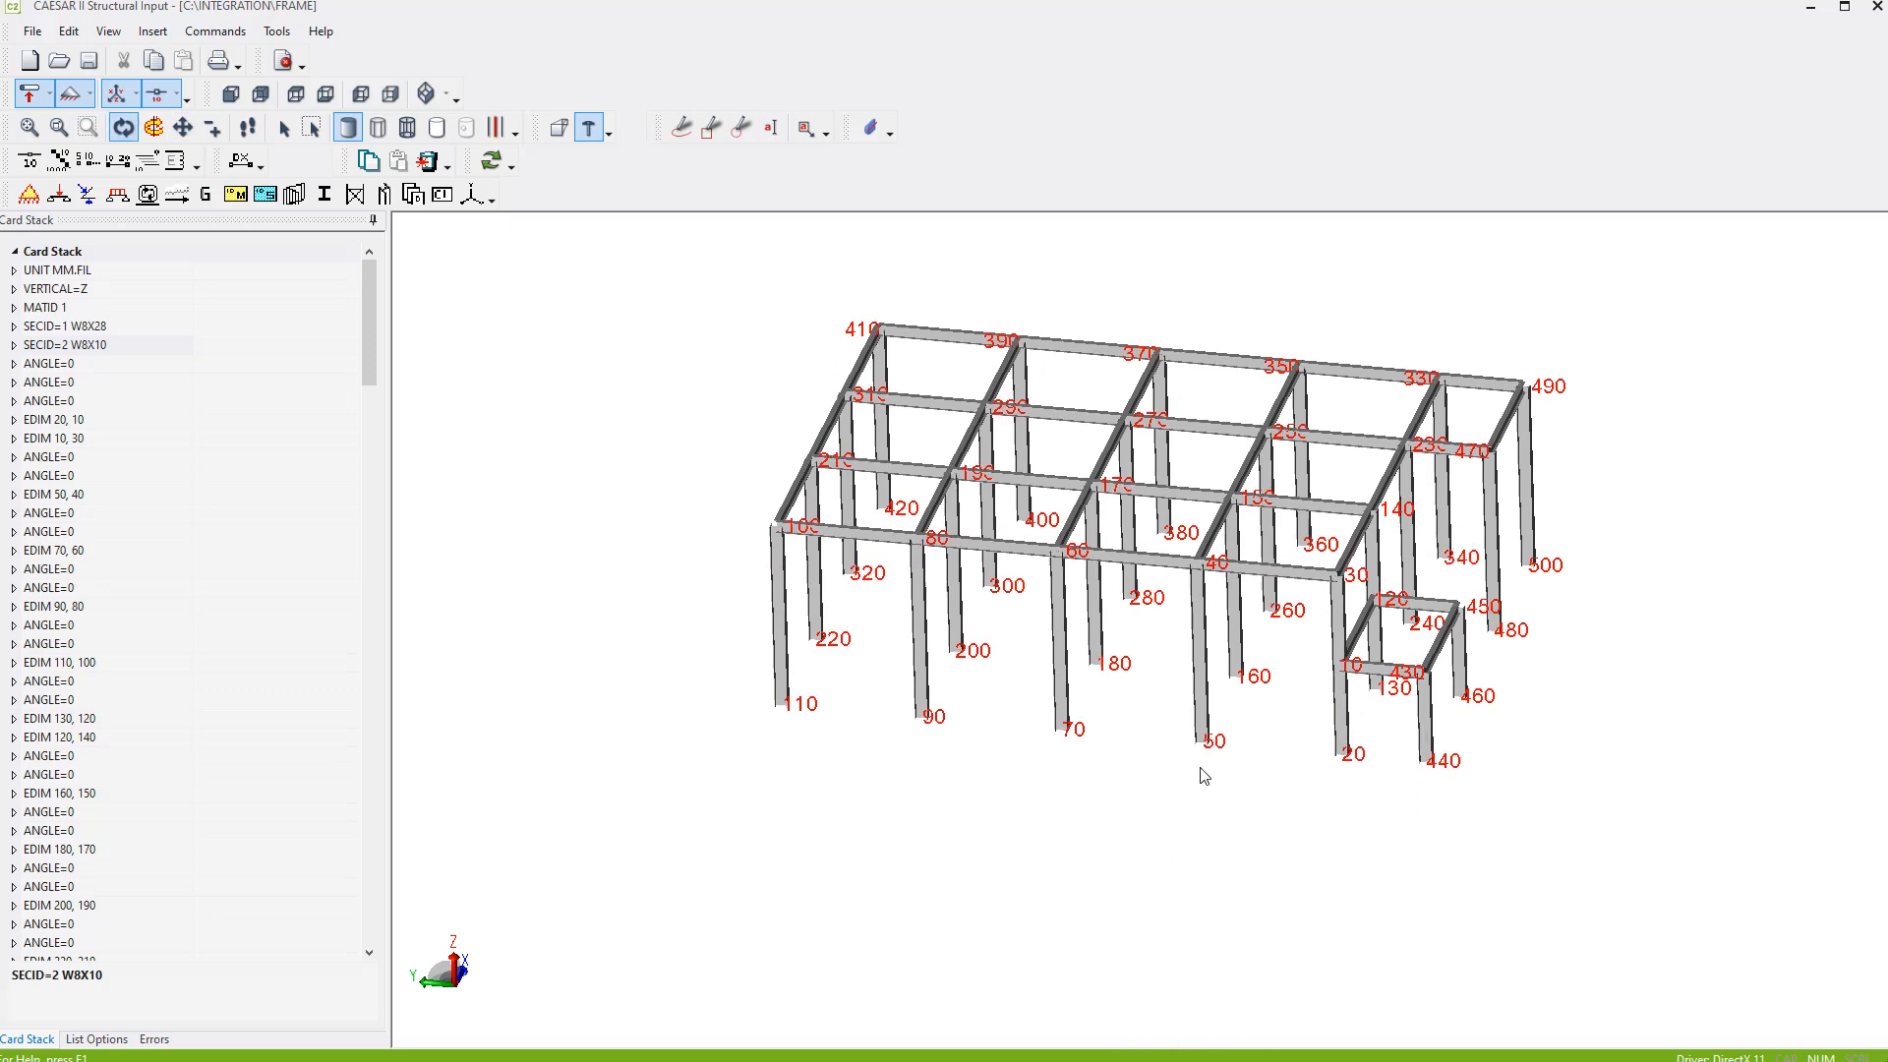
scroll(1201, 774, "up", 3)
middle_click_drag(1022, 772, 1220, 842)
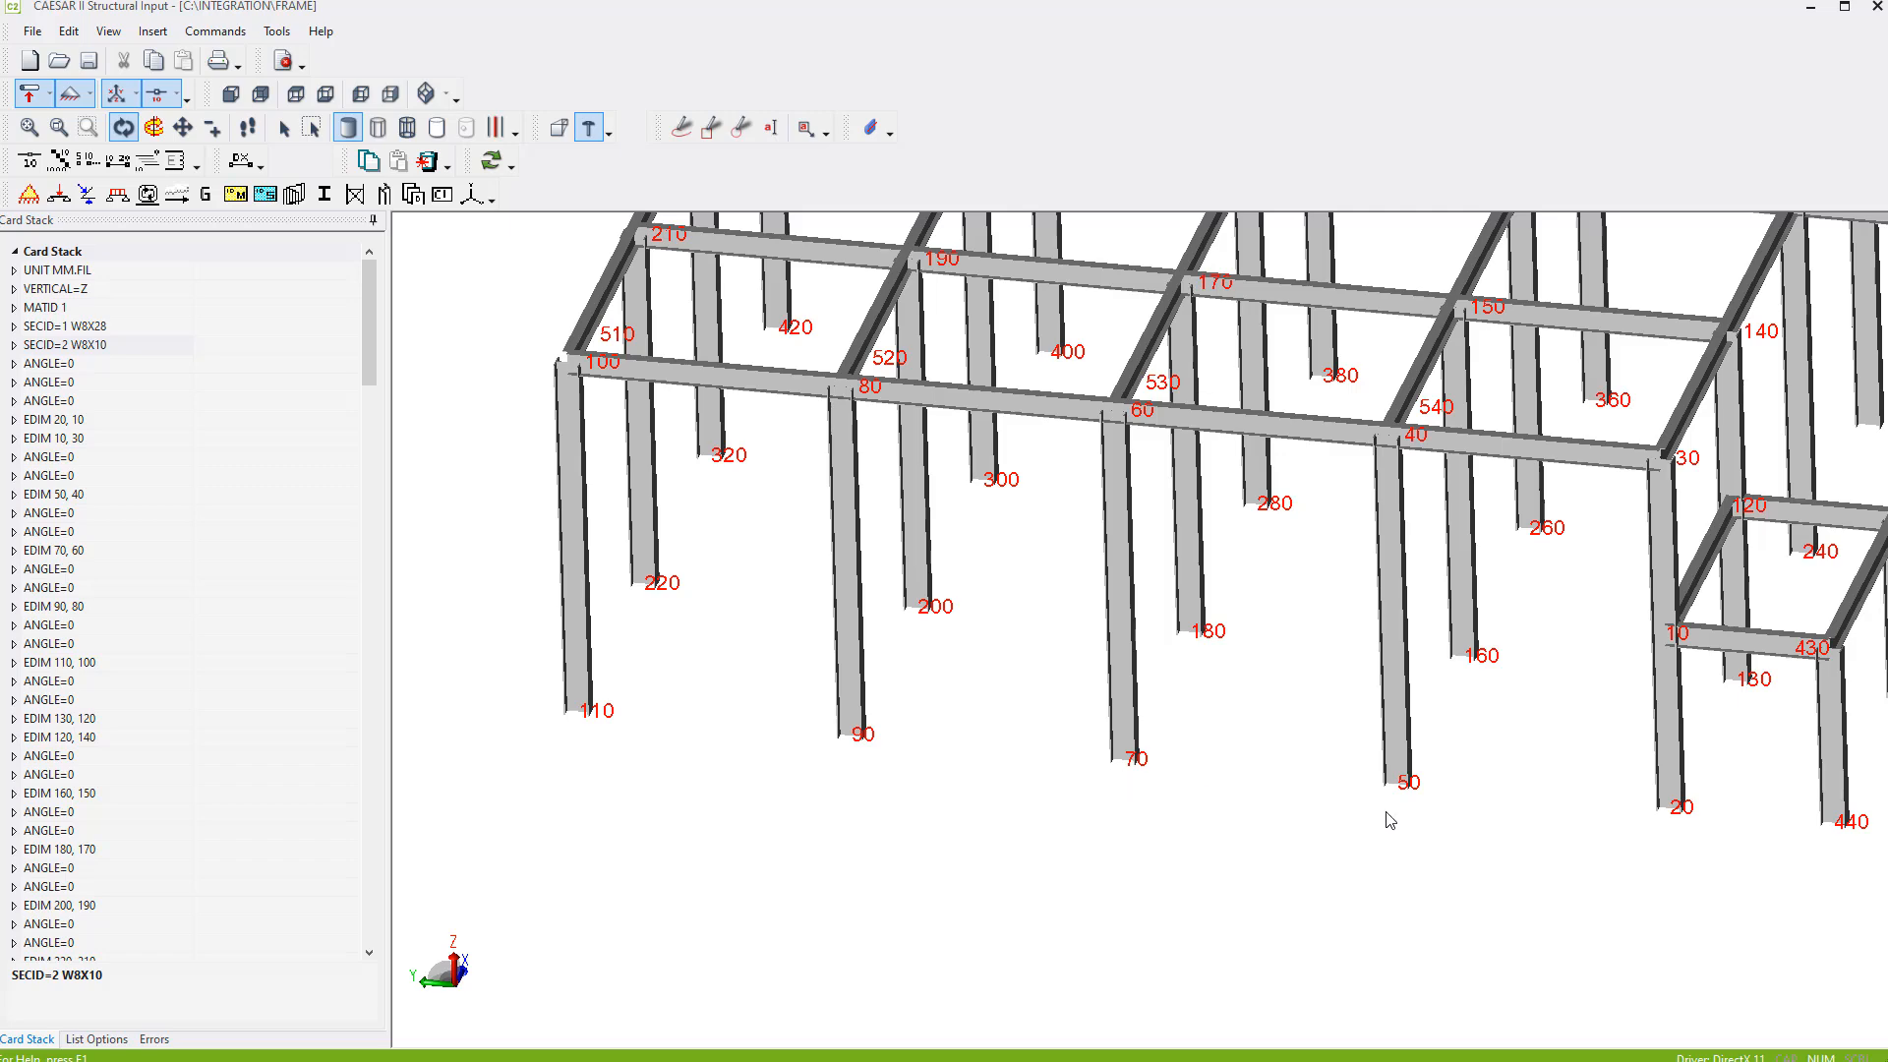
left_click_drag(1390, 821, 1262, 815)
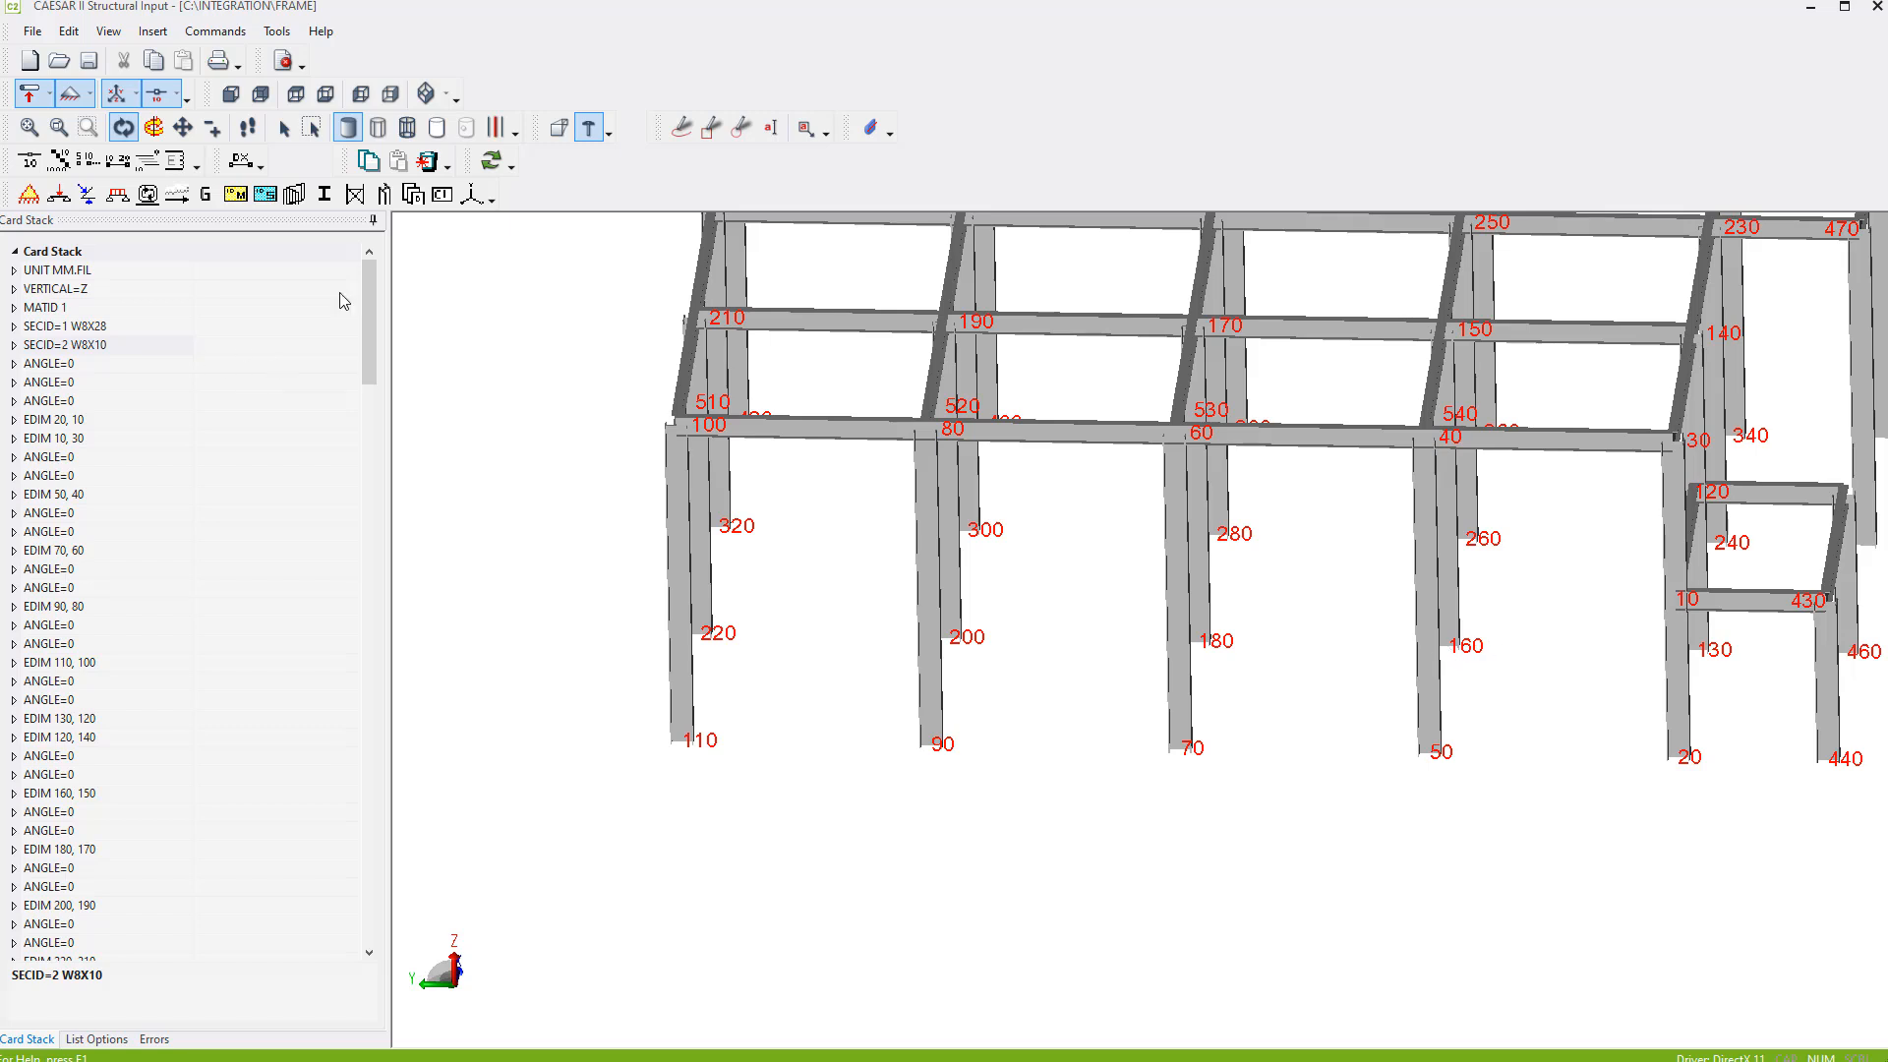
- Define the FIX card at the end of the card stack from node 50 to 130 by 20, with all degrees of freedom Fixed
left_click_drag(370, 280, 372, 899)
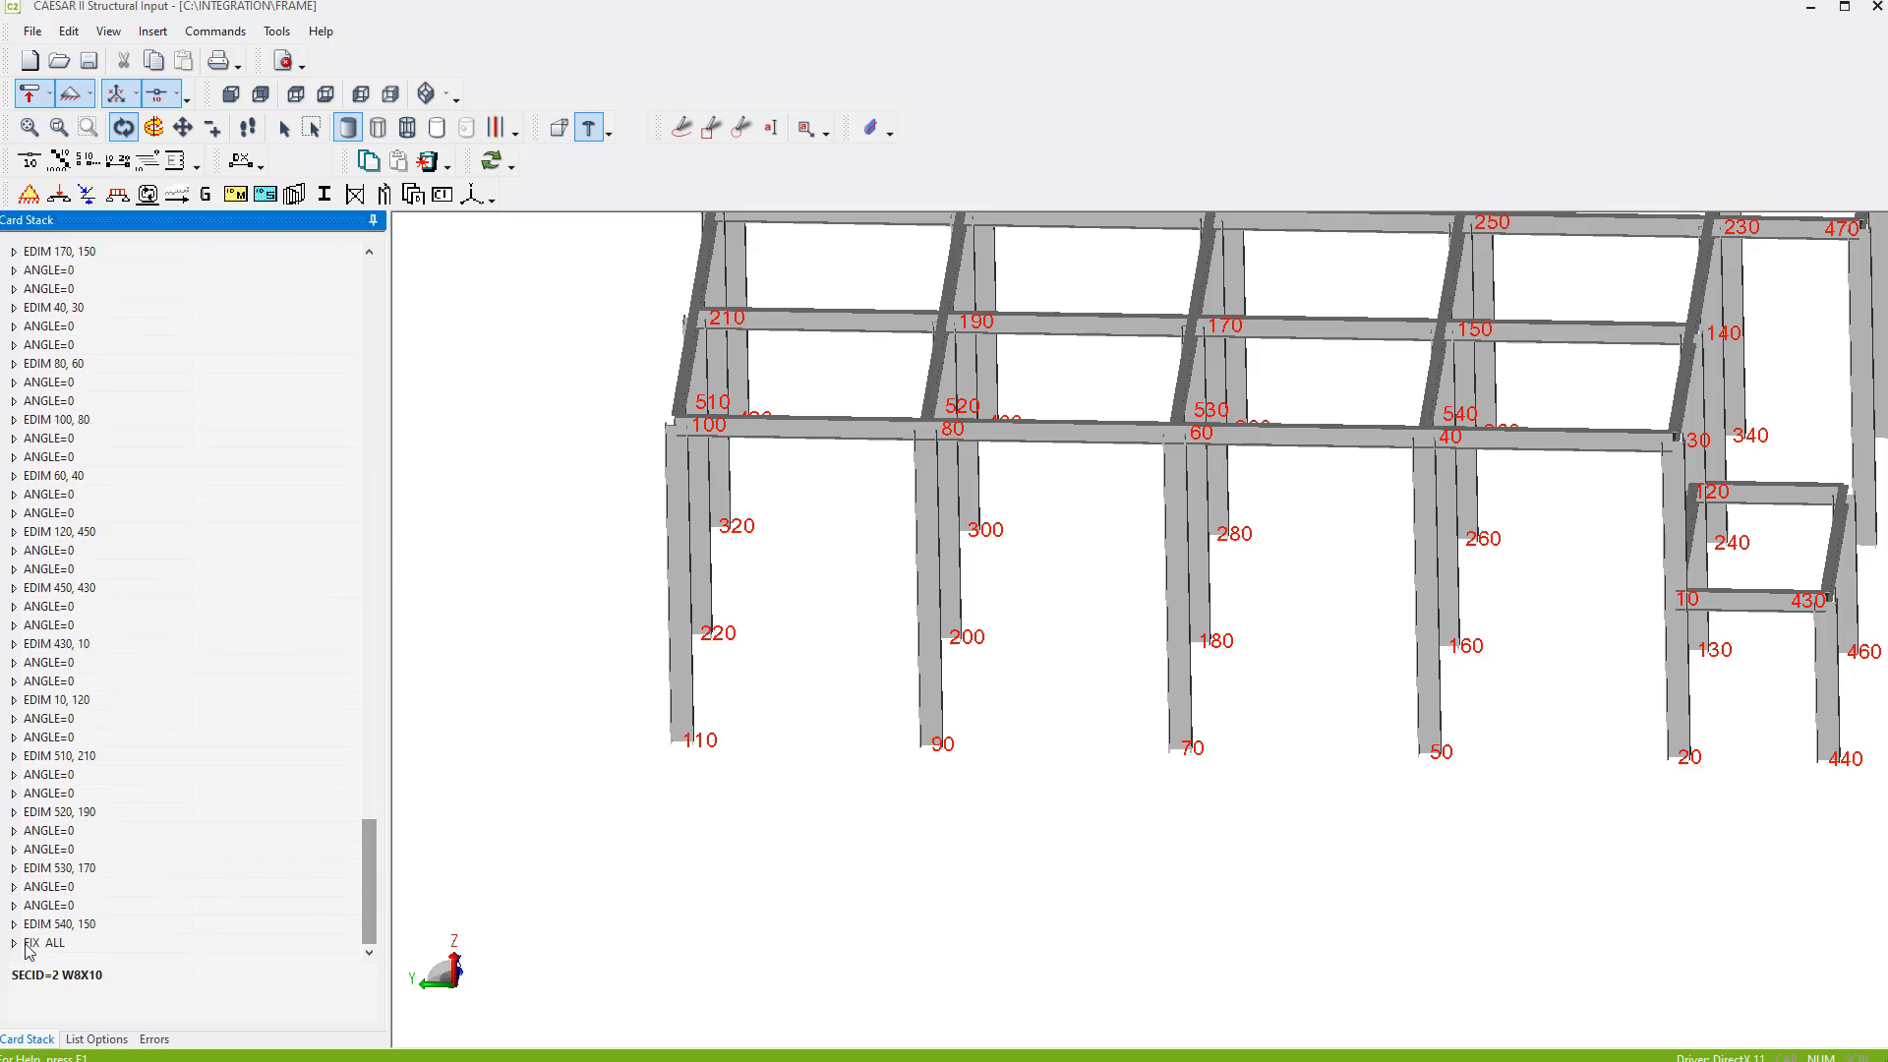
left_click(14, 944)
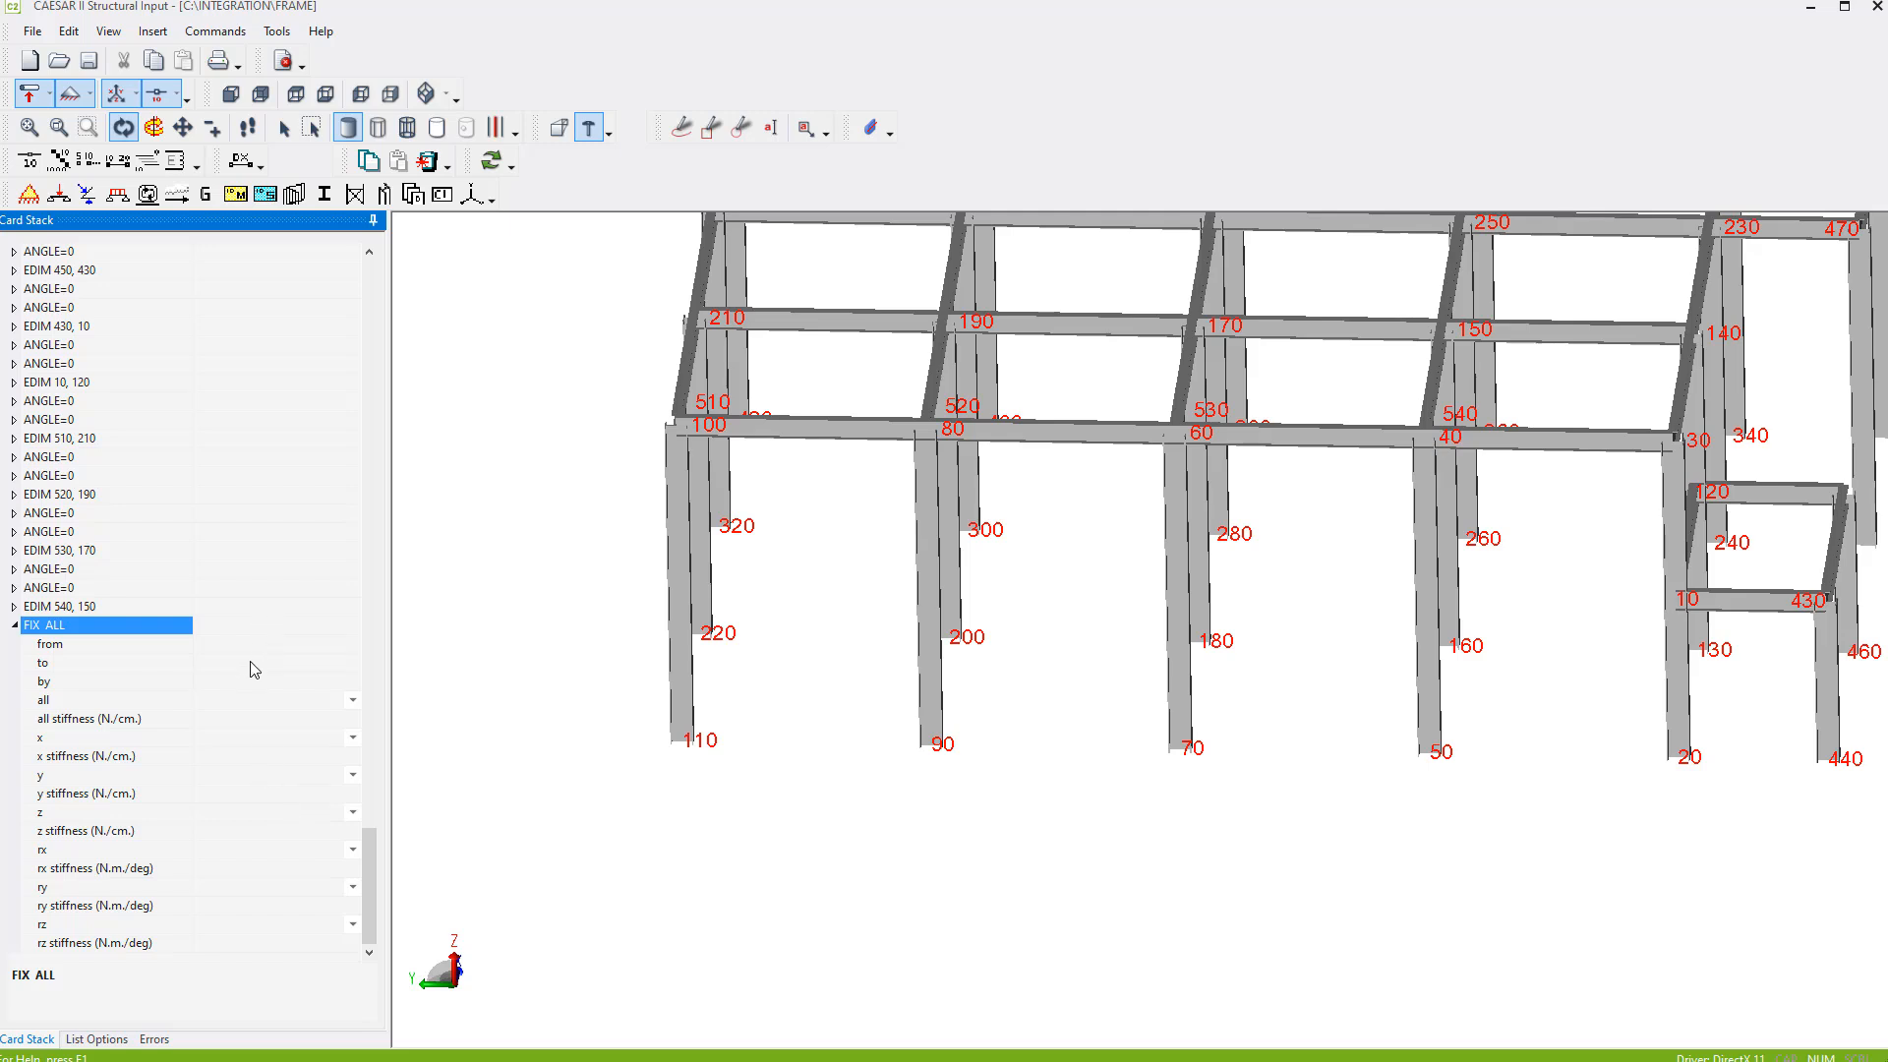
left_click(247, 641)
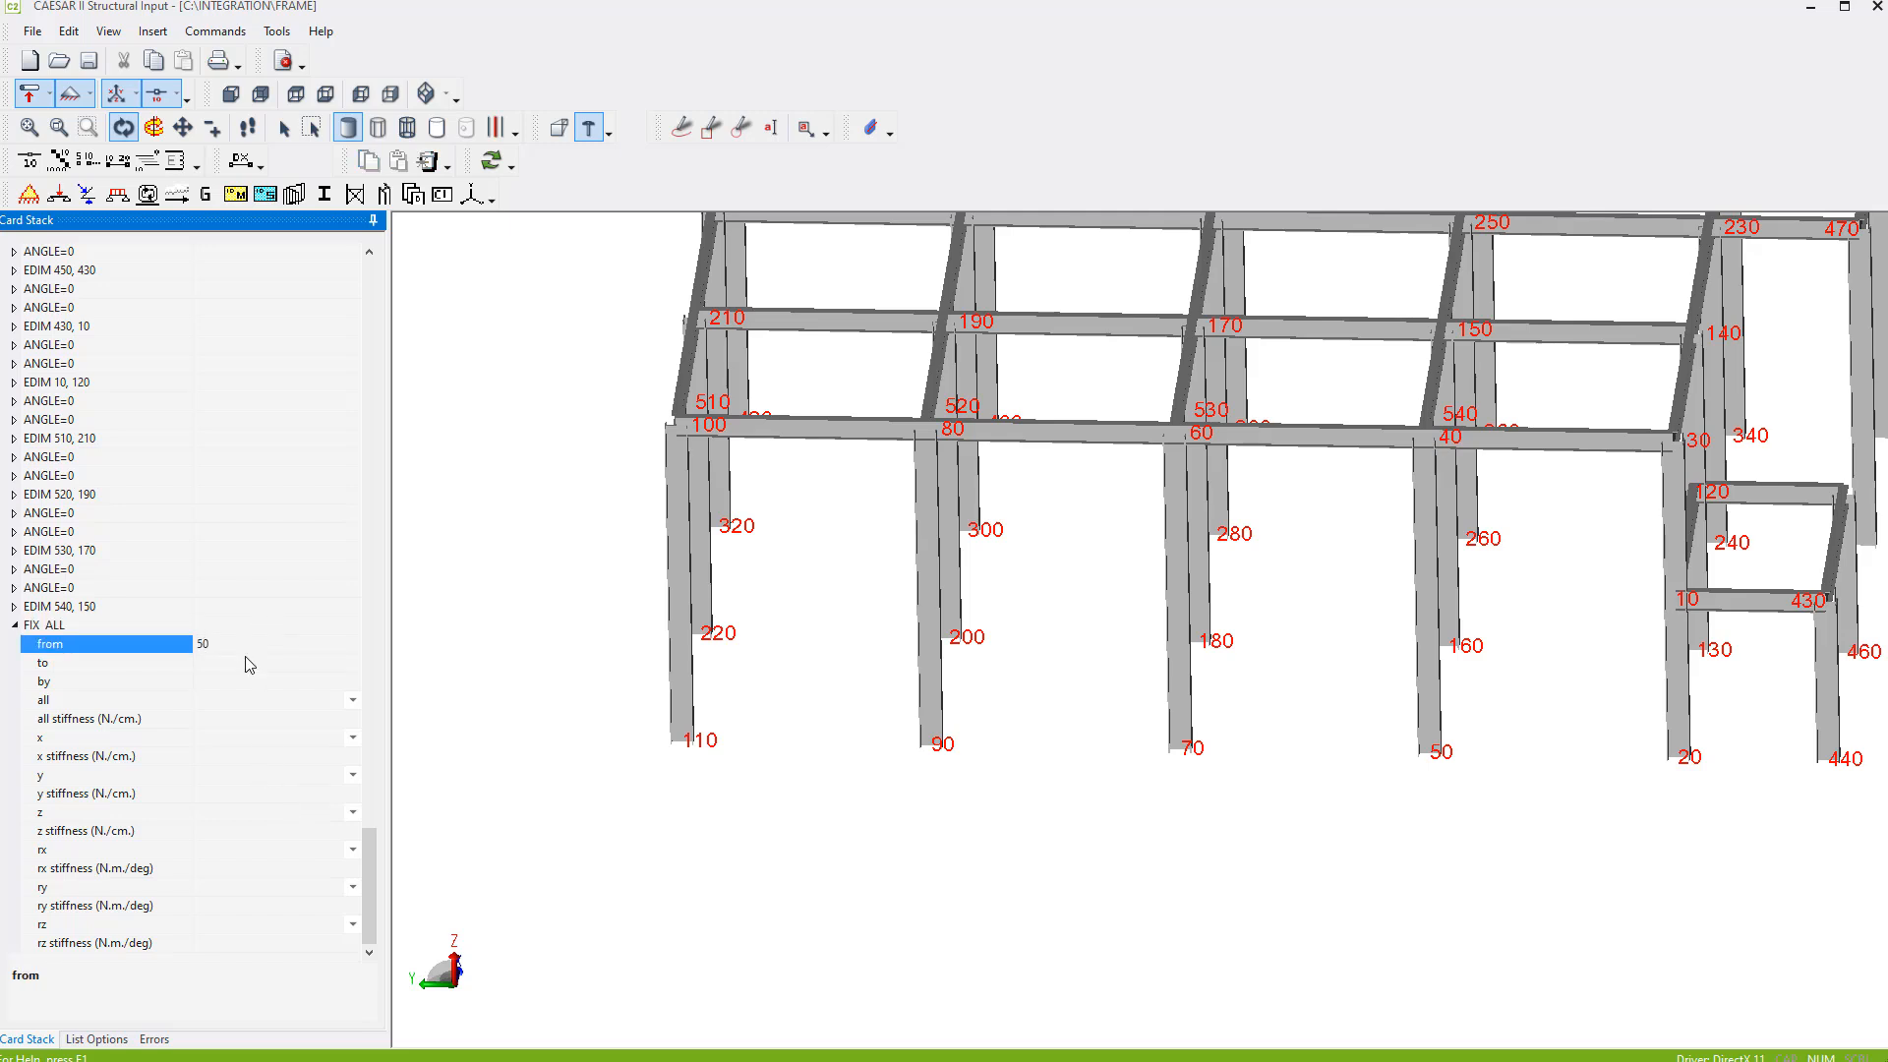
left_click(248, 662)
type("130")
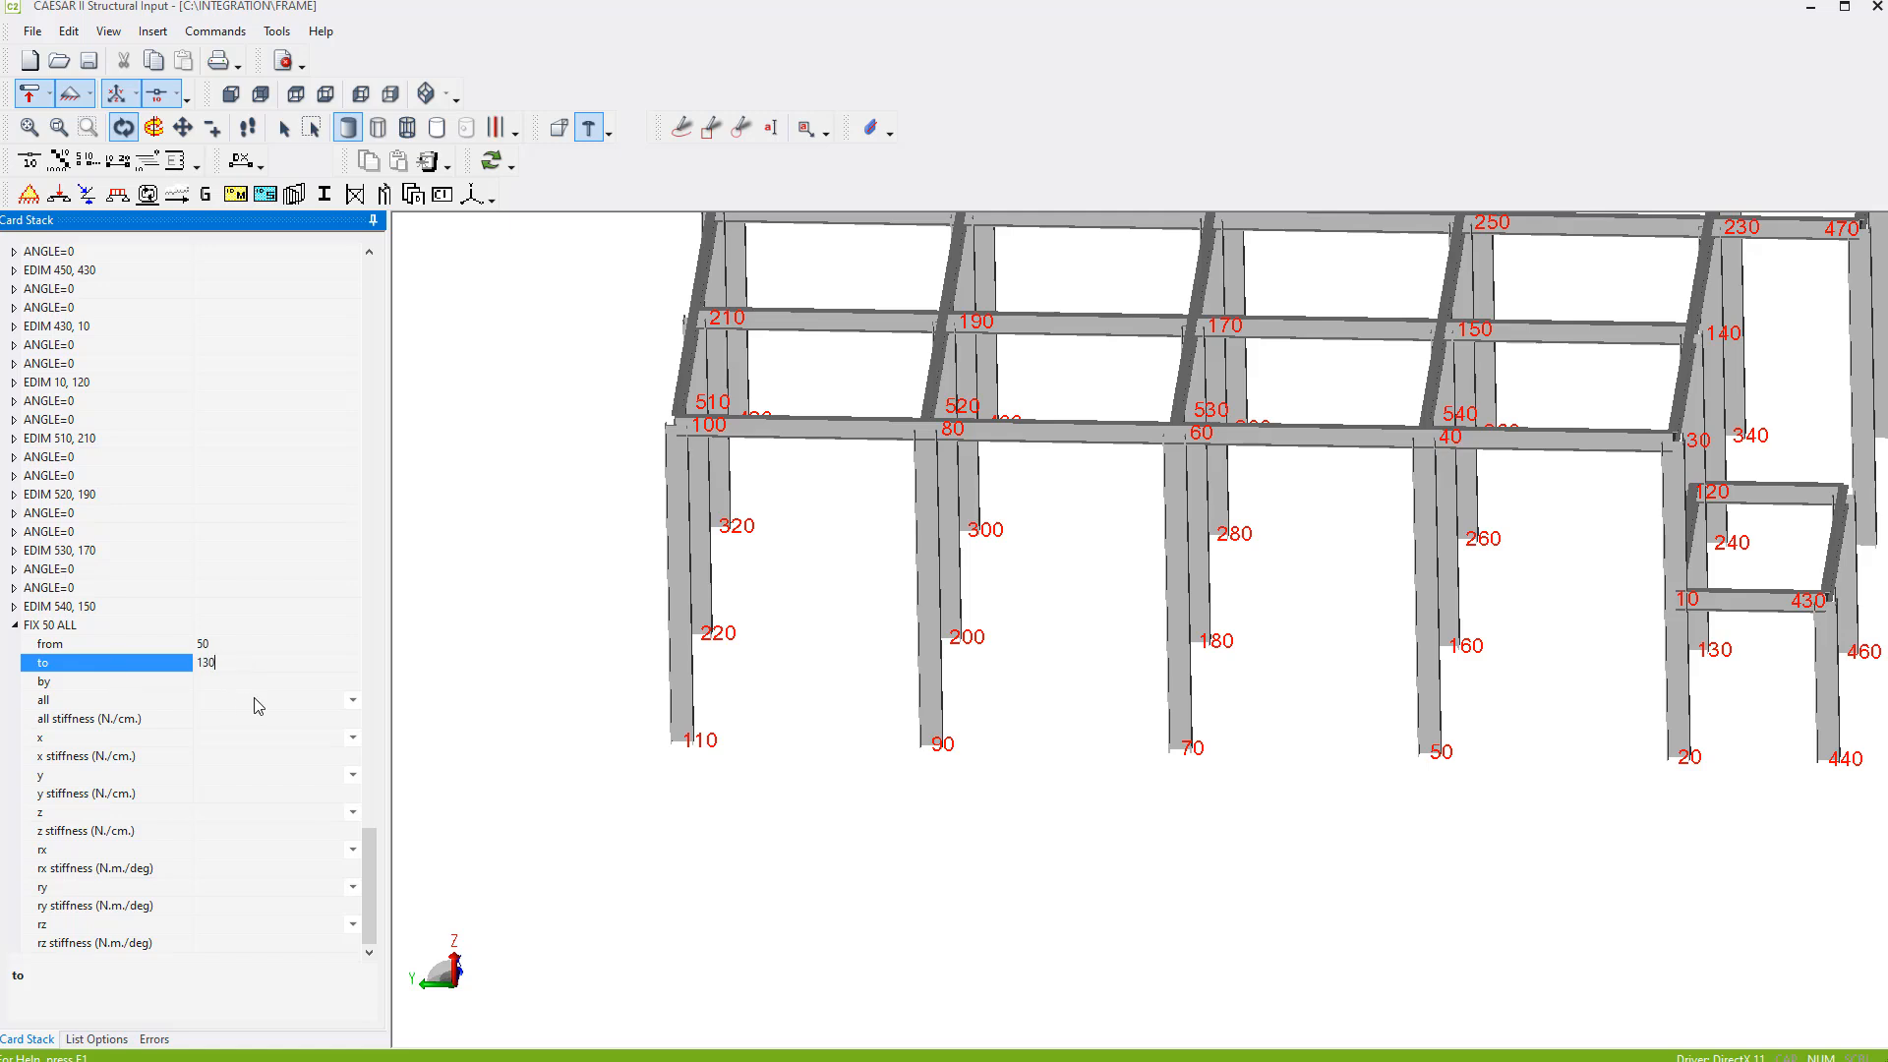
left_click(238, 683)
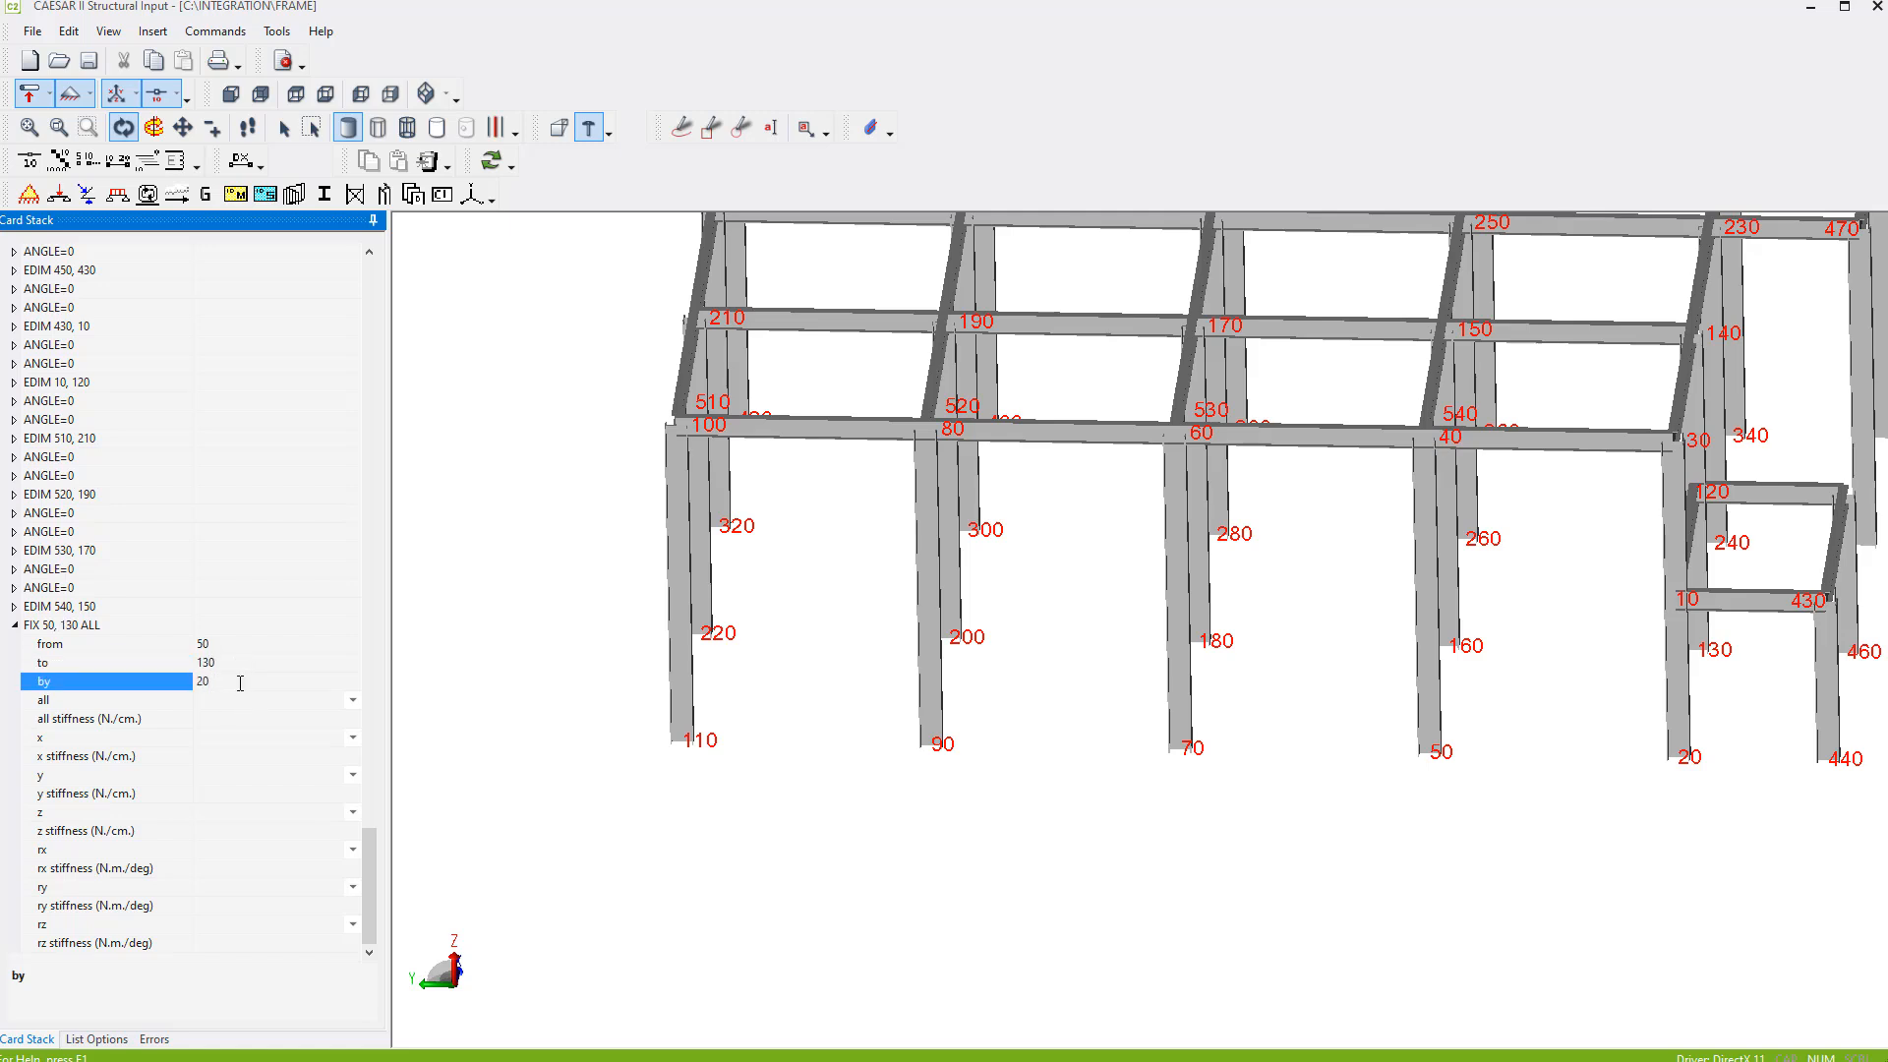
left_click(345, 702)
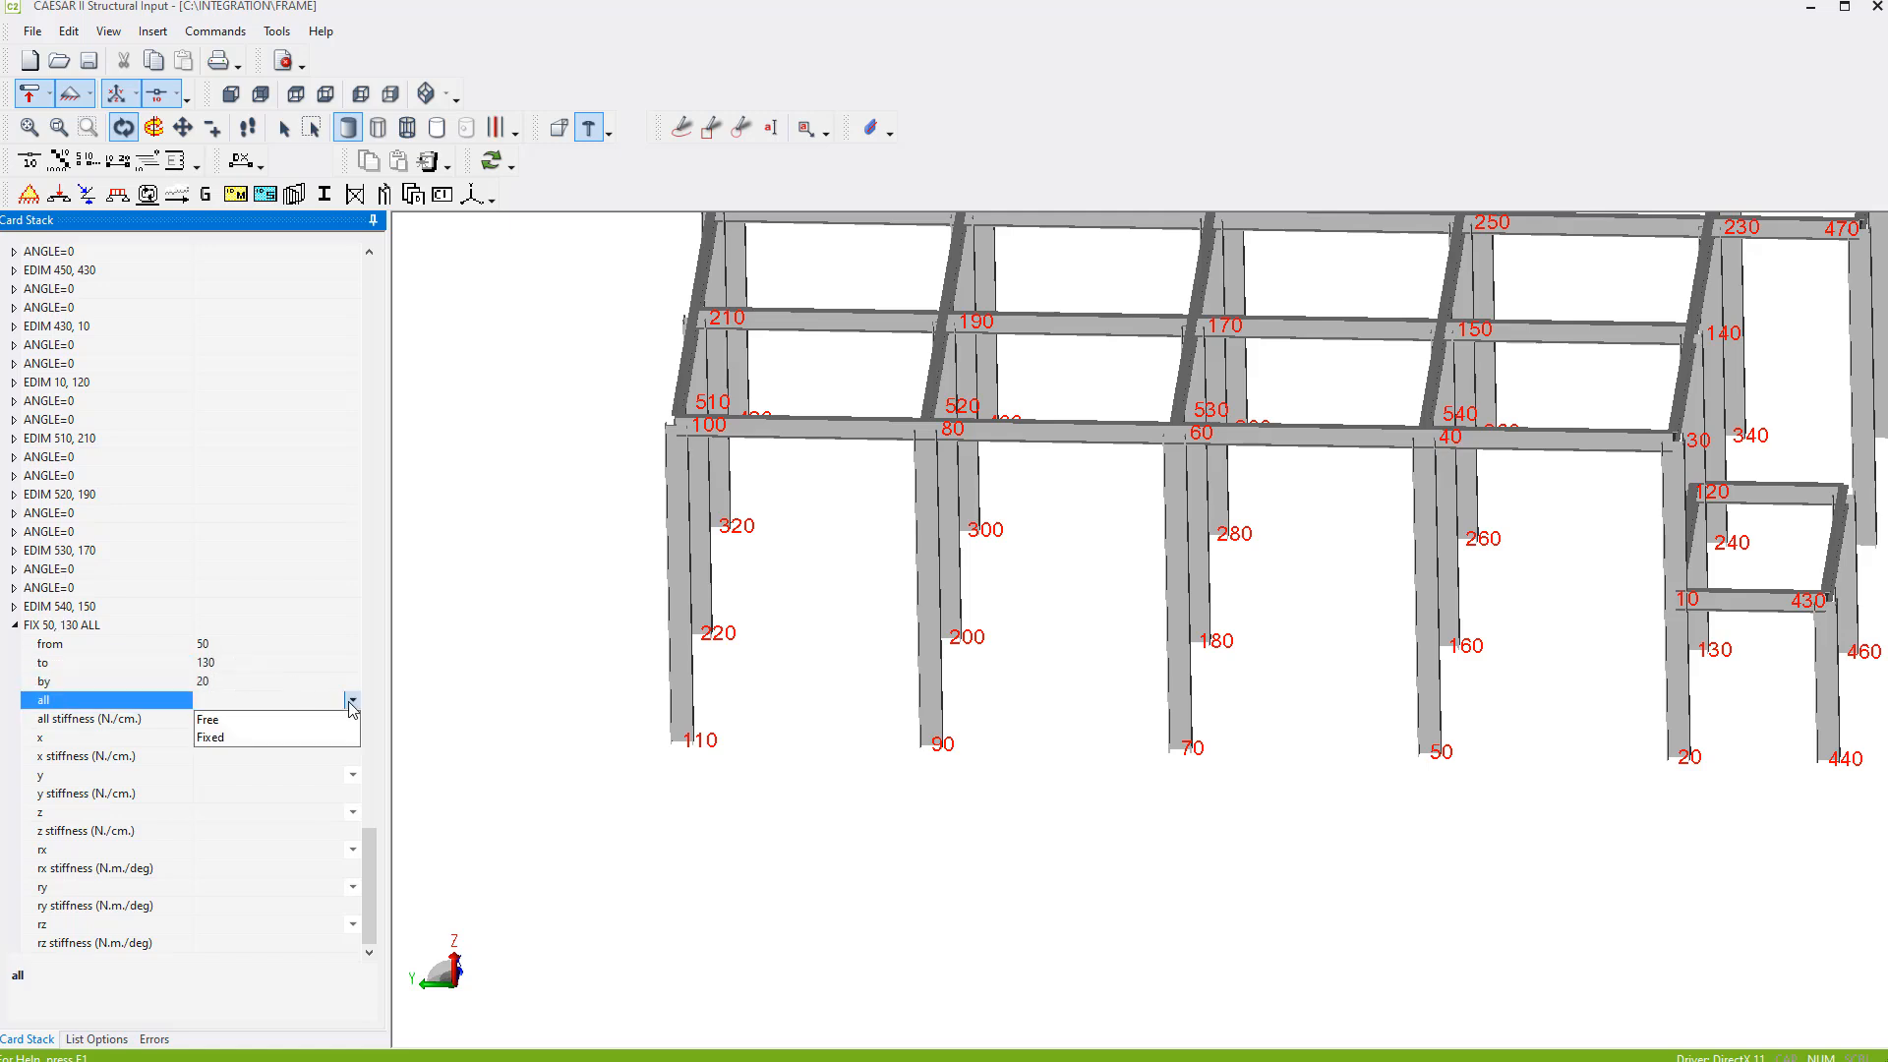
left_click(212, 737)
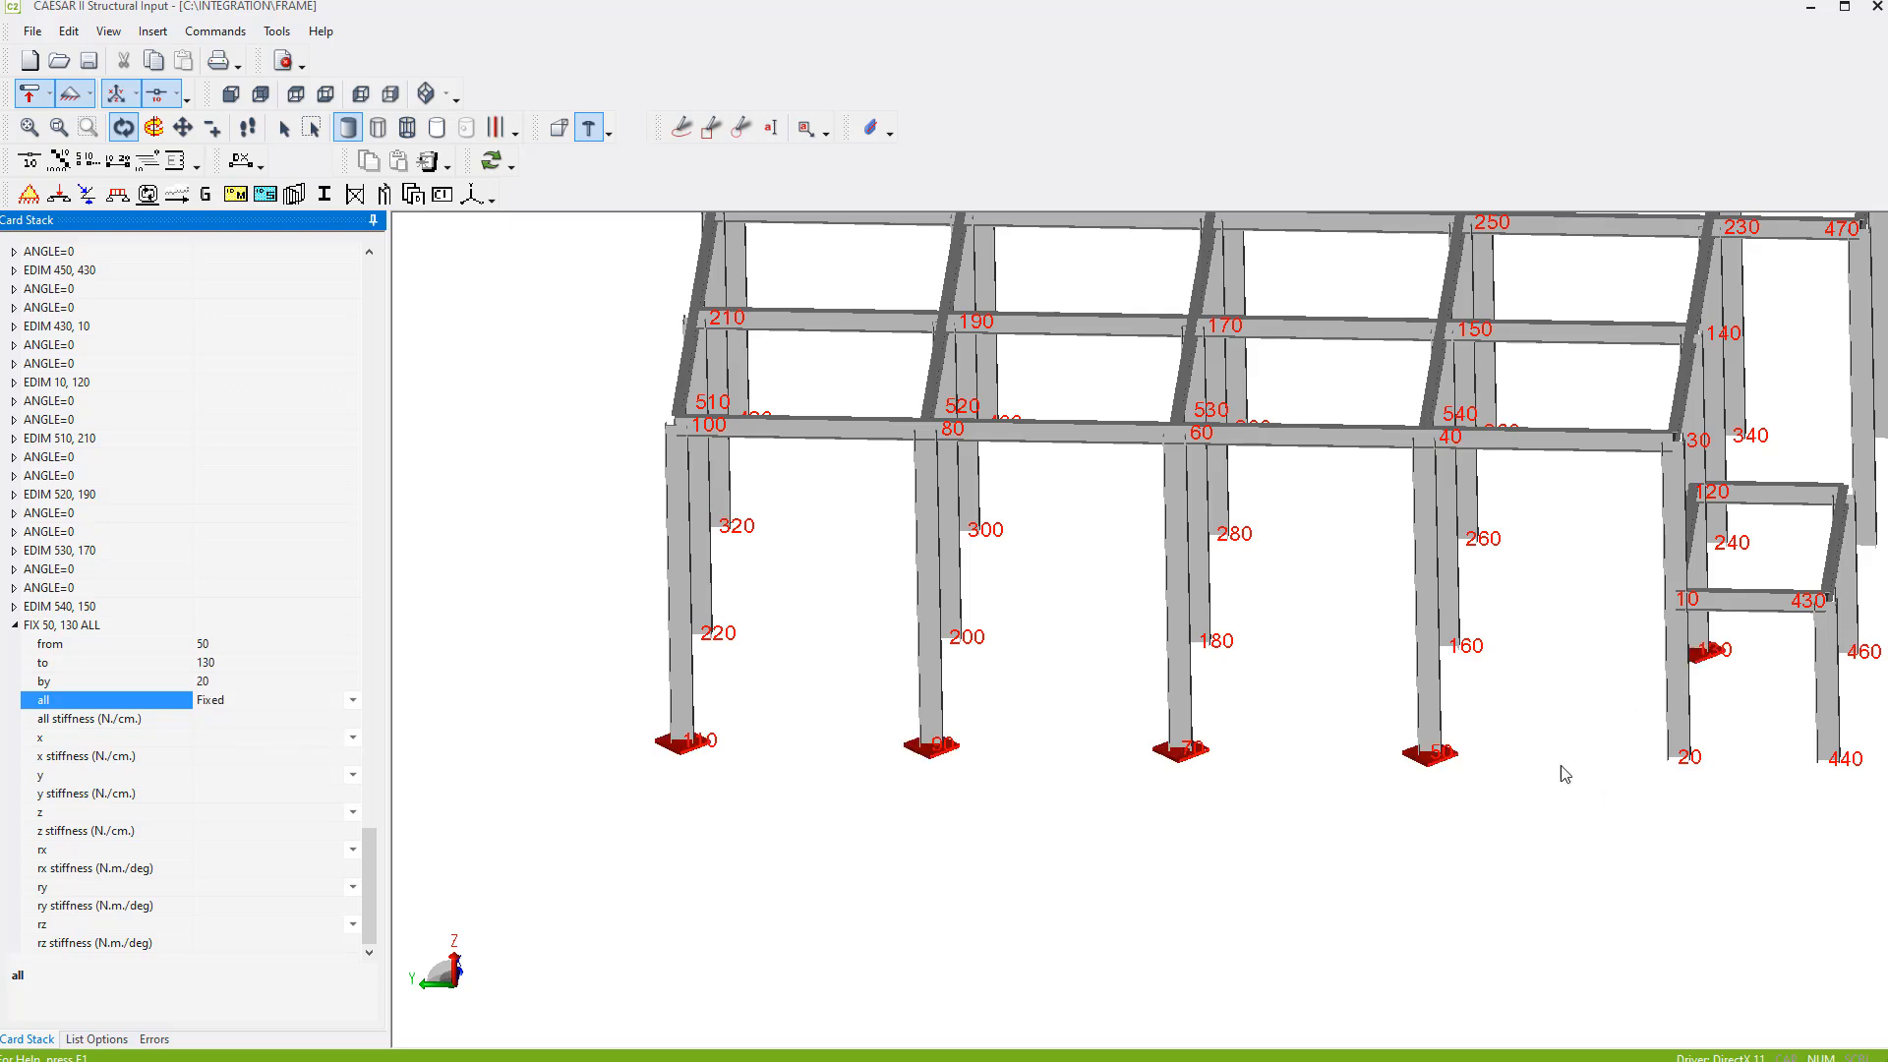
- Add a second FIX card from node 160 to 420 by 20, with all degrees of freedom Fixed
left_click_drag(1561, 765, 1386, 693)
scroll(1403, 693, "down", 2)
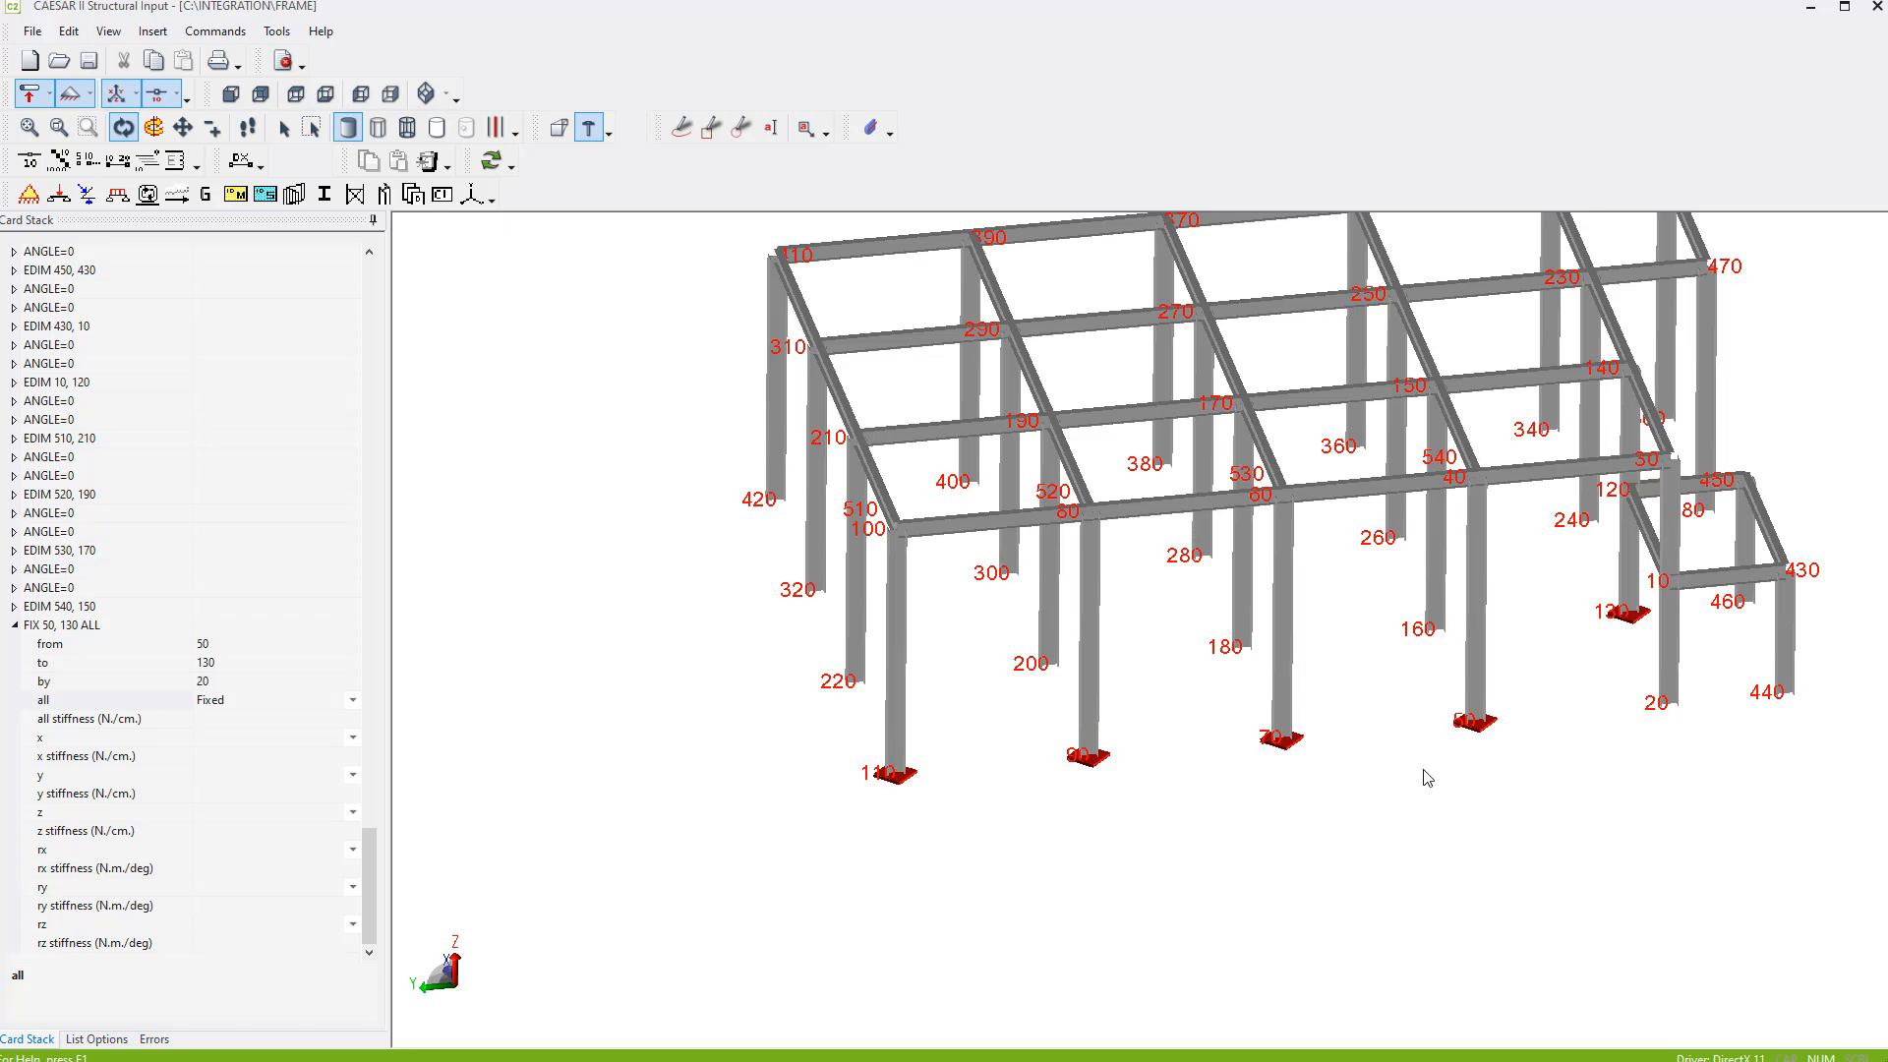
left_click_drag(1423, 768, 1429, 745)
left_click_drag(1547, 485, 1537, 446)
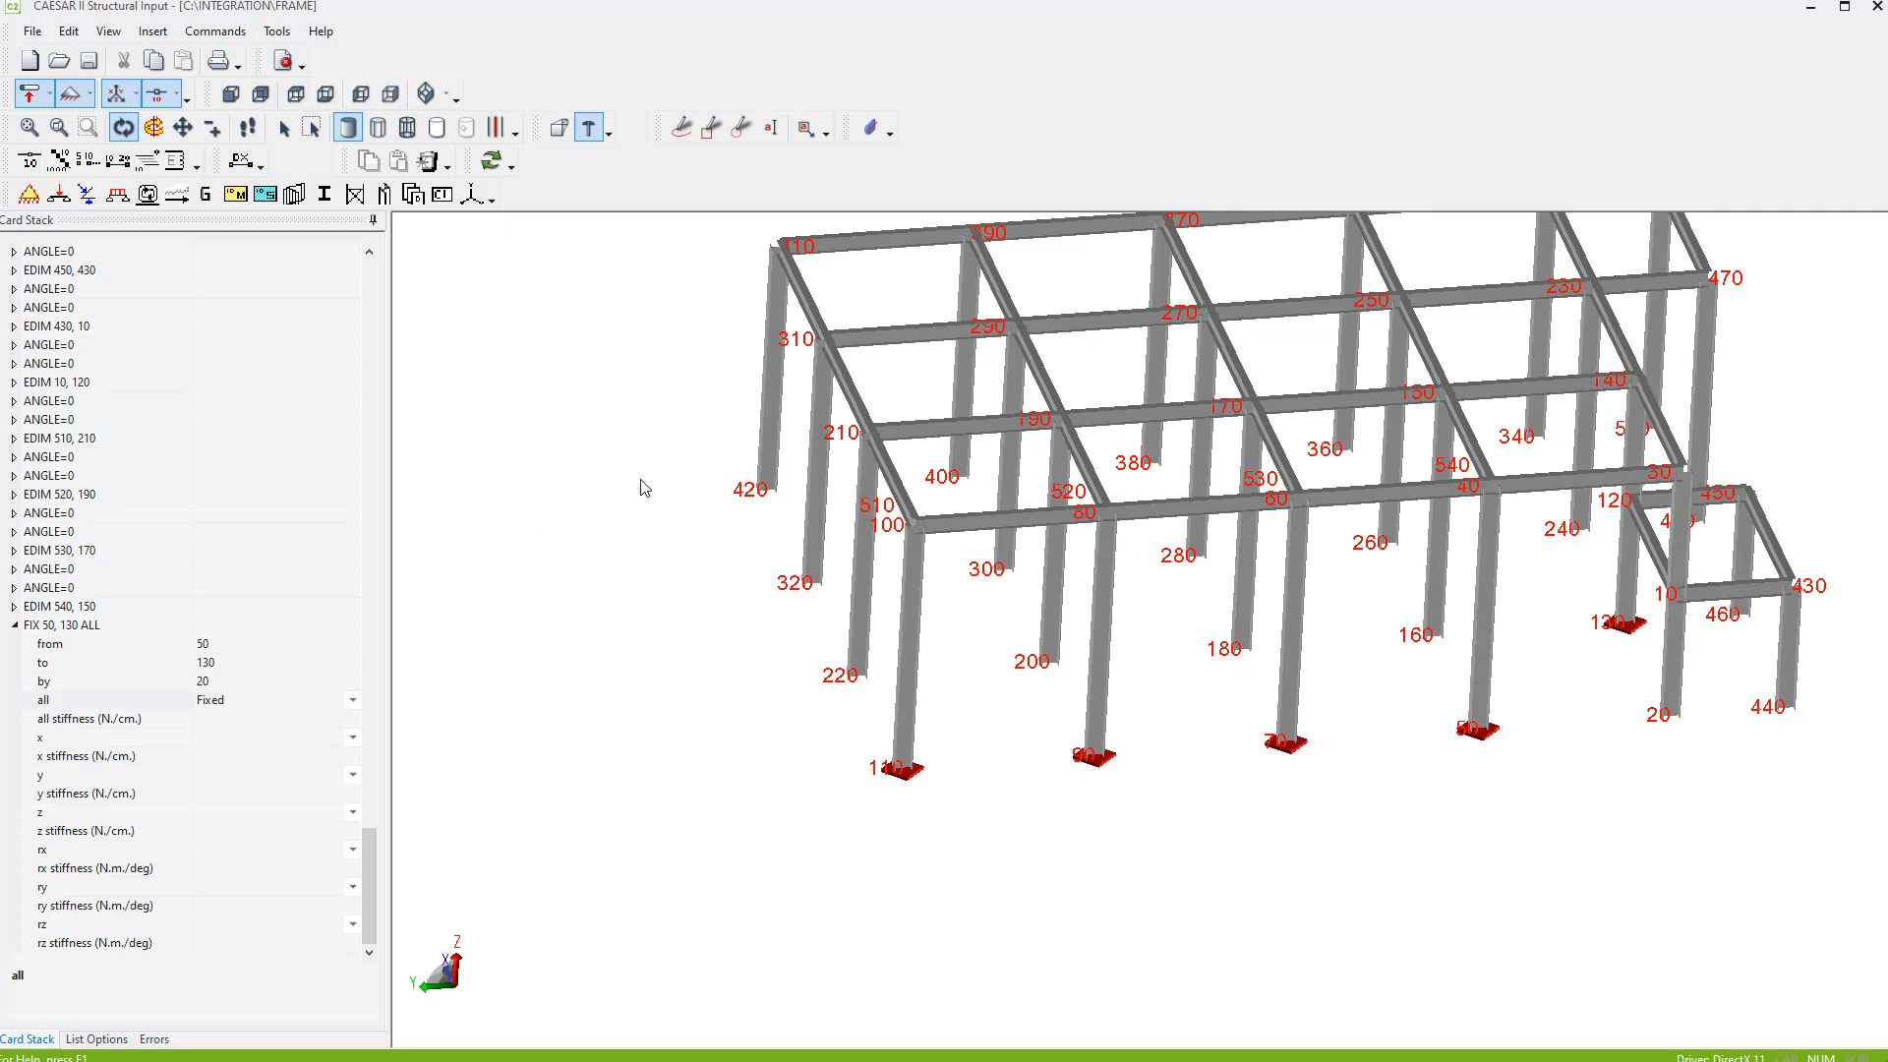
left_click(16, 626)
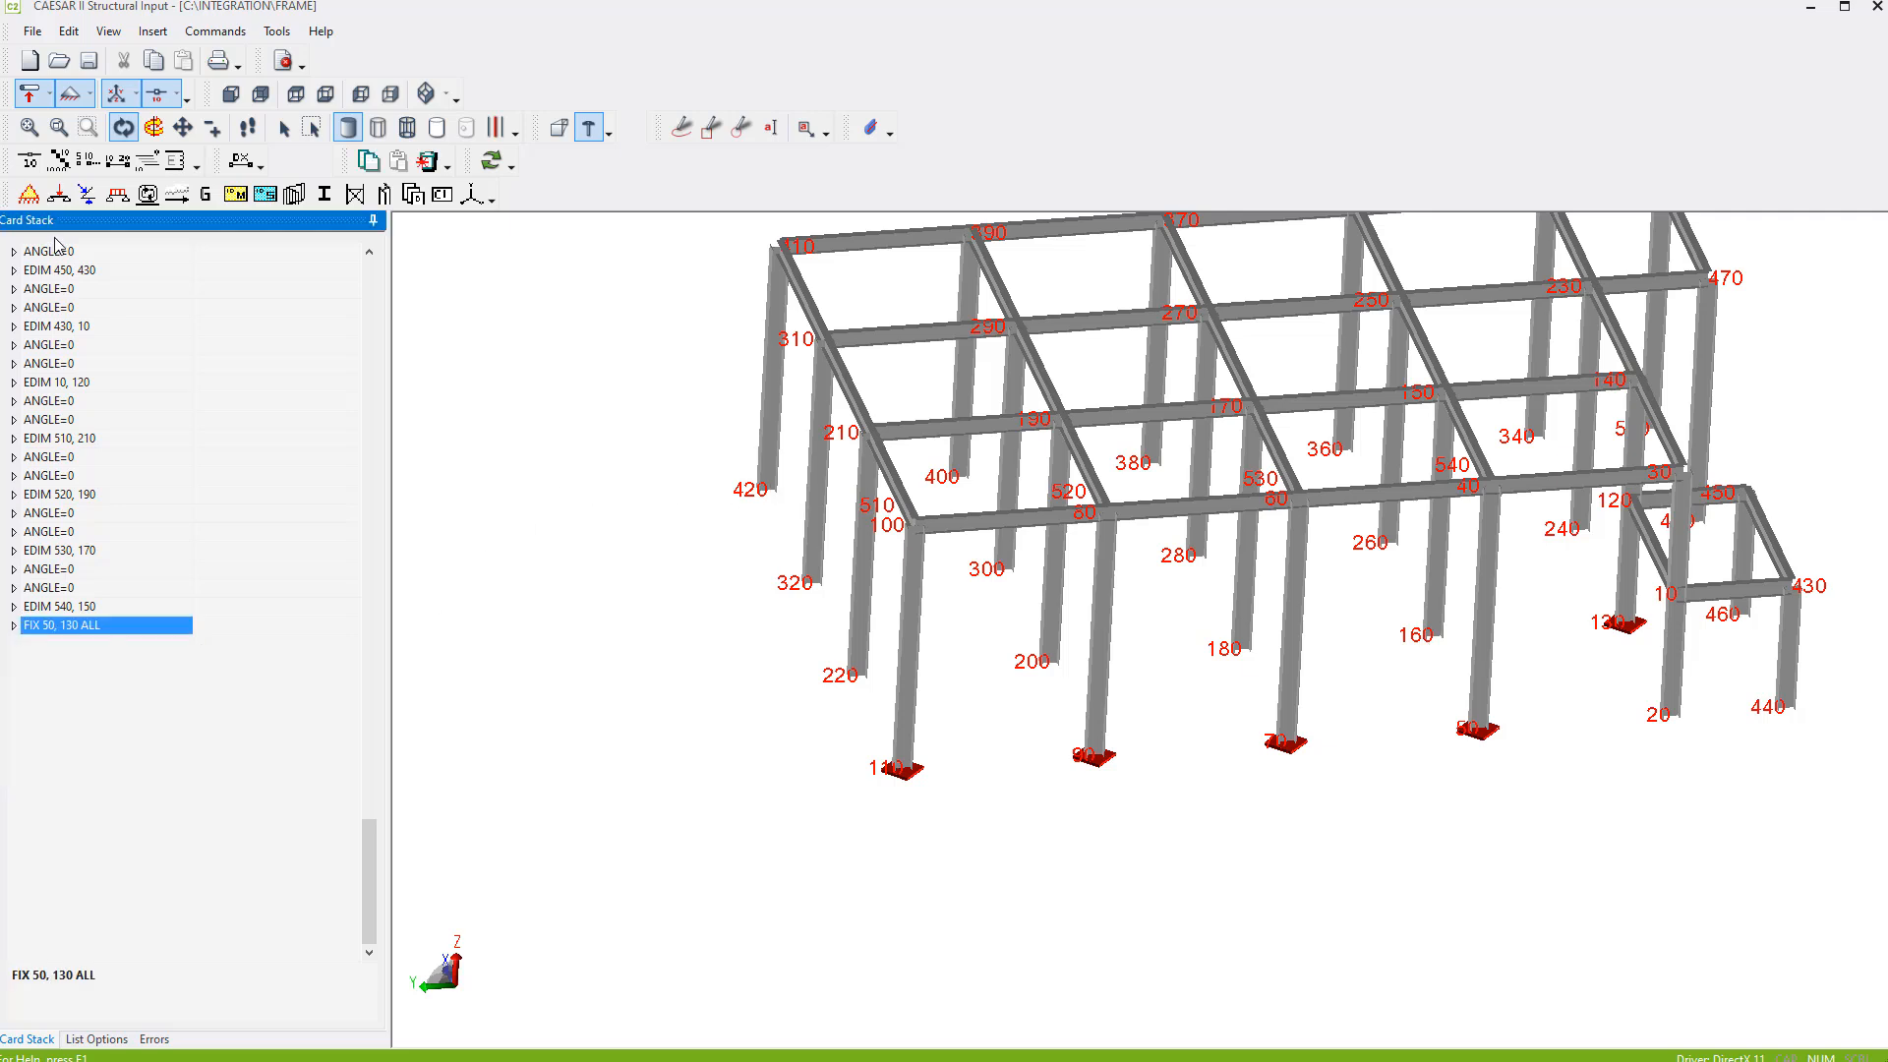
left_click(27, 193)
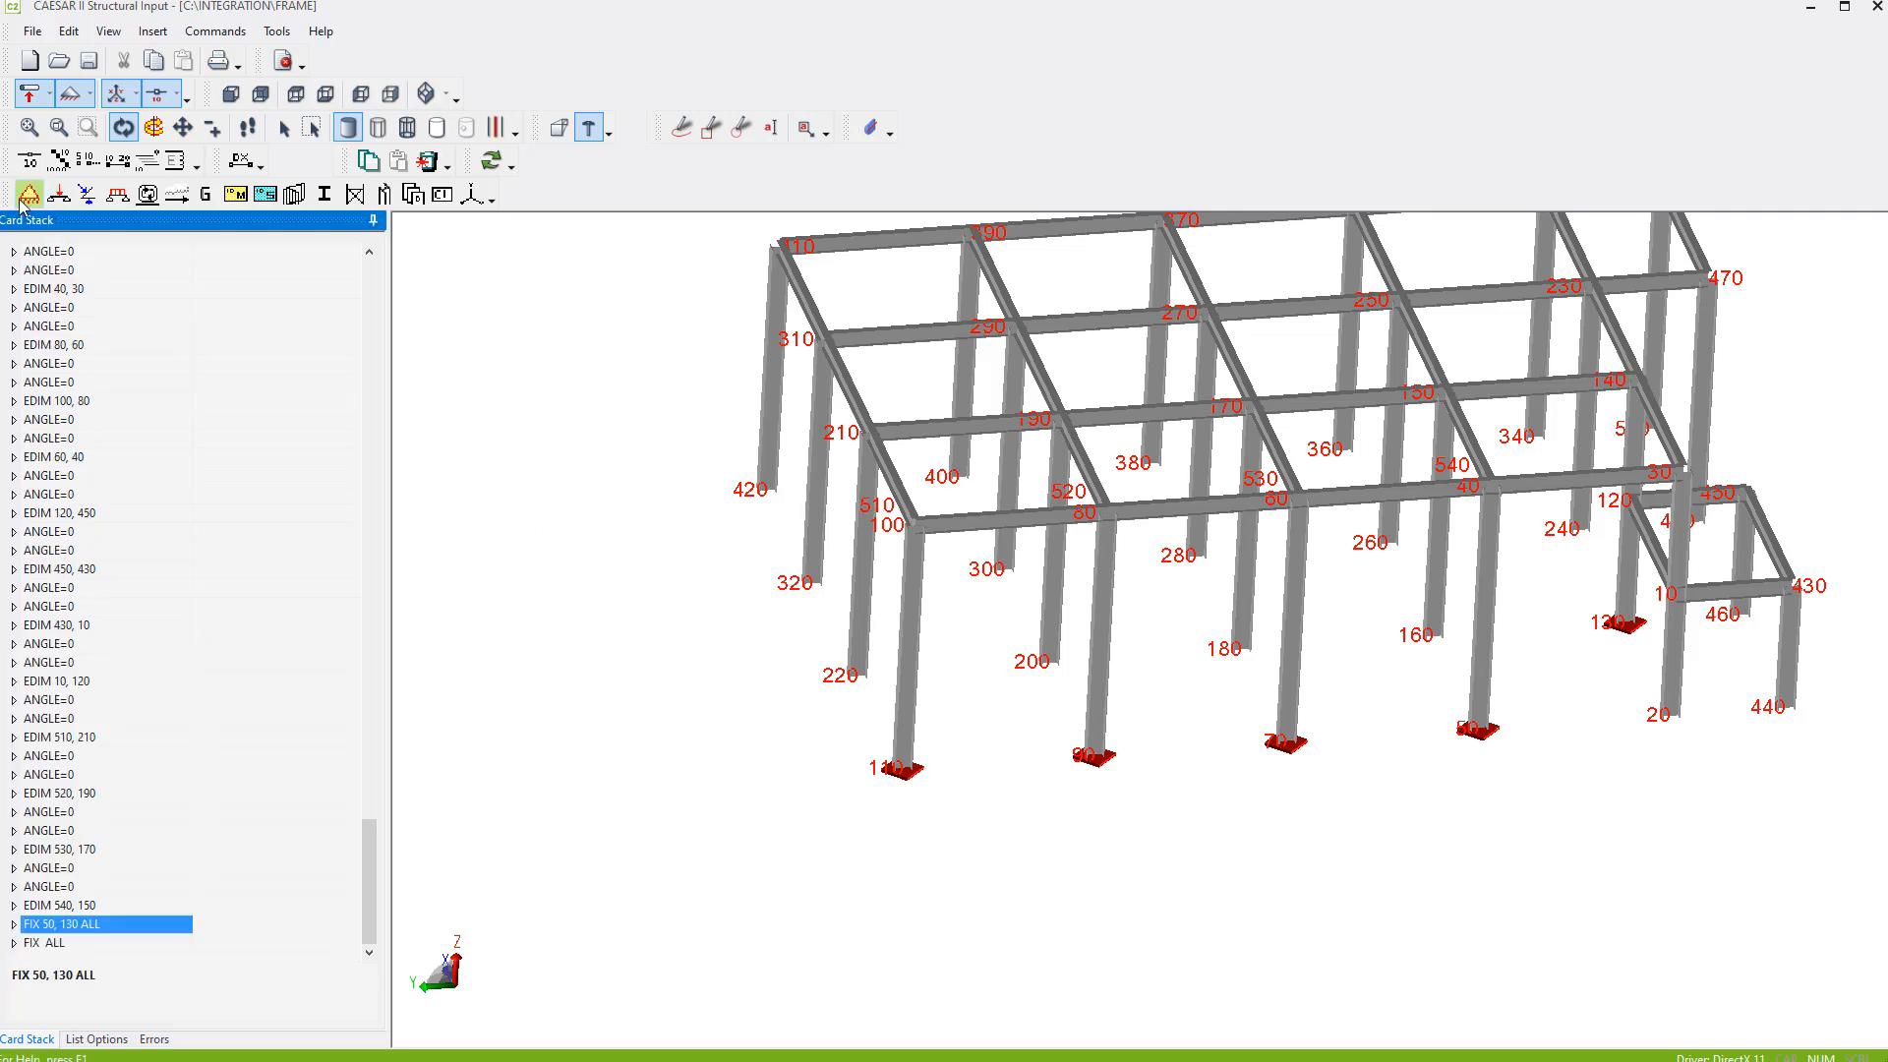
left_click(14, 944)
left_click(206, 644)
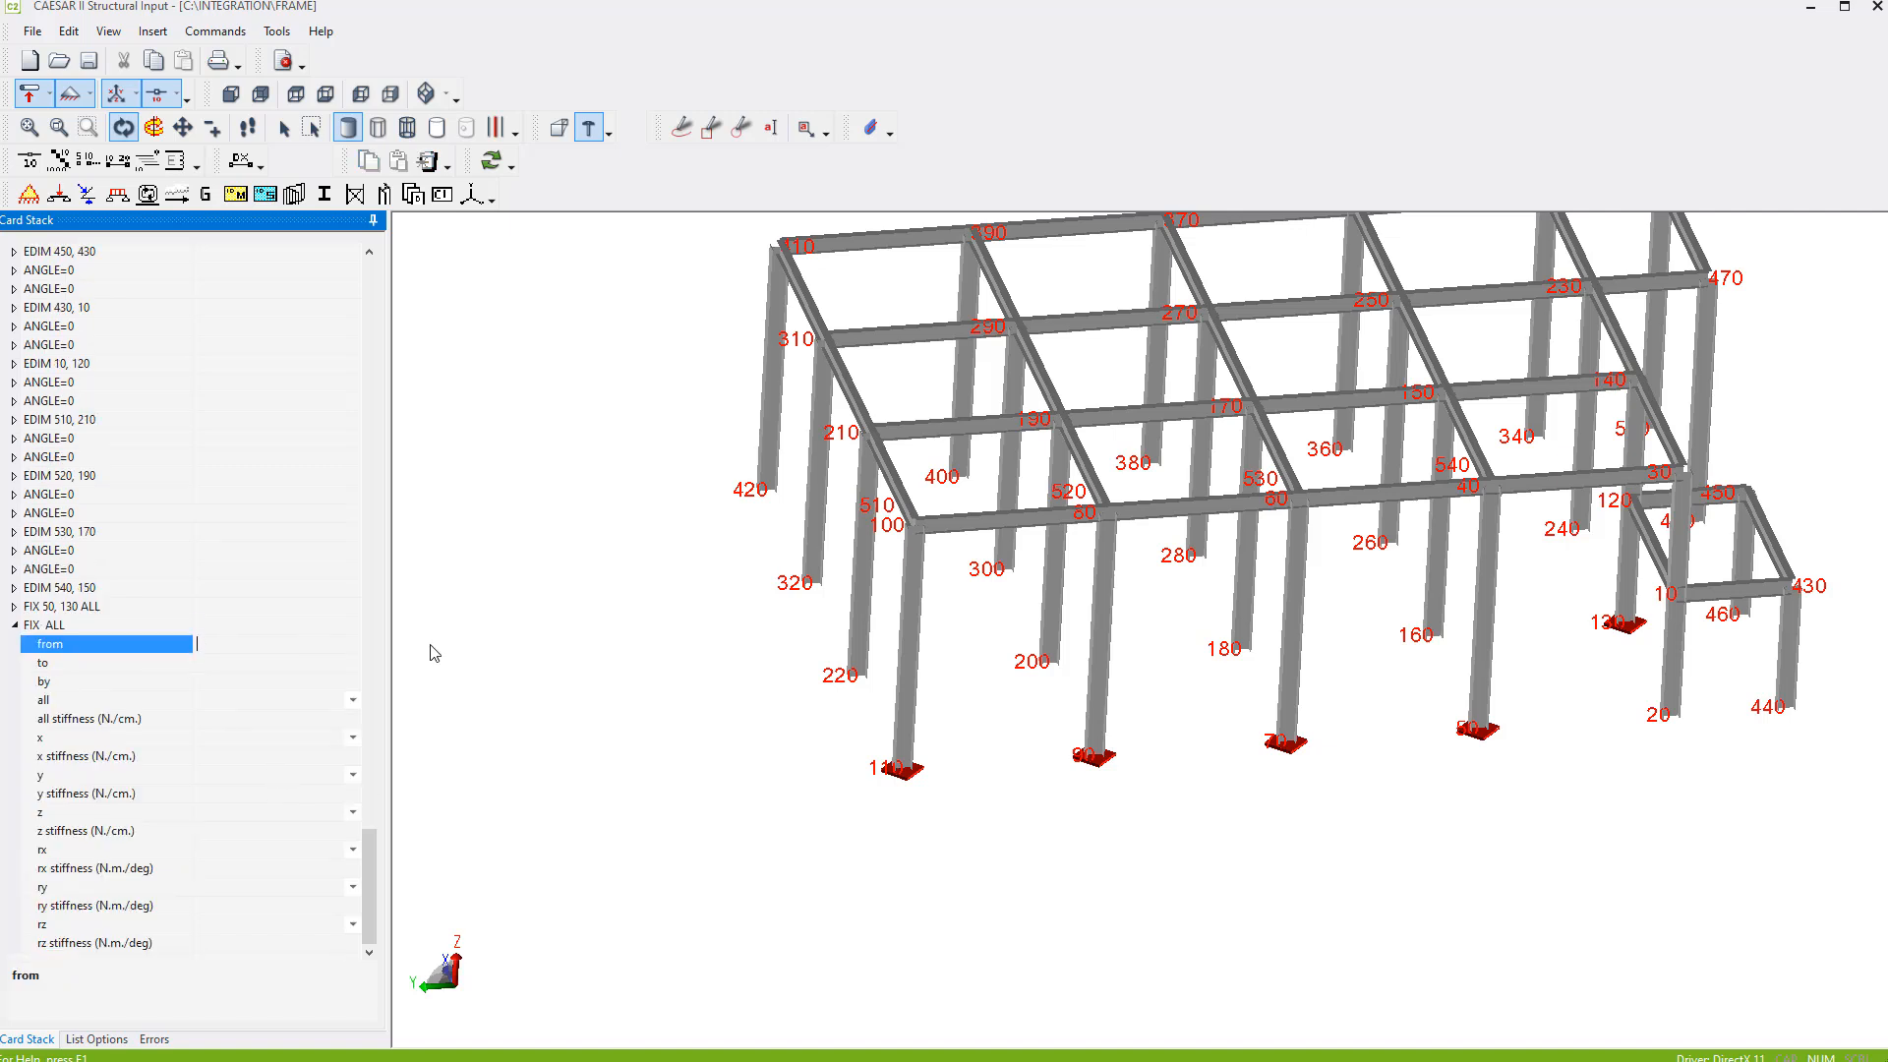
type("160")
key("Tab")
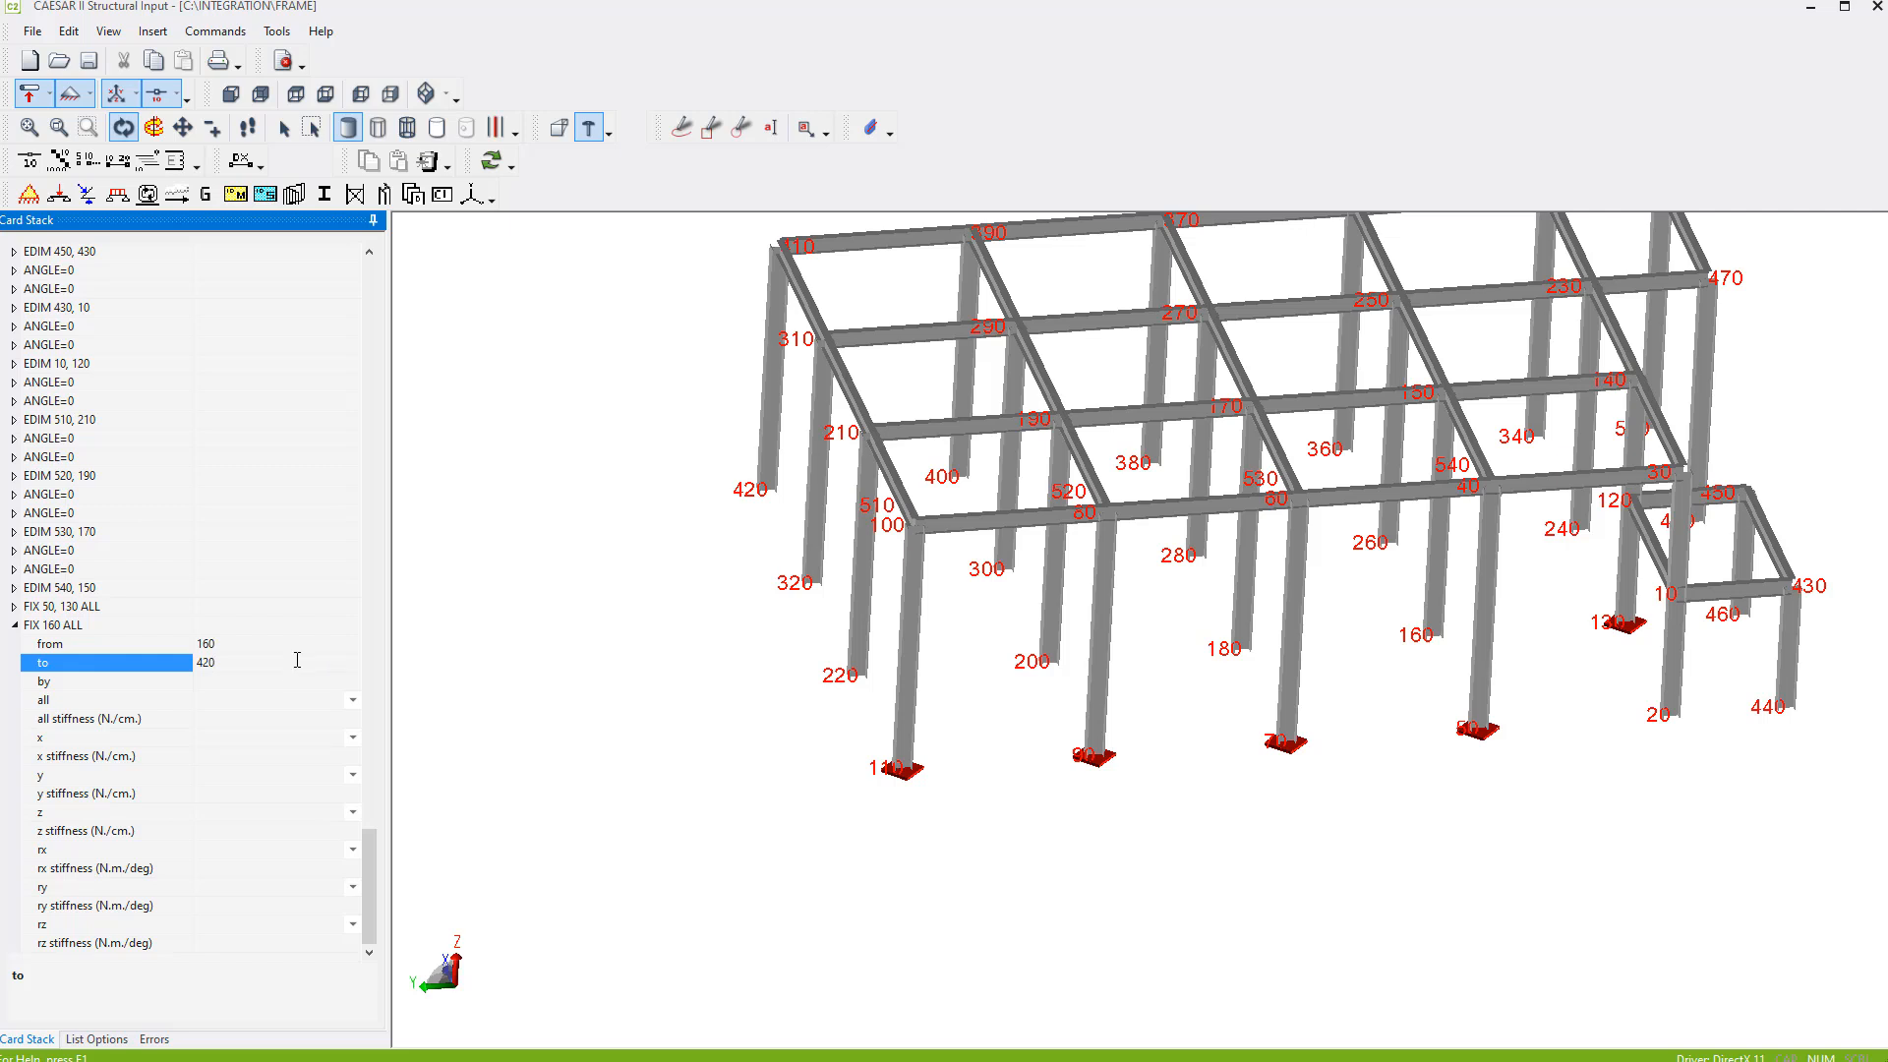
left_click(256, 678)
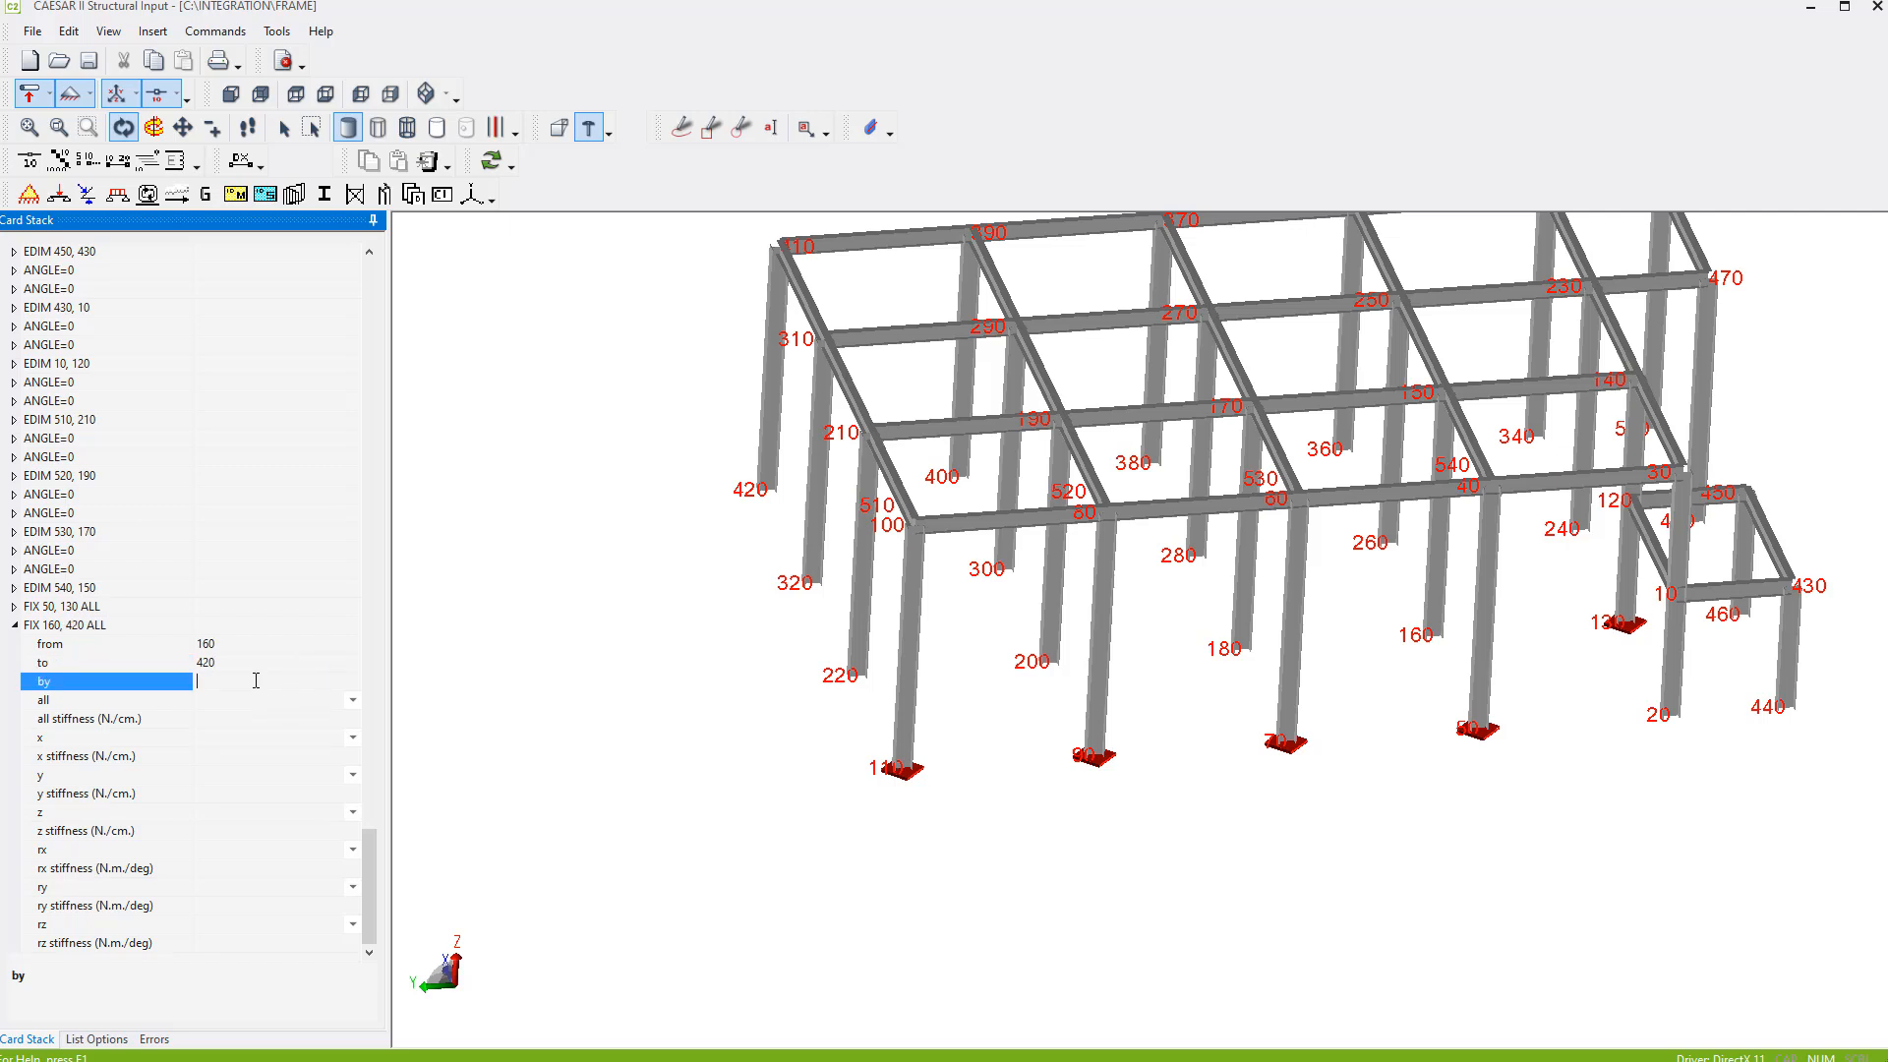
type("20")
left_click(352, 700)
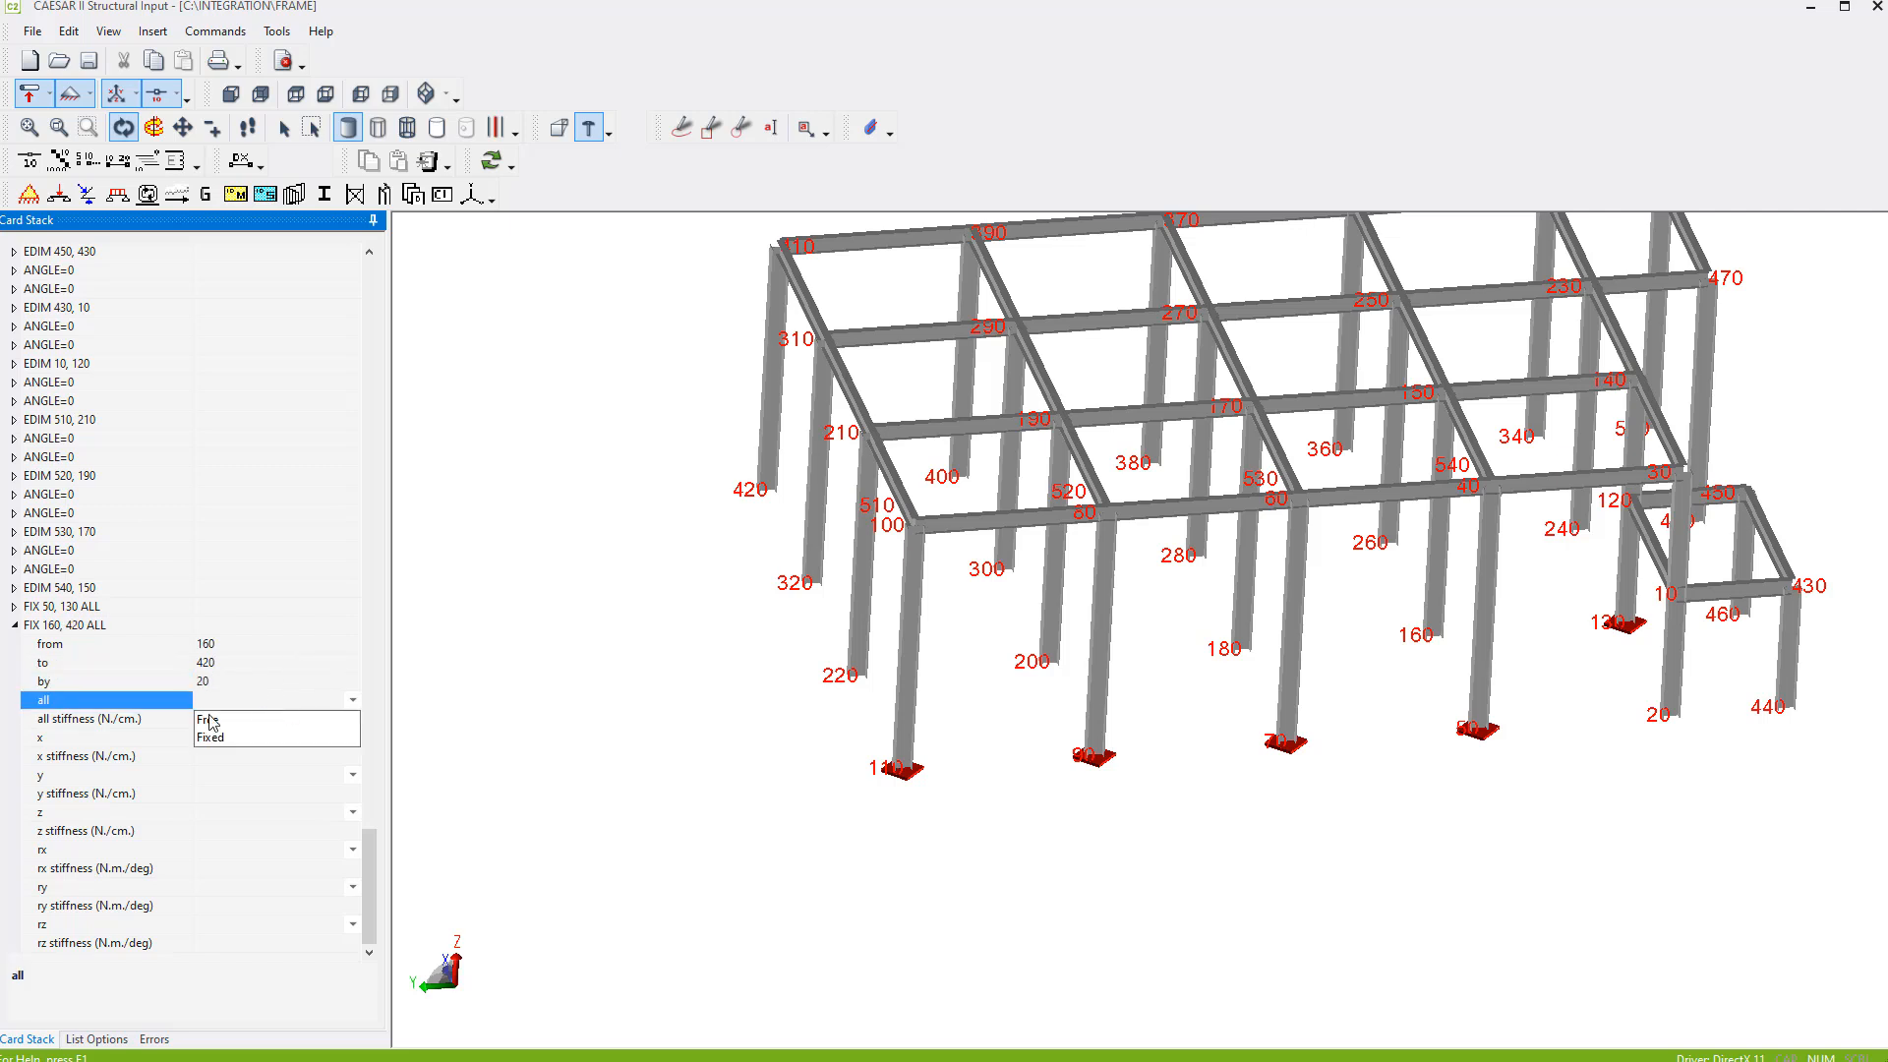
left_click(213, 739)
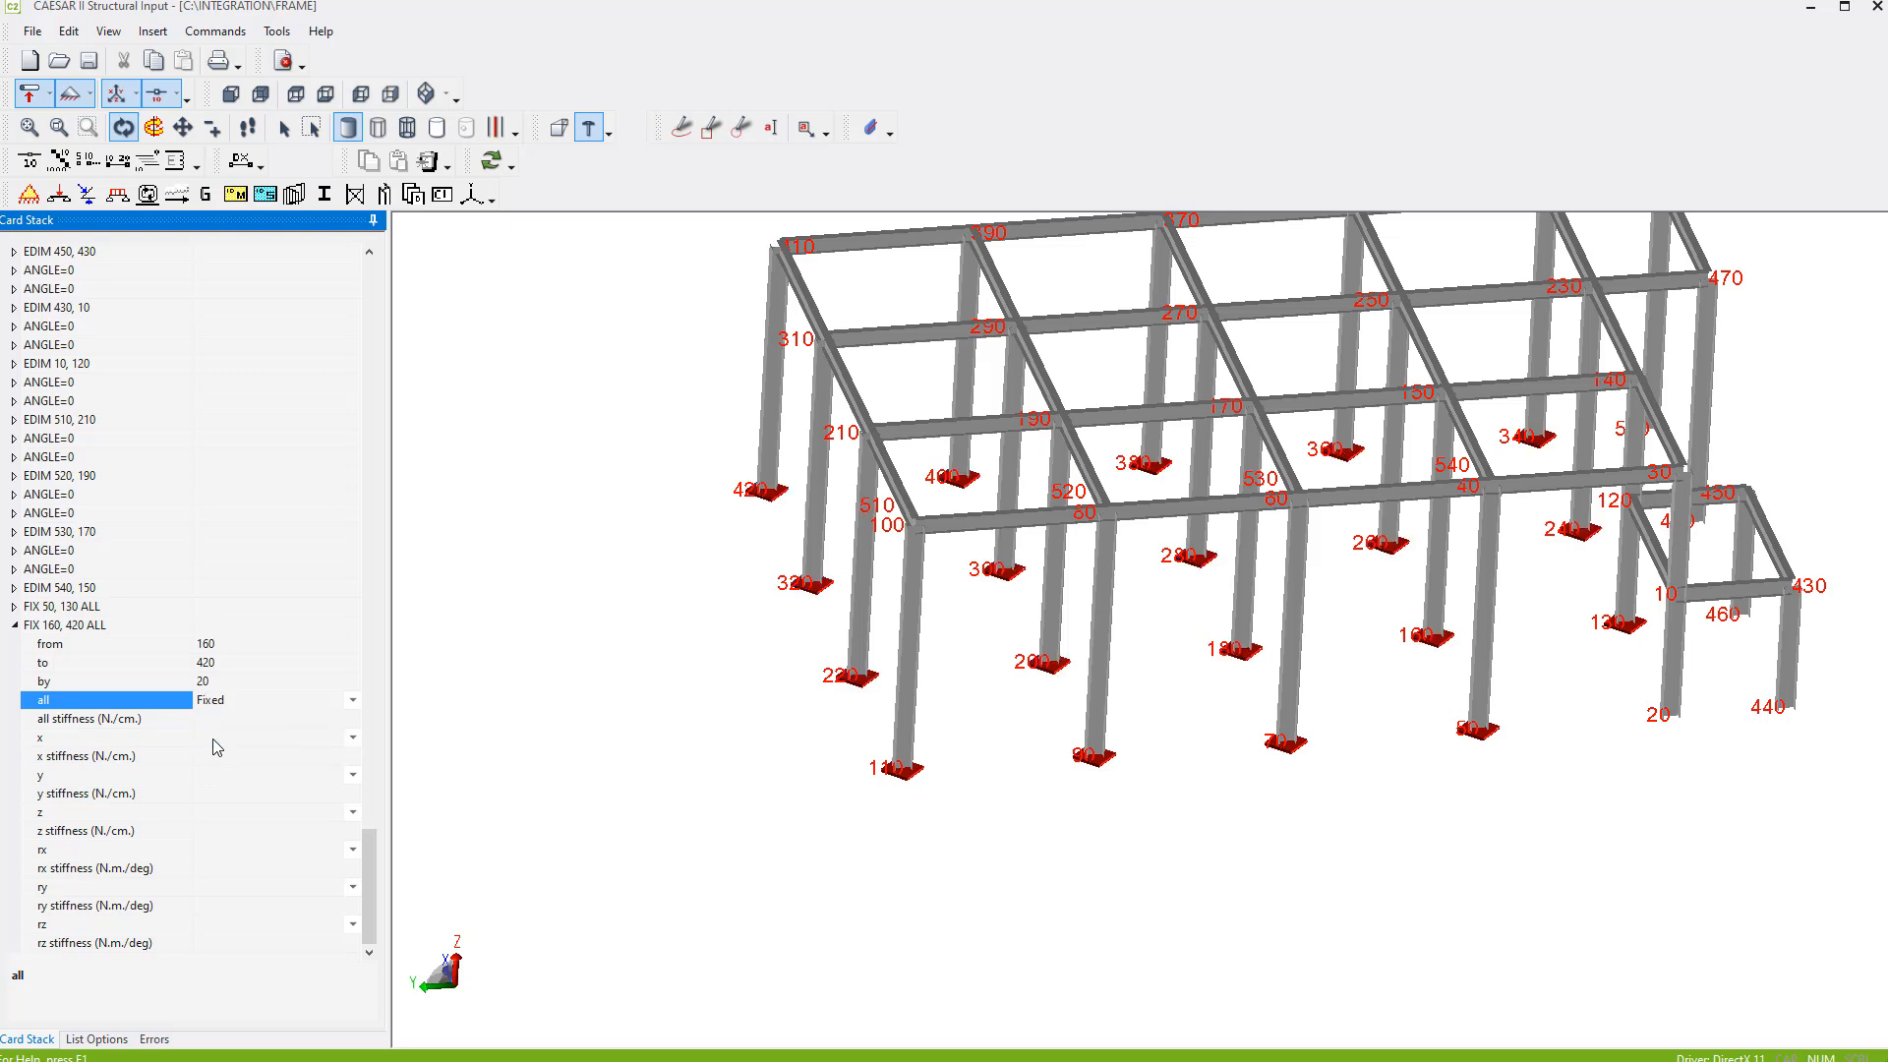
- Fix the column bases from node 440 to 500 by 20 in the third FIX card, with all set to Fixed
left_click_drag(1546, 793, 1559, 859)
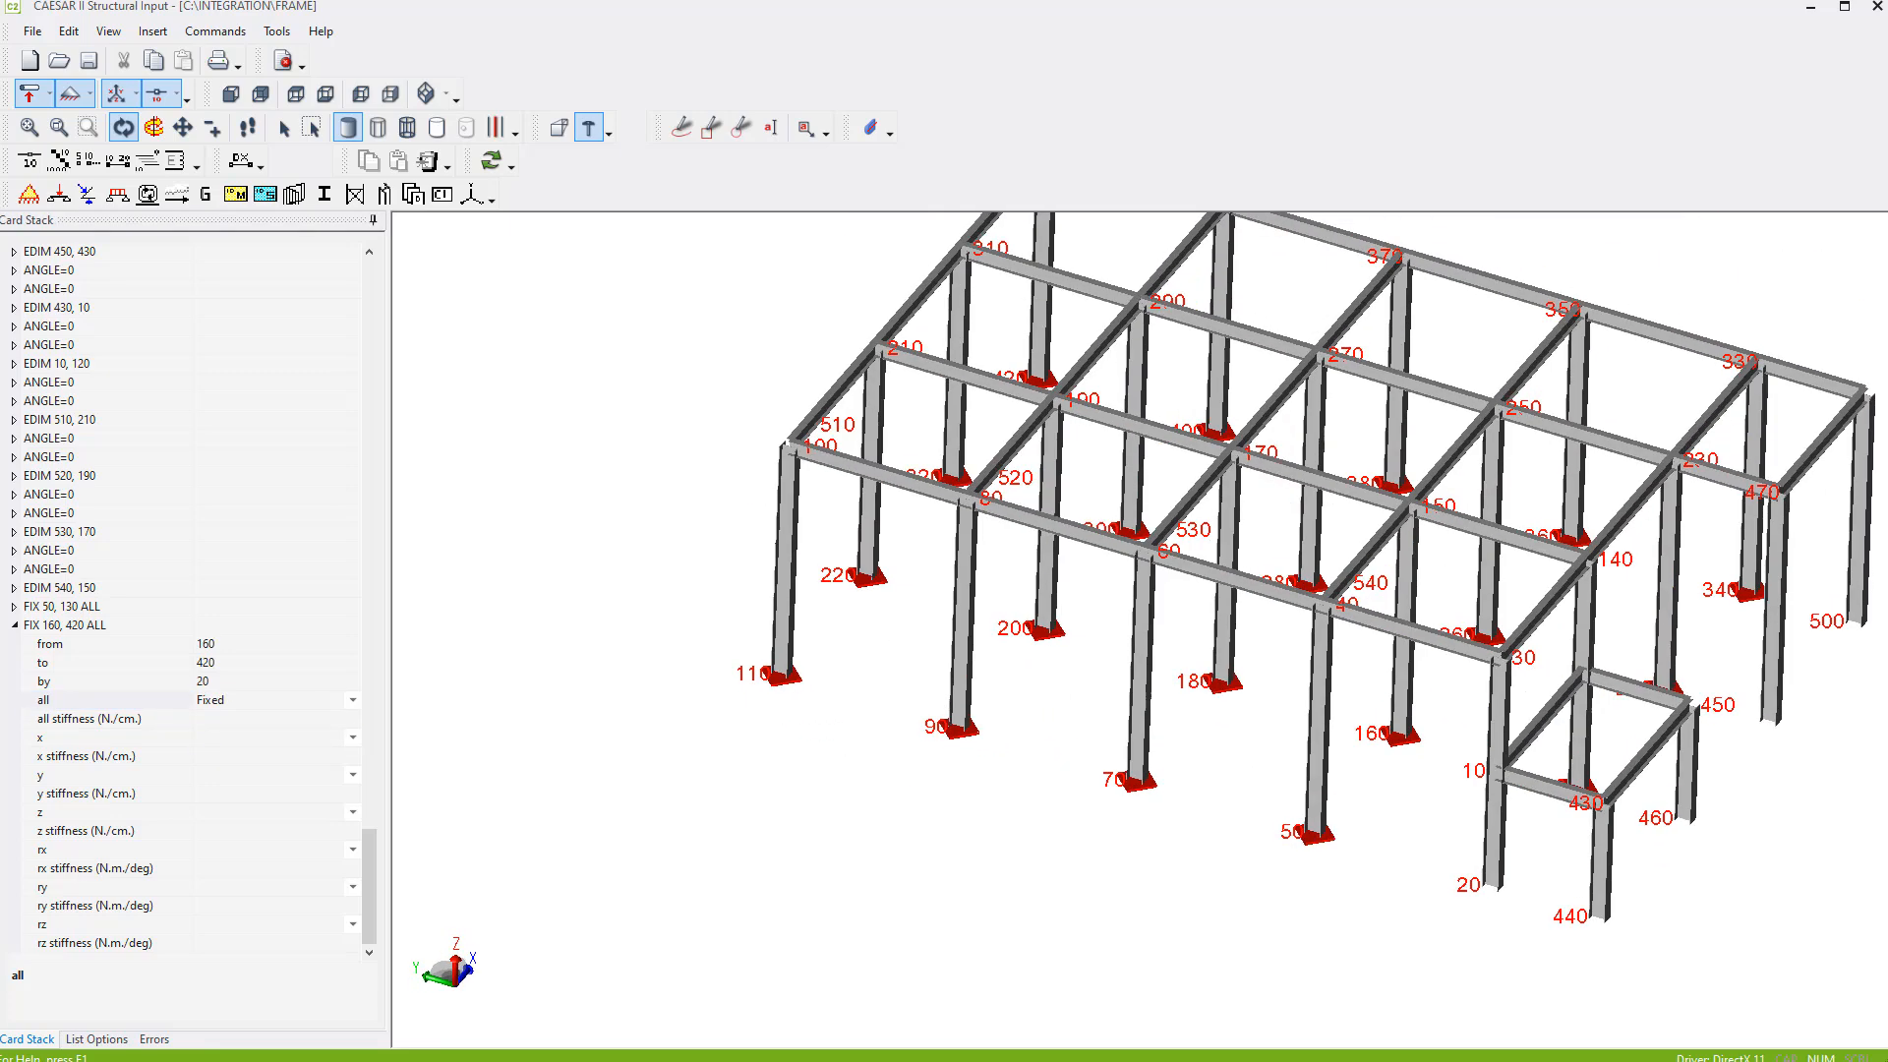
middle_click_drag(1708, 750, 1460, 635)
left_click_drag(1485, 669, 1486, 678)
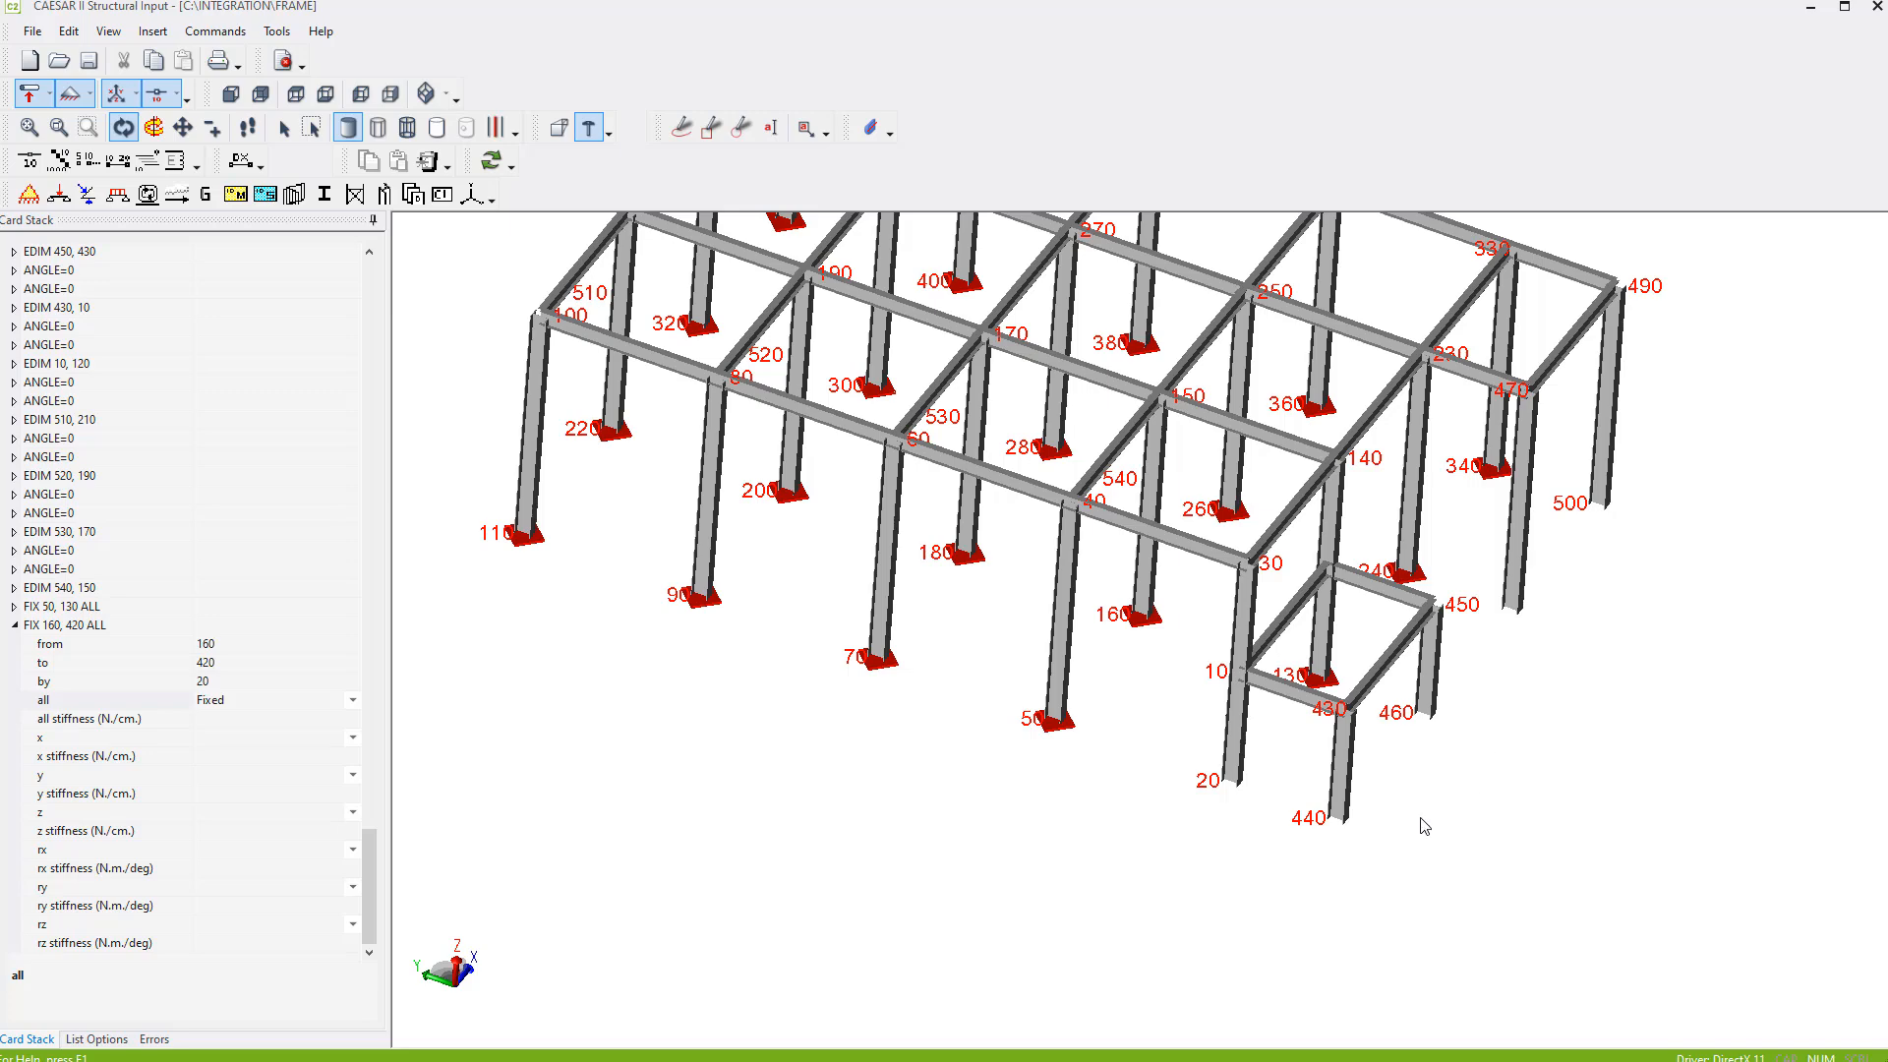
left_click_drag(1603, 754, 1268, 817)
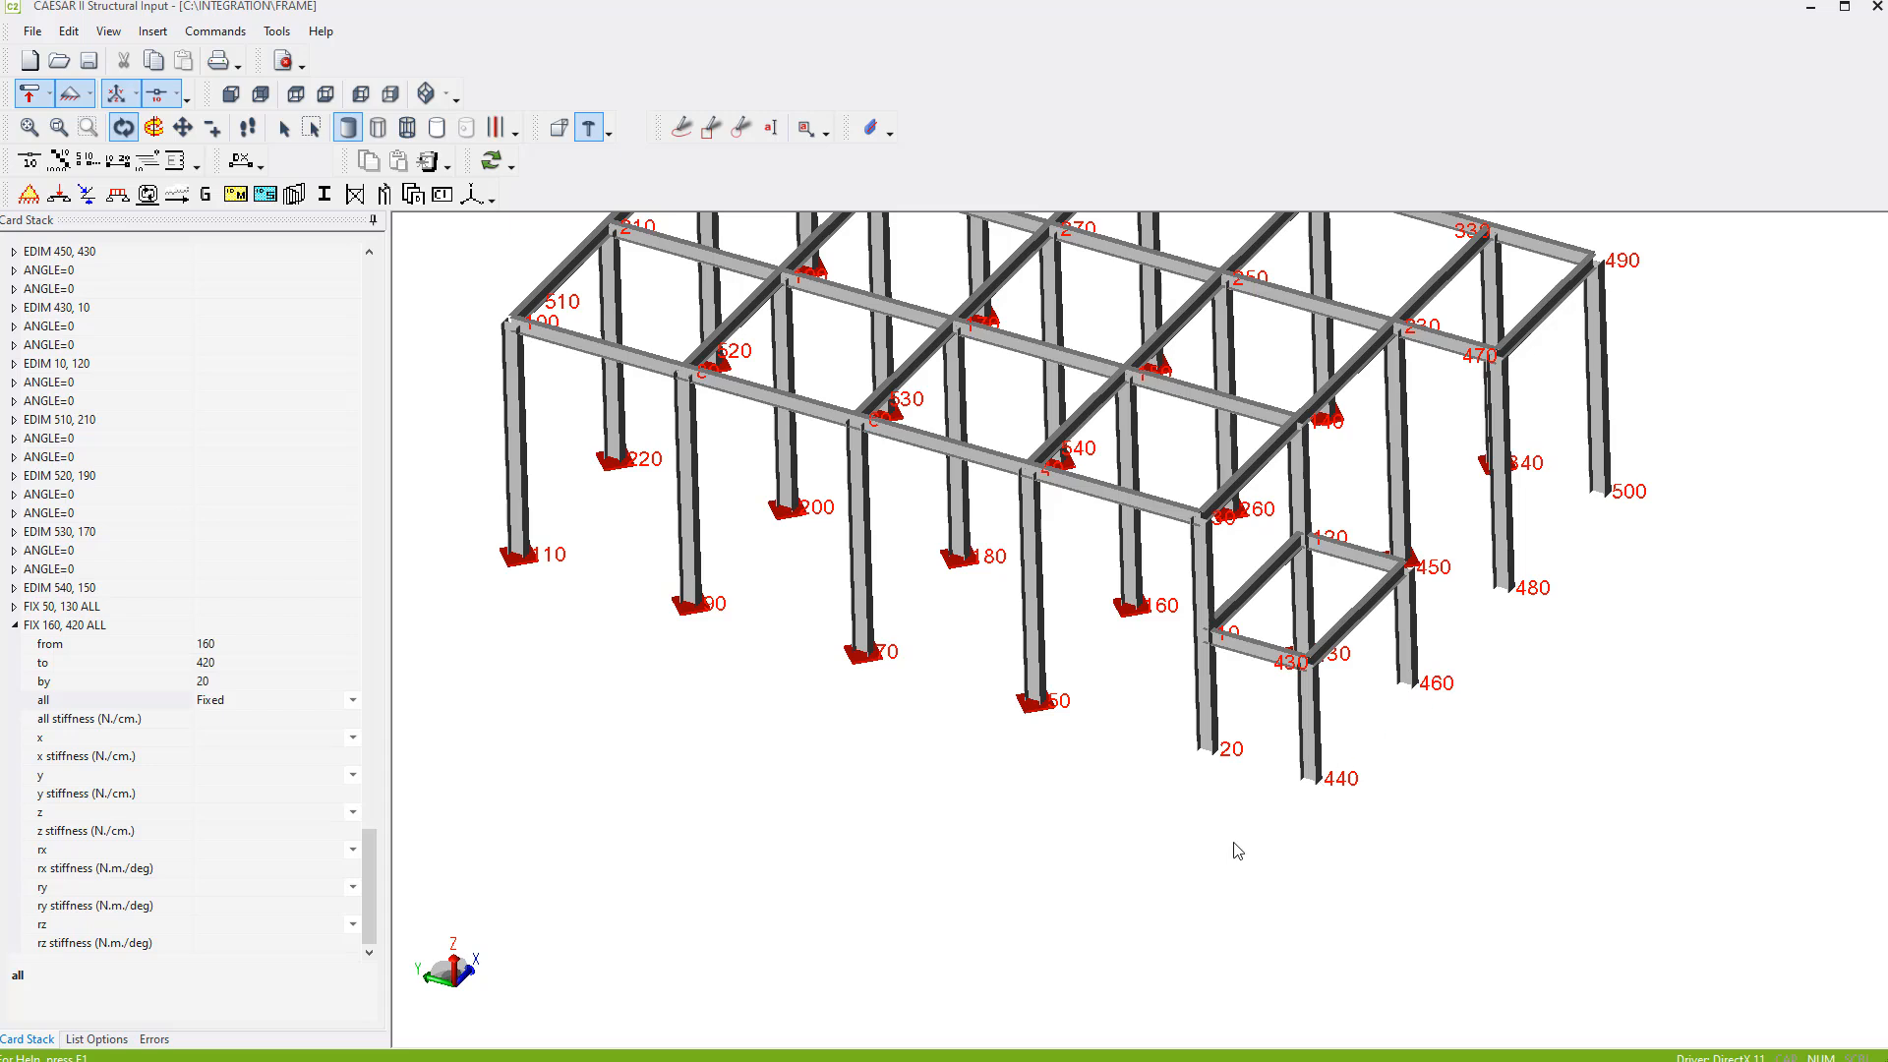
left_click(14, 626)
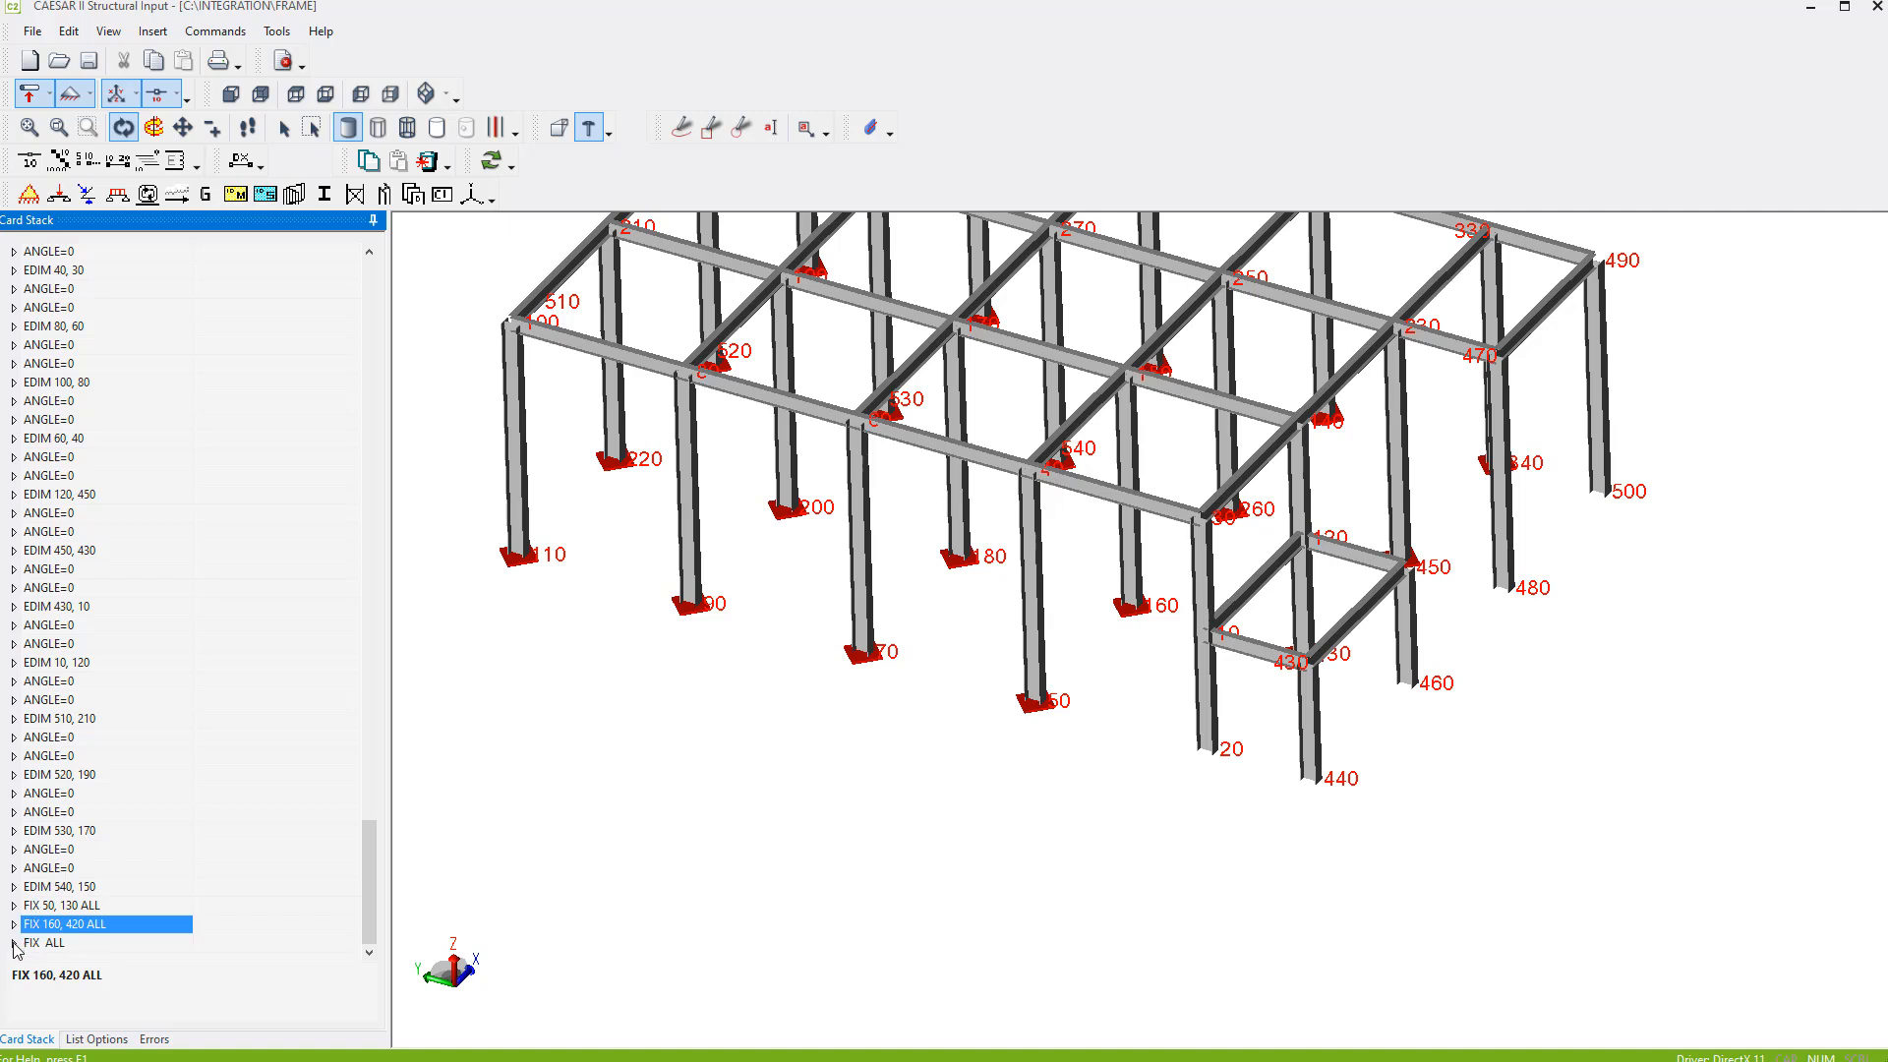
left_click(17, 943)
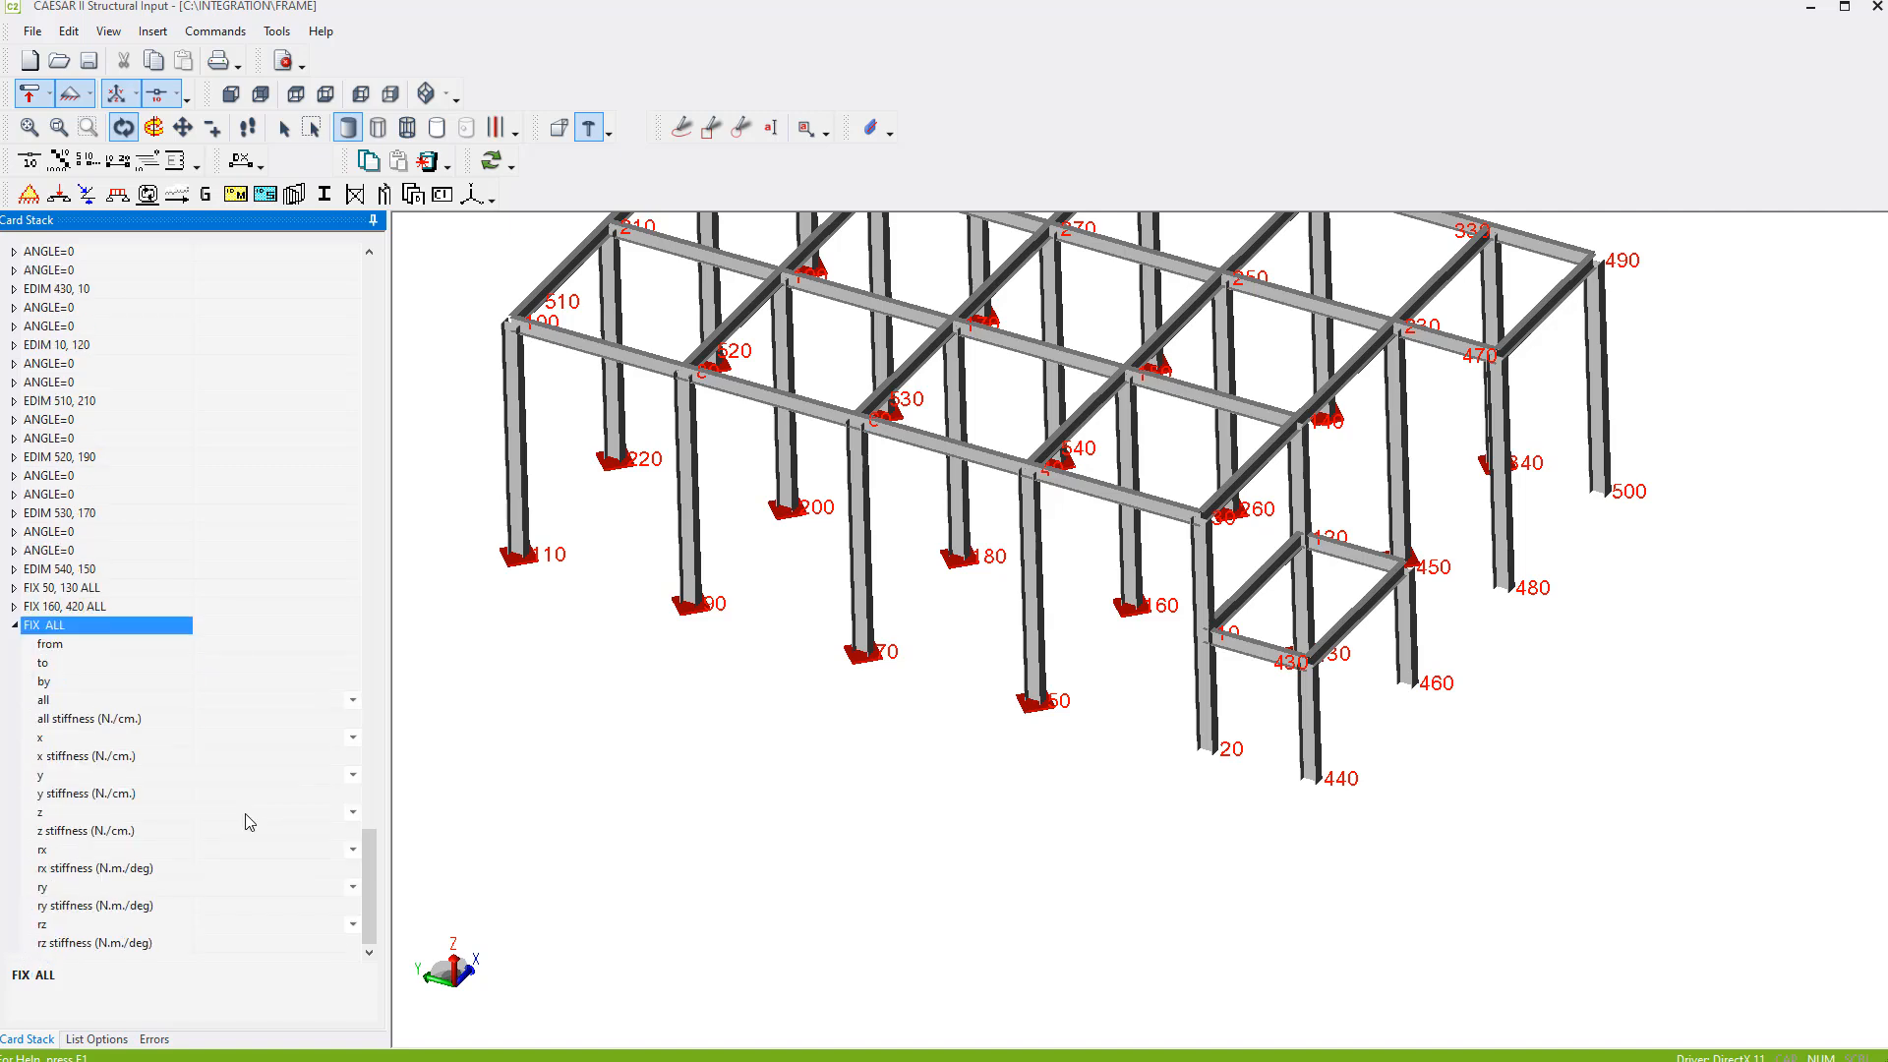
left_click(211, 643)
type("440")
key("Tab")
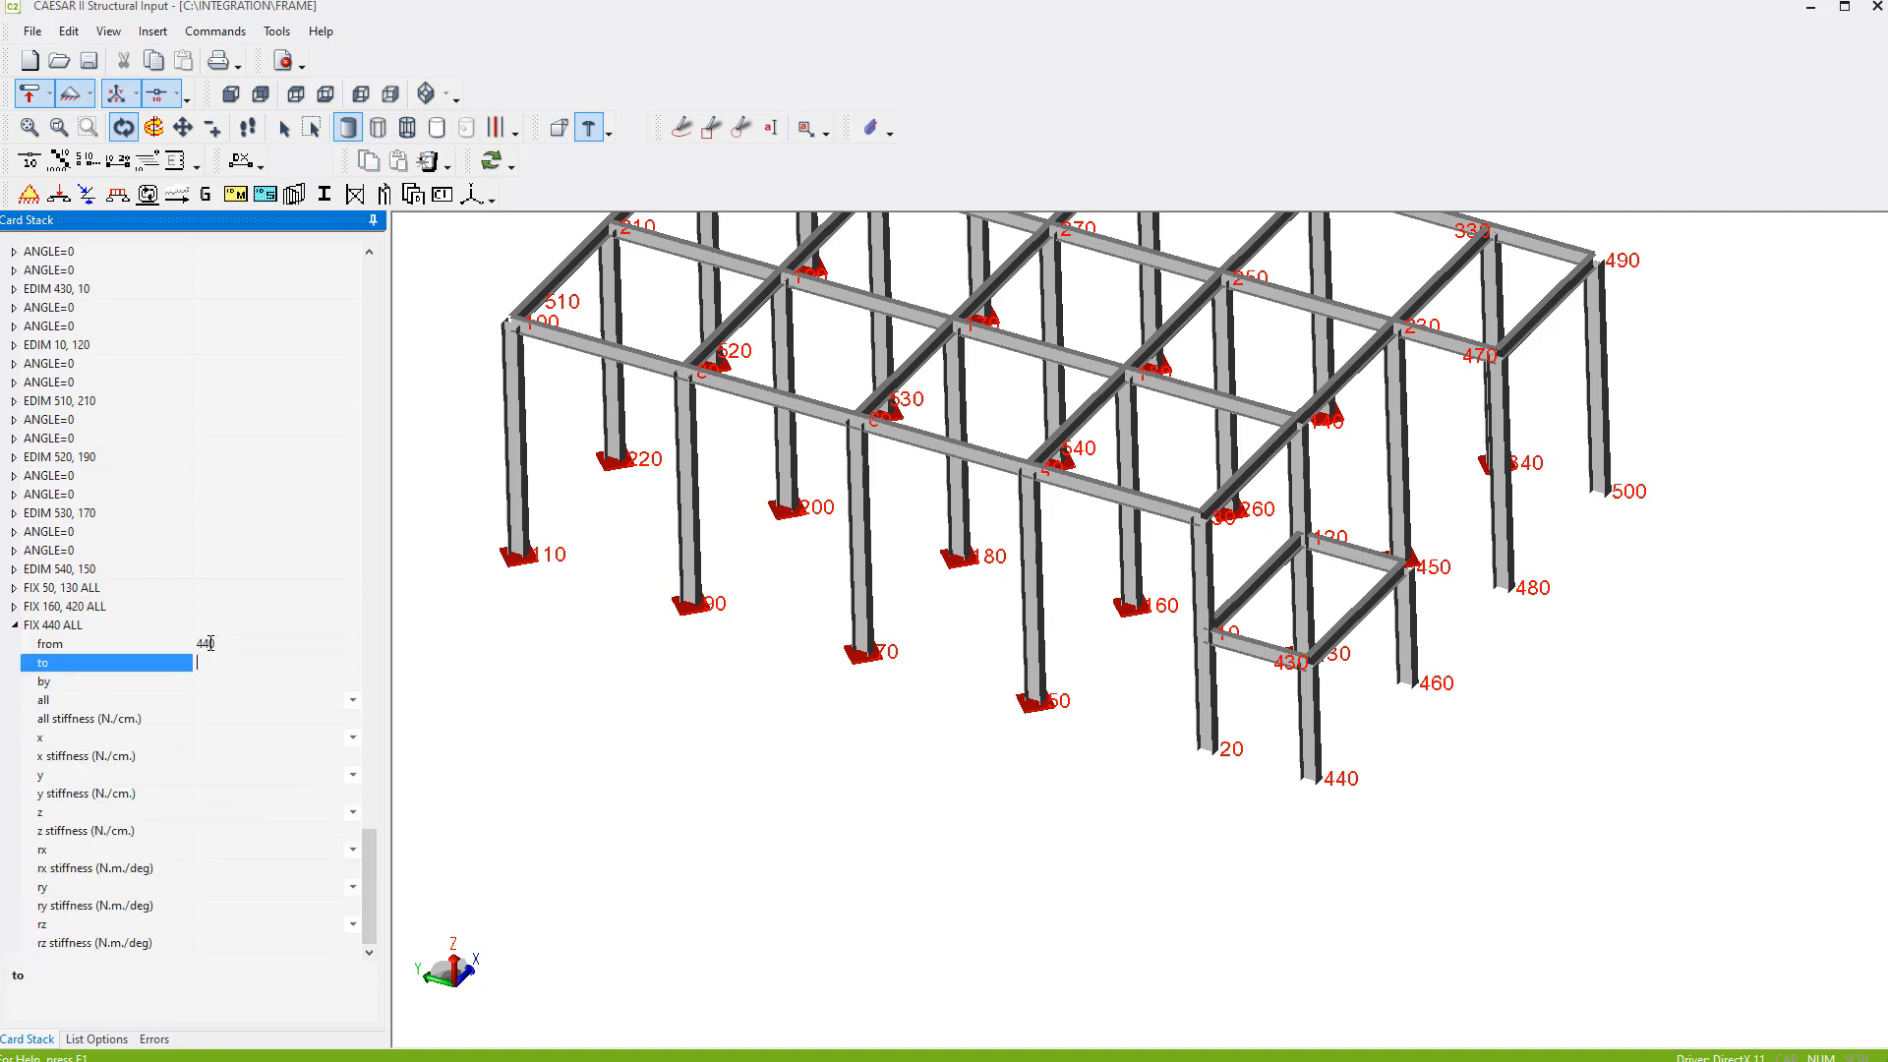
key("Tab")
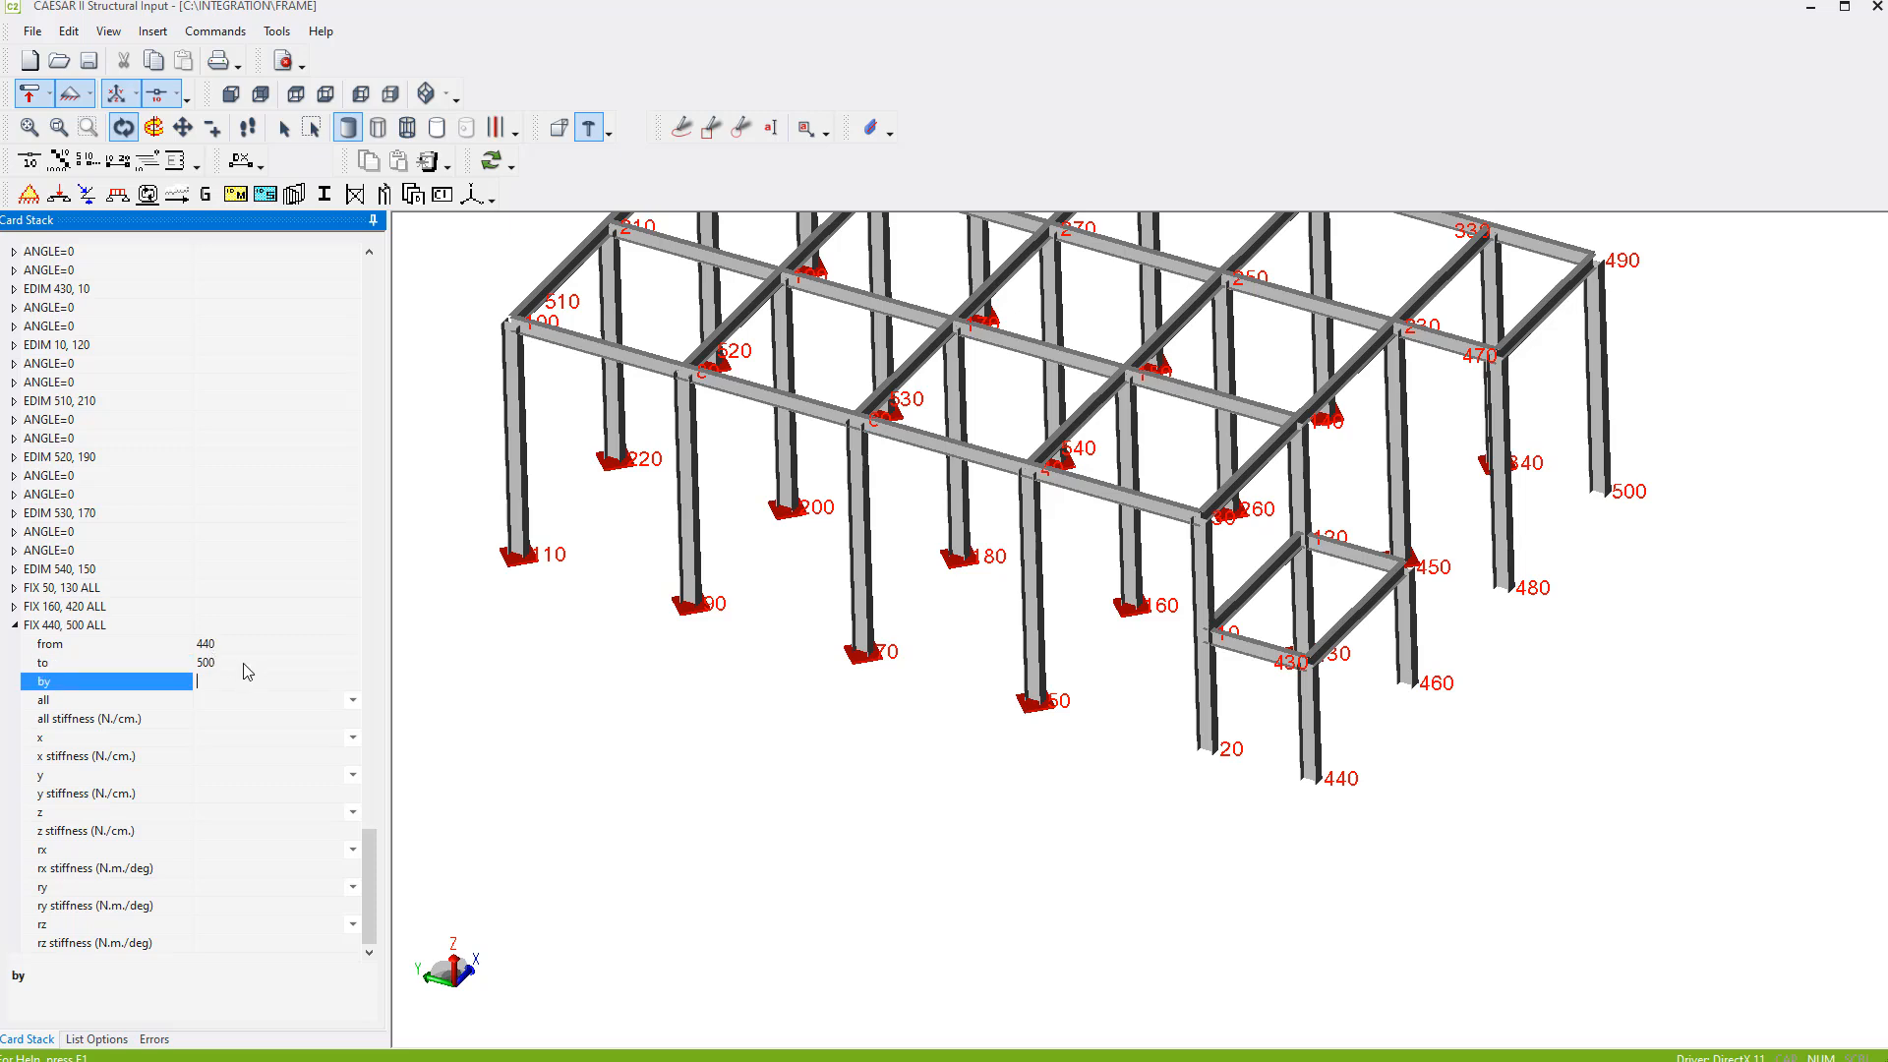
type("20")
left_click(353, 700)
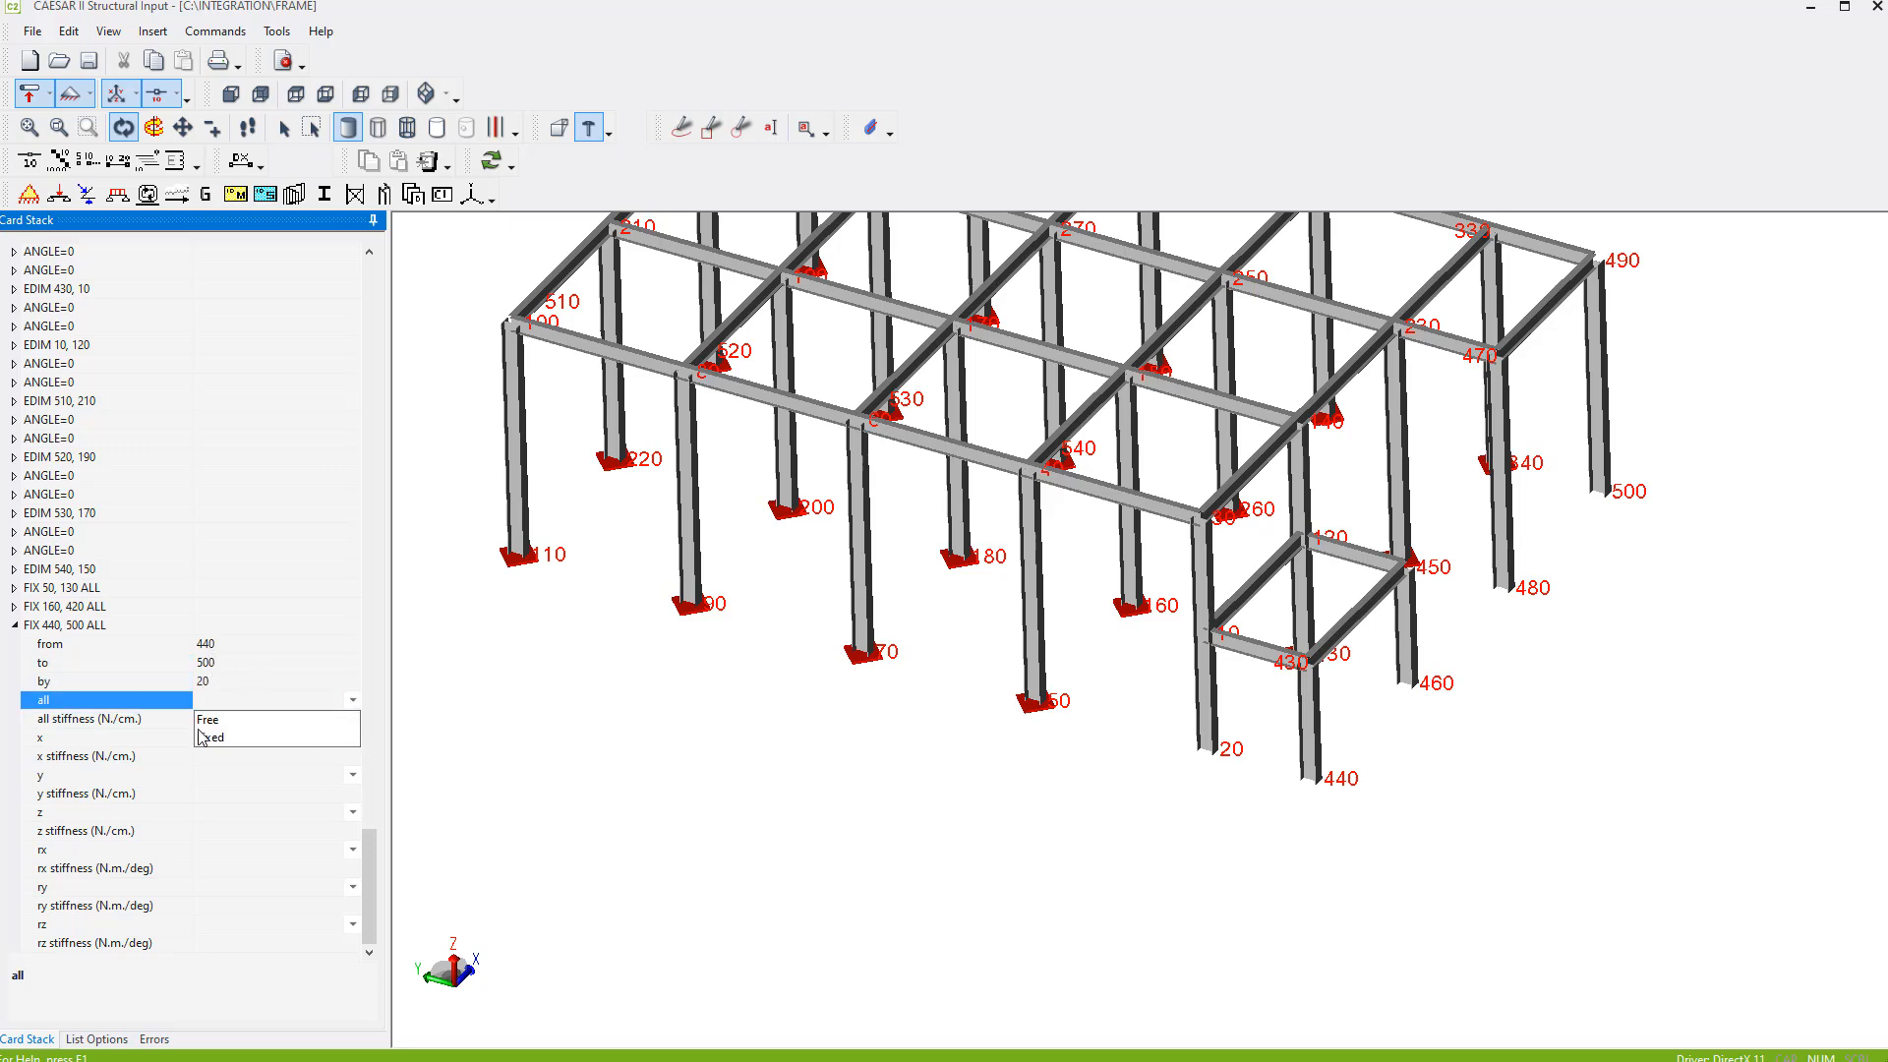
left_click(219, 739)
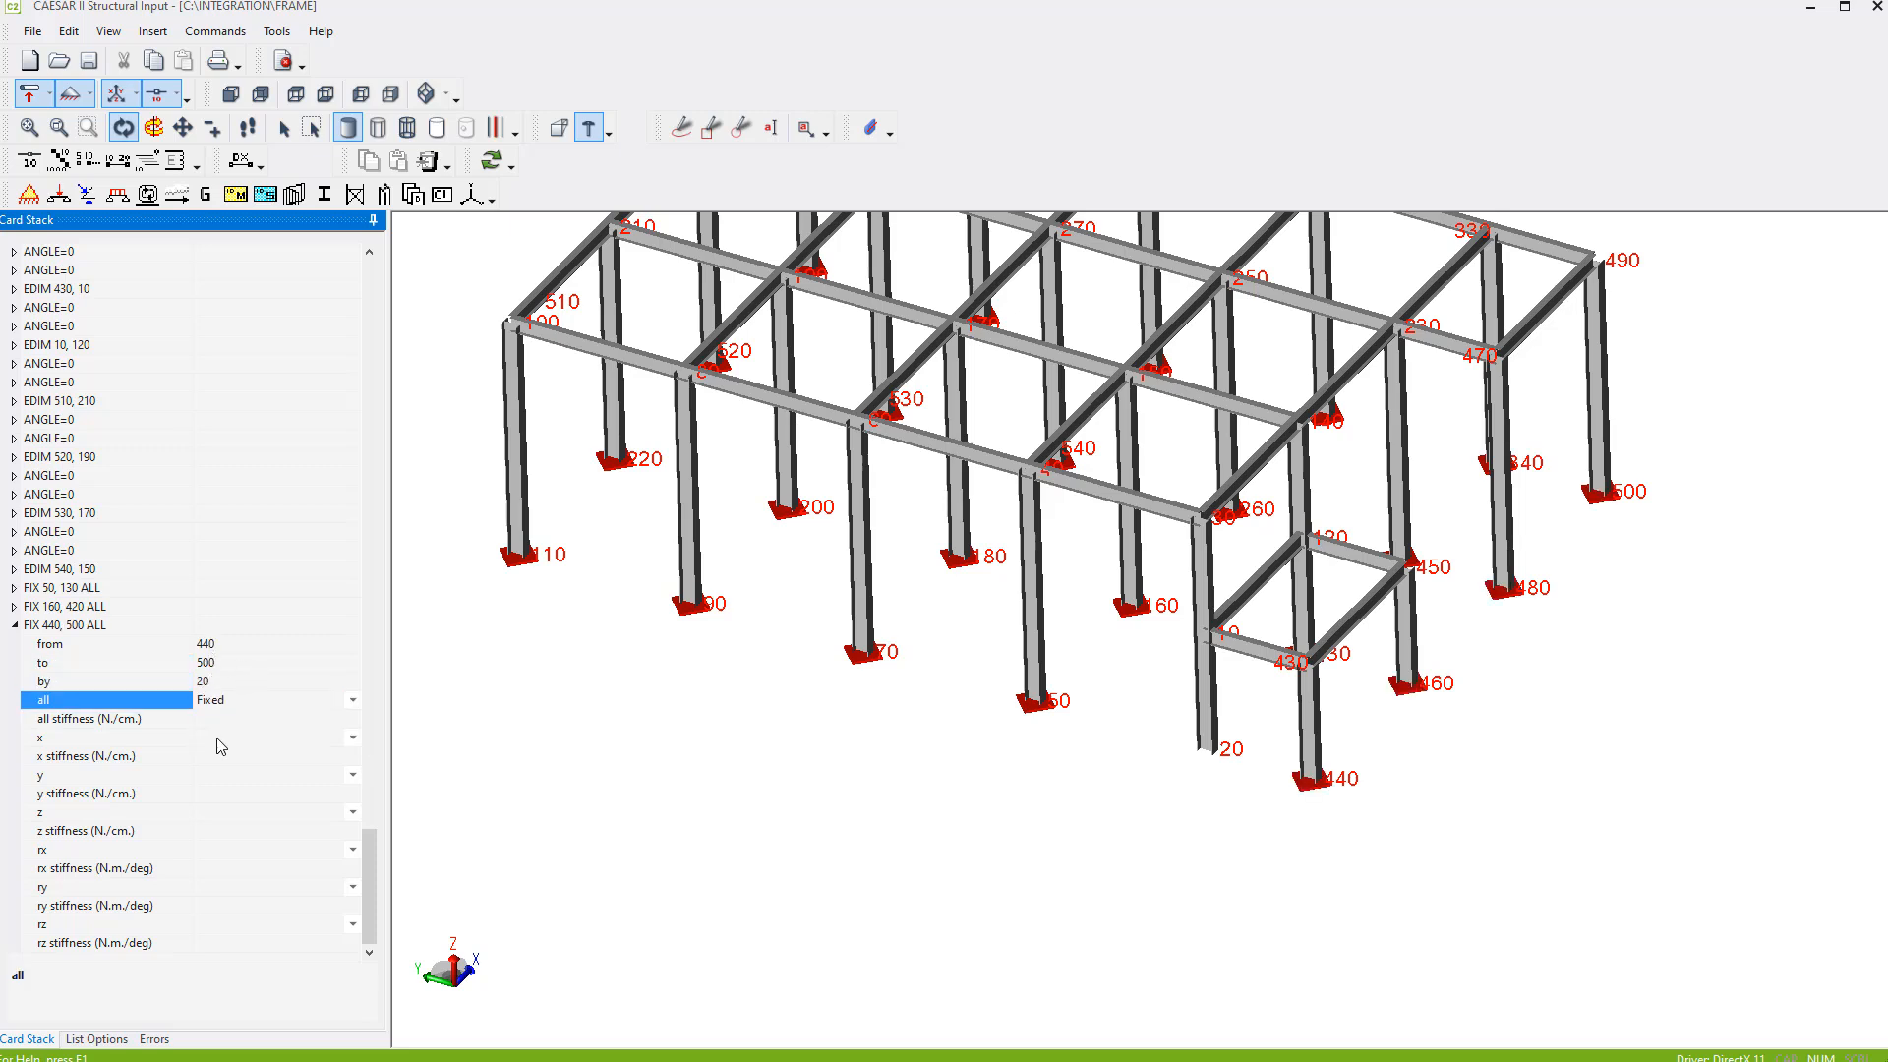
left_click(14, 626)
- Add another FIX card for the single column base at node 20, with all degrees of freedom Fixed
left_click_drag(1133, 718, 1307, 746)
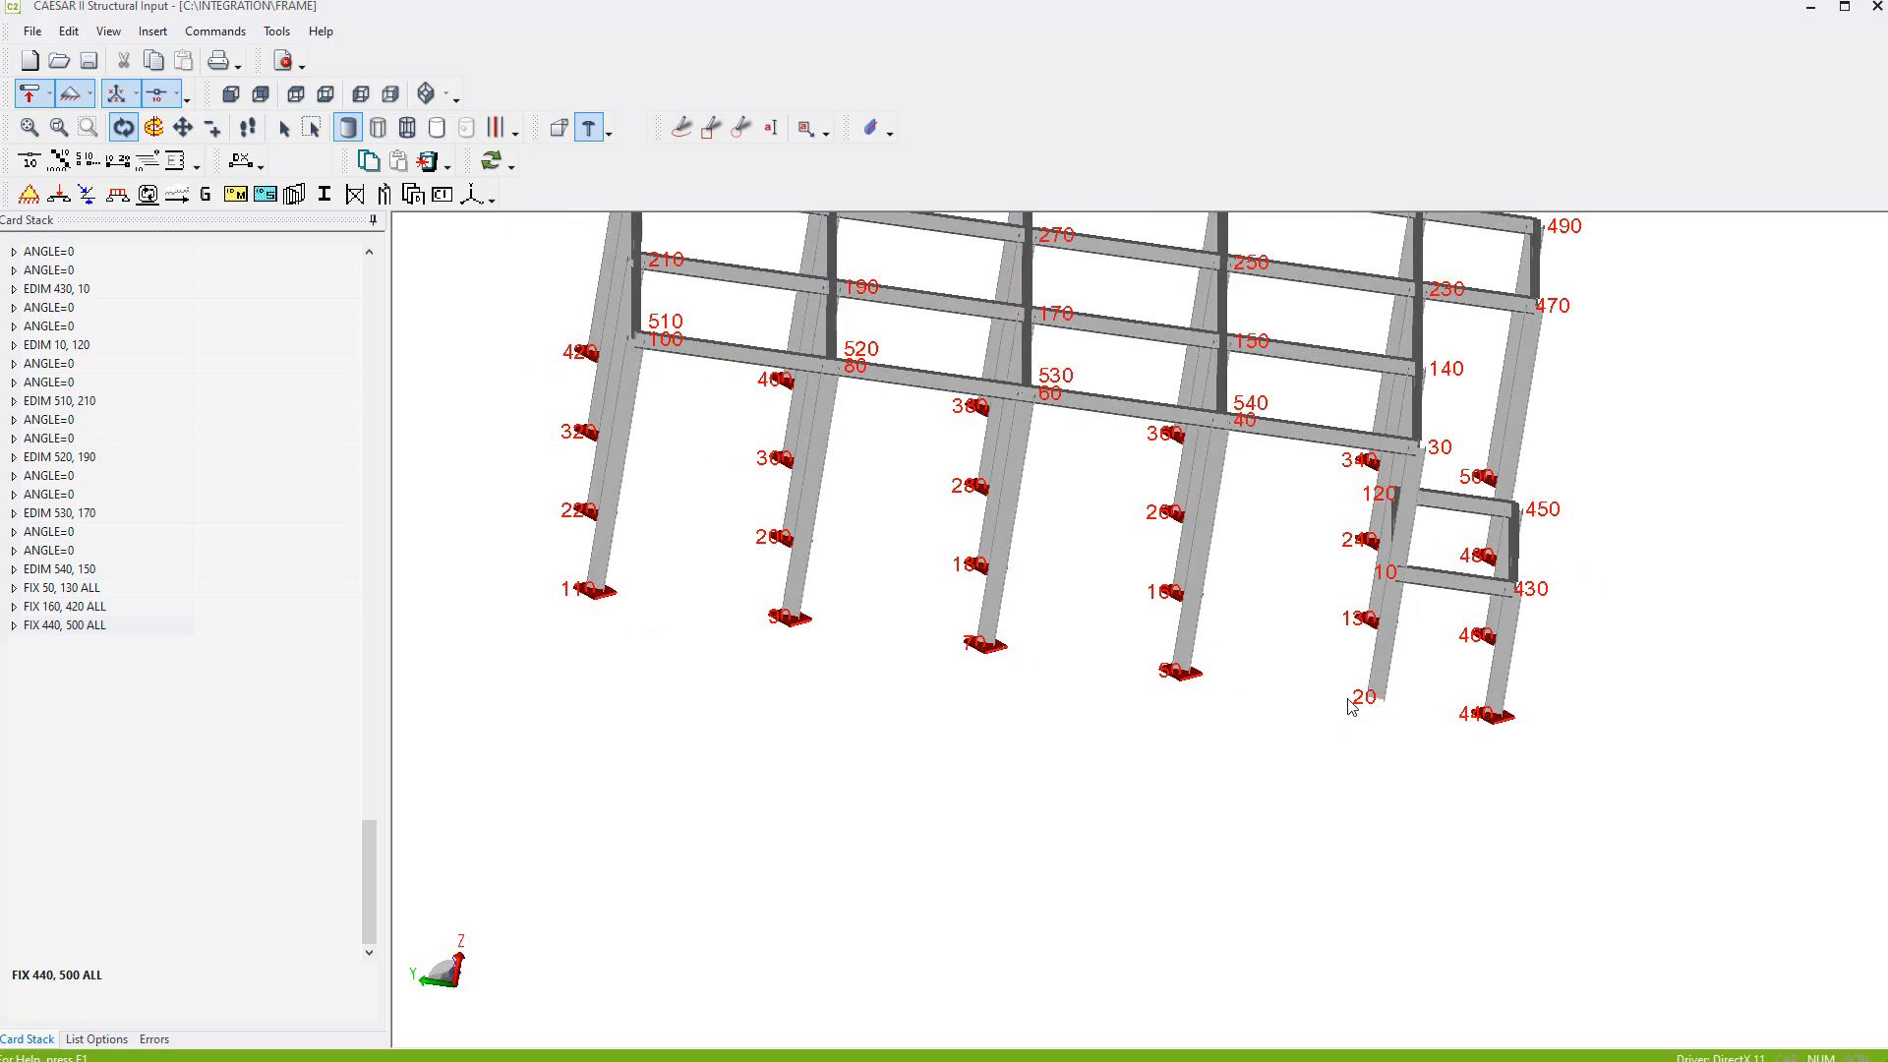
left_click(28, 194)
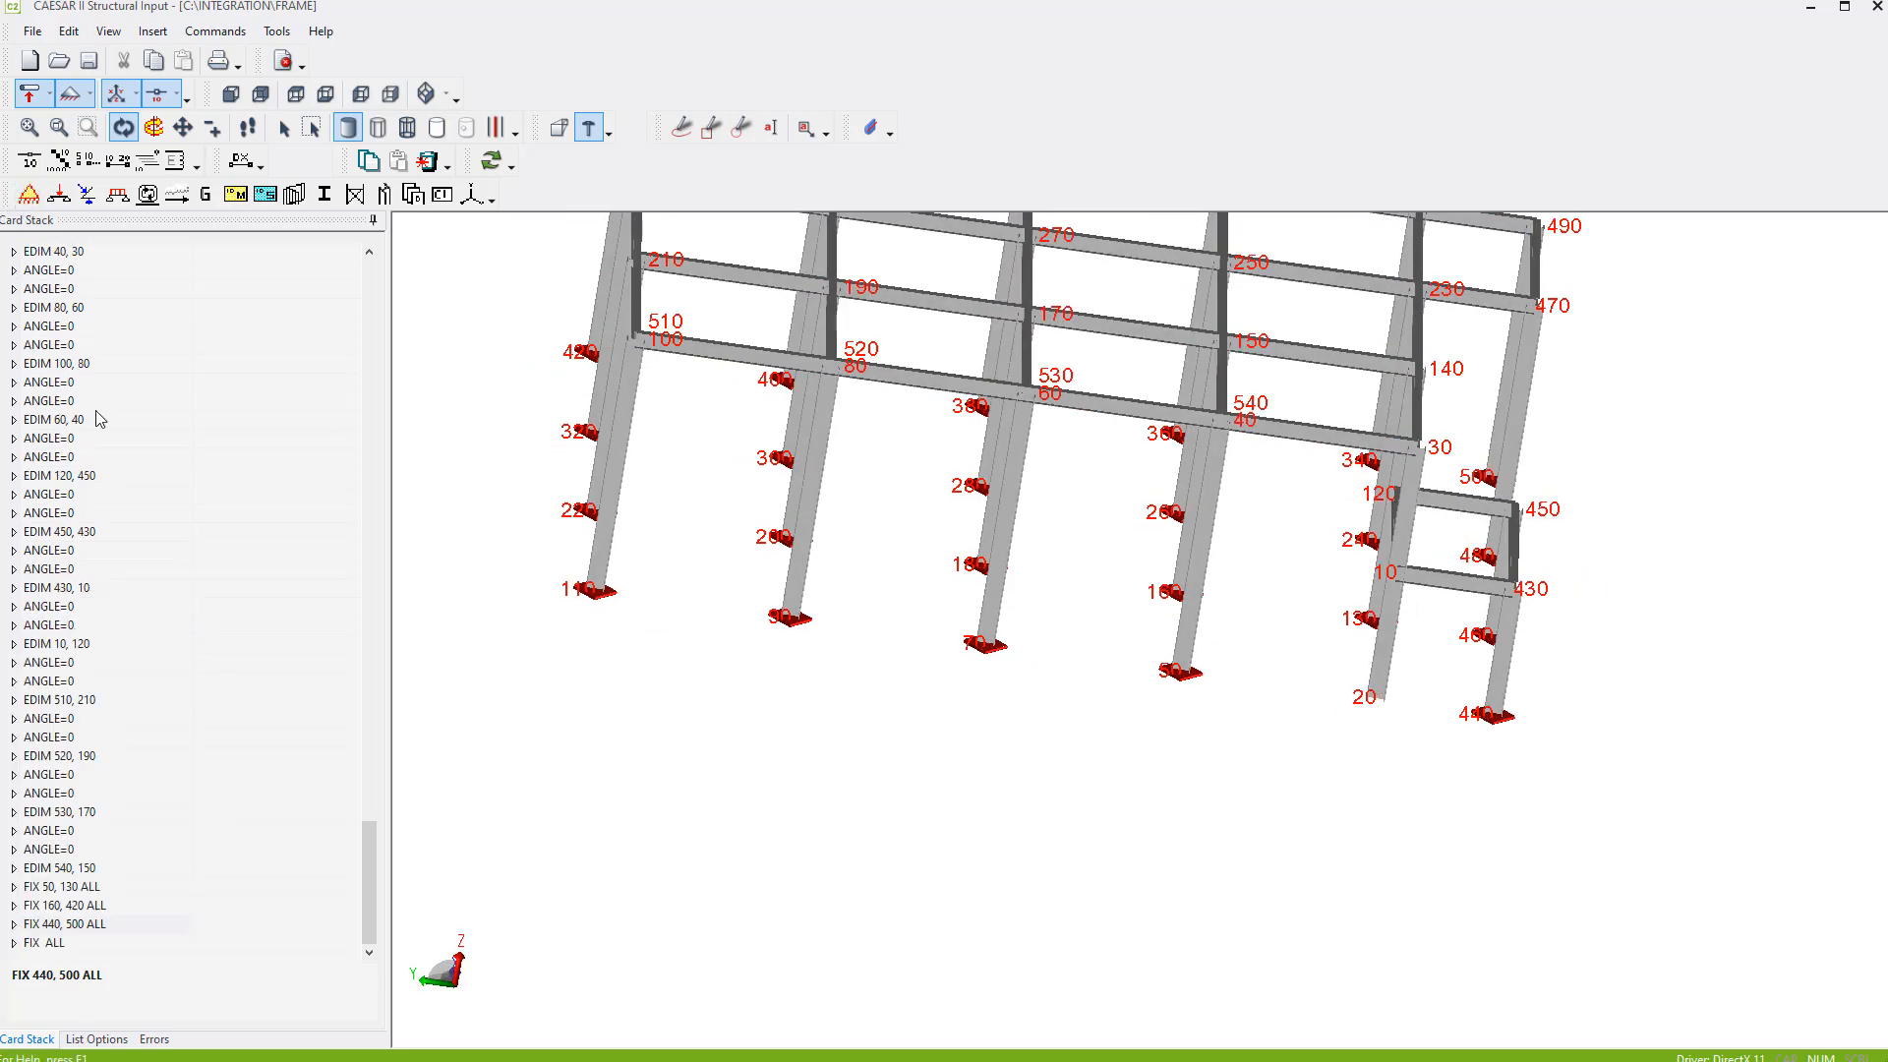
left_click(370, 953)
left_click(15, 944)
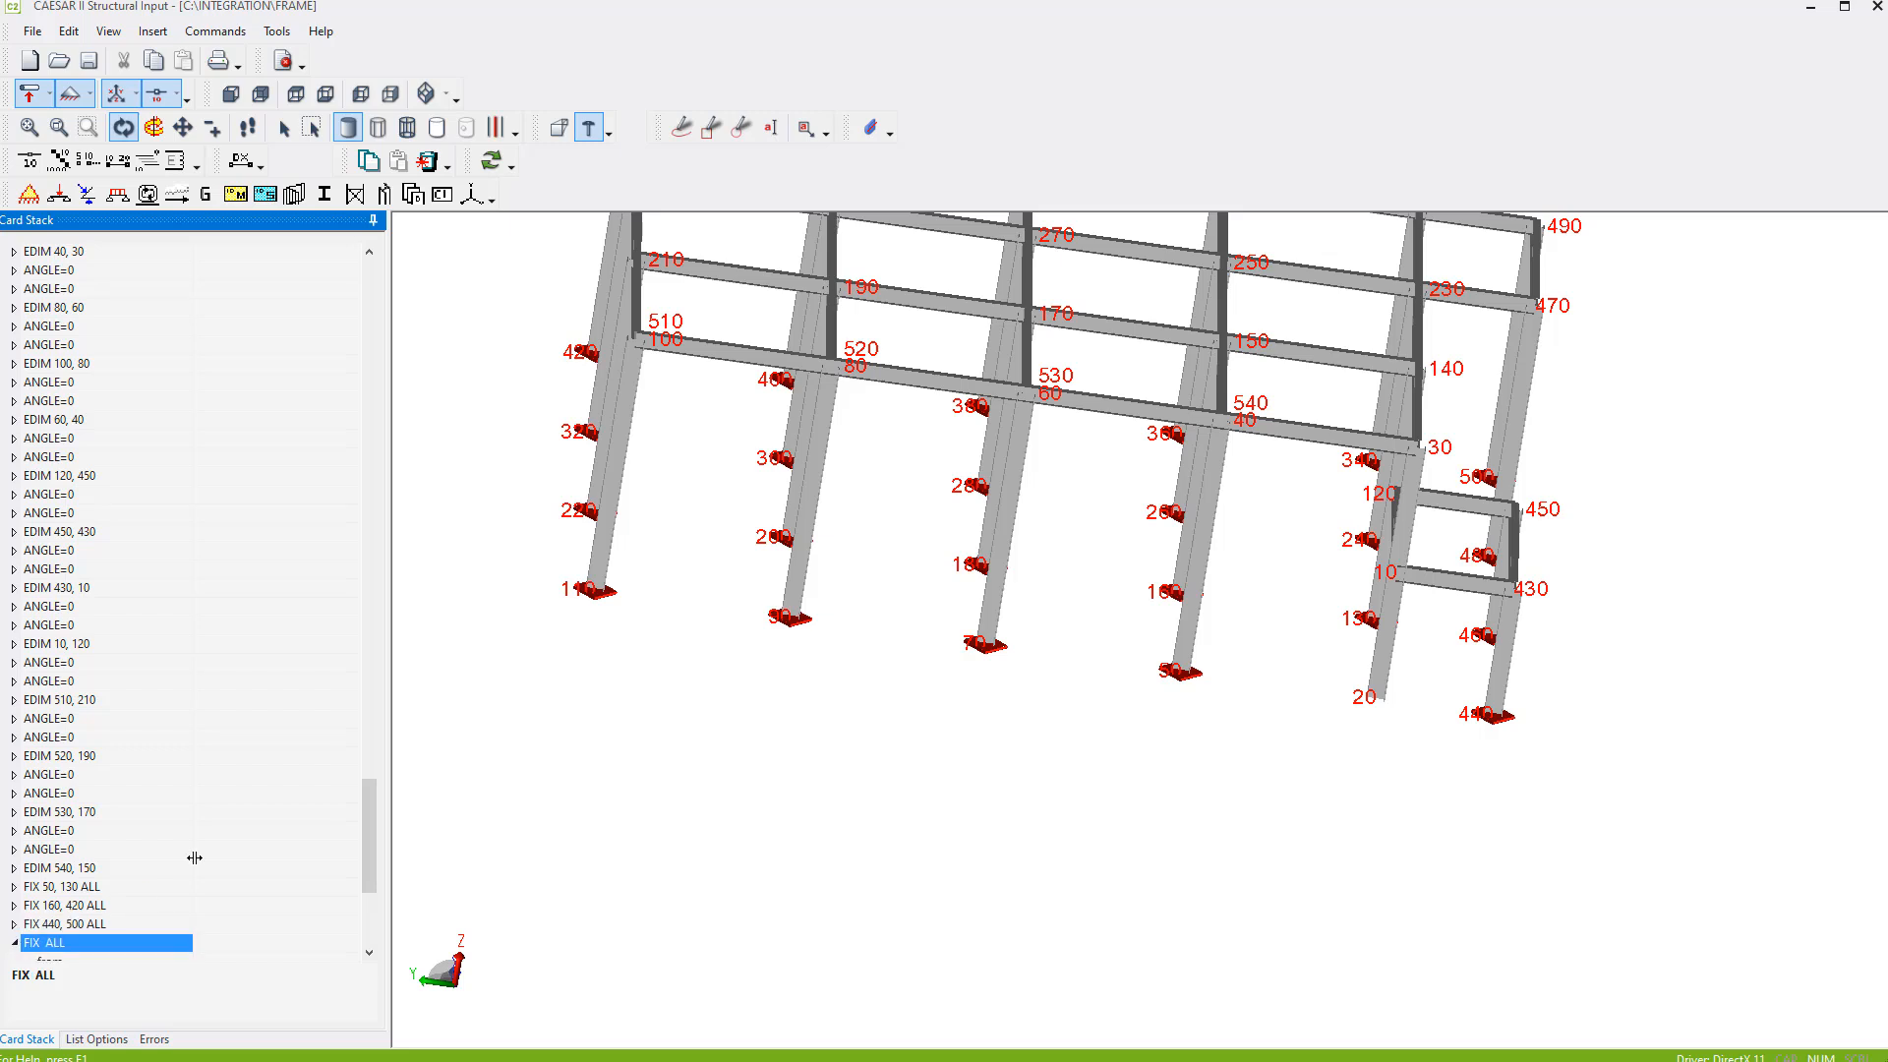
scroll(209, 851, "down", 6)
left_click(239, 643)
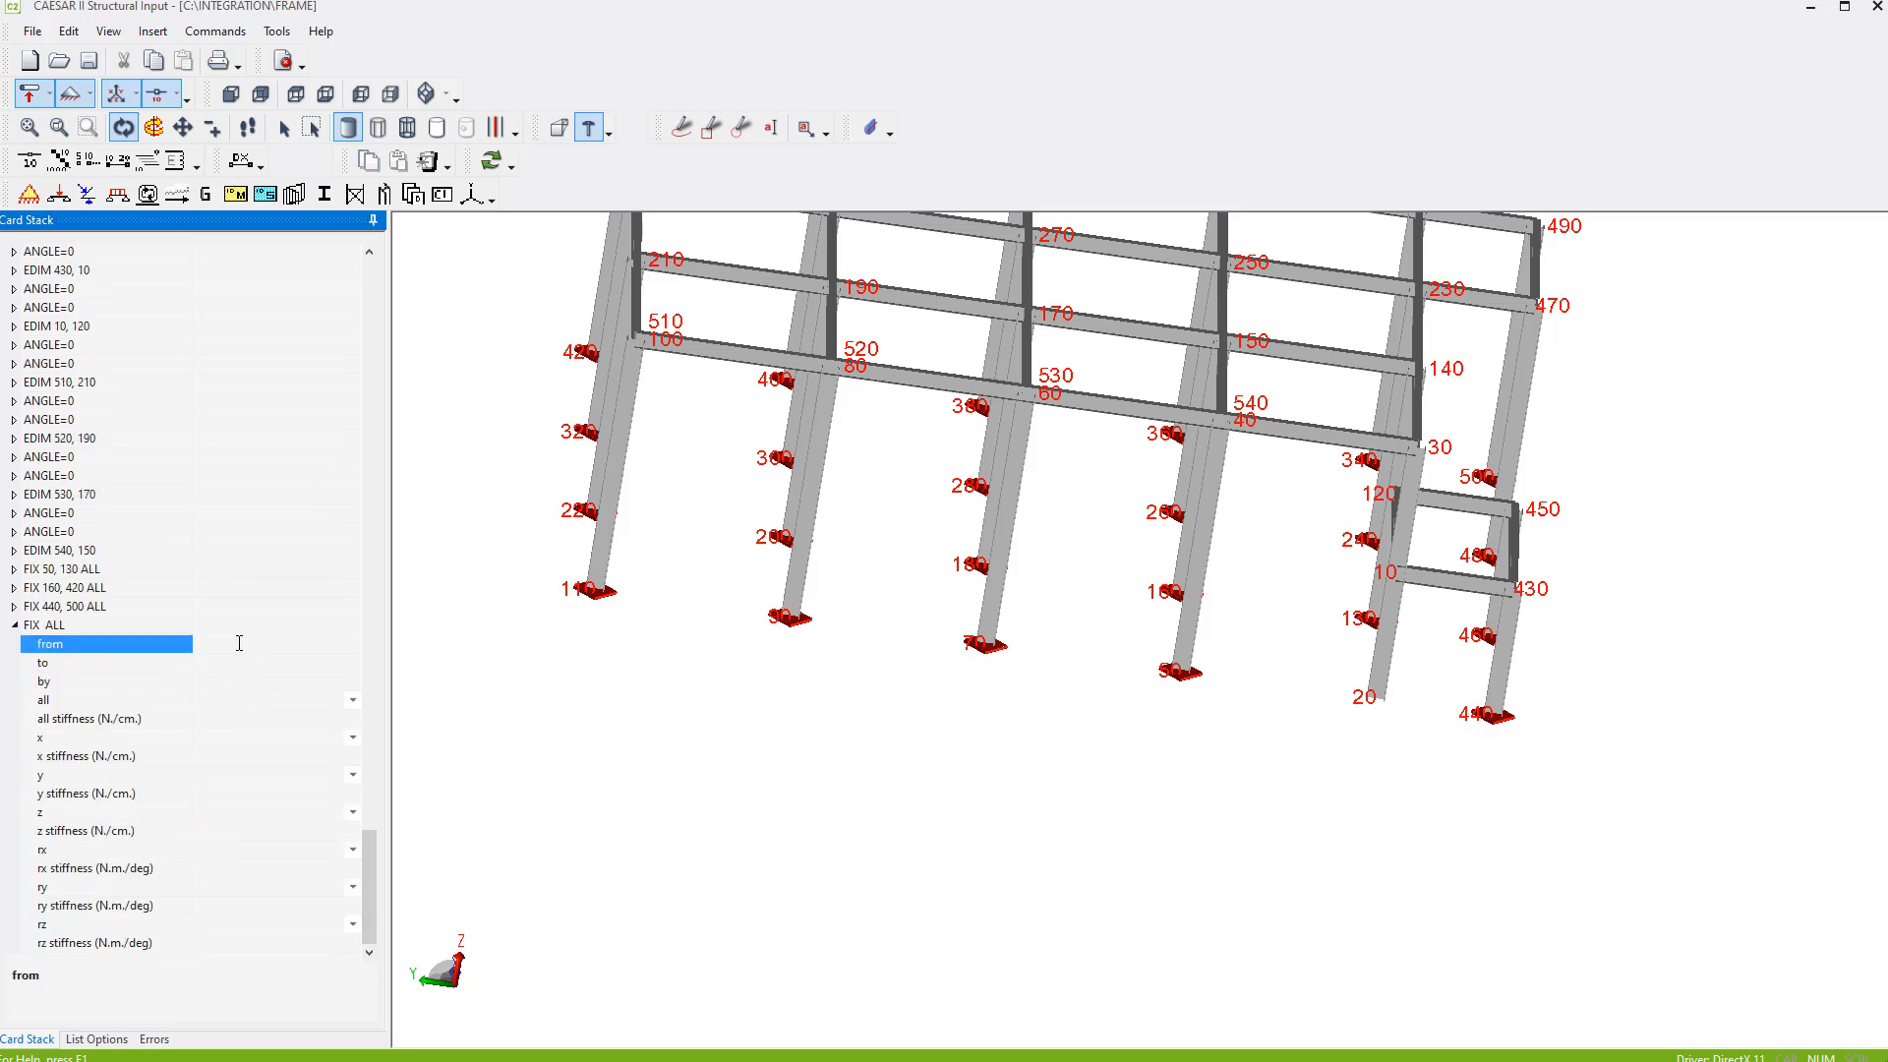
left_click(230, 683)
left_click(227, 700)
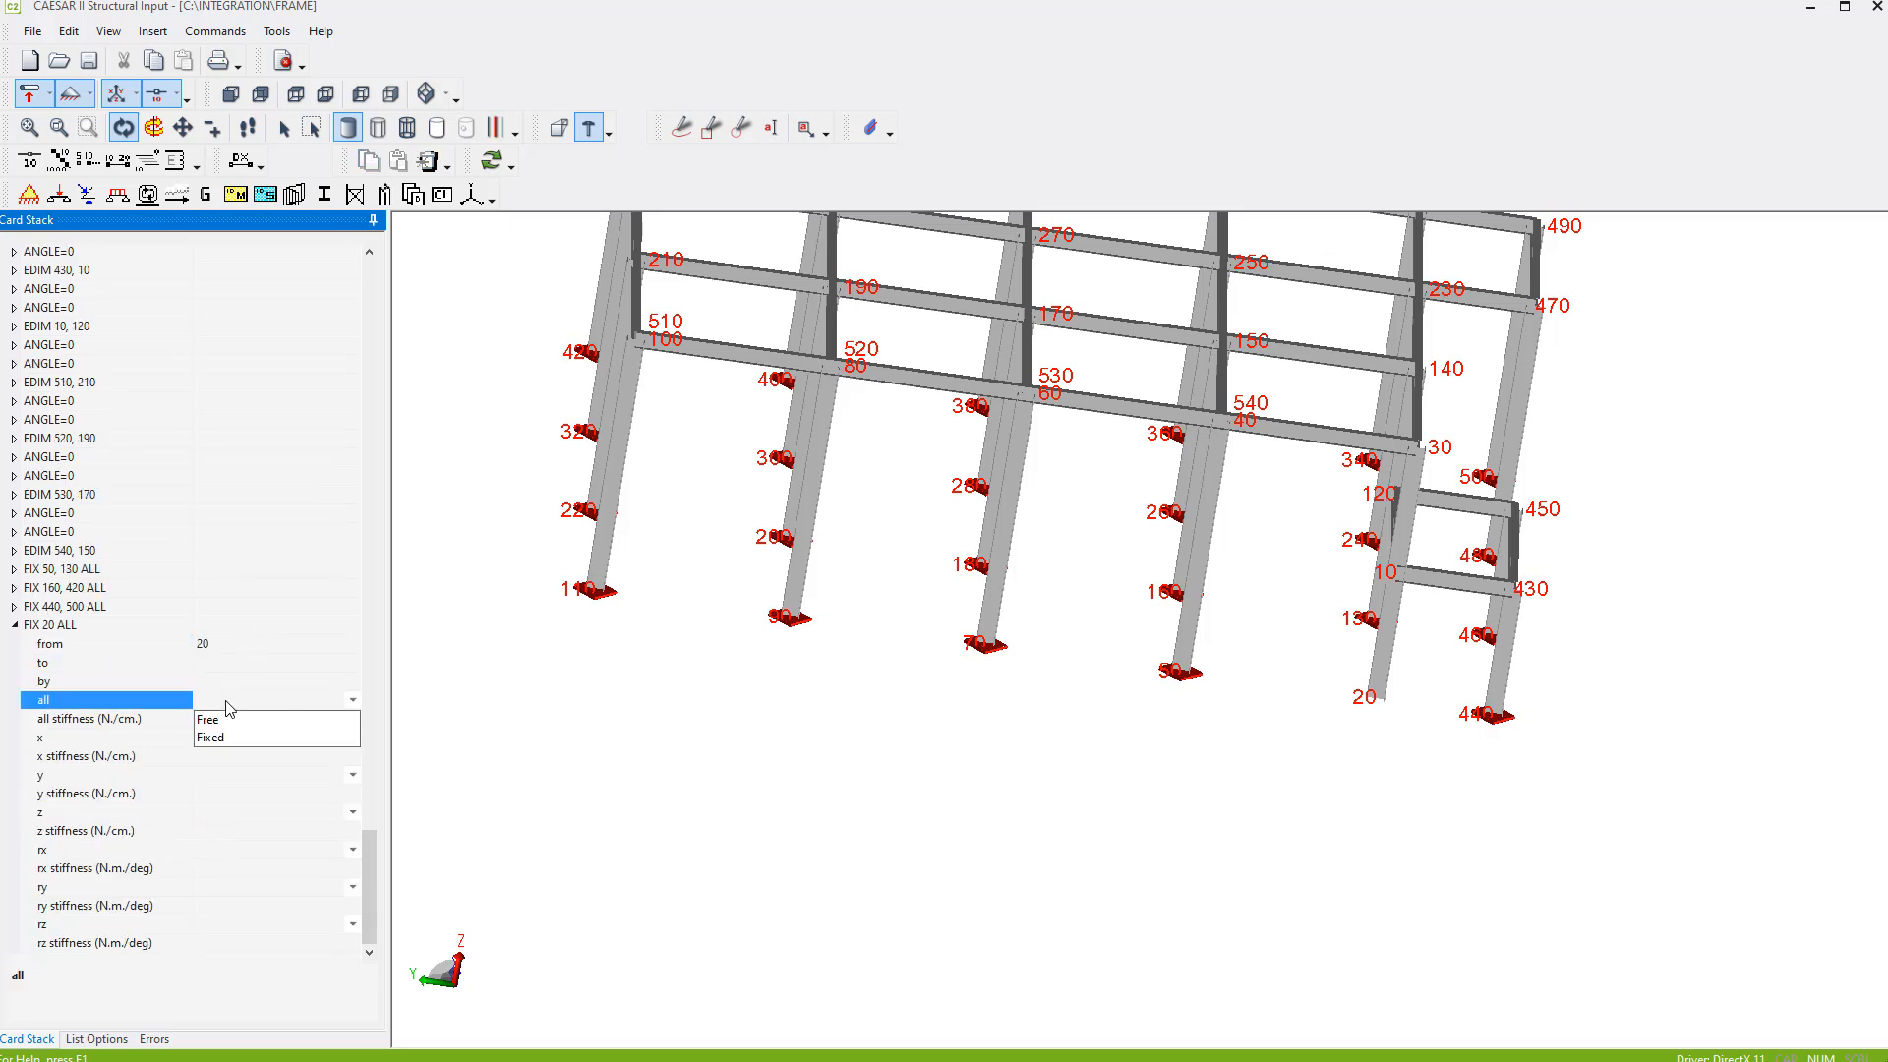
left_click(225, 737)
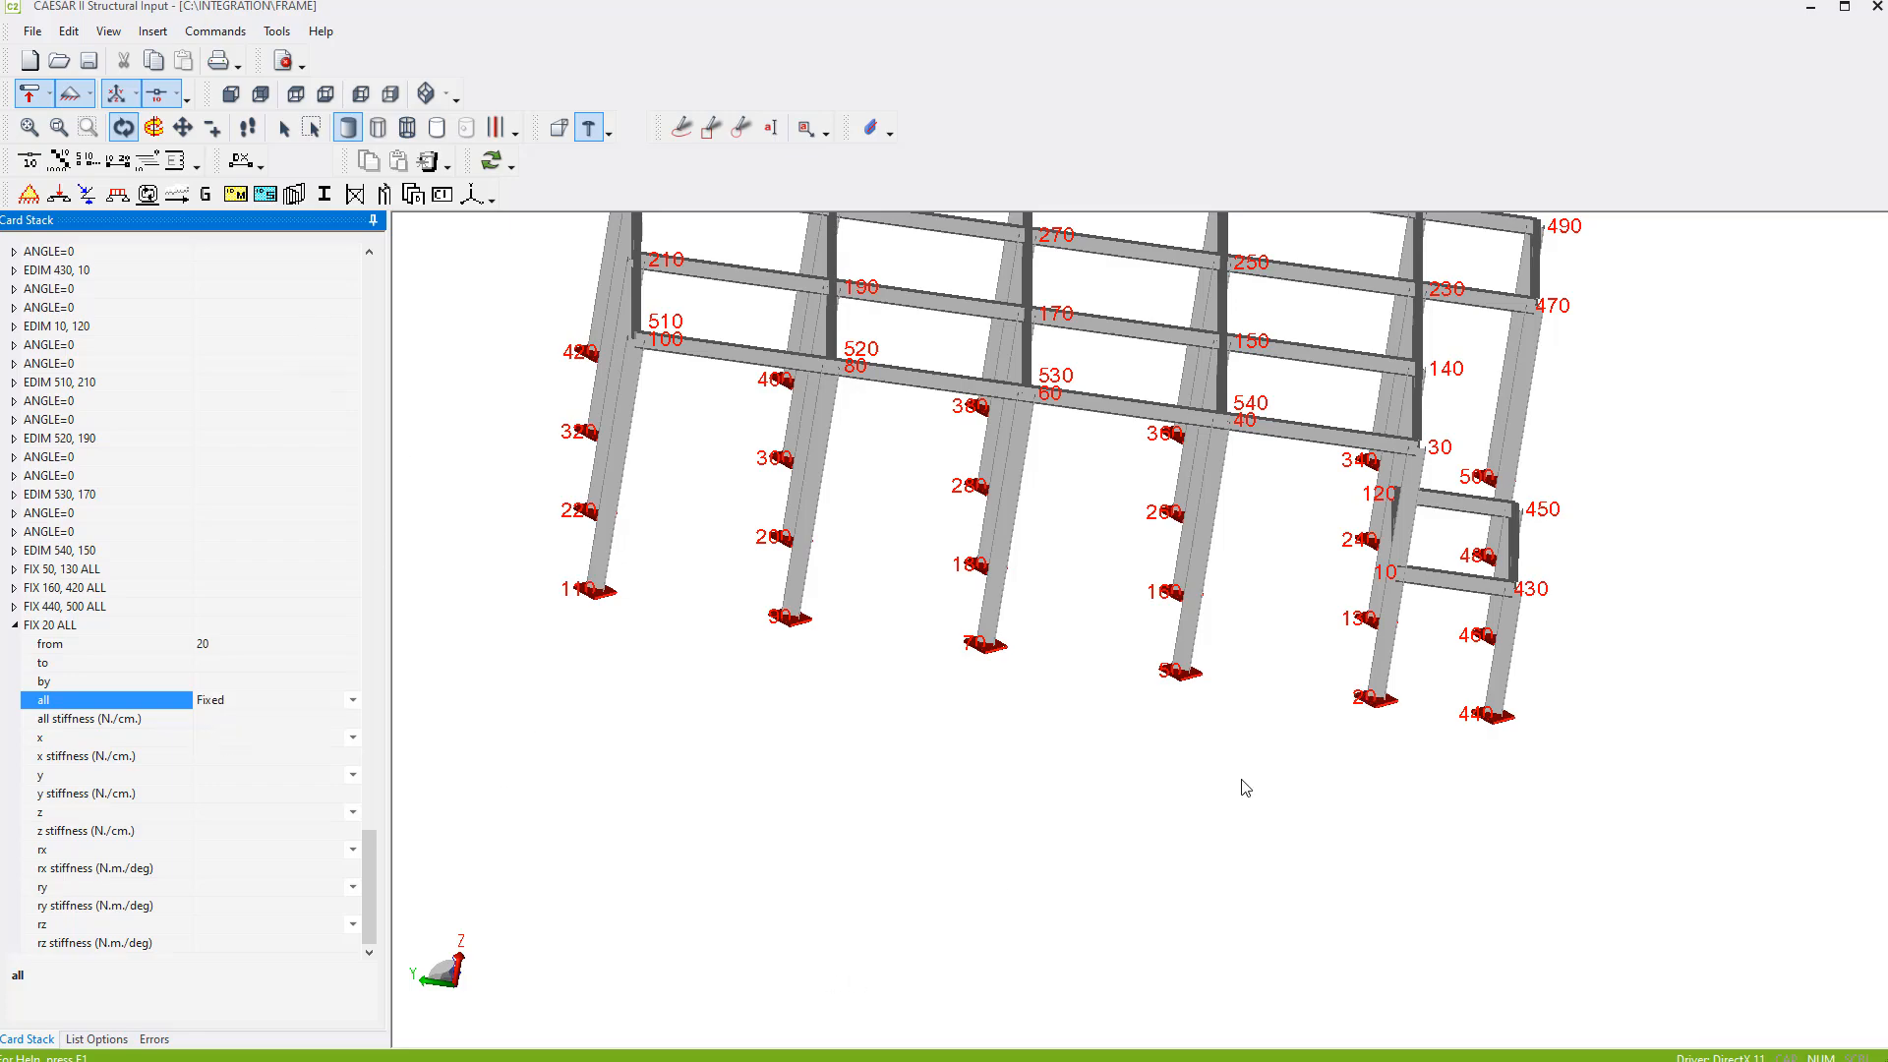
- Save the changes to FRAME.str and generate the structural model's execution files
left_click_drag(1245, 788, 1023, 777)
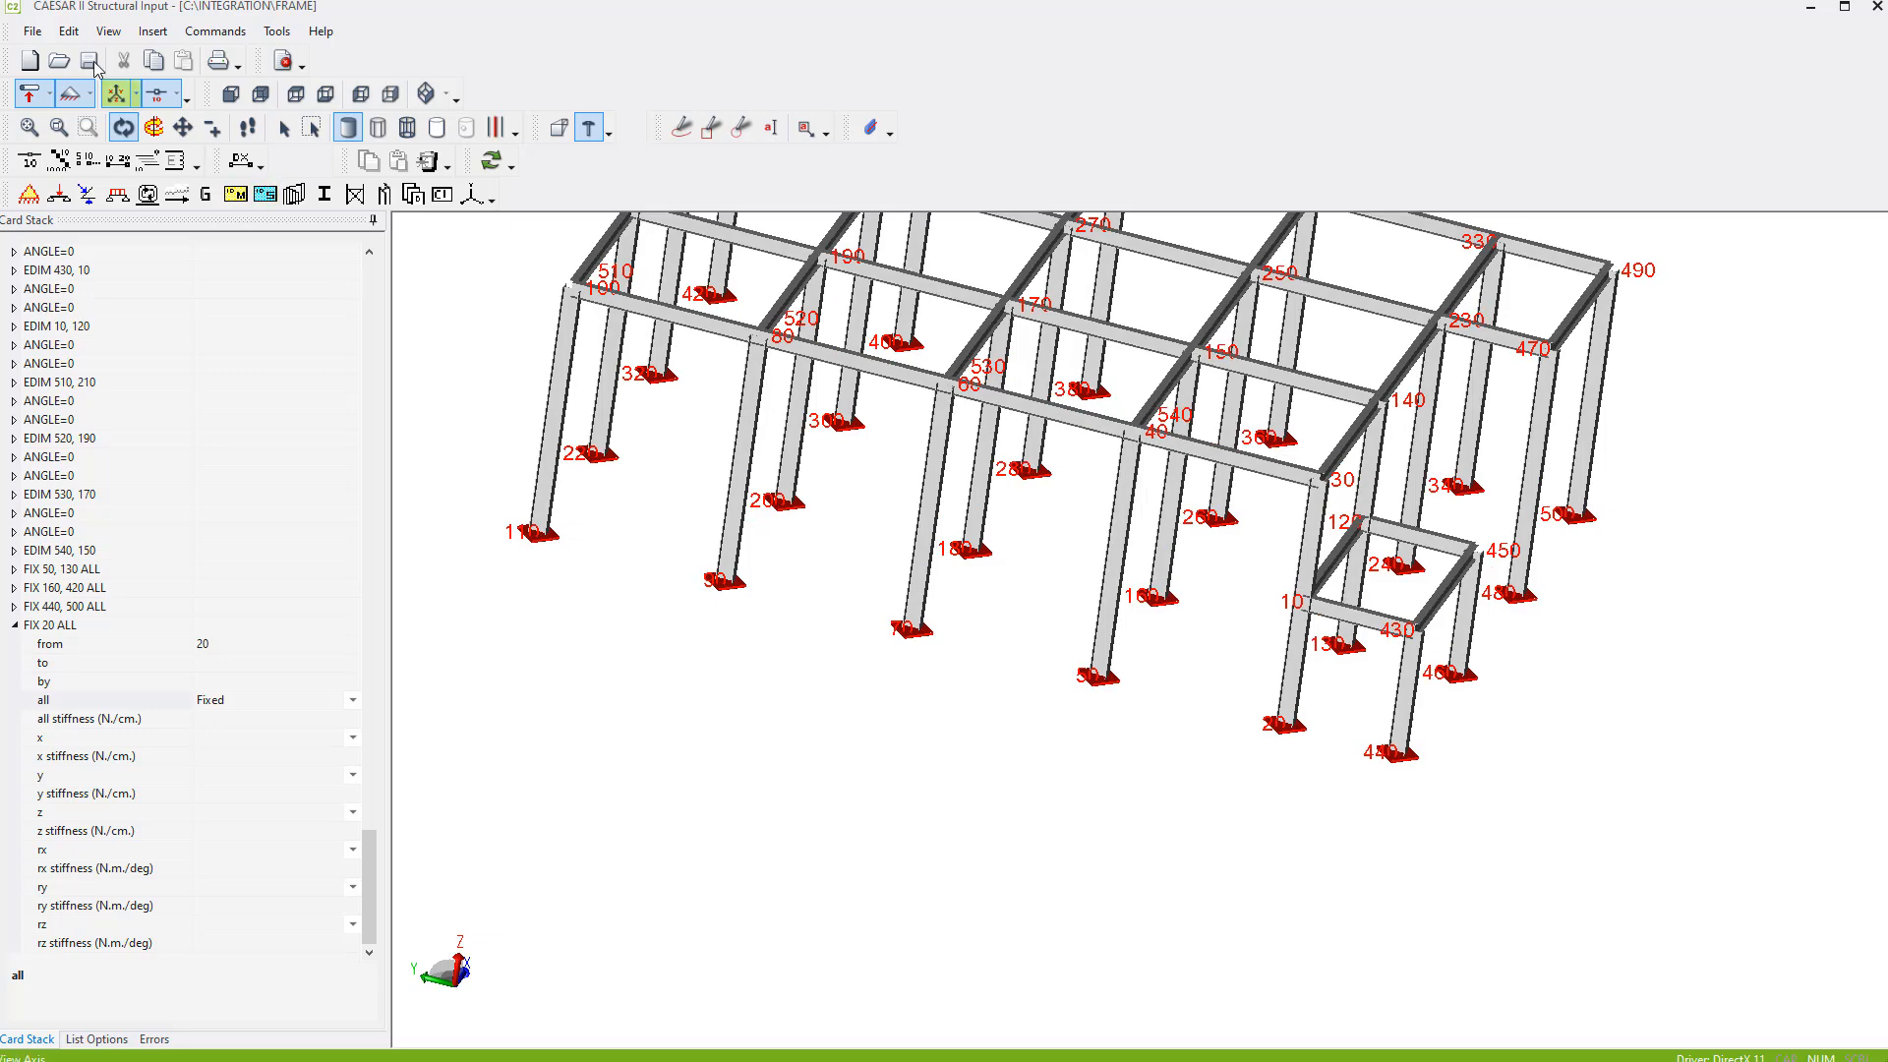
left_click(88, 61)
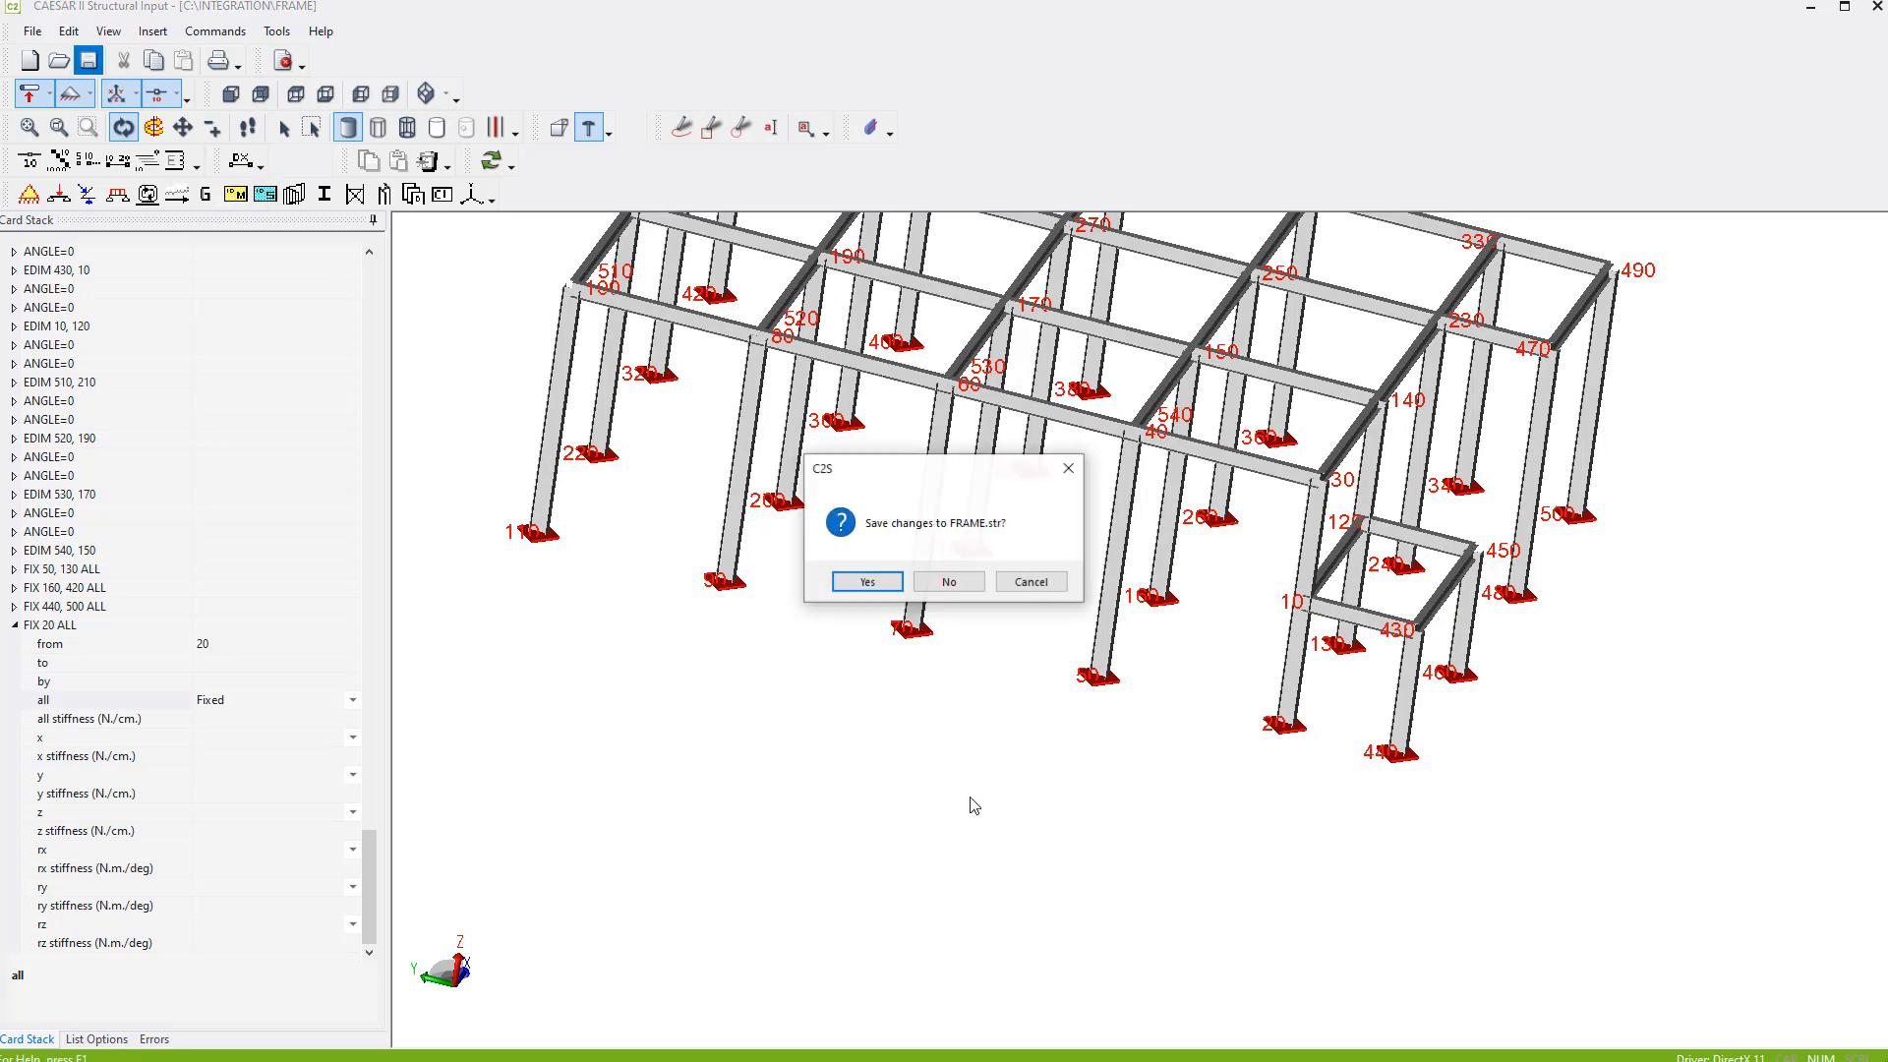
left_click(864, 581)
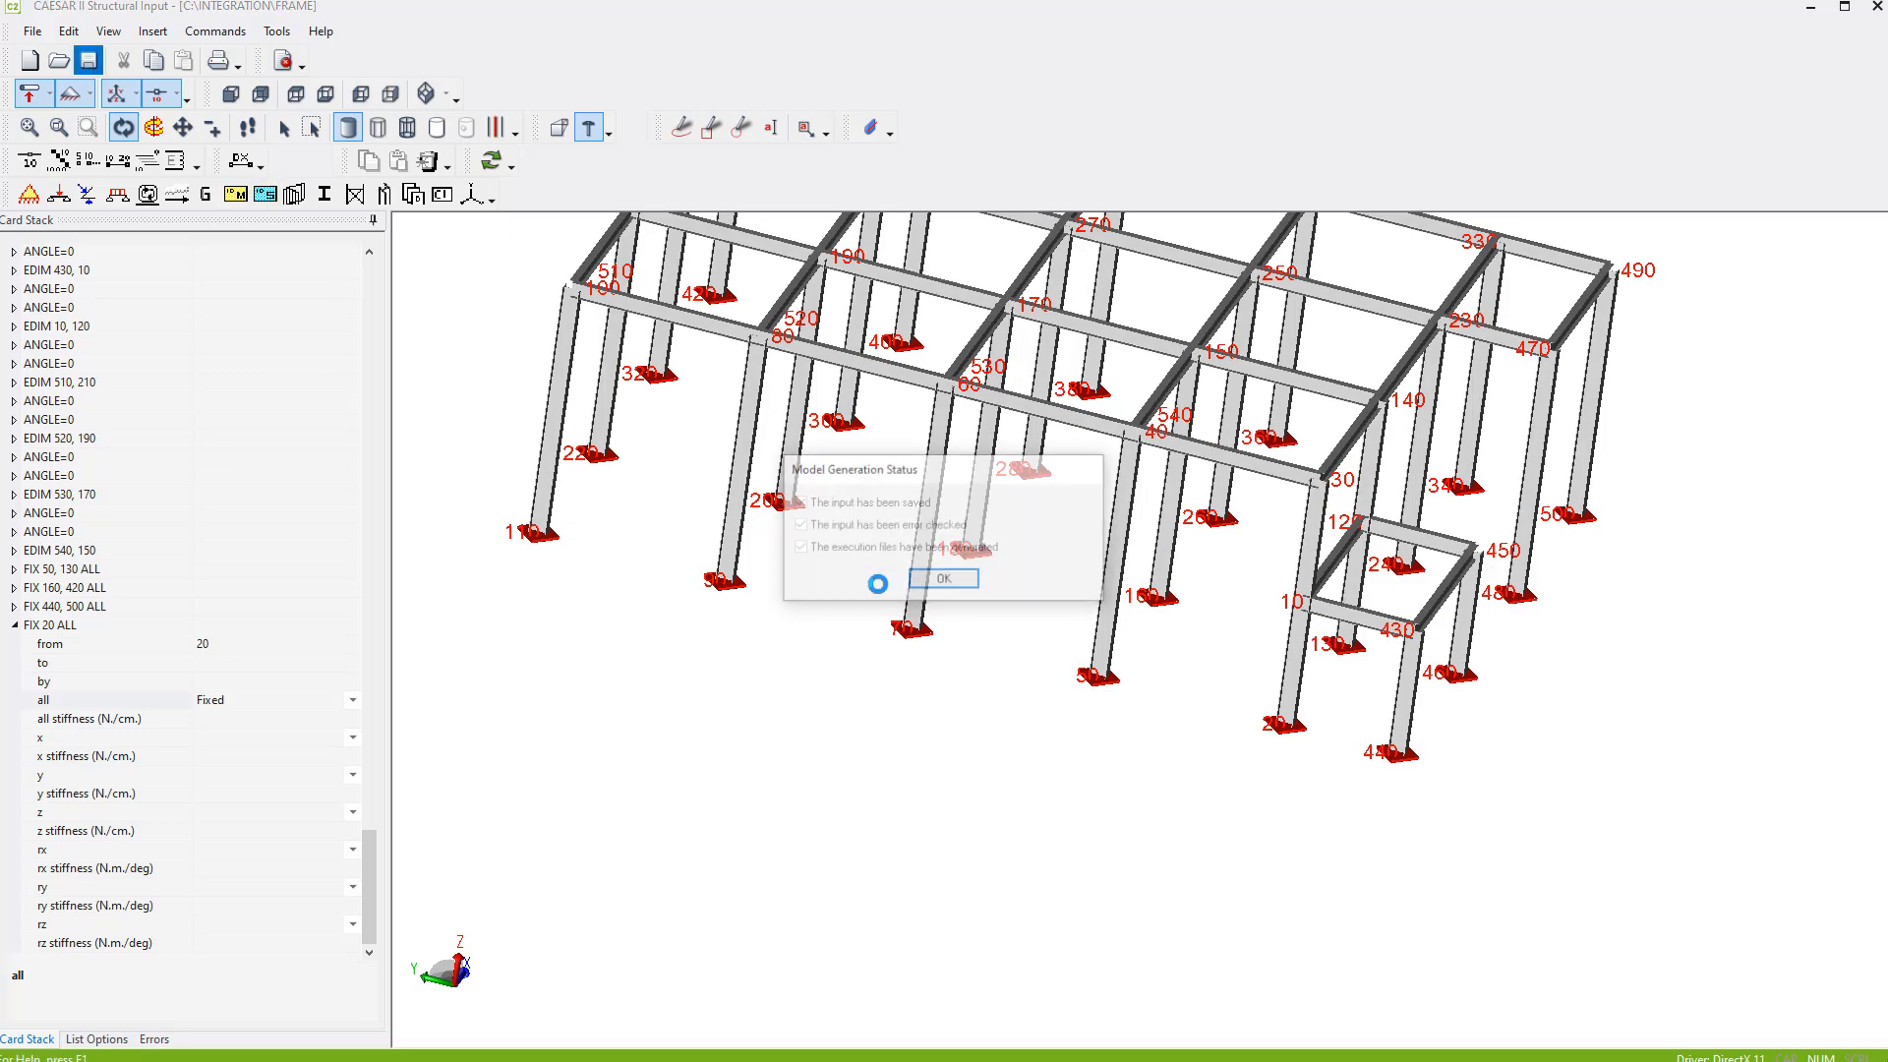
left_click(944, 581)
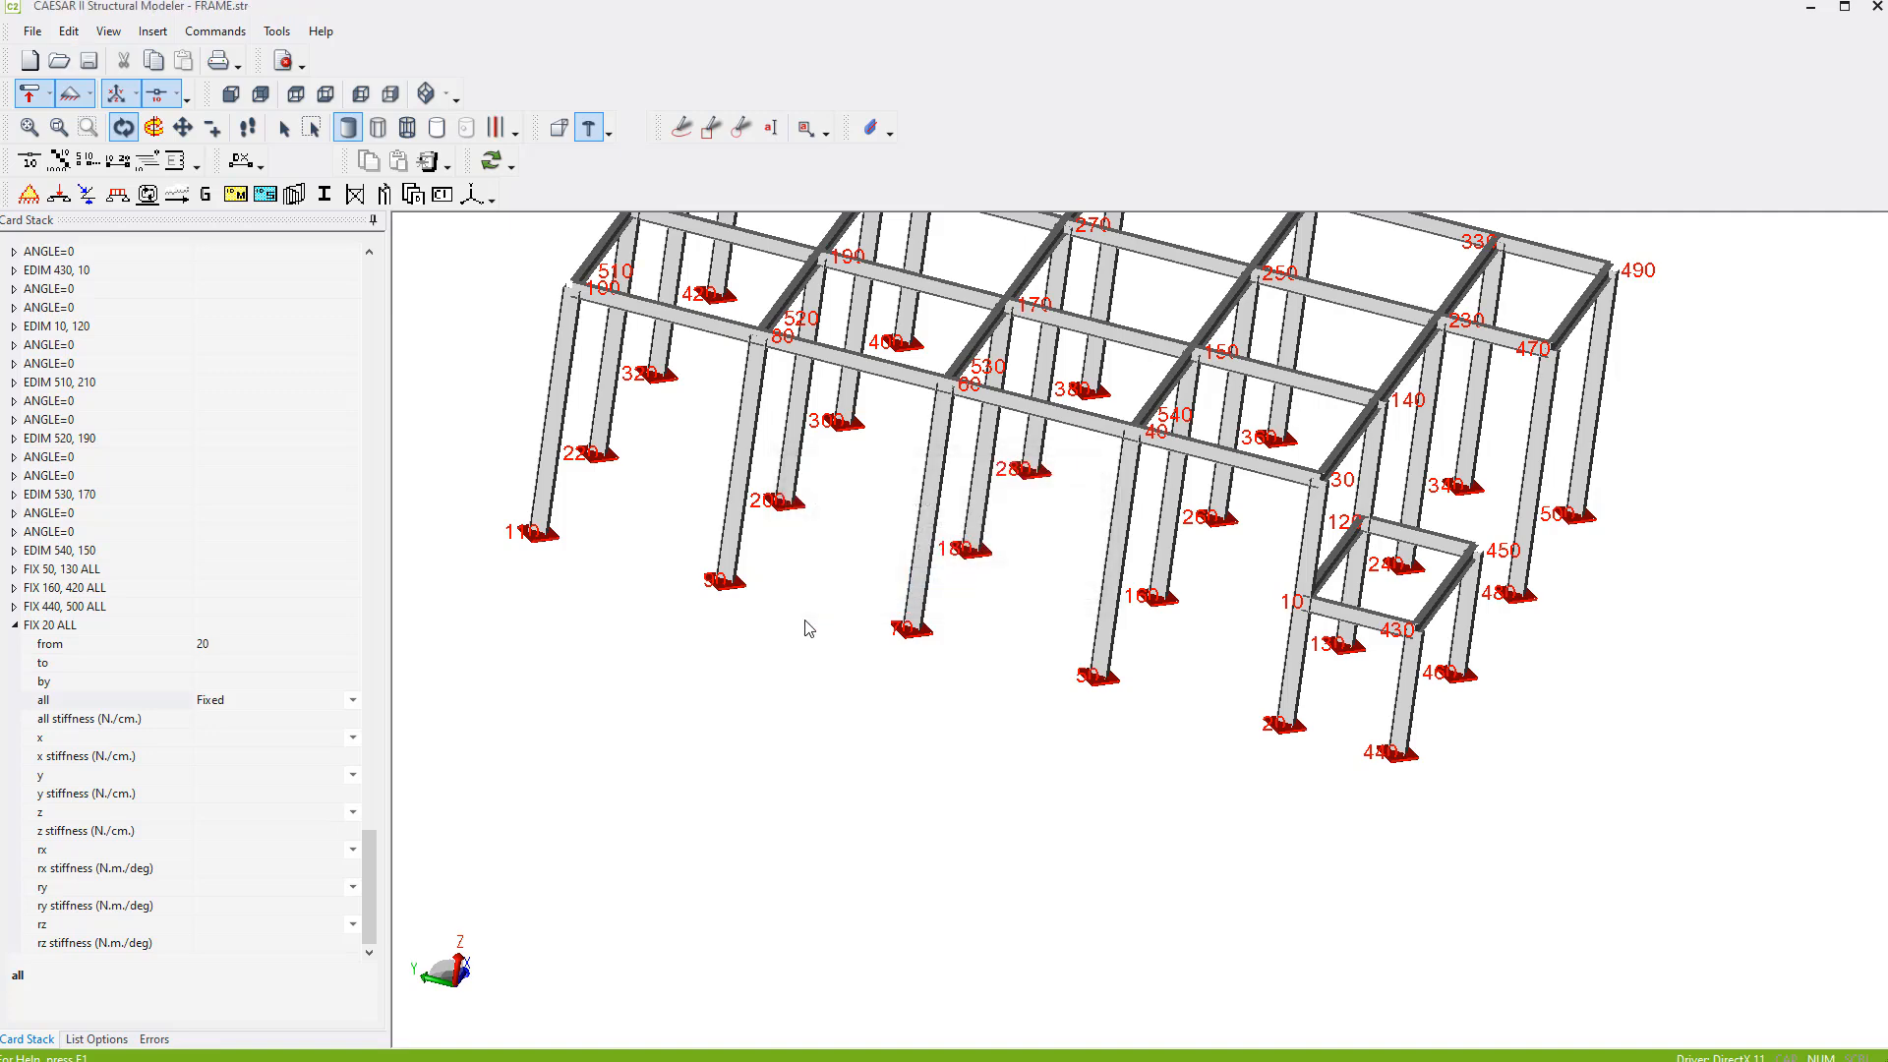
- Check the frame's fixed column bases in an isometric view, and close the structural modeler
left_click(447, 99)
left_click(428, 130)
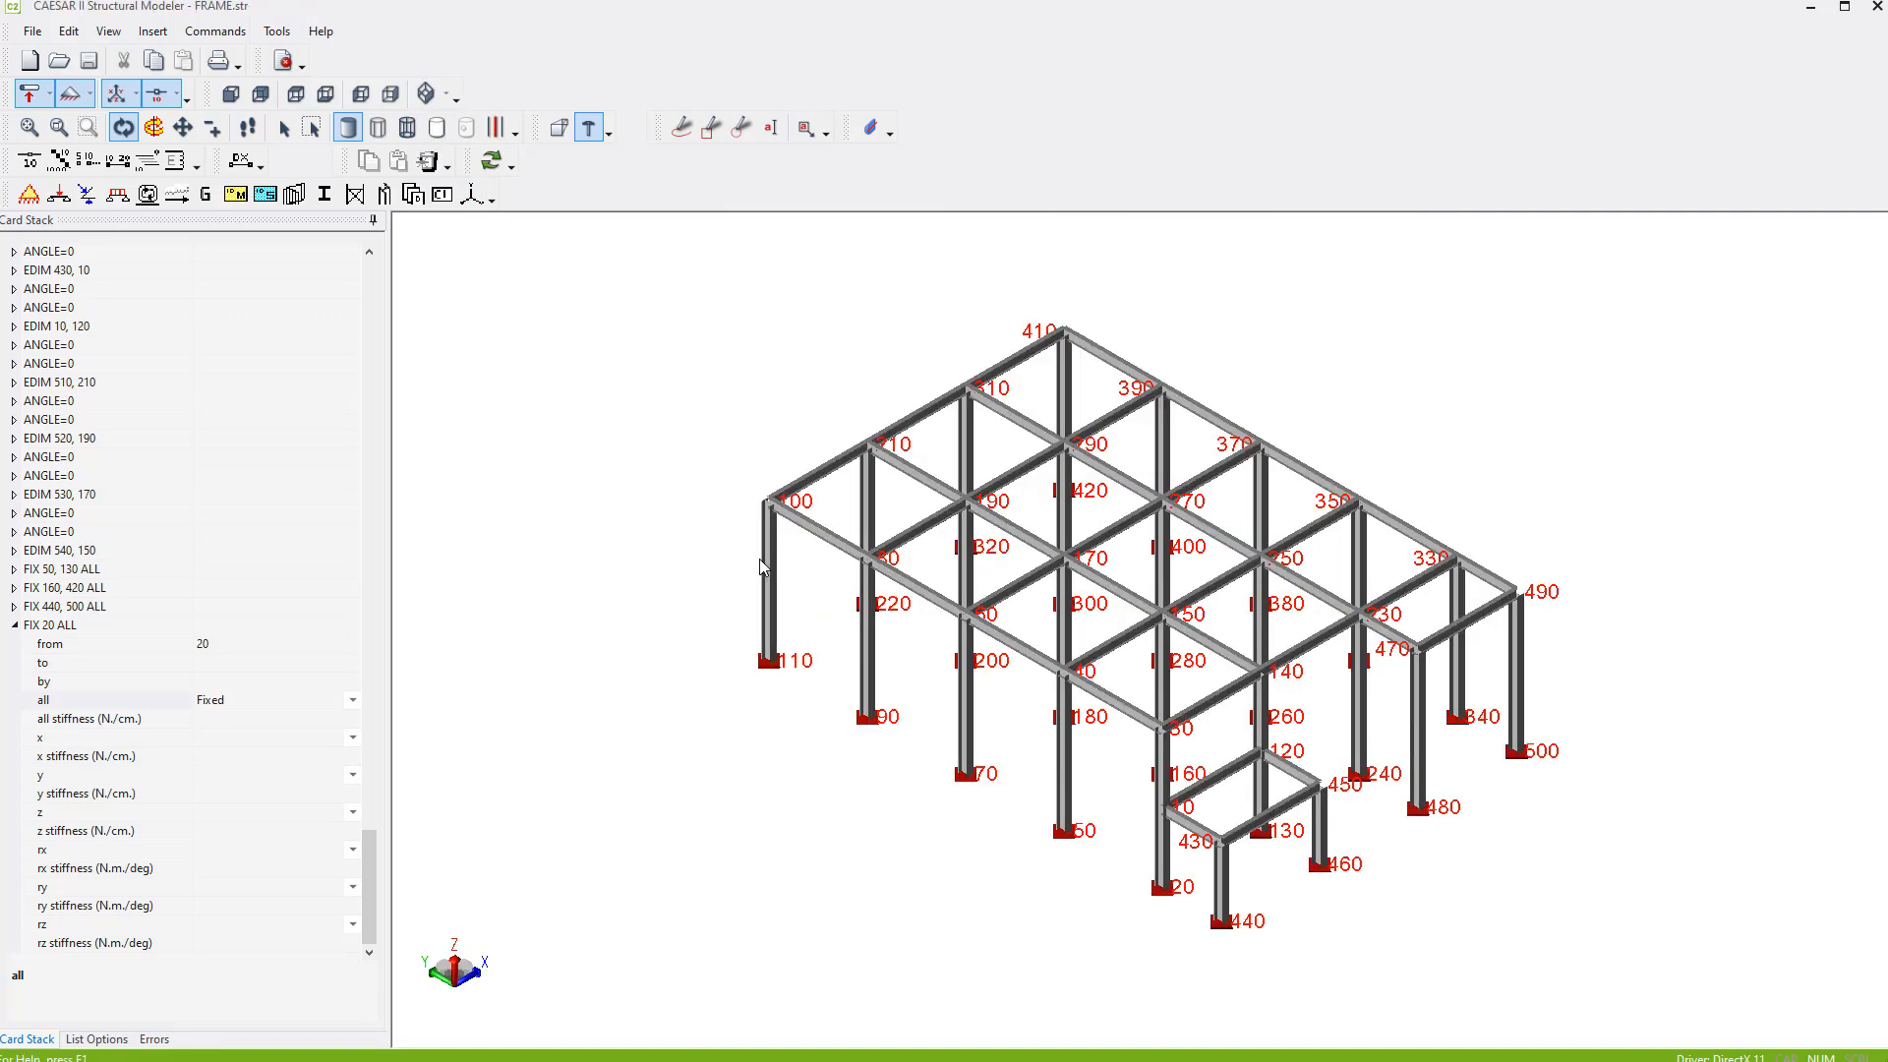
scroll(808, 532, "up", 5)
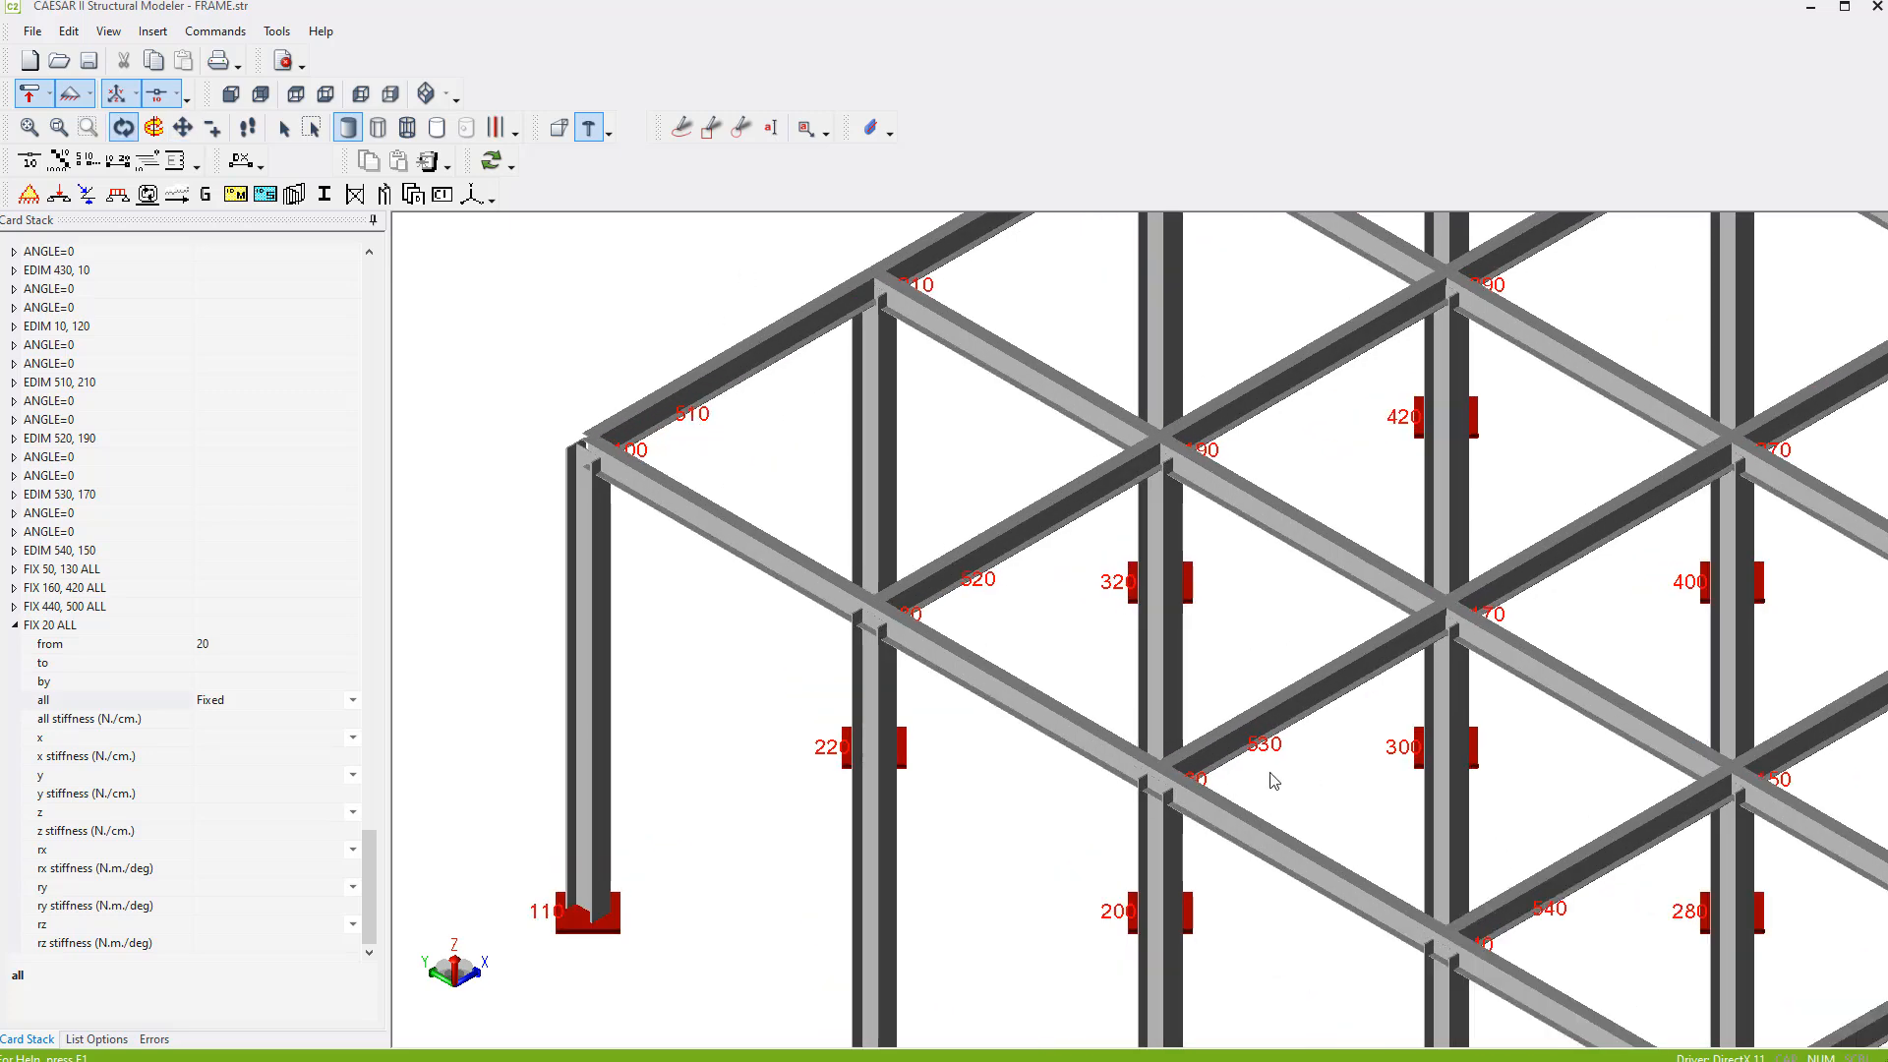
left_click(1877, 8)
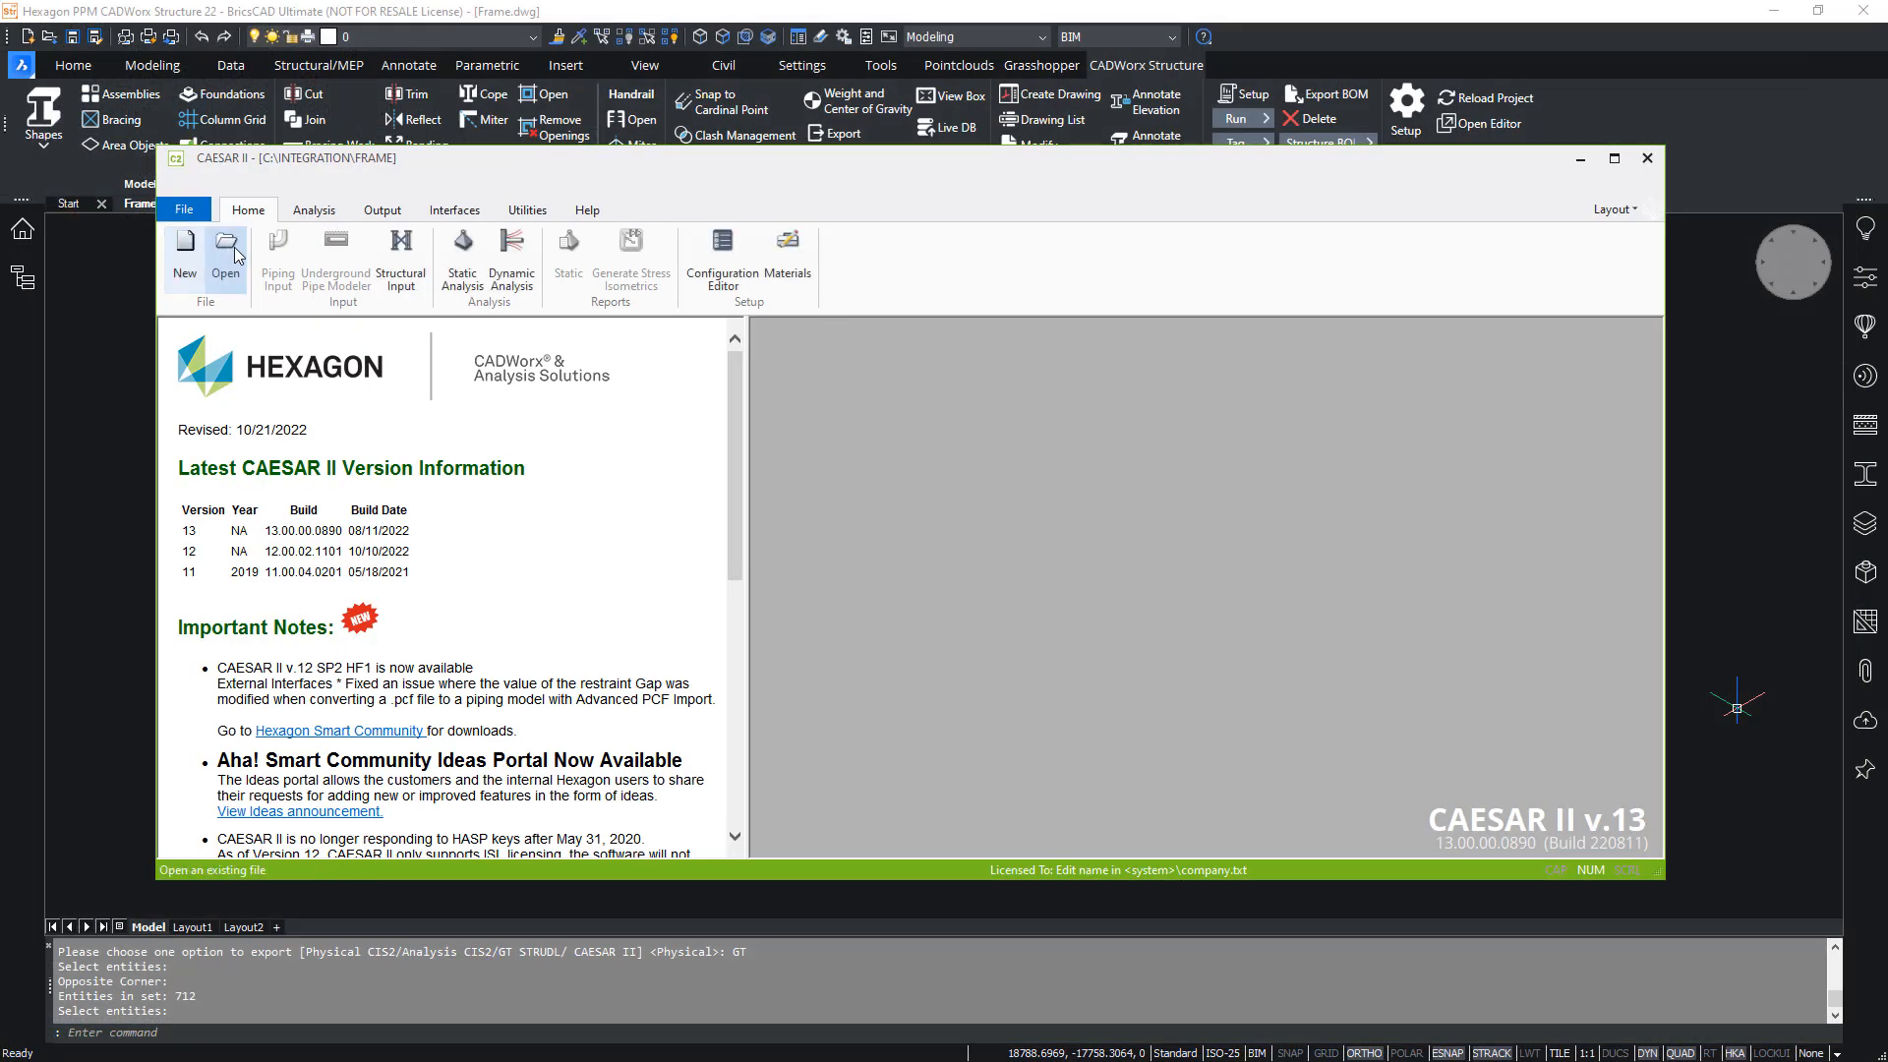
- Open the piping job PIPE.C2 from the Integration folder in CAESAR II and start its piping input
left_click(228, 254)
left_click(654, 359)
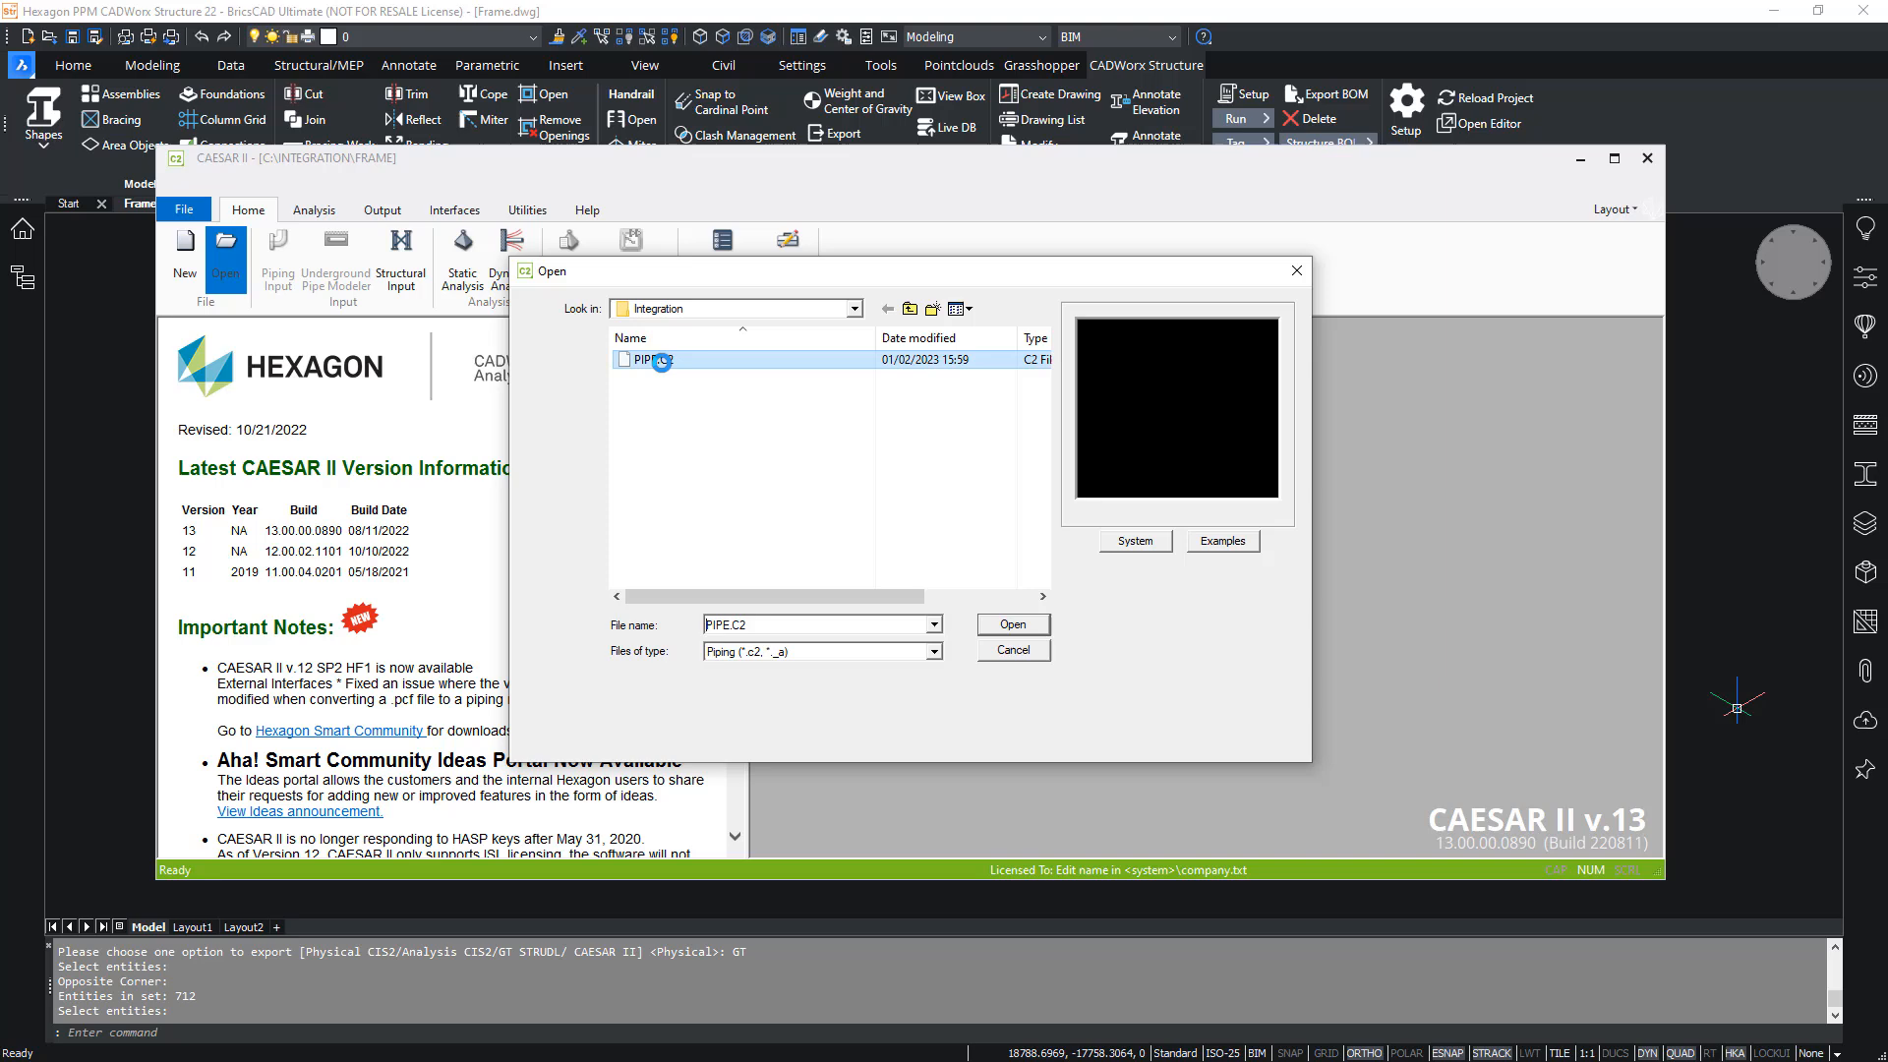
left_click(1037, 634)
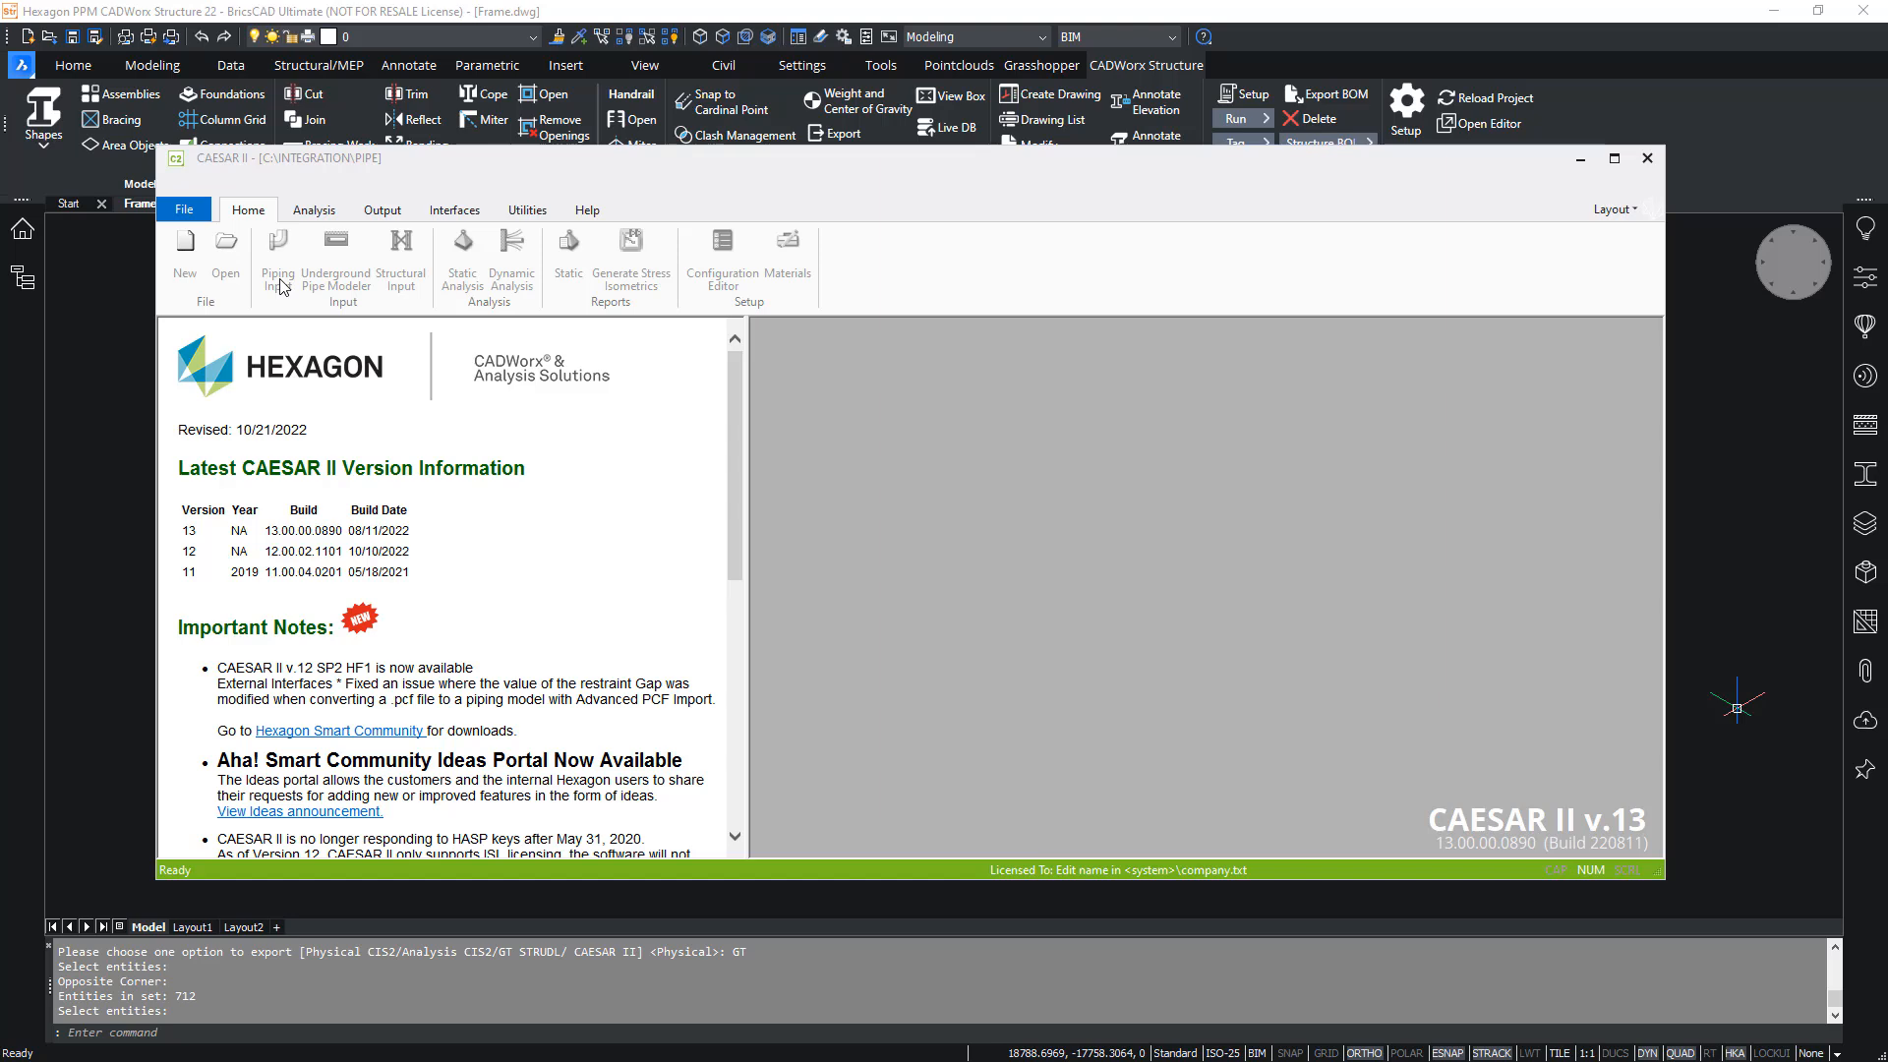
left_click(279, 279)
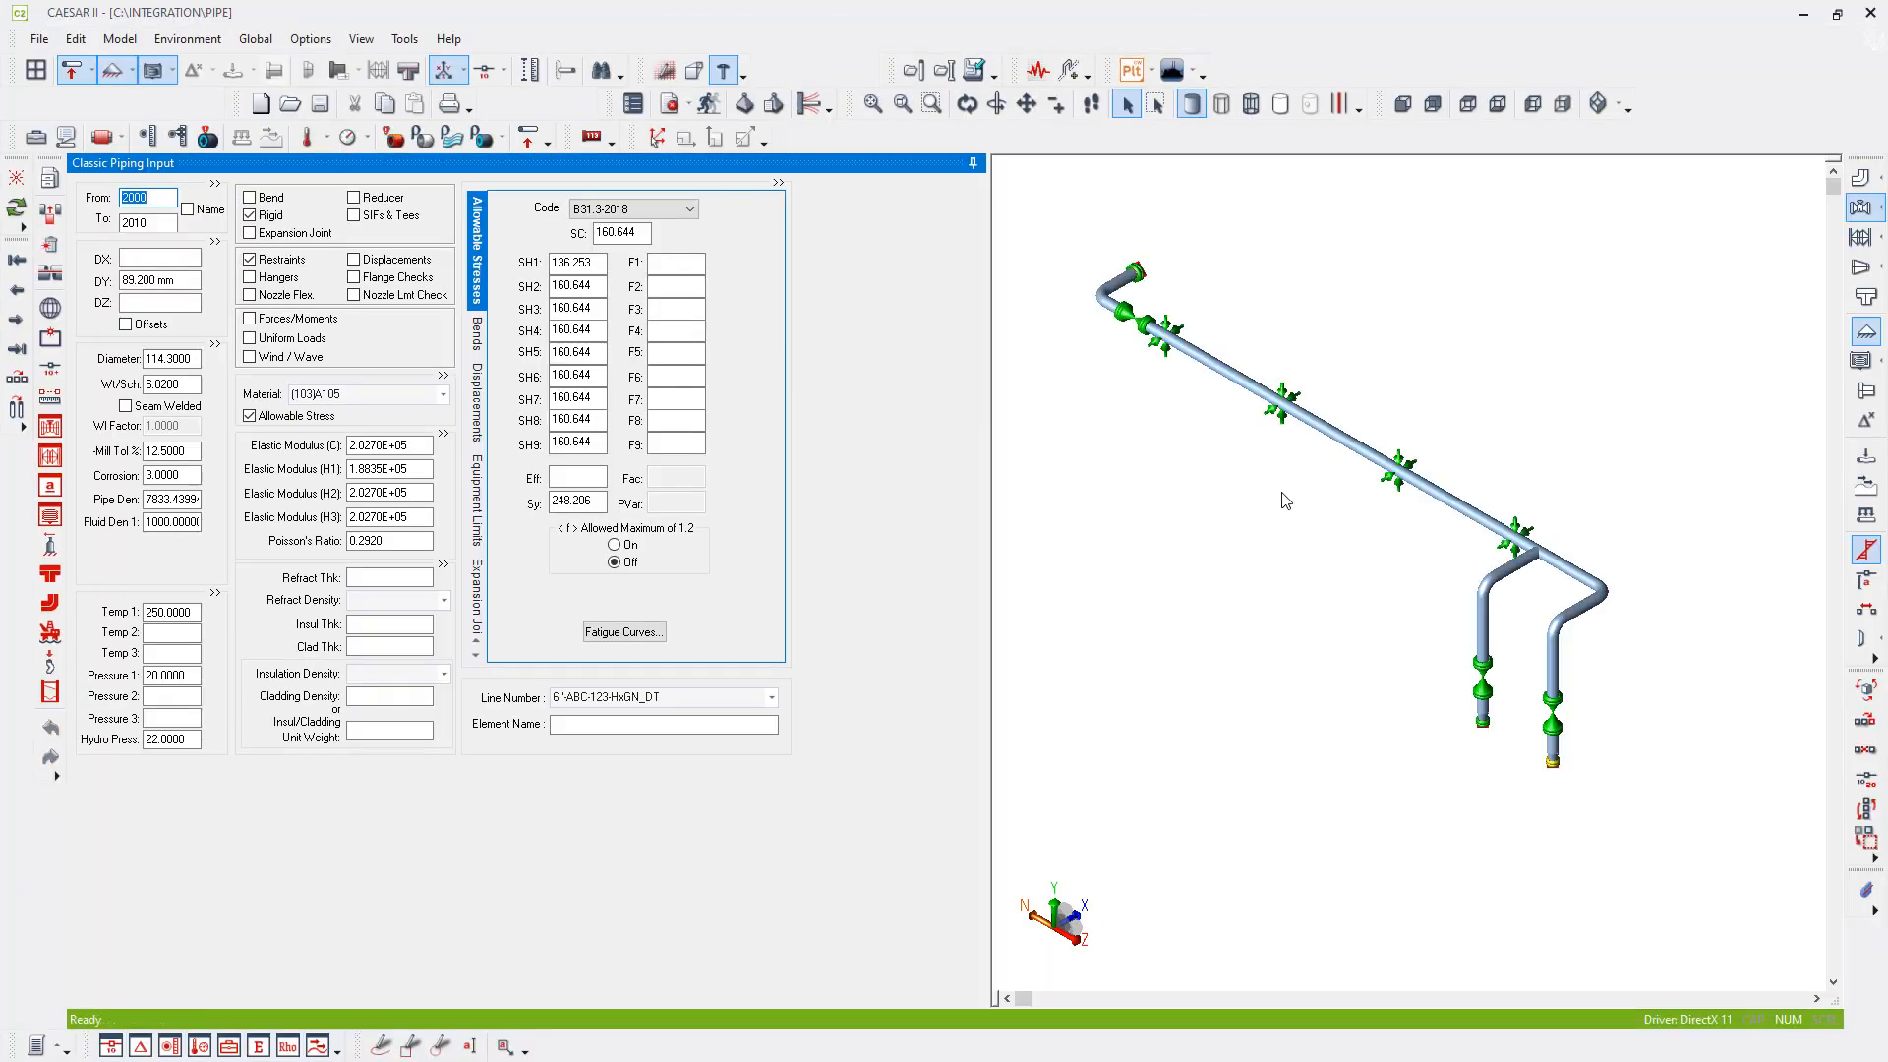
- Include the FRAME.C2S structural file in the piping model
left_click(946, 71)
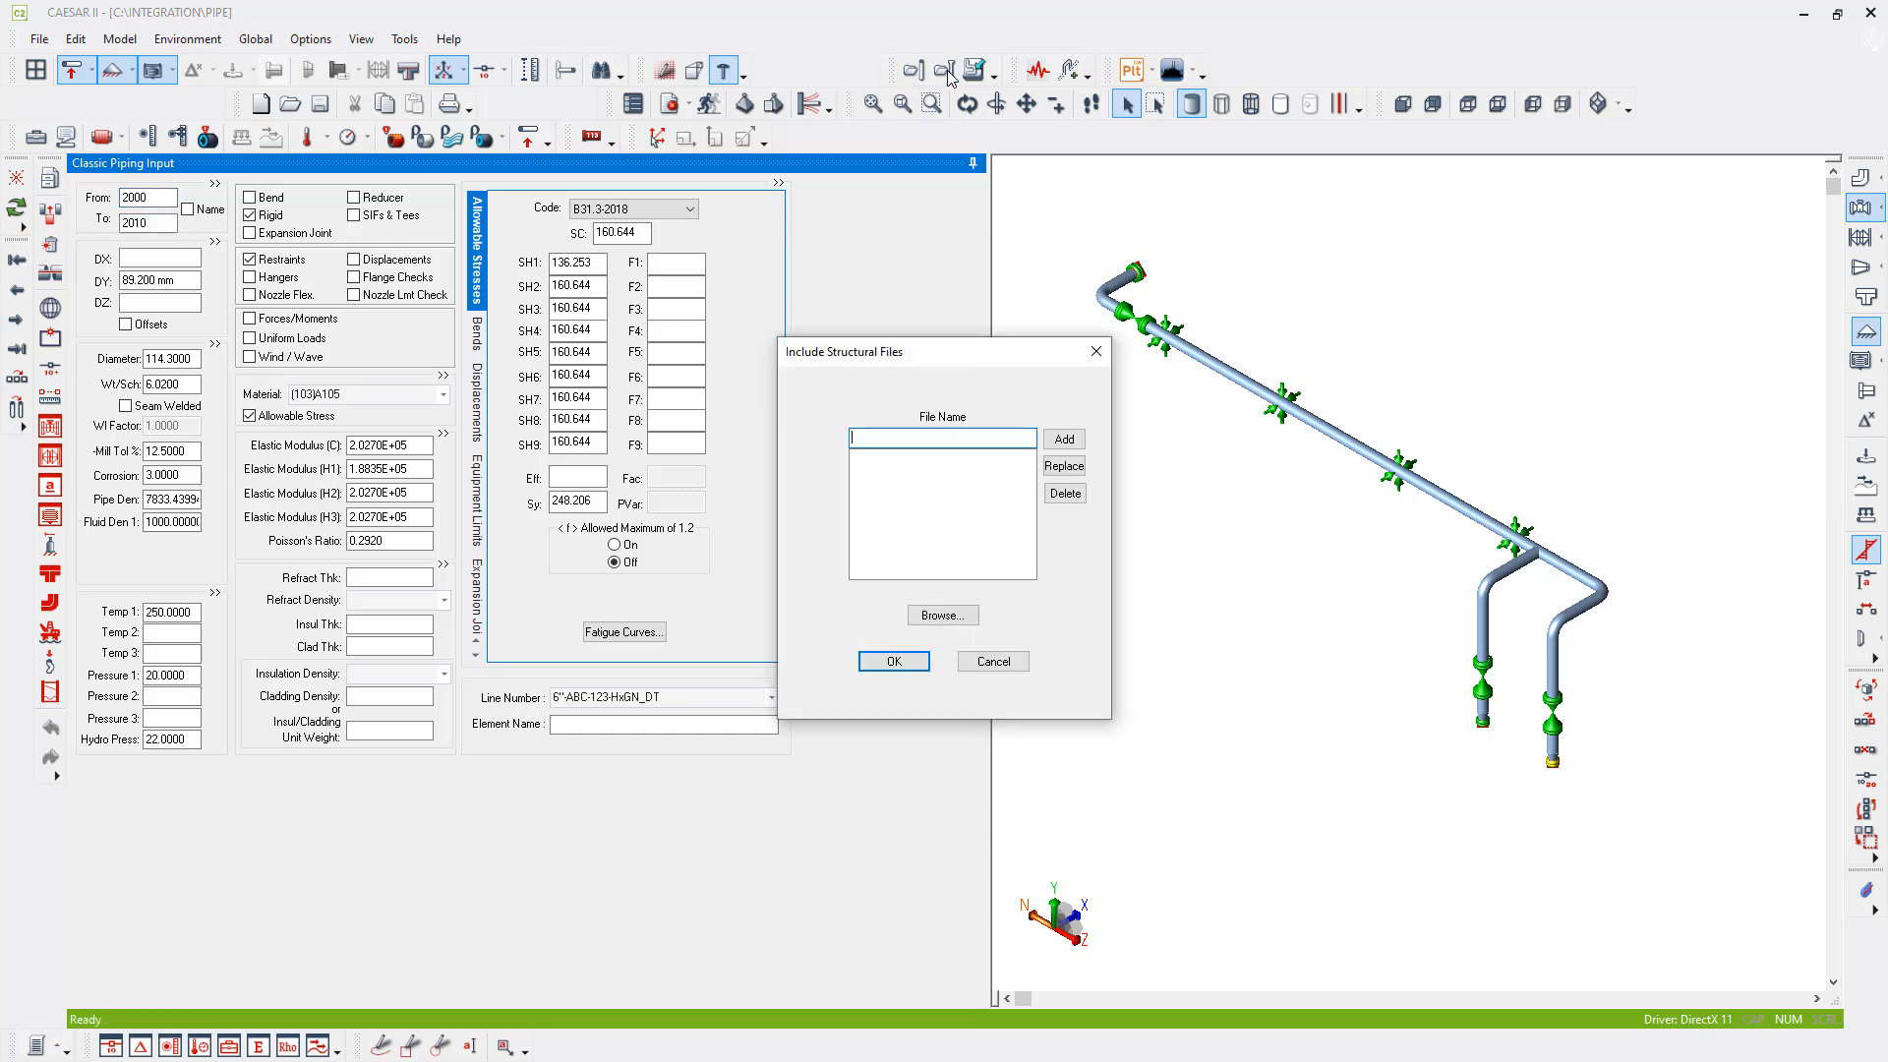
left_click(942, 616)
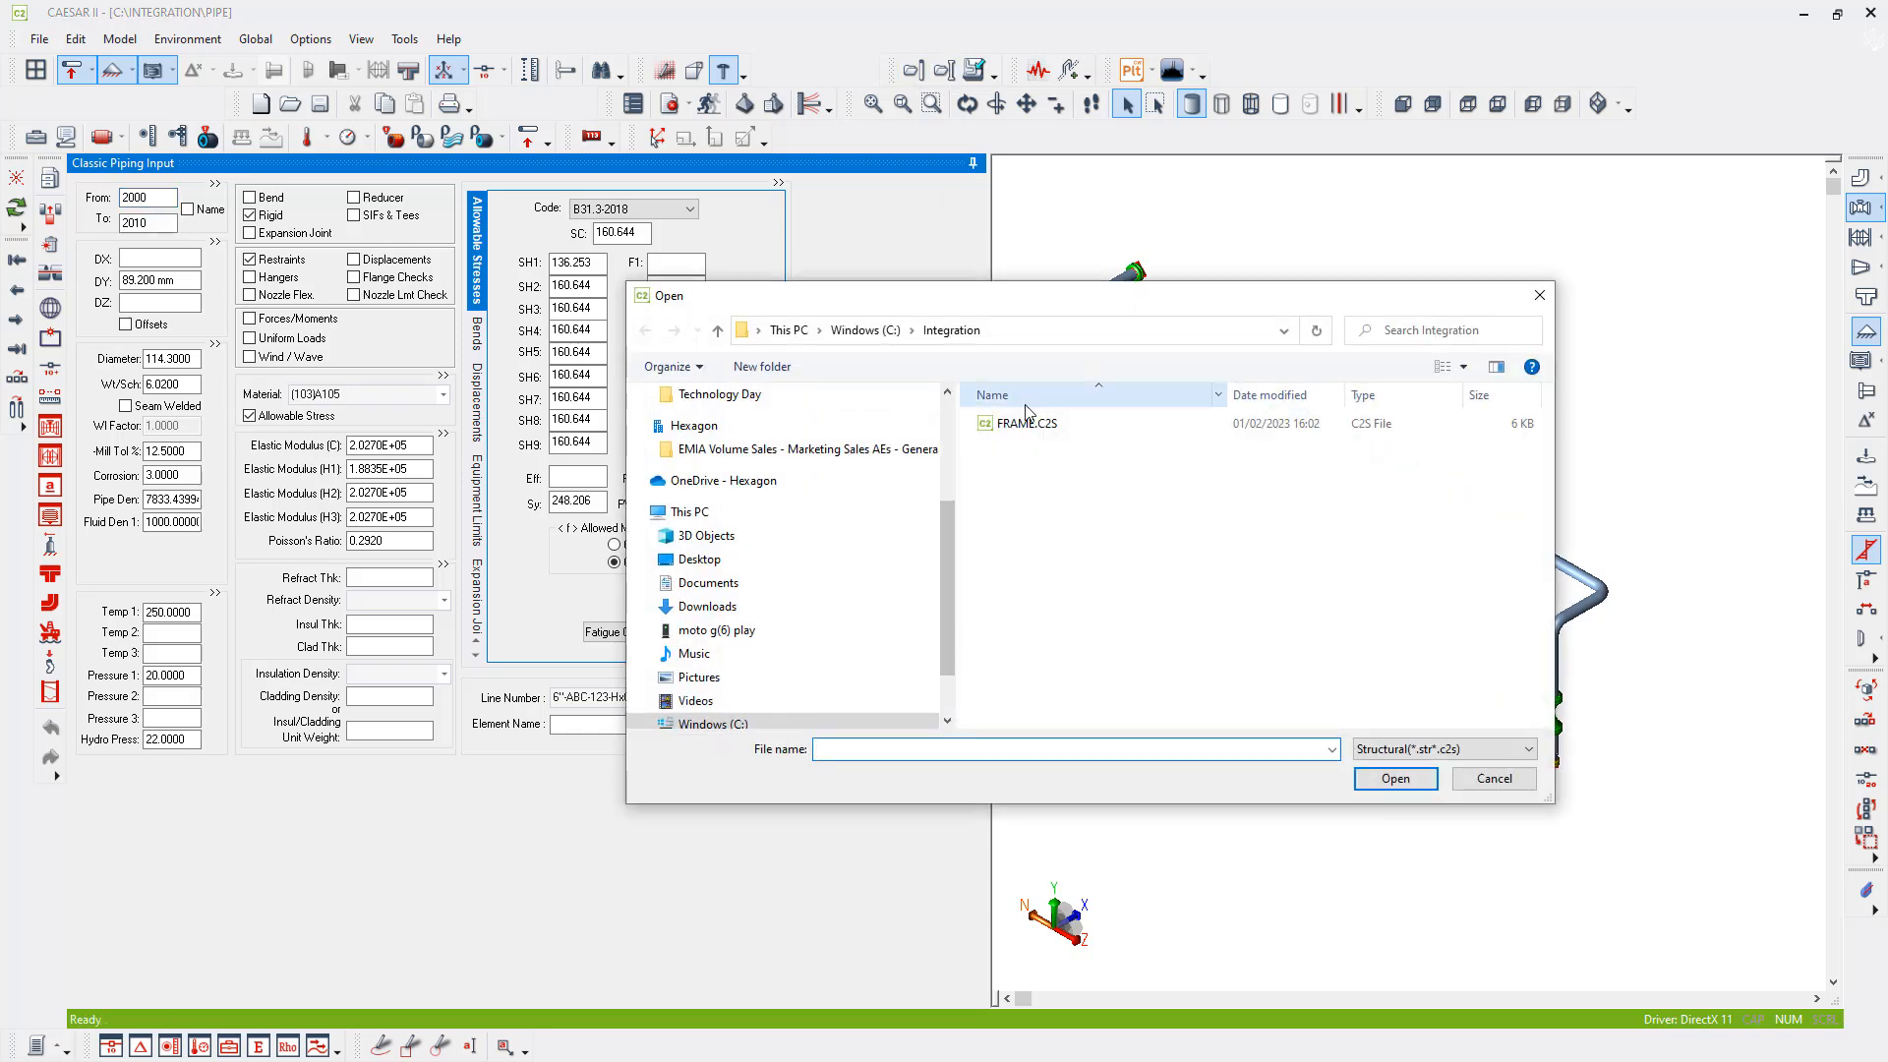
left_click(1396, 778)
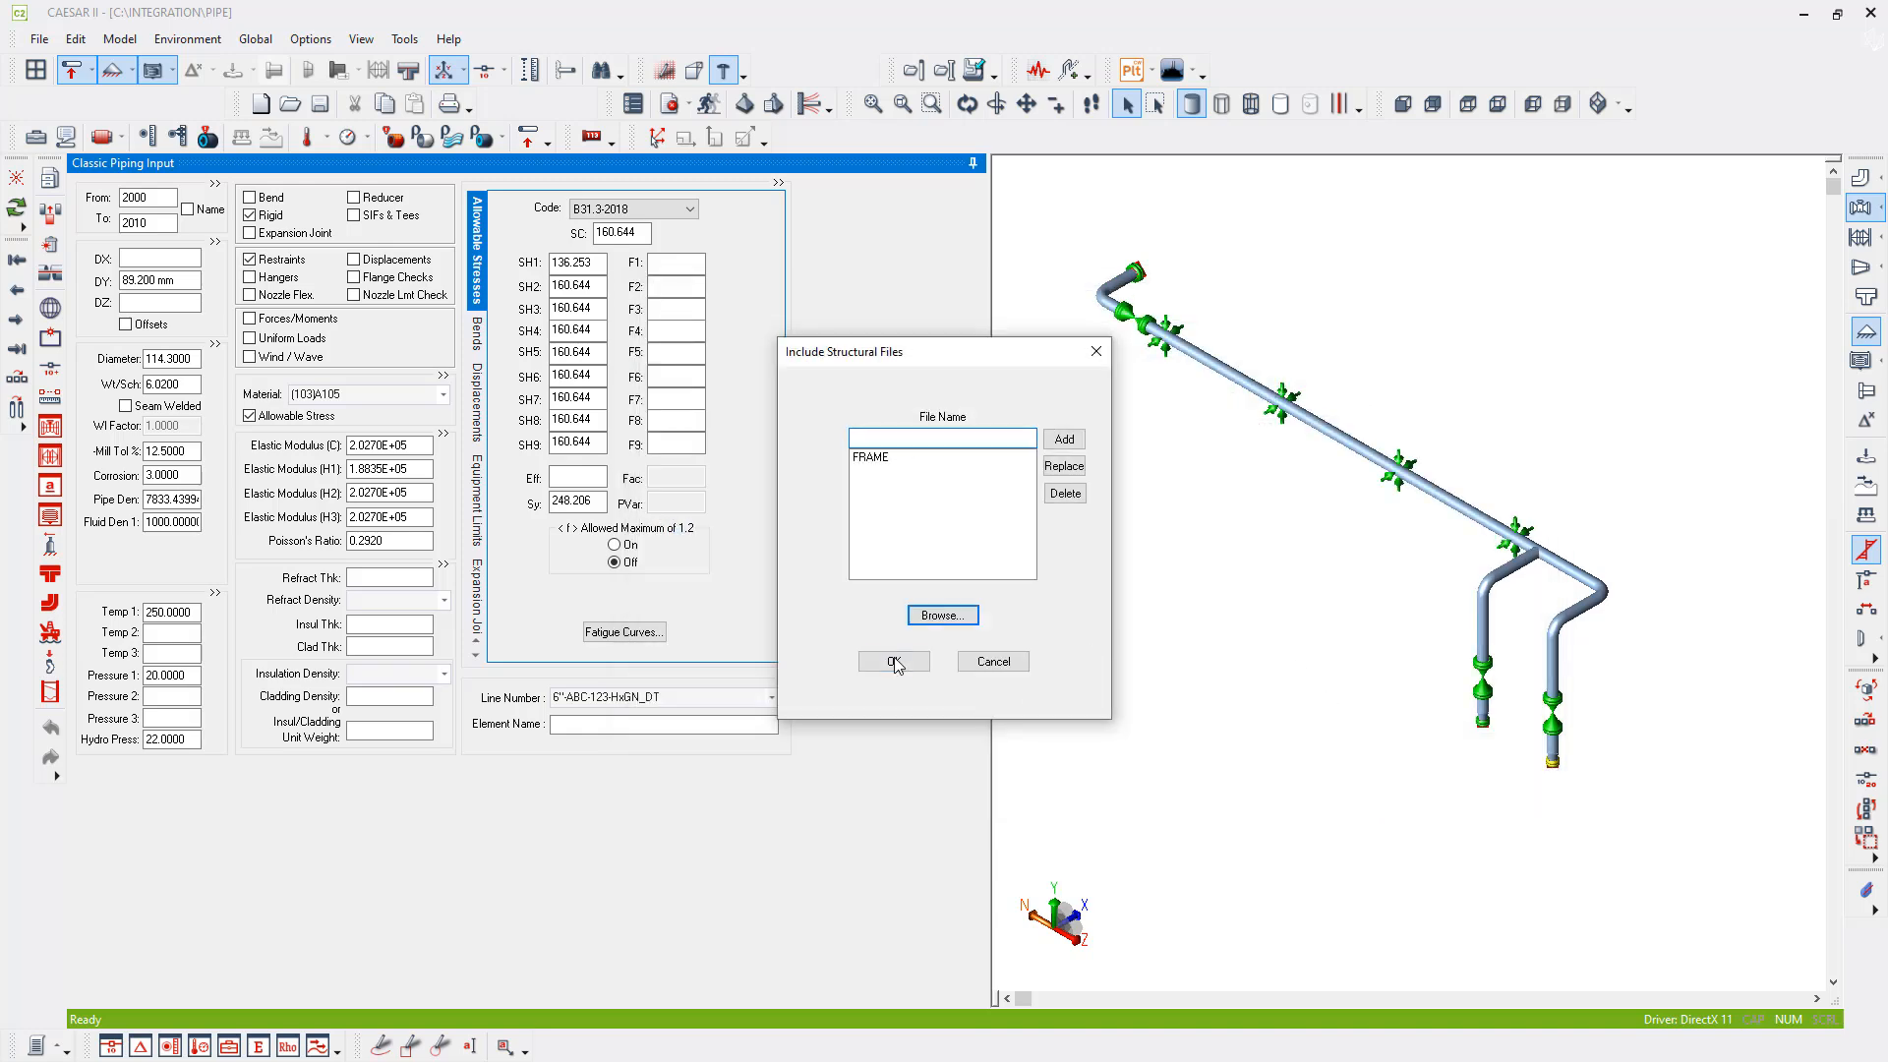
left_click(894, 662)
- Hide the element tooltips in the combined pipe and frame model view
middle_click_drag(1370, 702, 1318, 686)
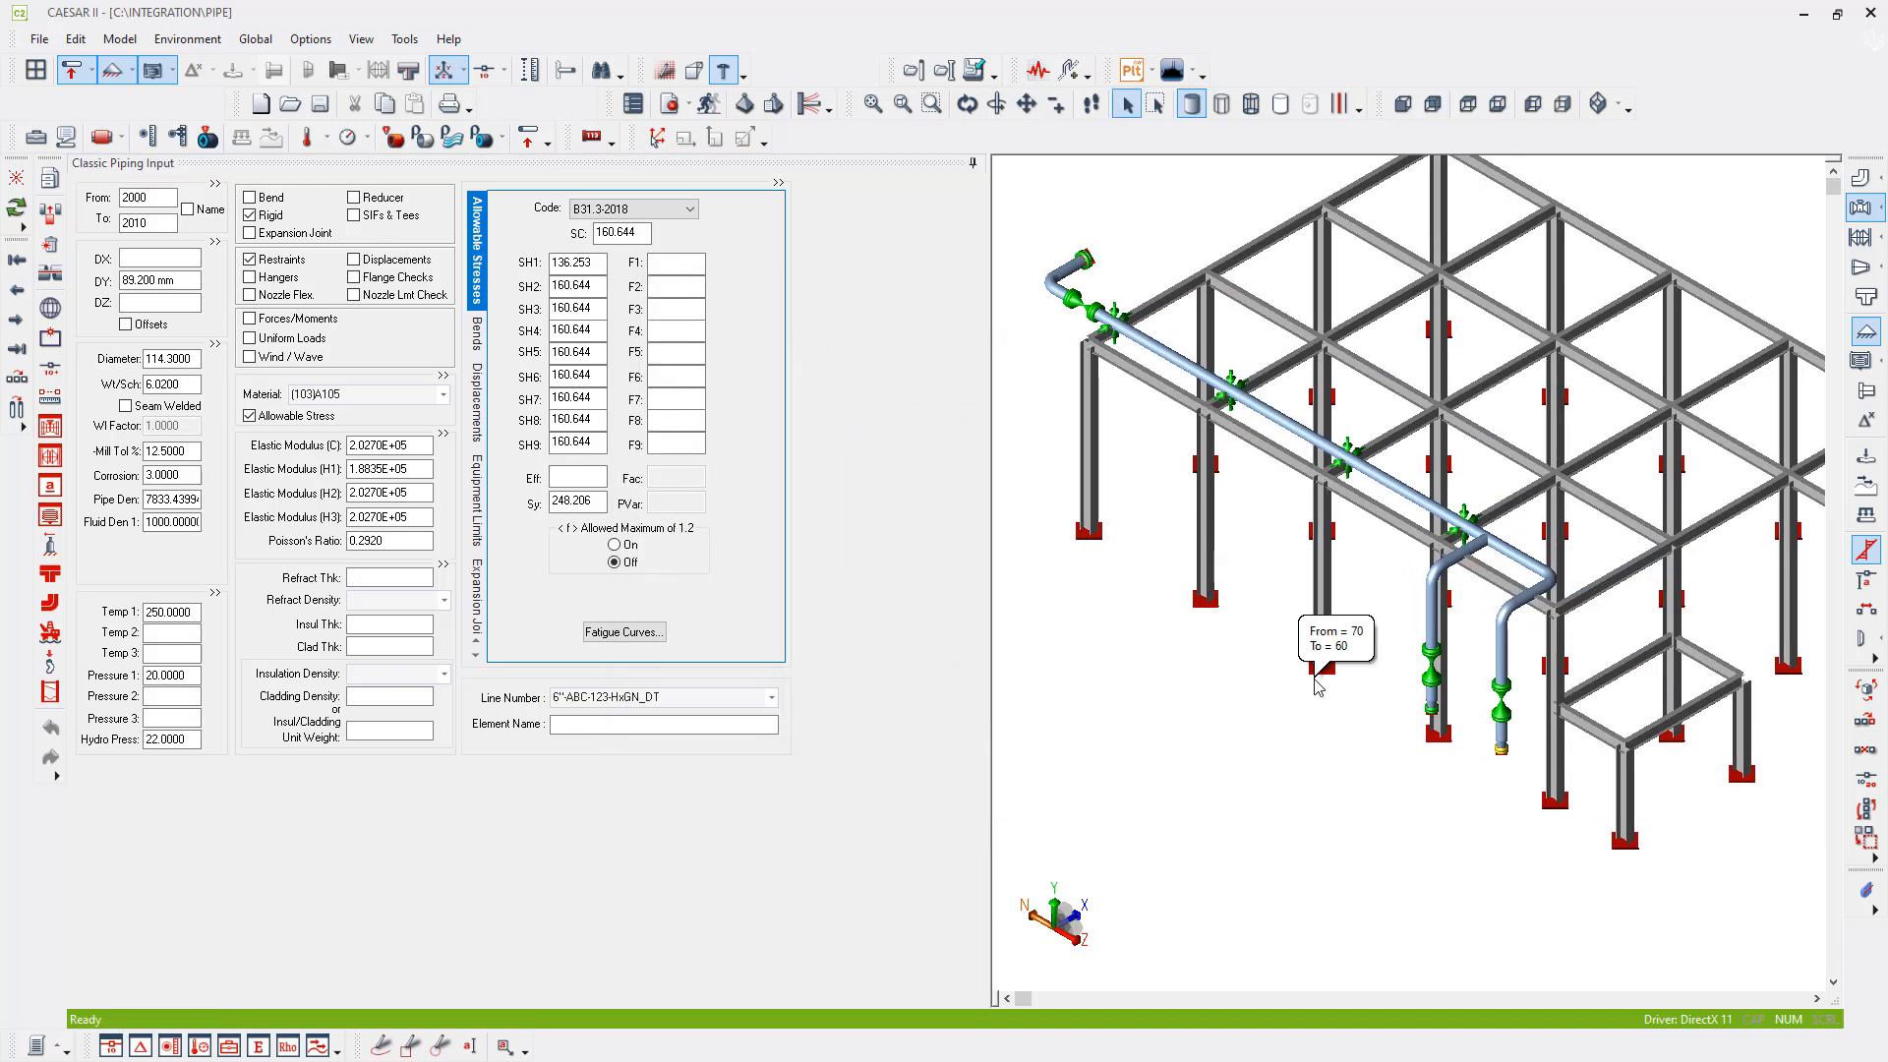
right_click(1170, 710)
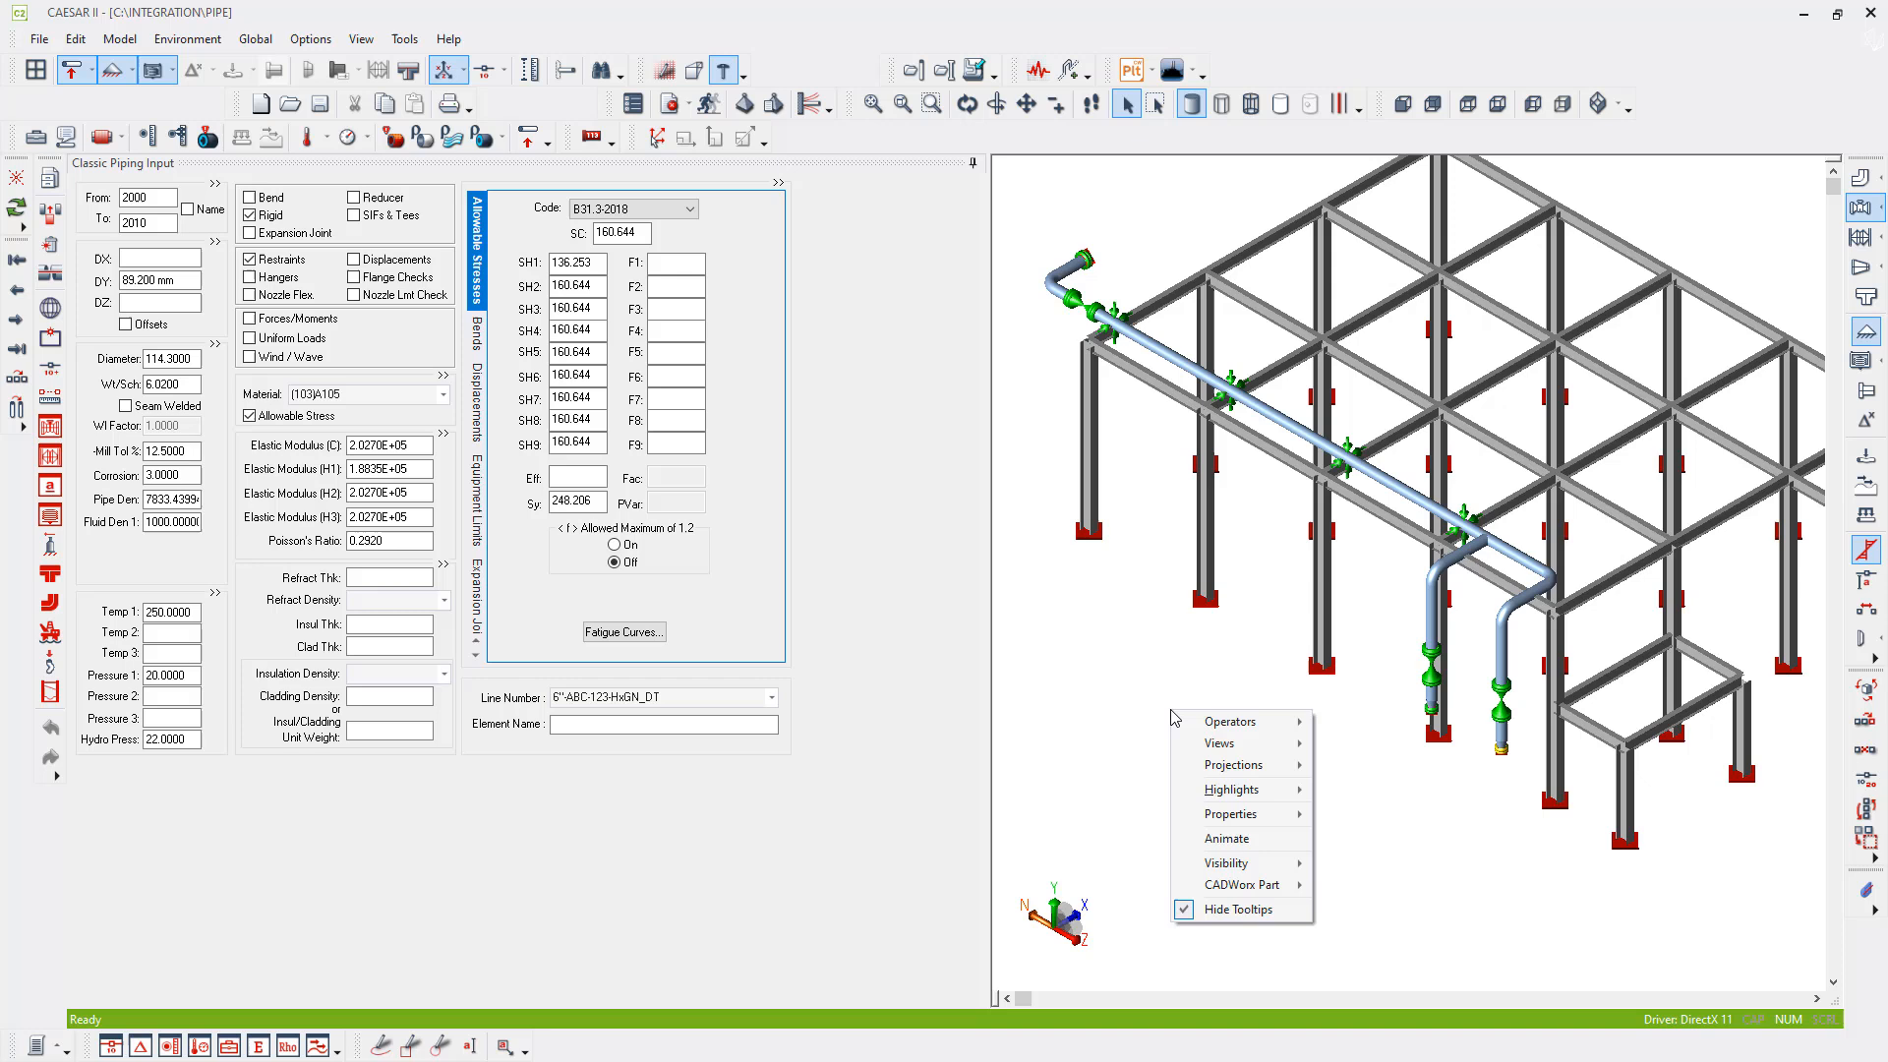
left_click(1274, 918)
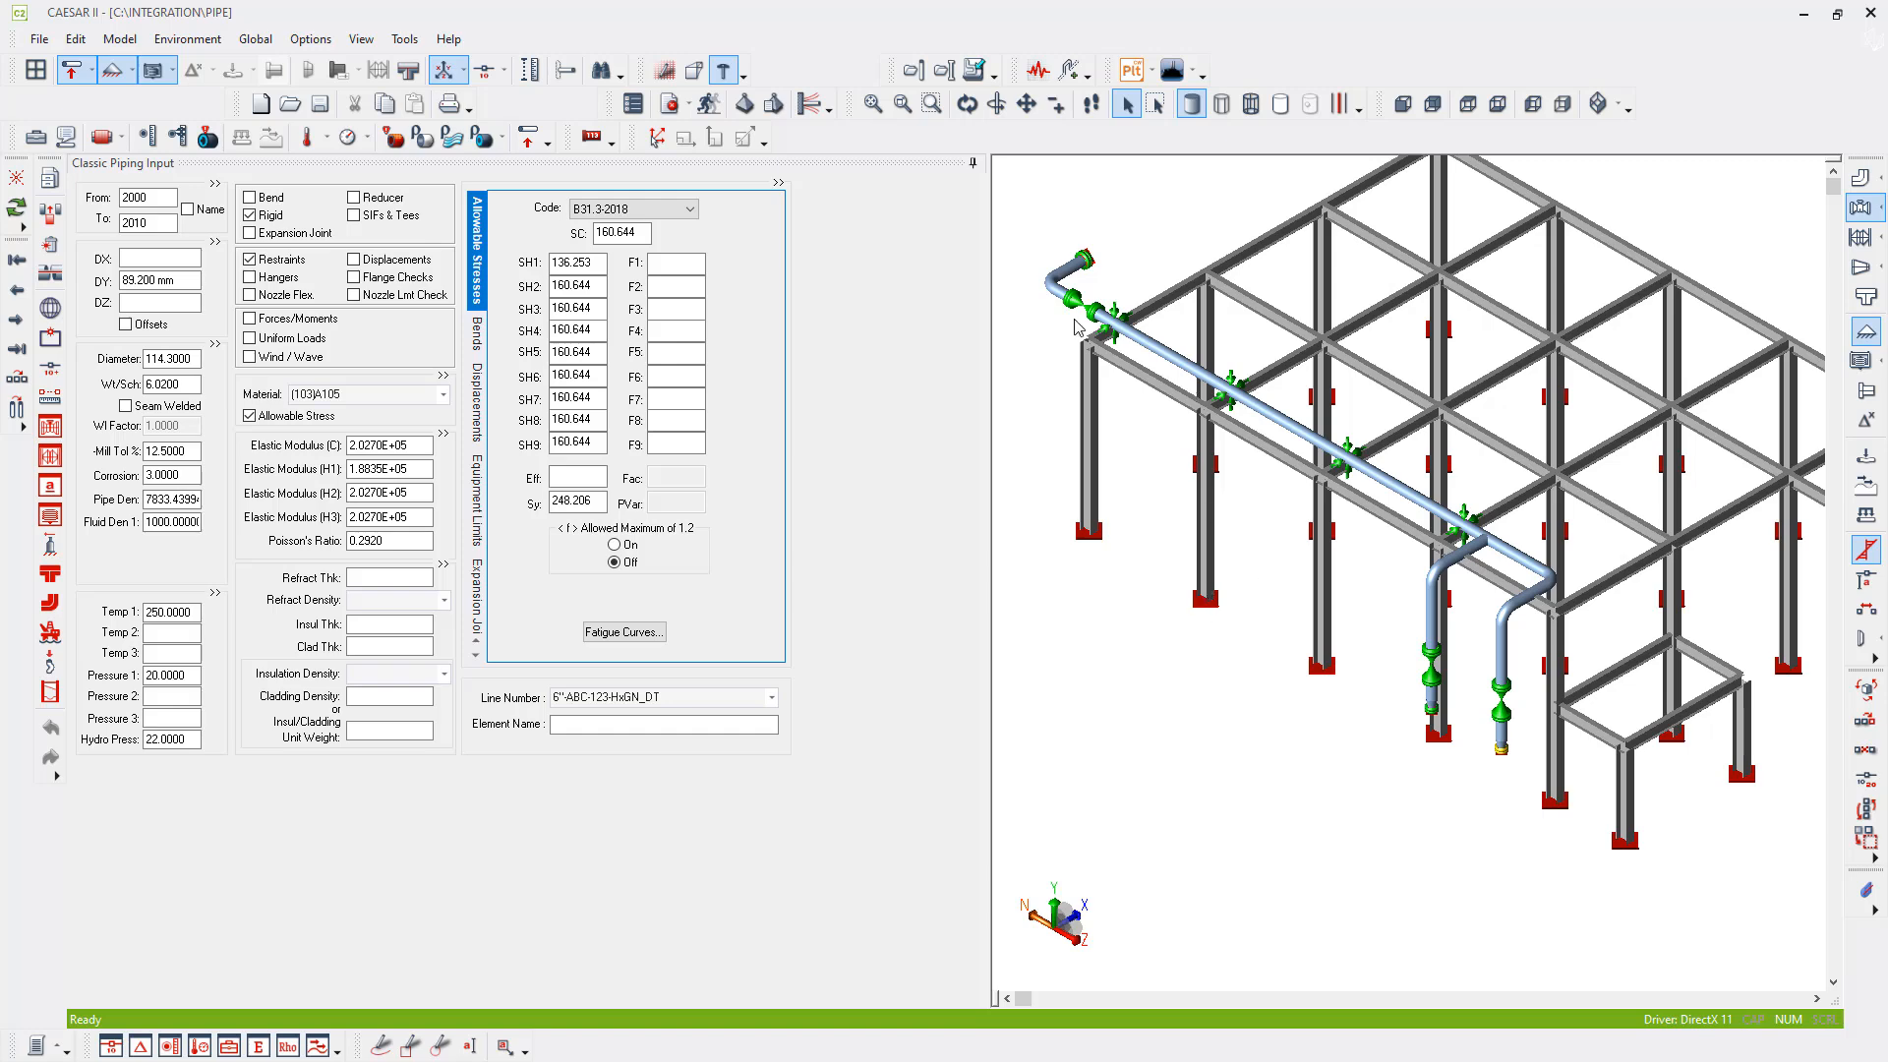
- Connect the Y and Guide restraints at pipe node 2190 to the frame with CNode 510
scroll(1079, 338, "up", 4)
left_click(1141, 305)
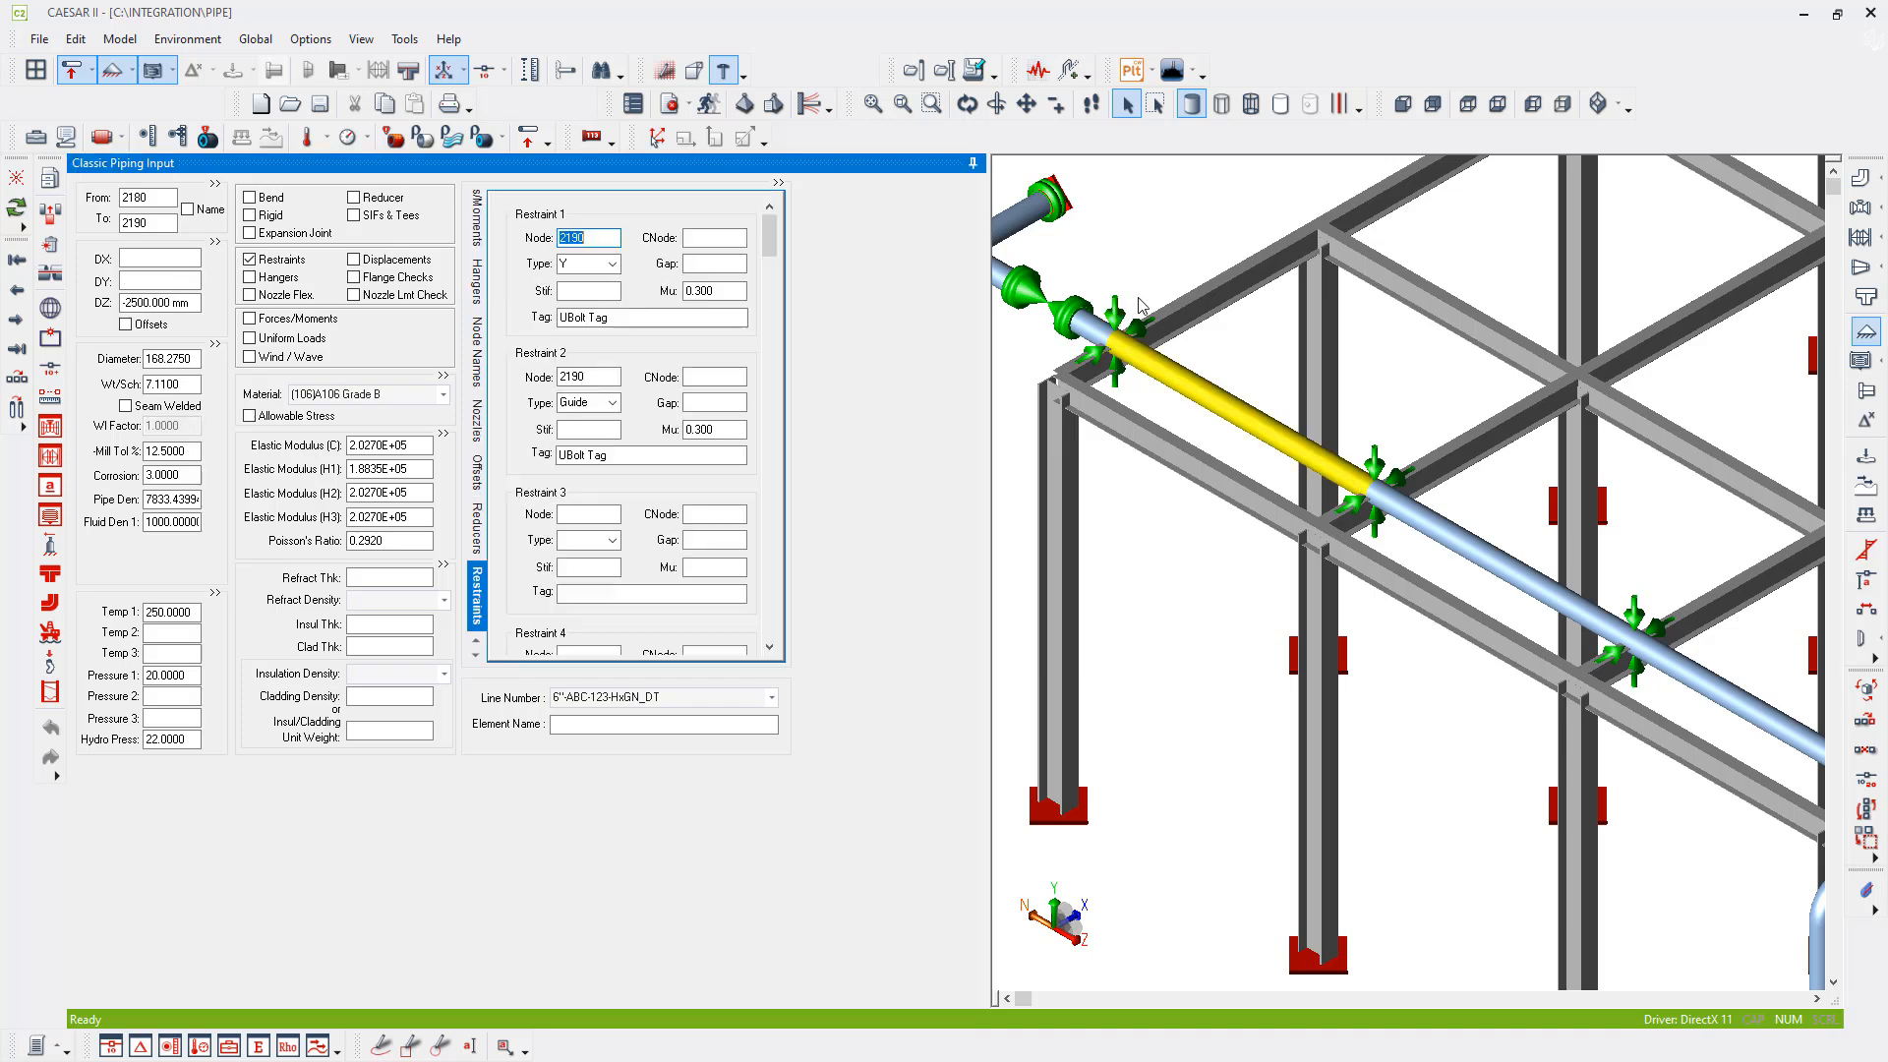
left_click(715, 238)
type("510")
key("Tab")
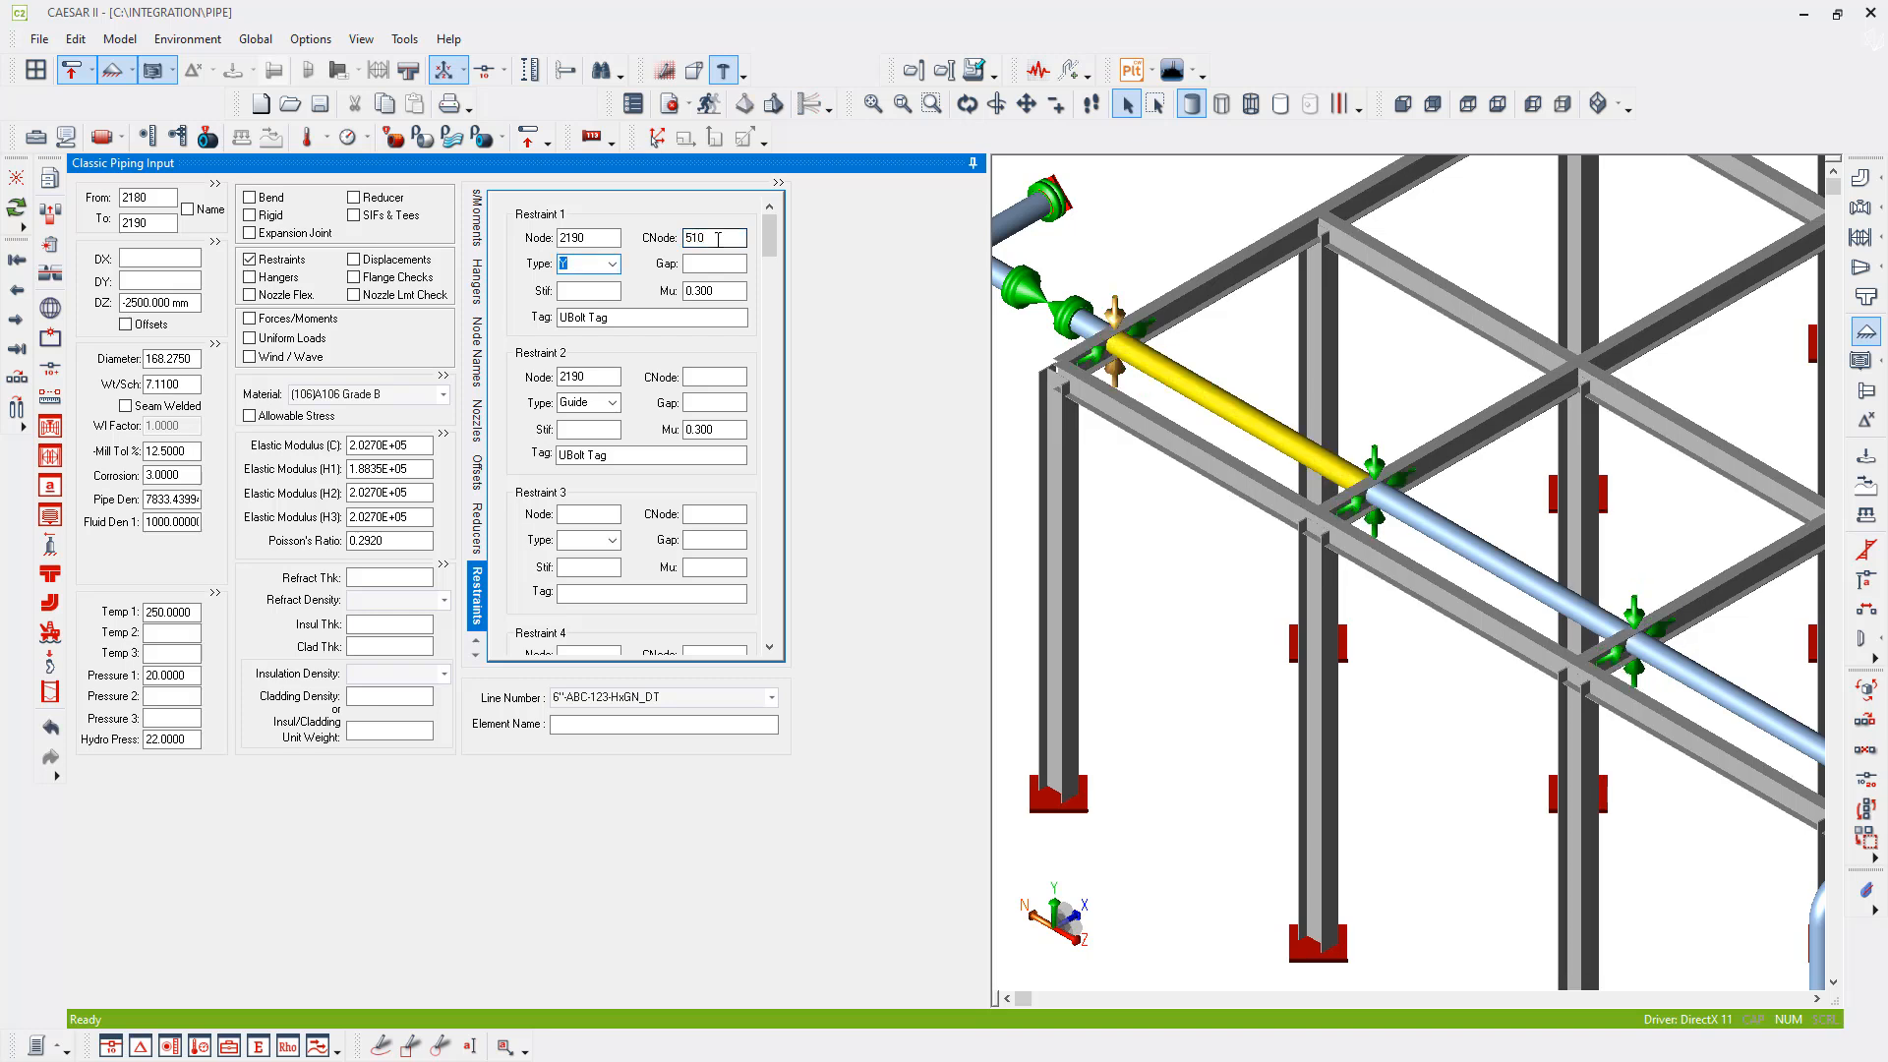
left_click(702, 377)
type("510")
key("Tab")
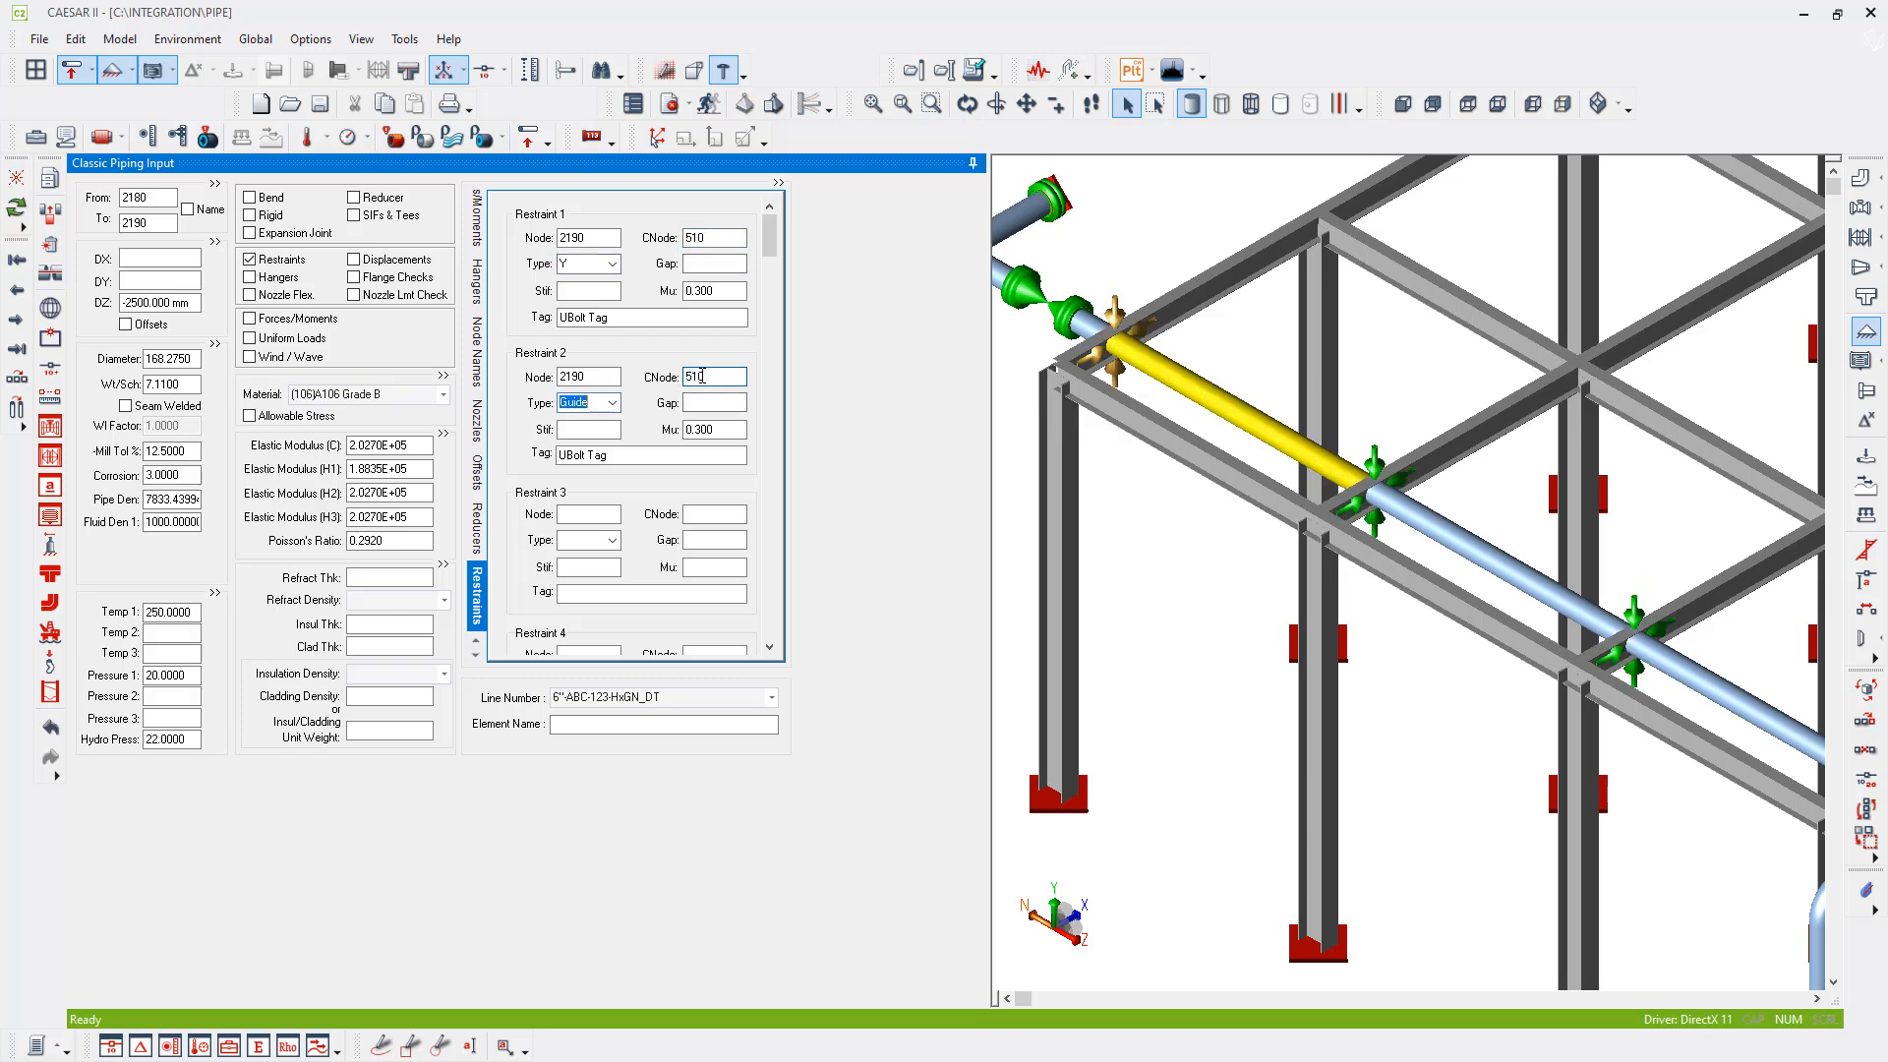
middle_click_drag(1202, 346, 1250, 394)
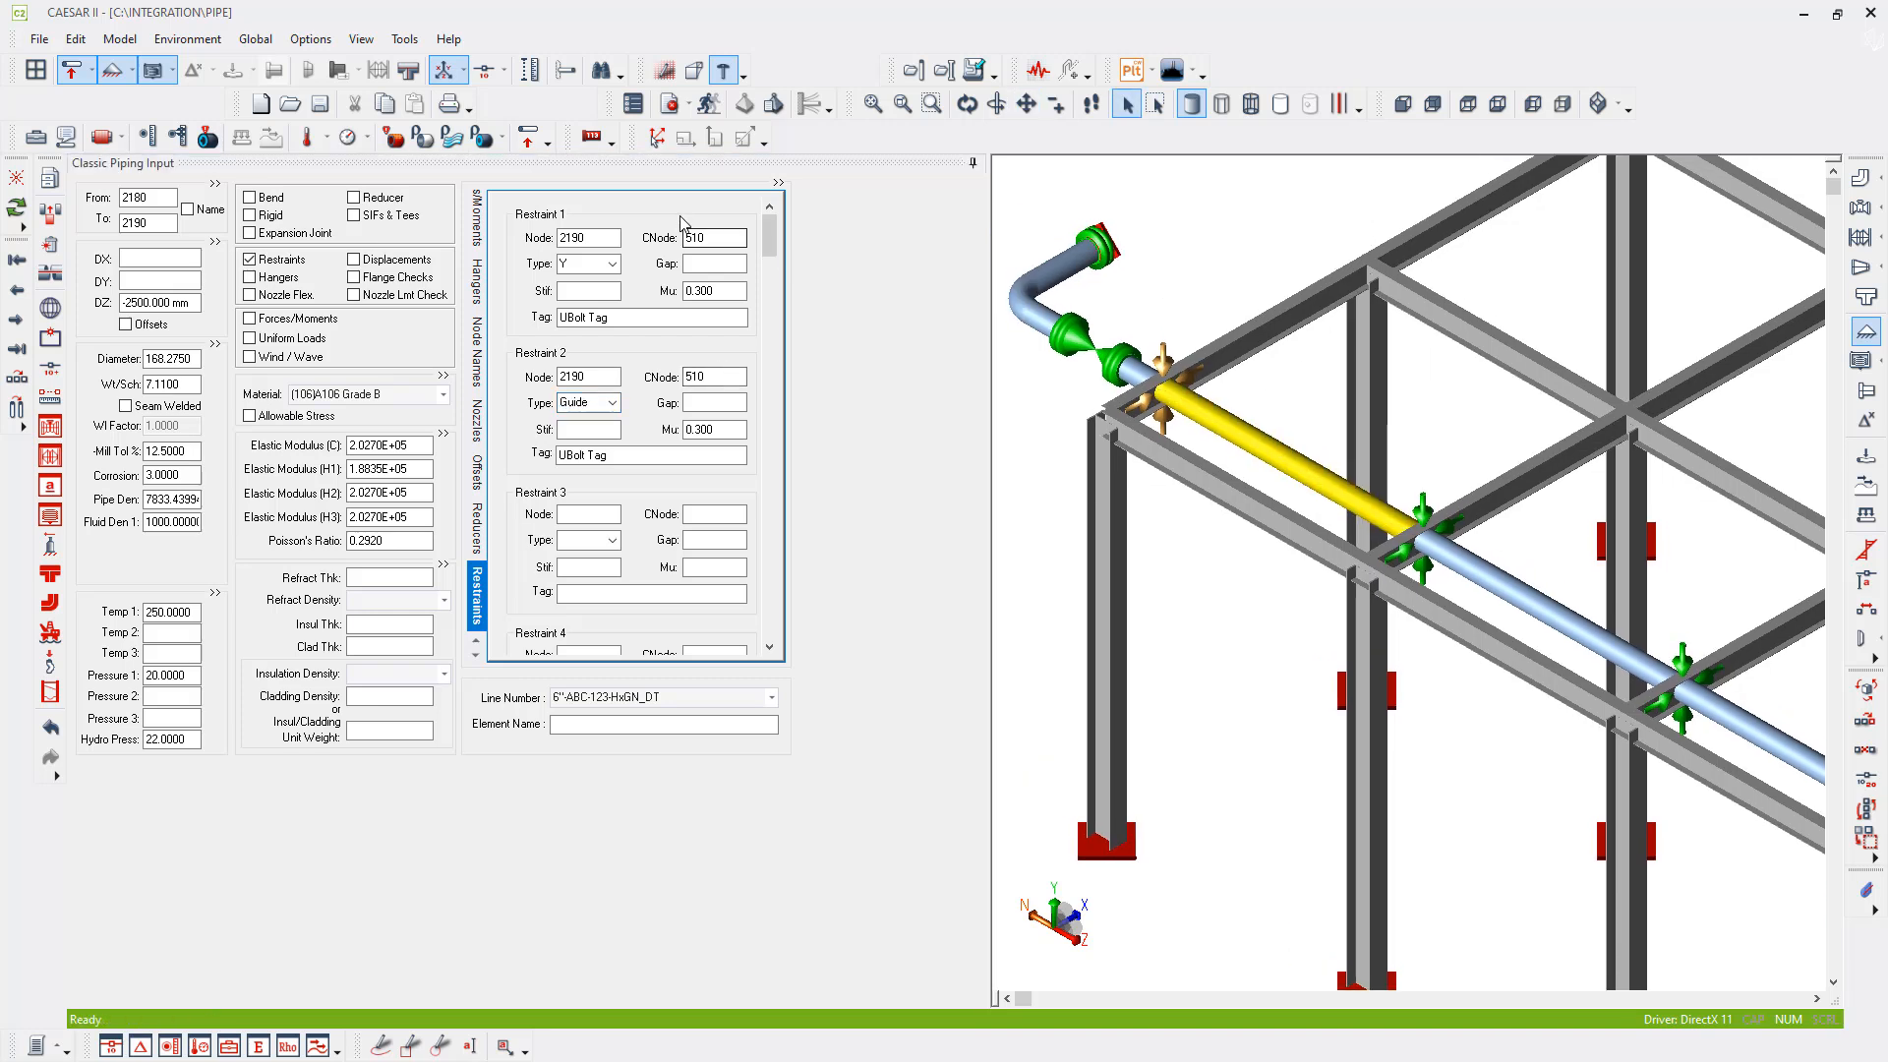
left_click(714, 240)
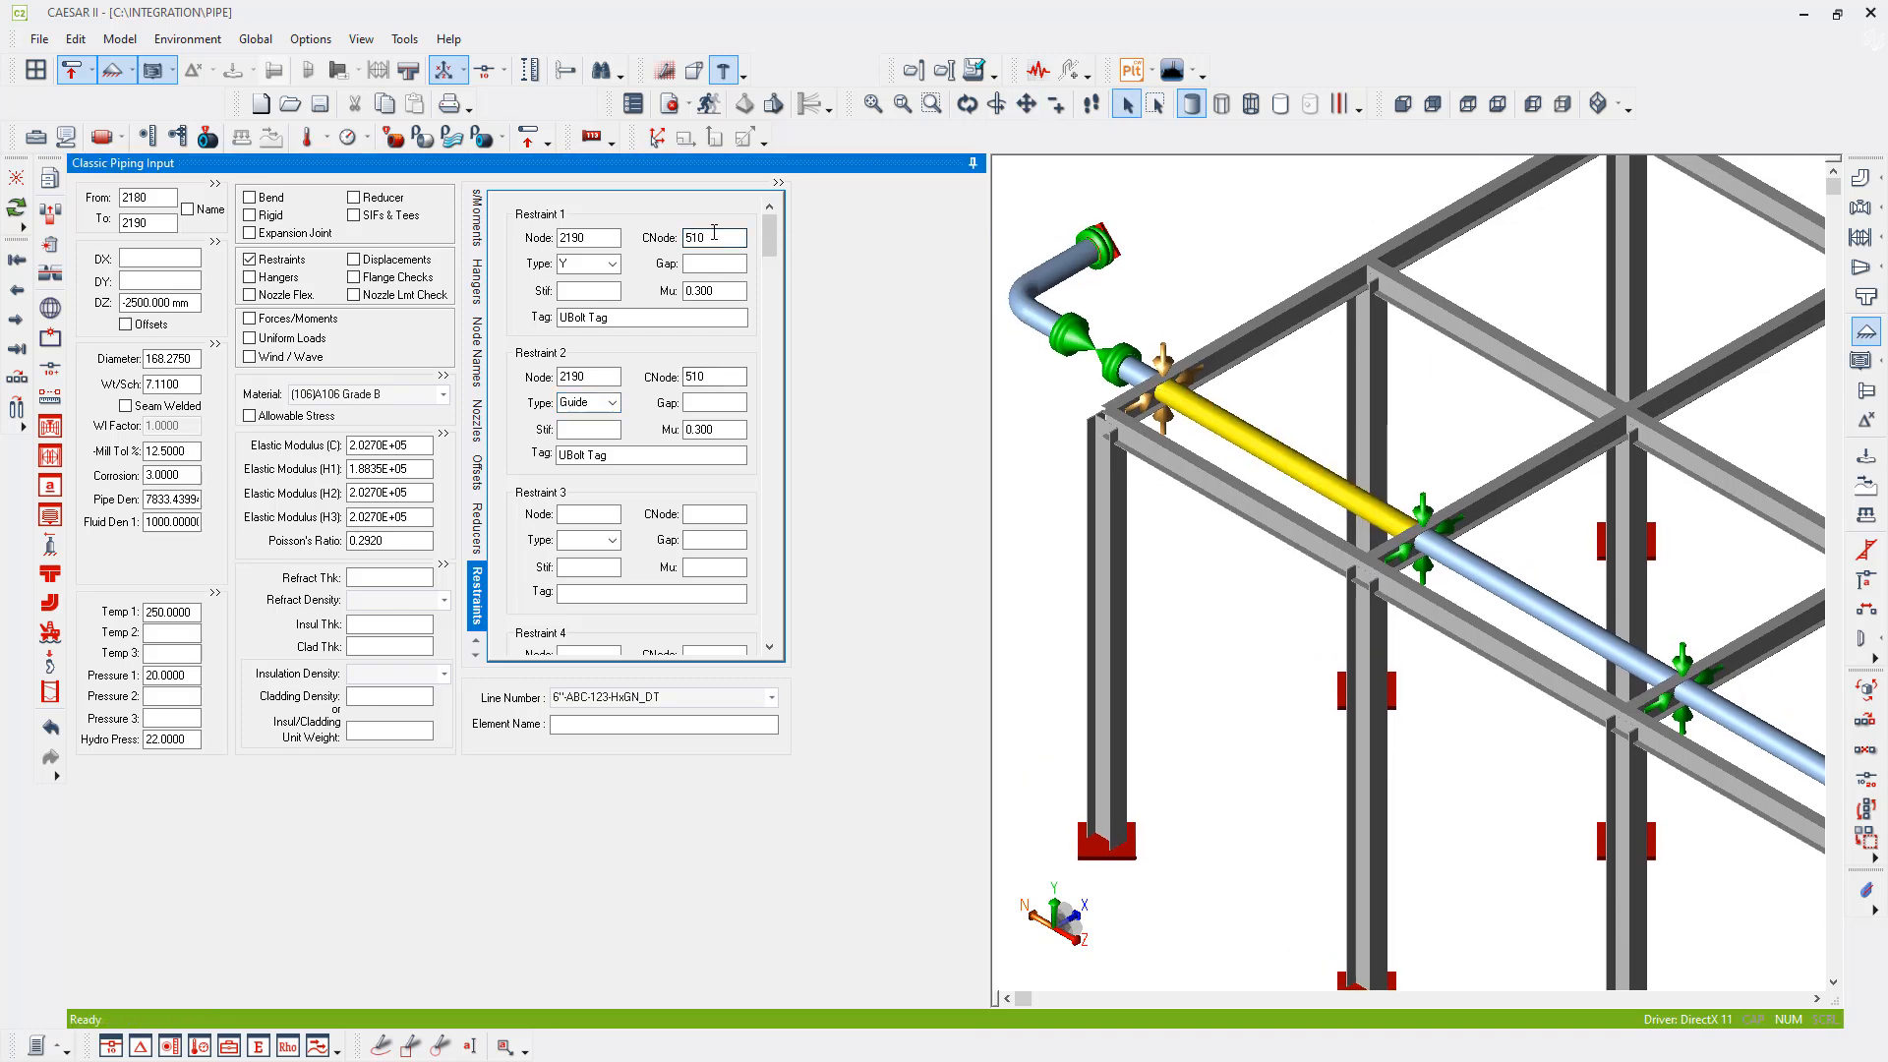
left_click(715, 379)
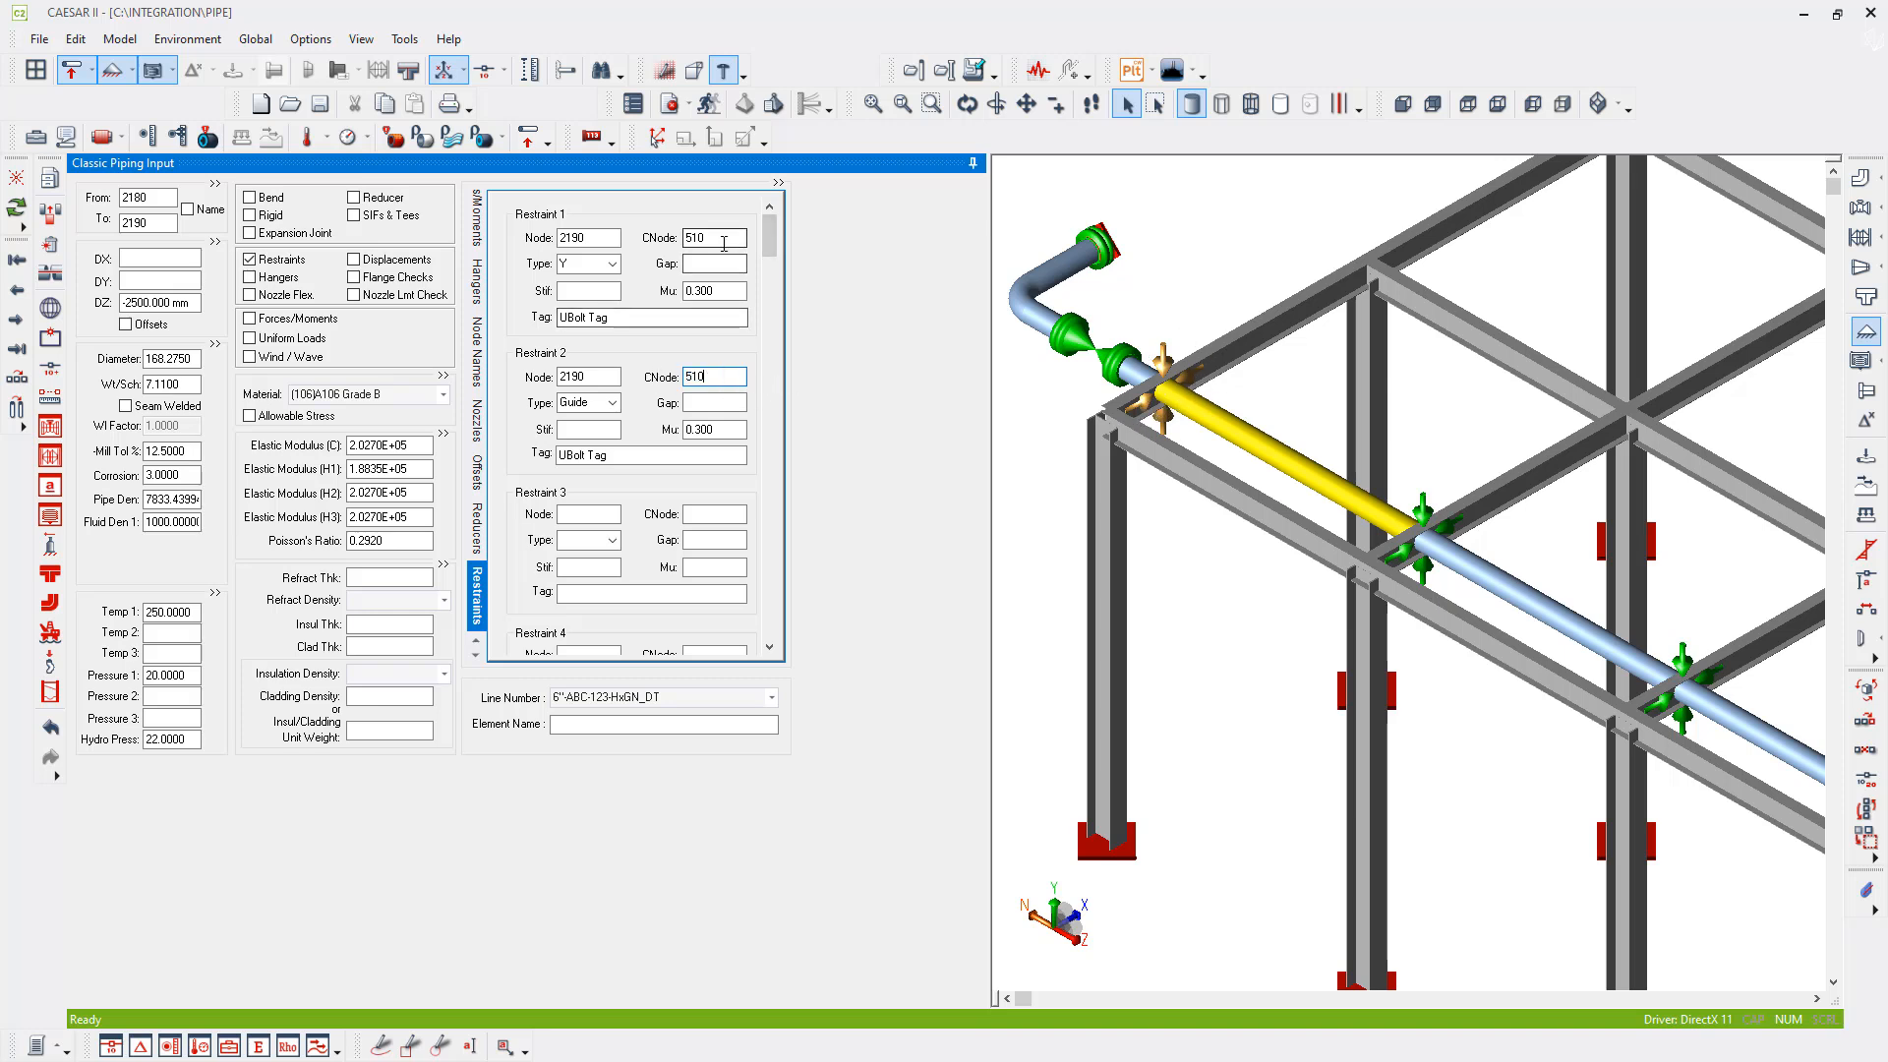
left_click(724, 243)
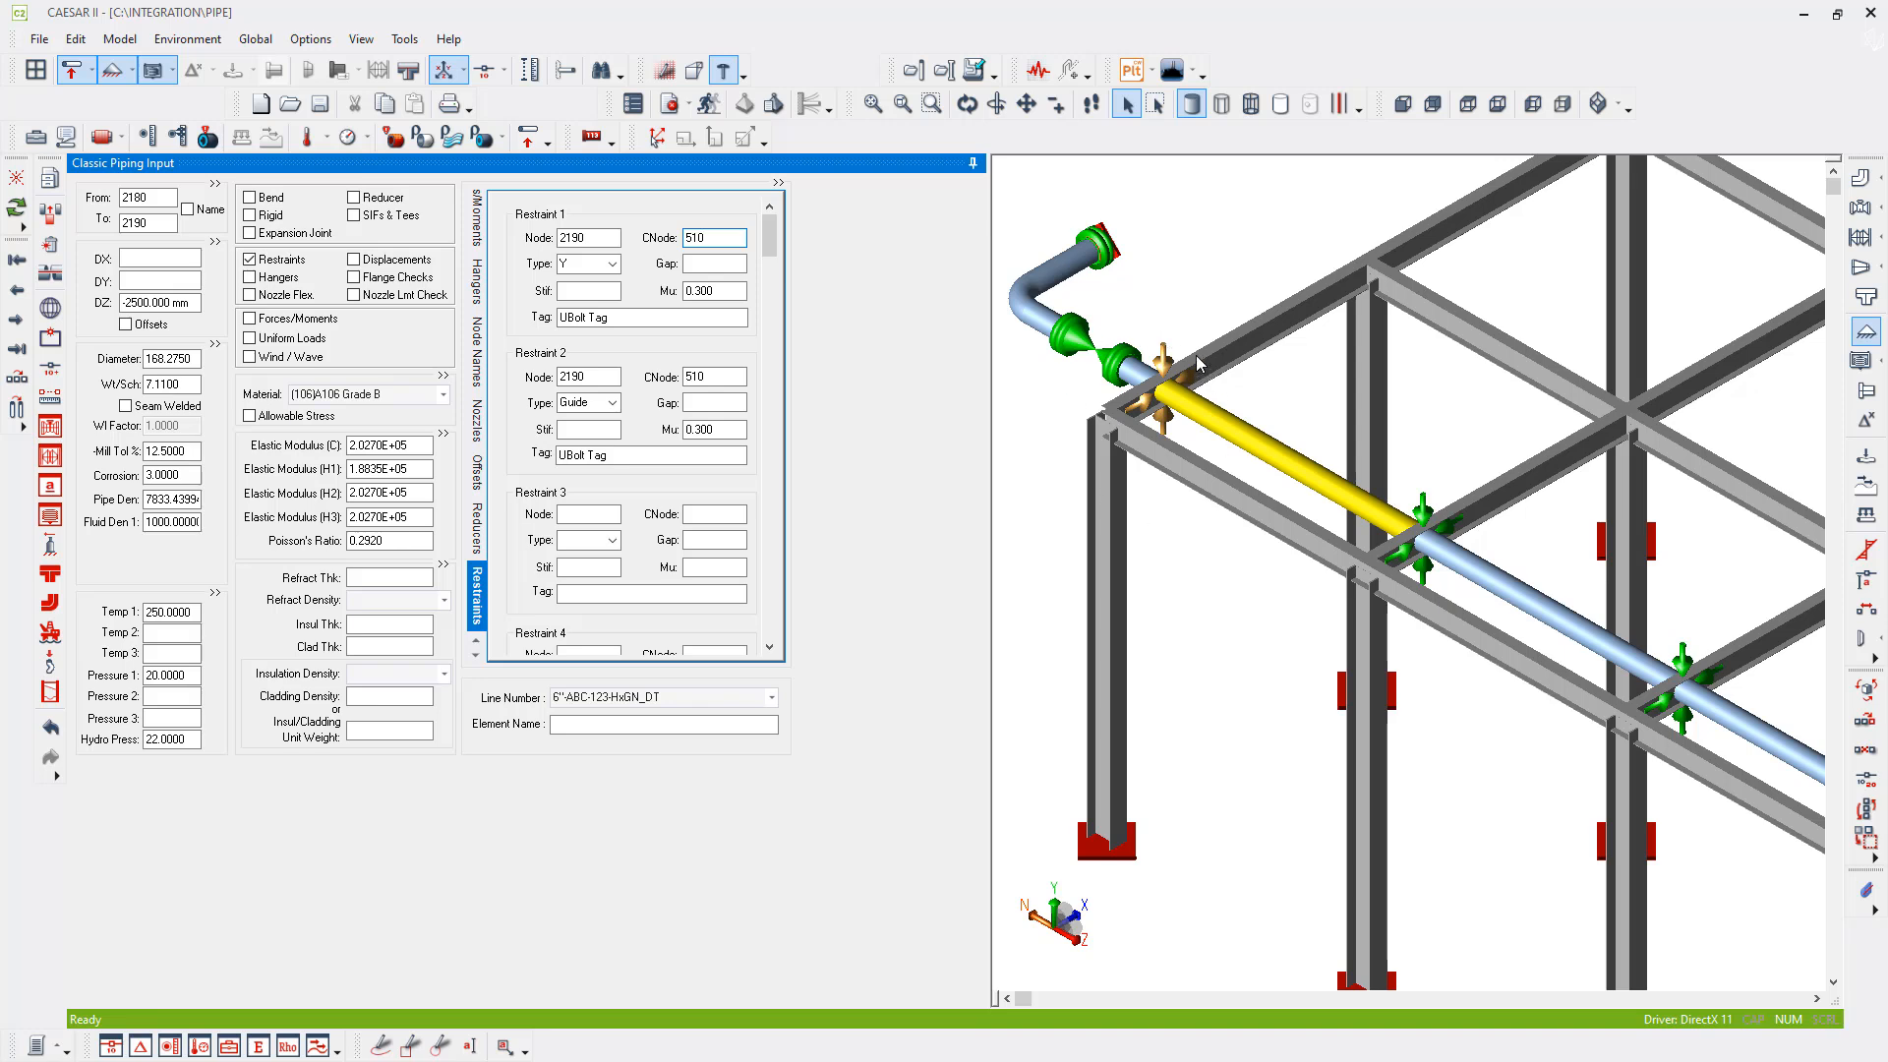
- Connect the Y and Guide restraints at pipe node 2180 to the frame with CNode 520
left_click(1426, 522)
left_click(716, 238)
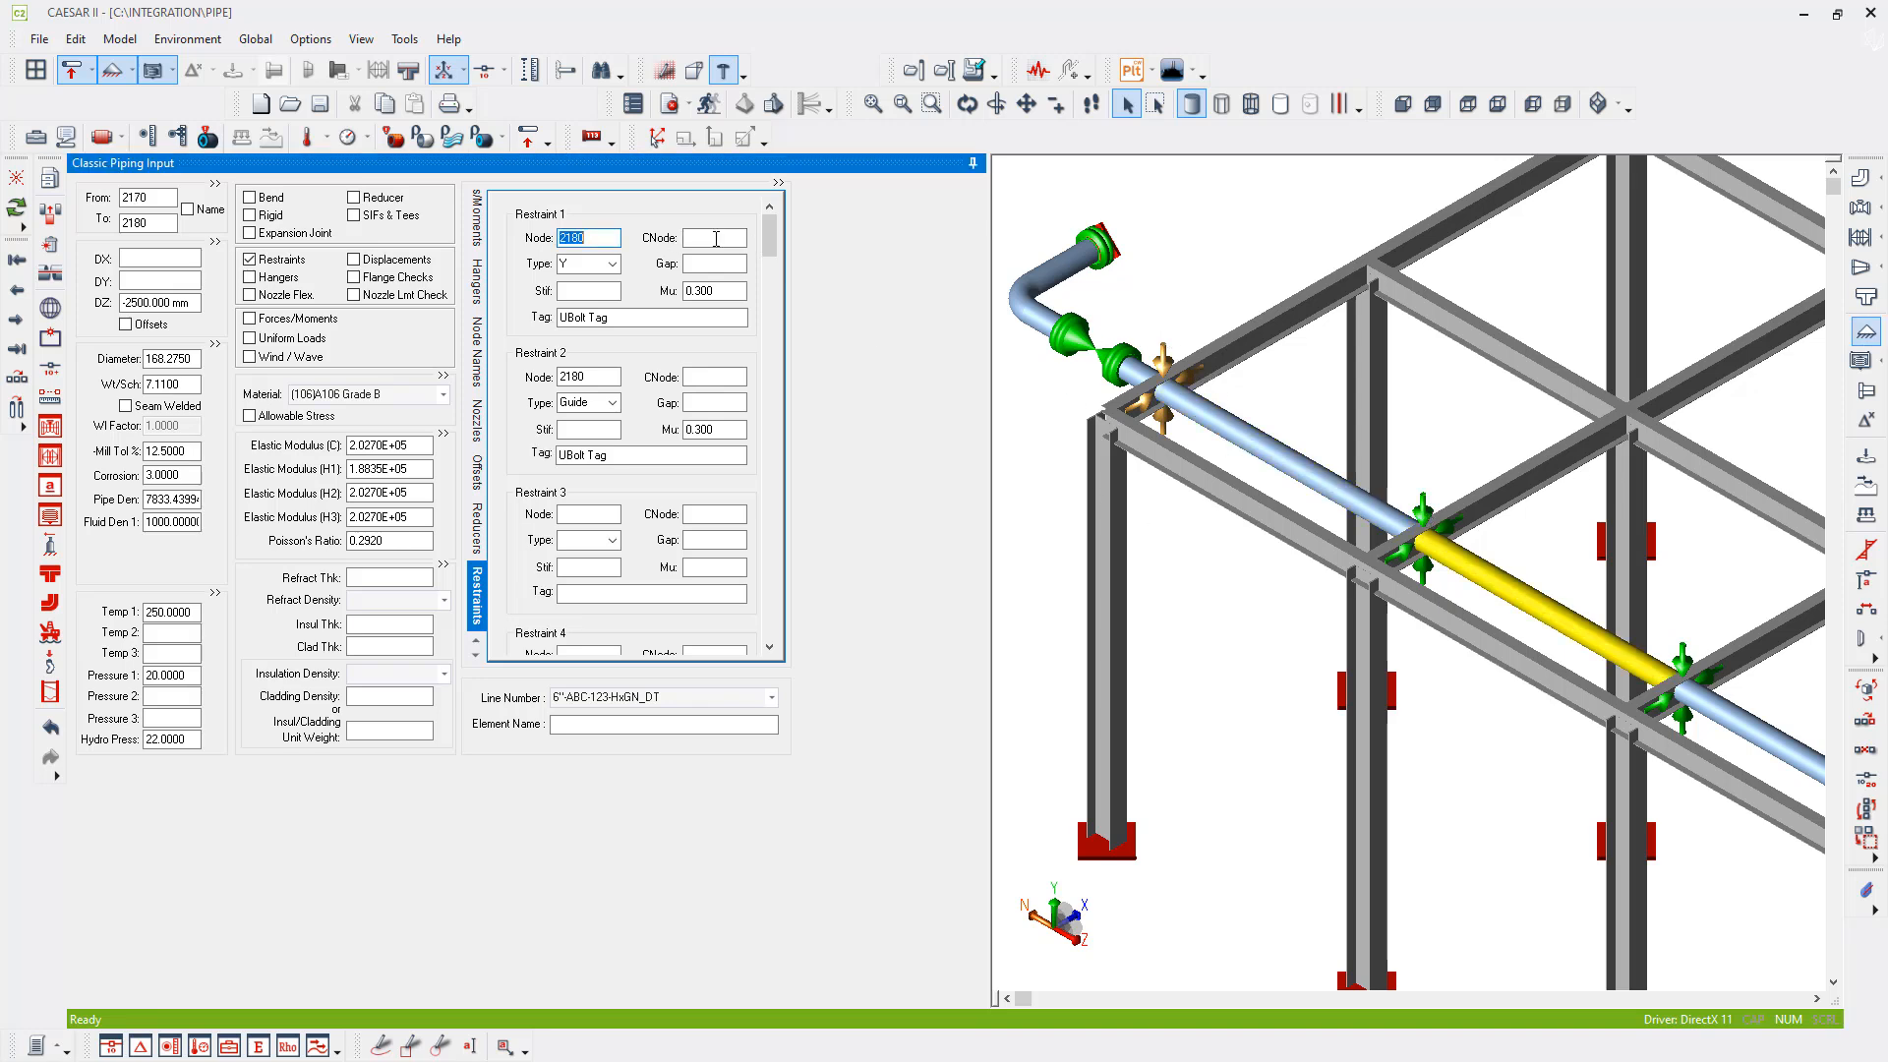
key("Tab")
key("Tab")
key("Tab")
key("Tab")
key("Tab")
key("Tab")
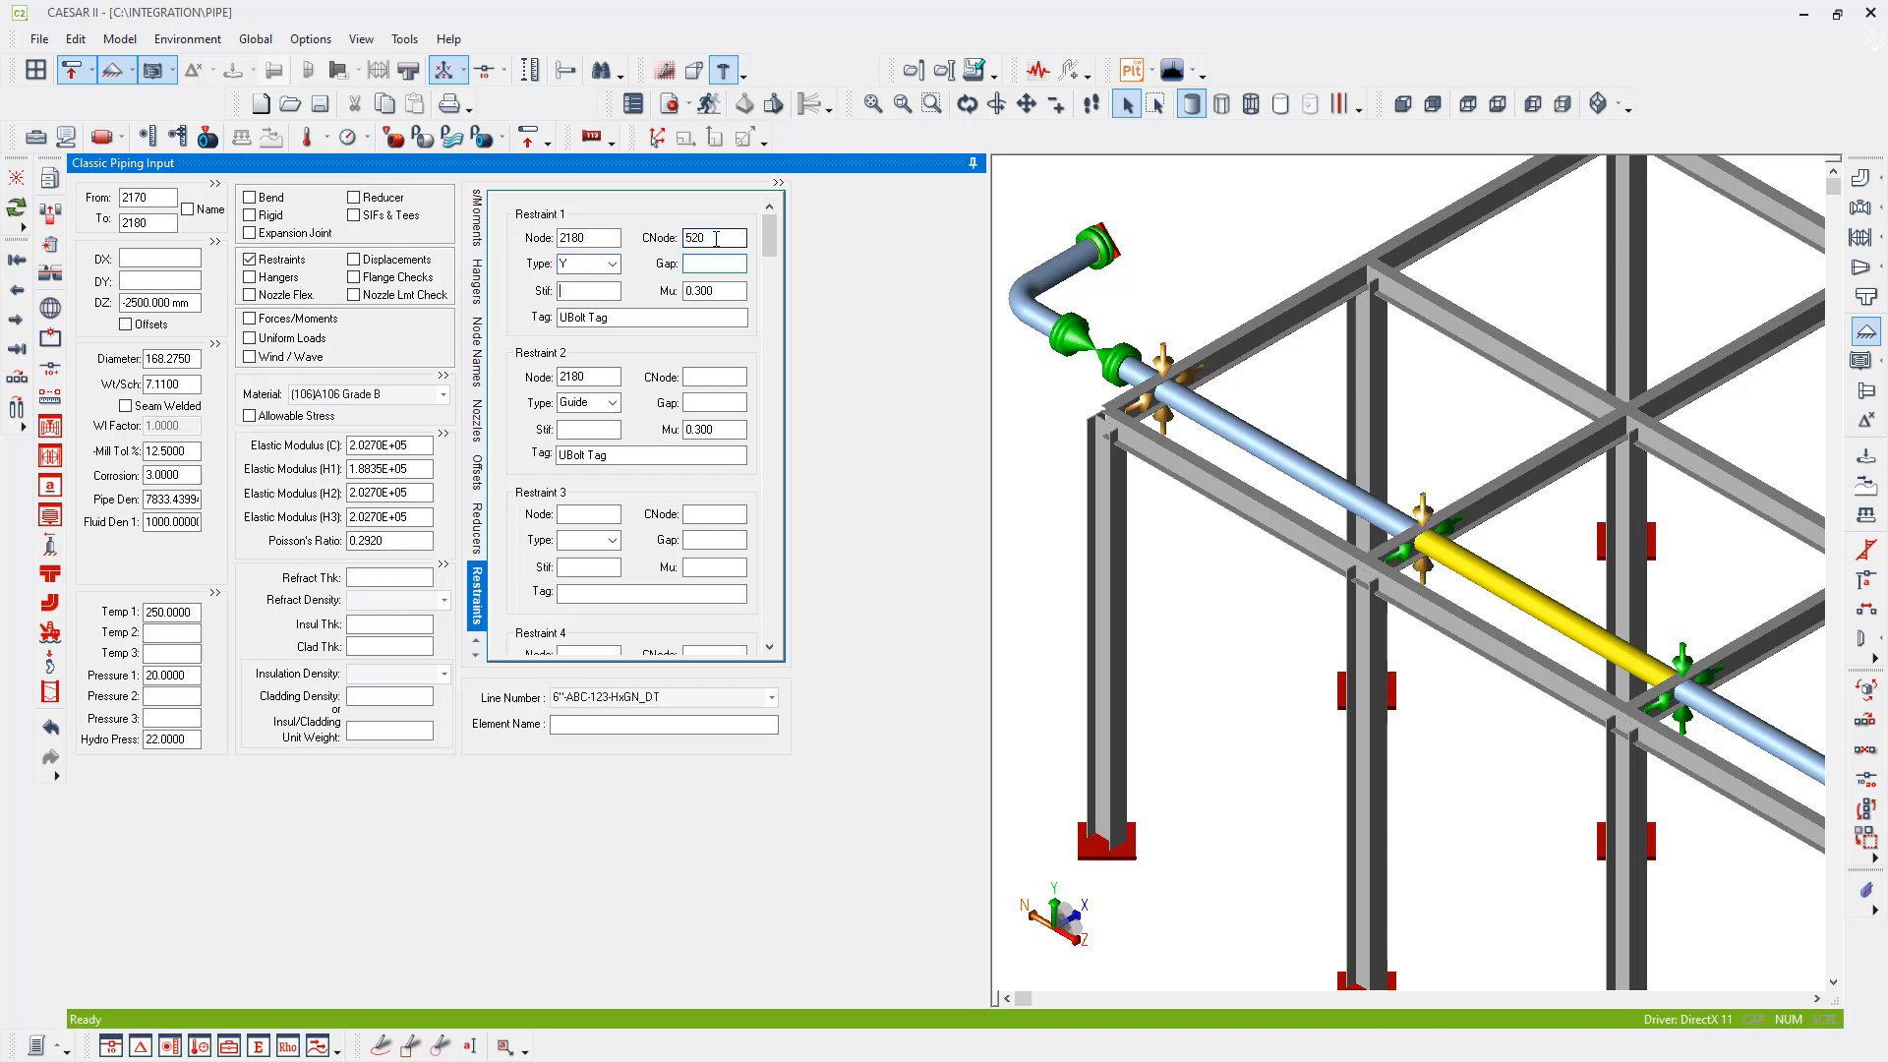
key("Tab")
- Connect the Y and Guide restraints at pipe node 2170 to the frame with CNode 530
middle_click_drag(1501, 749, 1230, 603)
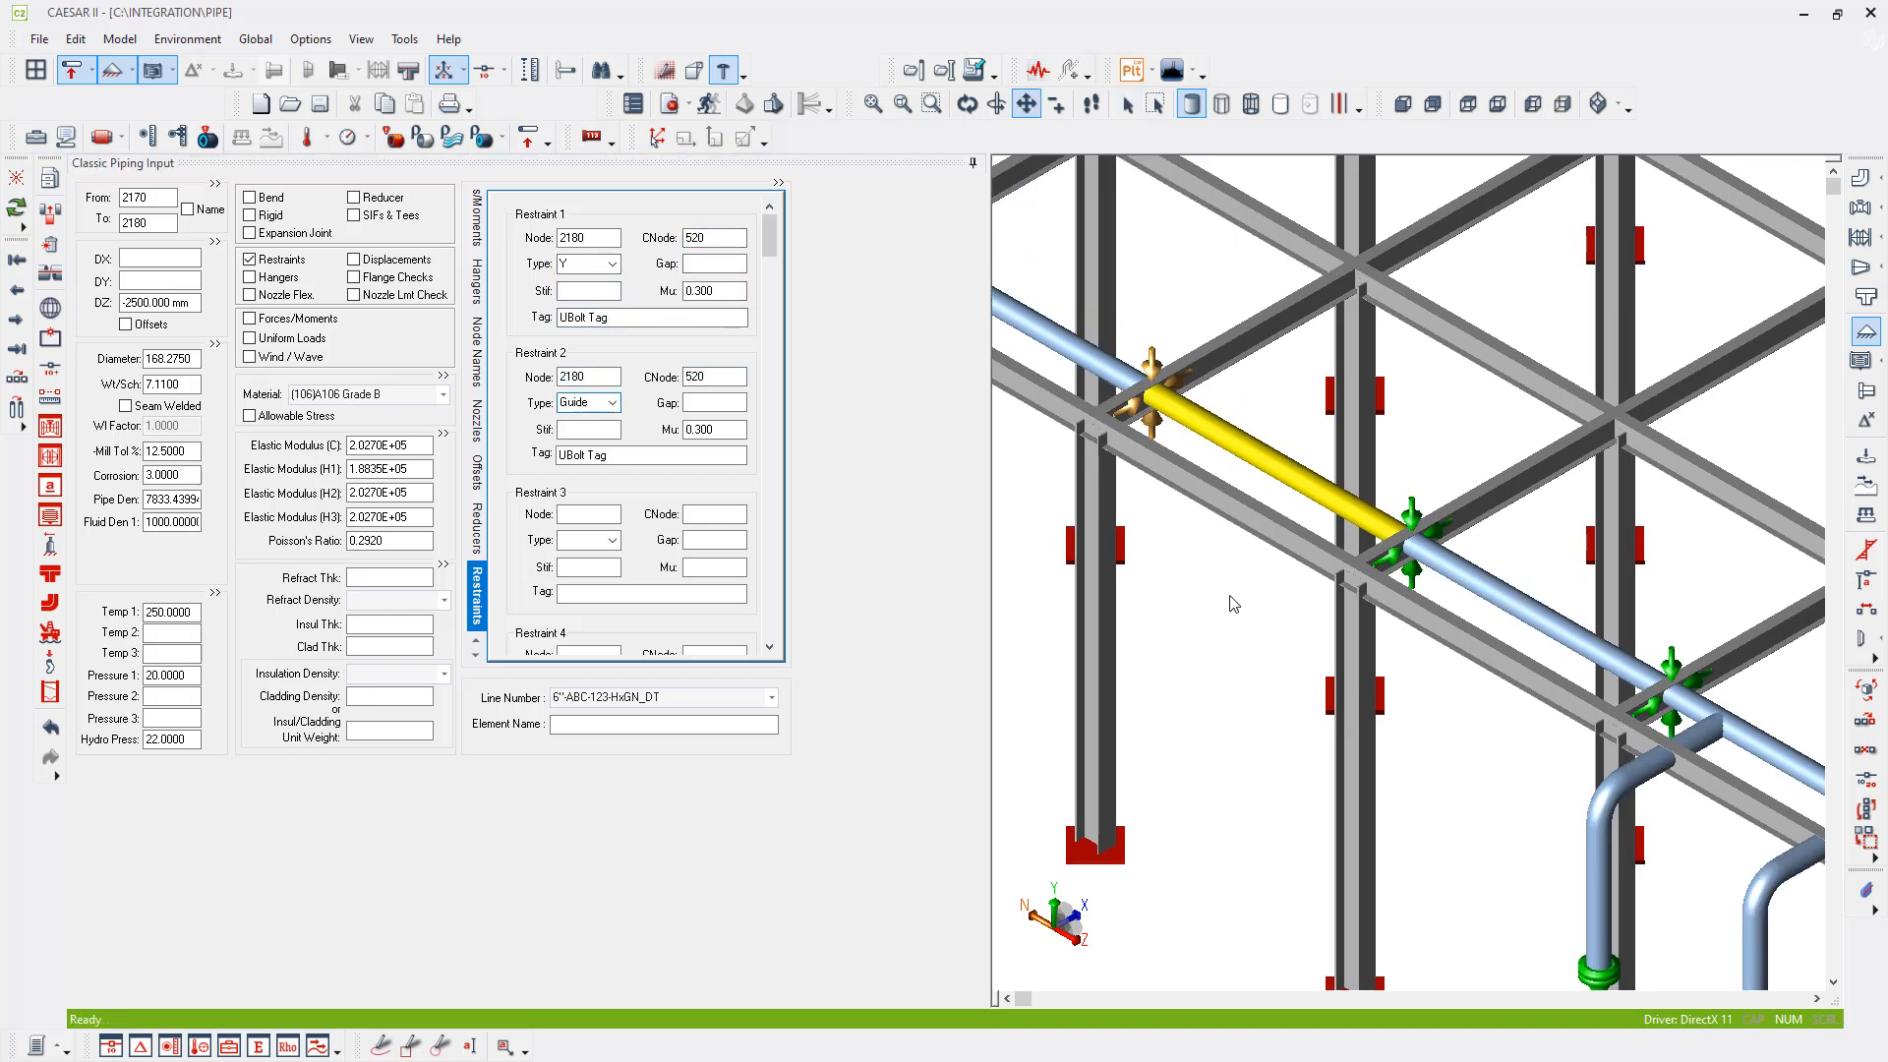
left_click(1427, 523)
left_click(722, 238)
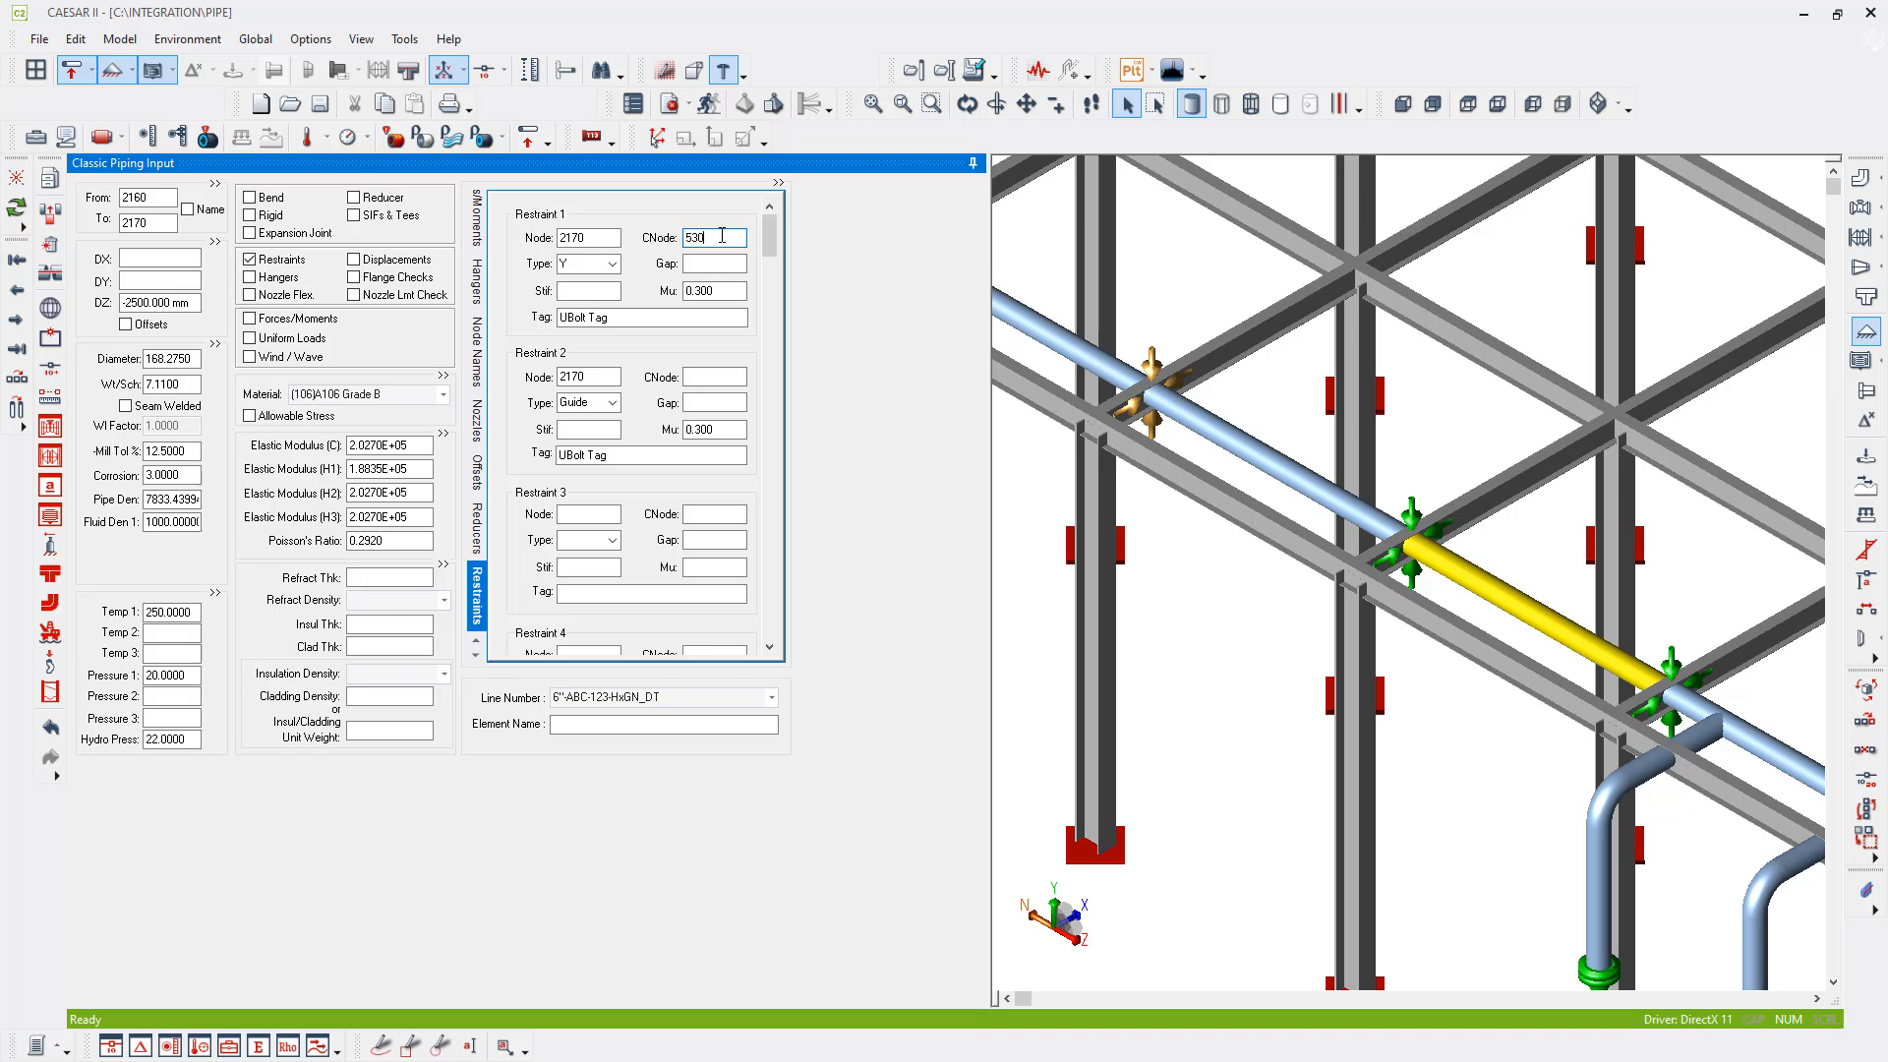
key("Tab")
key("Tab")
key("Tab")
key("Tab")
key("Tab")
key("Tab")
key("Tab")
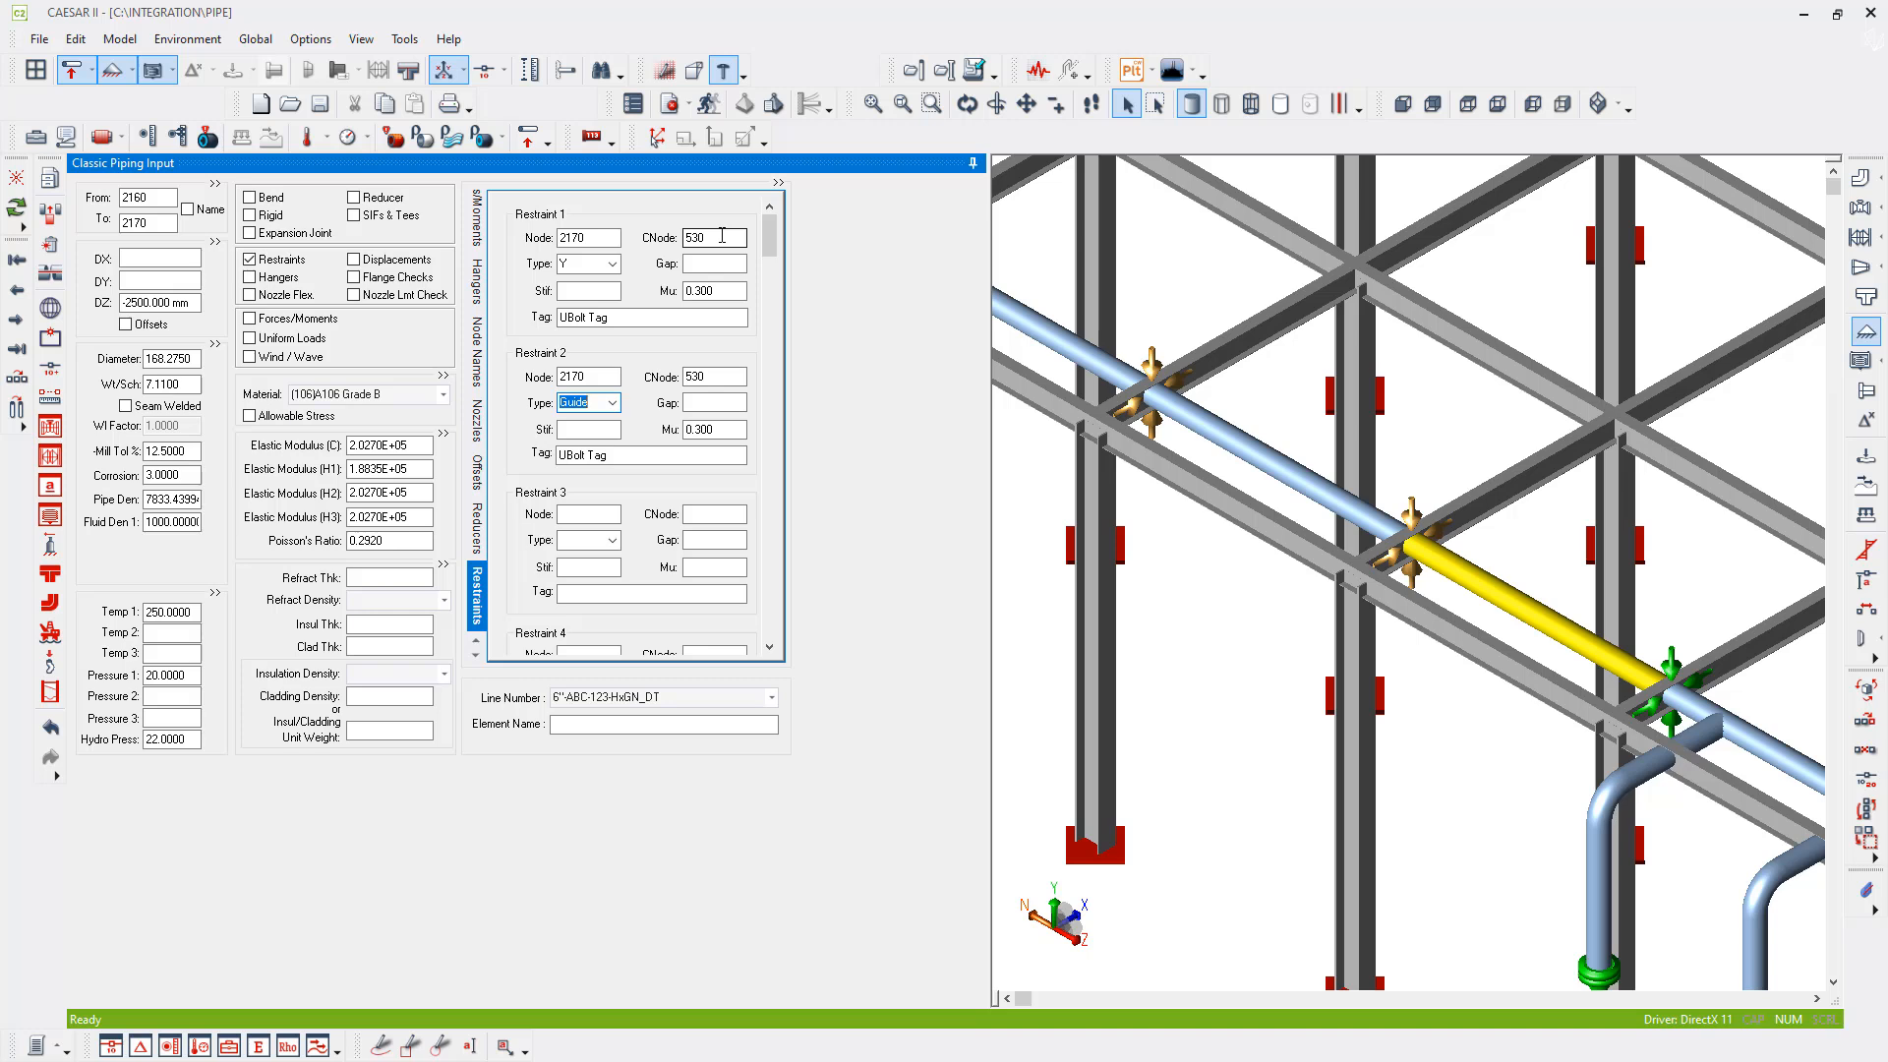
- Set the CNode of the Y and Guide restraints at pipe node 2160 to 540
middle_click_drag(1471, 818, 1406, 754)
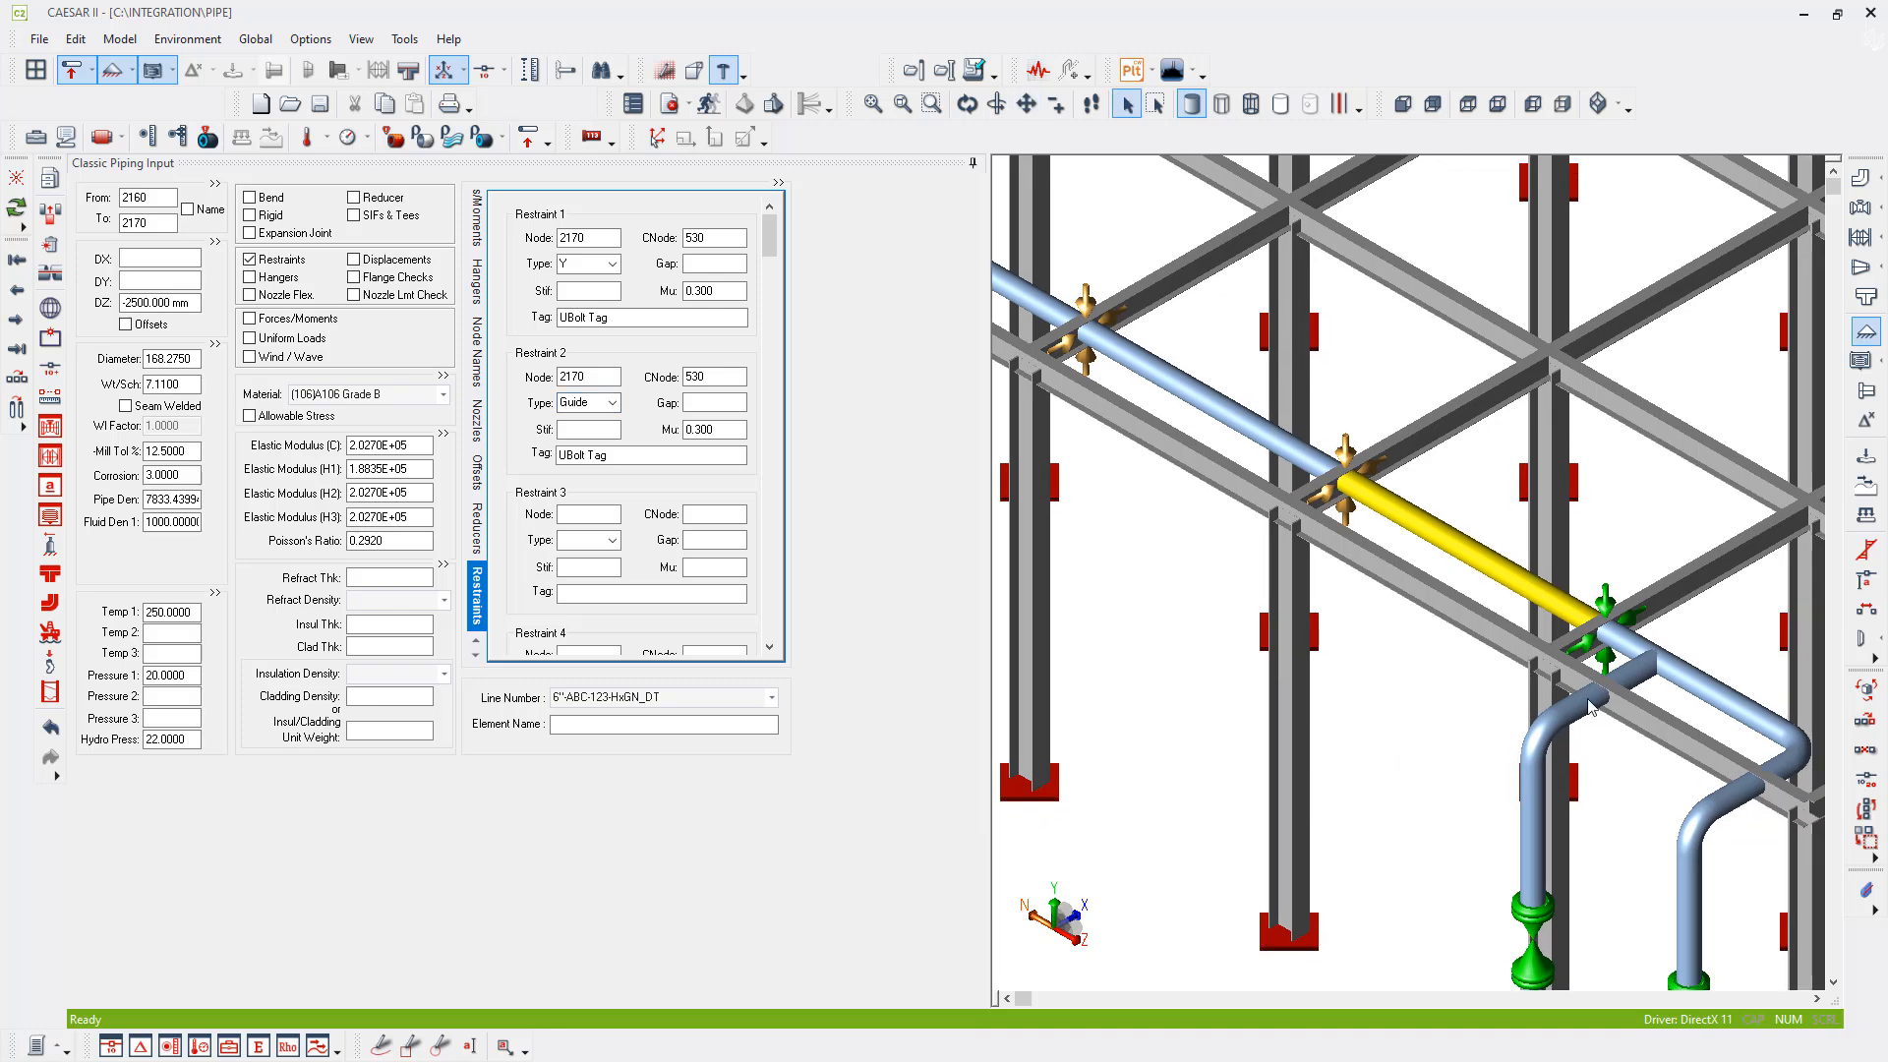
left_click(1613, 612)
left_click(708, 237)
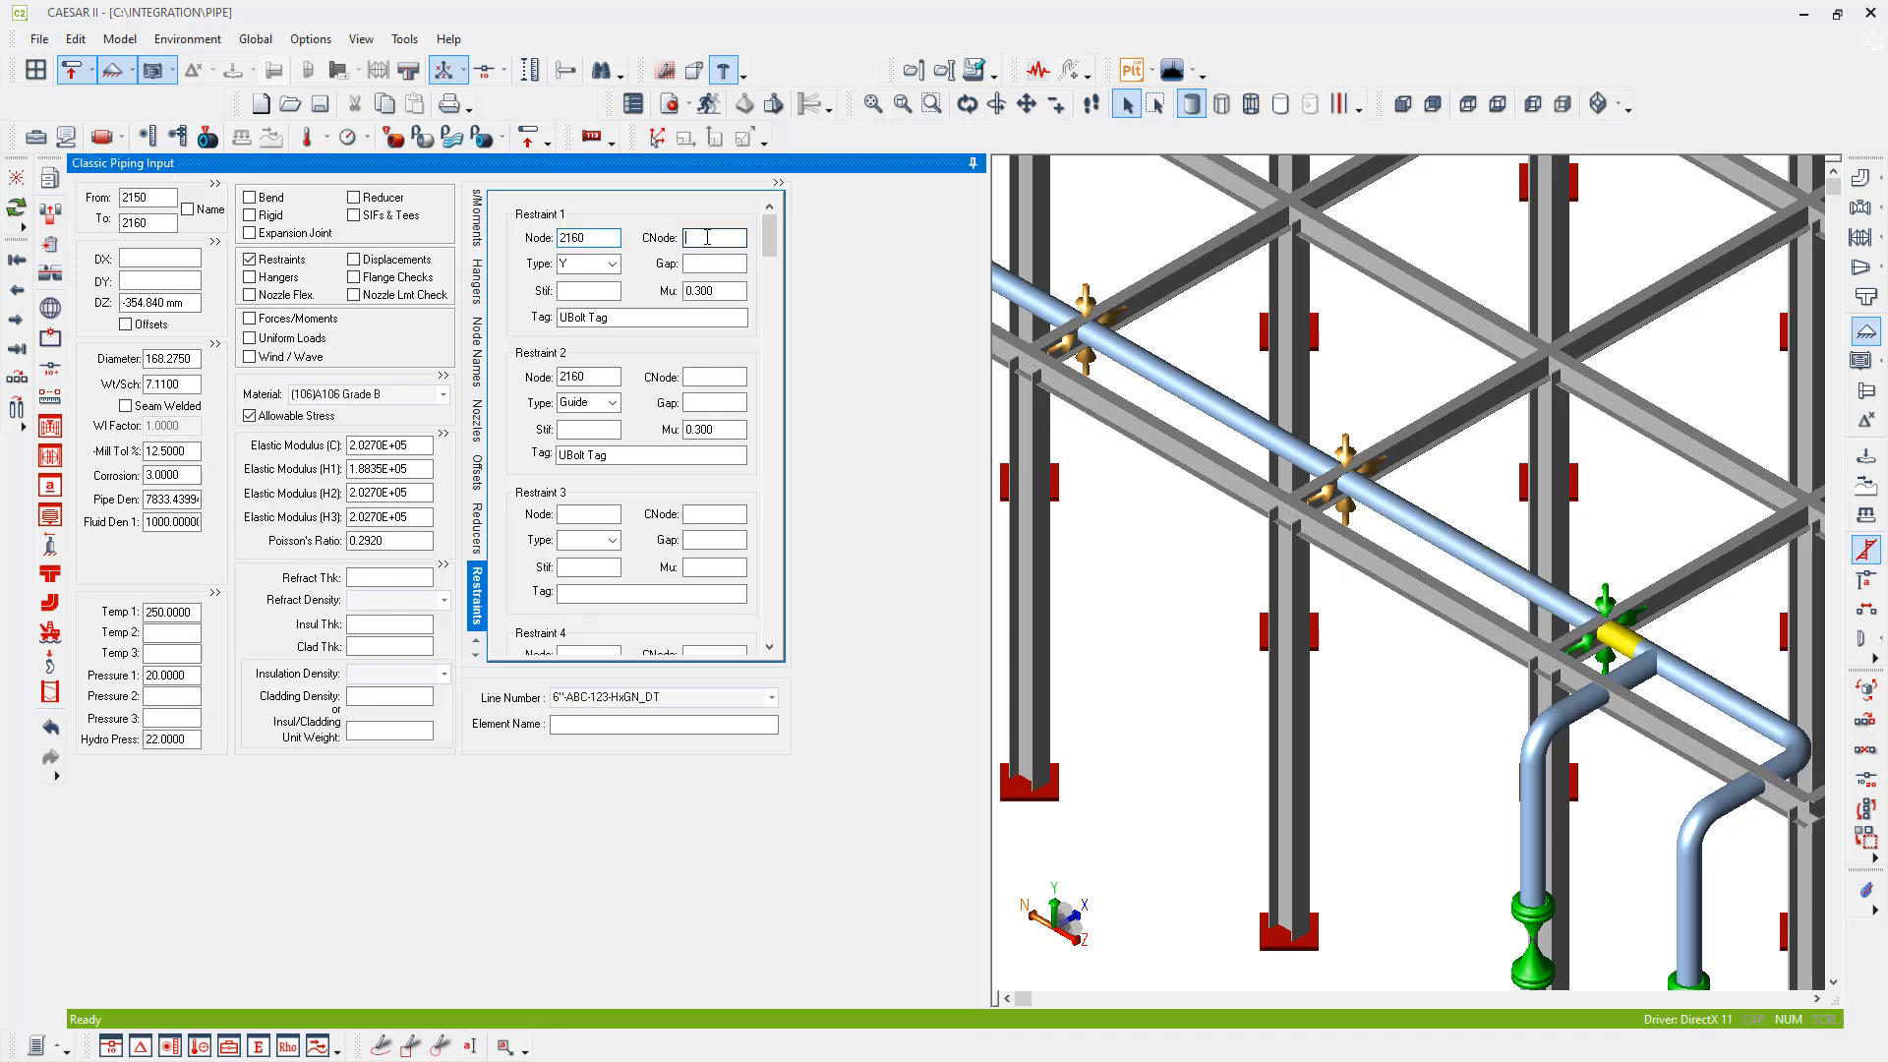
type("540")
key("Tab")
key("Tab")
key("Tab")
key("Tab")
key("Tab")
key("Tab")
key("Tab")
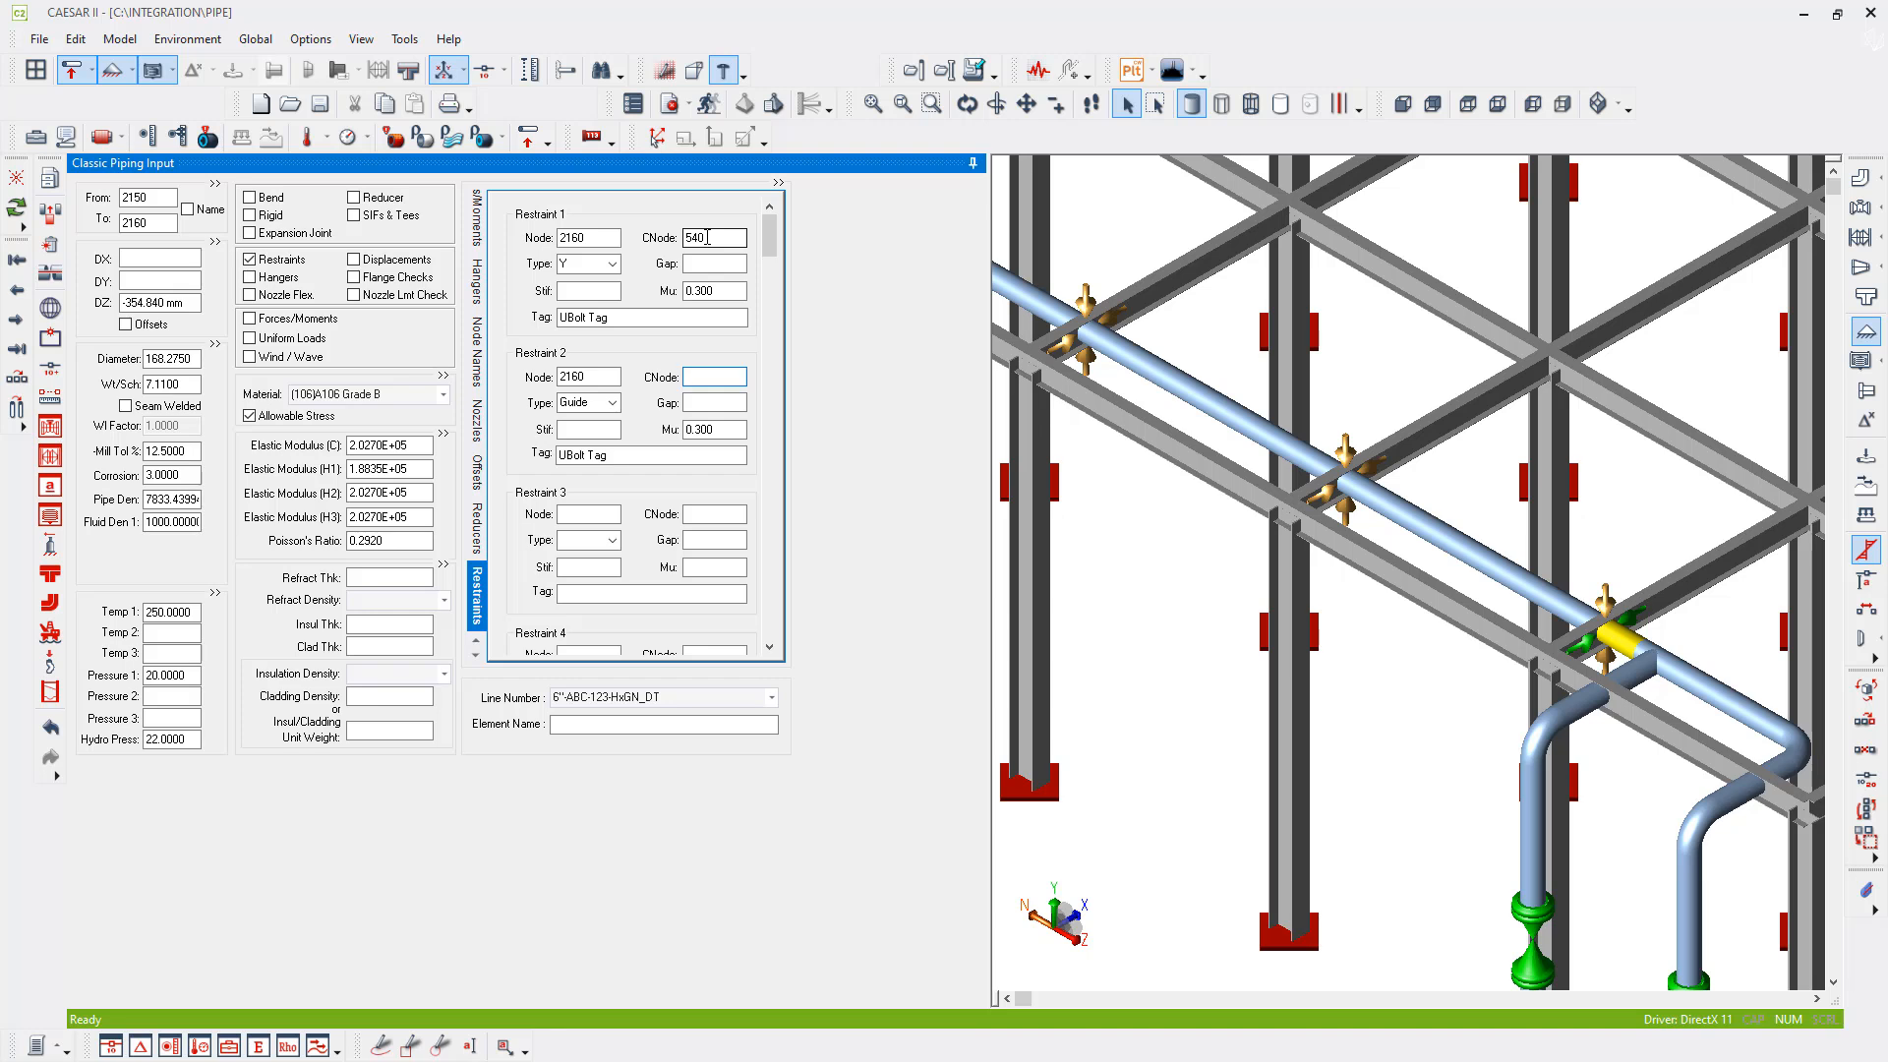
type("540")
key("Tab")
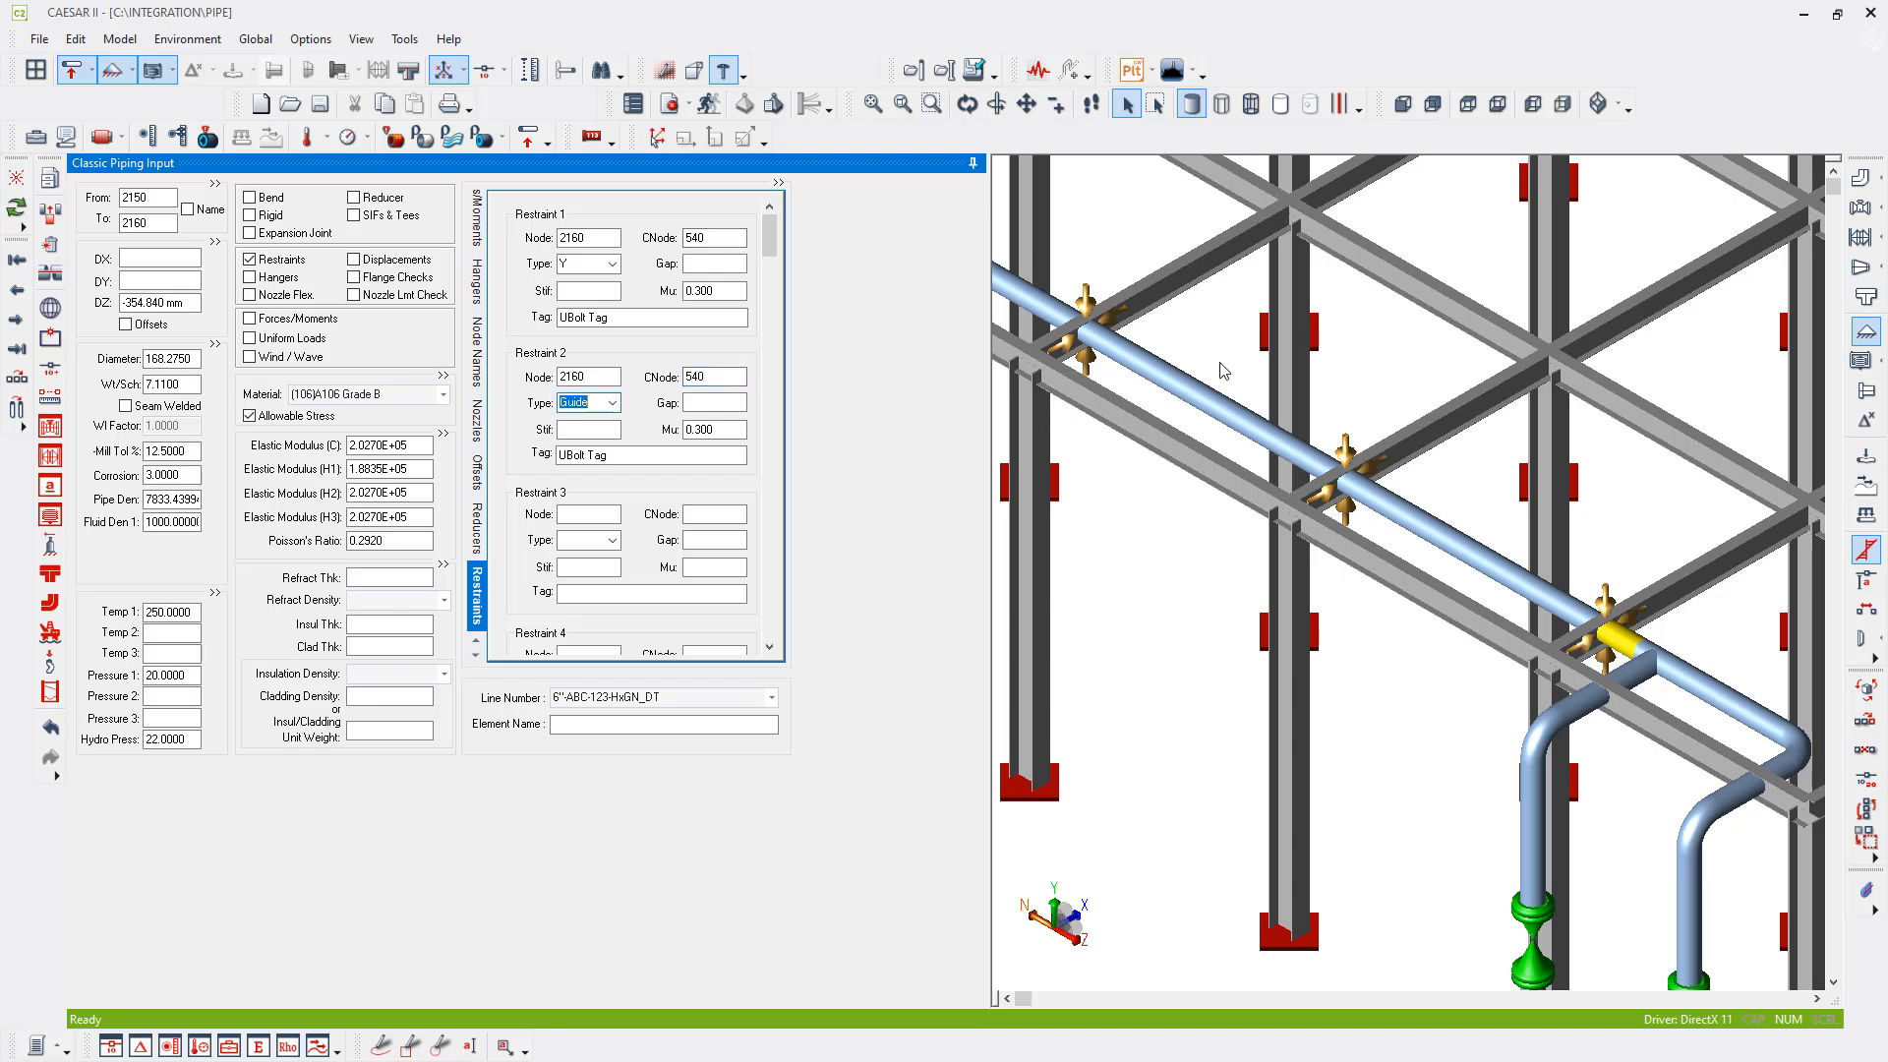
- Change the CNode of both restraints at pipe node 2160 to 550
left_click(1359, 475)
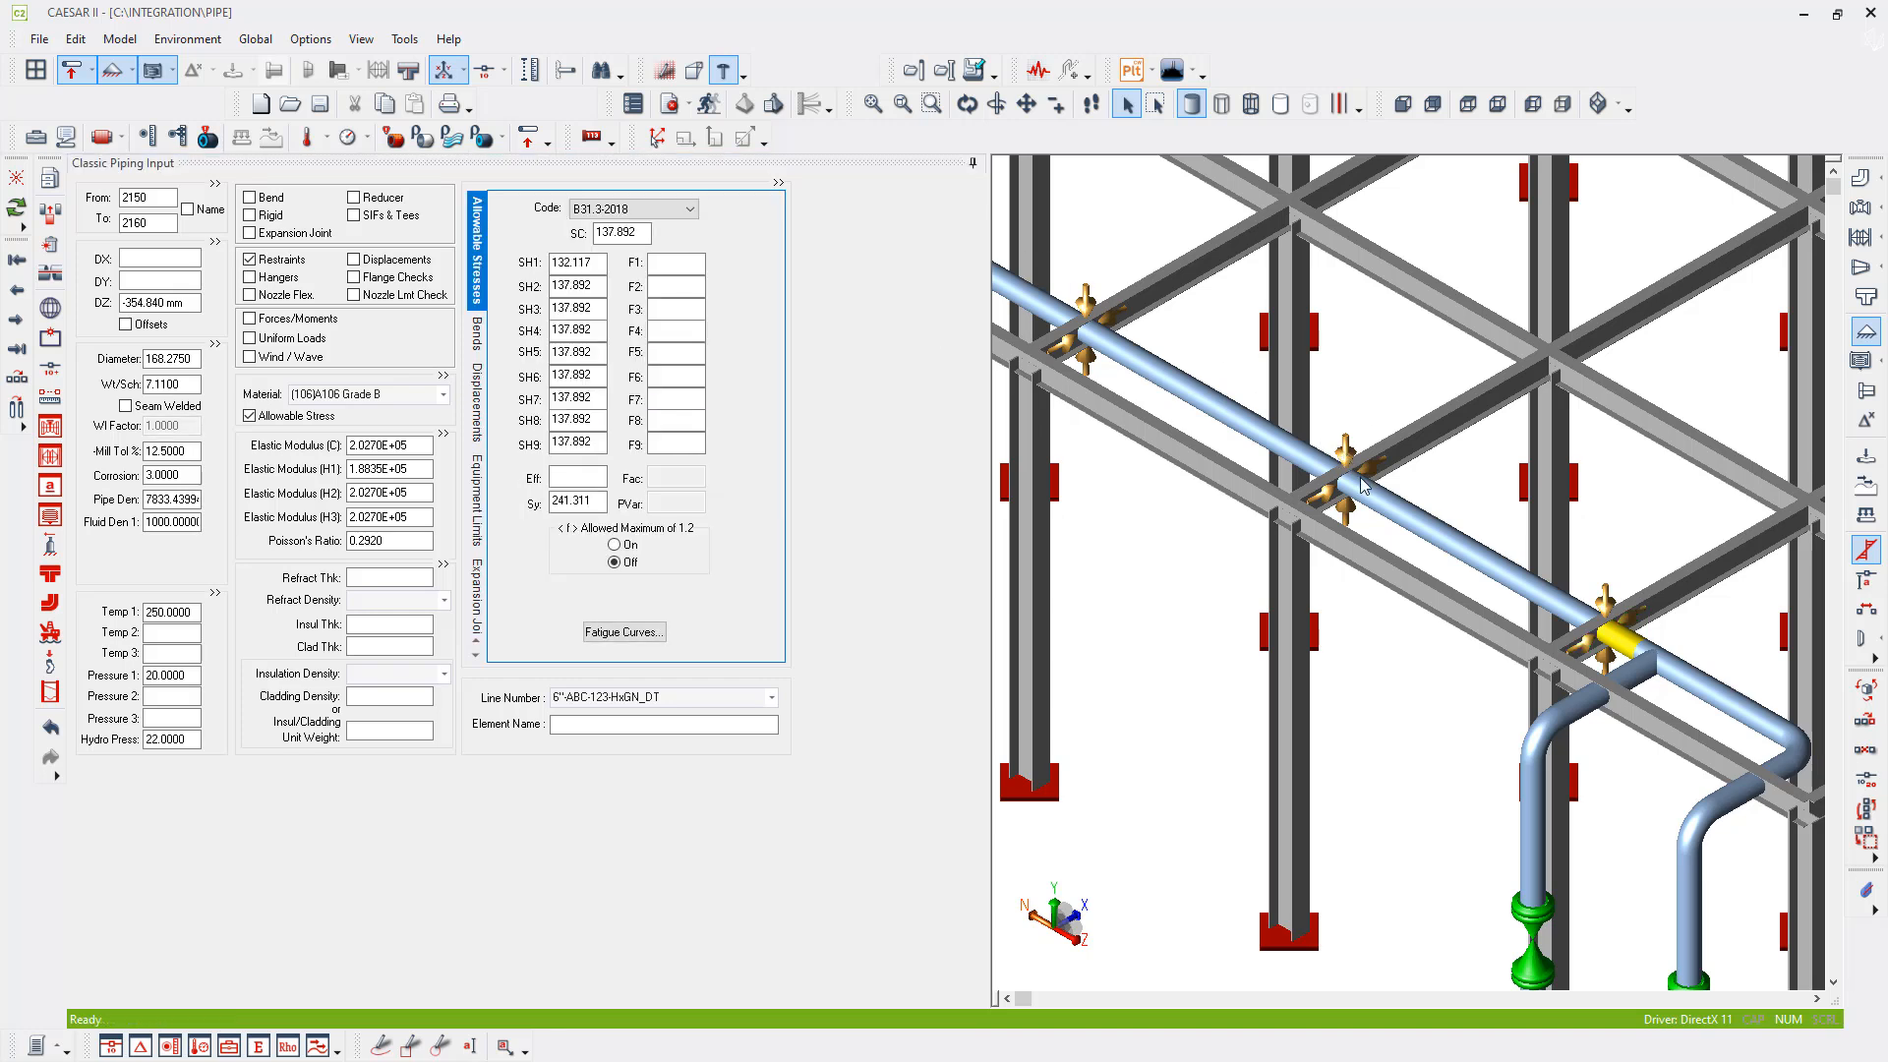
left_click(250, 261)
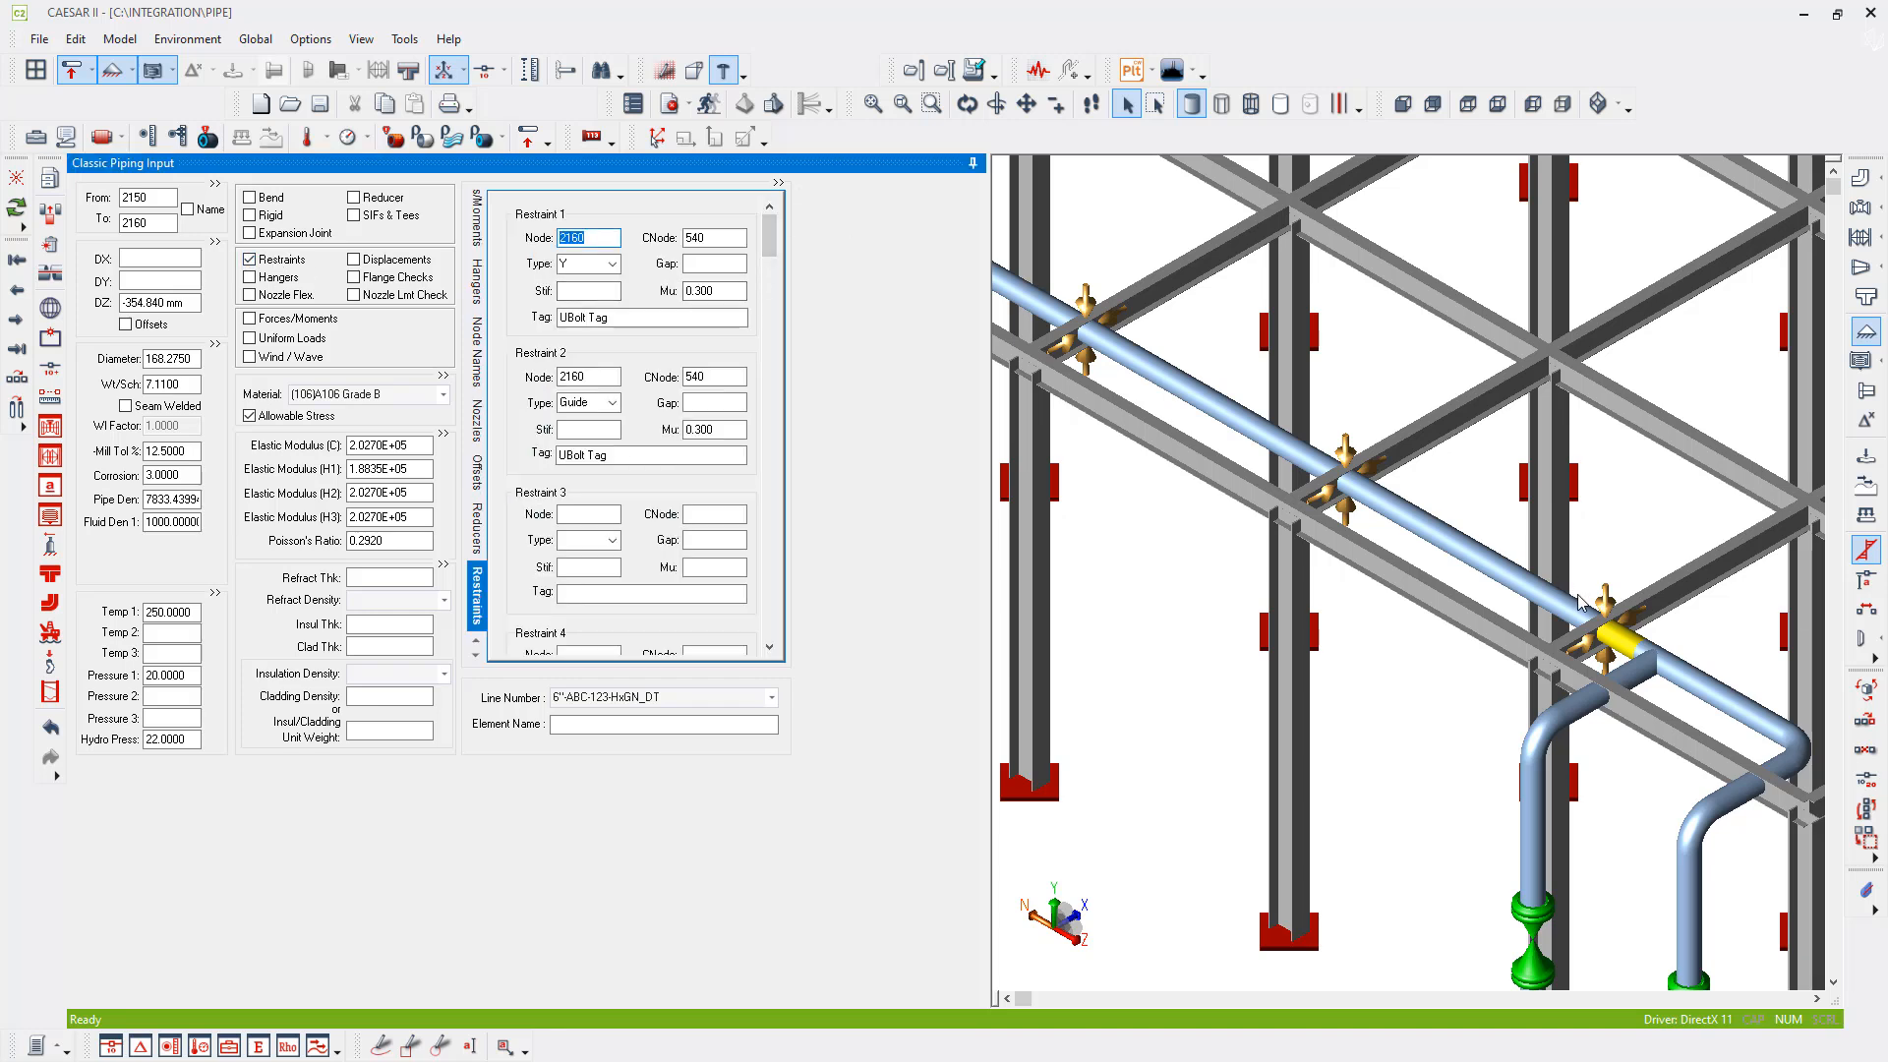
left_click(1606, 610)
left_click_drag(717, 238, 462, 237)
key("Tab")
key("Tab")
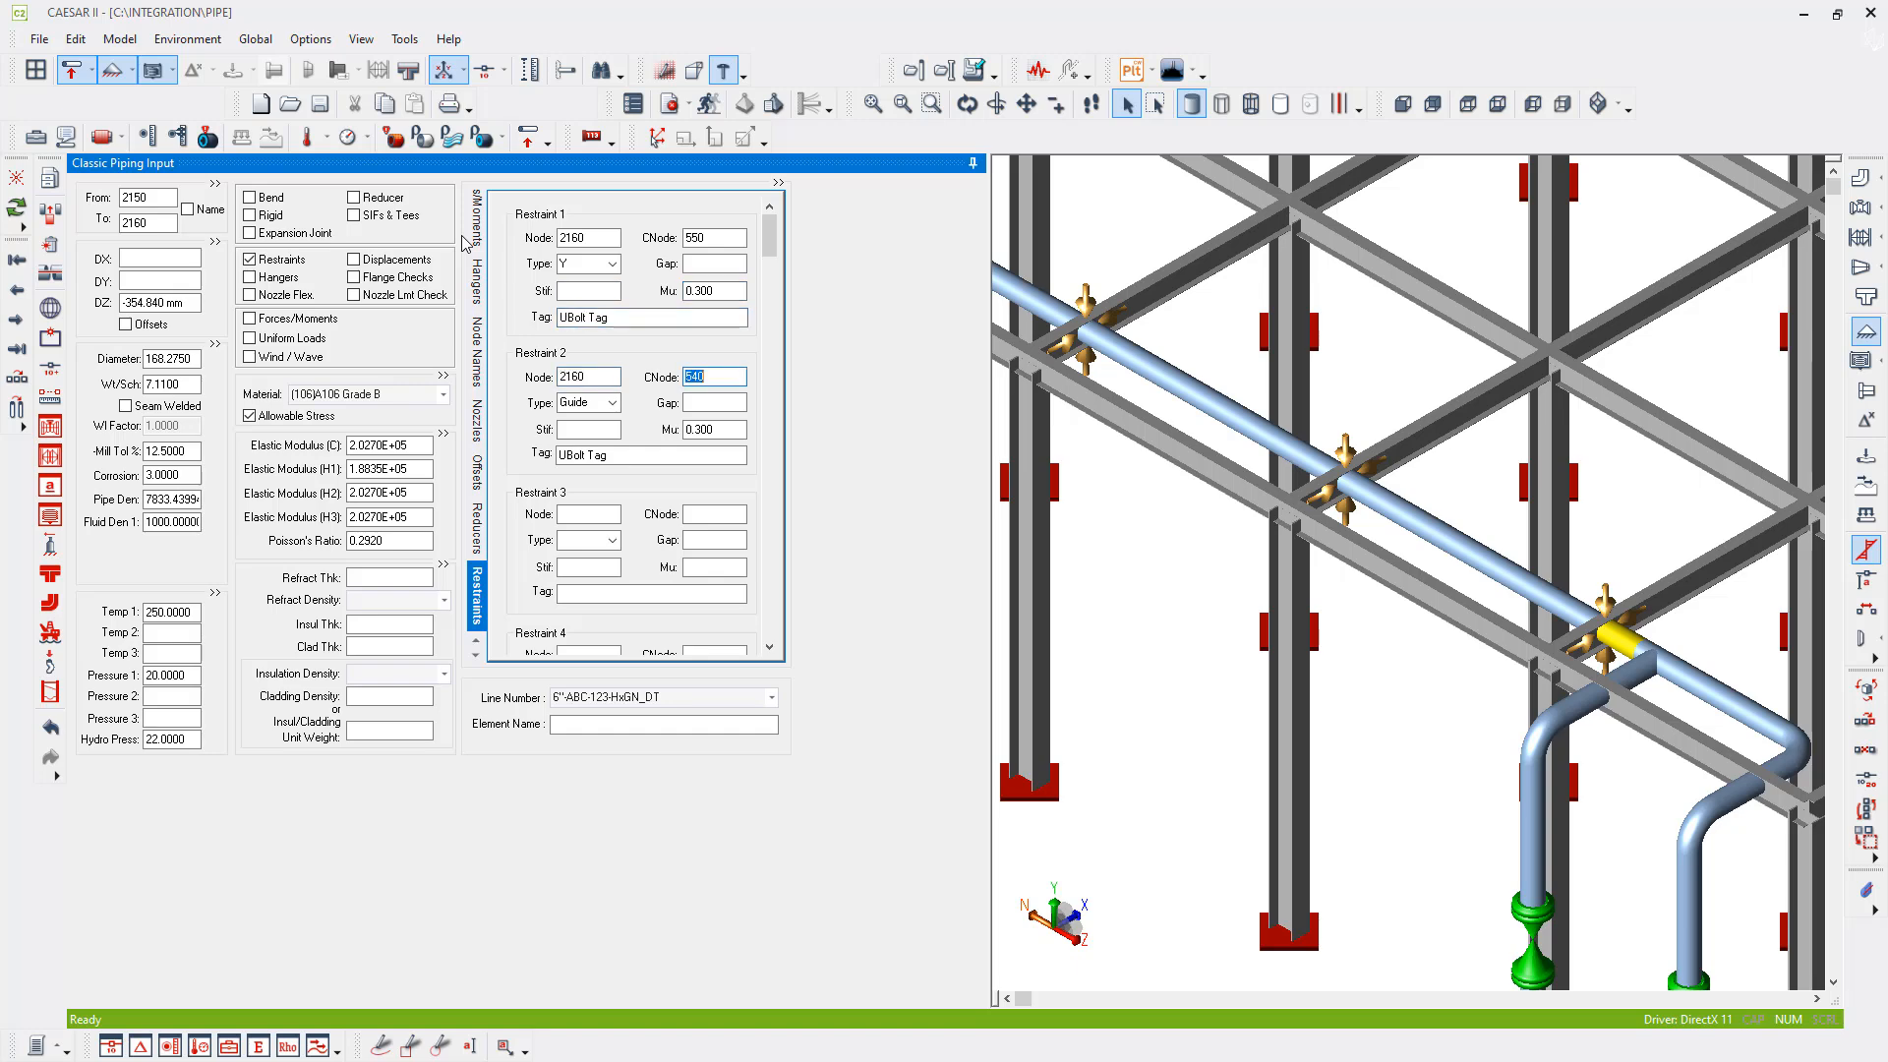
type("550")
key("Tab")
- Identify the frame beam node at pipe node 2160 and set the CNode of its Y and Guide restraints to 540
left_click(1563, 646)
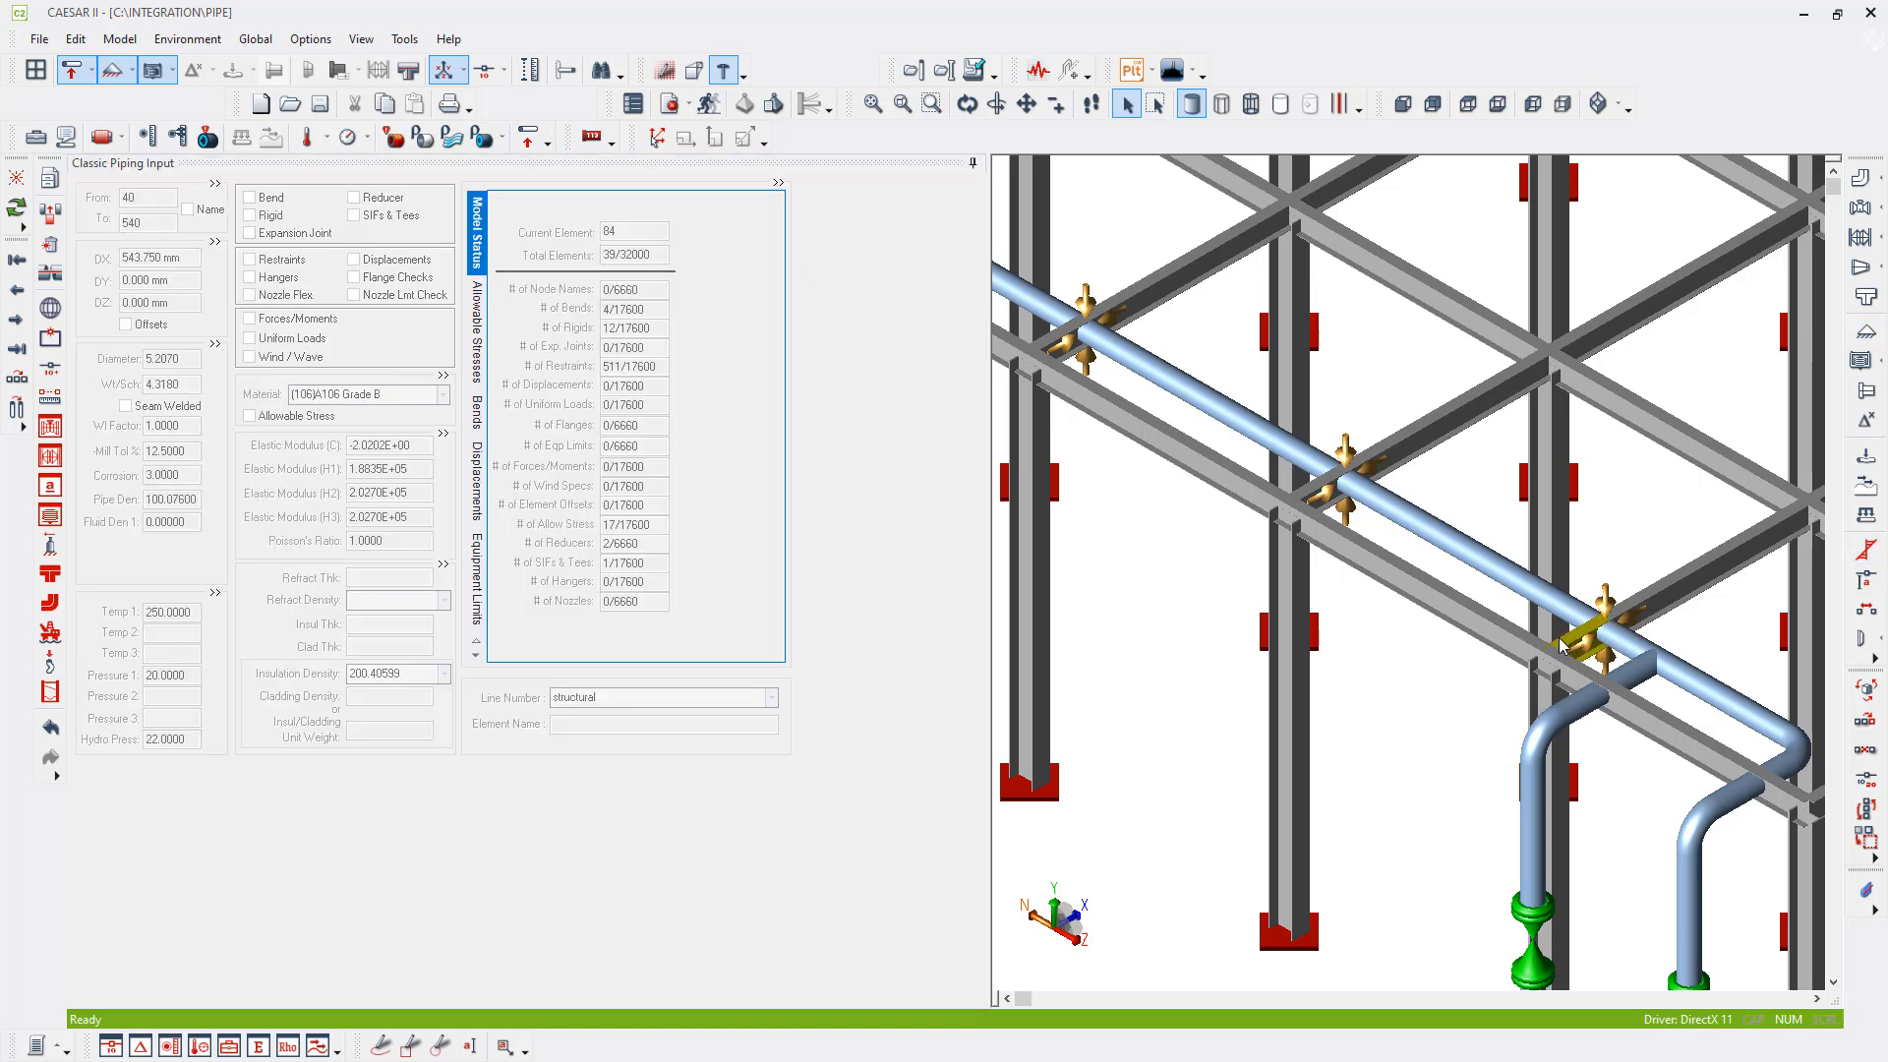
left_click(1607, 614)
middle_click_drag(1095, 376, 1309, 520)
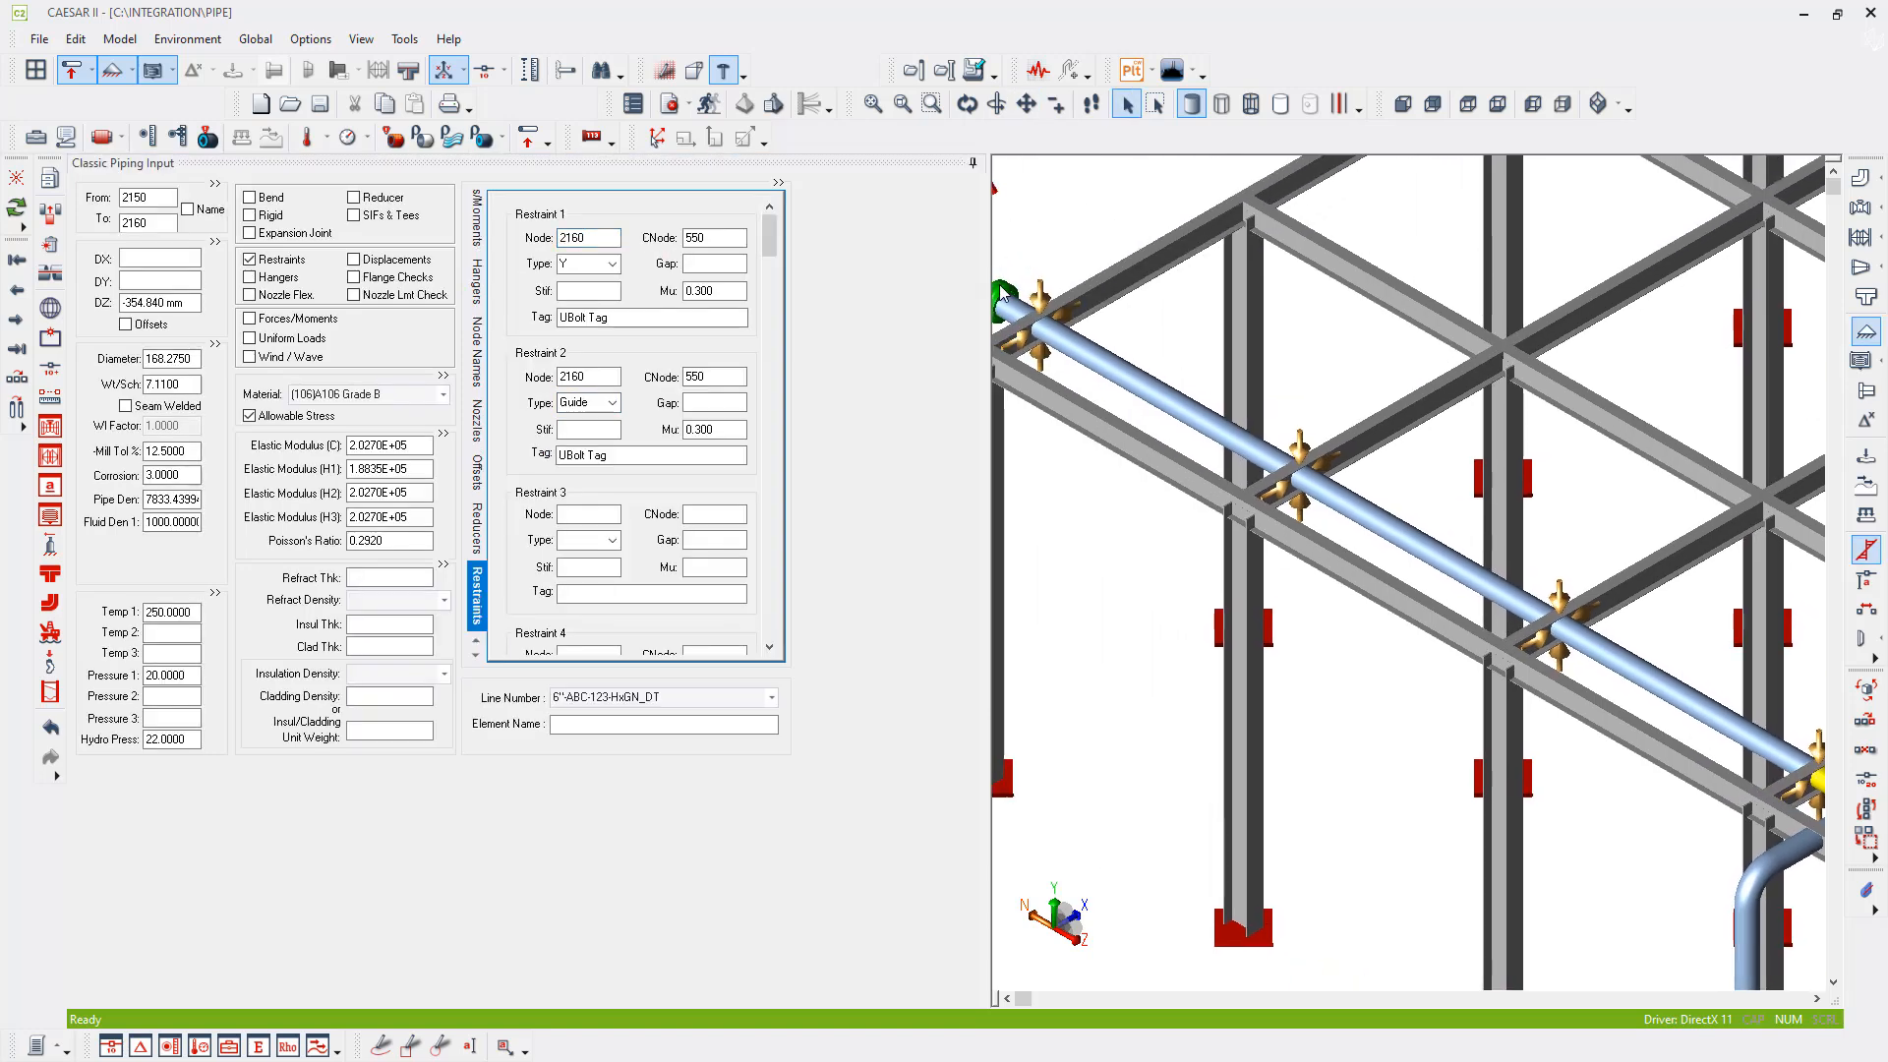
left_click(1018, 344)
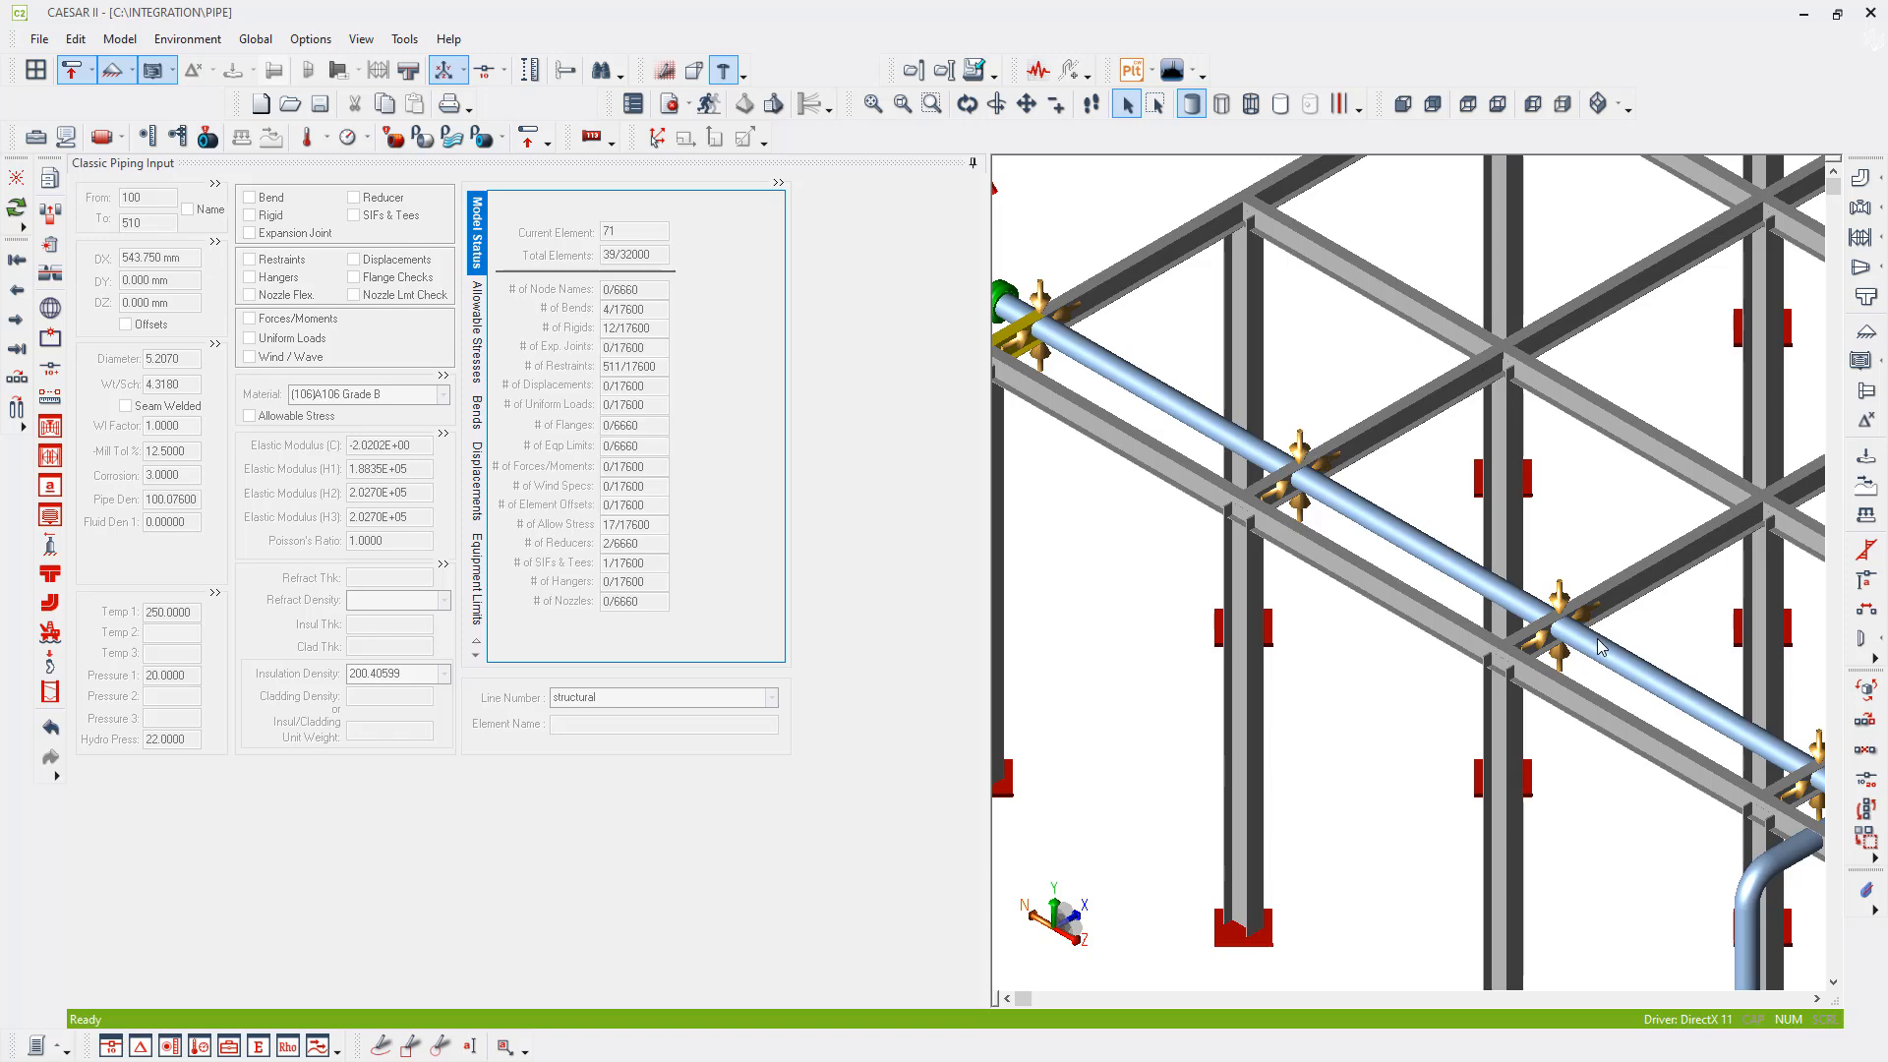
middle_click_drag(1621, 719, 1513, 606)
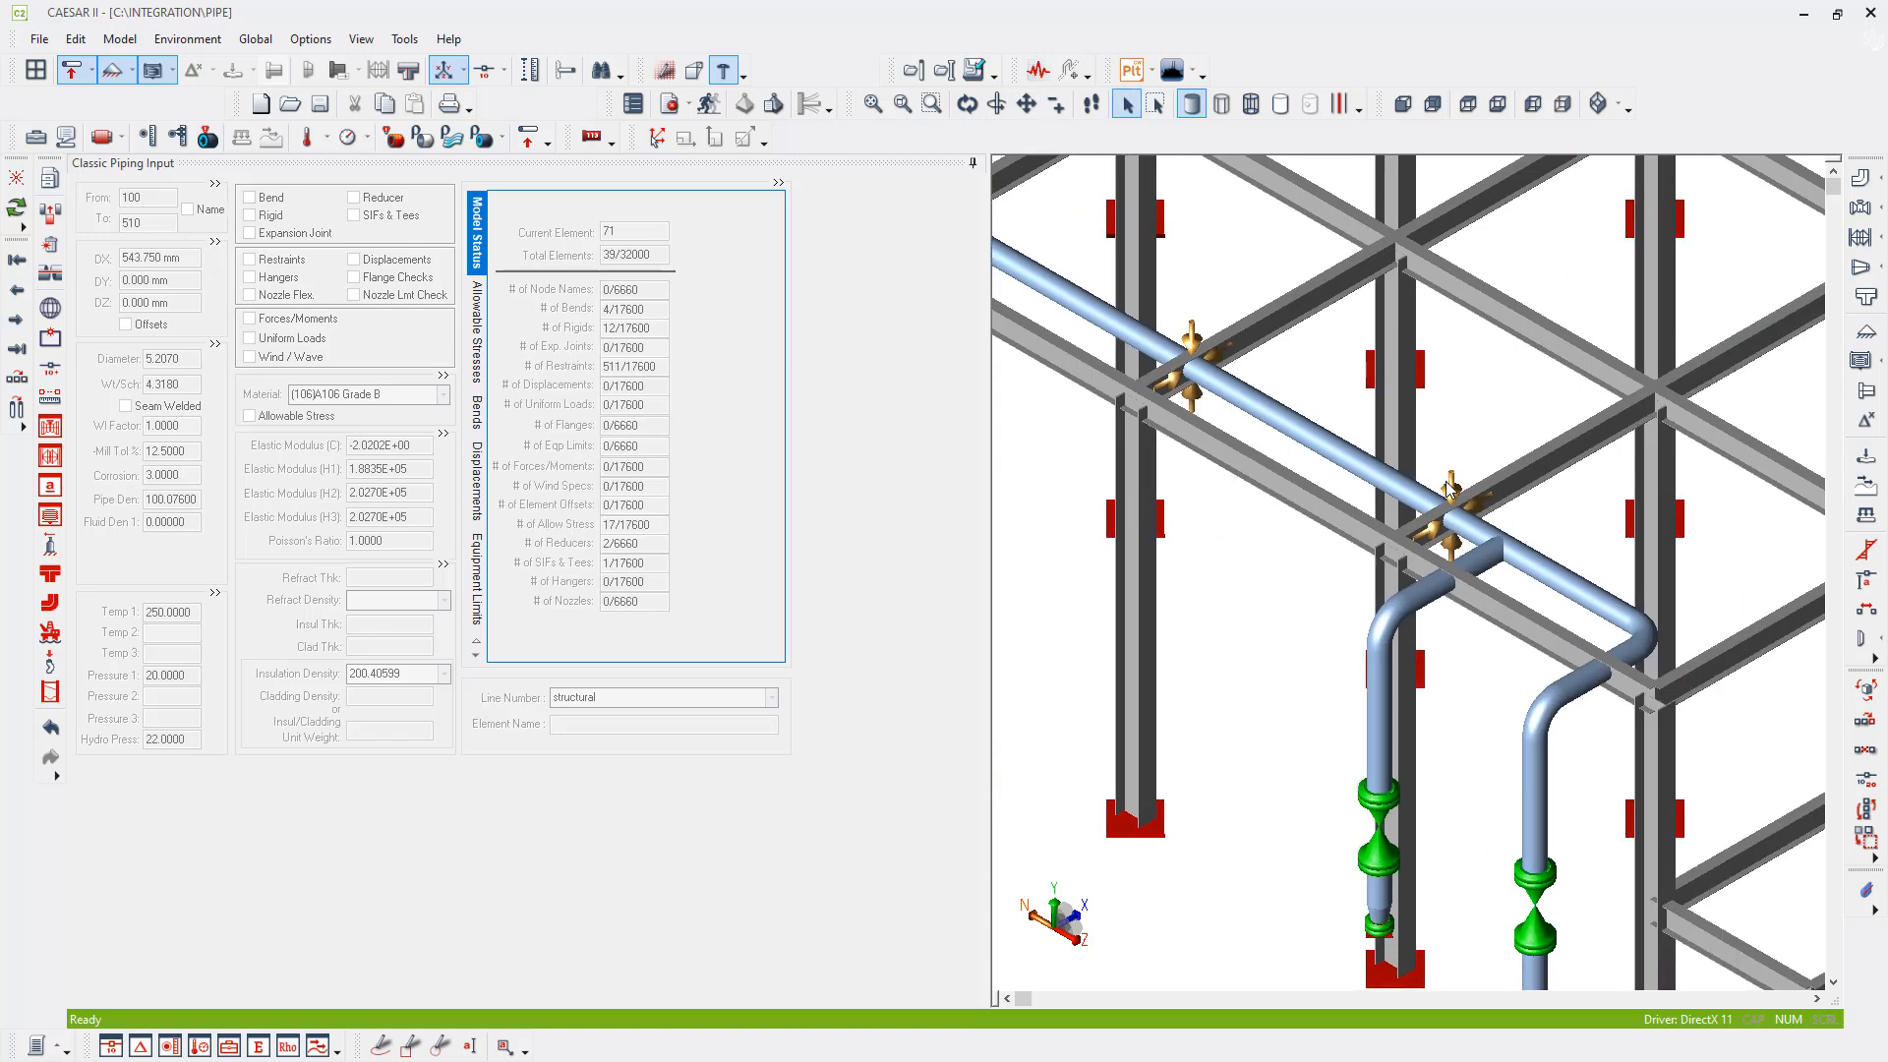
left_click(1451, 487)
left_click_drag(720, 239, 624, 240)
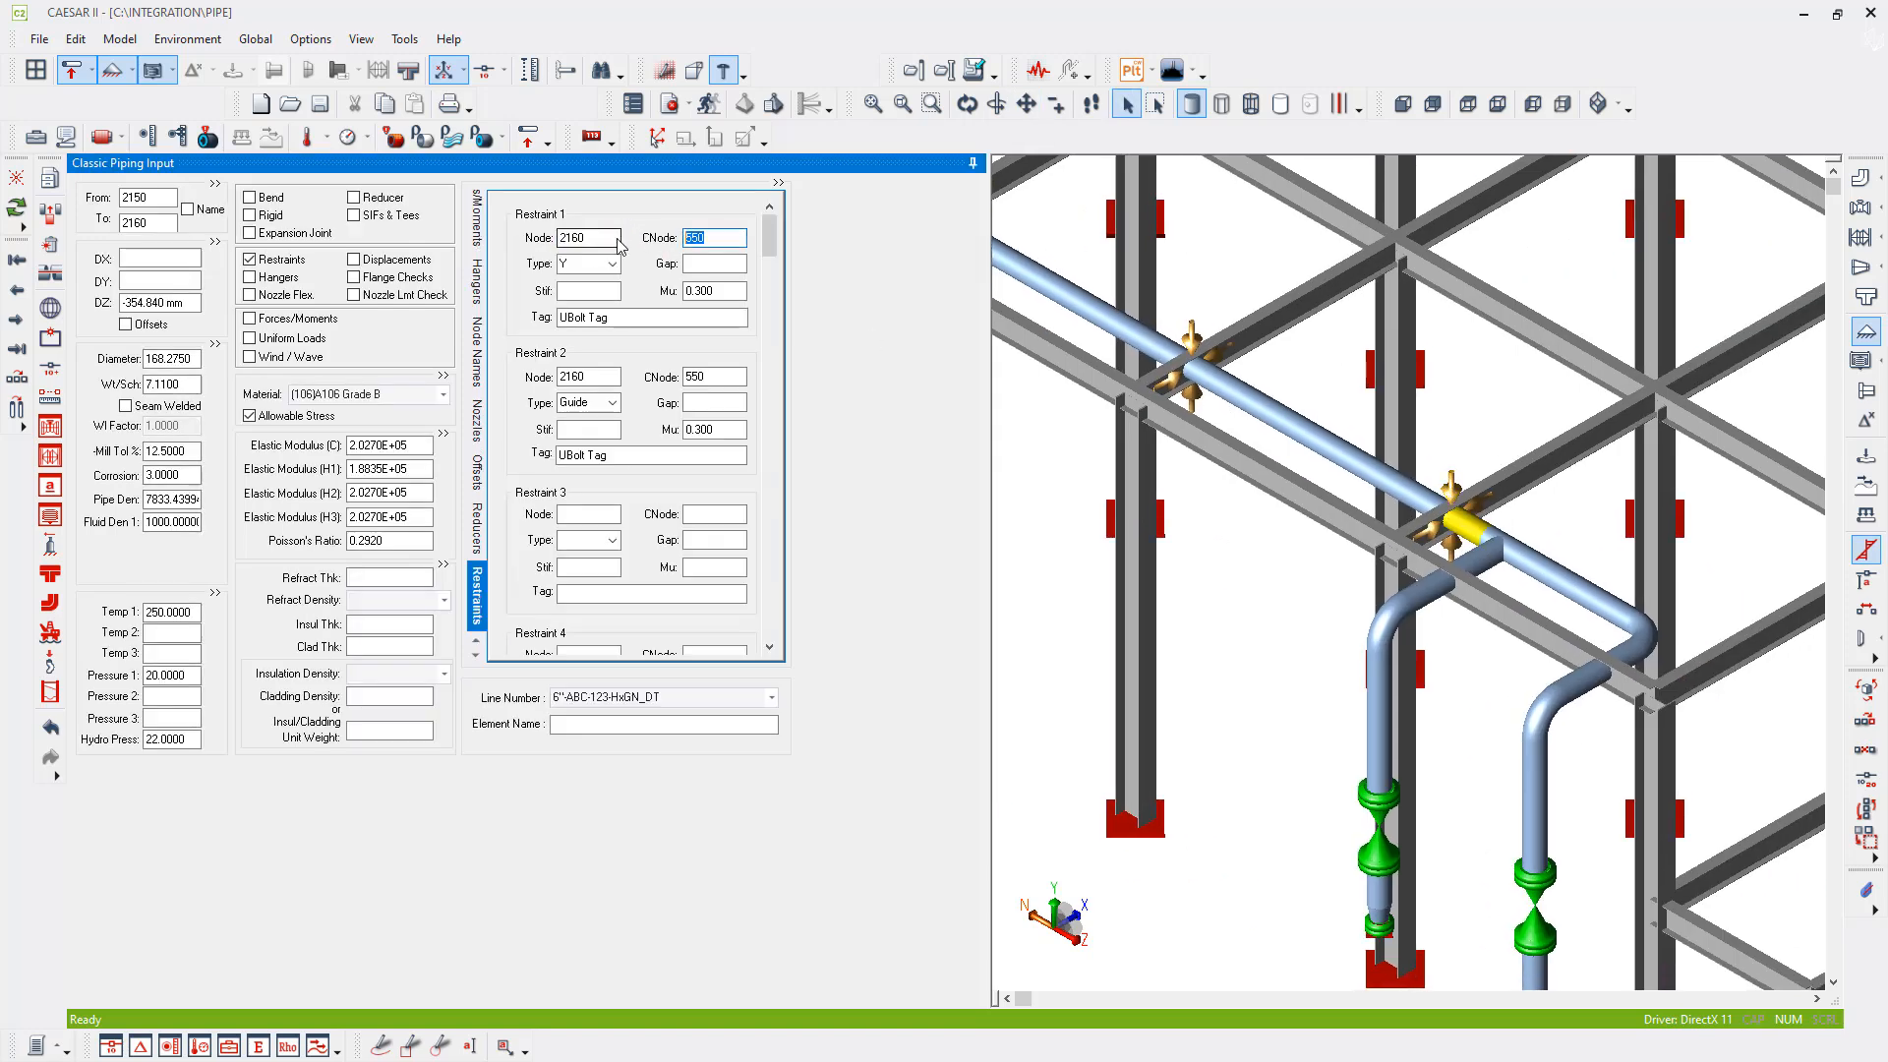
key("Tab")
key("Tab")
key("Tab")
key("Tab")
key("Tab")
key("Tab")
key("Tab")
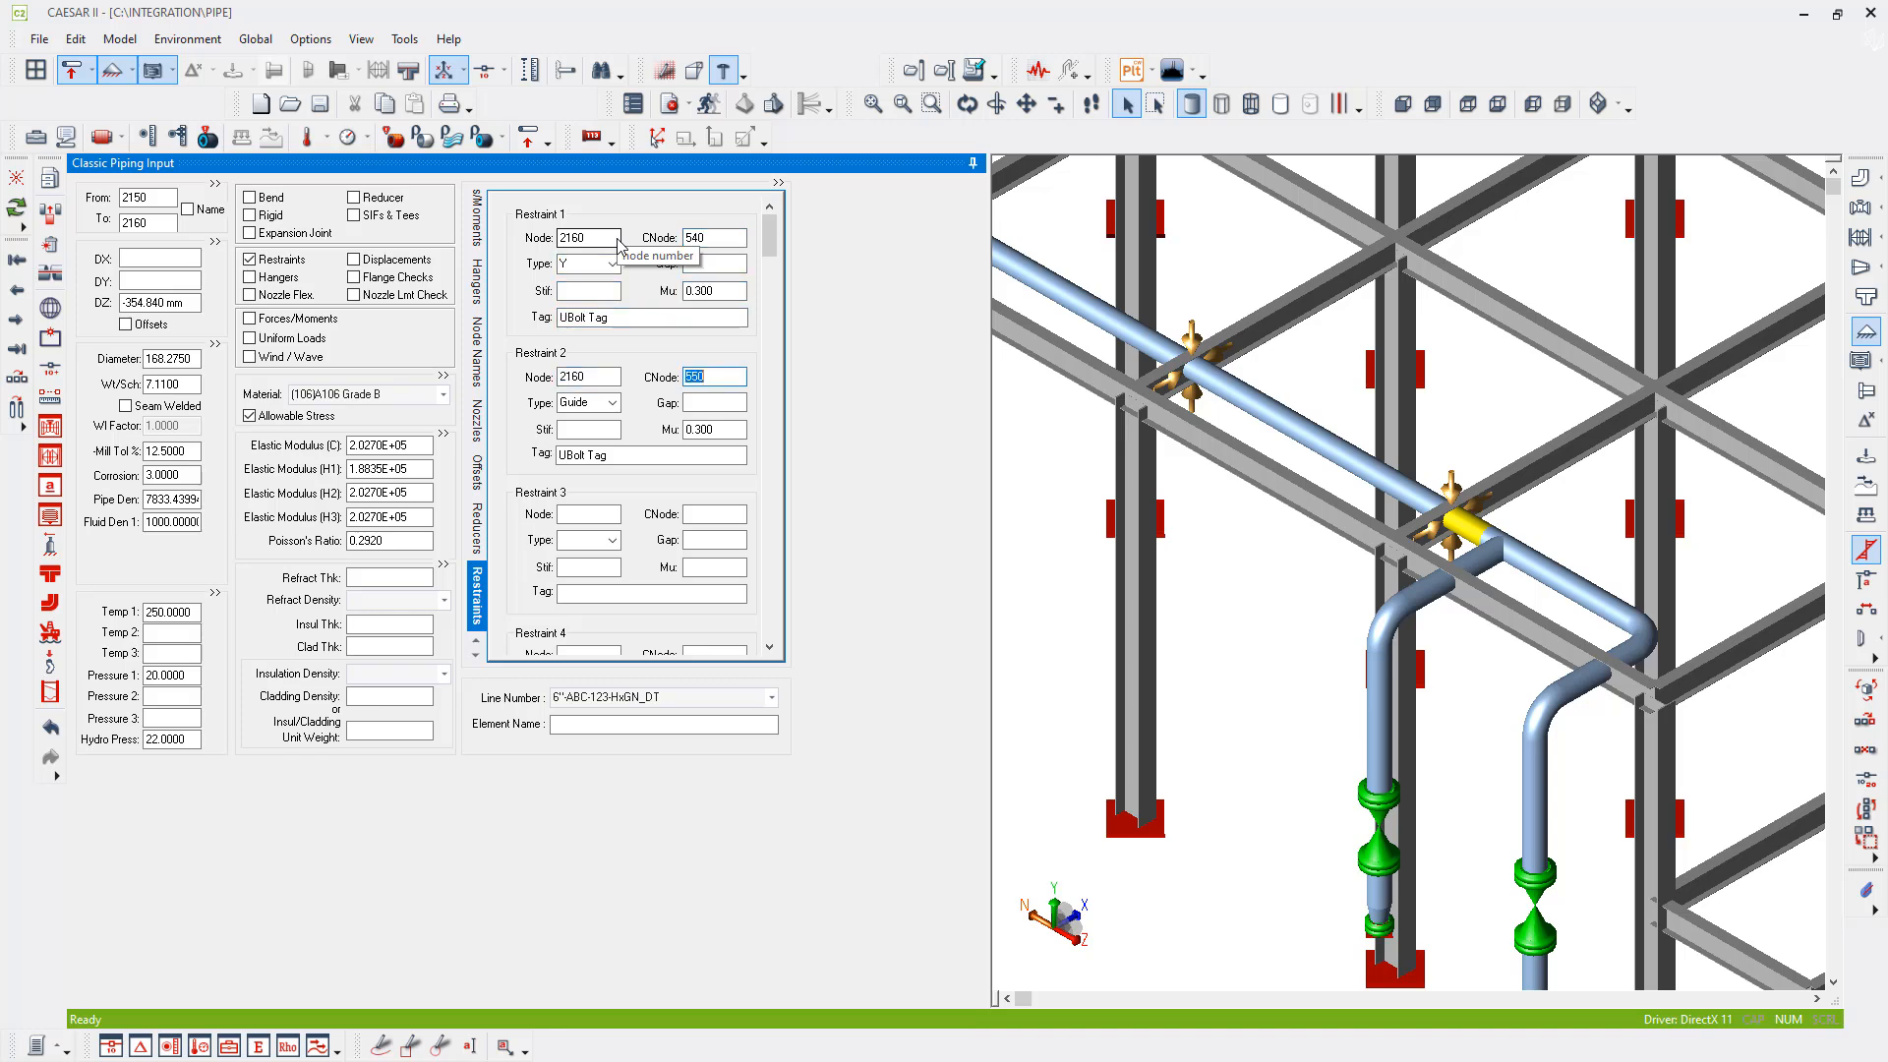
type("540")
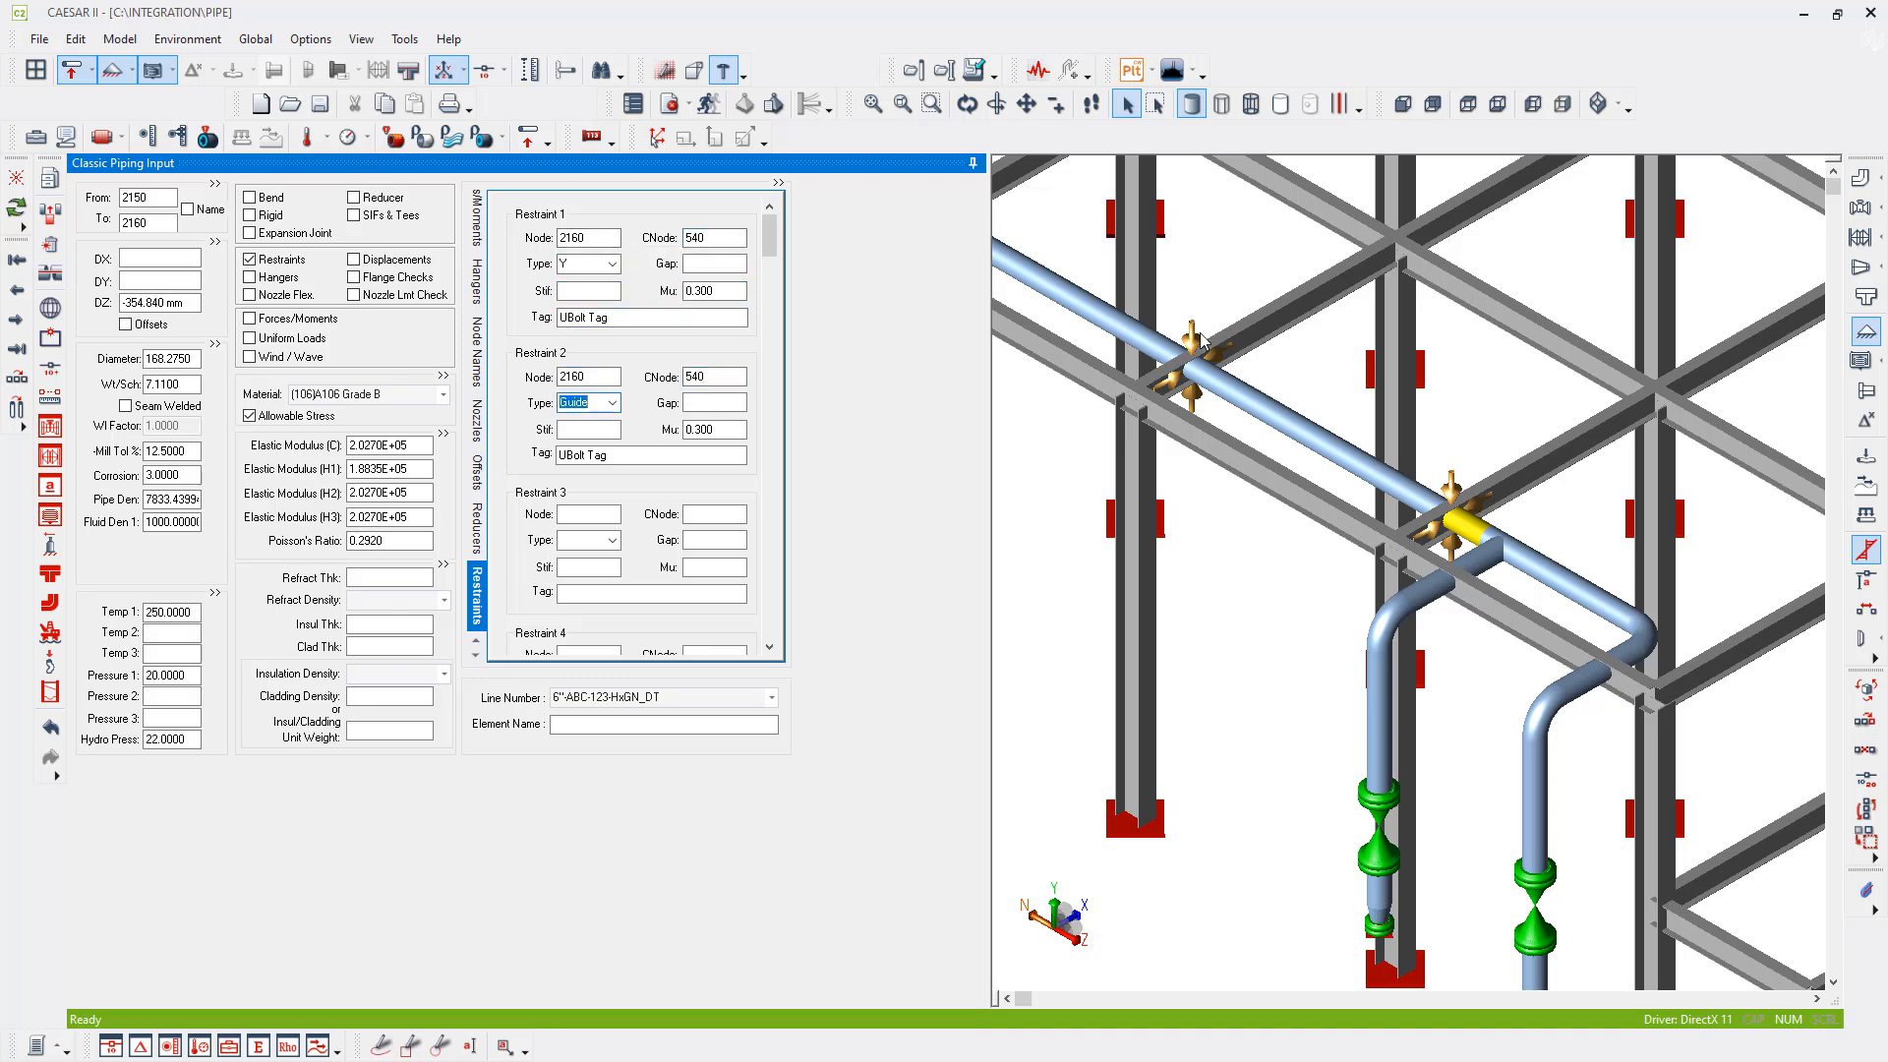
key("Tab")
- Change the CNode of the Y and Guide restraints at pipe node 2160 to 530
left_click(1197, 339)
left_click(255, 260)
left_click(730, 236)
type("530")
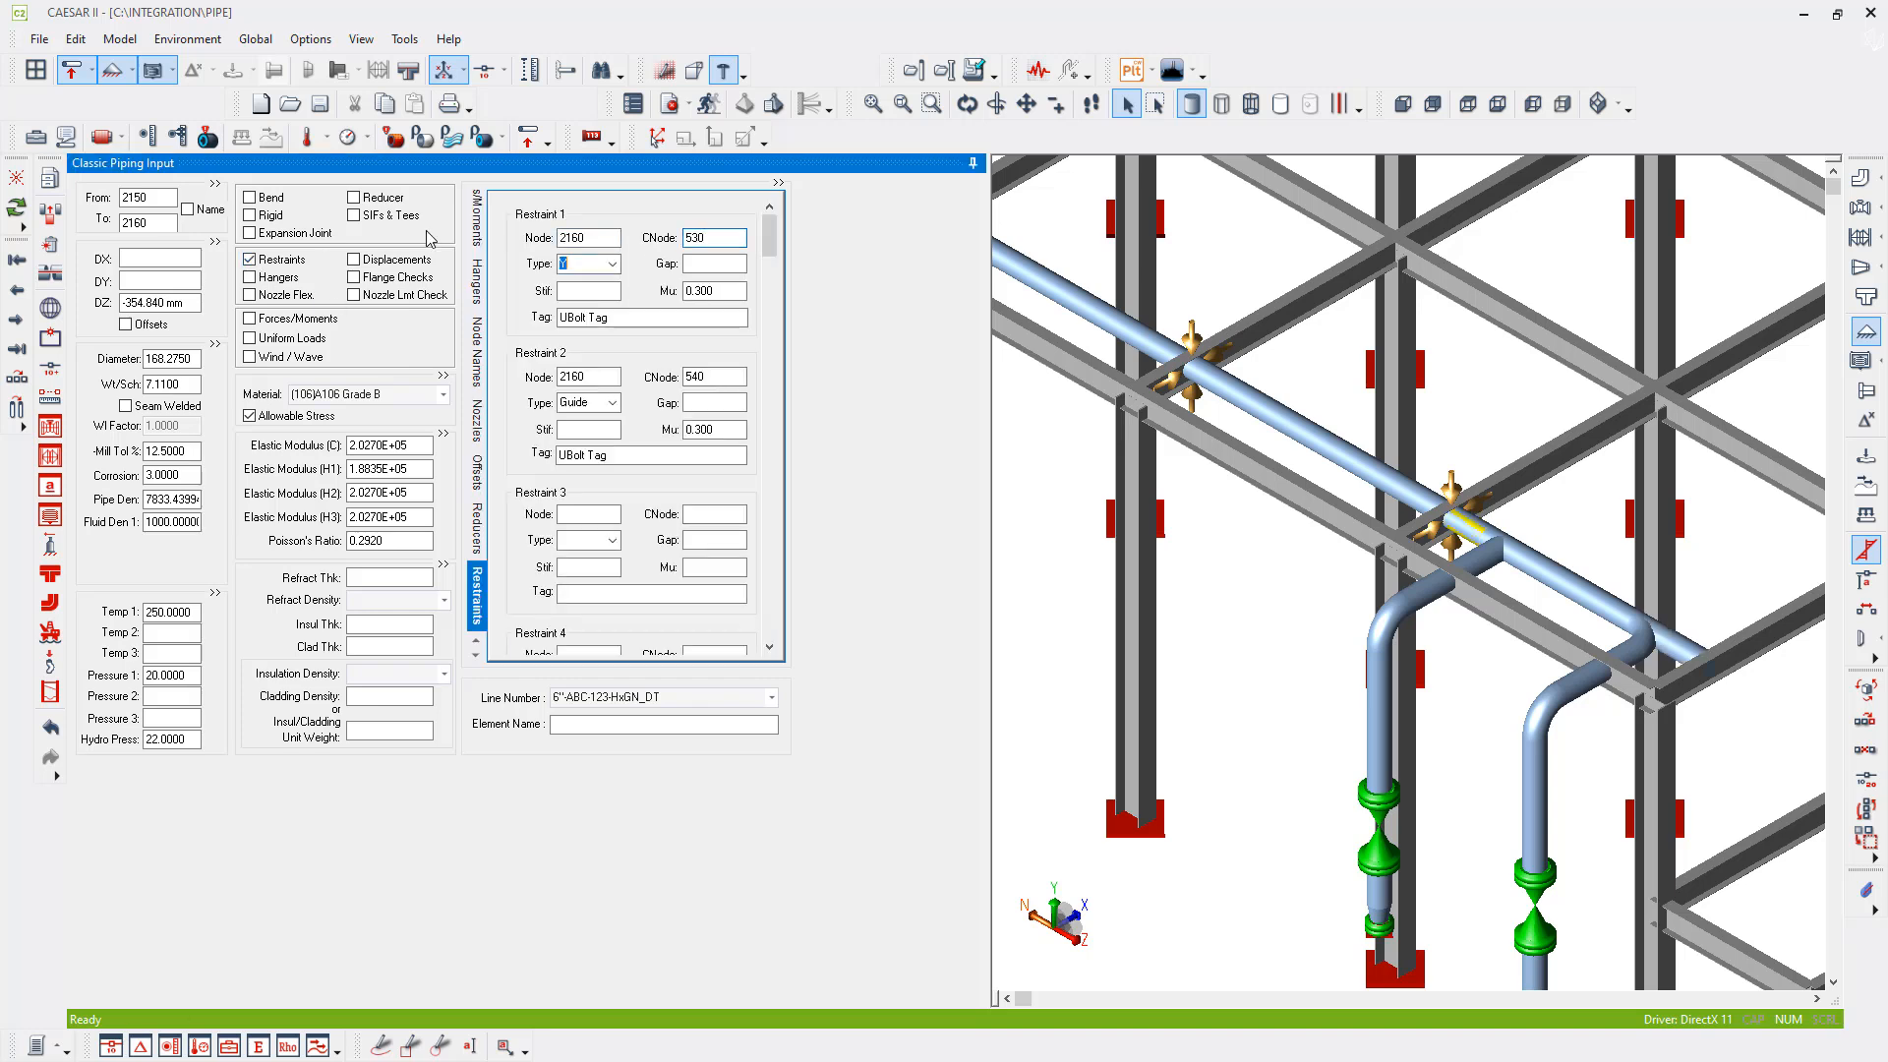
key("Tab")
key("Tab")
key("Tab")
key("Tab")
key("Tab")
key("Tab")
key("Tab")
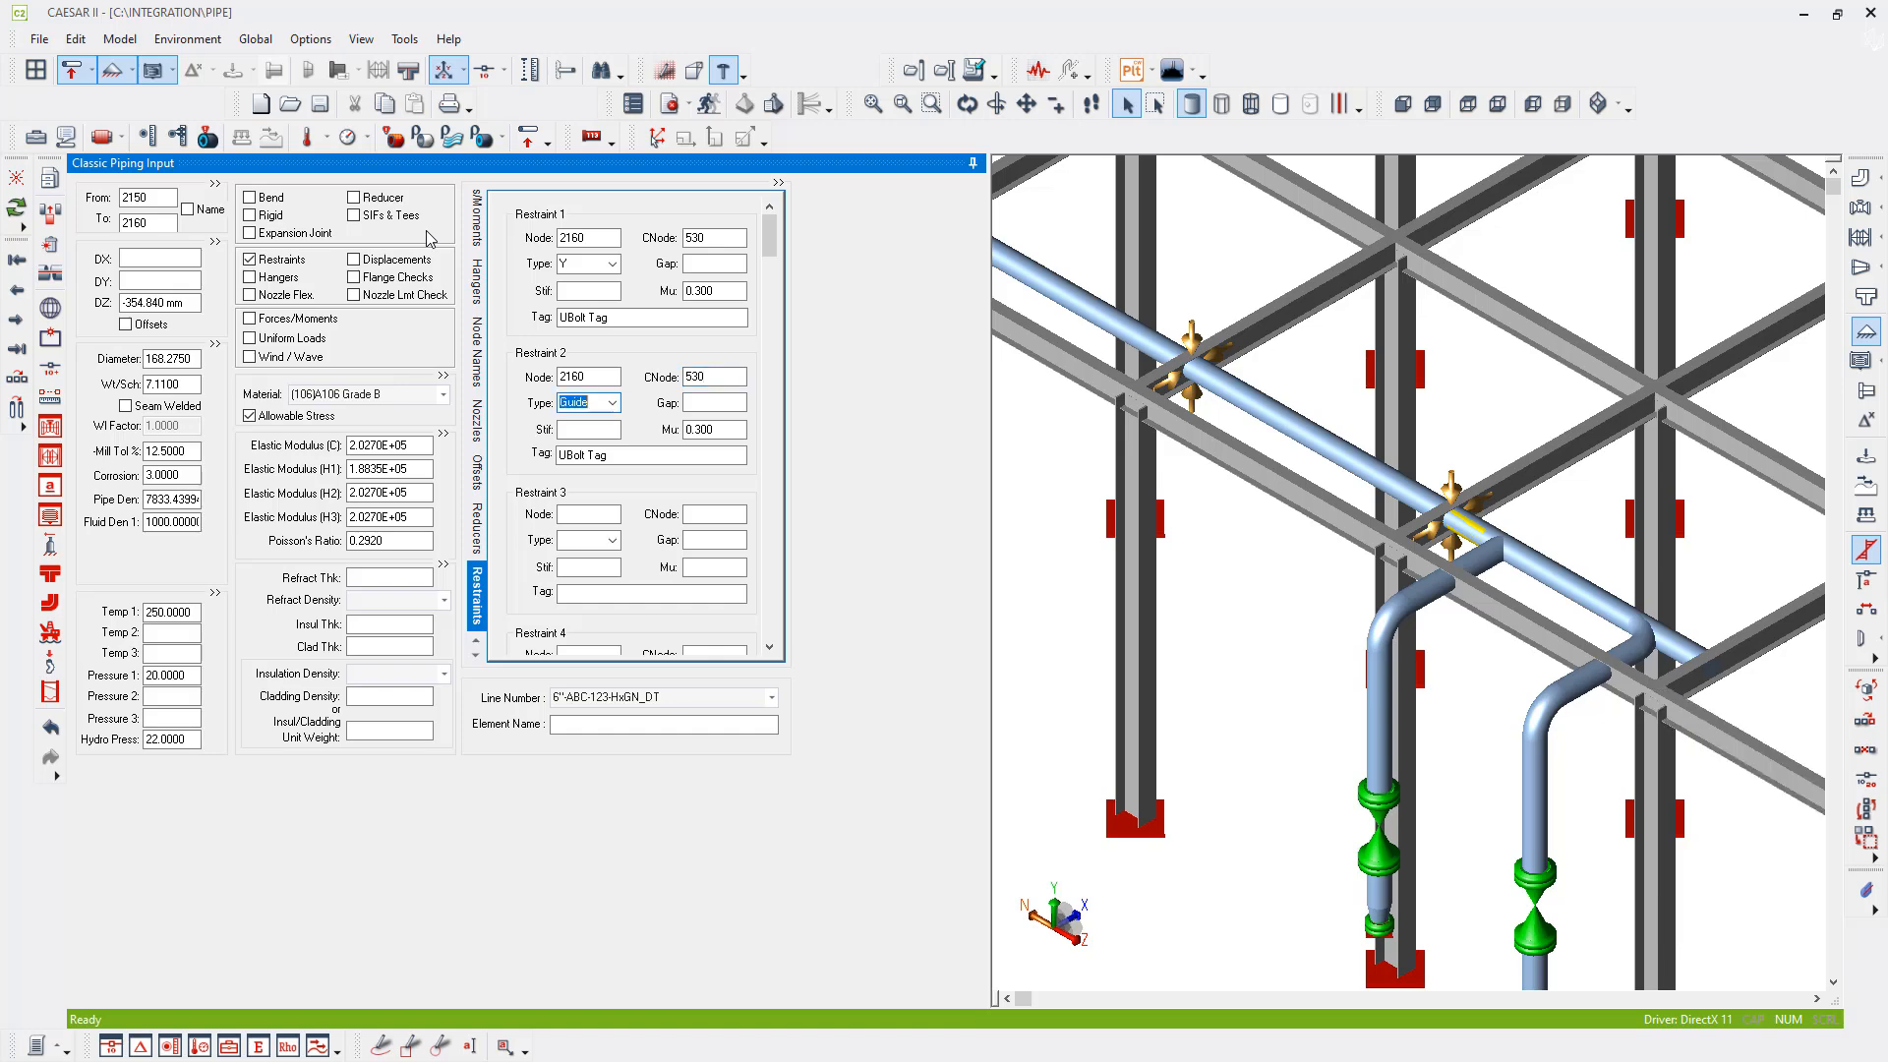
- Check the CNodes assigned to the restraints at pipe nodes 2180 and 2170
middle_click_drag(1298, 559, 1355, 659)
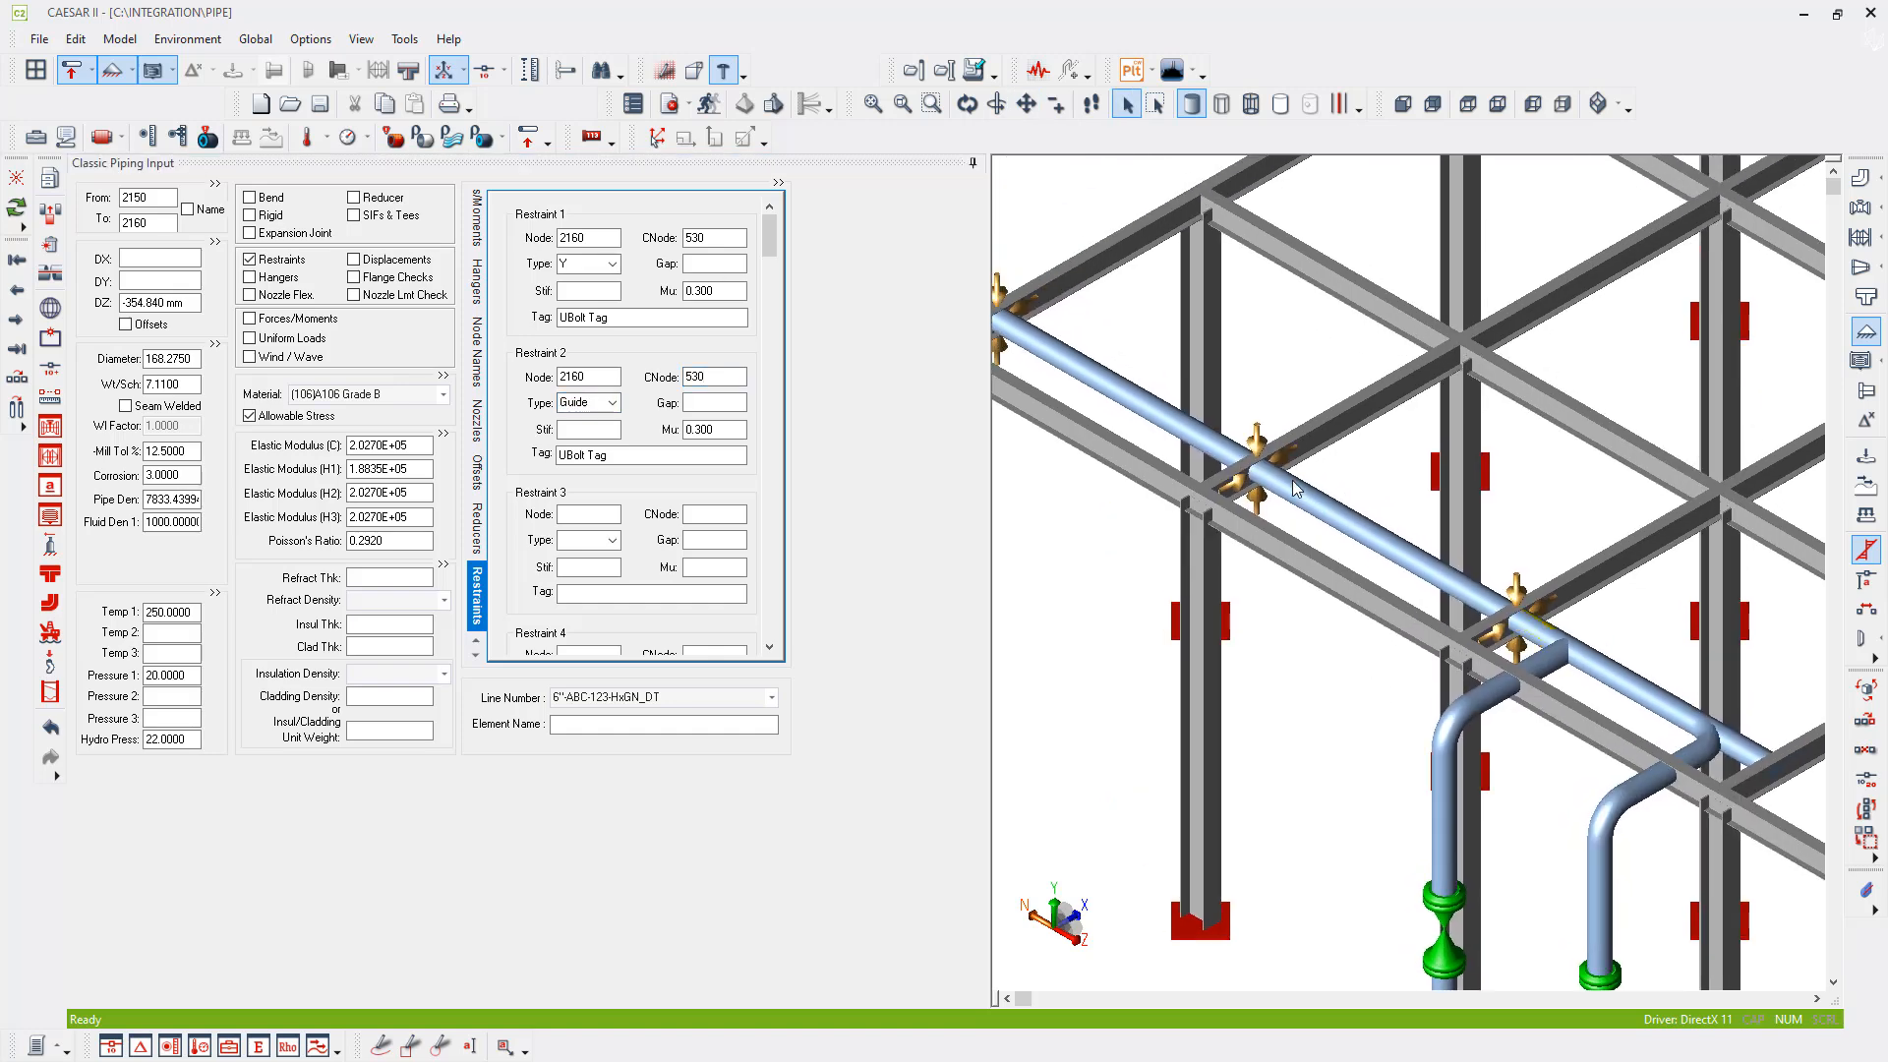
left_click(1258, 448)
middle_click_drag(1279, 409, 1423, 474)
middle_click_drag(1532, 517, 1317, 382)
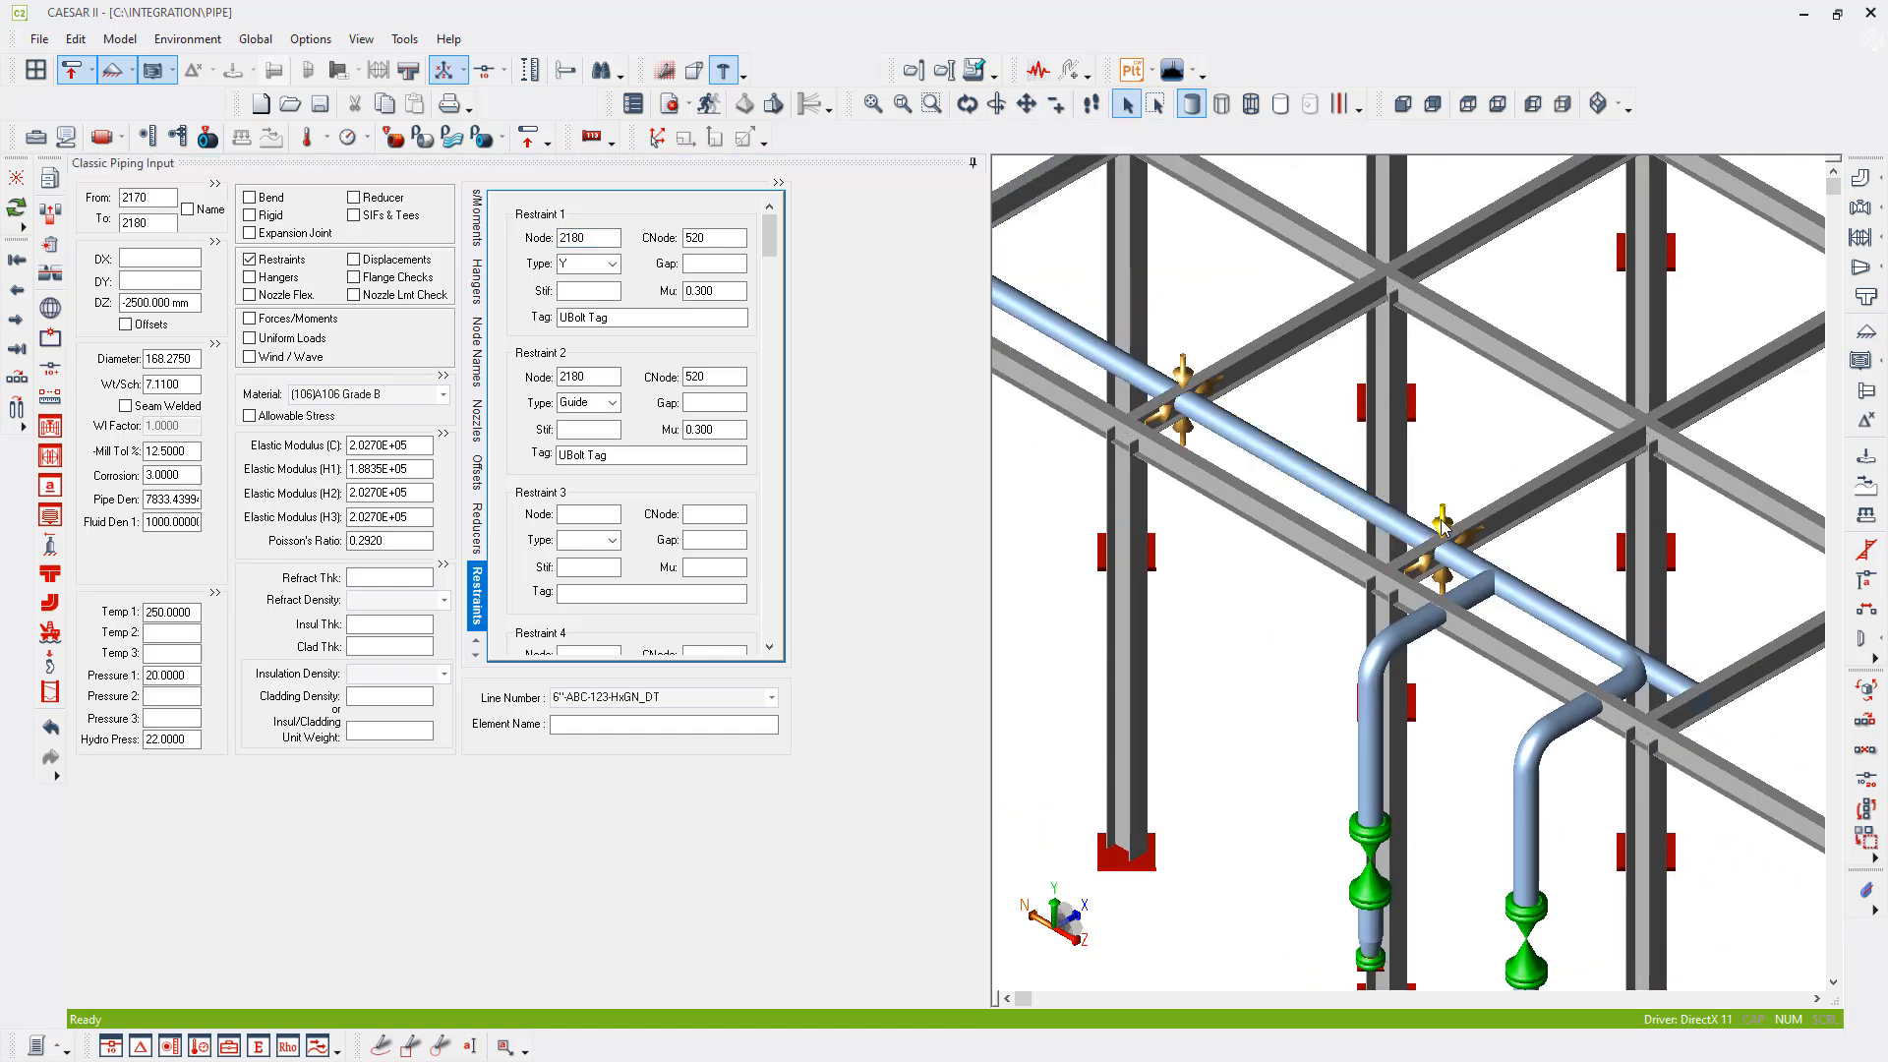
left_click(1466, 536)
middle_click_drag(1514, 553, 1308, 406)
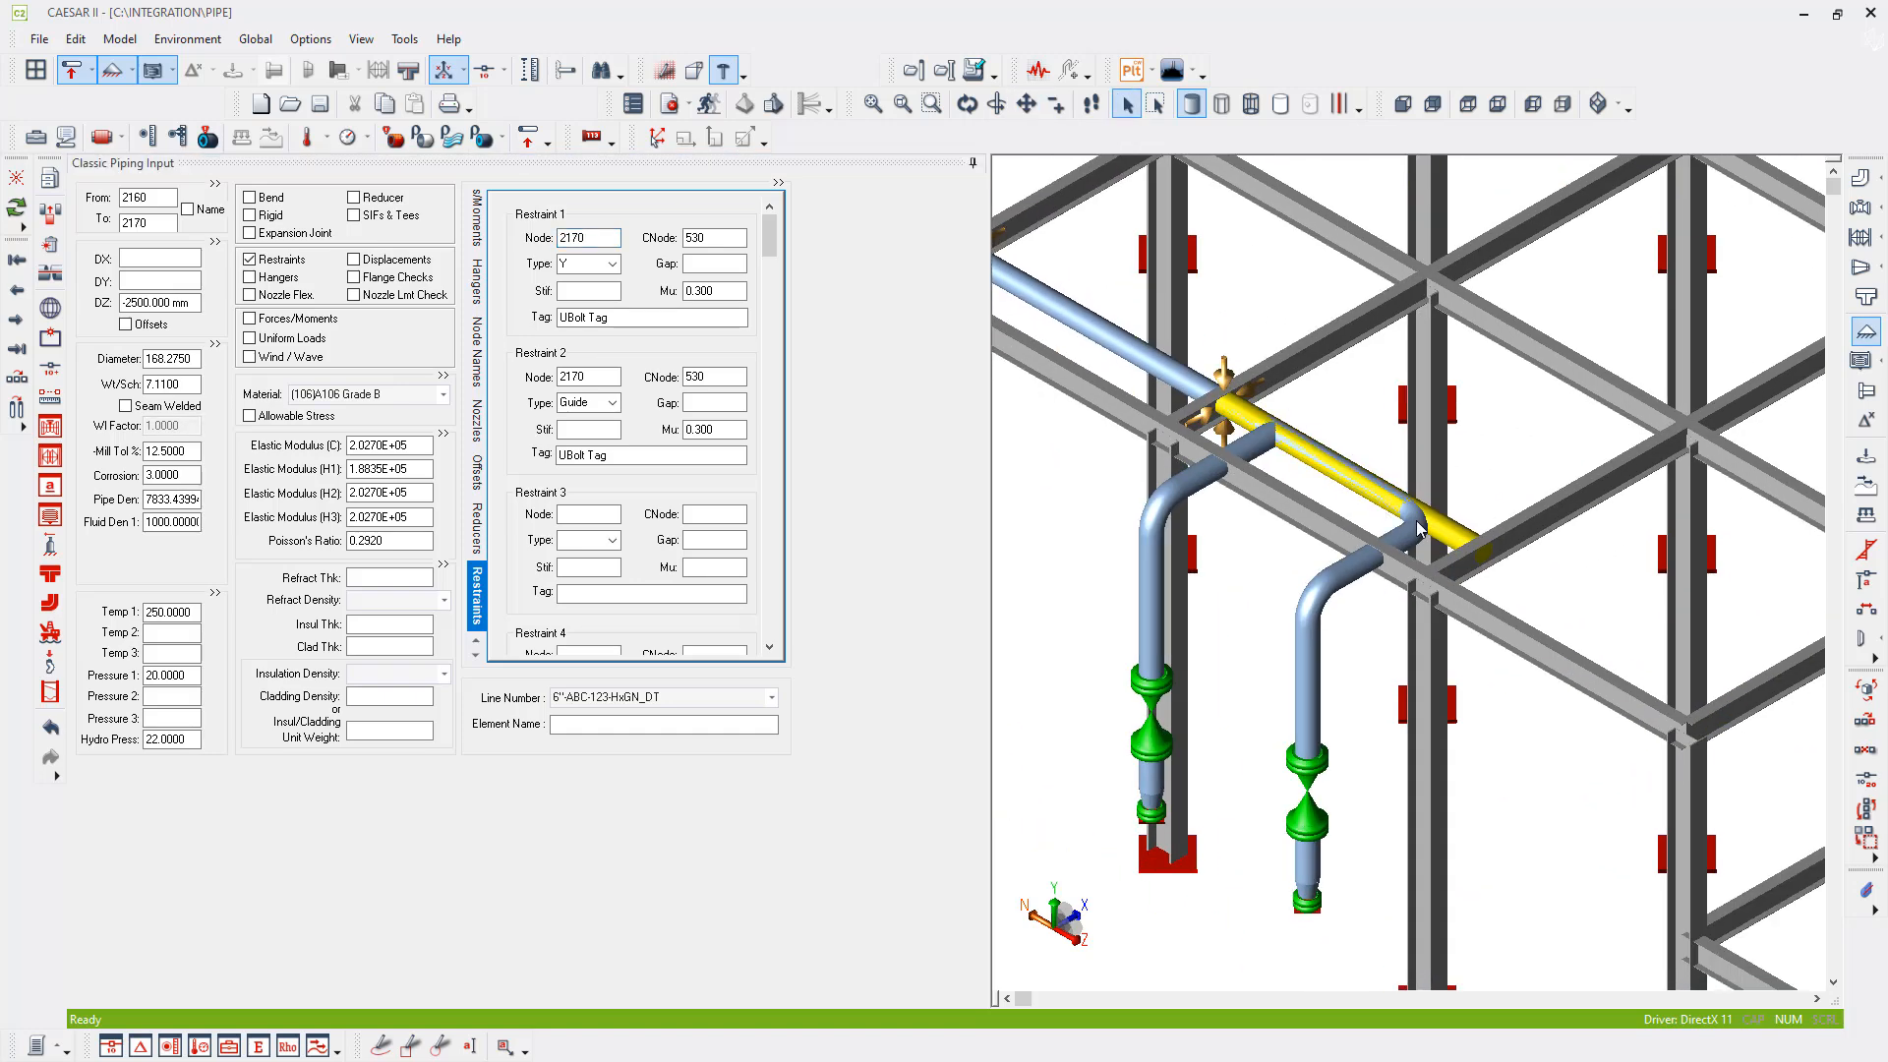
left_click(14, 321)
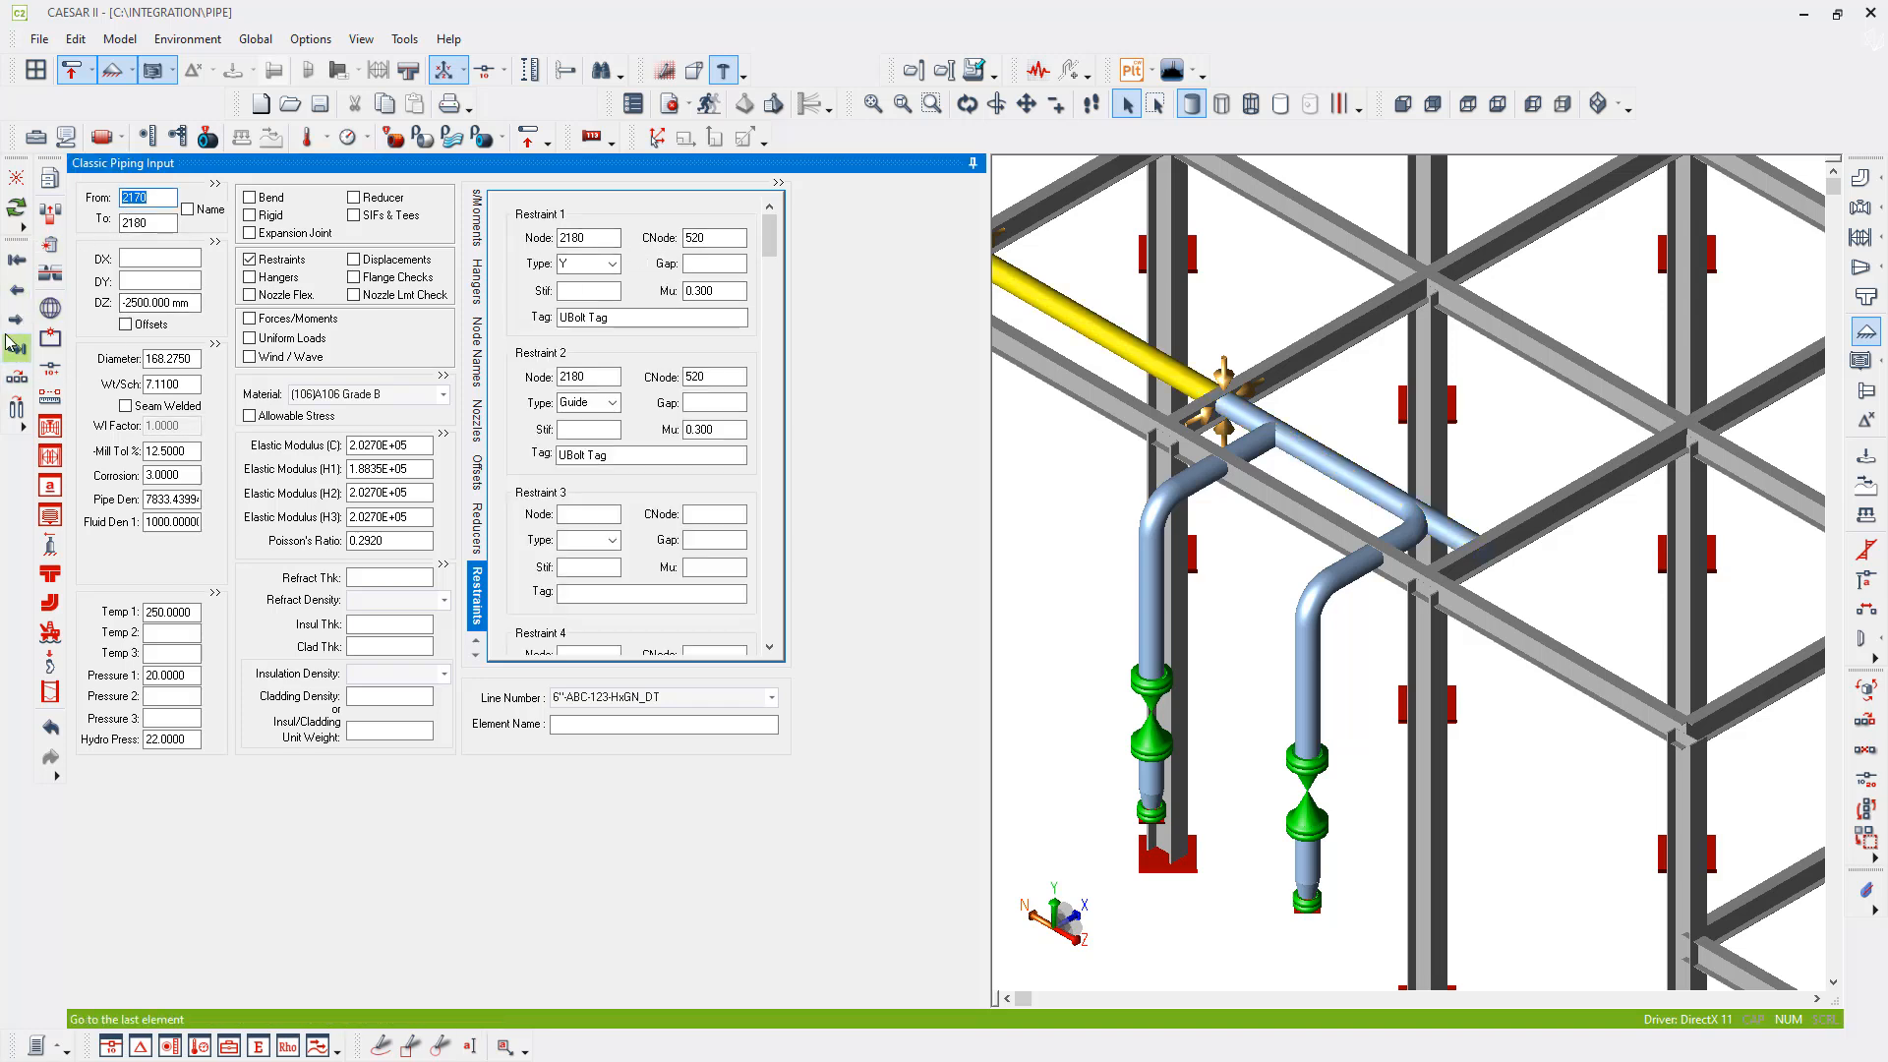
- Return to element 2150-2160 and restore CNode 540 on the Y and Guide restraints at node 2160
left_click(15, 291)
left_click(15, 291)
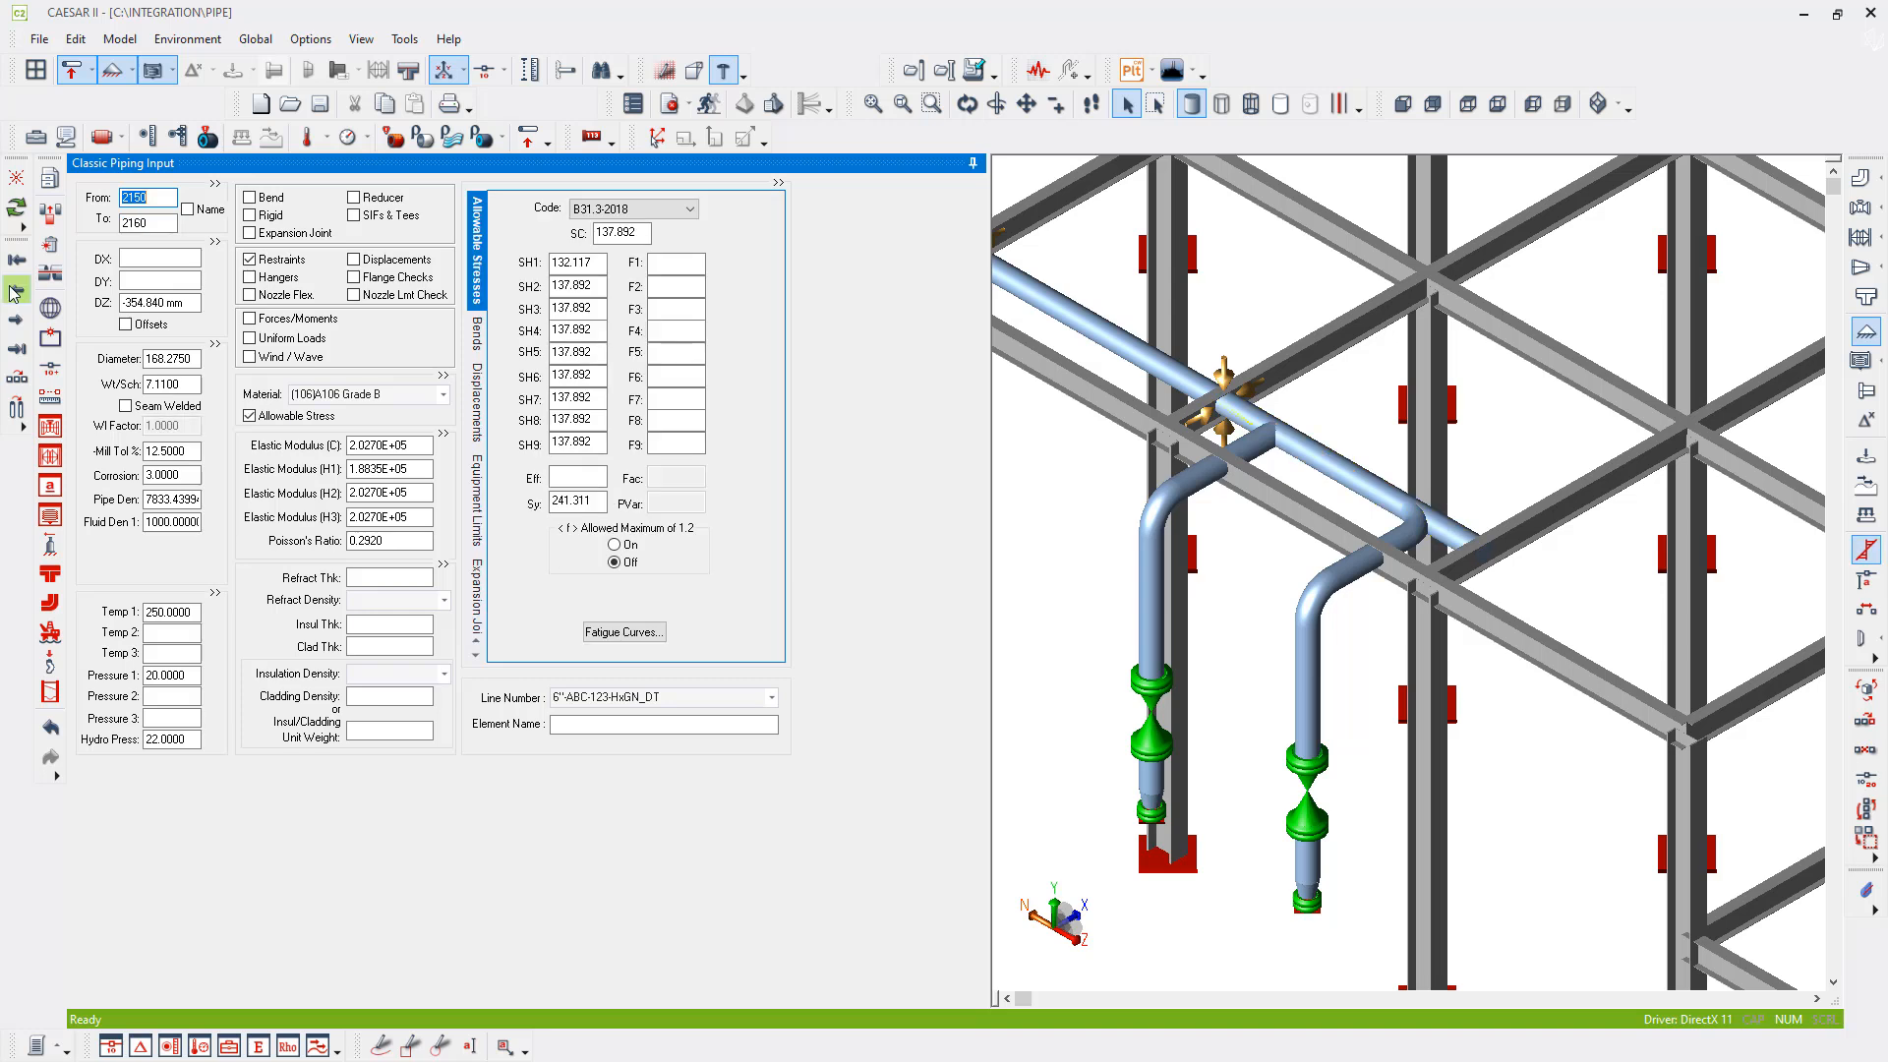
double_click(281, 259)
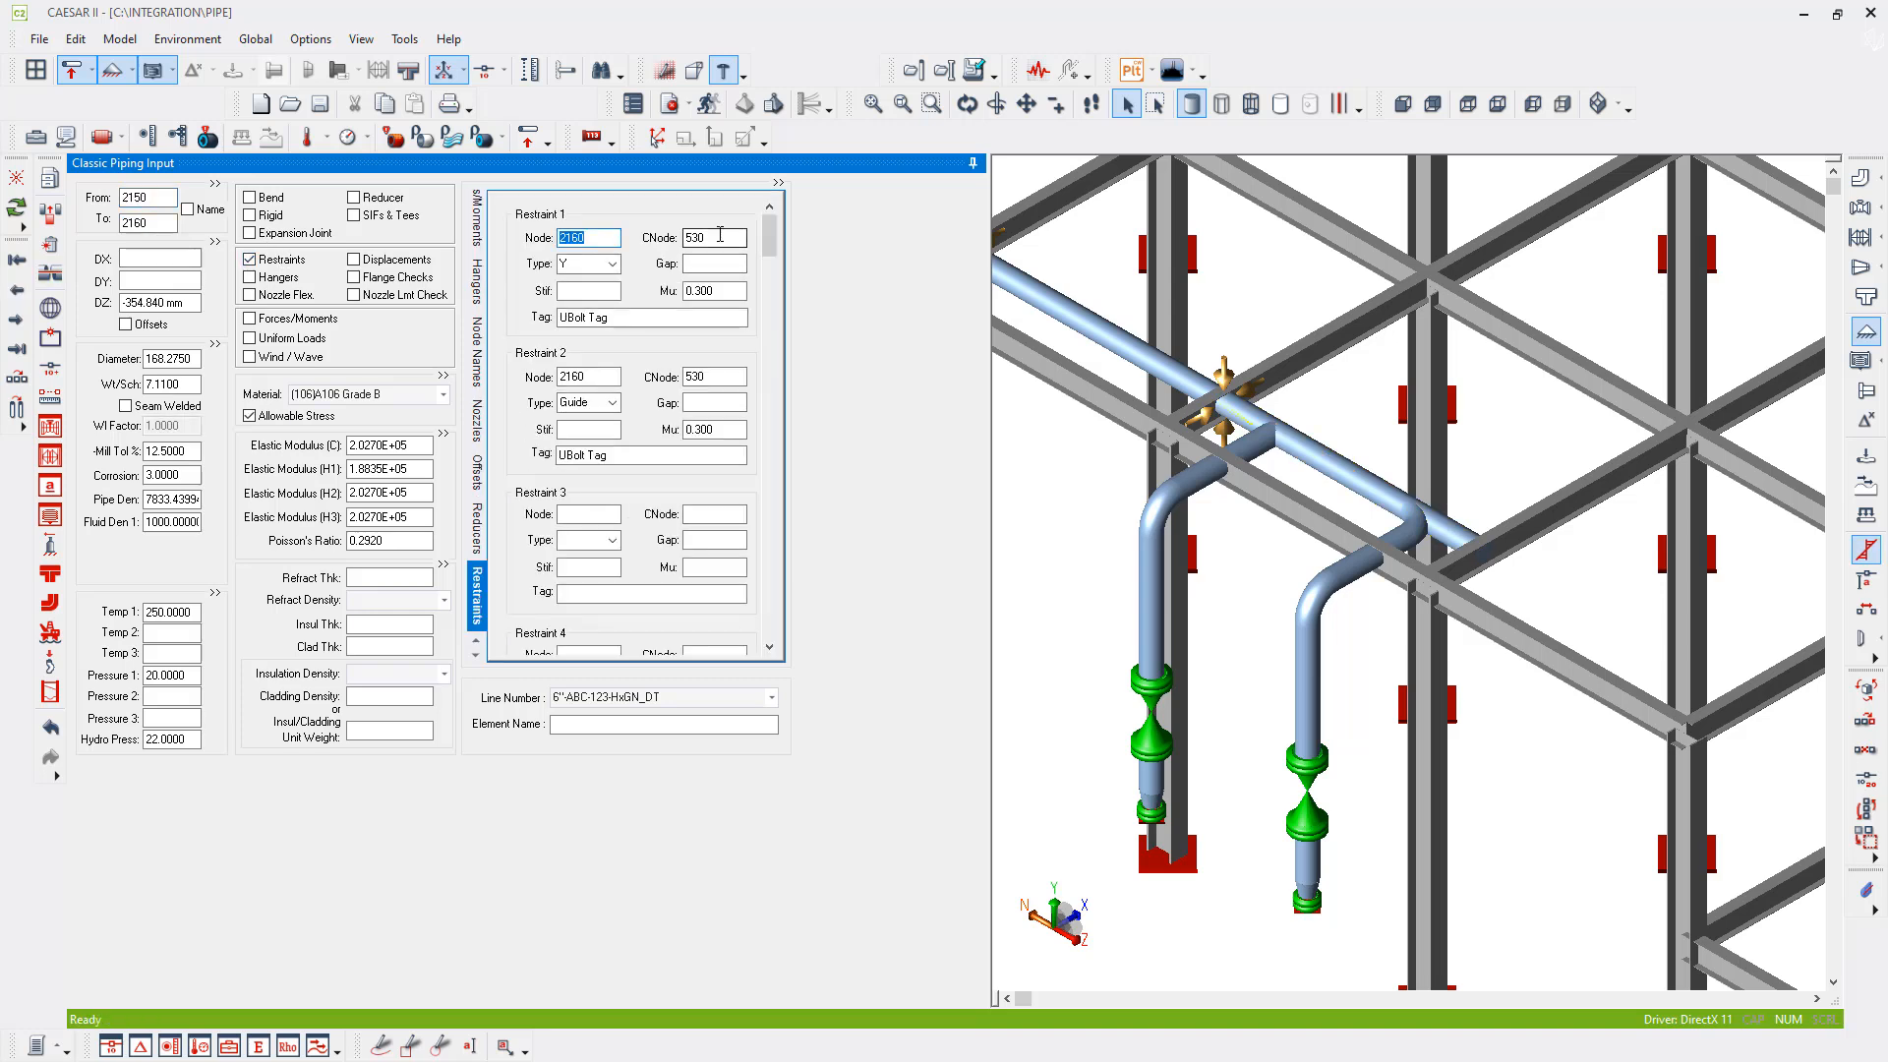
double_click(720, 235)
type("540")
key("Tab")
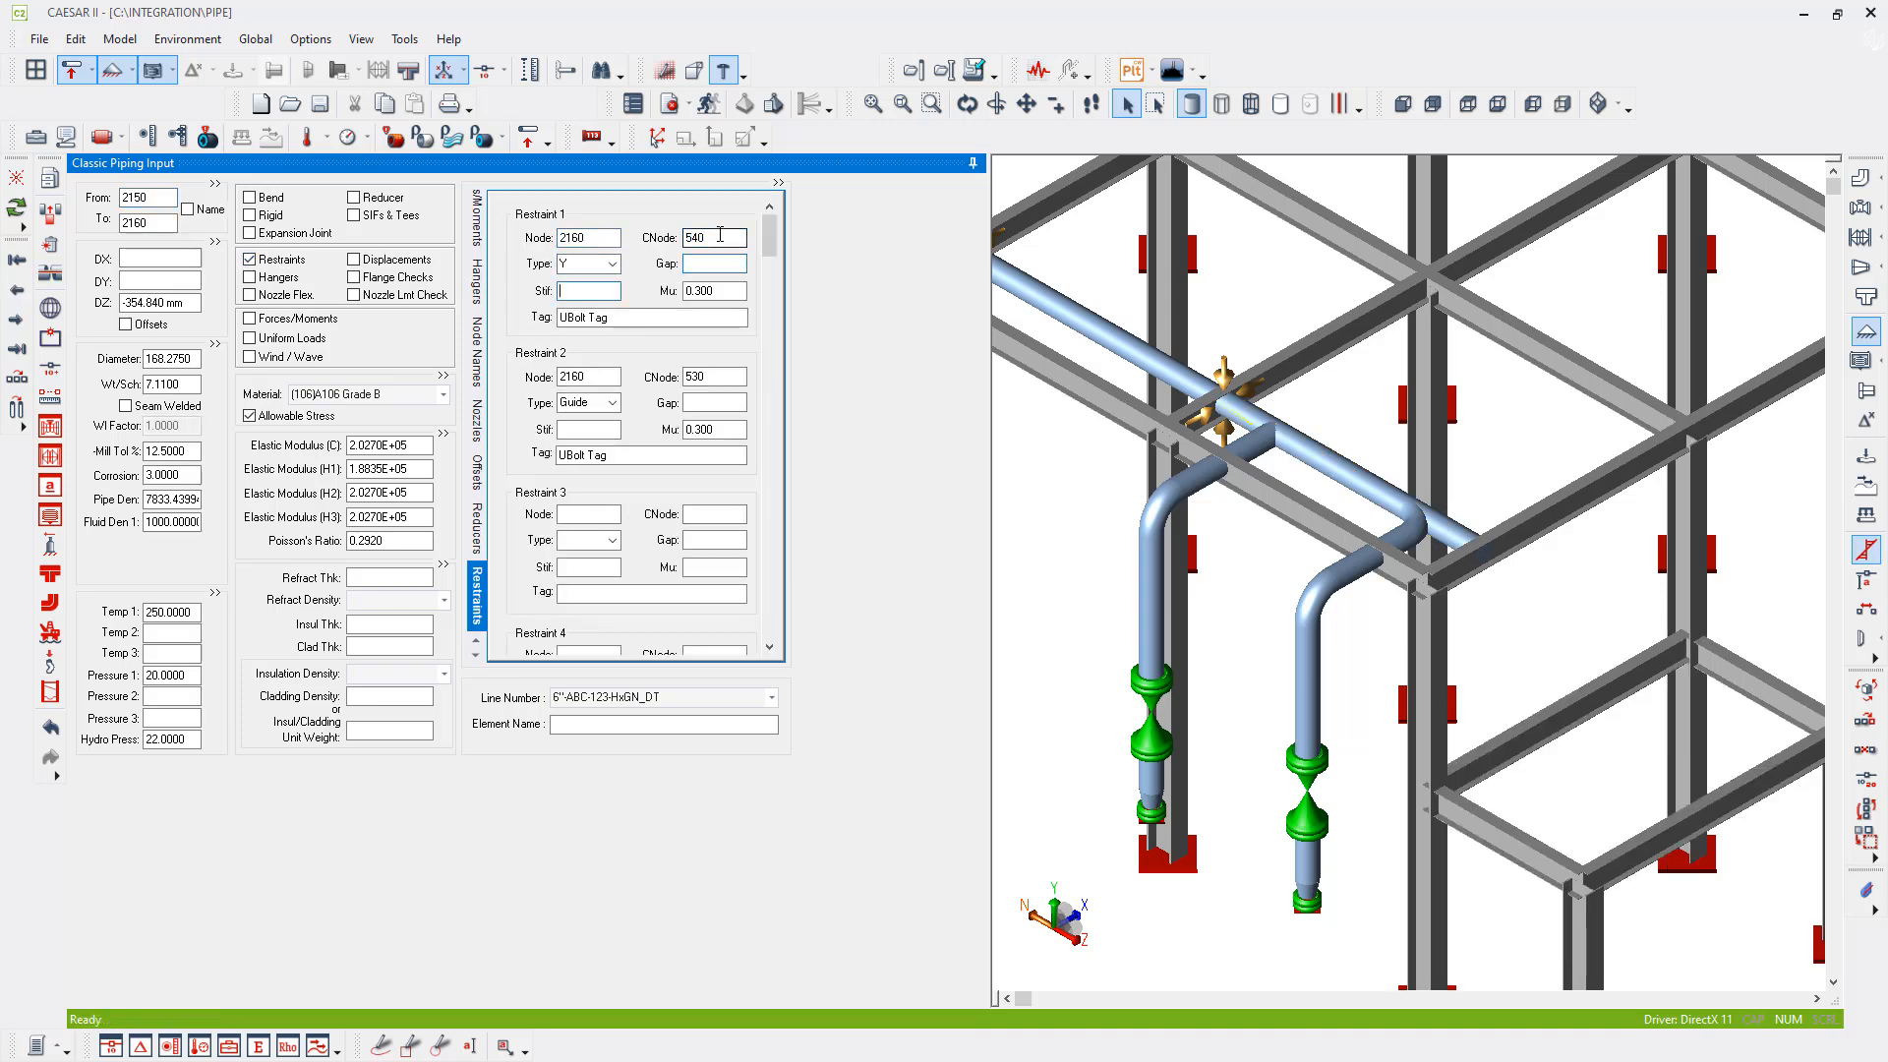
key("Tab")
key("Tab")
key("Tab")
key("Tab")
type("540")
key("Tab")
- Run the error check on the integrated pipe and frame model and analyze the job
middle_click_drag(1468, 485, 1705, 580)
scroll(1563, 549, "down", 2)
middle_click_drag(1318, 498, 1359, 623)
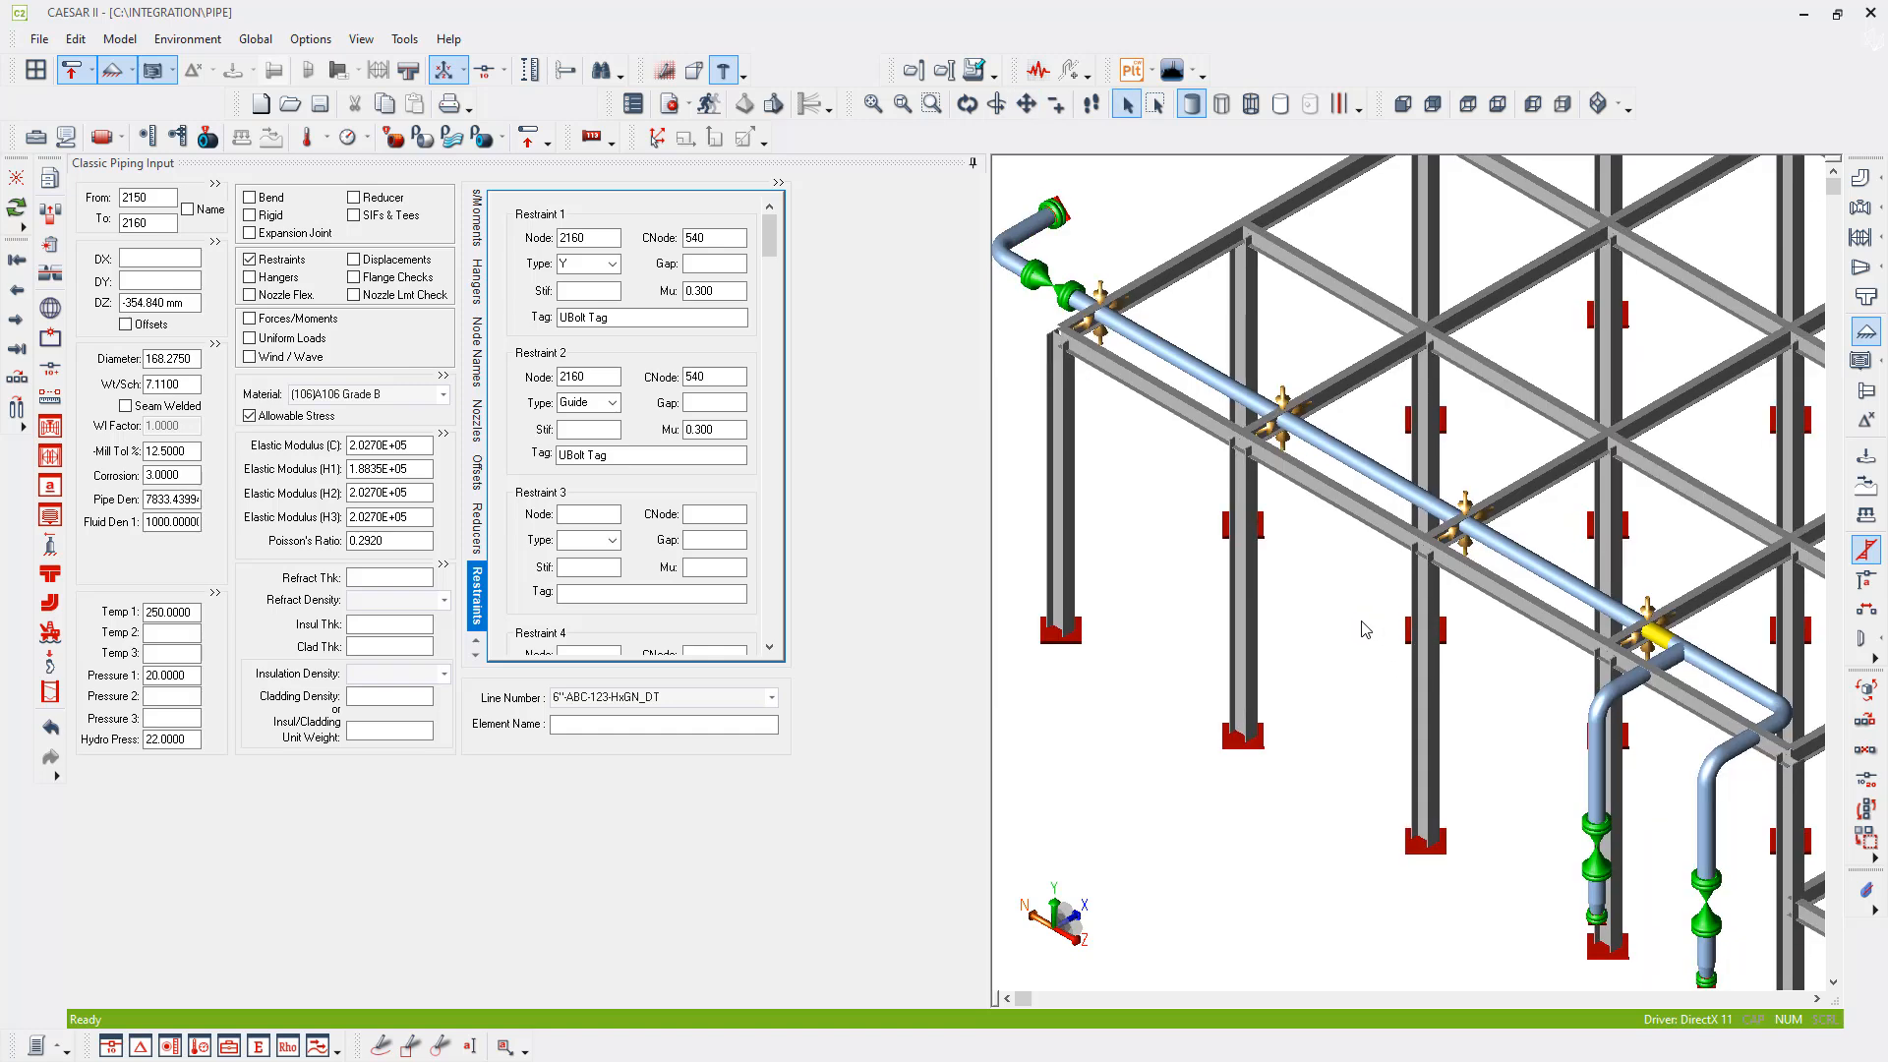
scroll(1358, 622, "down", 1)
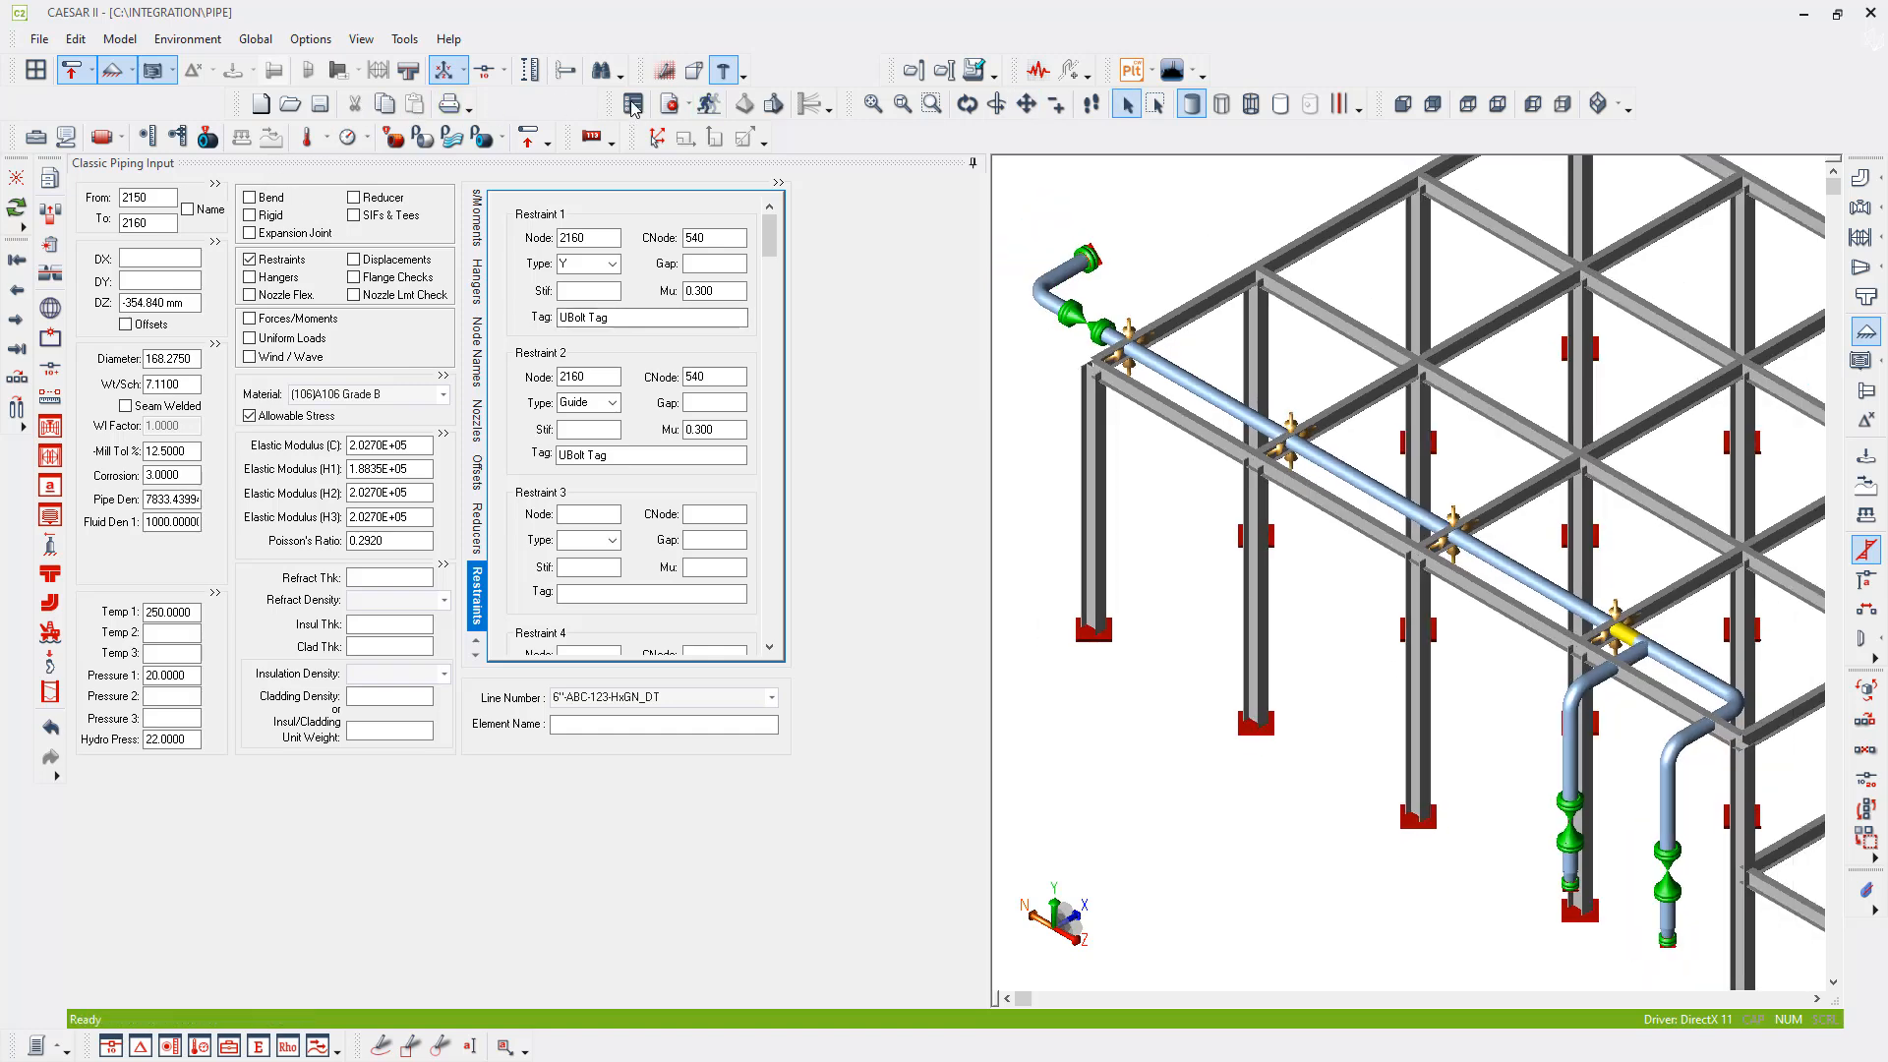
left_click(668, 104)
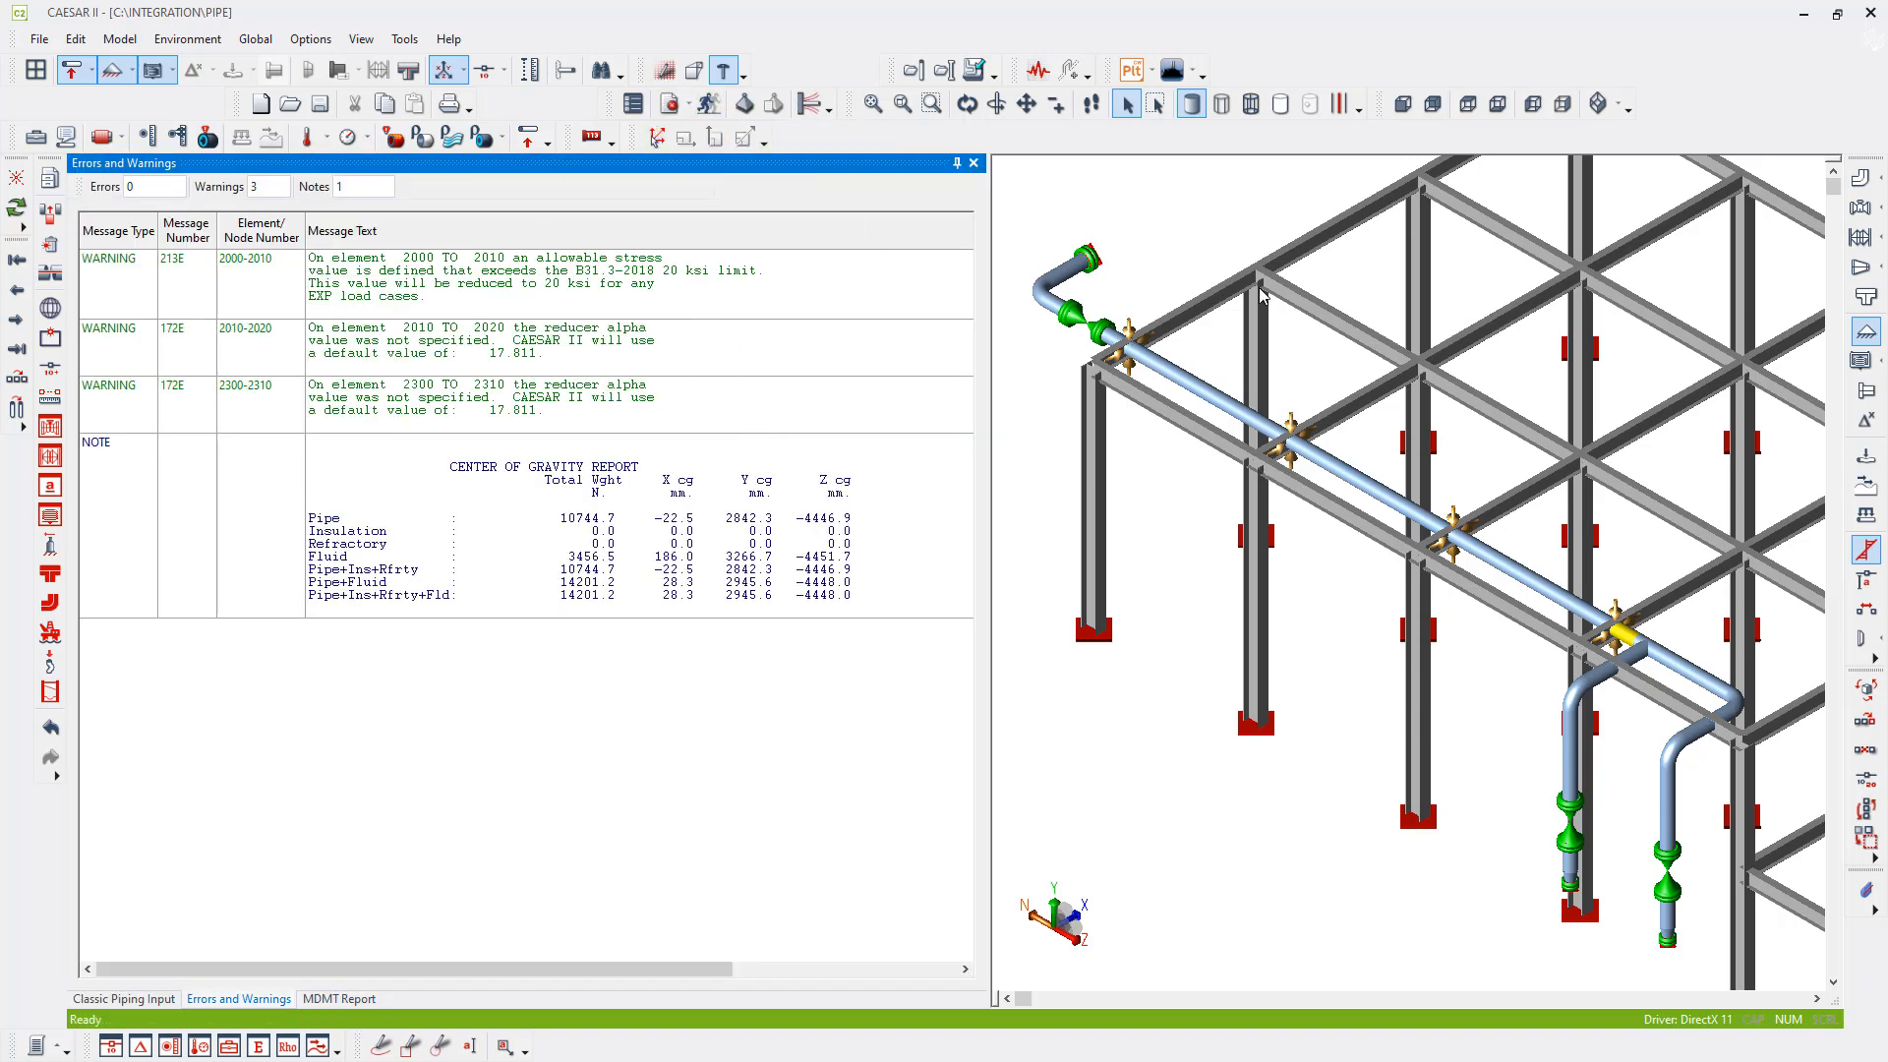
left_click(710, 109)
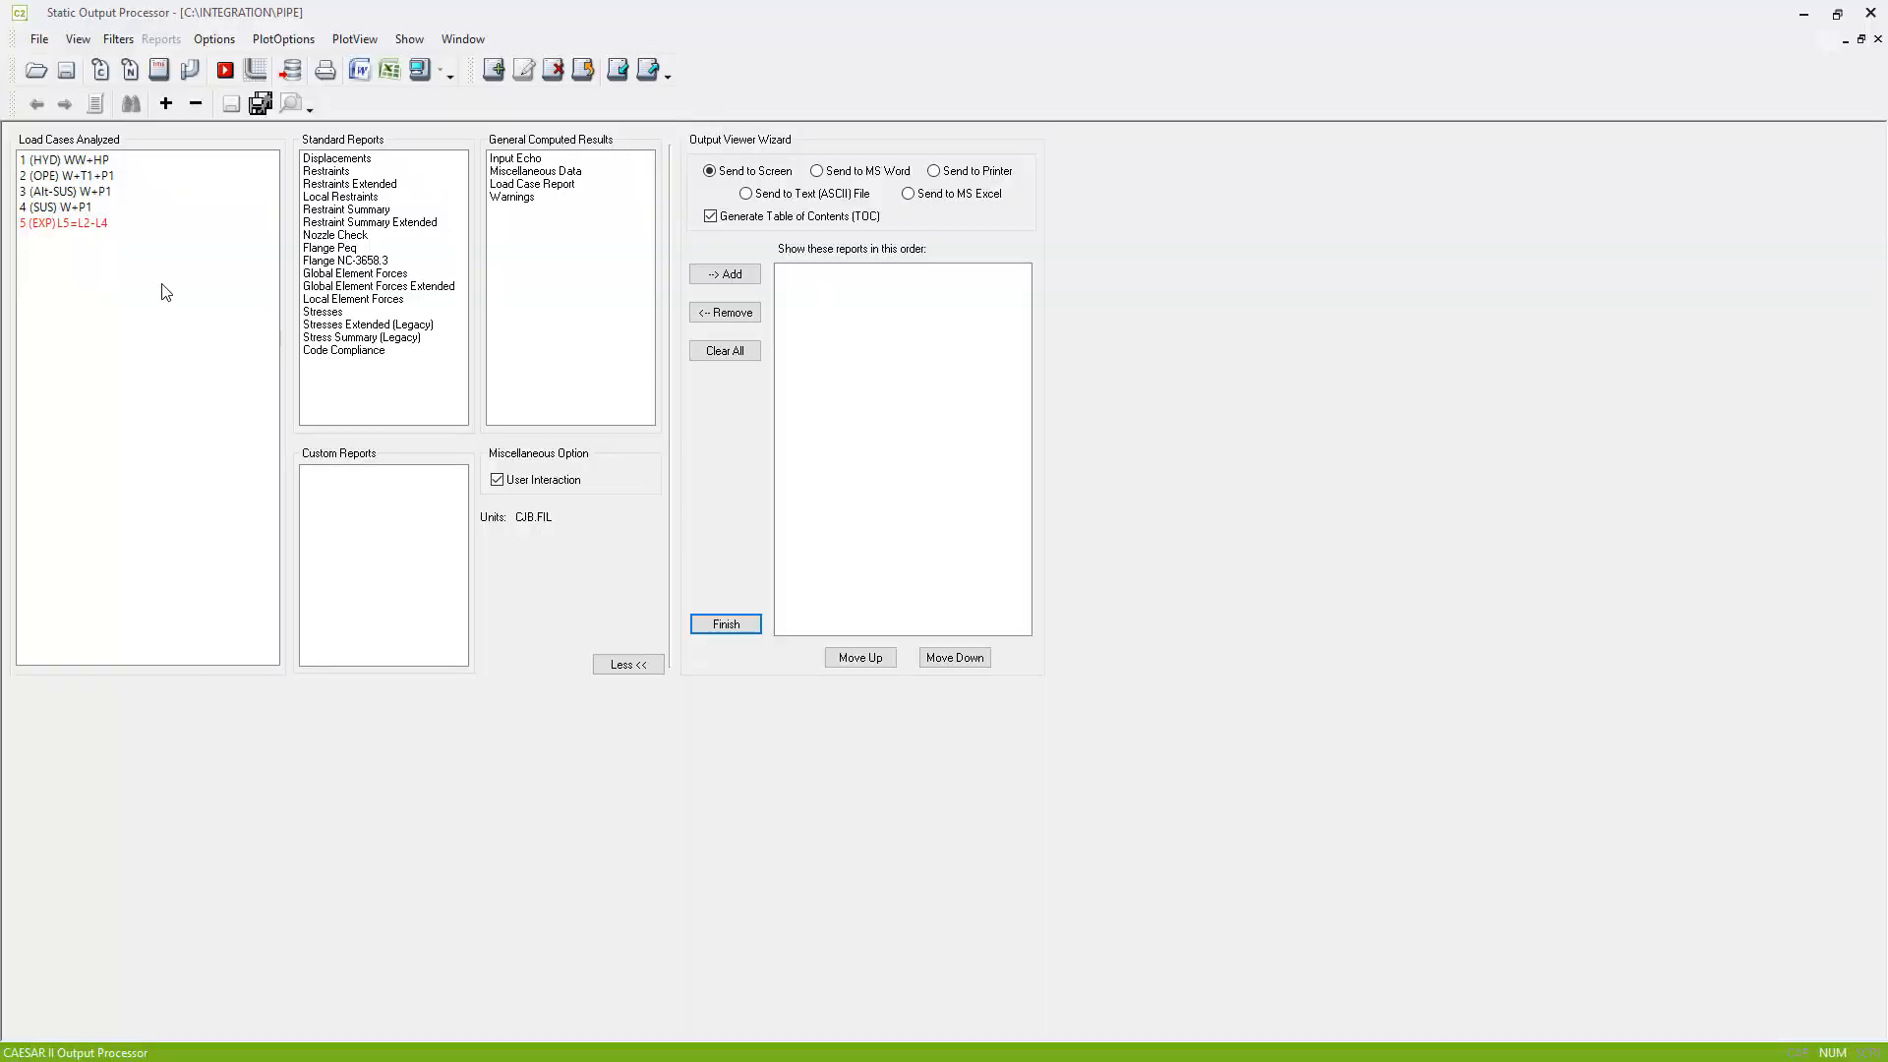
- View the Stresses report for load case 5 (EXP) L5=L2-L4
left_click(103, 223)
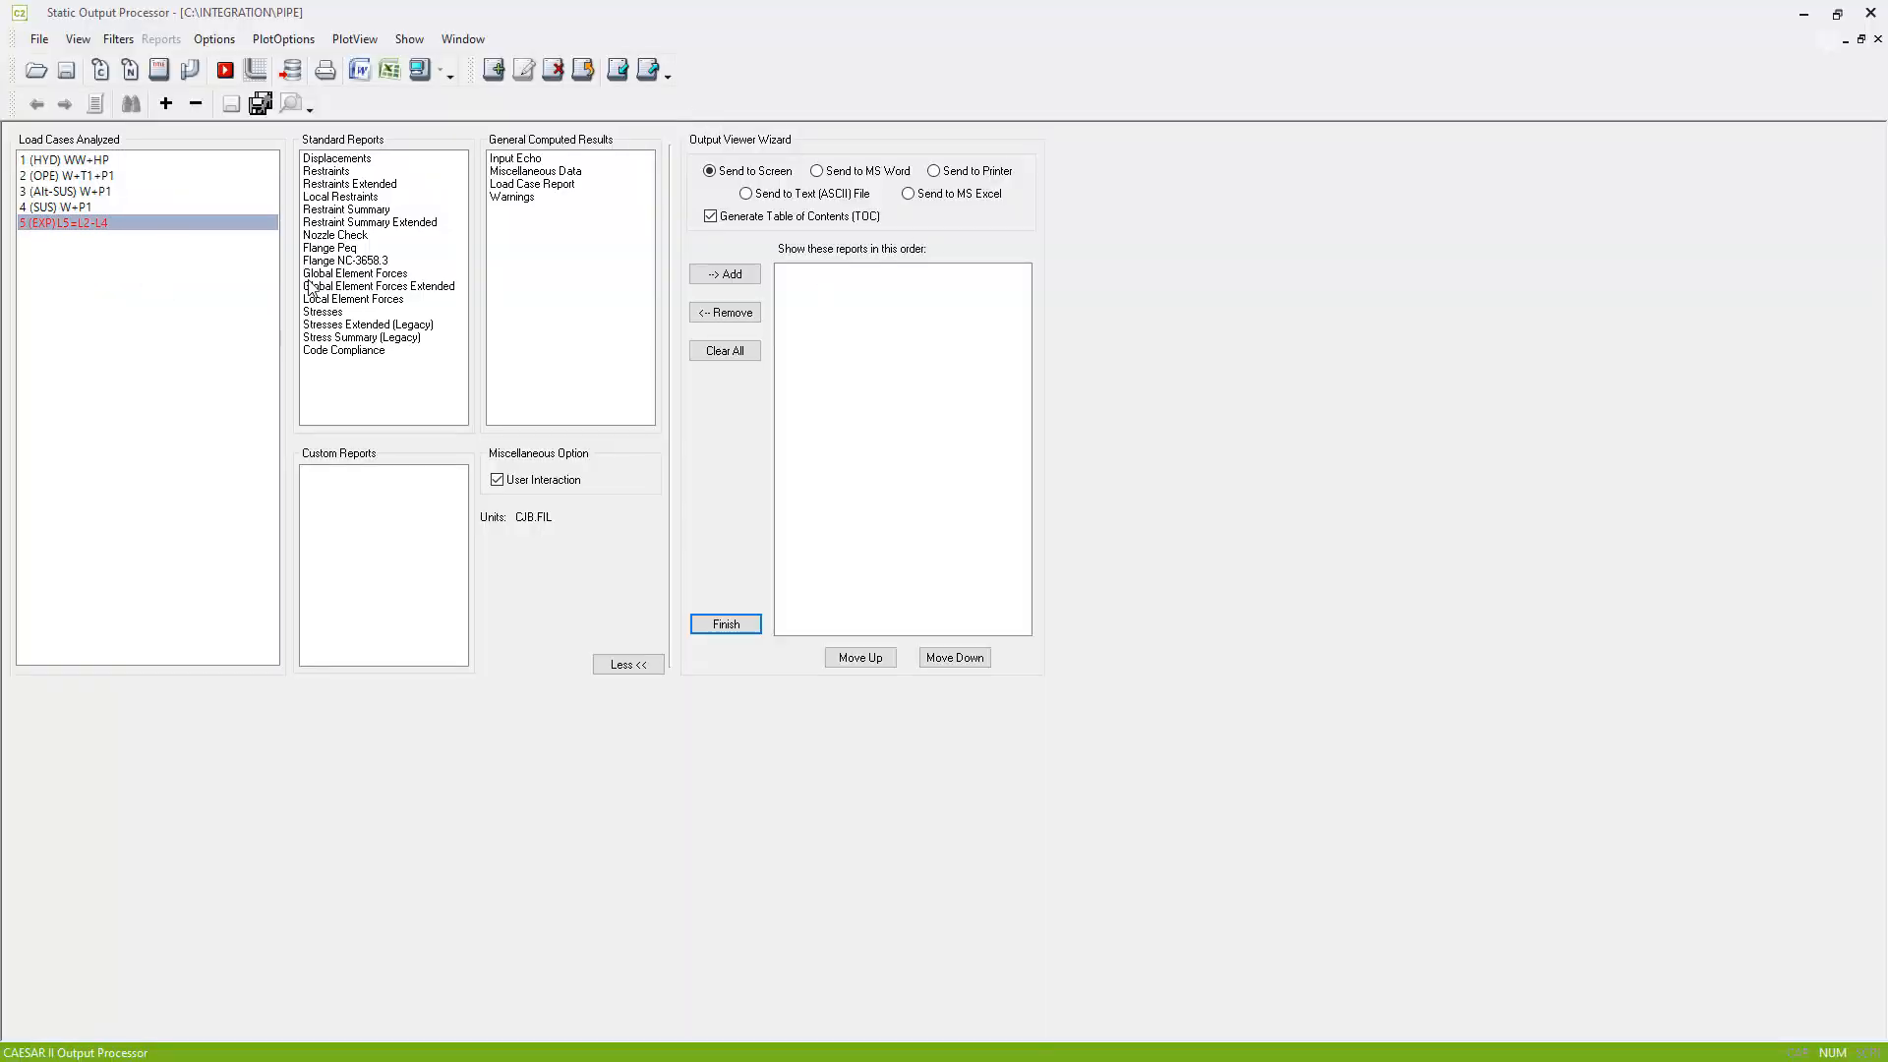
left_click(322, 312)
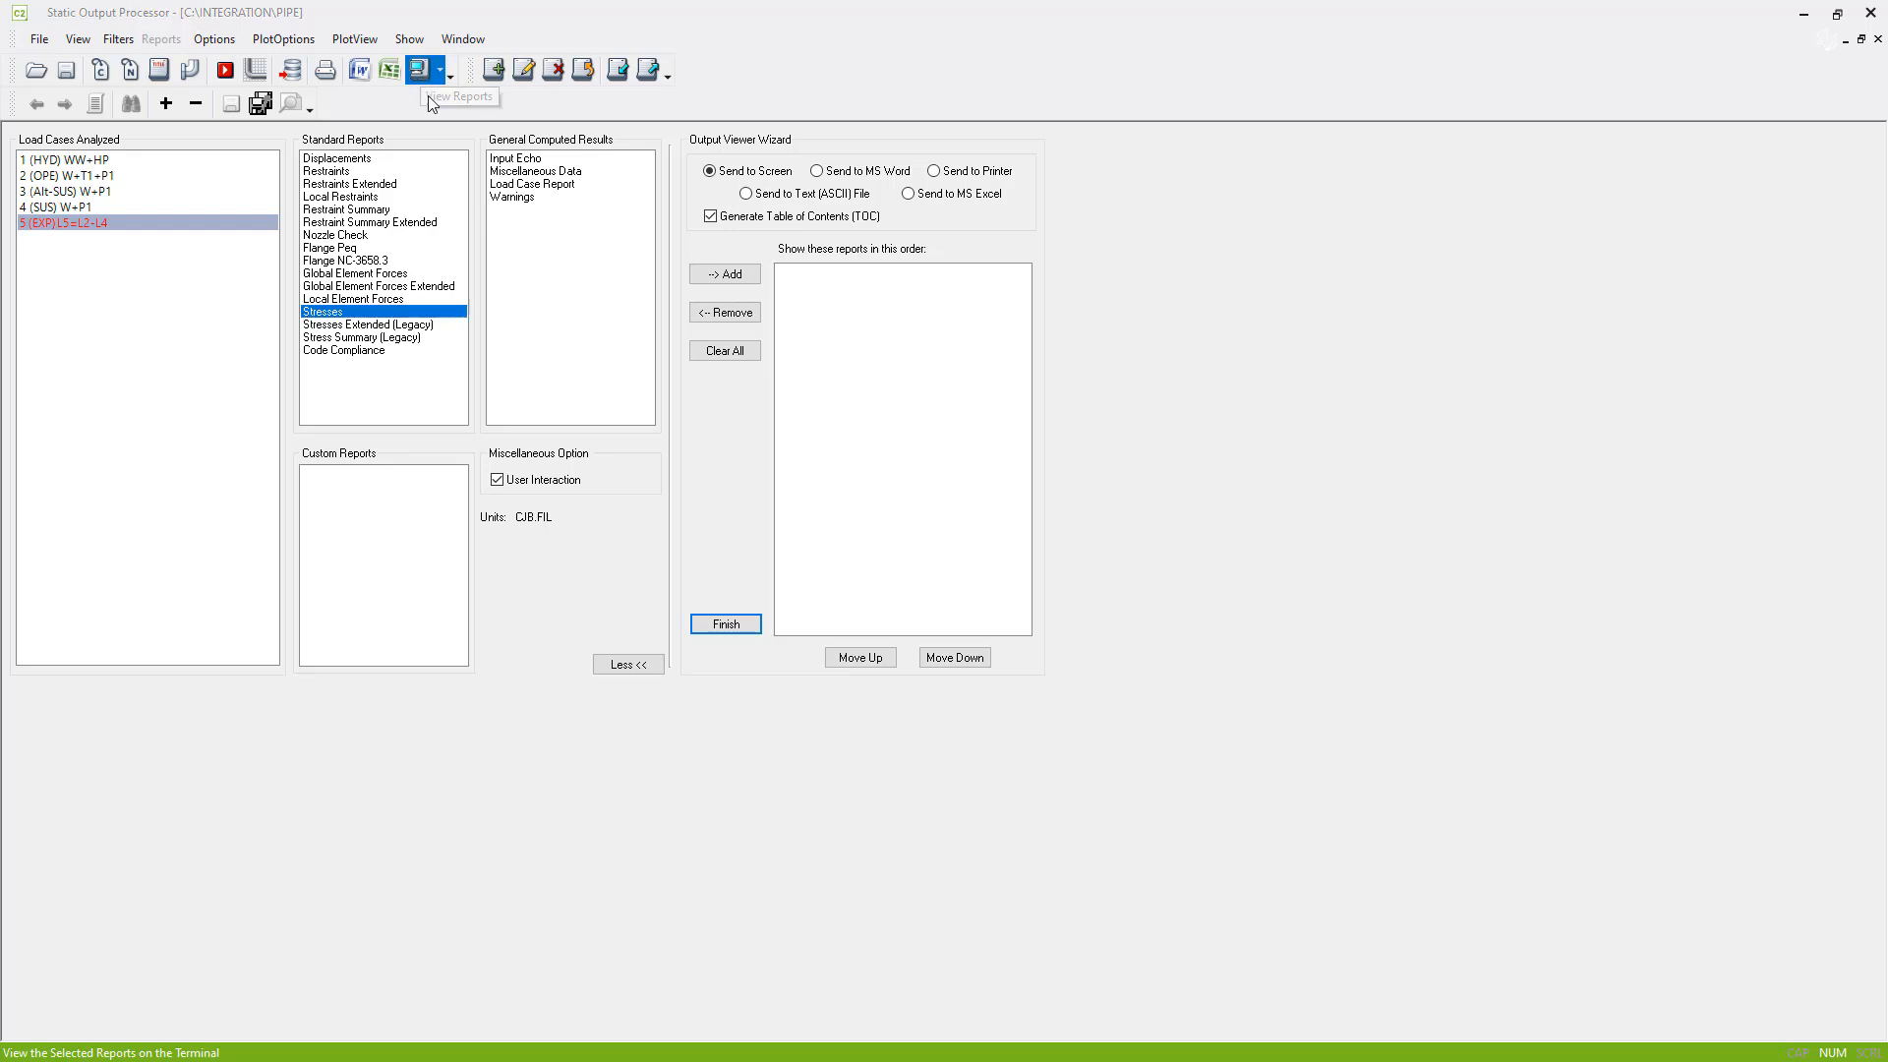
left_click(421, 71)
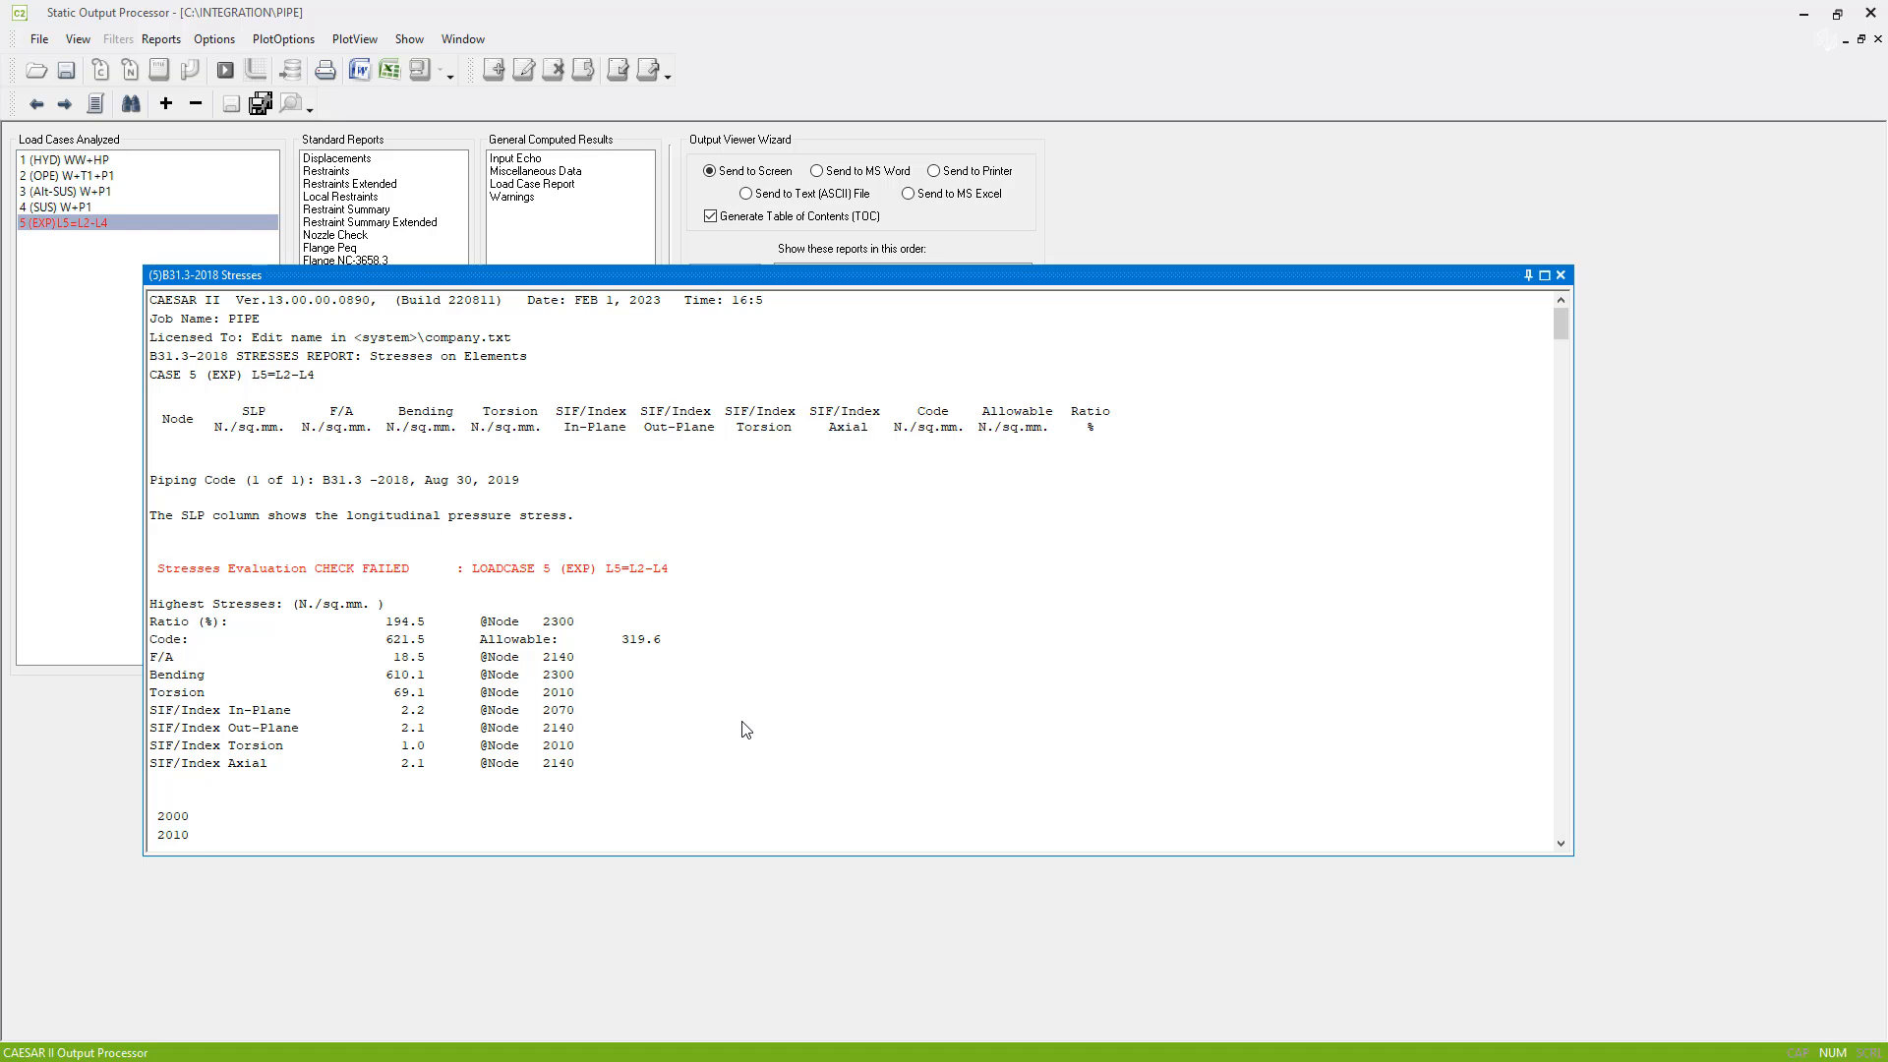
left_click(1123, 226)
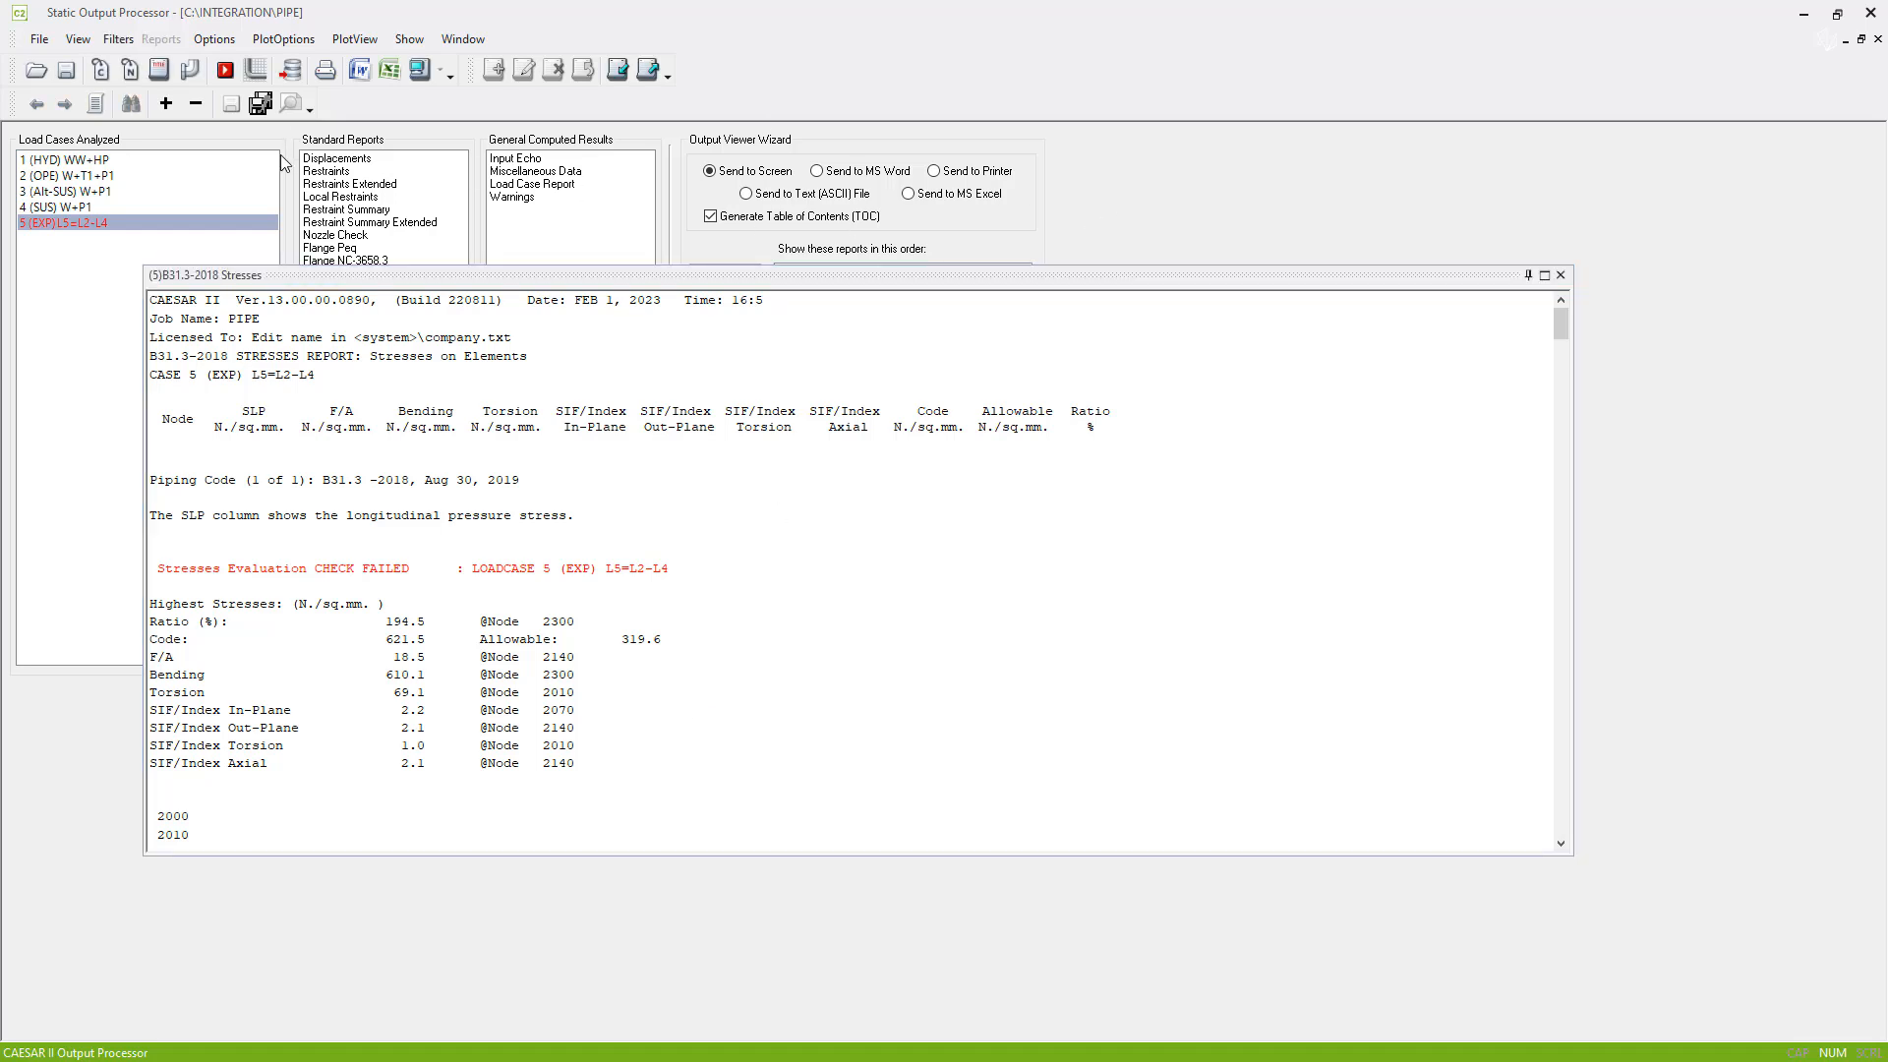
- Return to the piping input, collapse the Classic Piping Input pane and turn off tooltip hiding
left_click(193, 78)
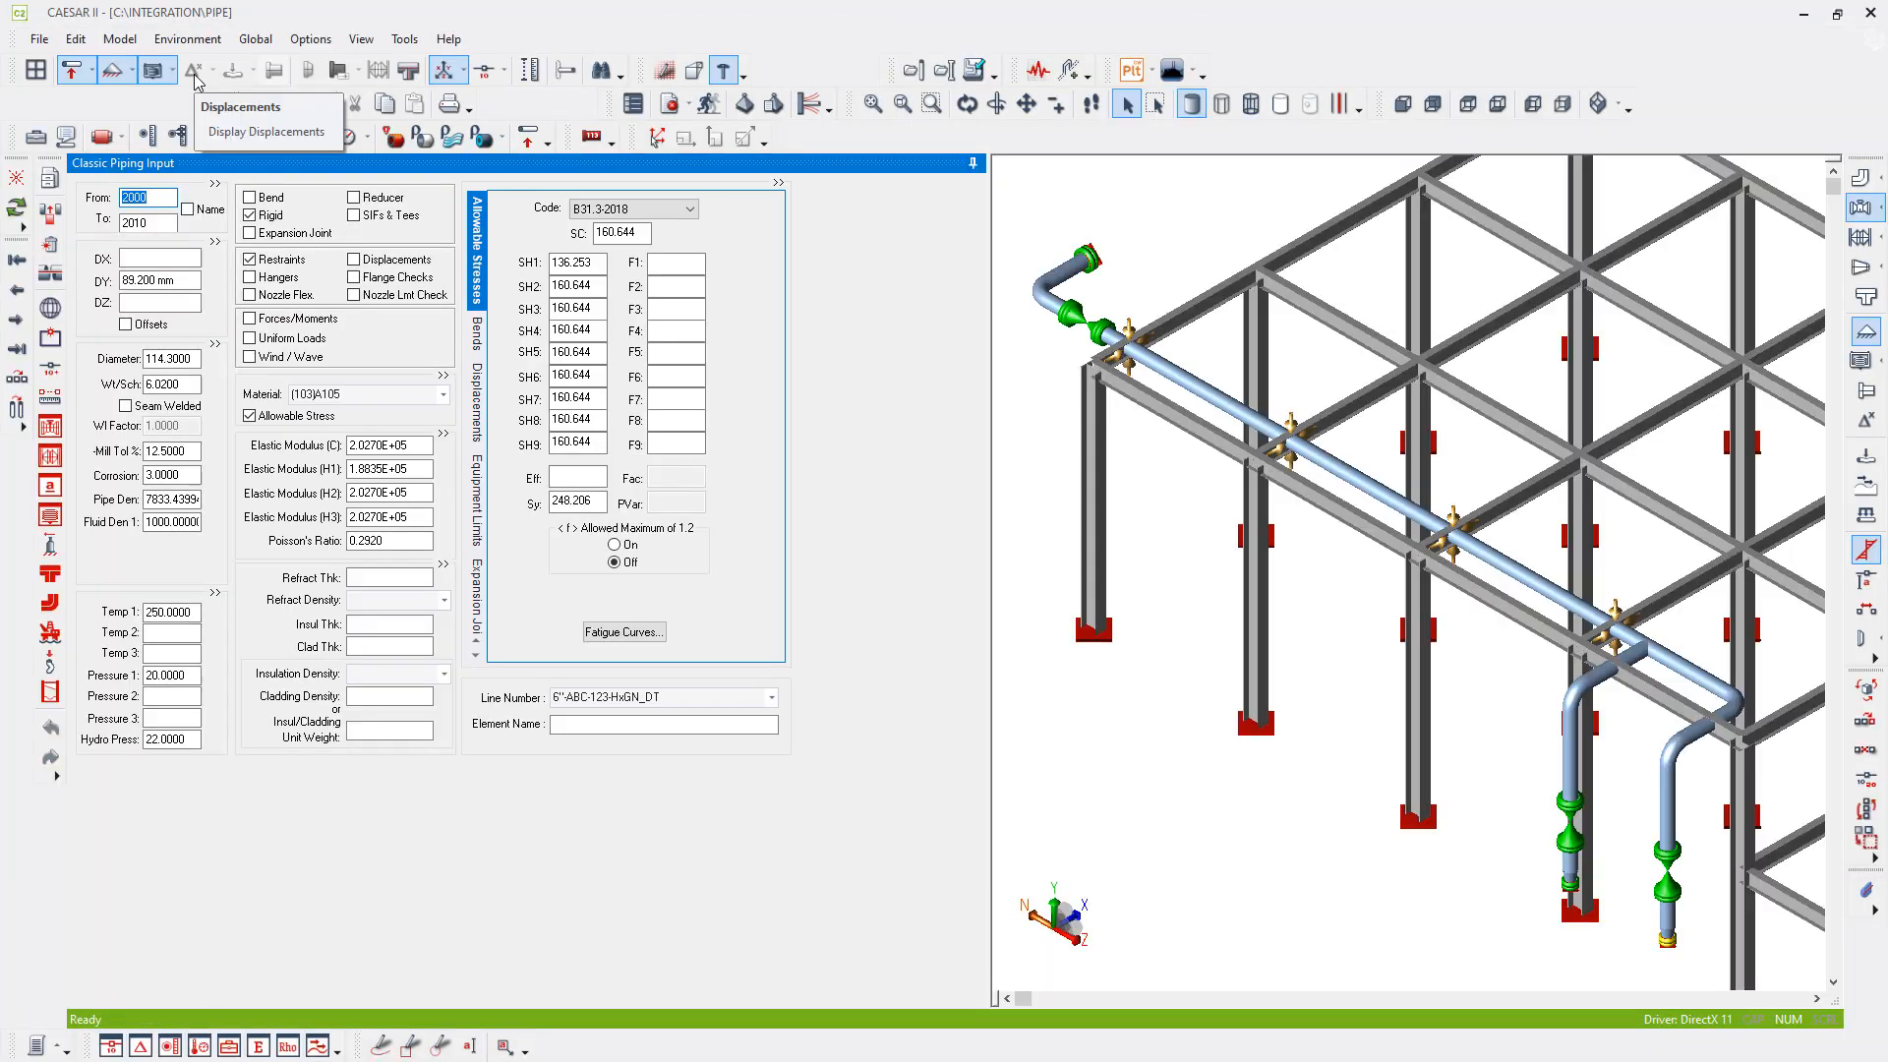
left_click(973, 167)
right_click(651, 637)
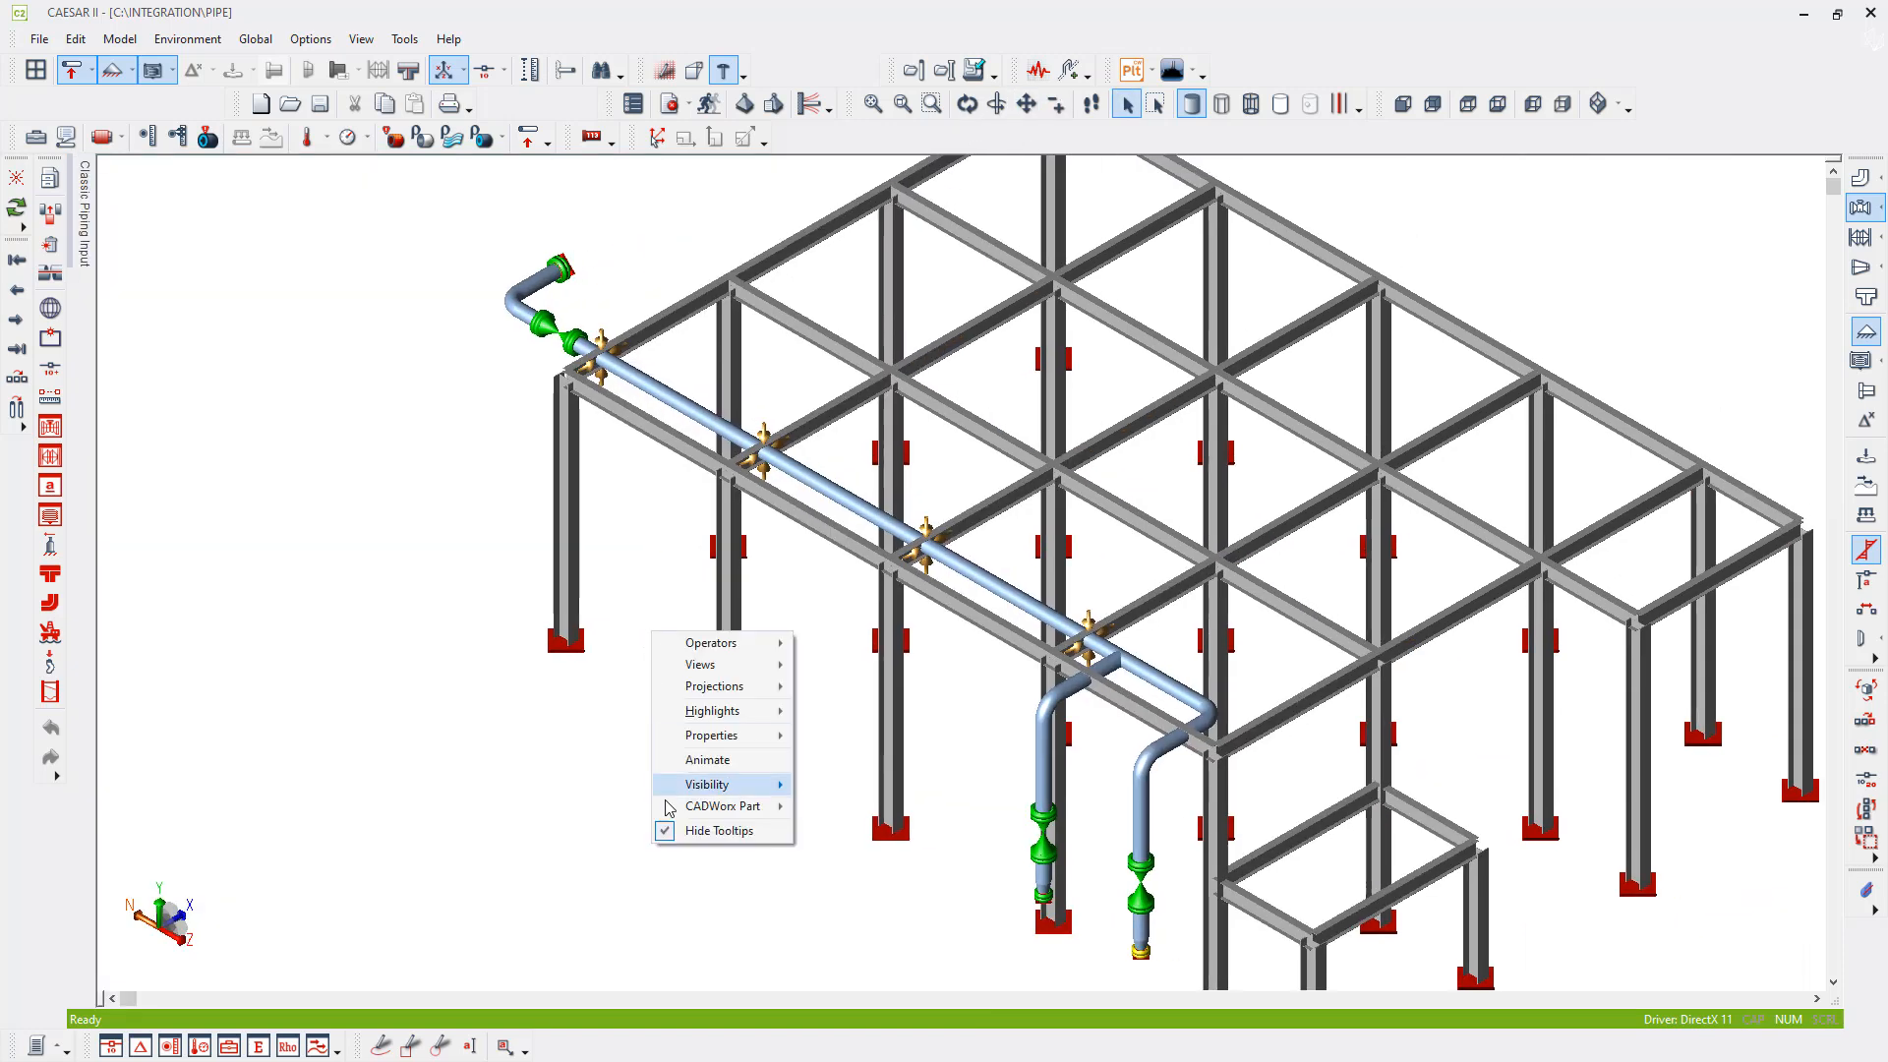
left_click(693, 831)
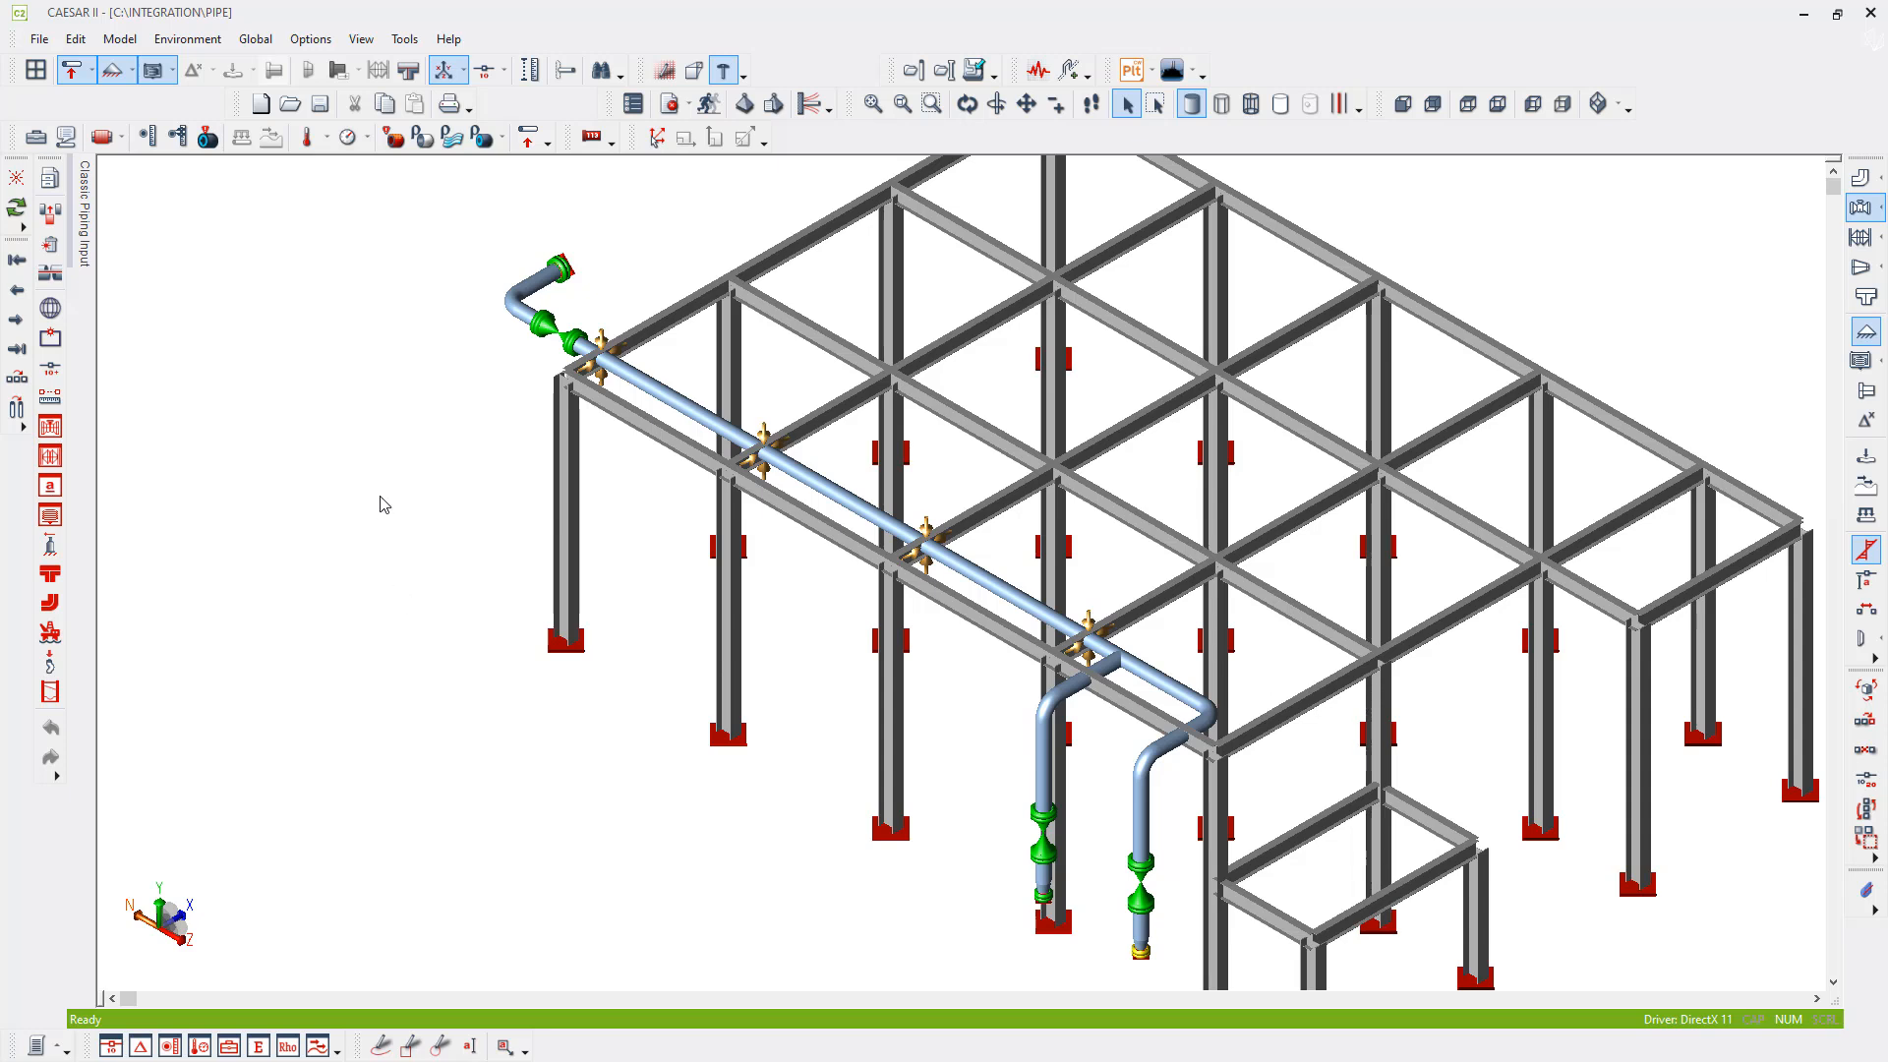
scroll(384, 505, "down", 1)
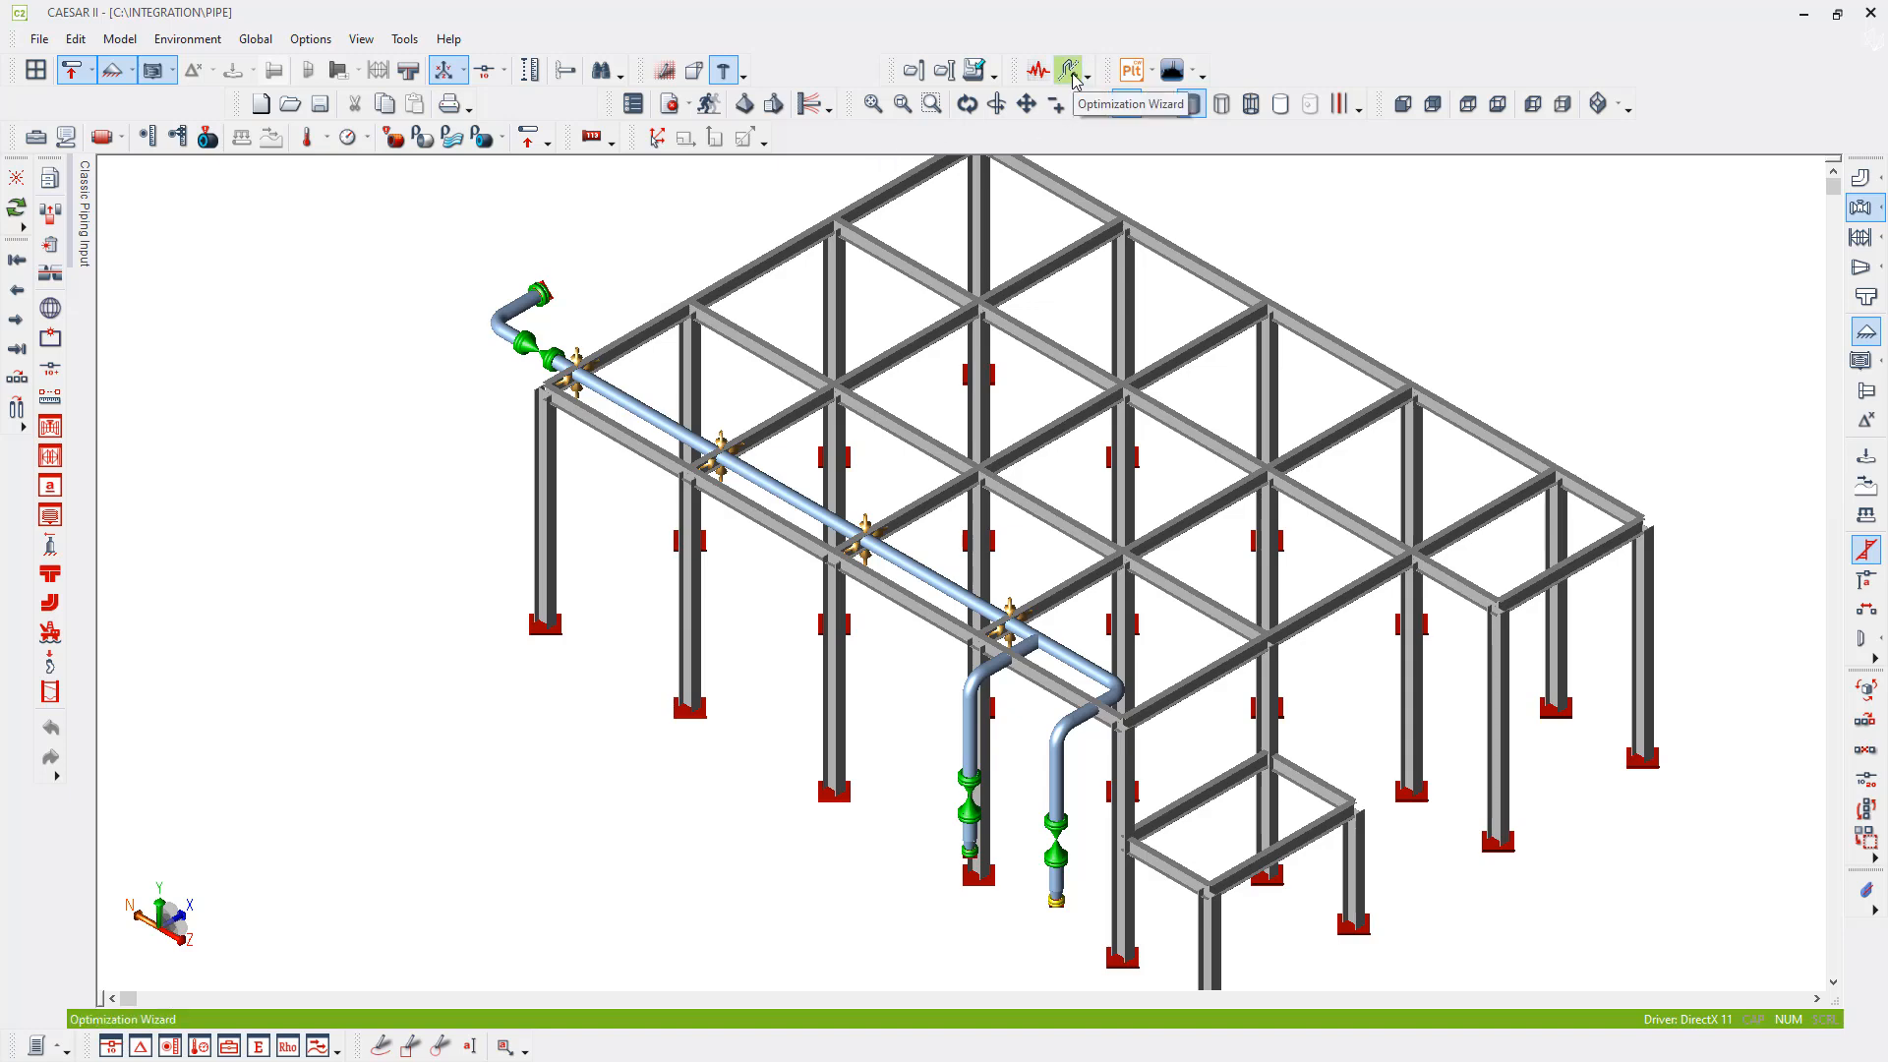
- Load the plant drawing Pipe.dwg from the Integration folder into the model view
left_click(1131, 71)
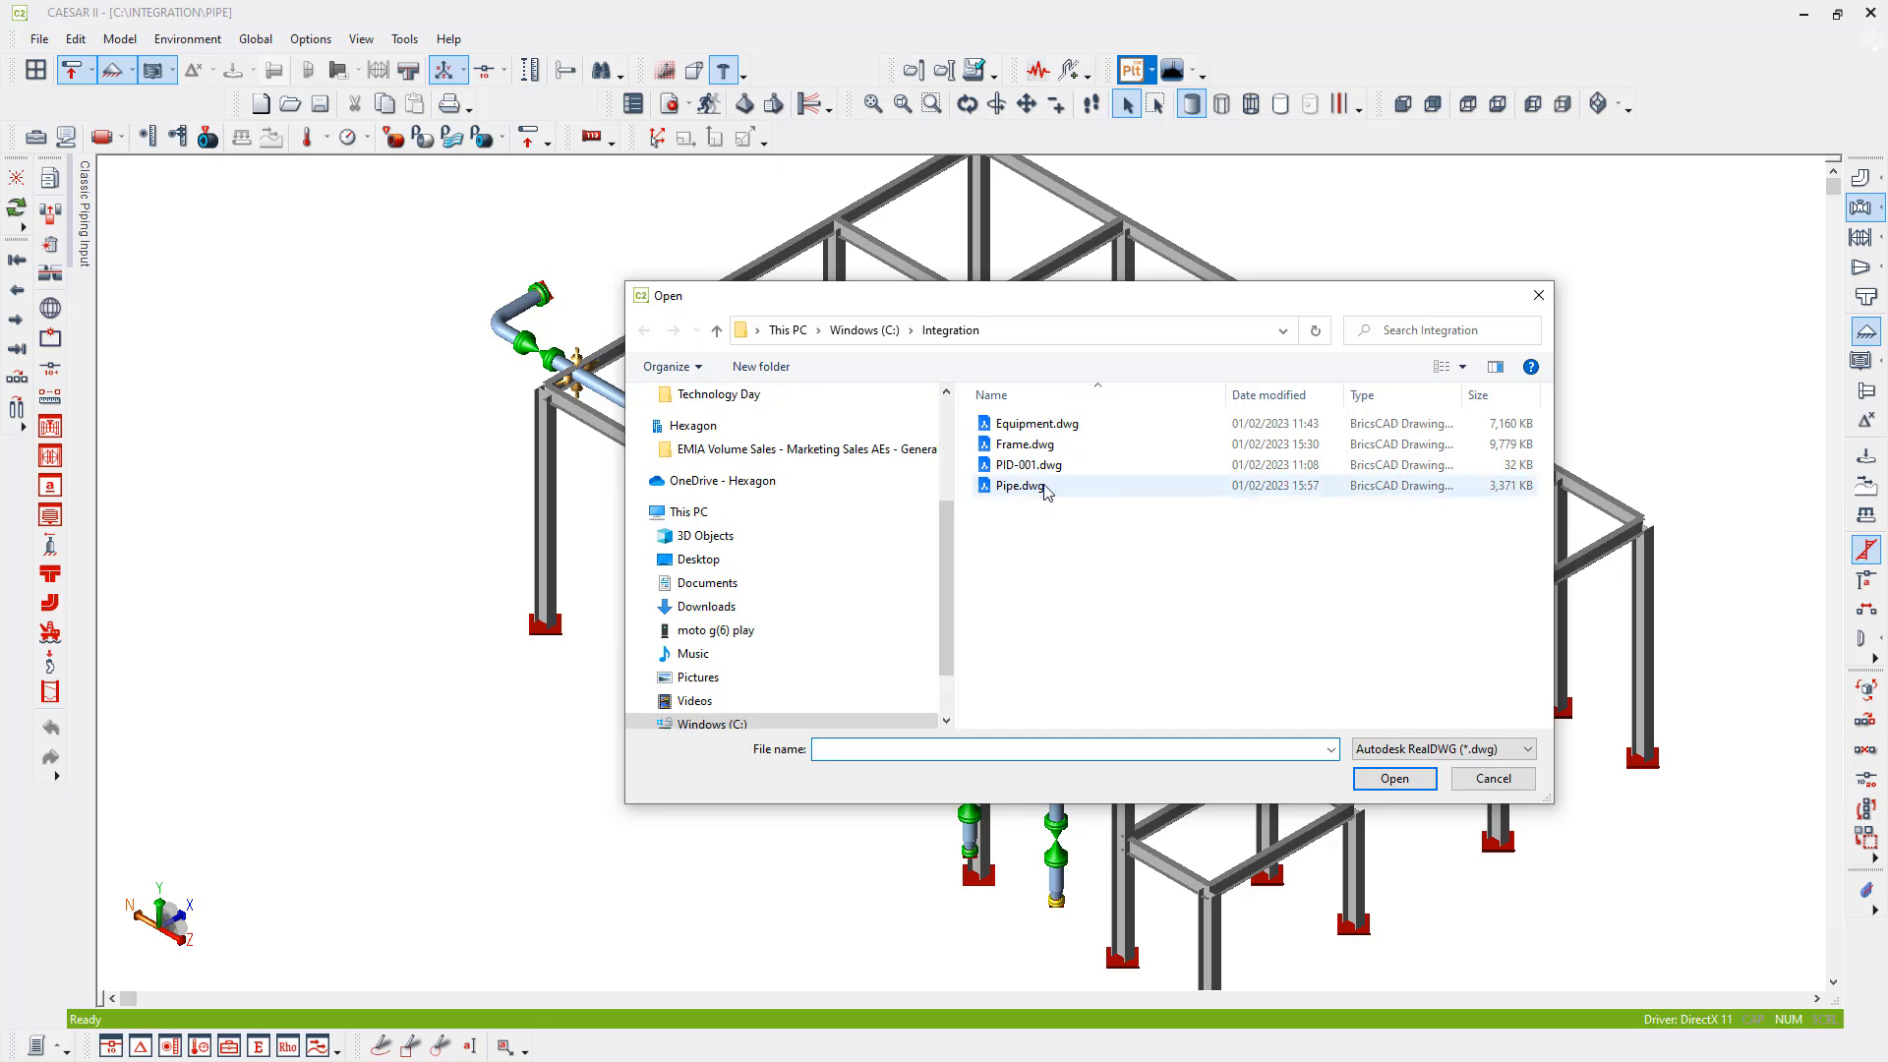
double_click(1038, 492)
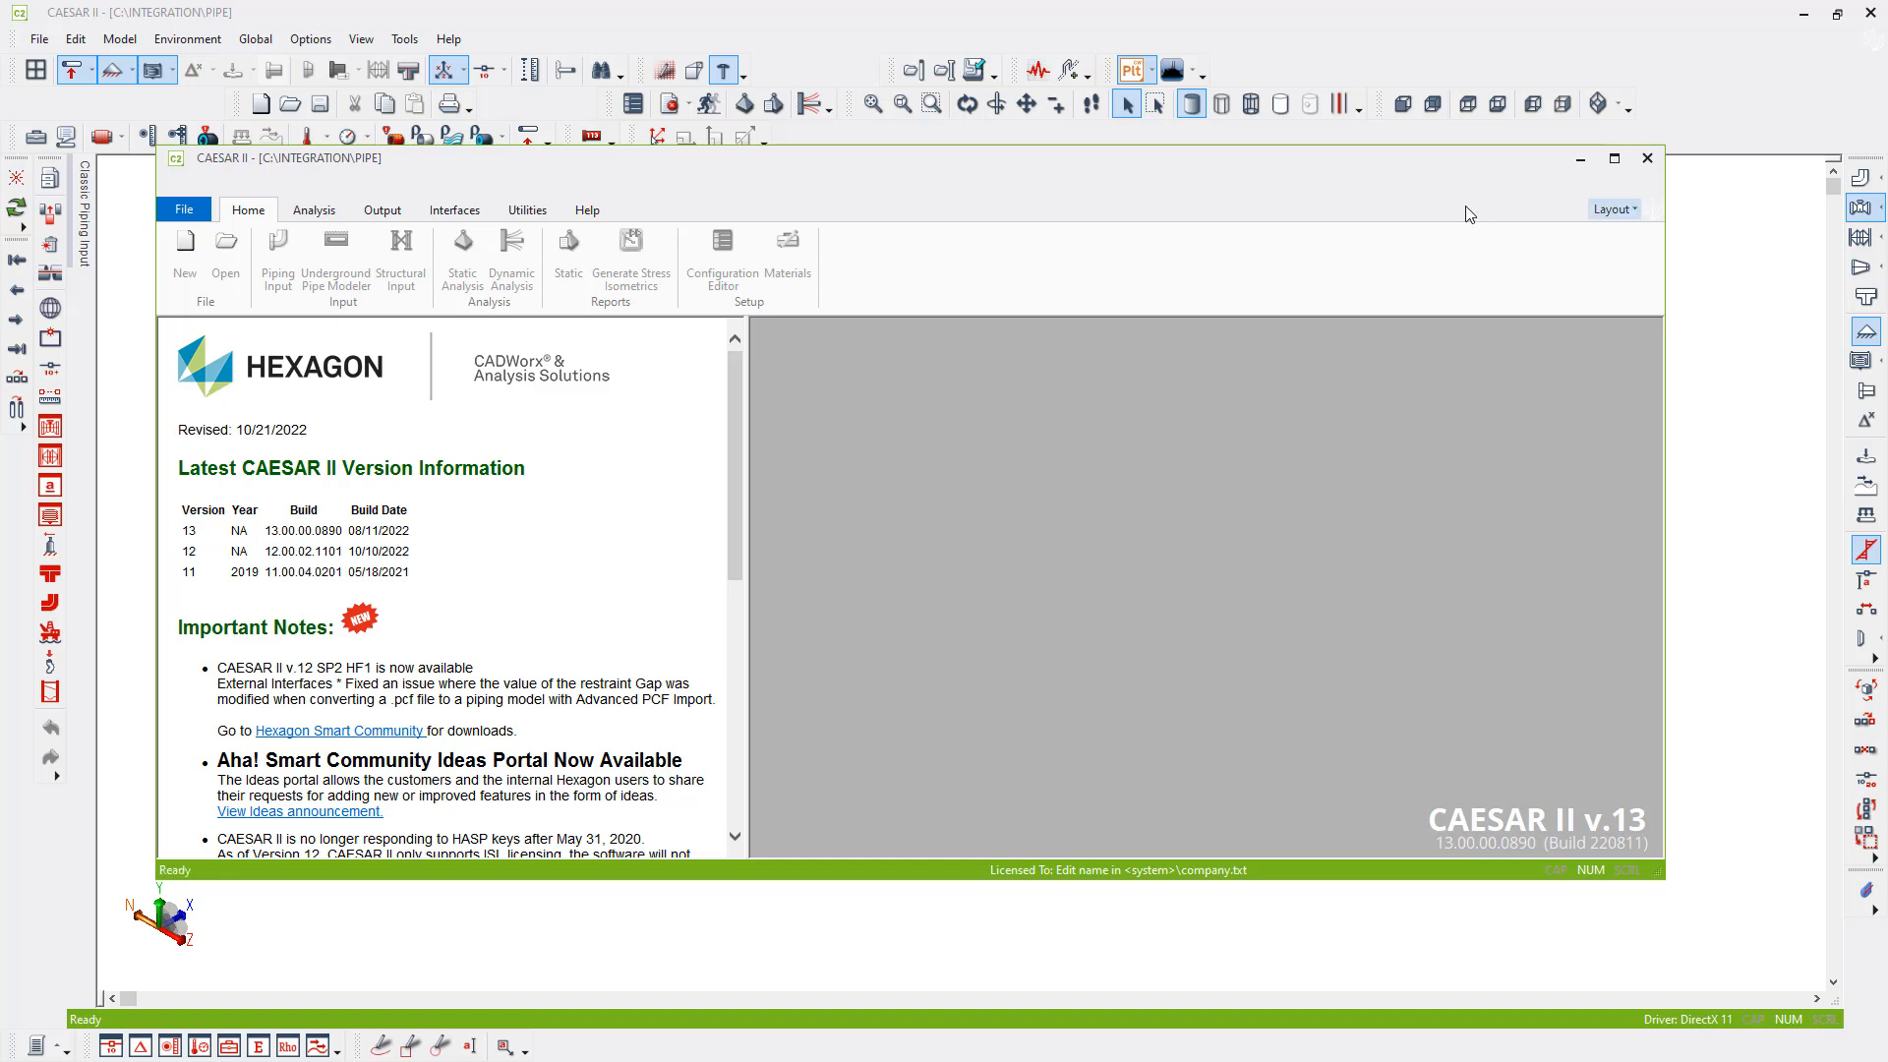
left_click(1595, 161)
middle_click_drag(898, 789, 861, 720)
scroll(861, 720, "up", 2)
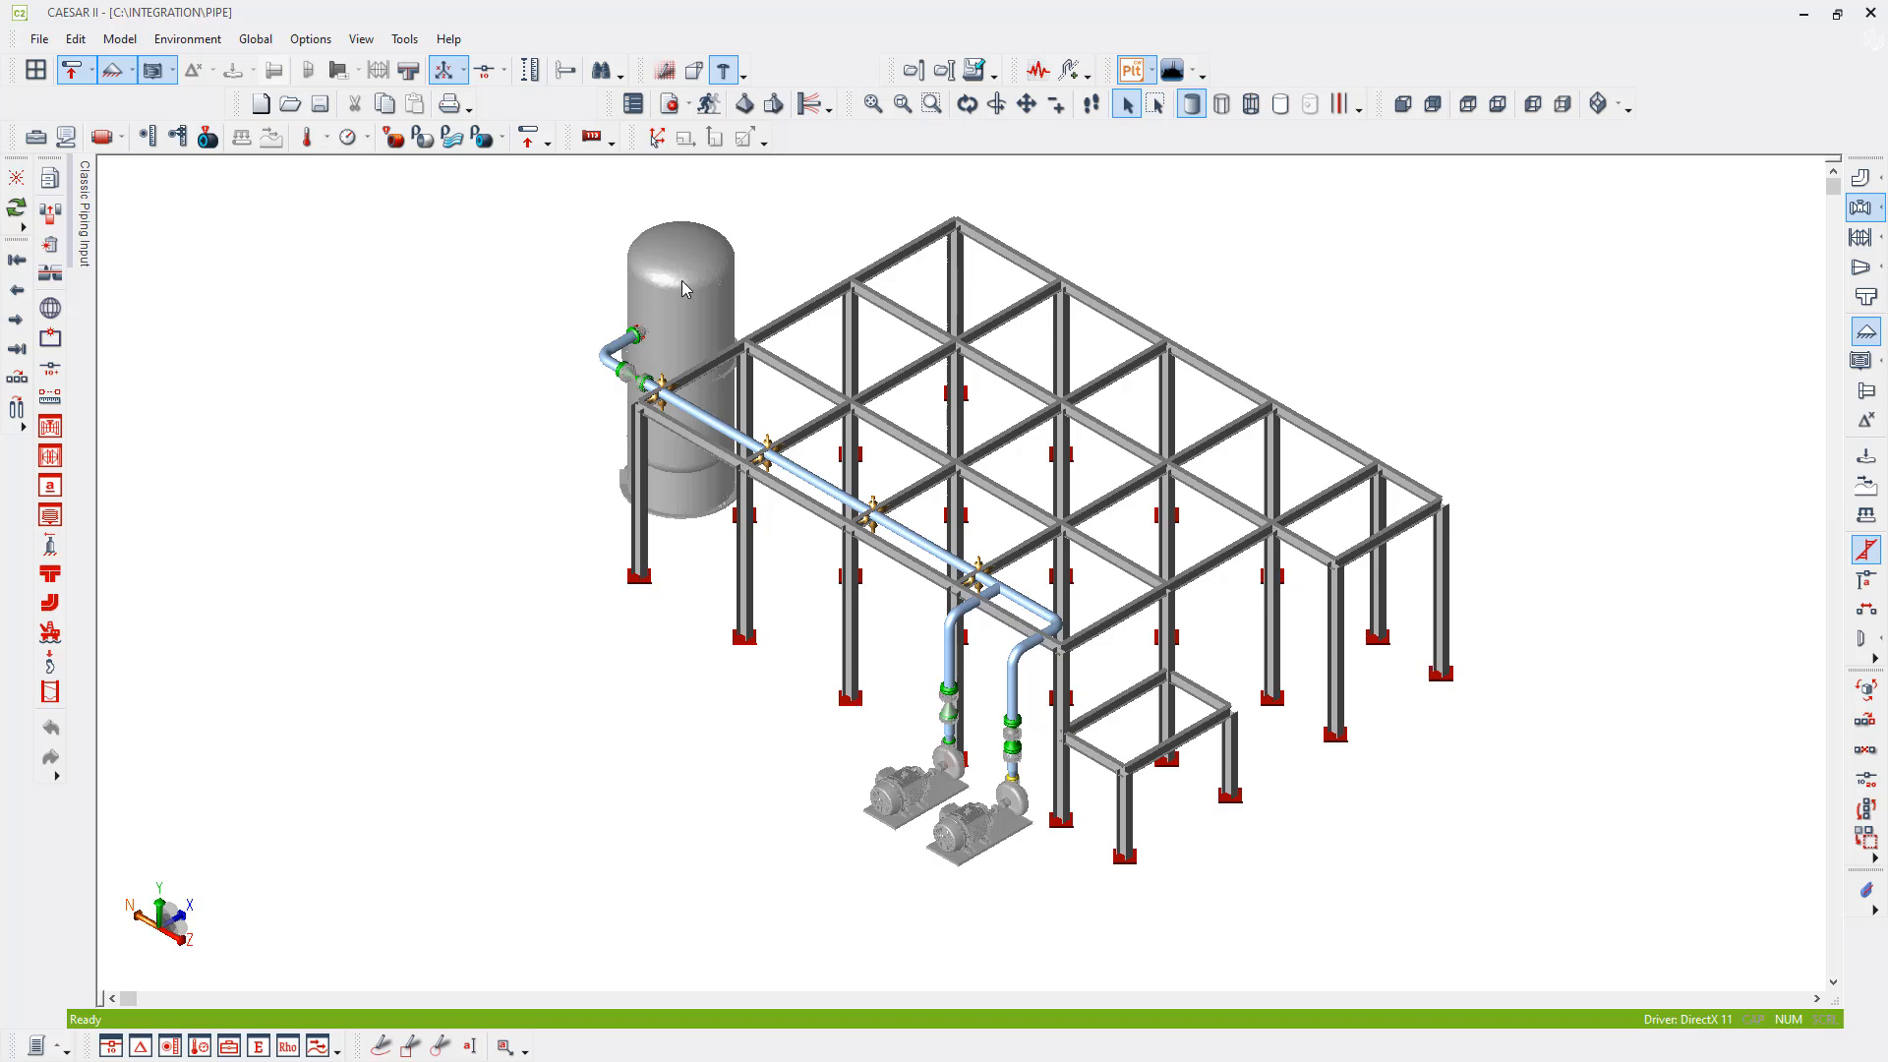
- Open the Optimization Wizard to design an expansion loop on the rack piping
scroll(811, 440, "up", 4)
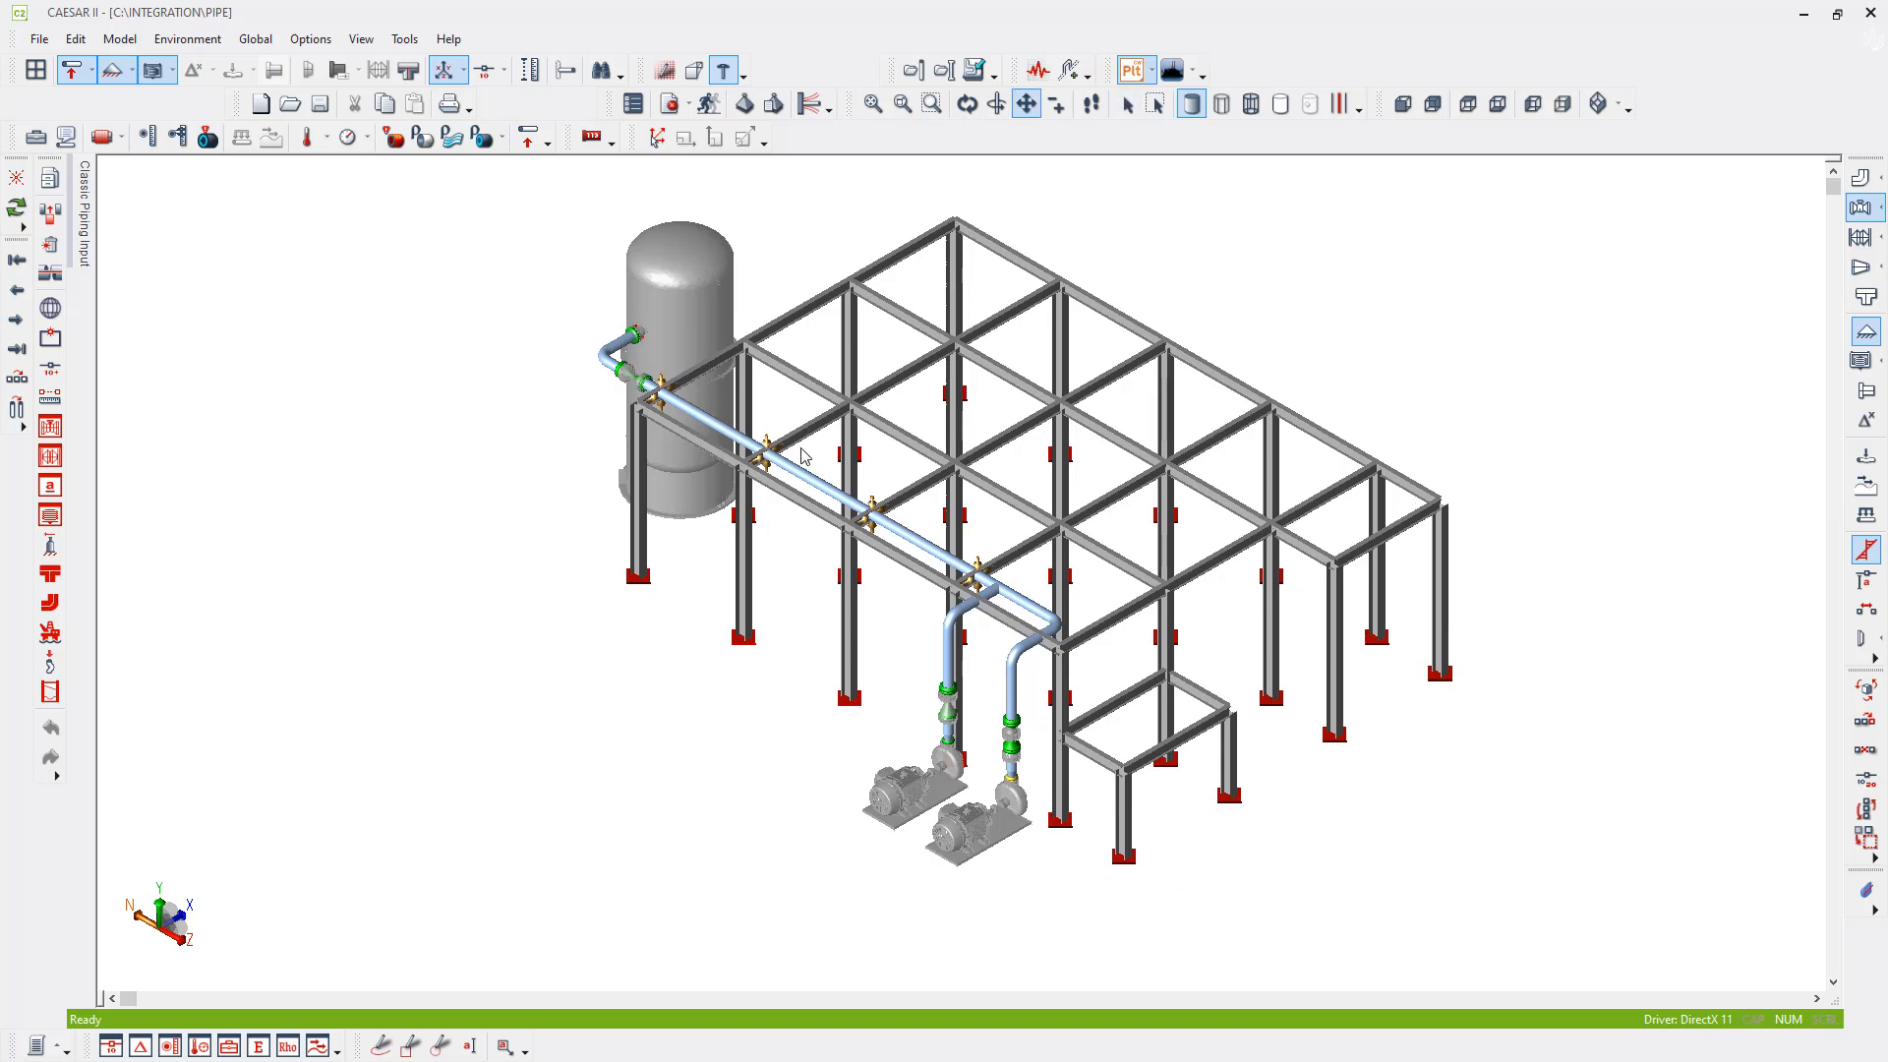
middle_click_drag(825, 453, 814, 551)
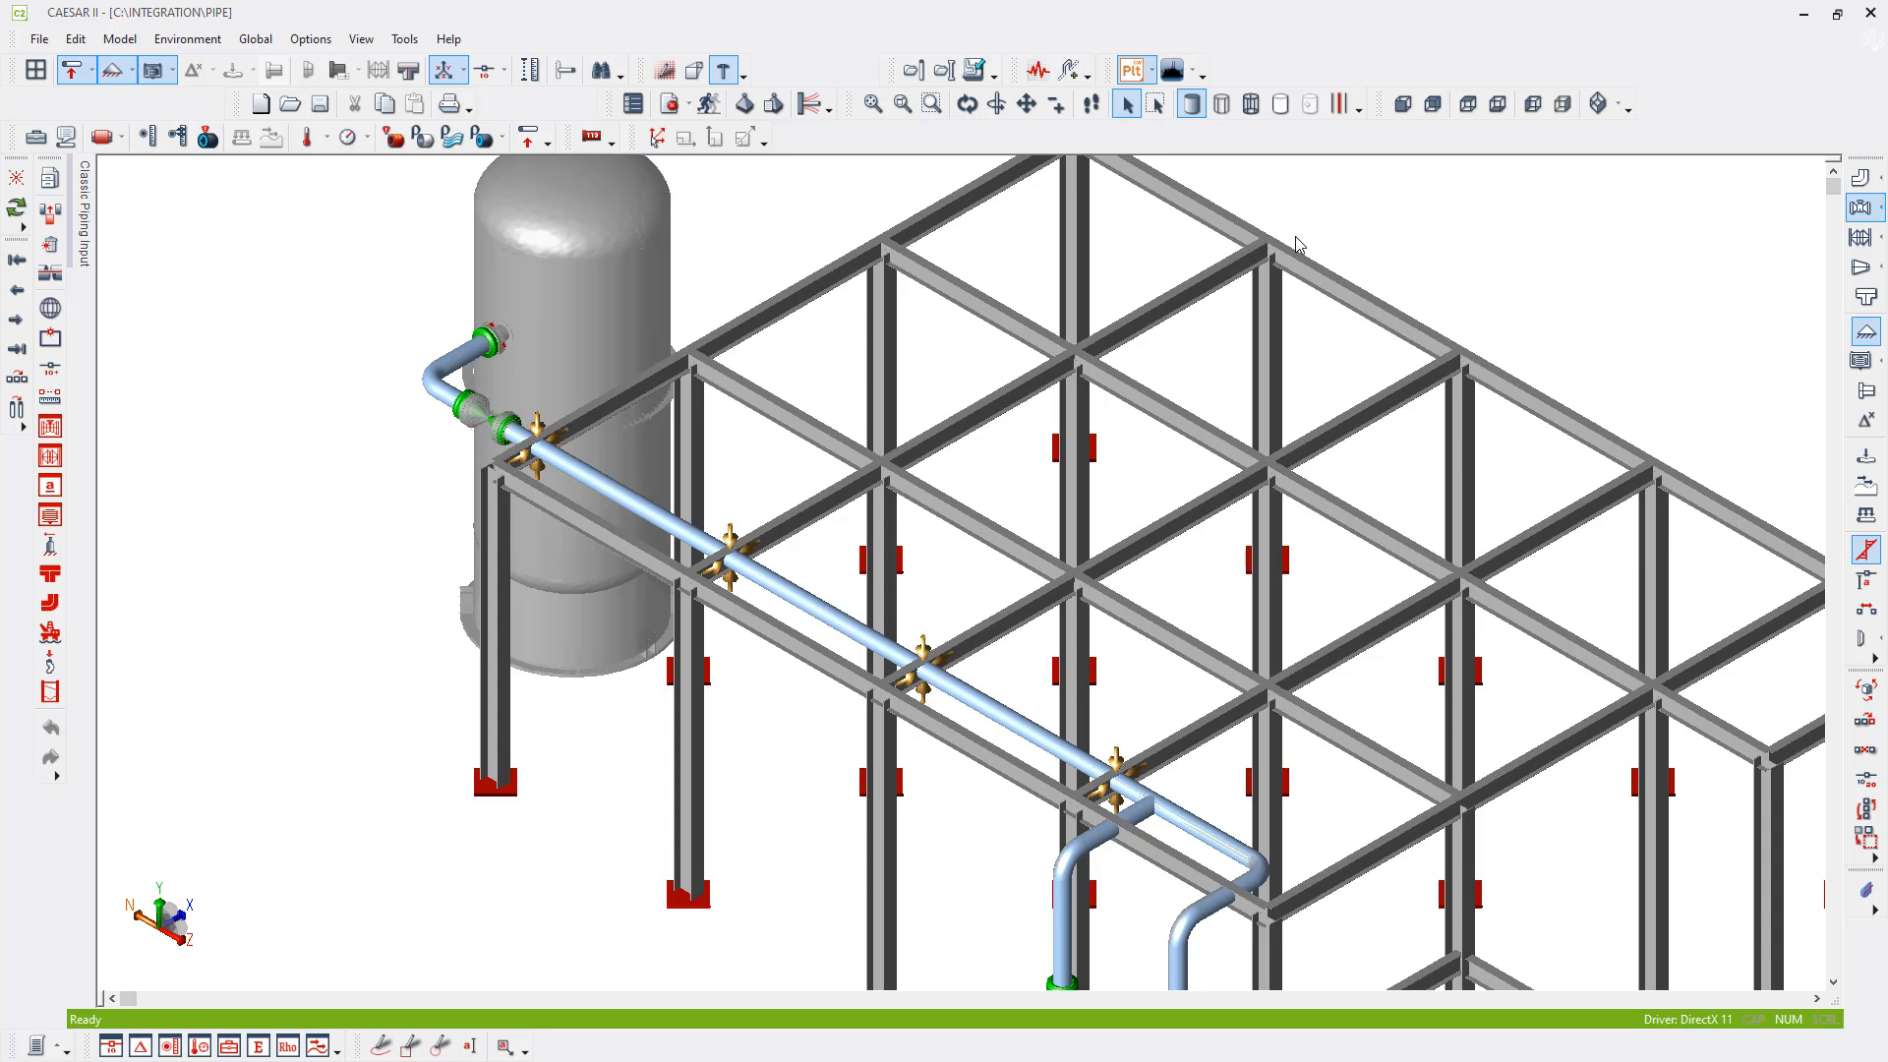
left_click(1070, 74)
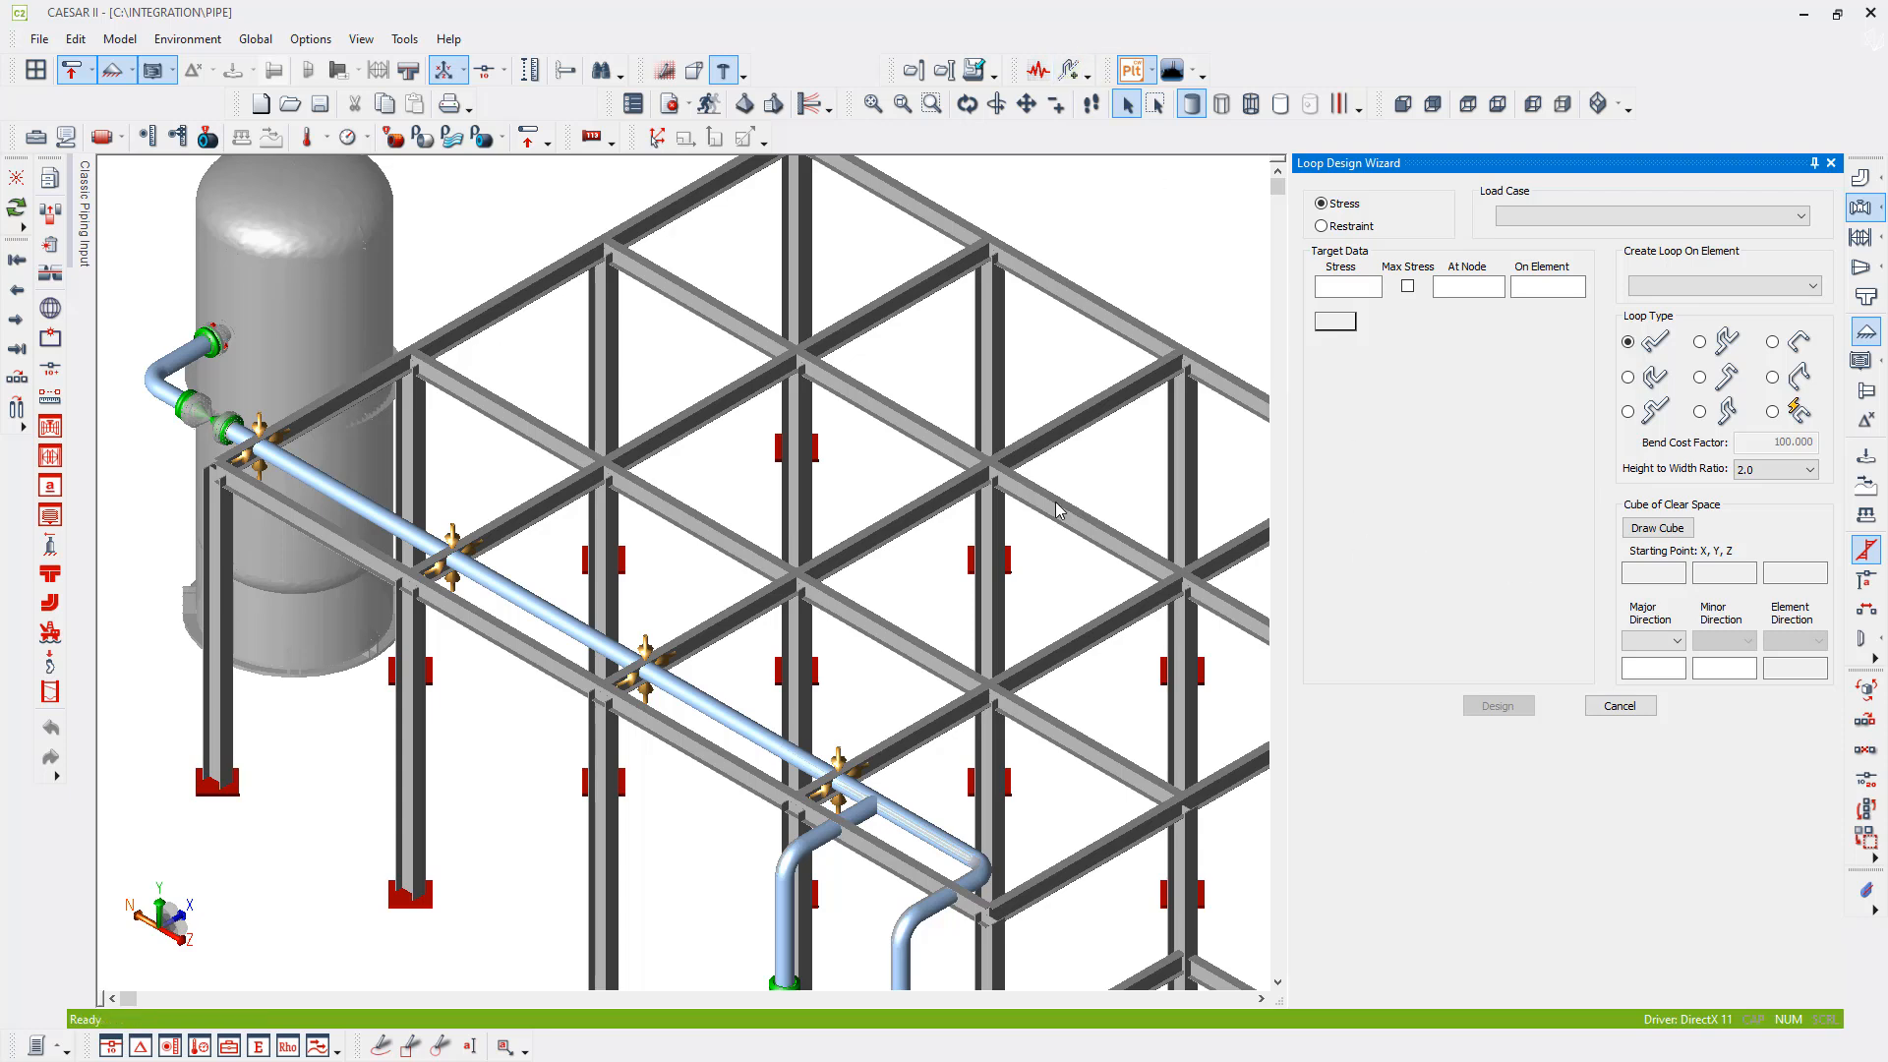
middle_click_drag(903, 584, 856, 498)
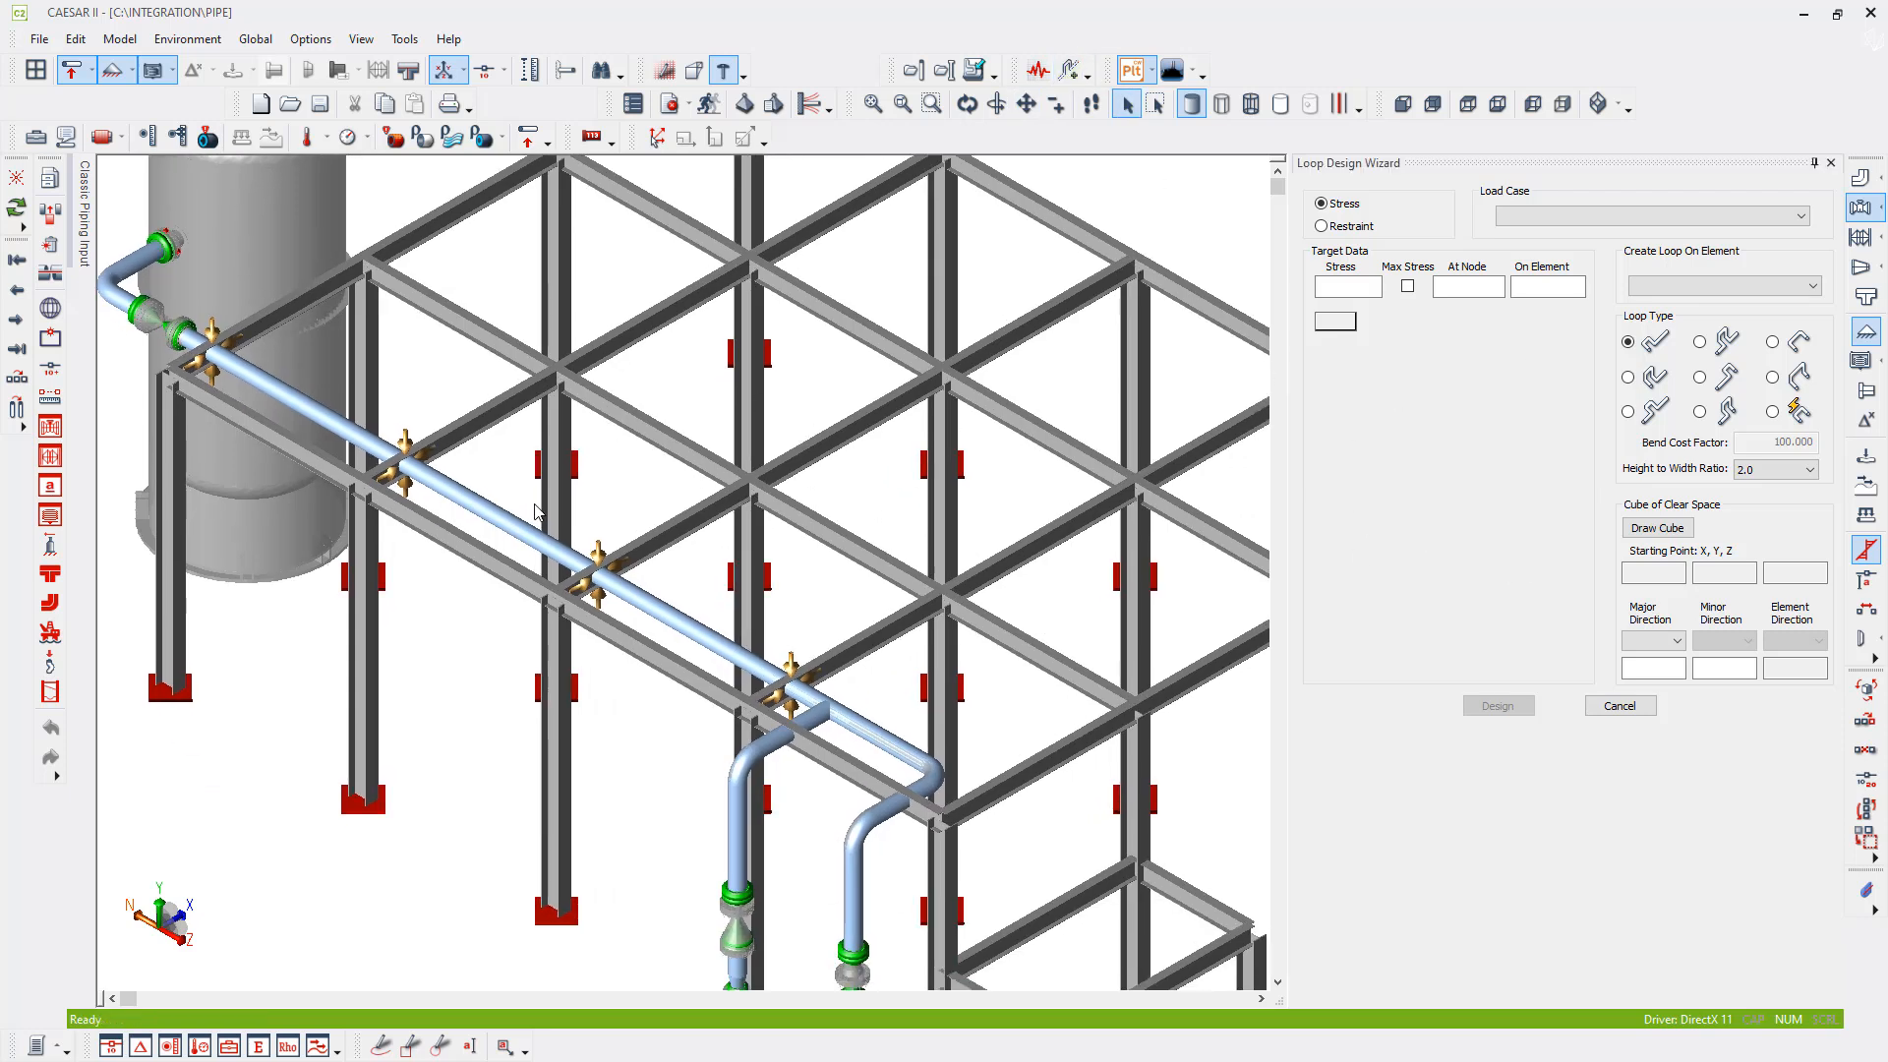
- Identify the pipe span between the second and third rack supports by node numbers and set element 2170-2180 to receive the loop
left_click(513, 520)
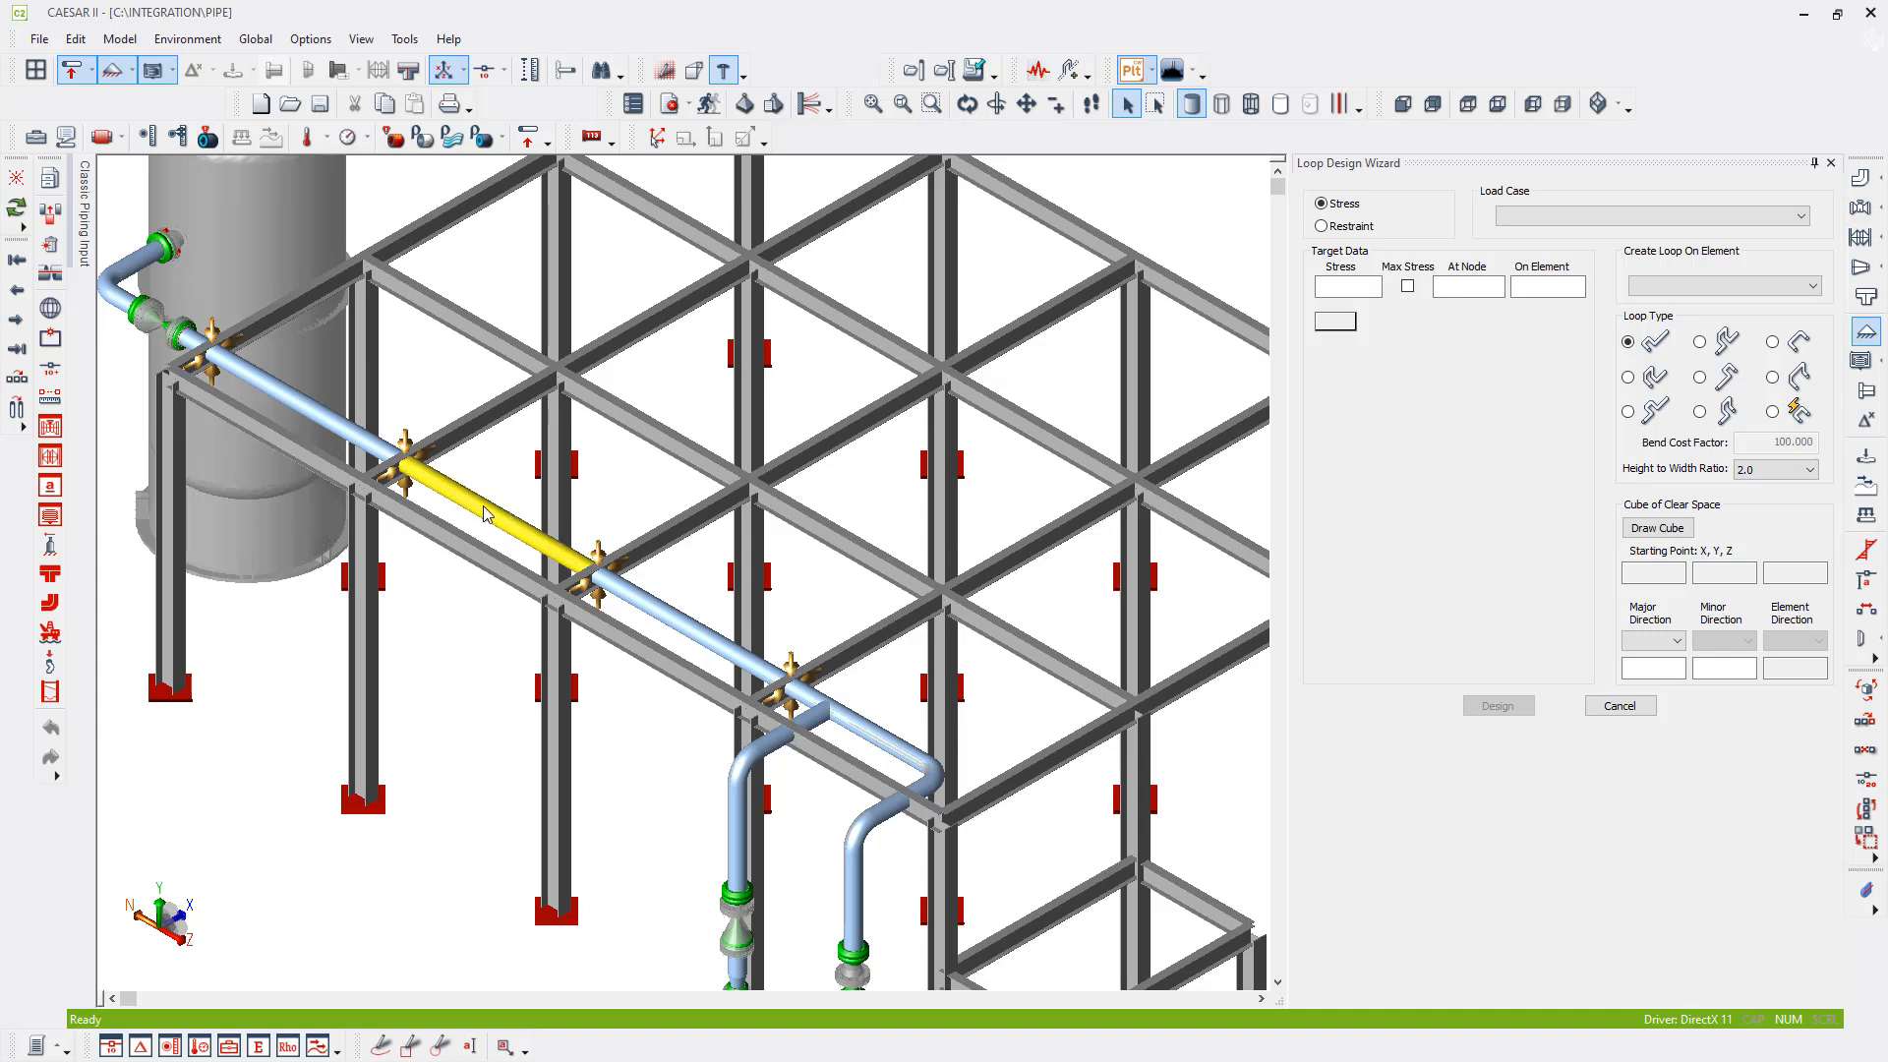
left_click(486, 70)
scroll(421, 469, "up", 2)
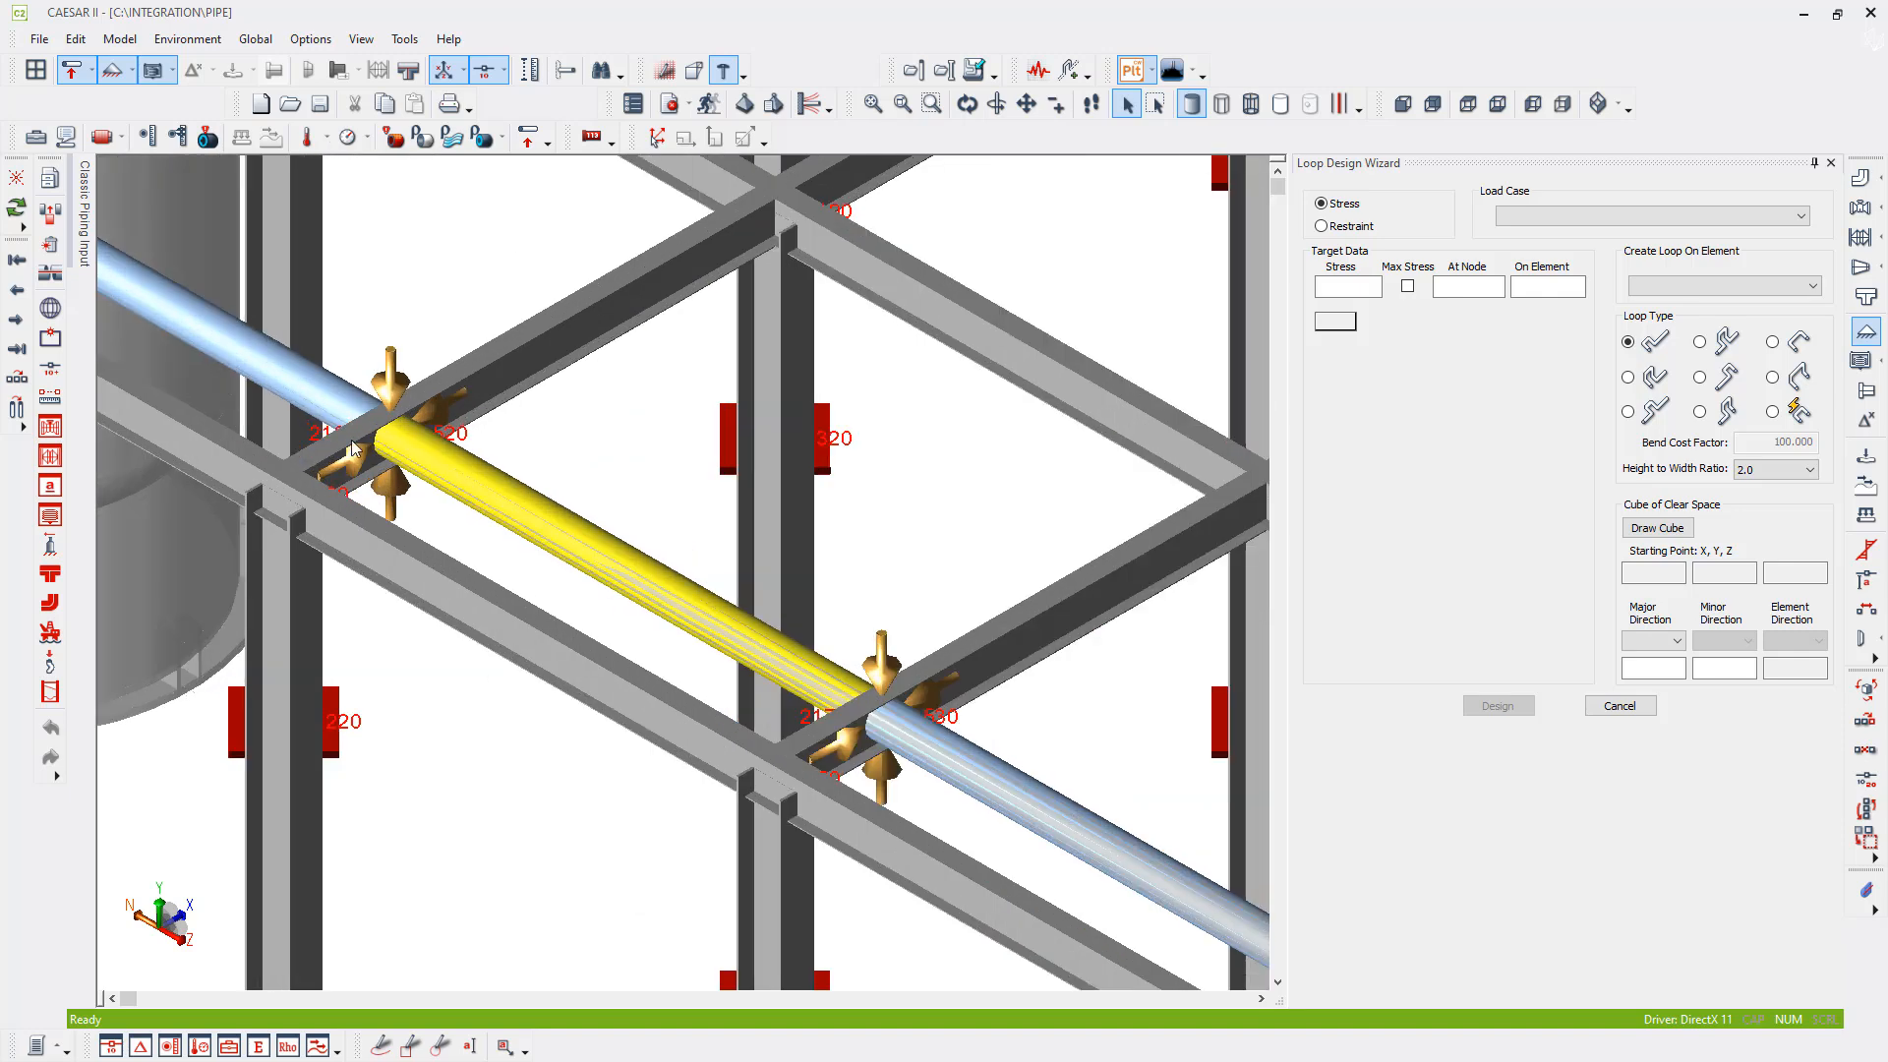
left_click(486, 72)
left_click(1723, 285)
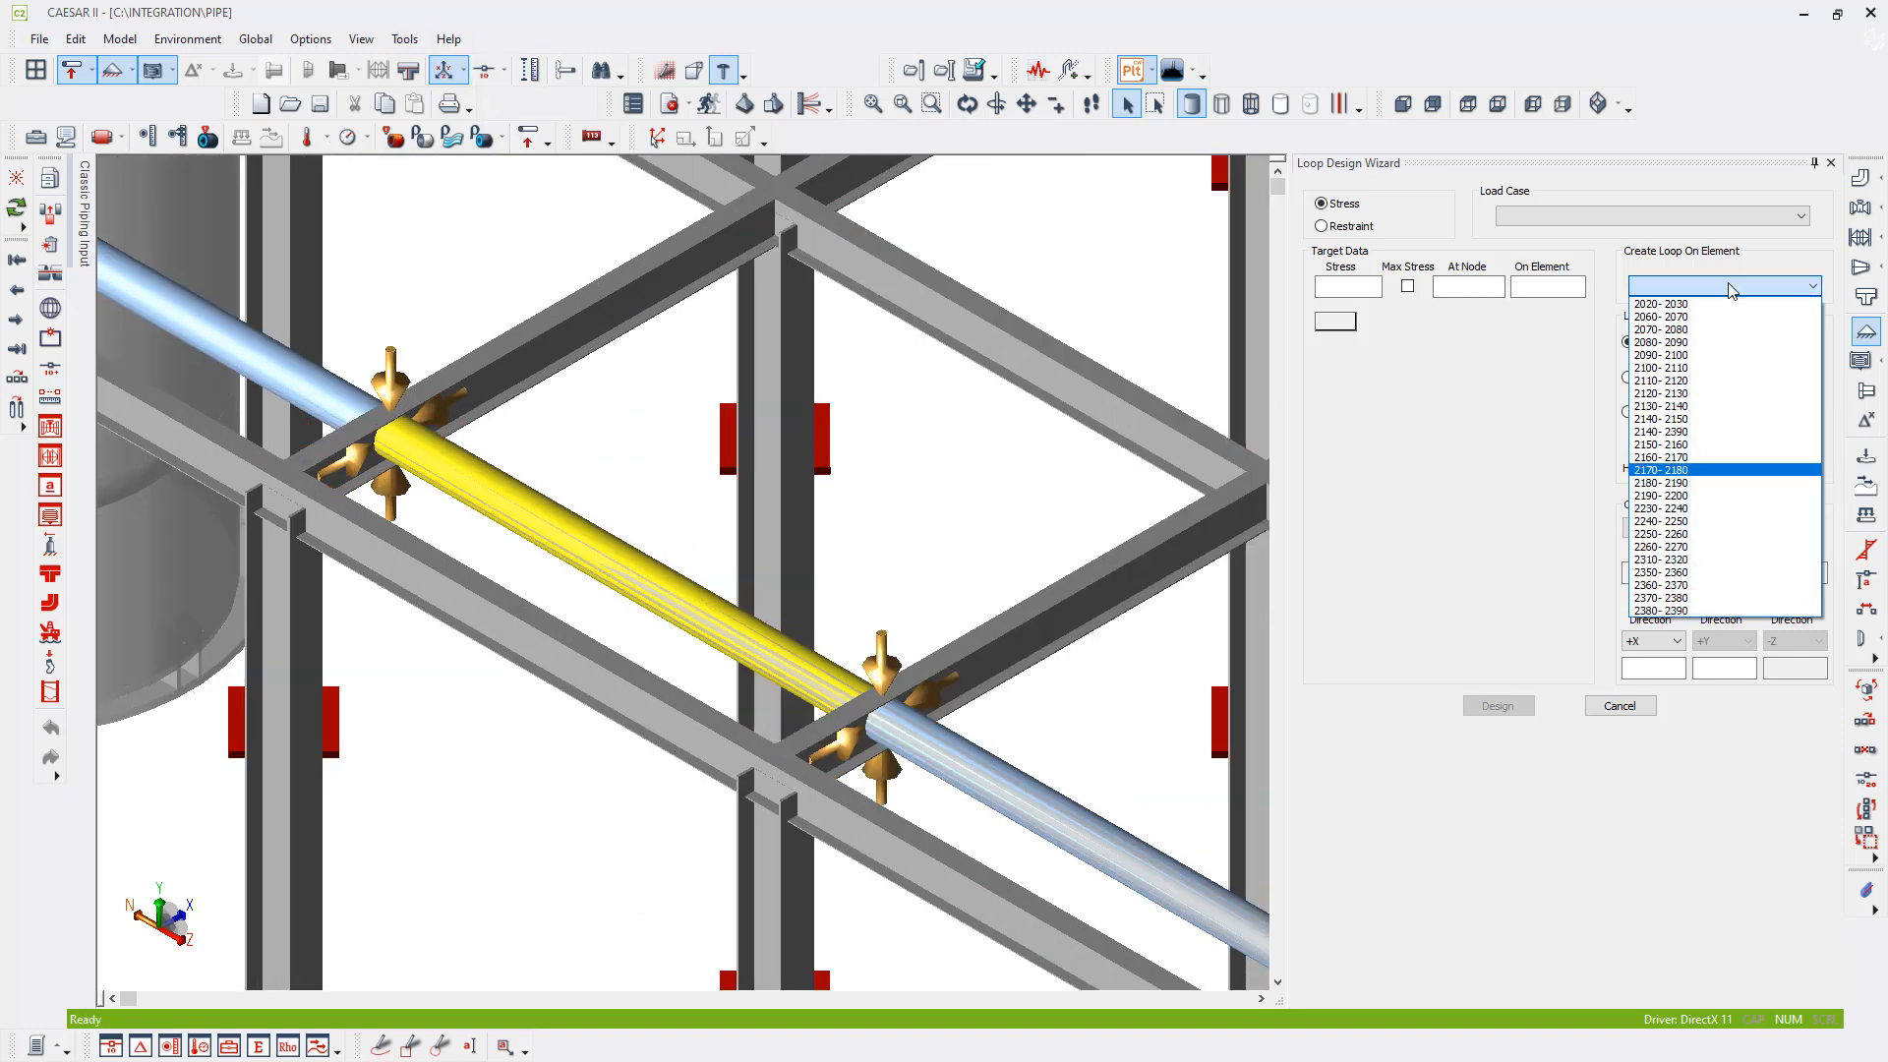
left_click(1701, 470)
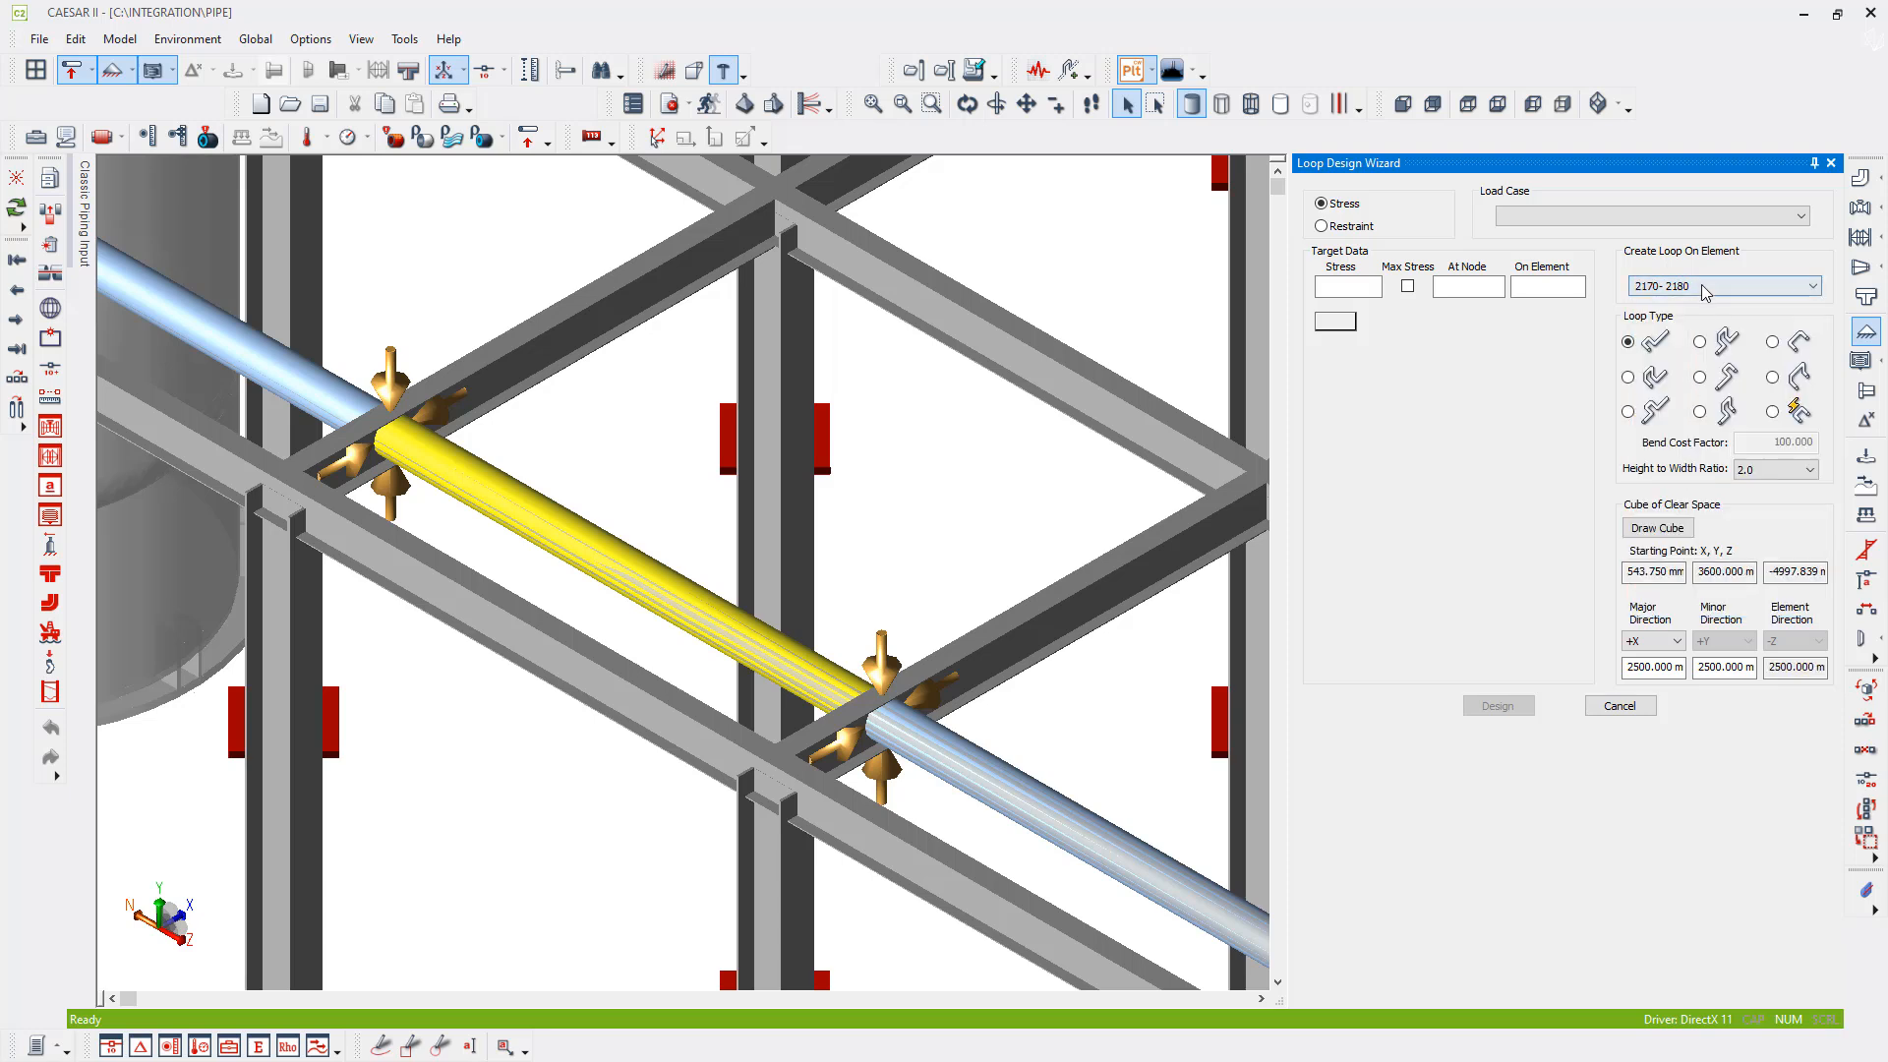
- Set the loop design load case to 5 (EXP) L5=L2-L4 and the target to a maximum stress of 250
left_click(1534, 216)
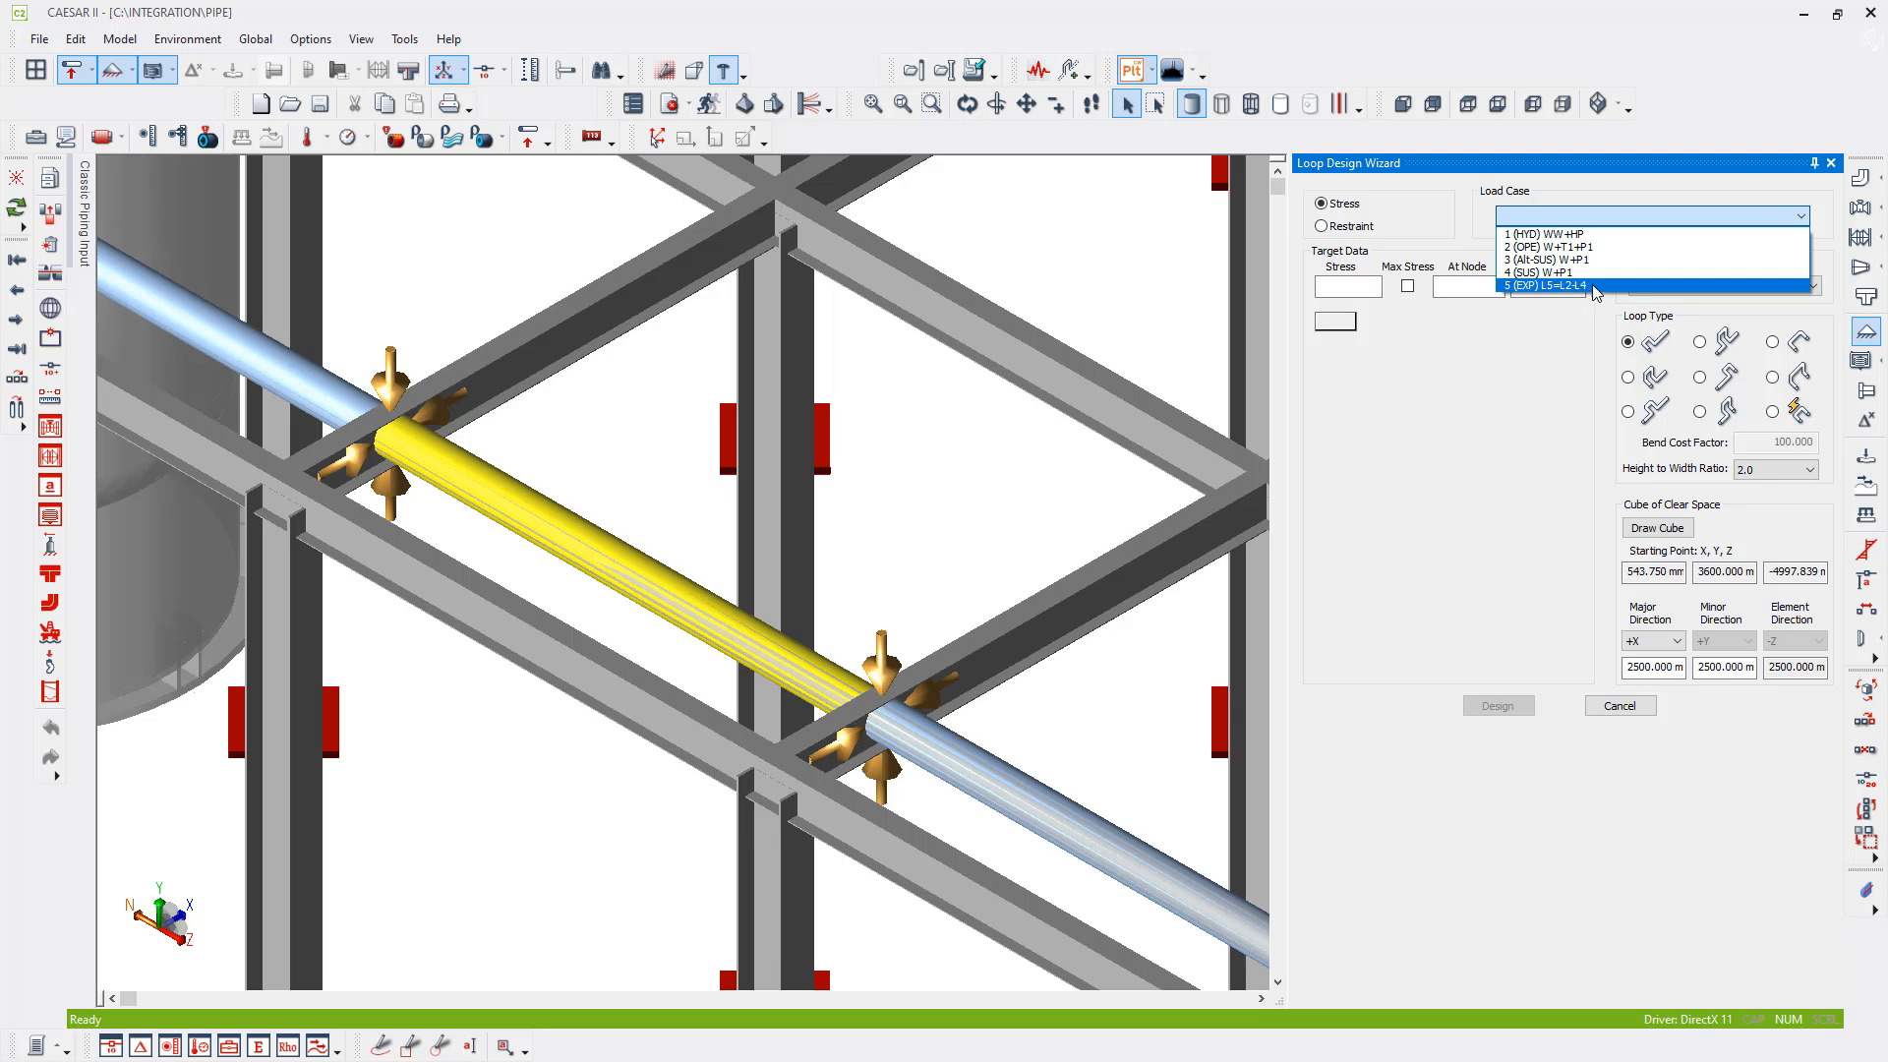
left_click(1613, 286)
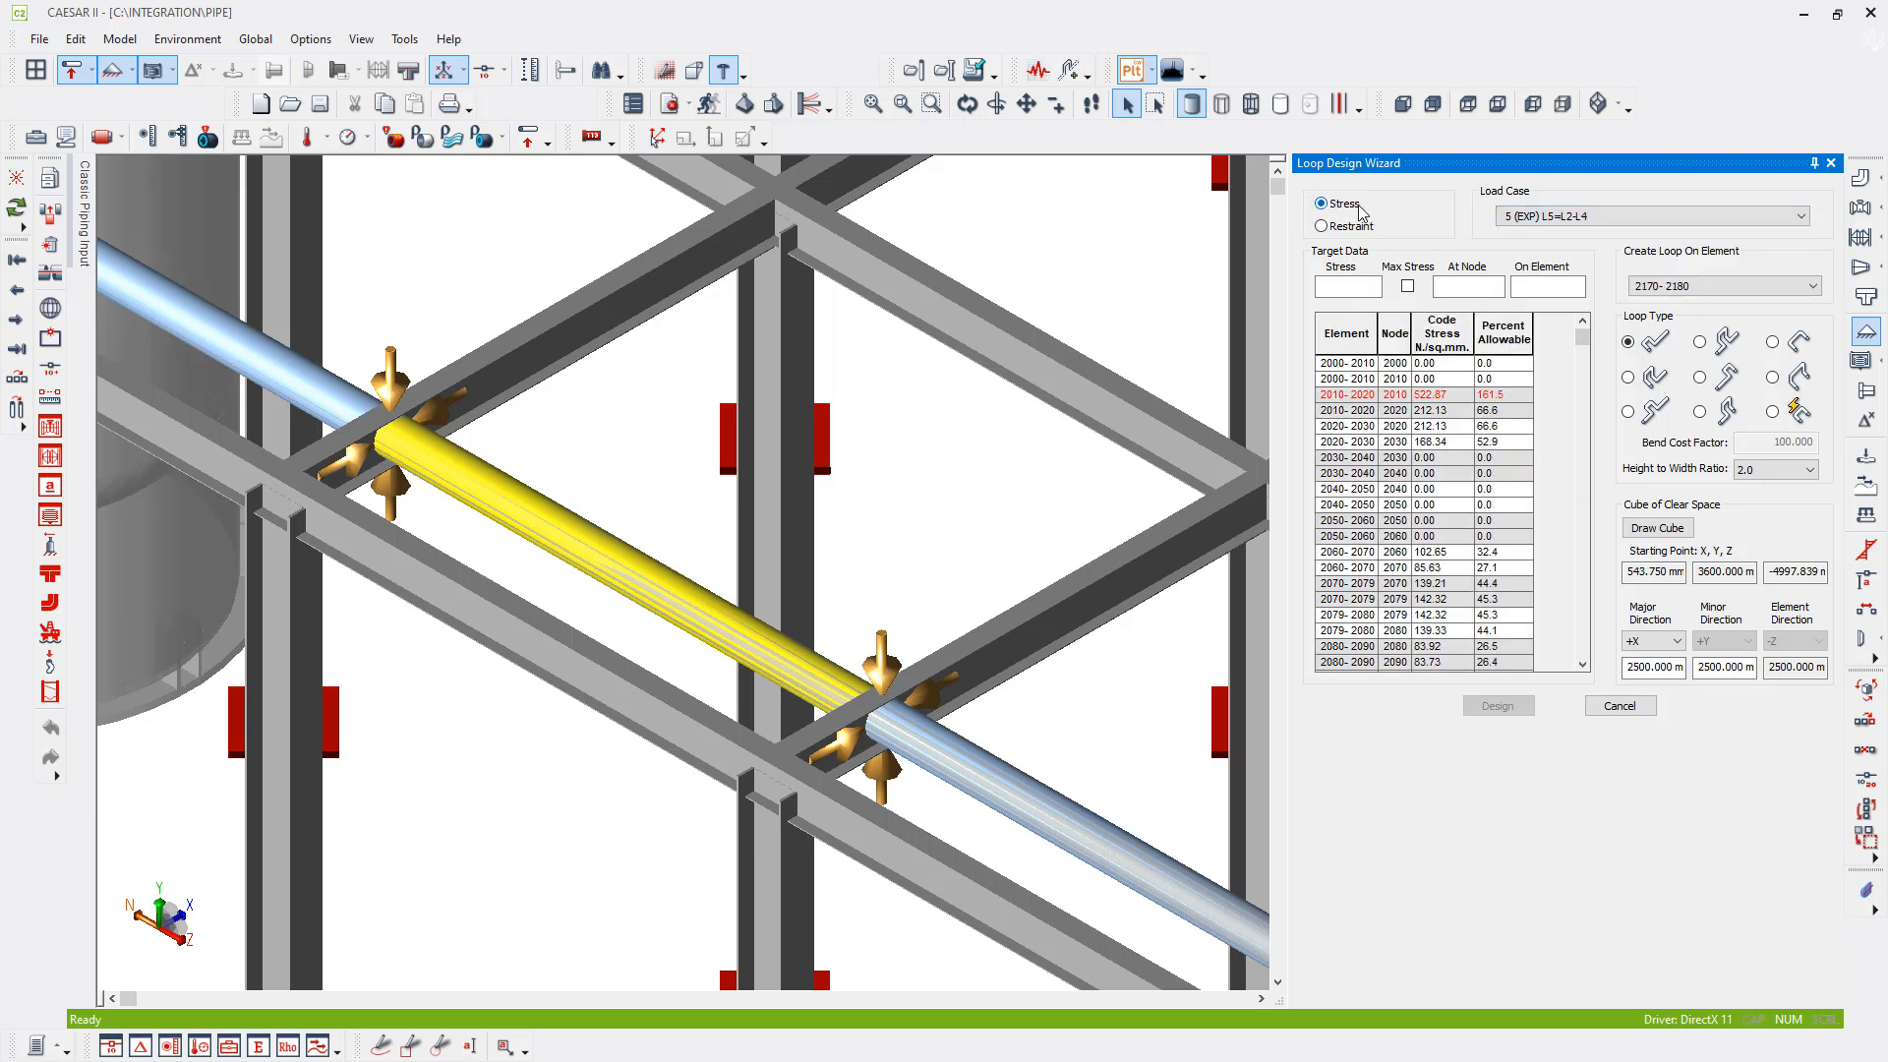
left_click(1344, 289)
type("250")
key("Return")
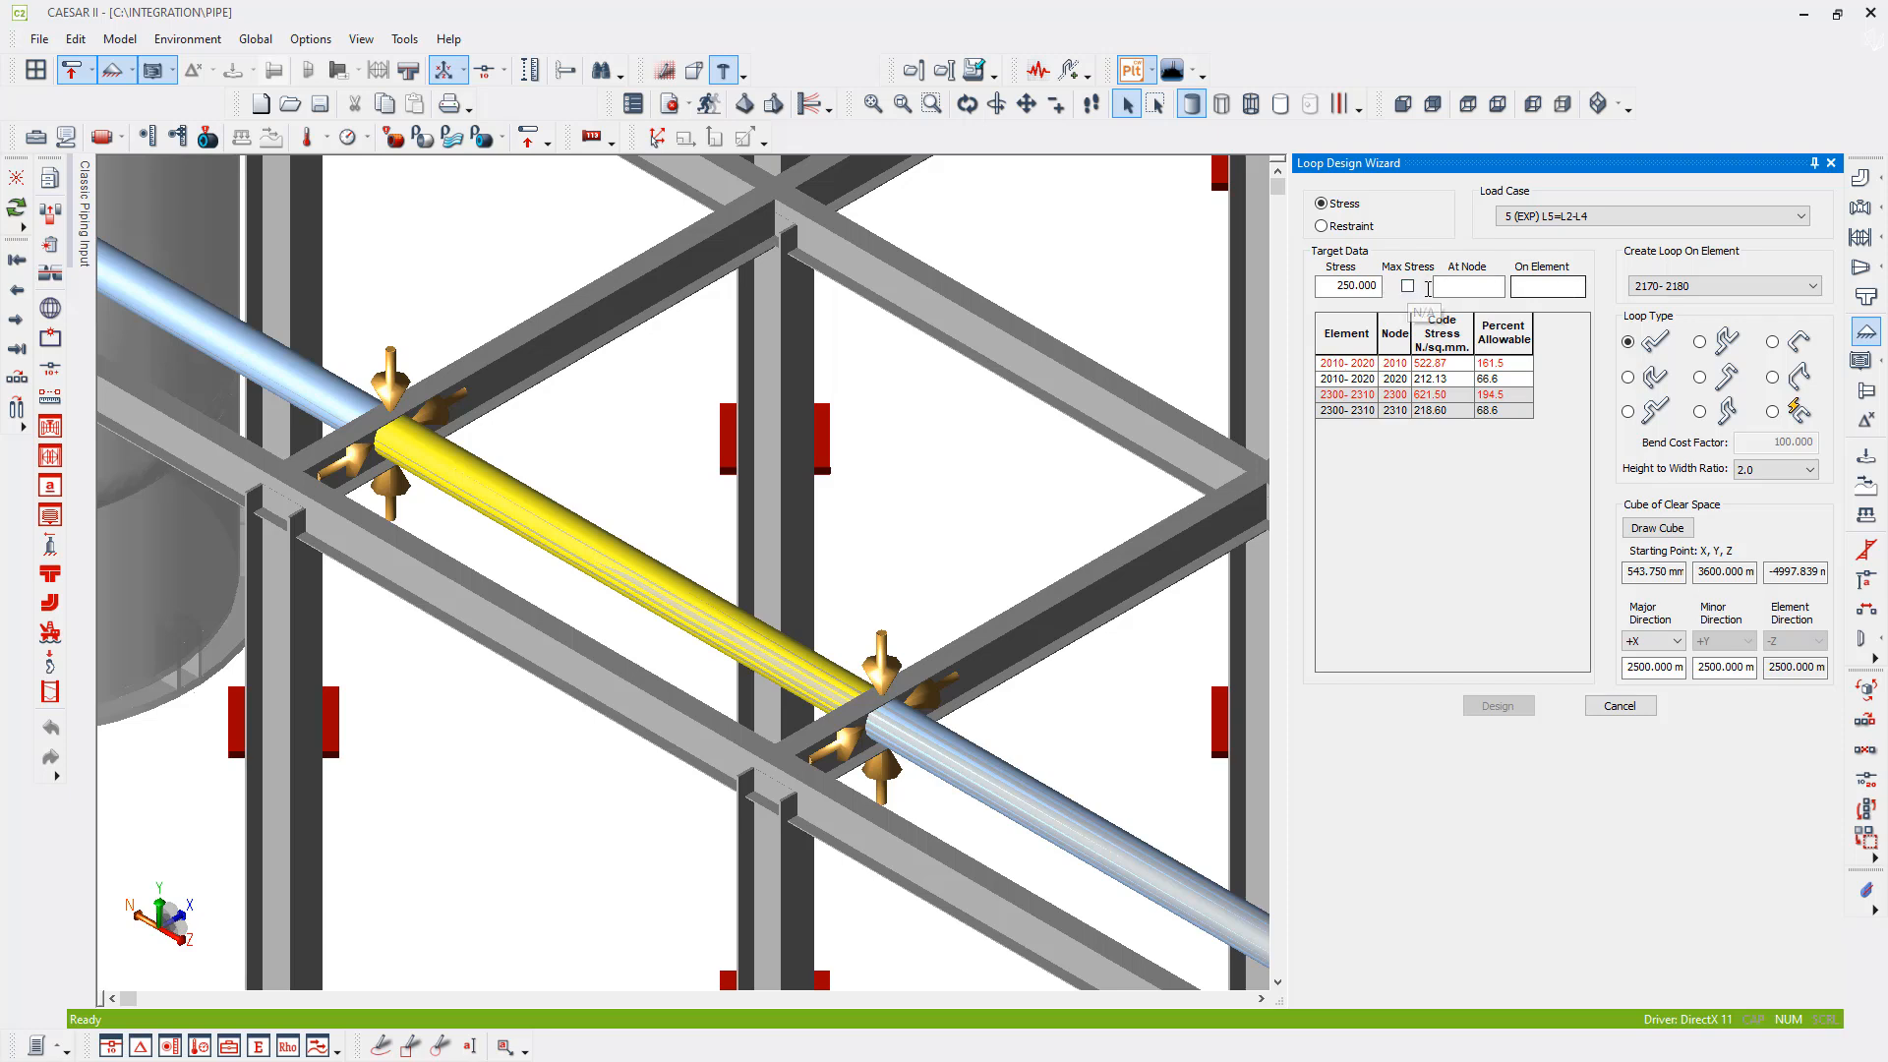
left_click(1355, 286)
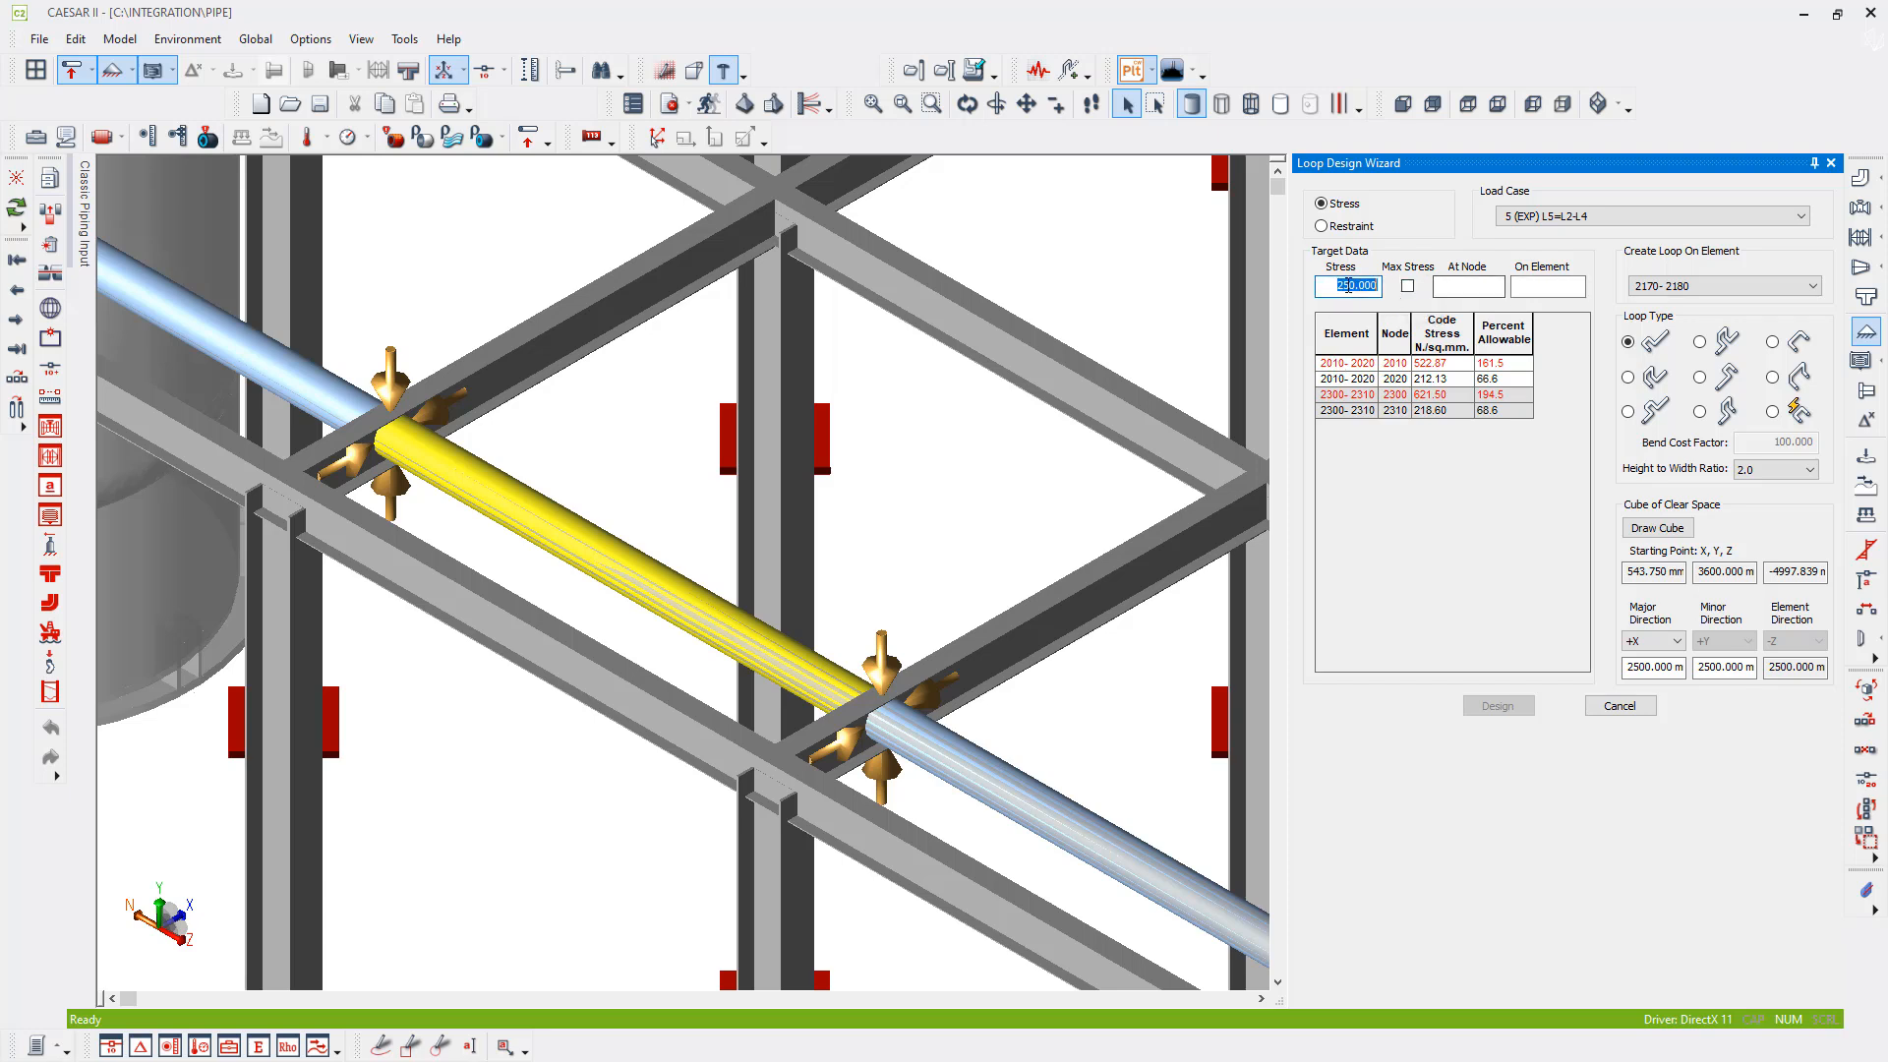
left_click(1408, 286)
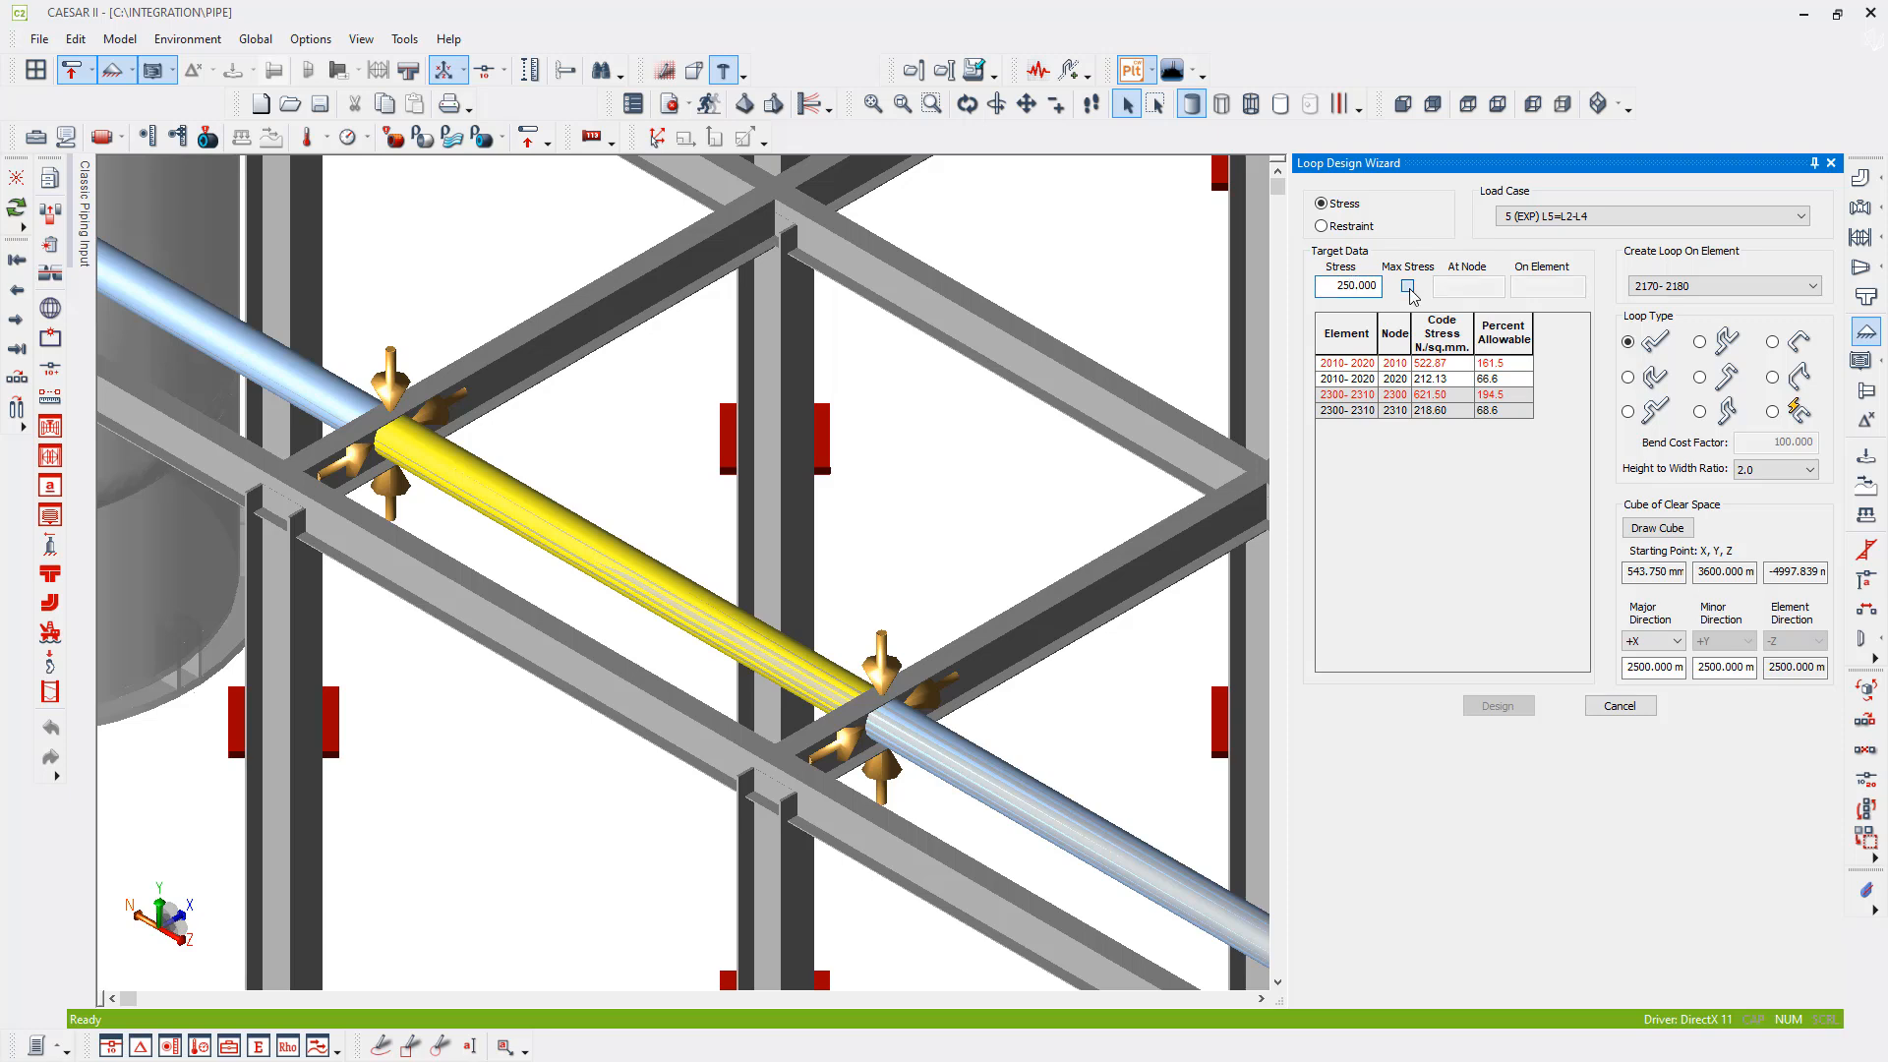
left_click(1335, 286)
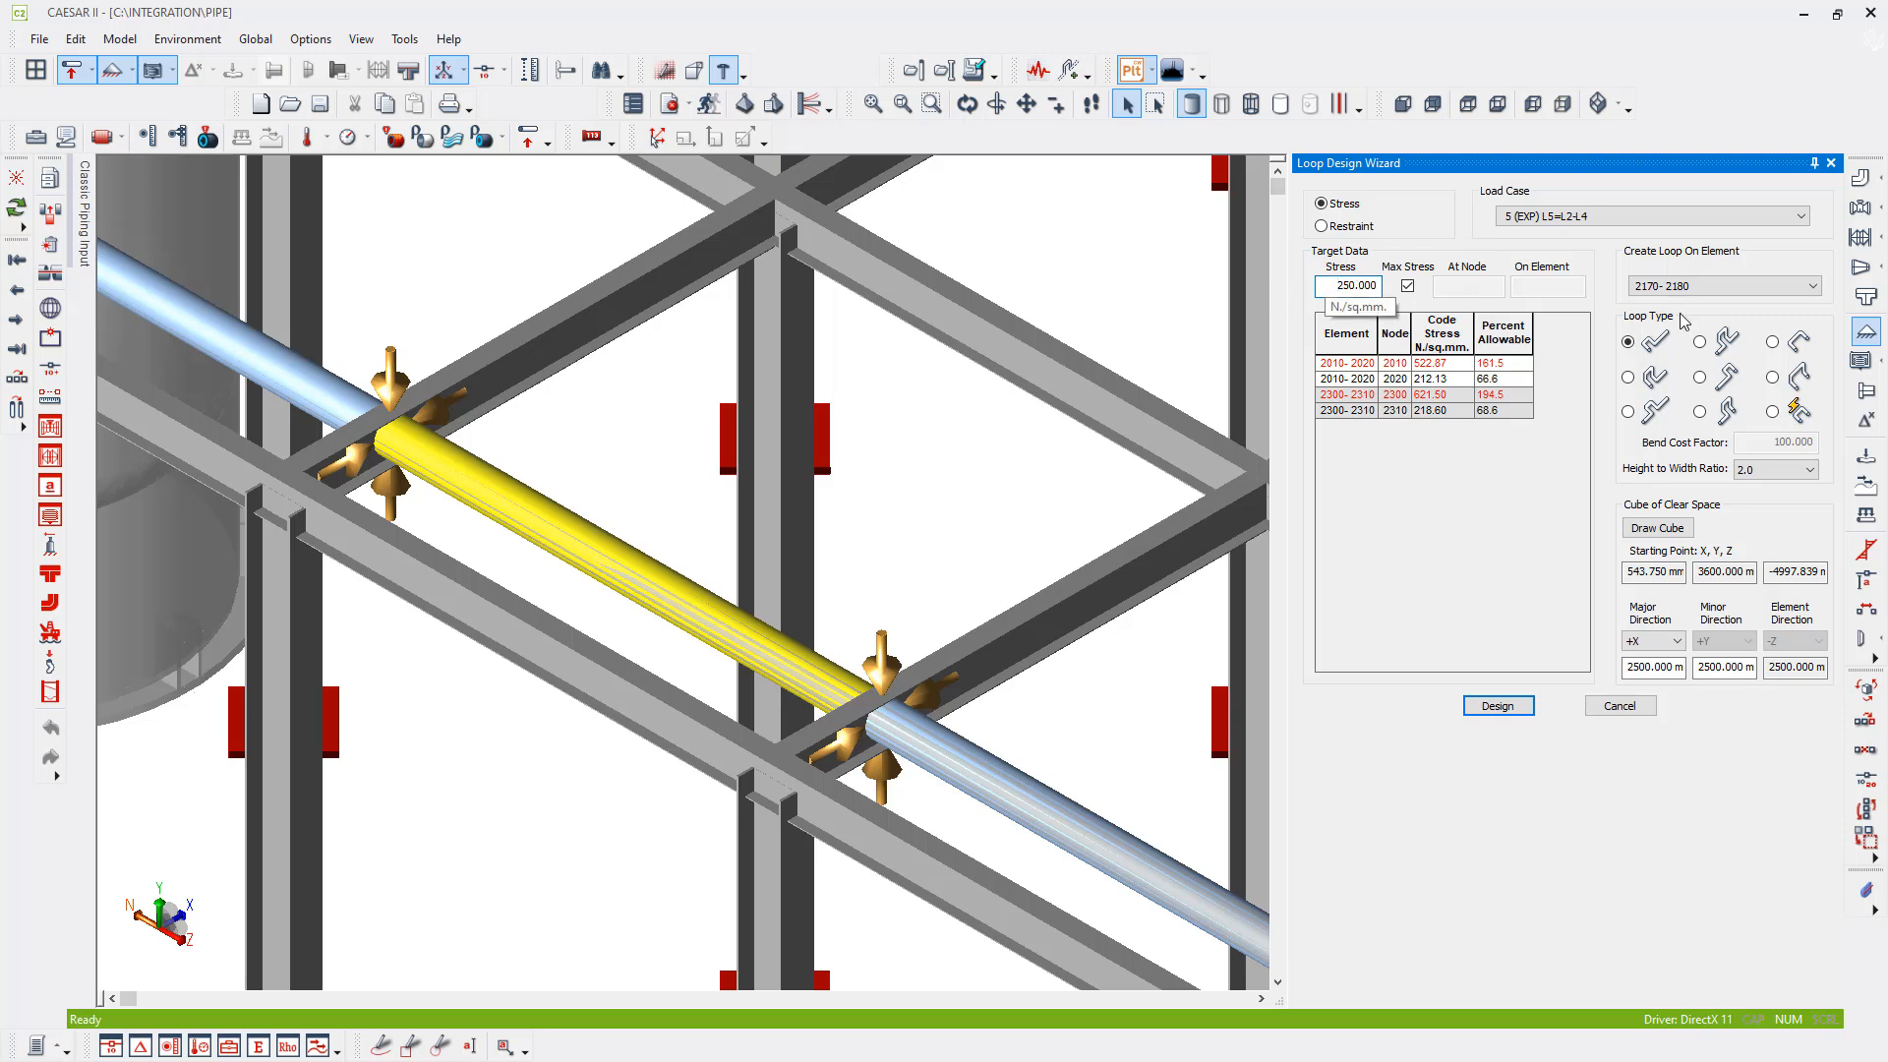
- Choose loop type 3, draw the cube of clear space on the selected element, then shorten its depth to the next column line and reduce its height
left_click(1630, 413)
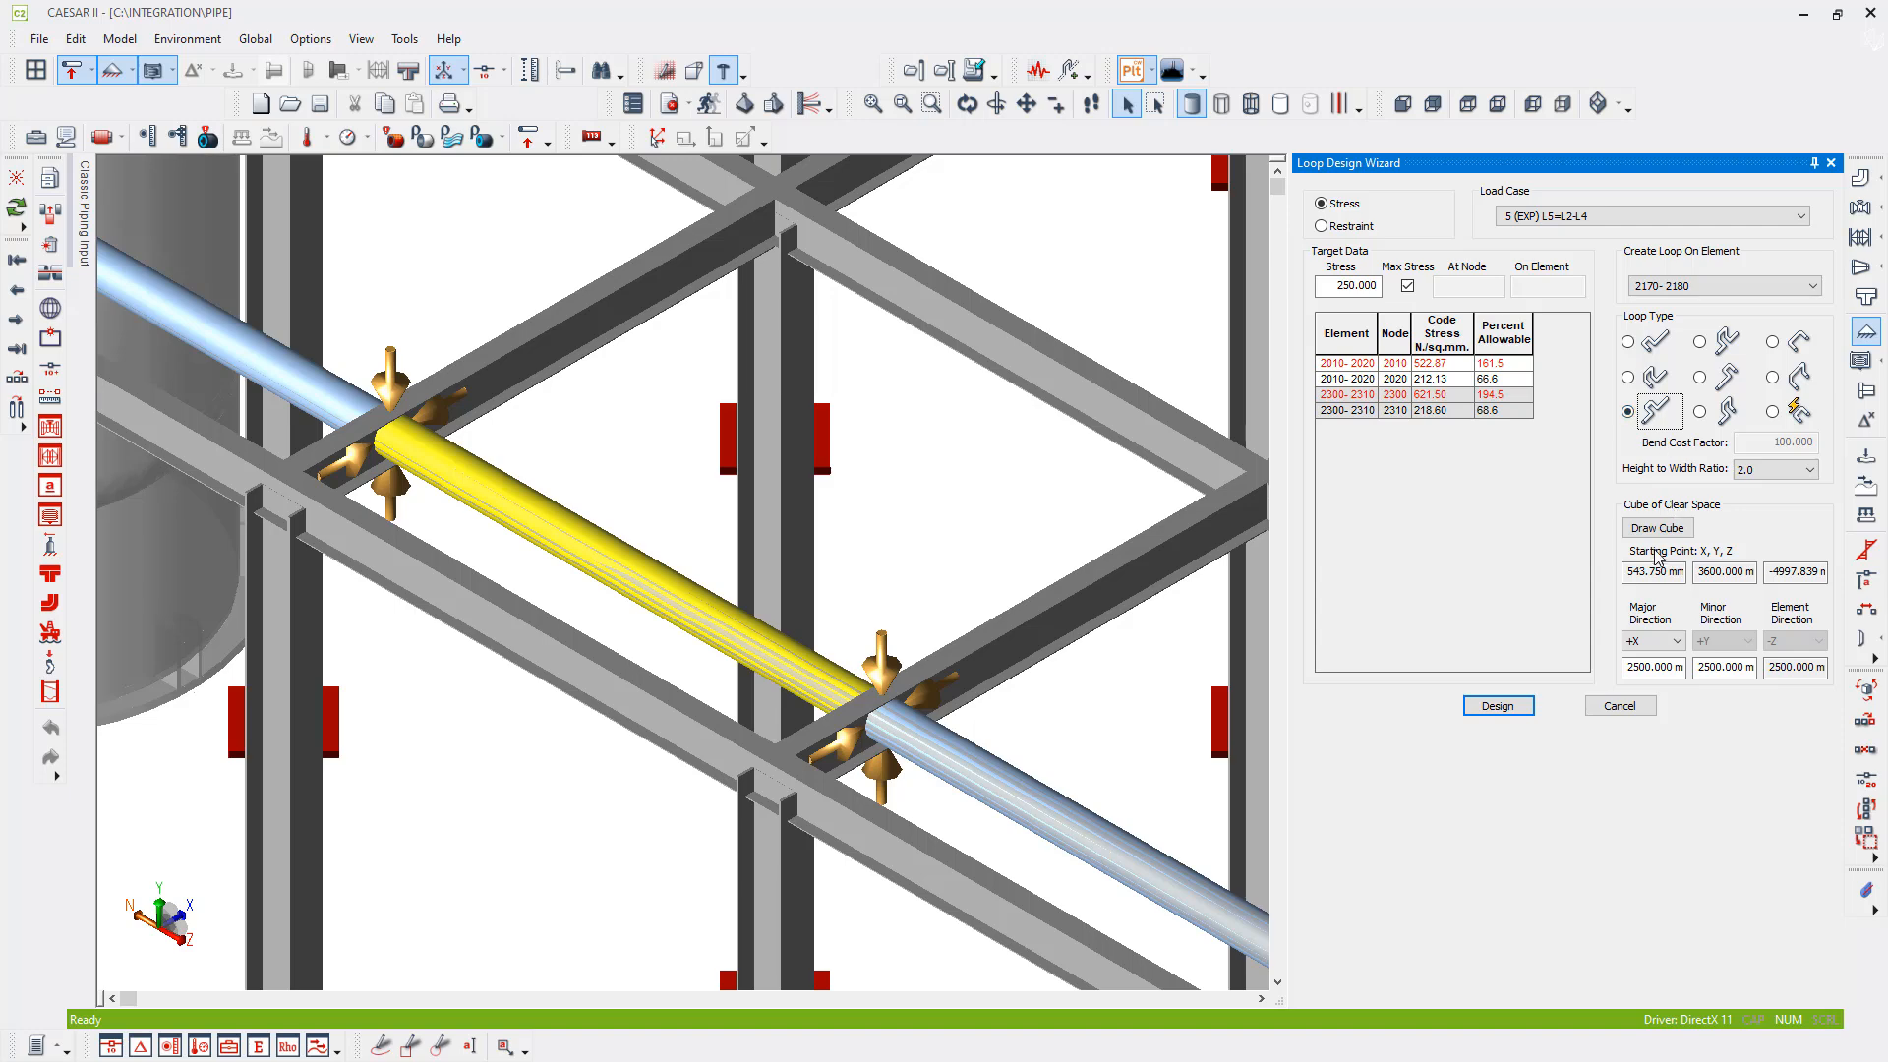
left_click(1672, 530)
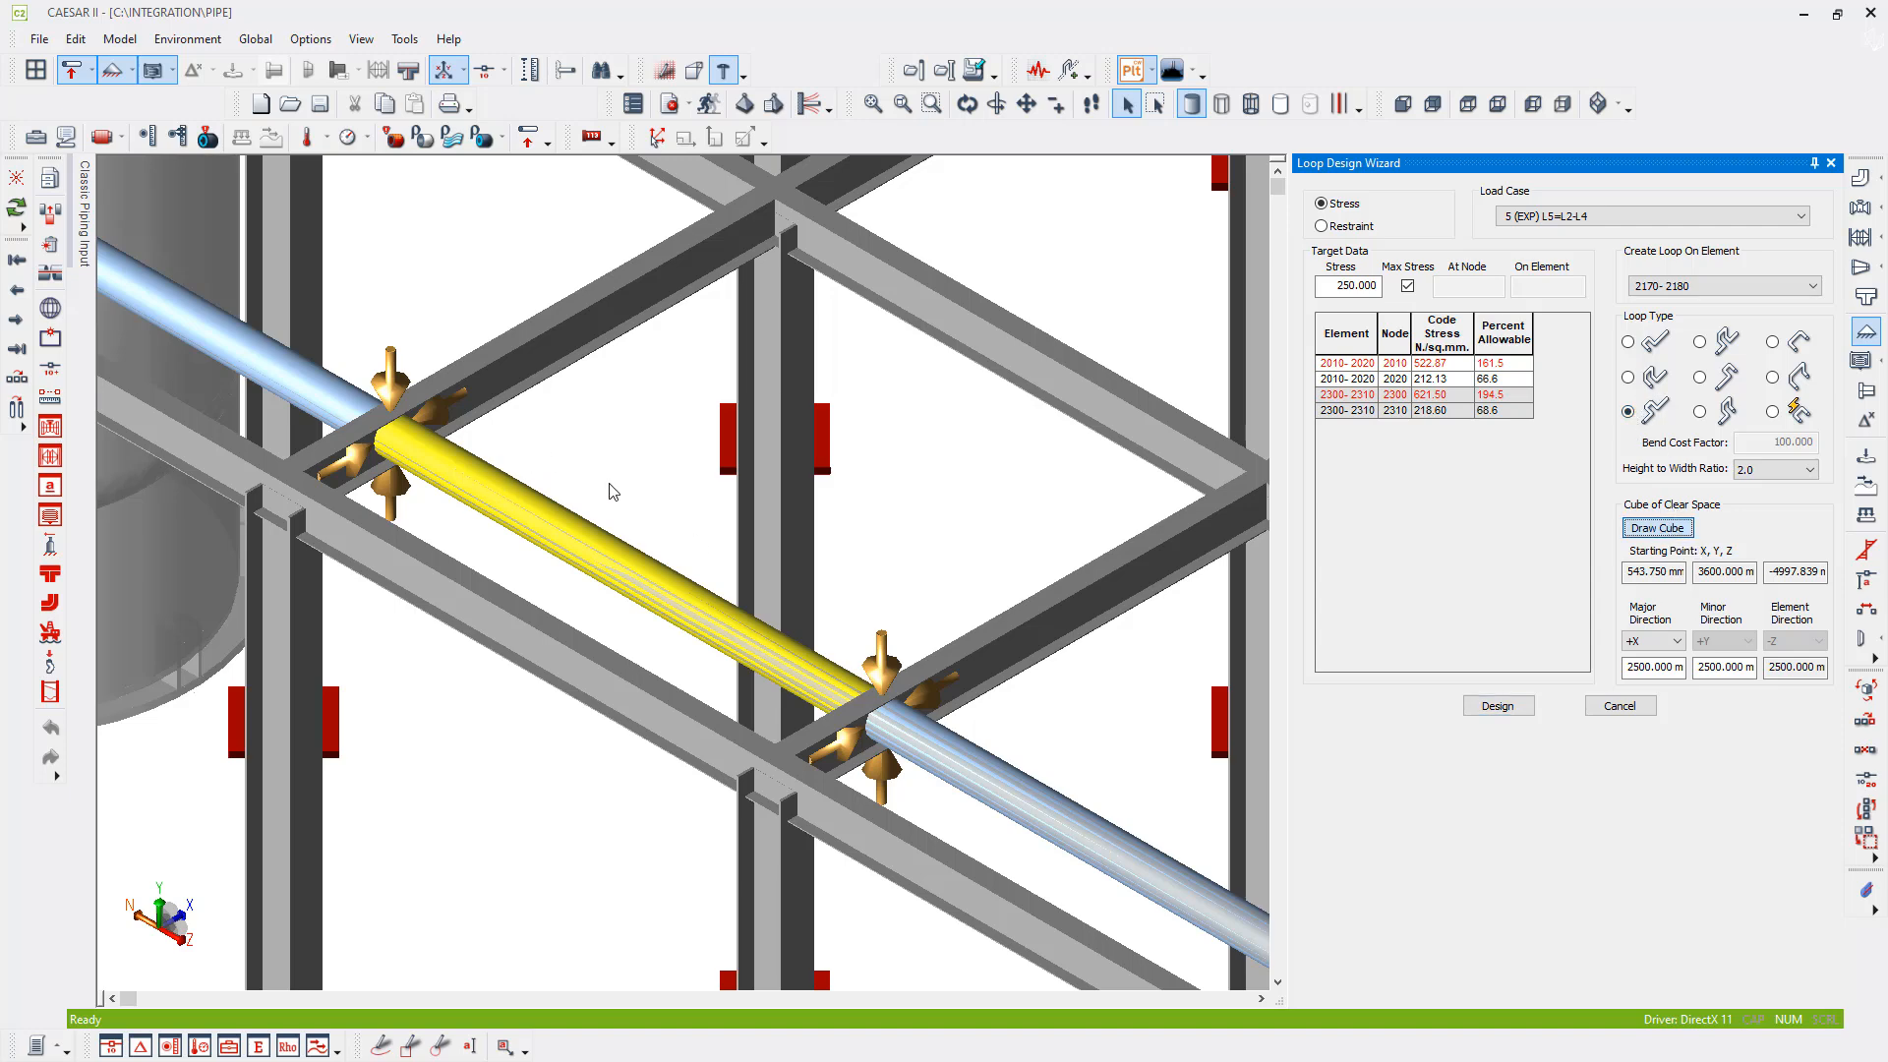
middle_click_drag(861, 589, 468, 753)
scroll(686, 641, "down", 2)
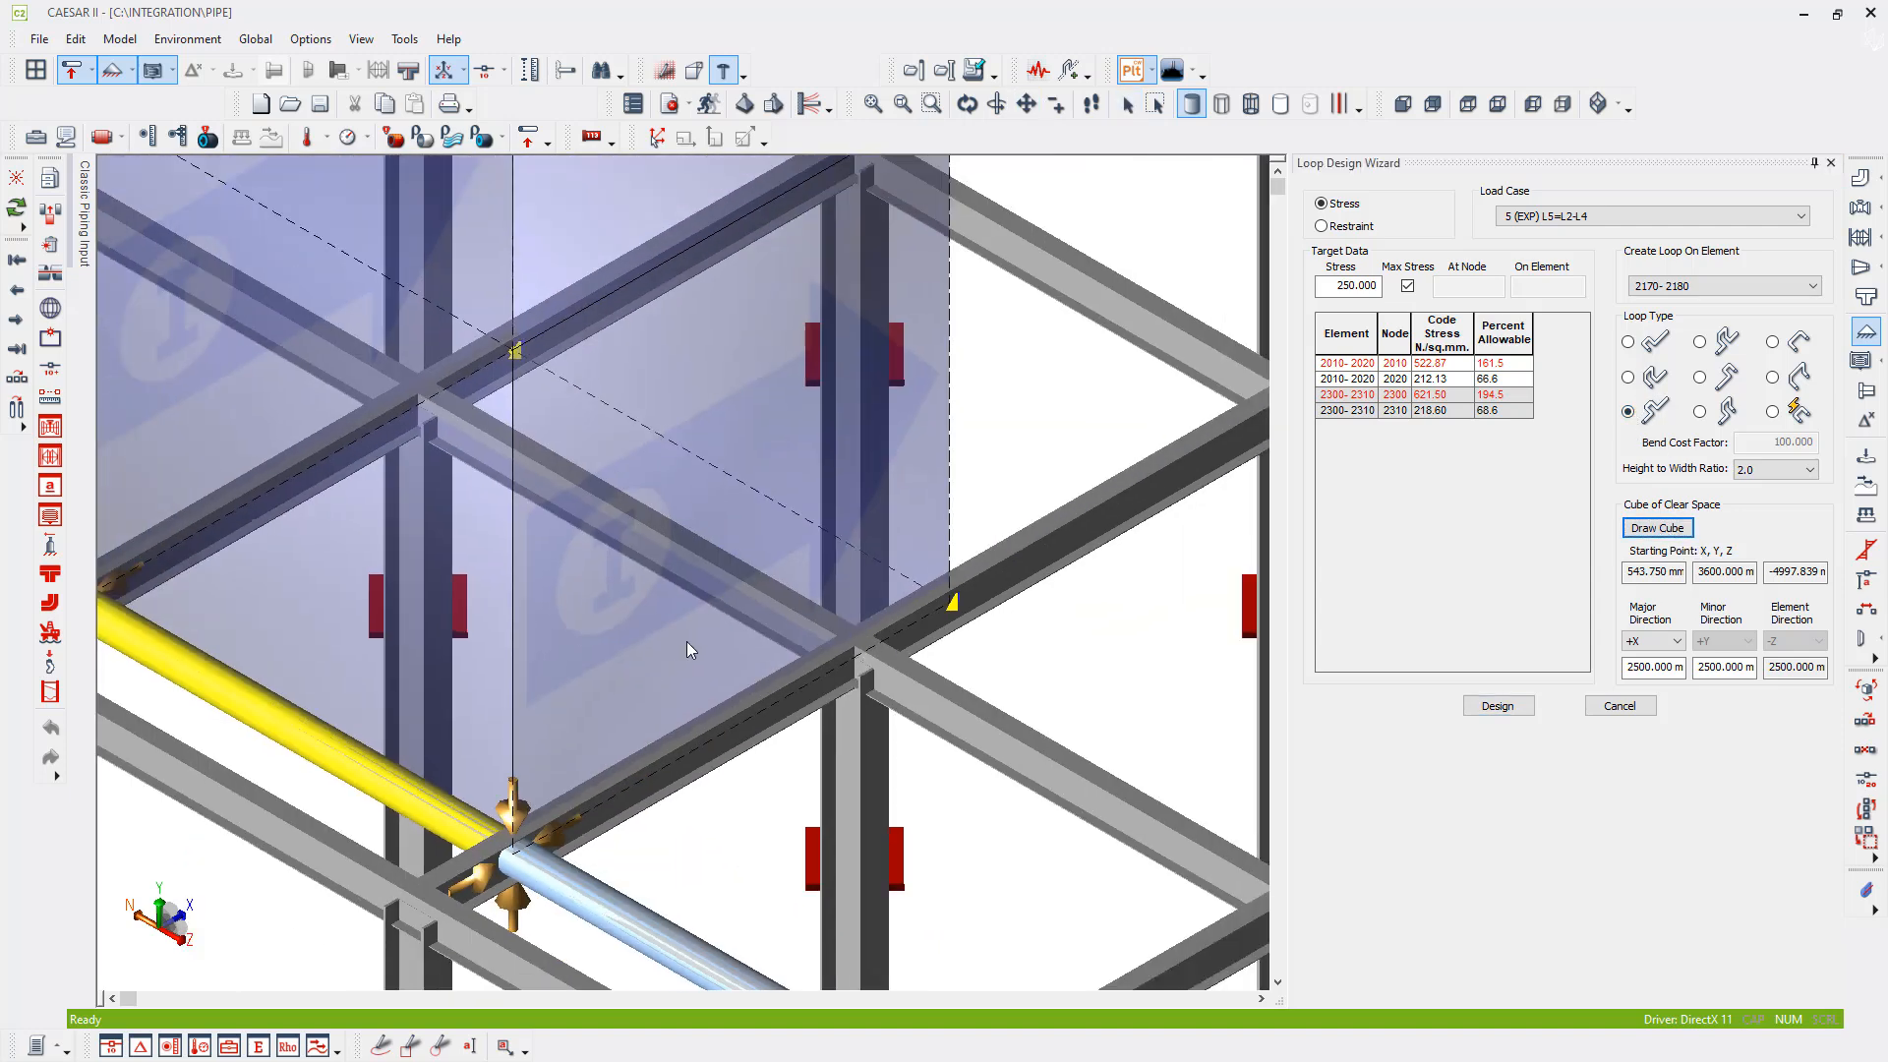
left_click_drag(914, 612, 804, 649)
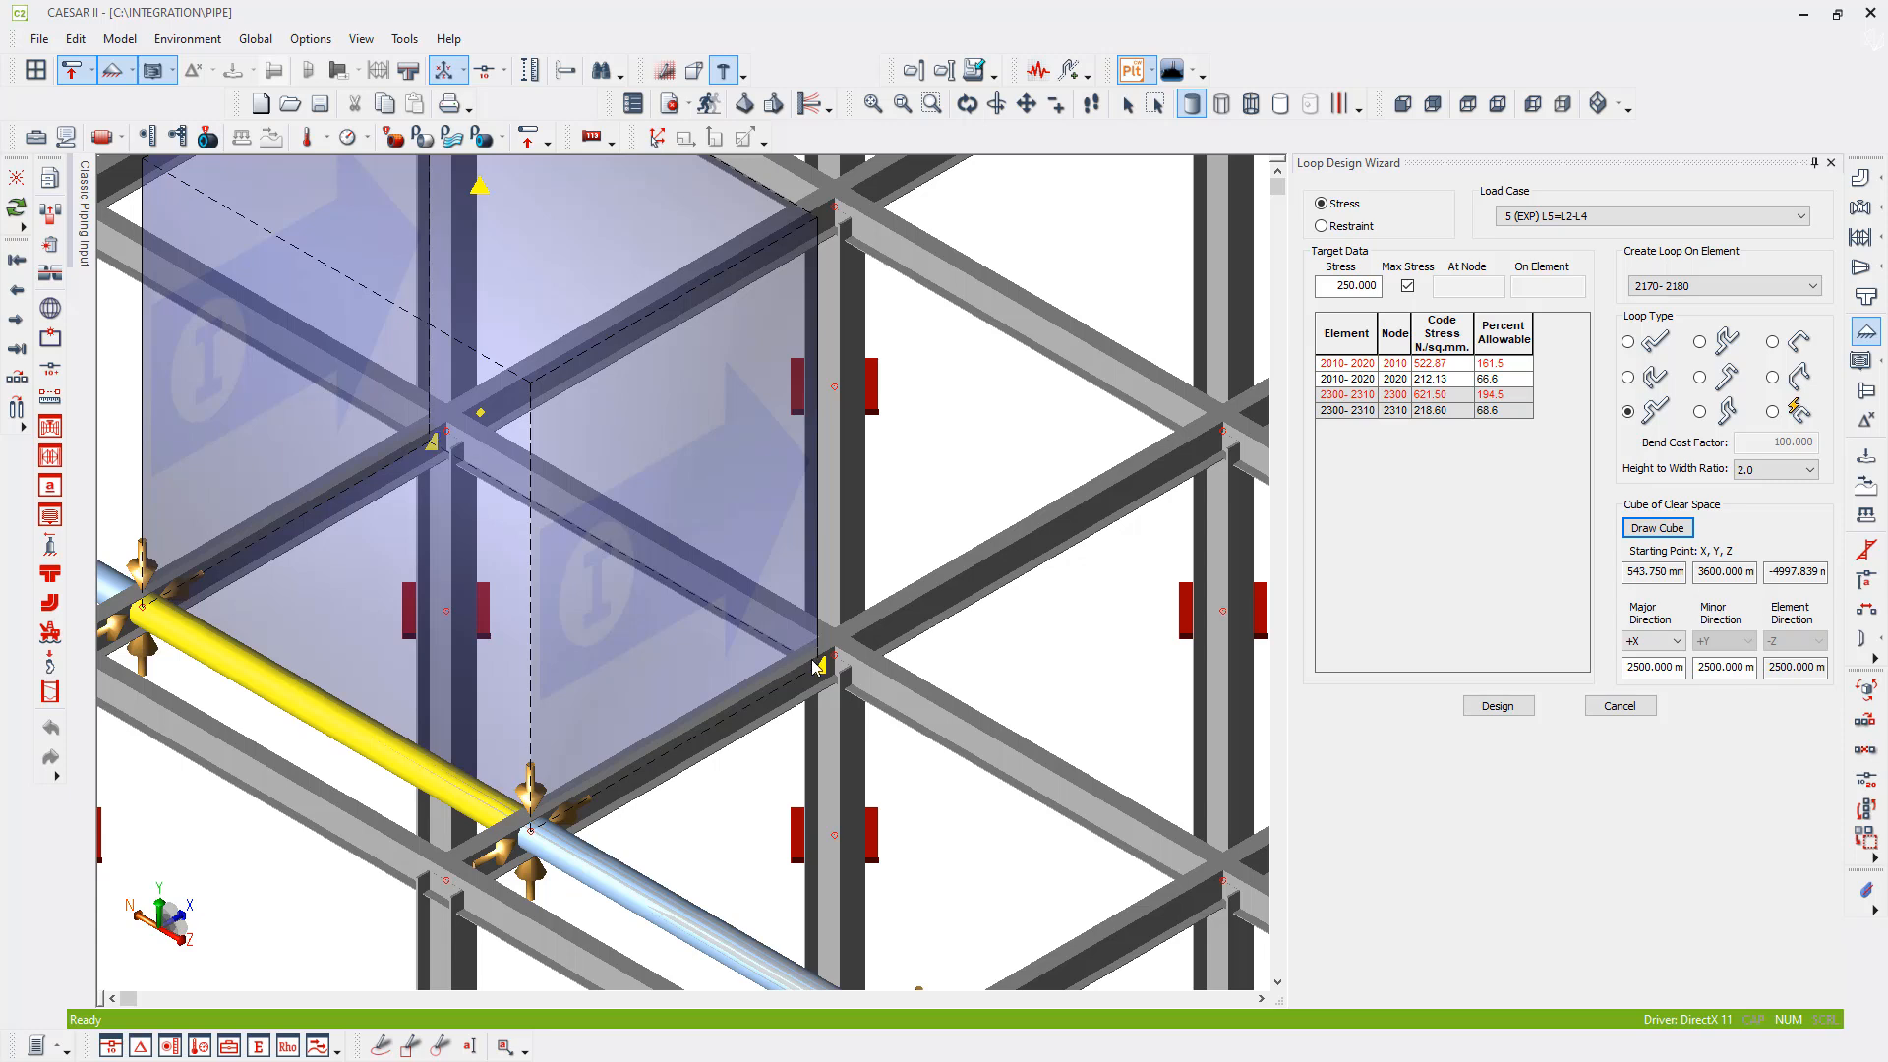
left_click_drag(824, 666, 818, 678)
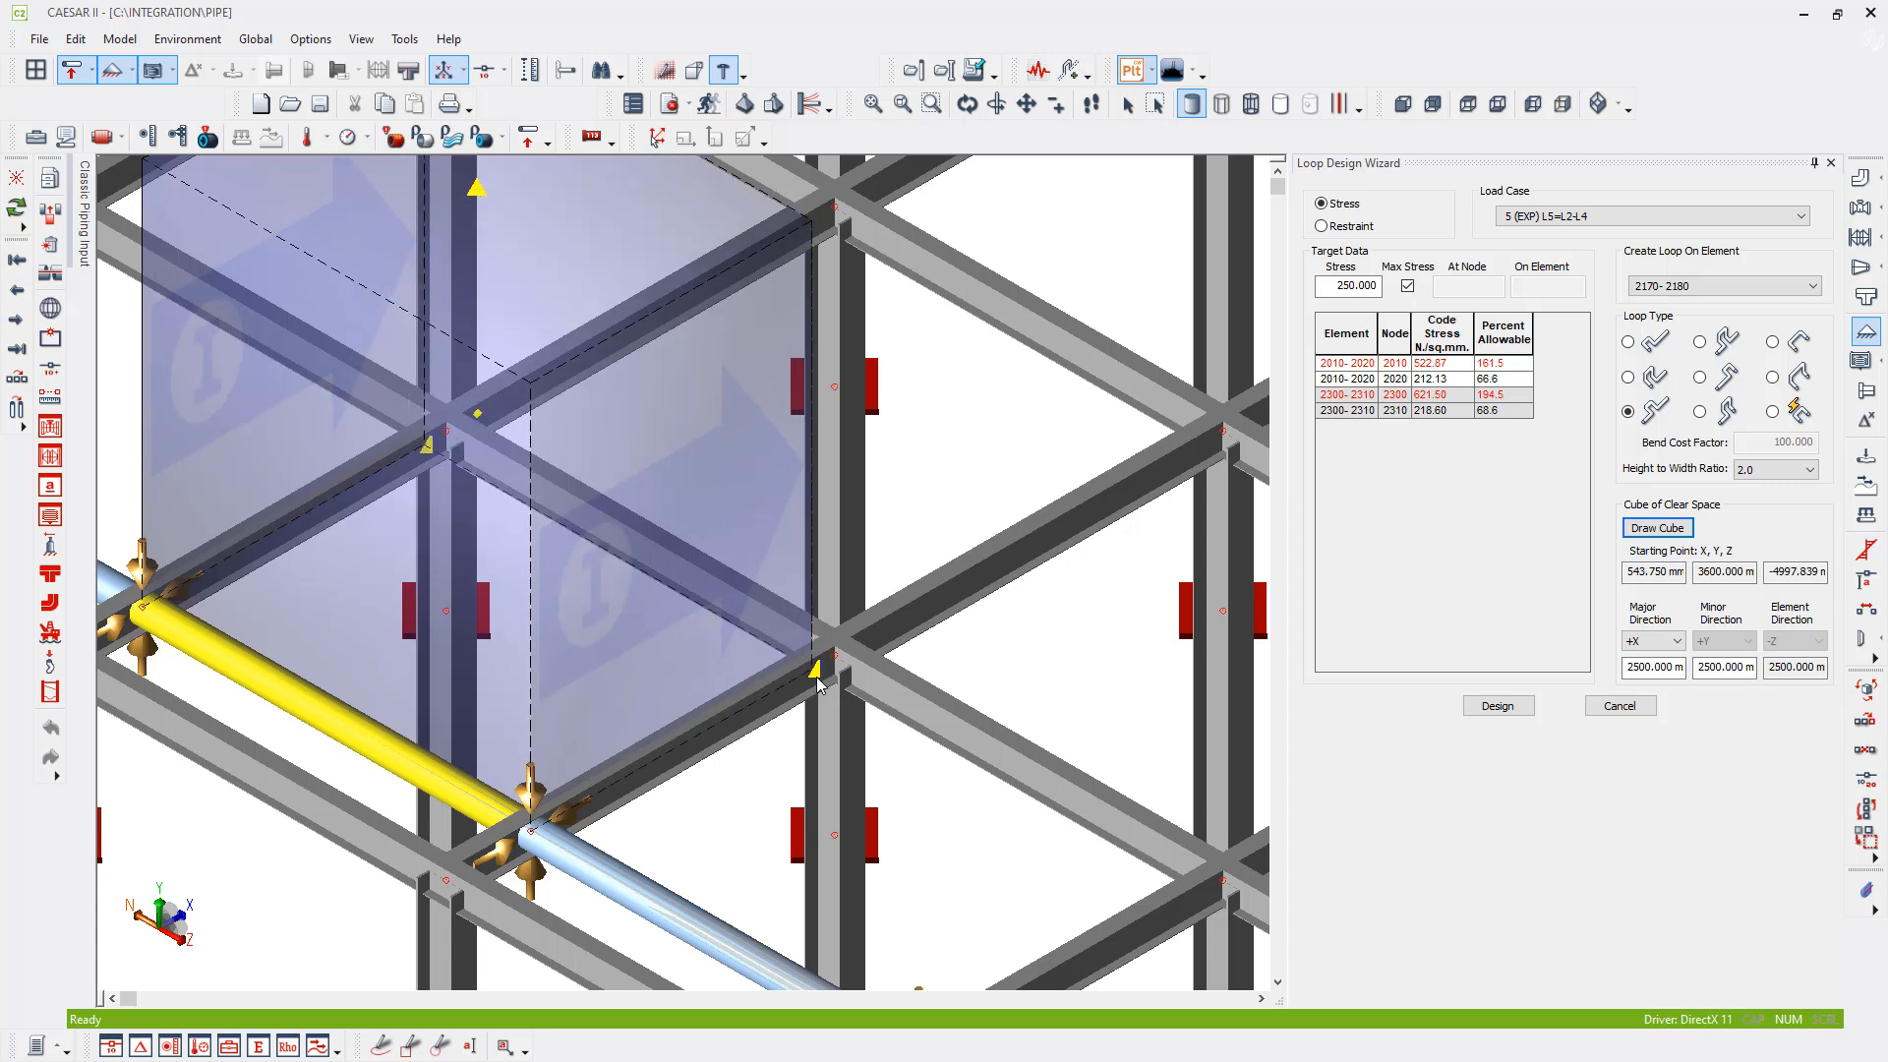
left_click_drag(476, 191, 475, 335)
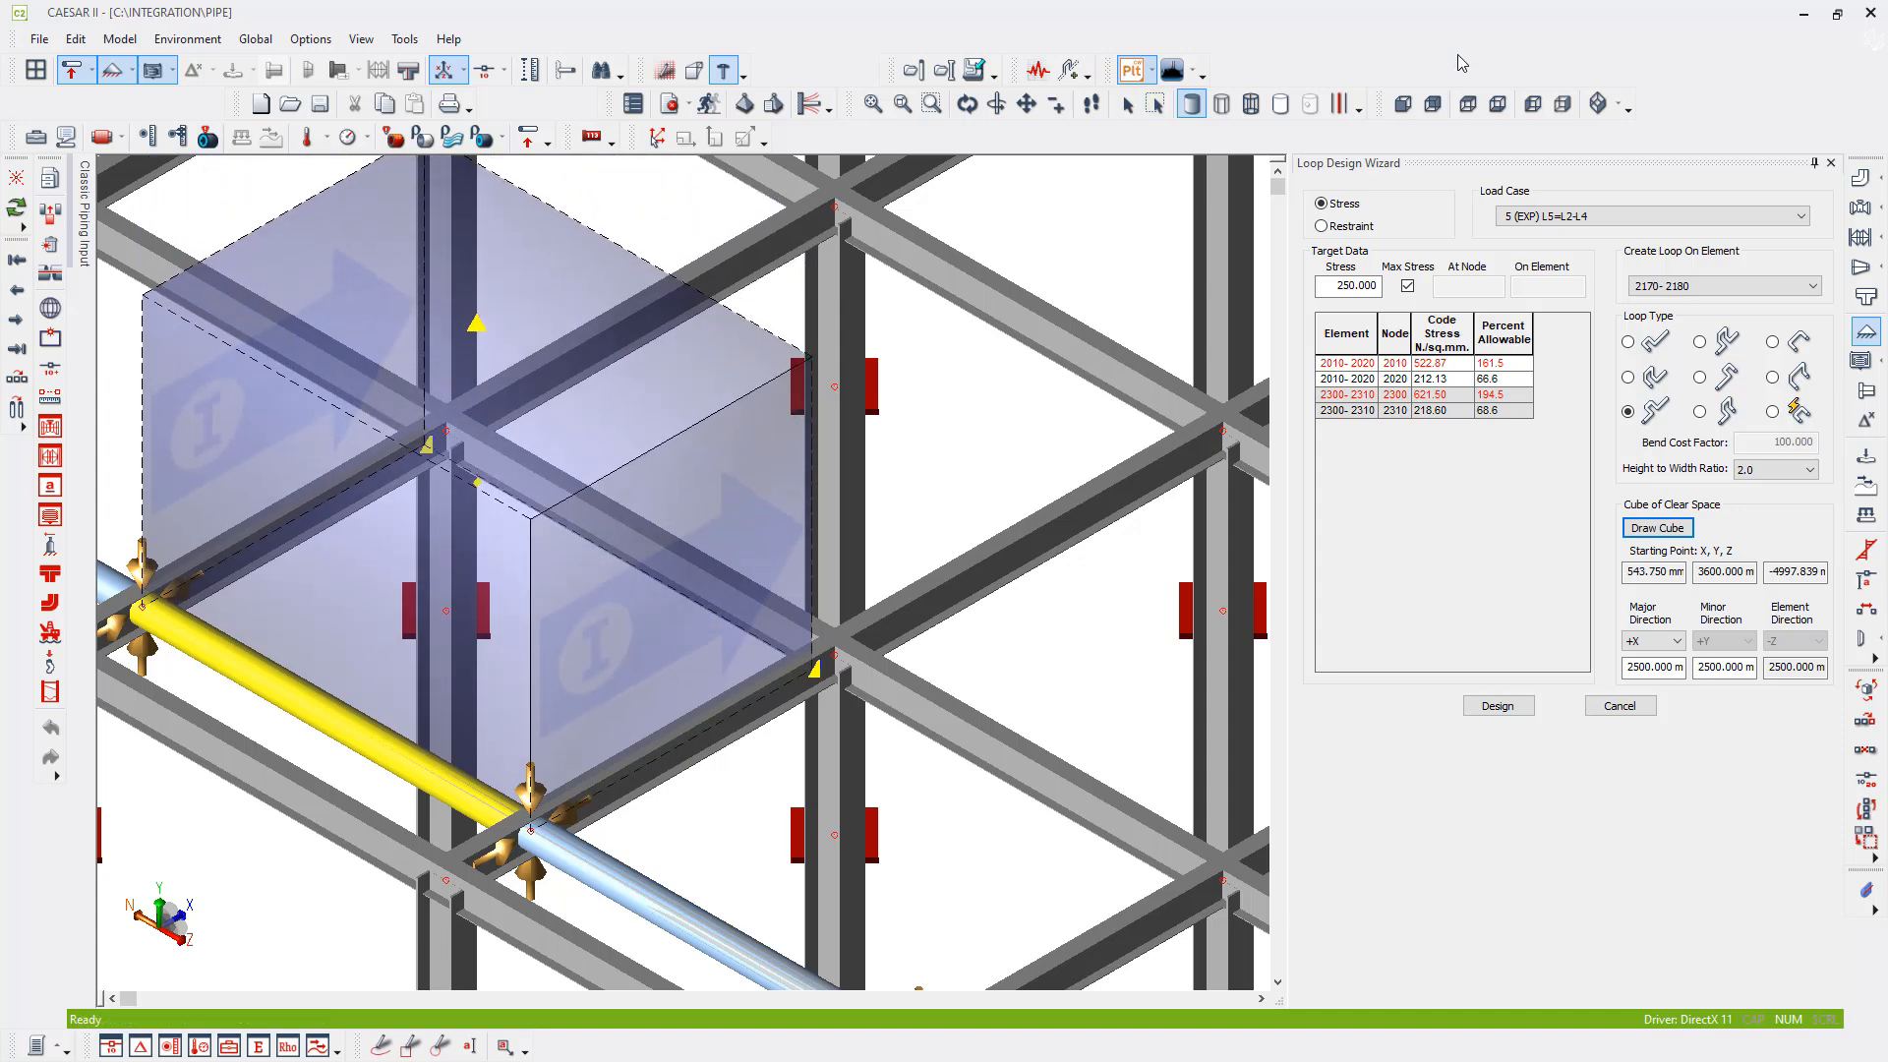
- In plan view, extend the clear-space cube's far side in the X direction to the adjacent column line
left_click(1468, 103)
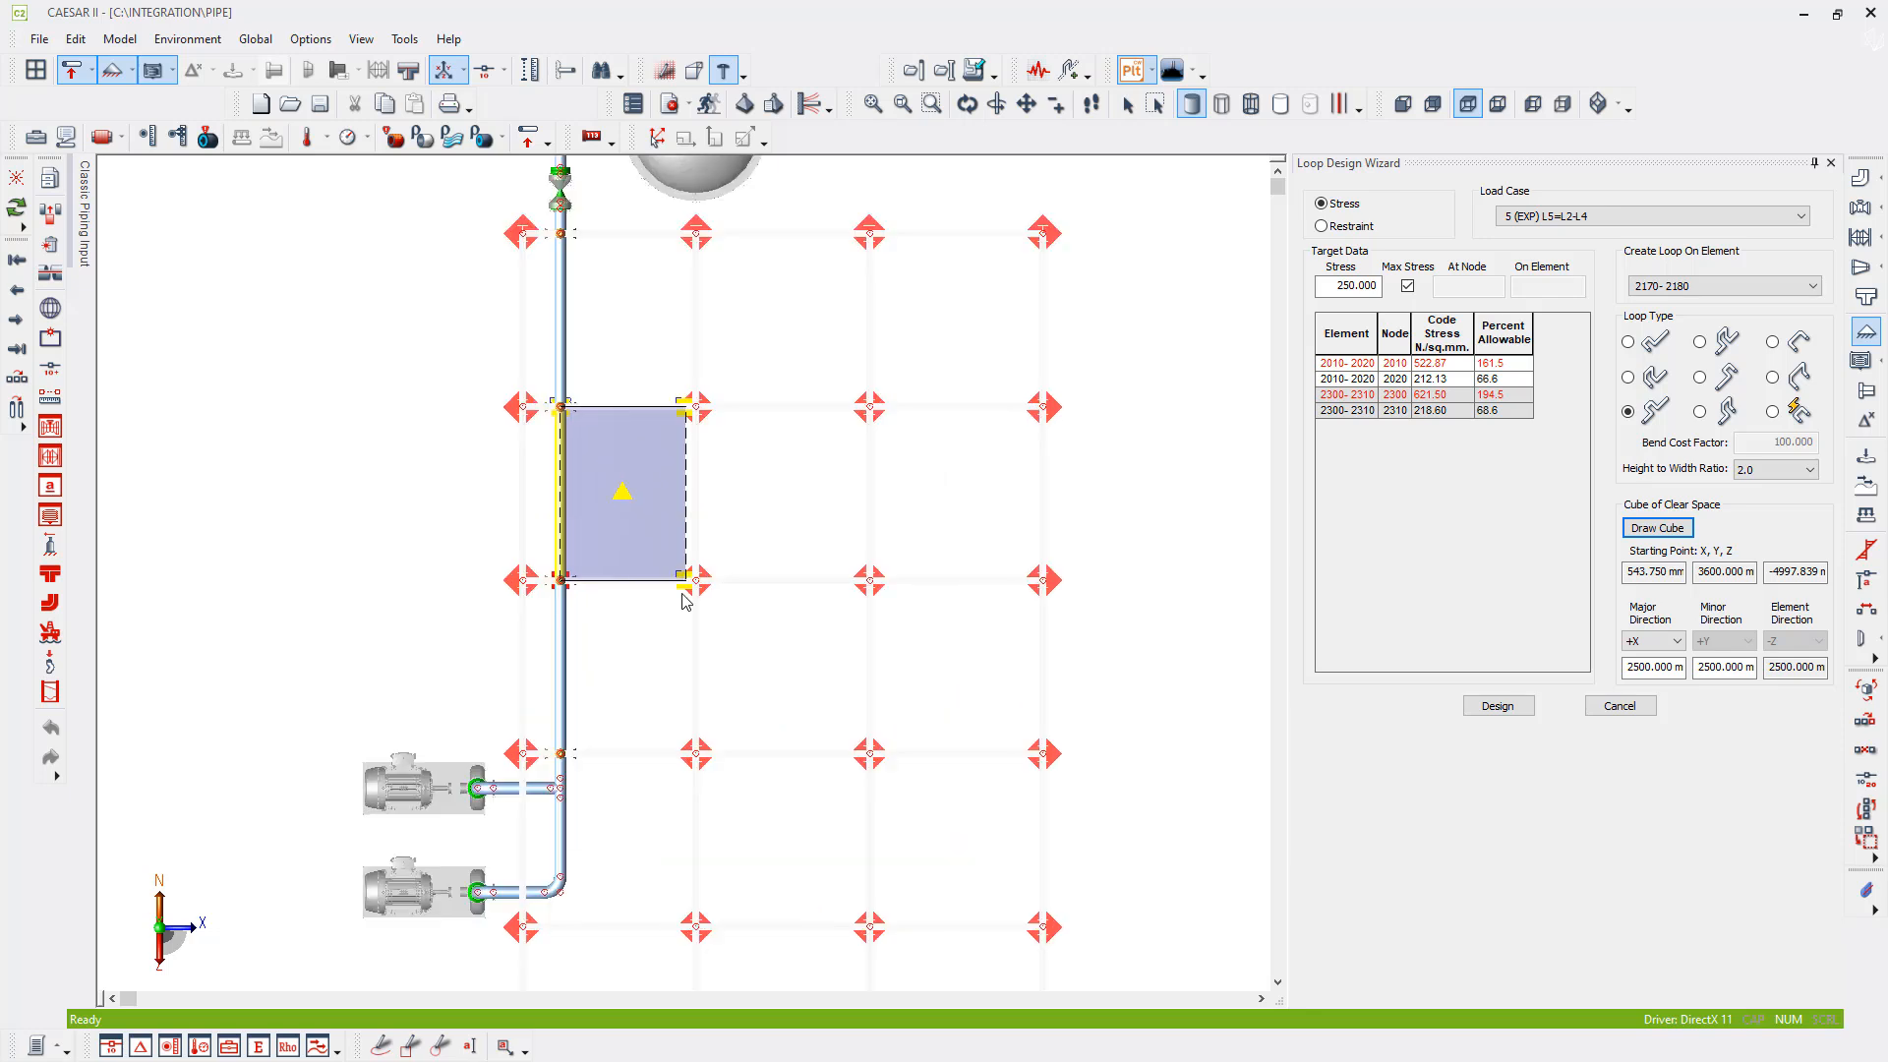
scroll(685, 601, "up", 5)
scroll(681, 571, "down", 4)
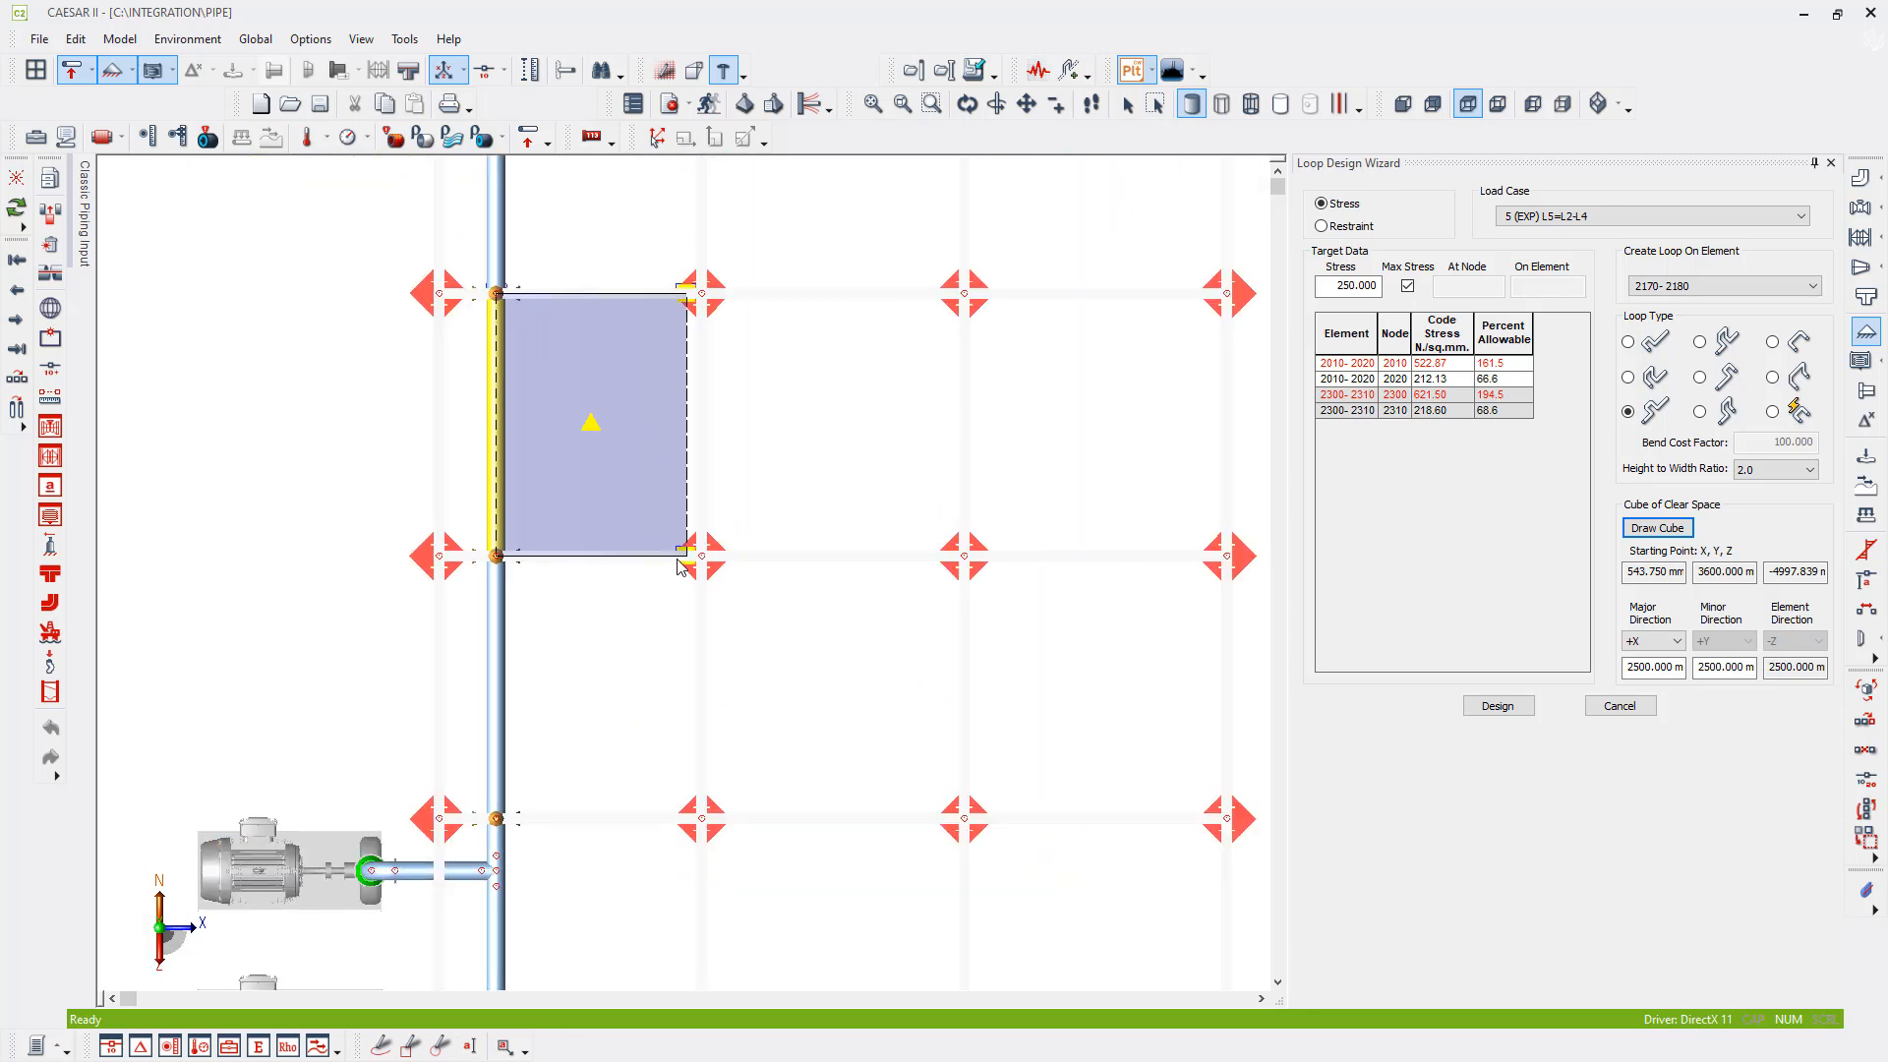
left_click_drag(679, 567, 699, 568)
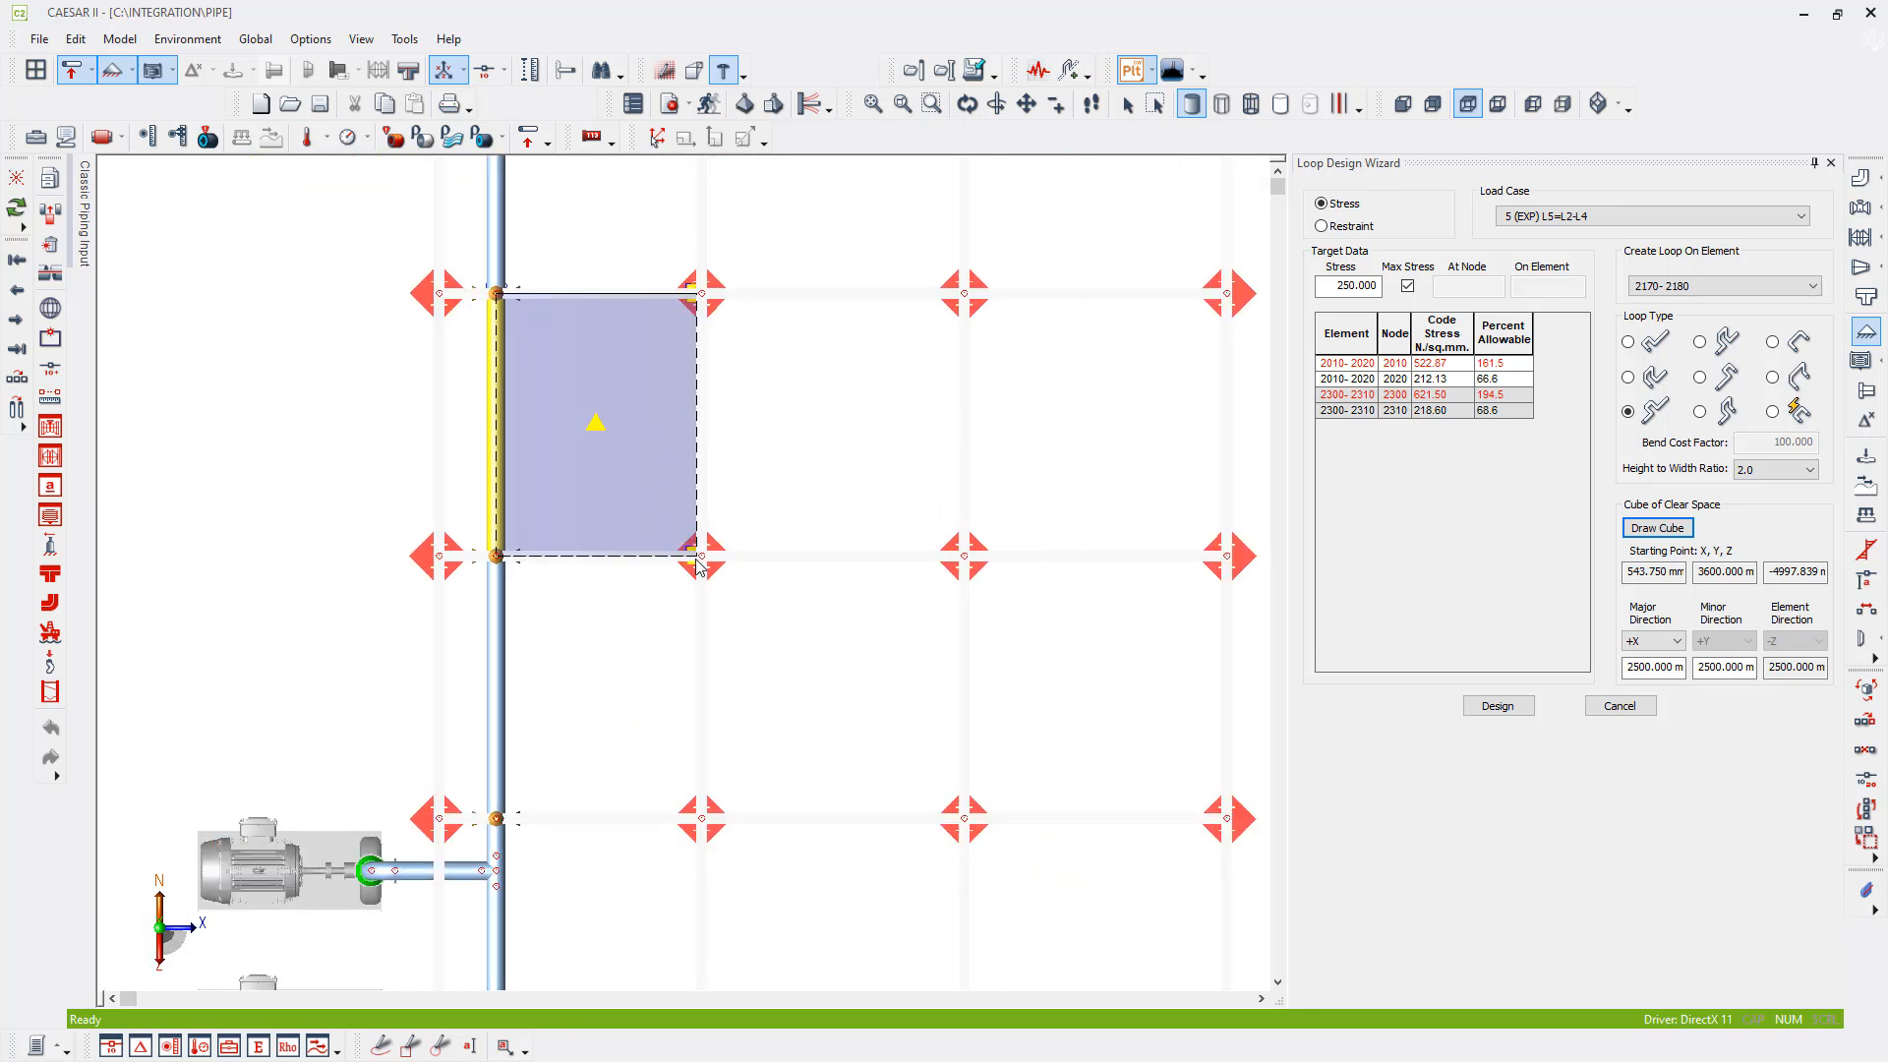
- Restore the isometric view and run the loop design
left_click(1627, 106)
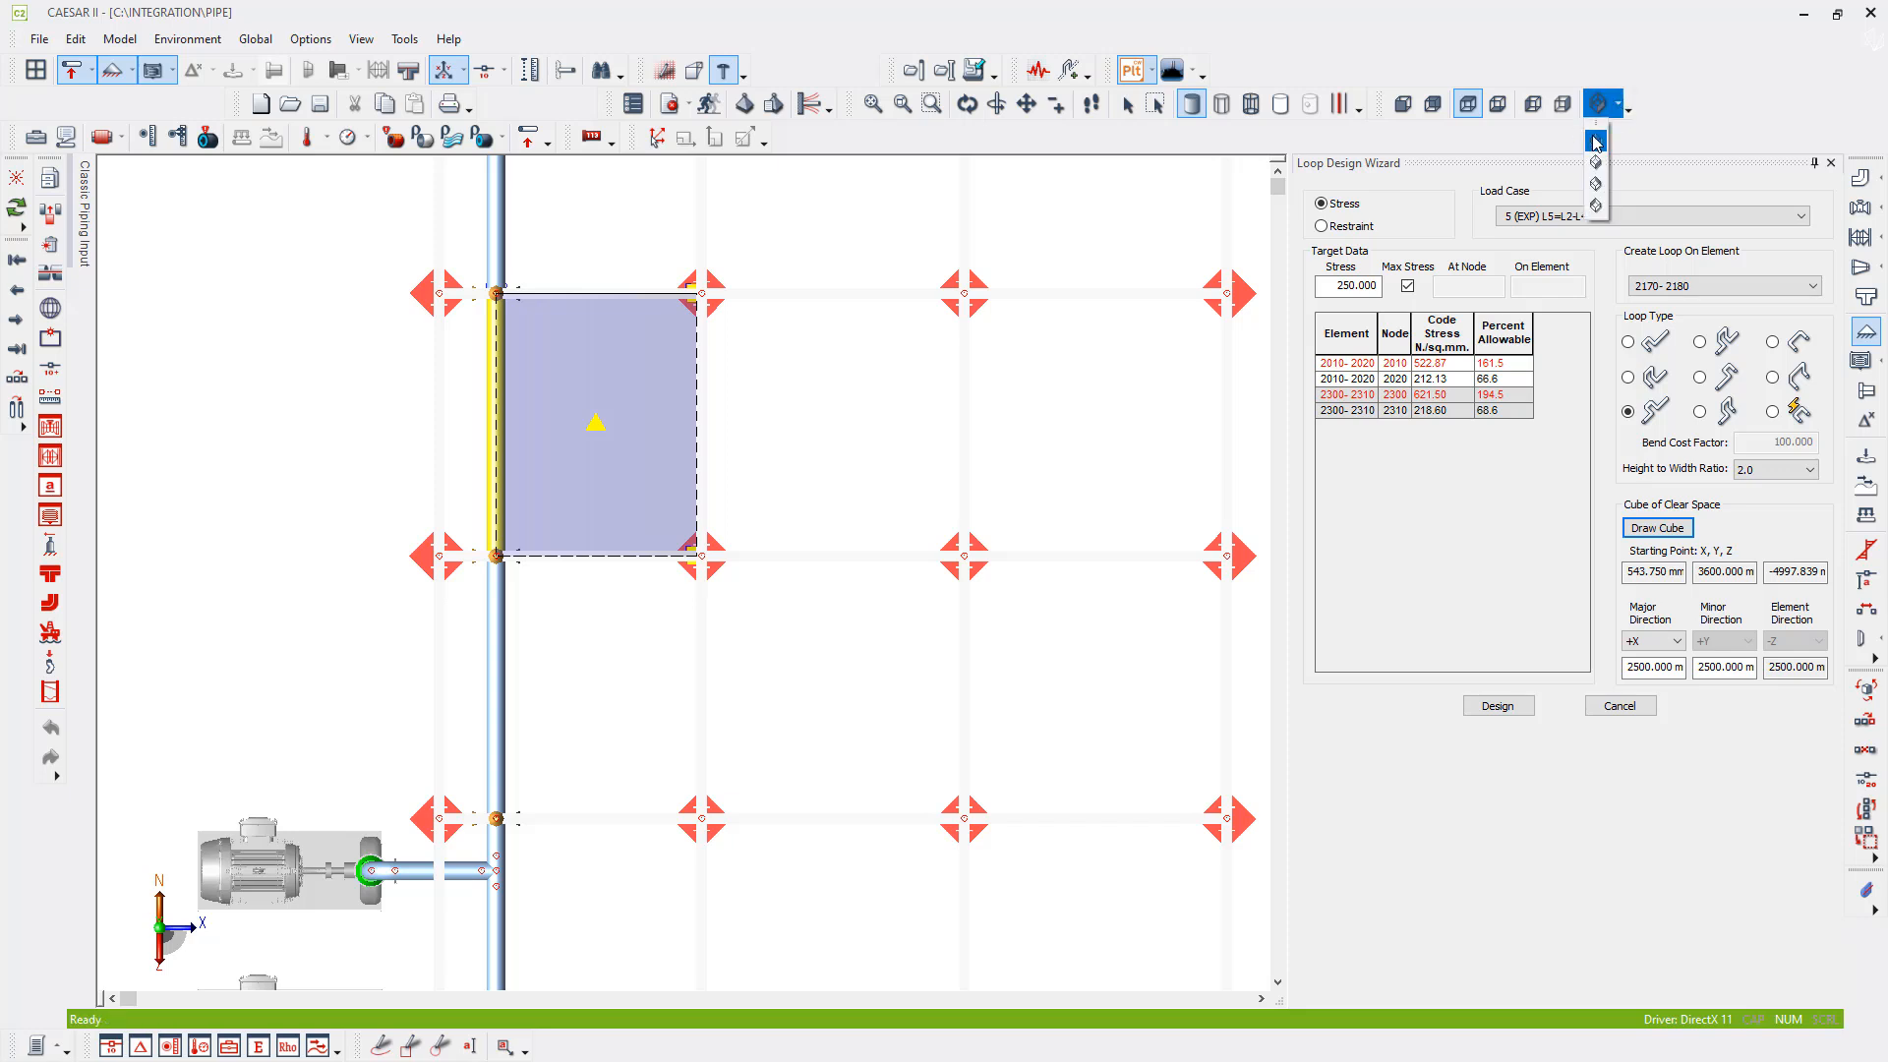
left_click(1596, 142)
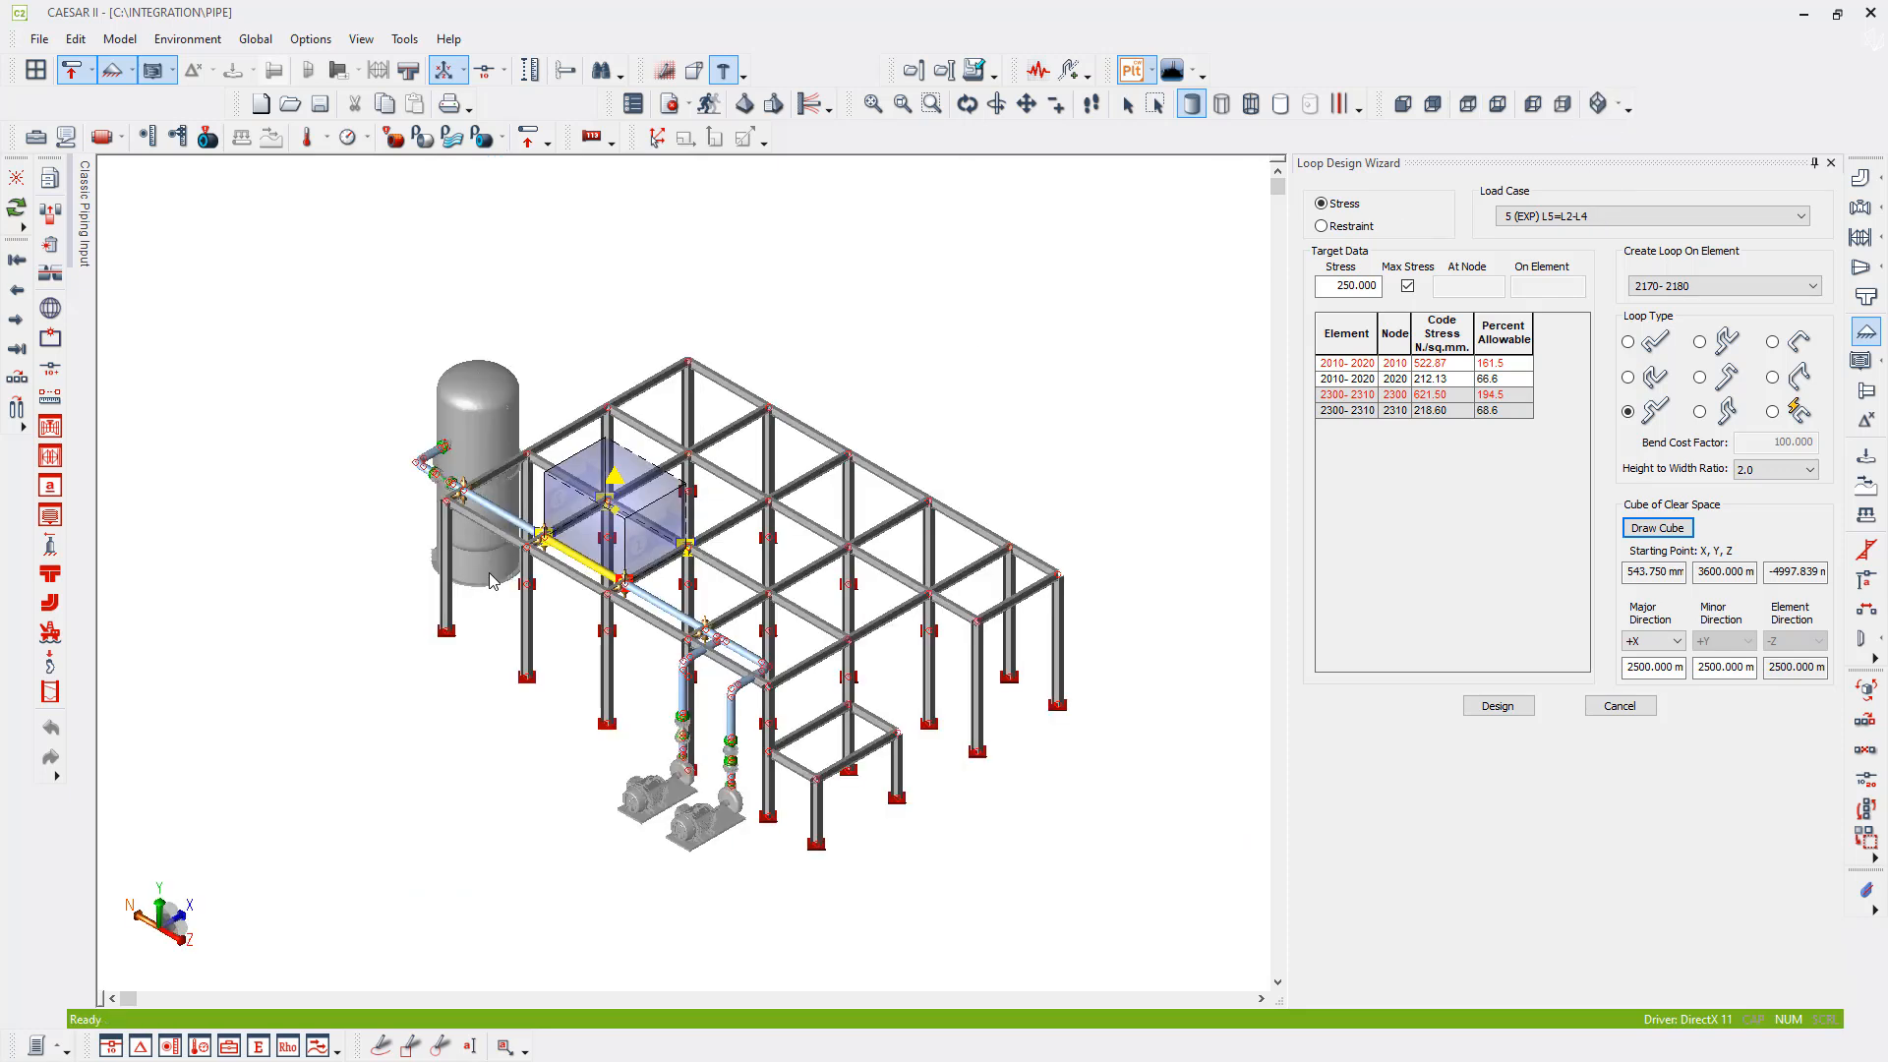
left_click(1497, 707)
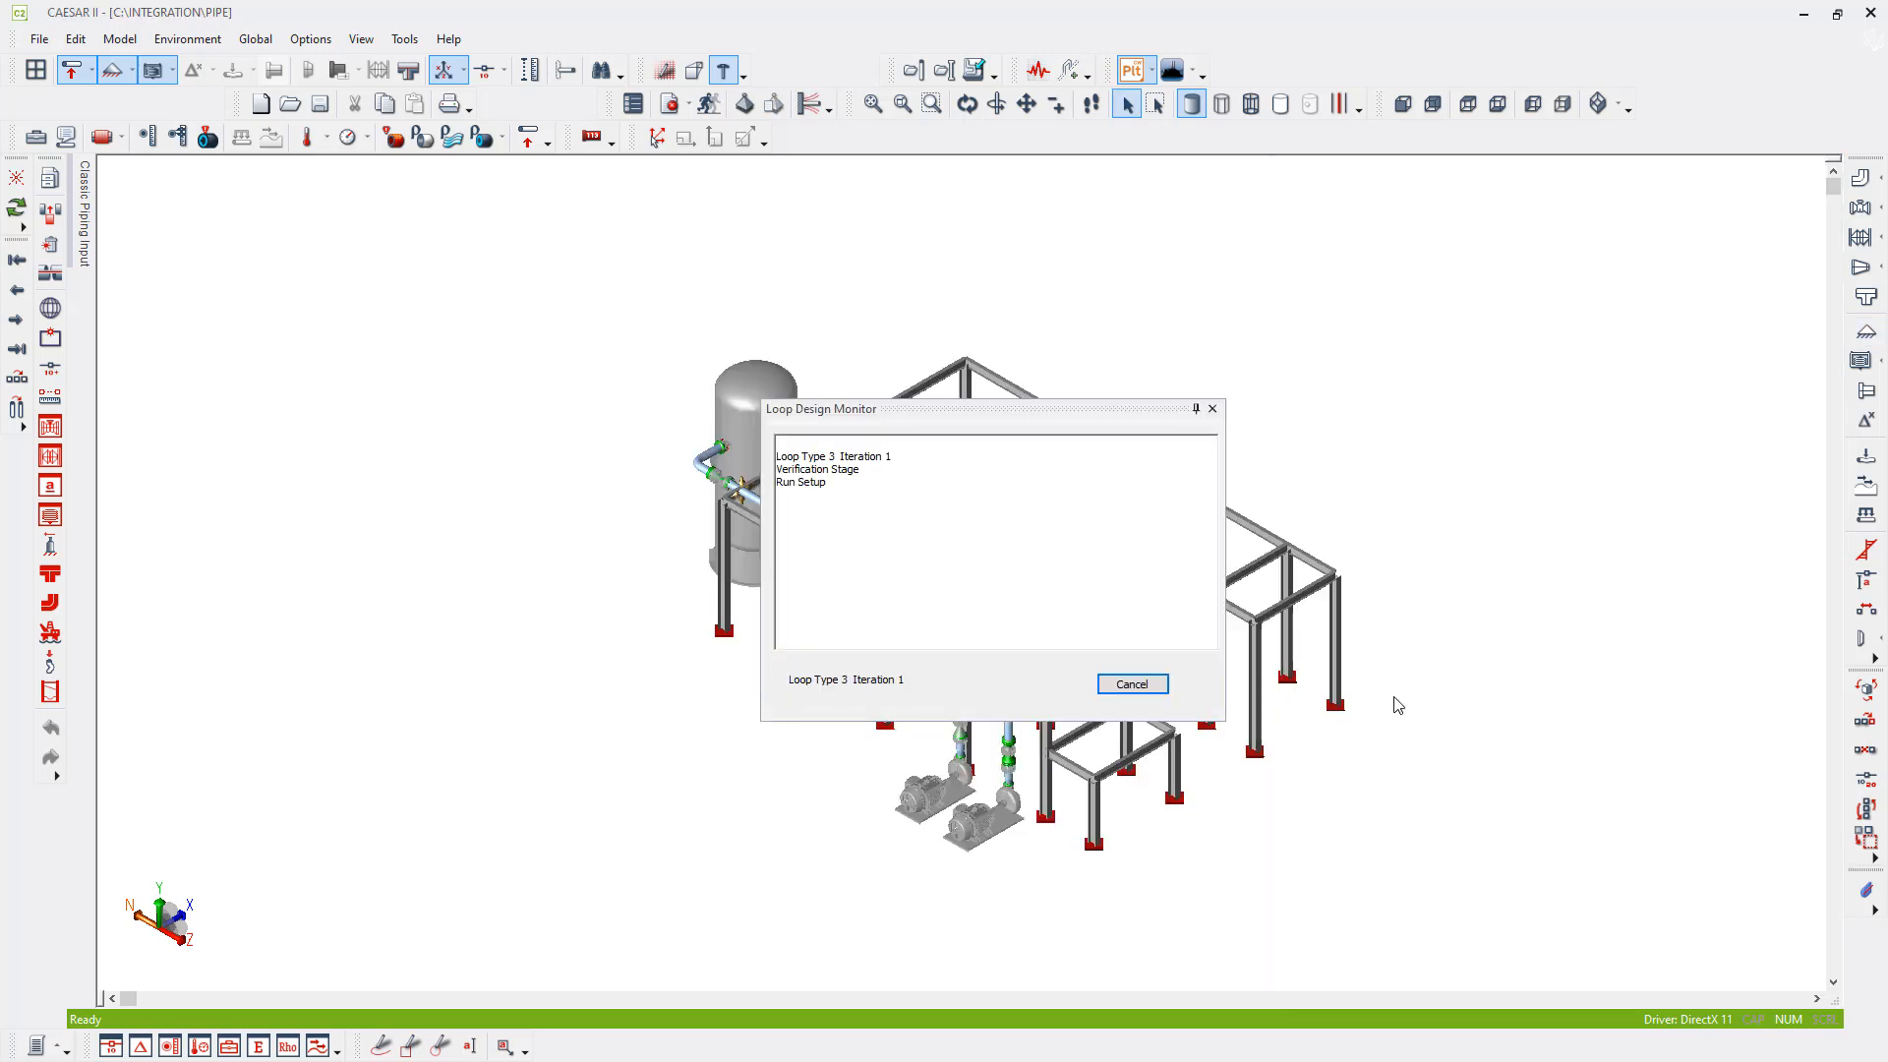
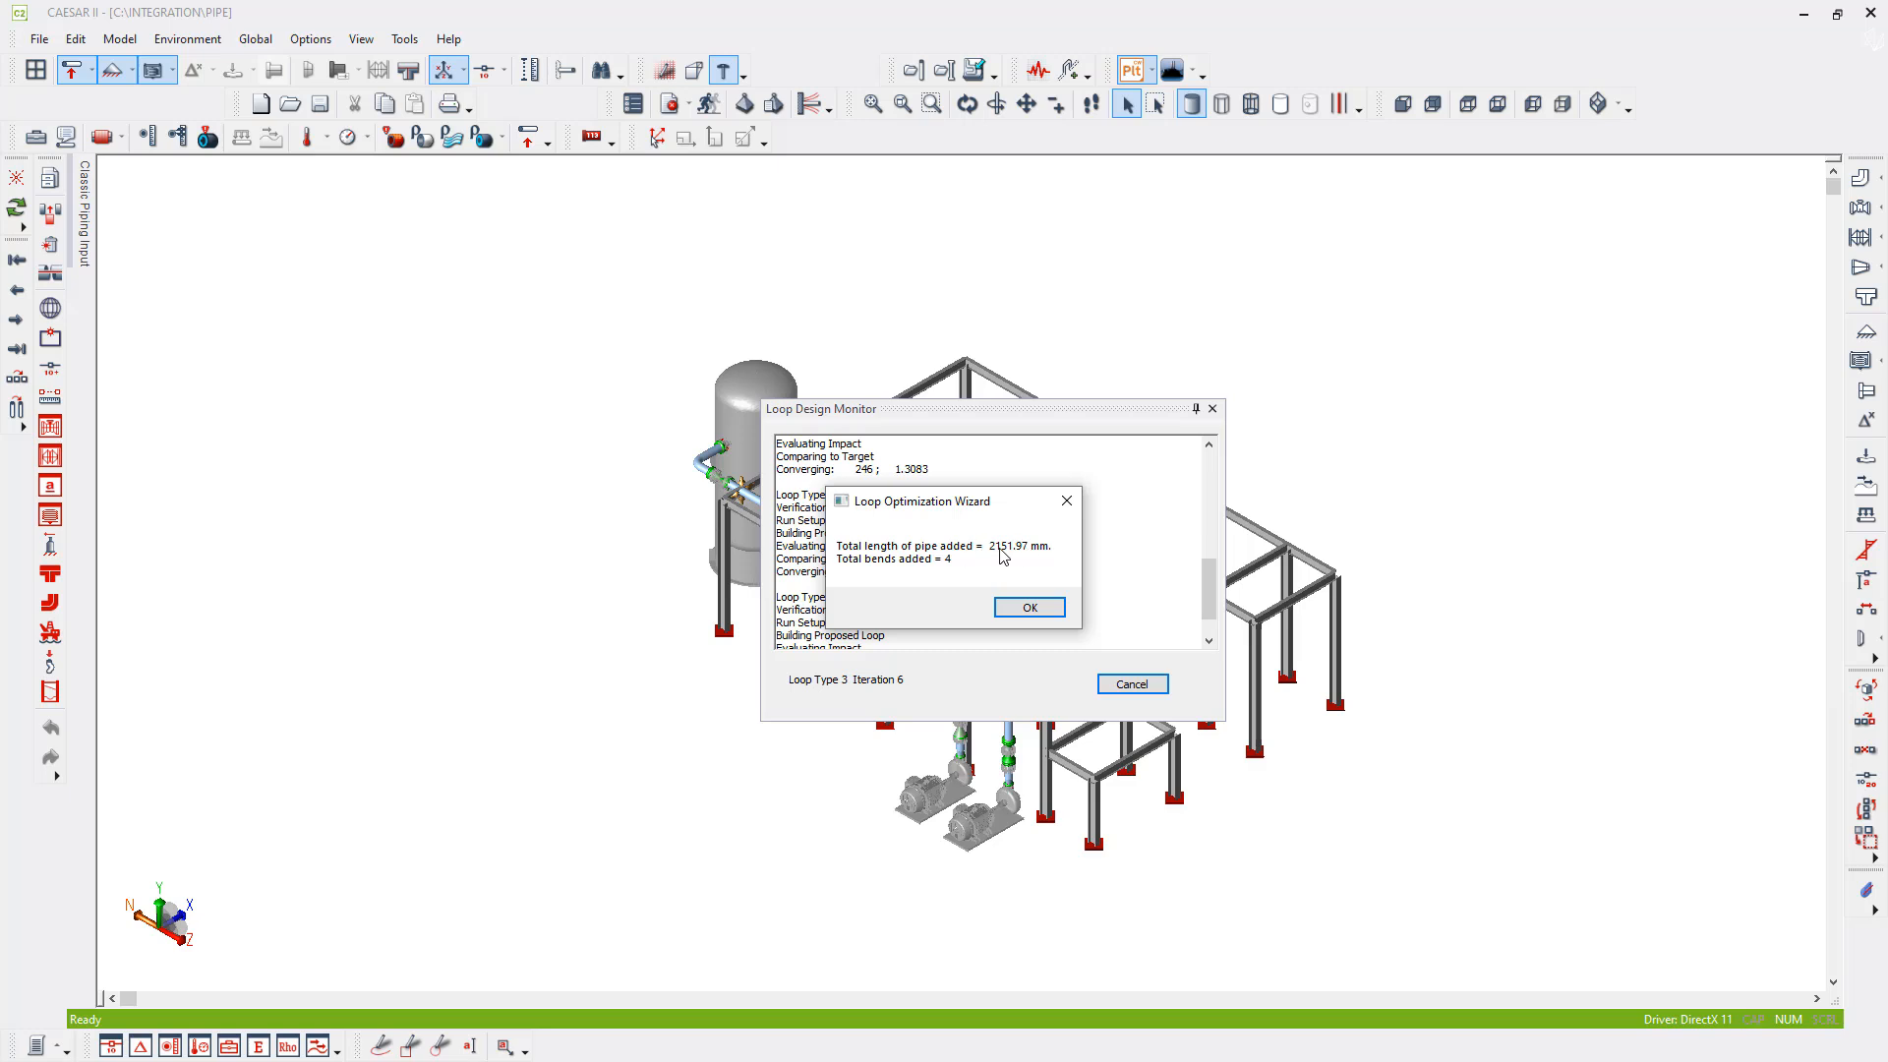
- Accept the optimized loop result and inspect the new expansion loop between the pipe supports on the frame
left_click(1027, 608)
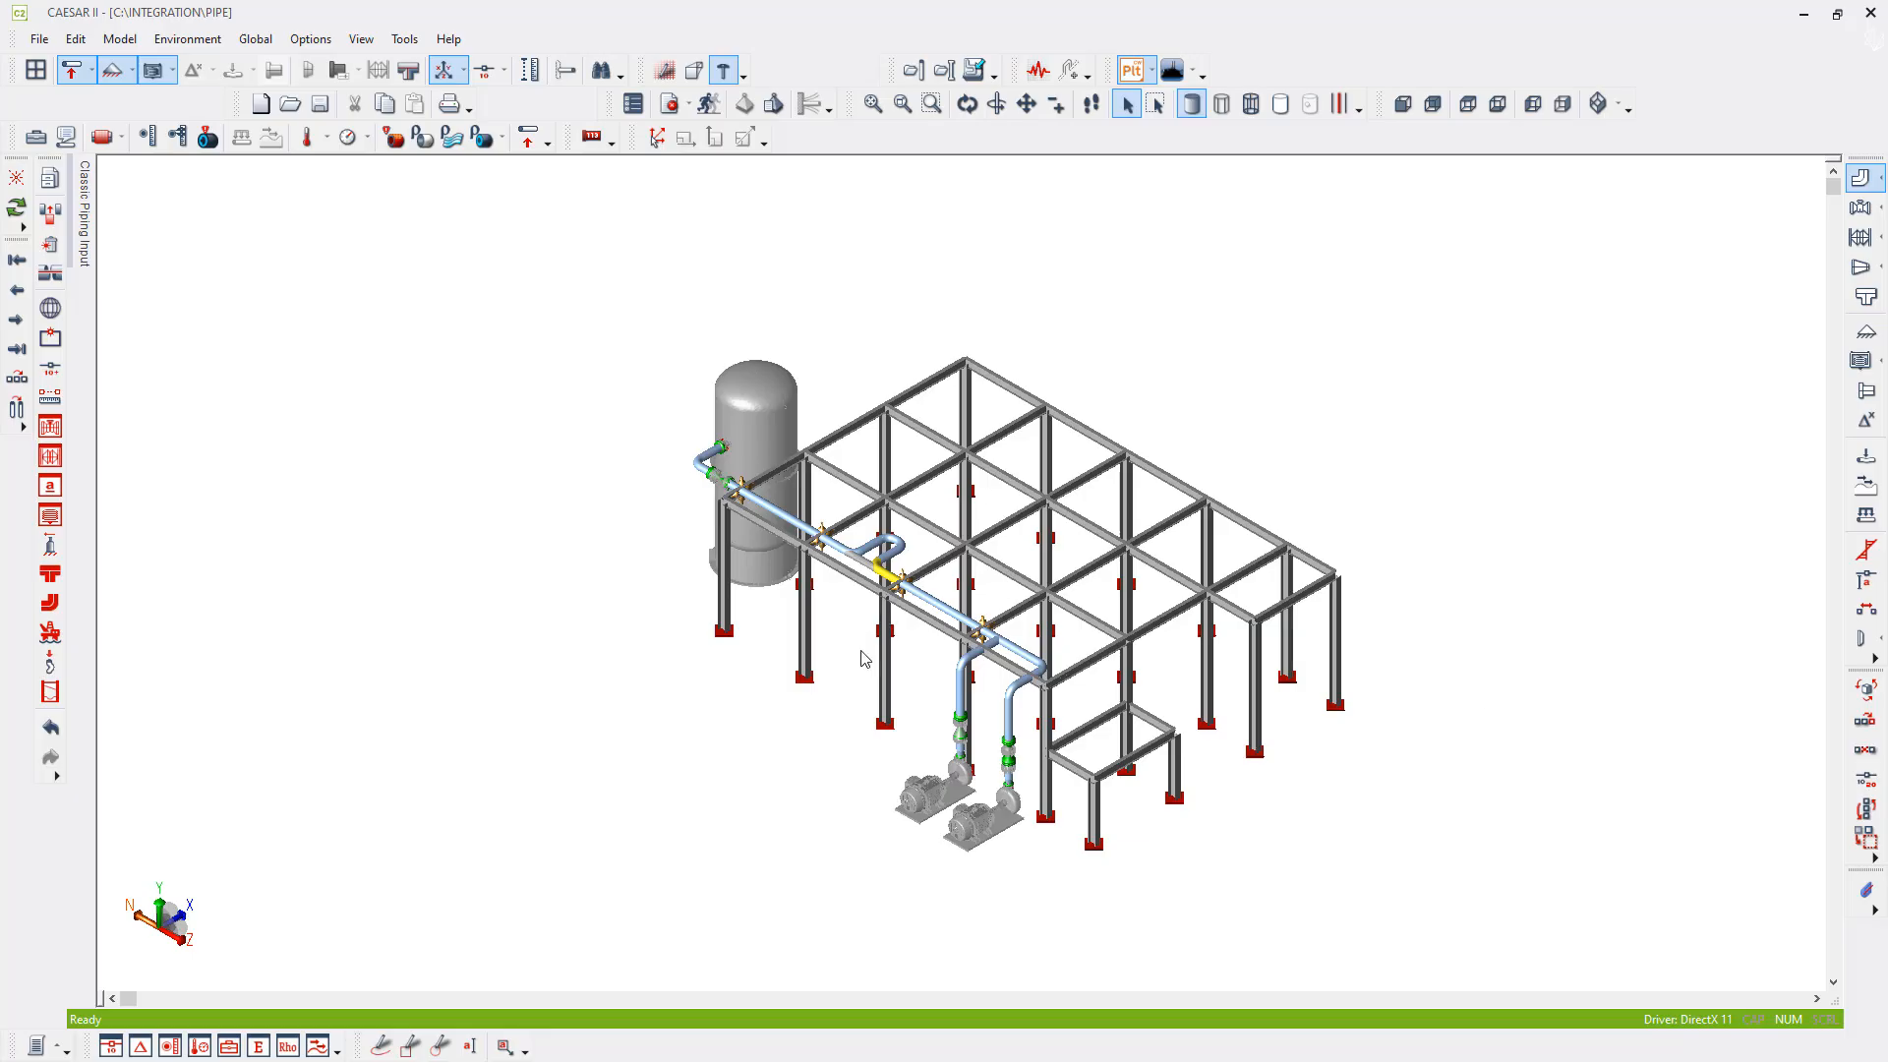
scroll(861, 606, "up", 5)
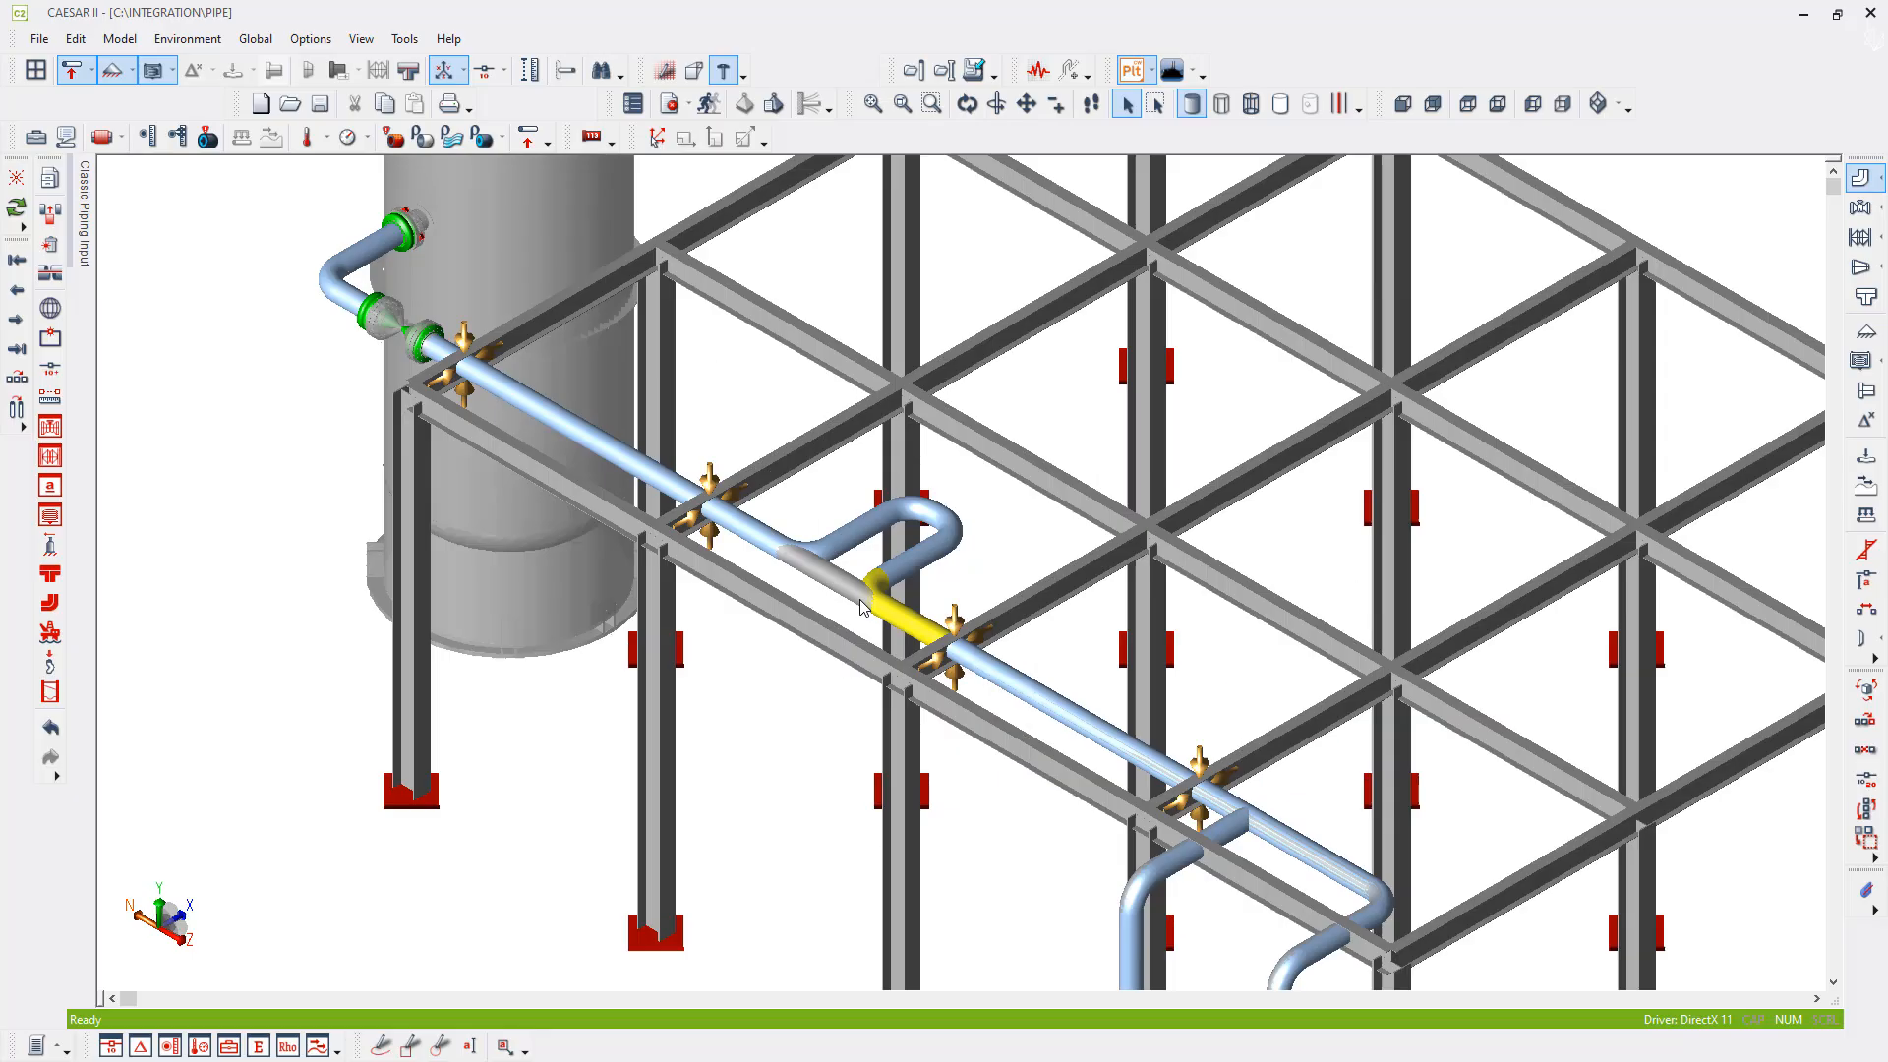
scroll(861, 607, "up", 3)
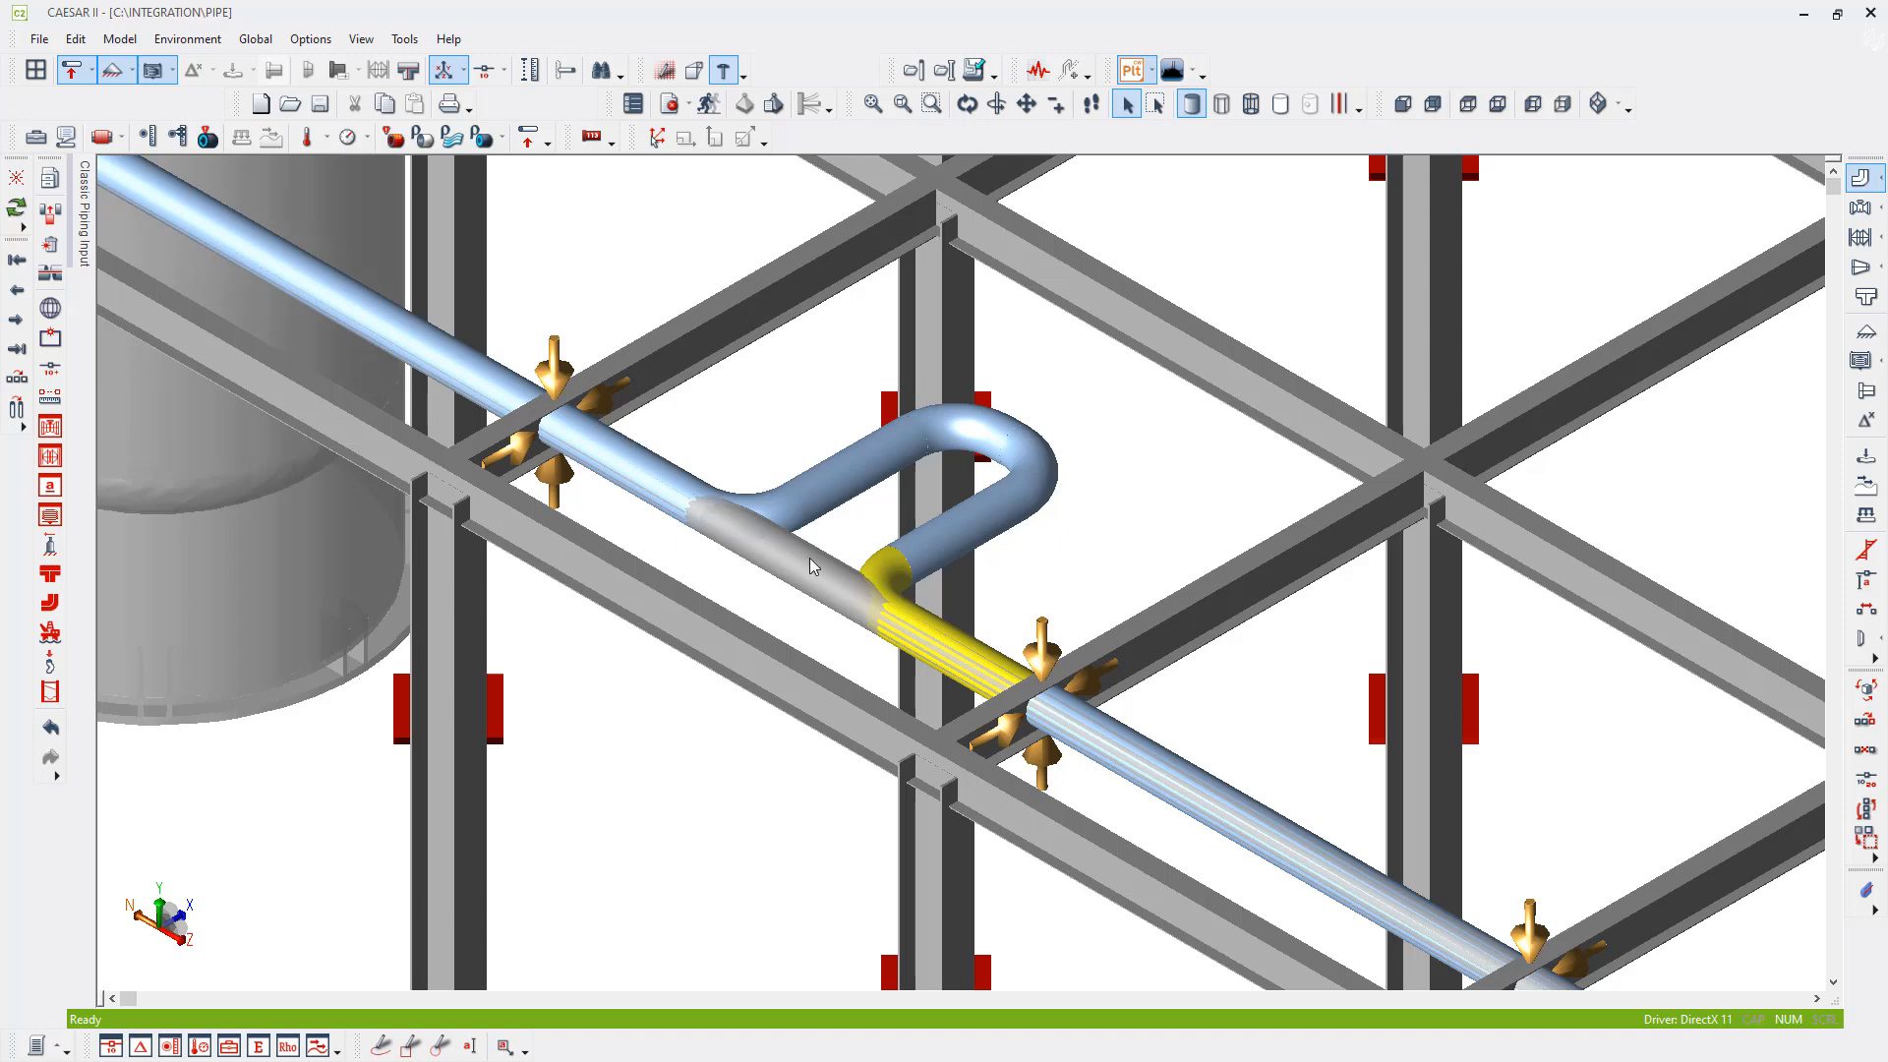
scroll(816, 558, "down", 2)
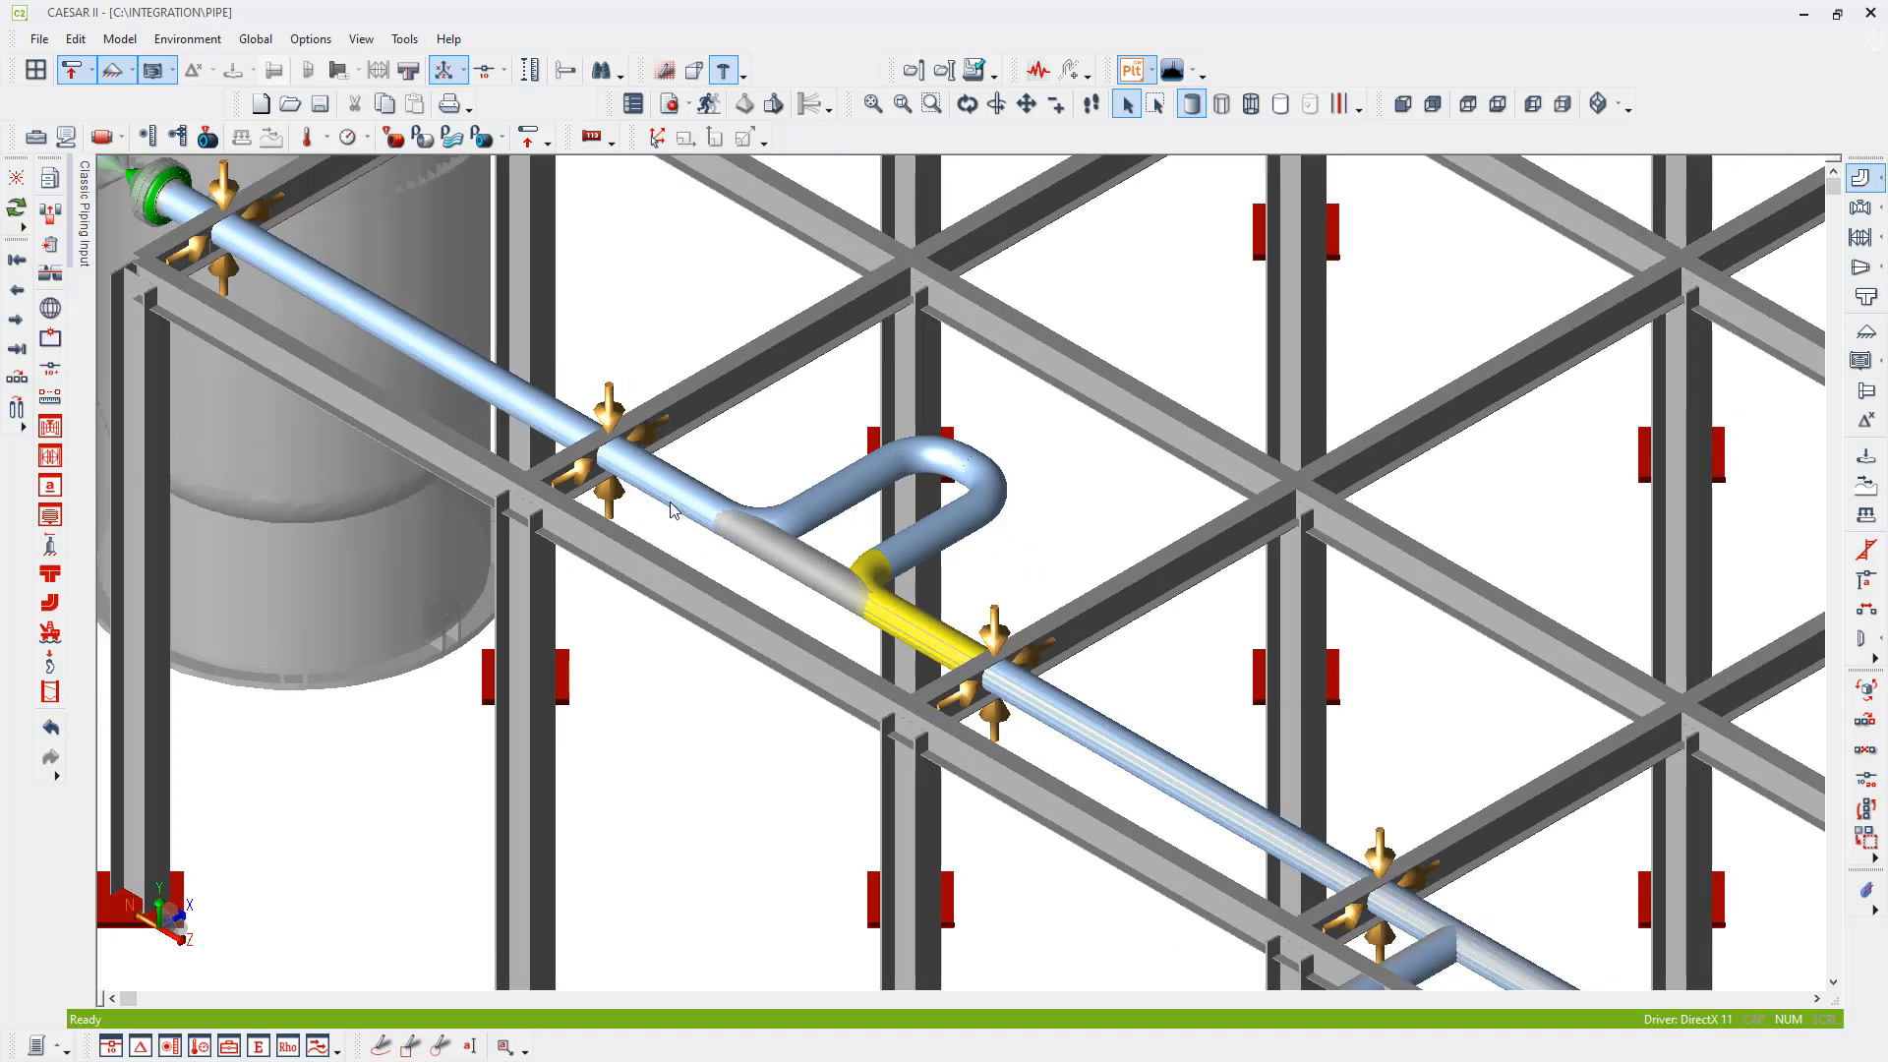
left_click(967, 103)
left_click_drag(924, 506, 1045, 581)
scroll(1019, 581, "up", 2)
scroll(1045, 580, "down", 4)
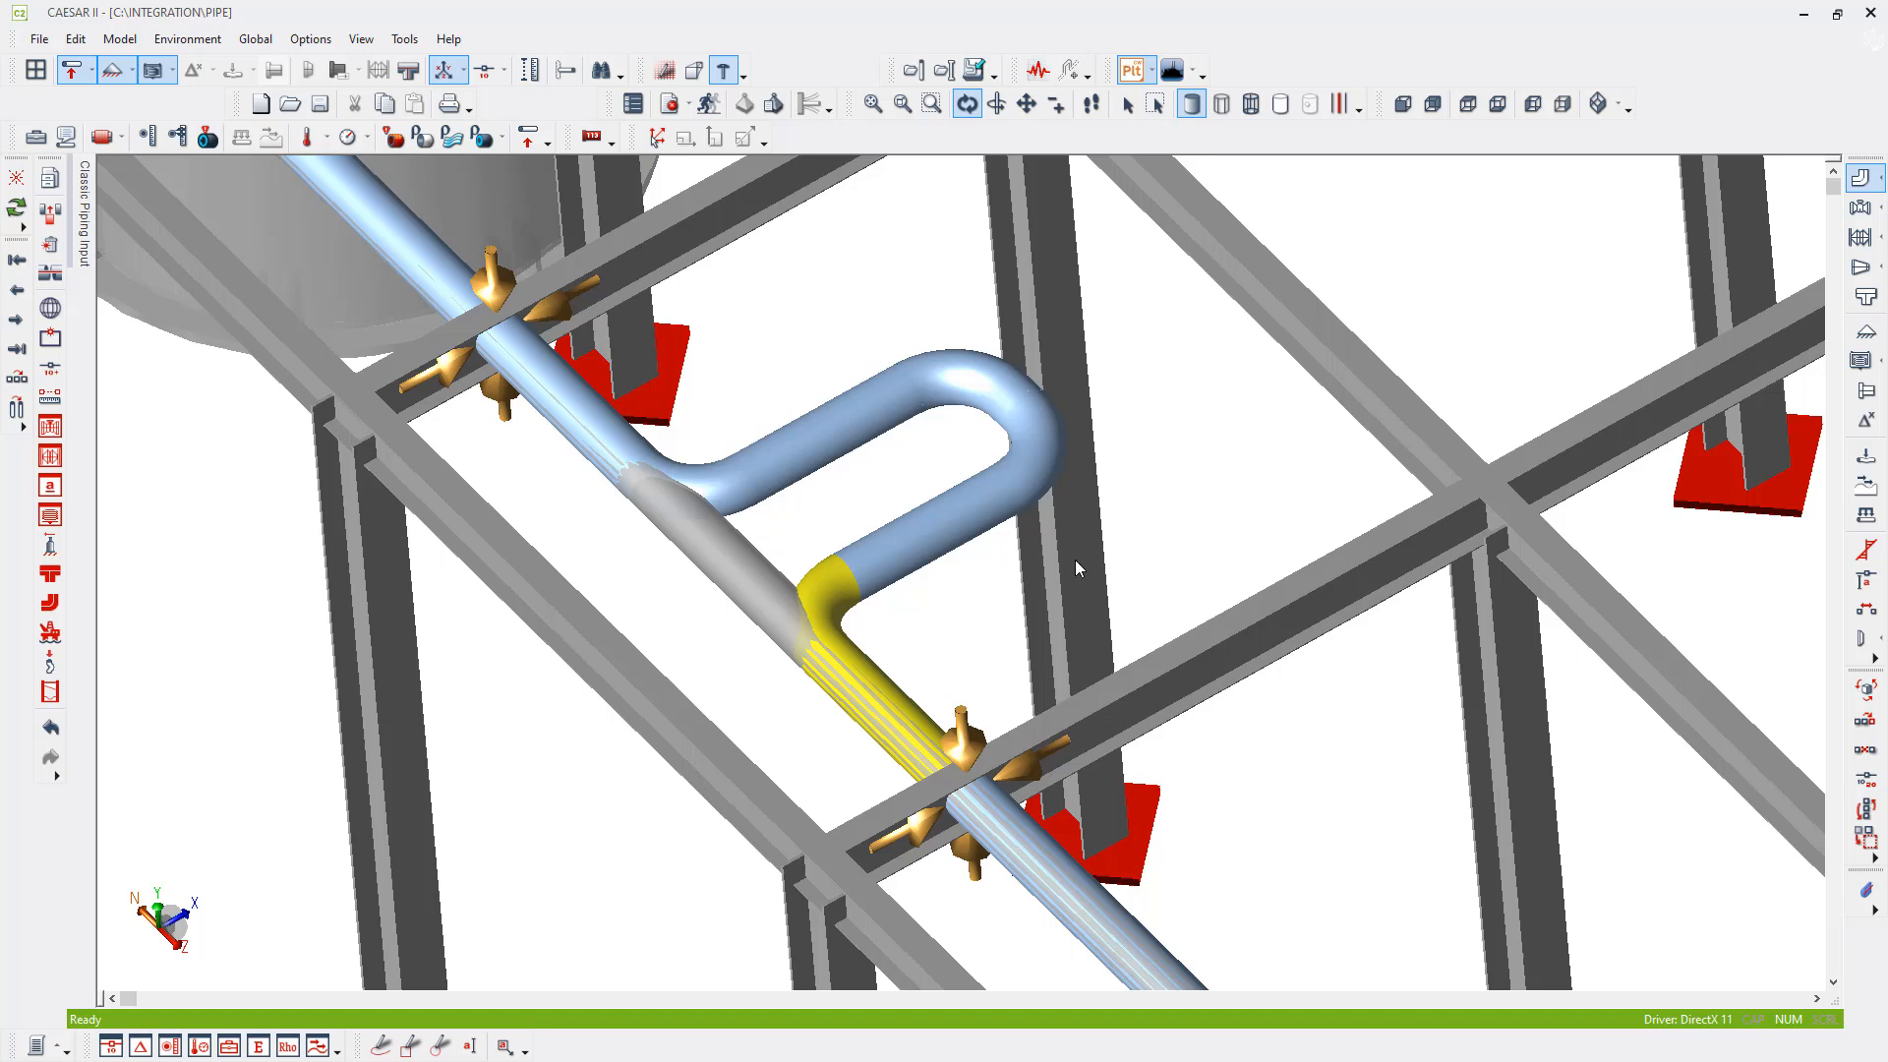
scroll(885, 600, "down", 2)
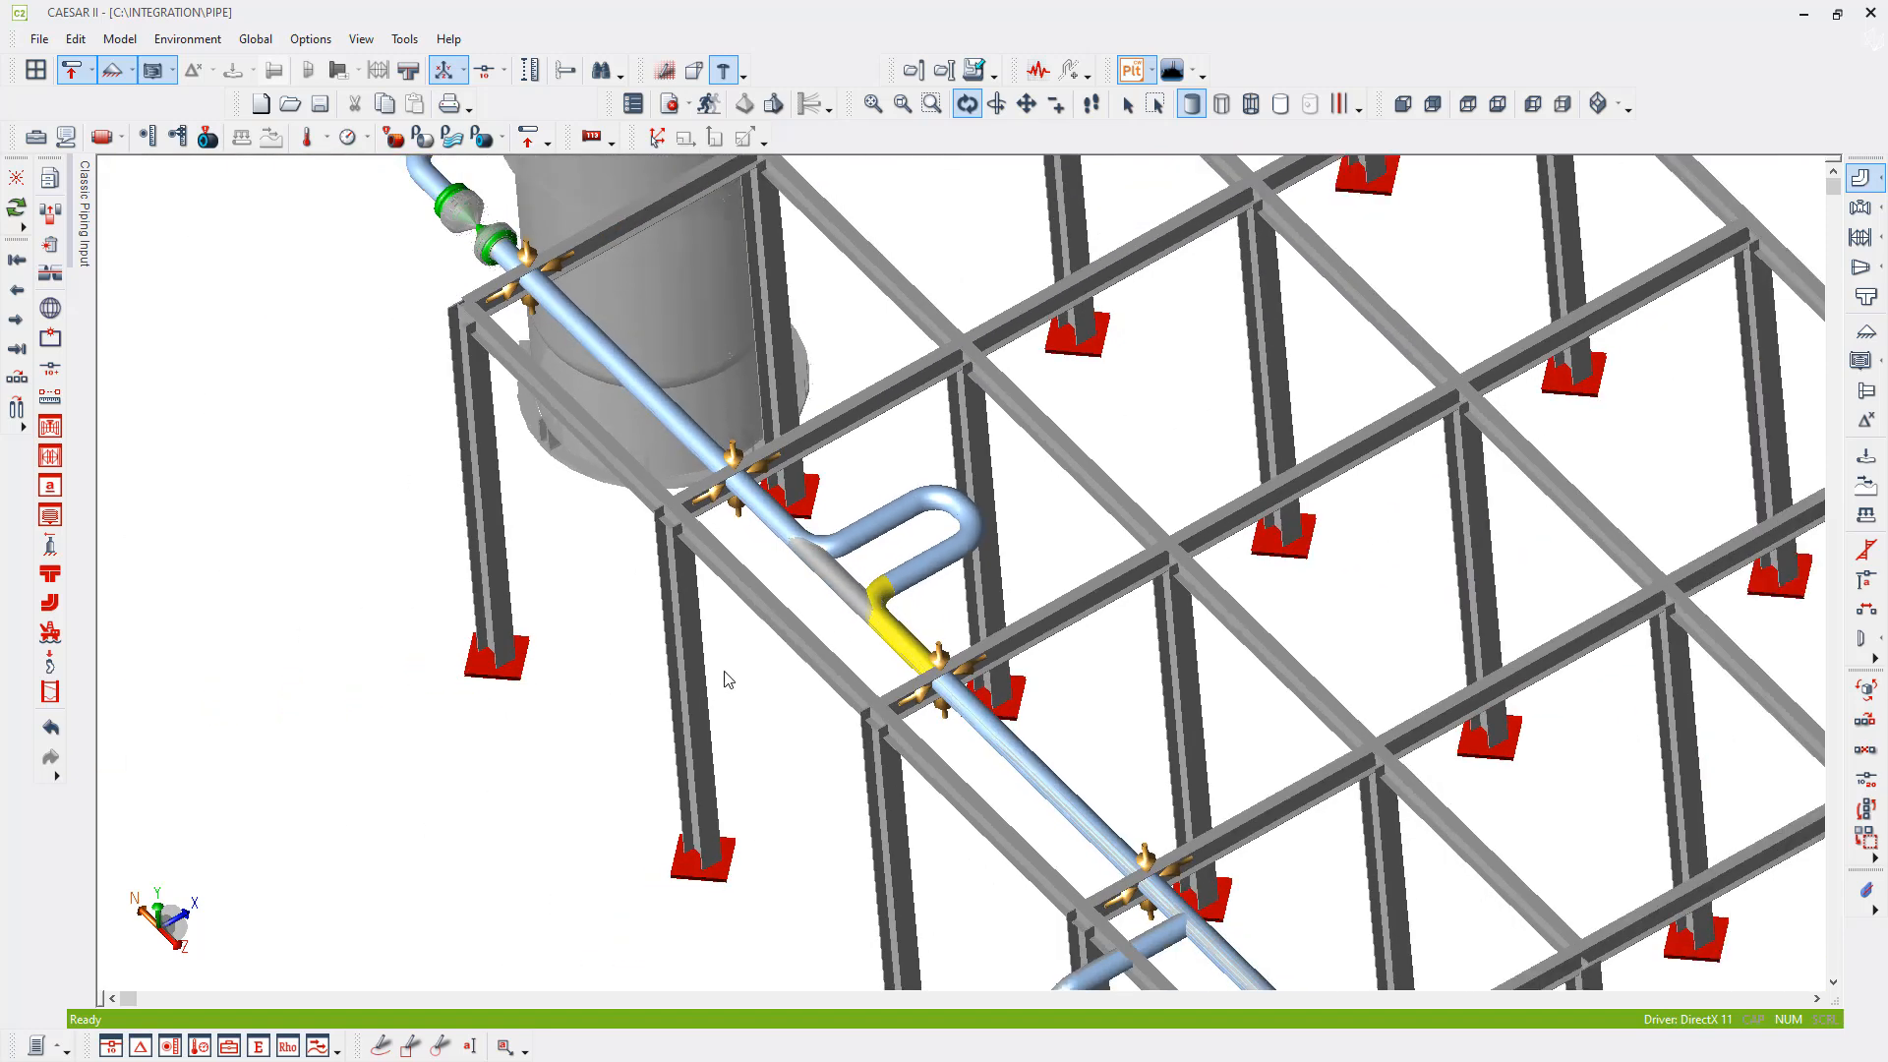
- Error check and analyze the job, and review the Stresses report for load case 5 (EXP) L5=L2-L4
left_click(708, 105)
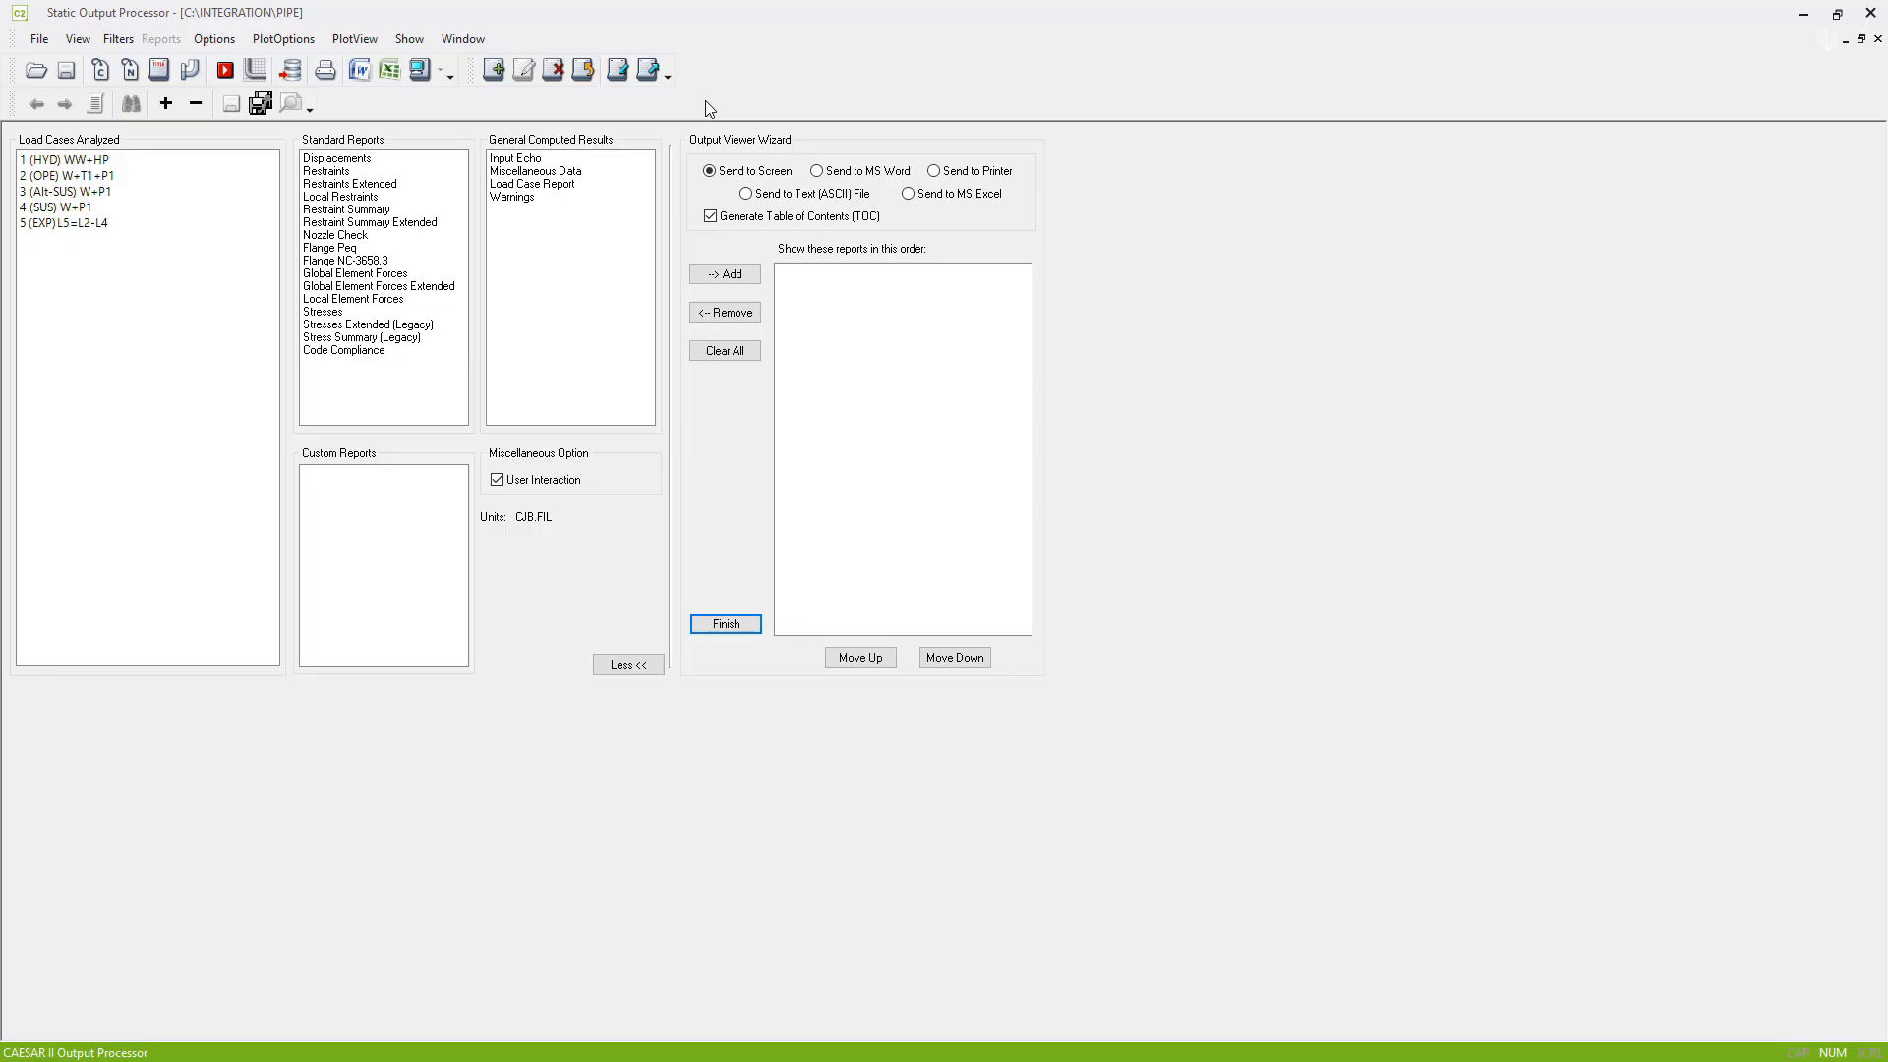
left_click(70, 224)
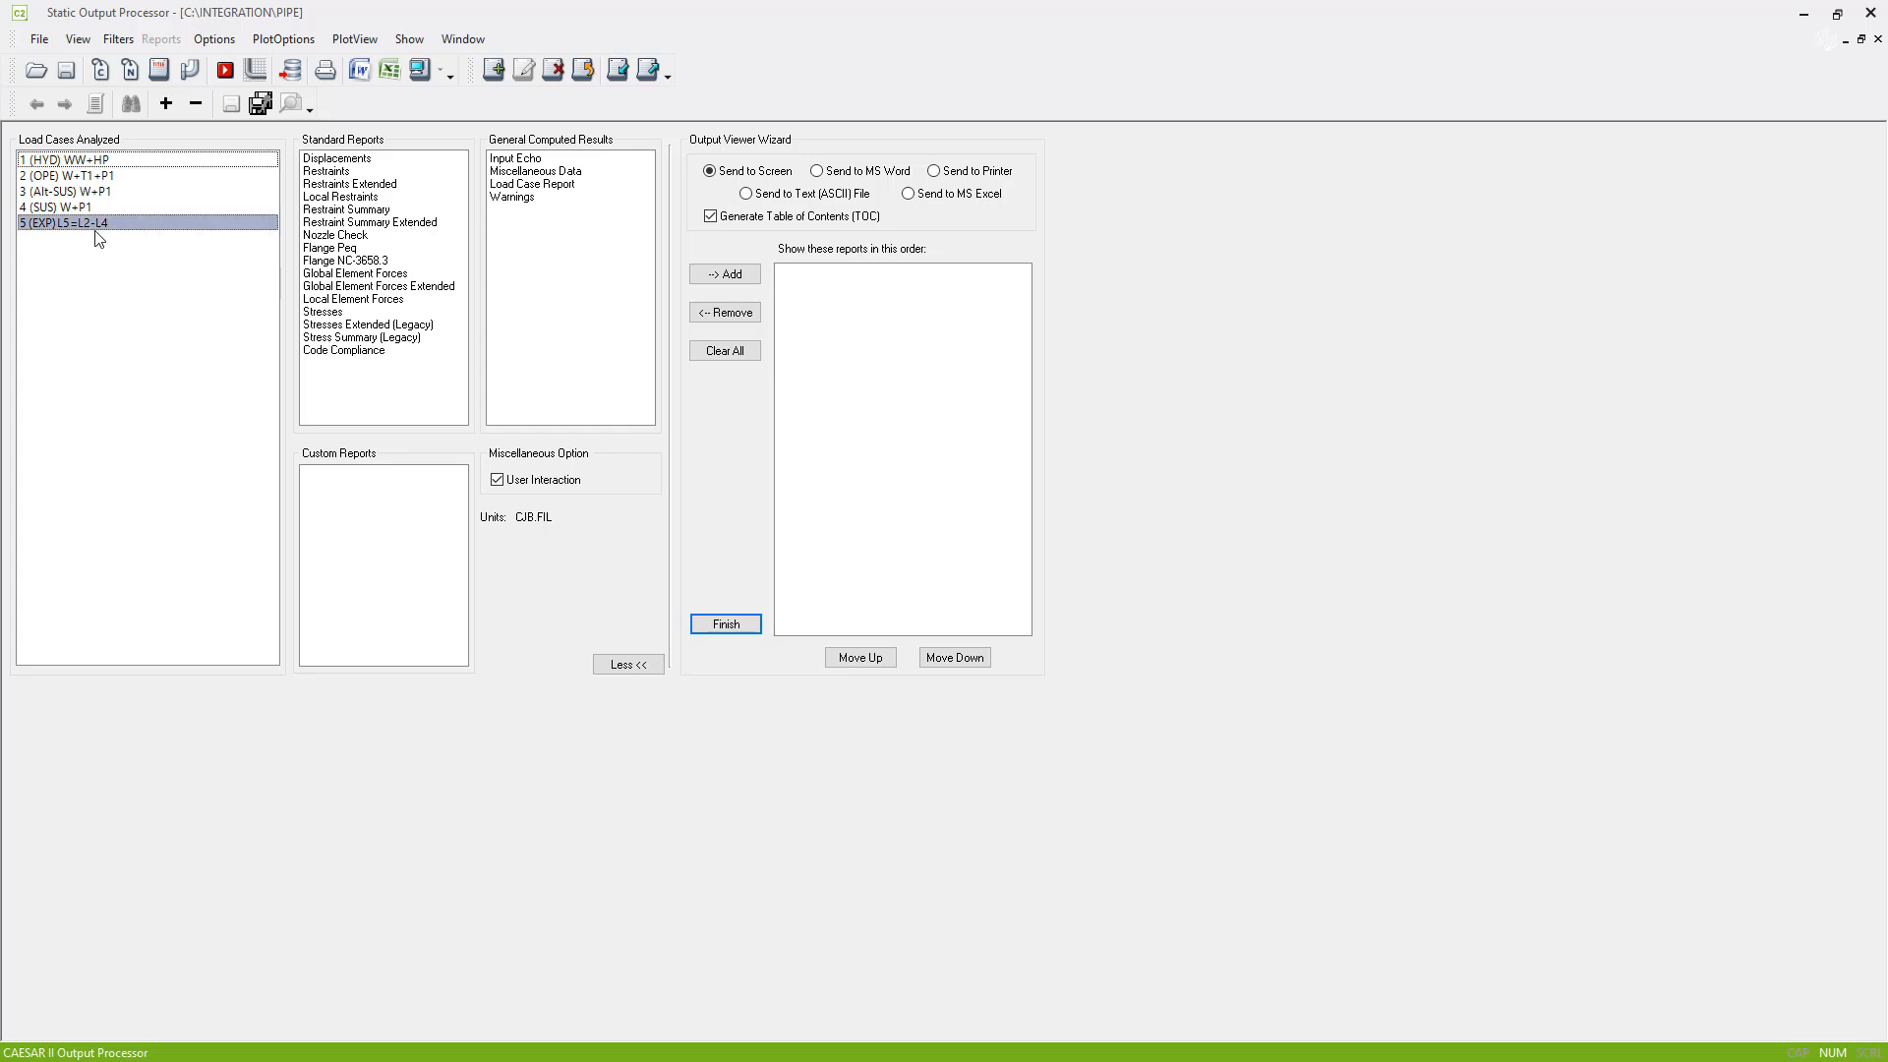
left_click(330, 313)
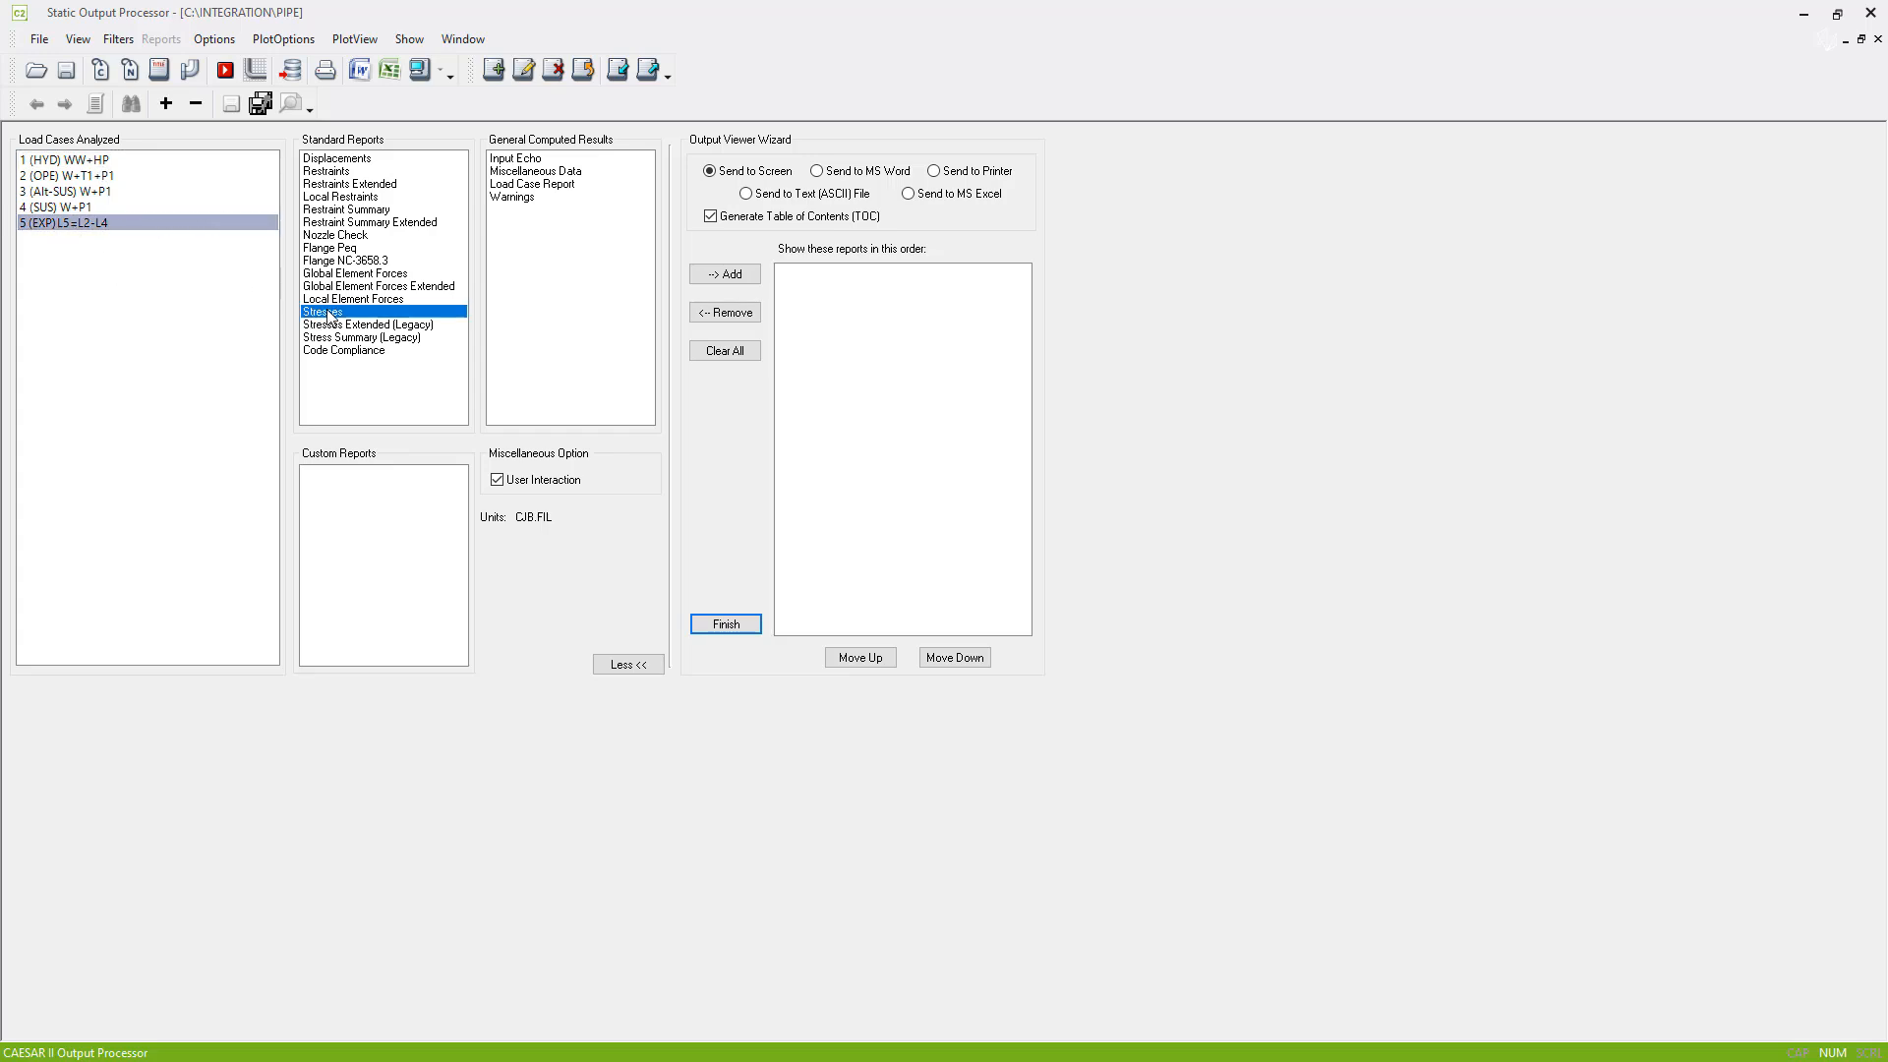
left_click(420, 69)
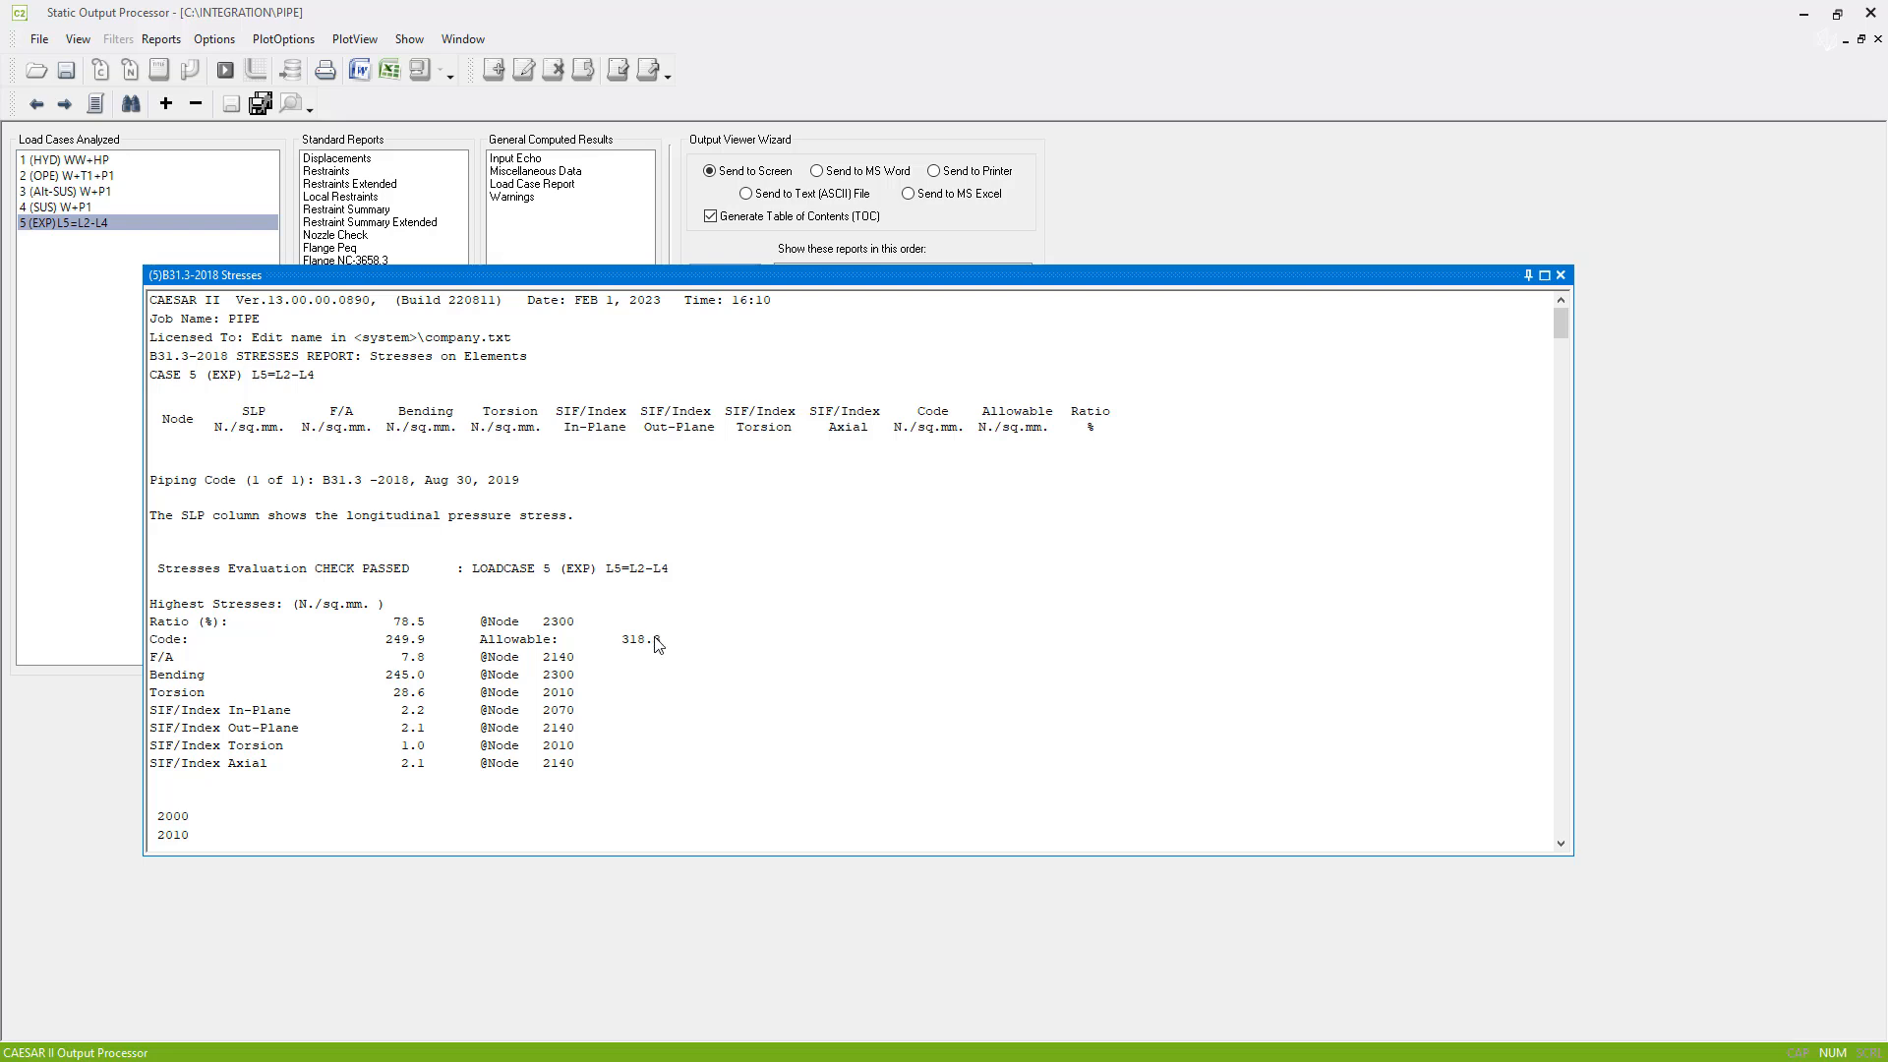
left_click(1563, 276)
- Review the Restraint Summary report for load case 2 (OPE) W+T1+P1 and leave the output processor
left_click(110, 176)
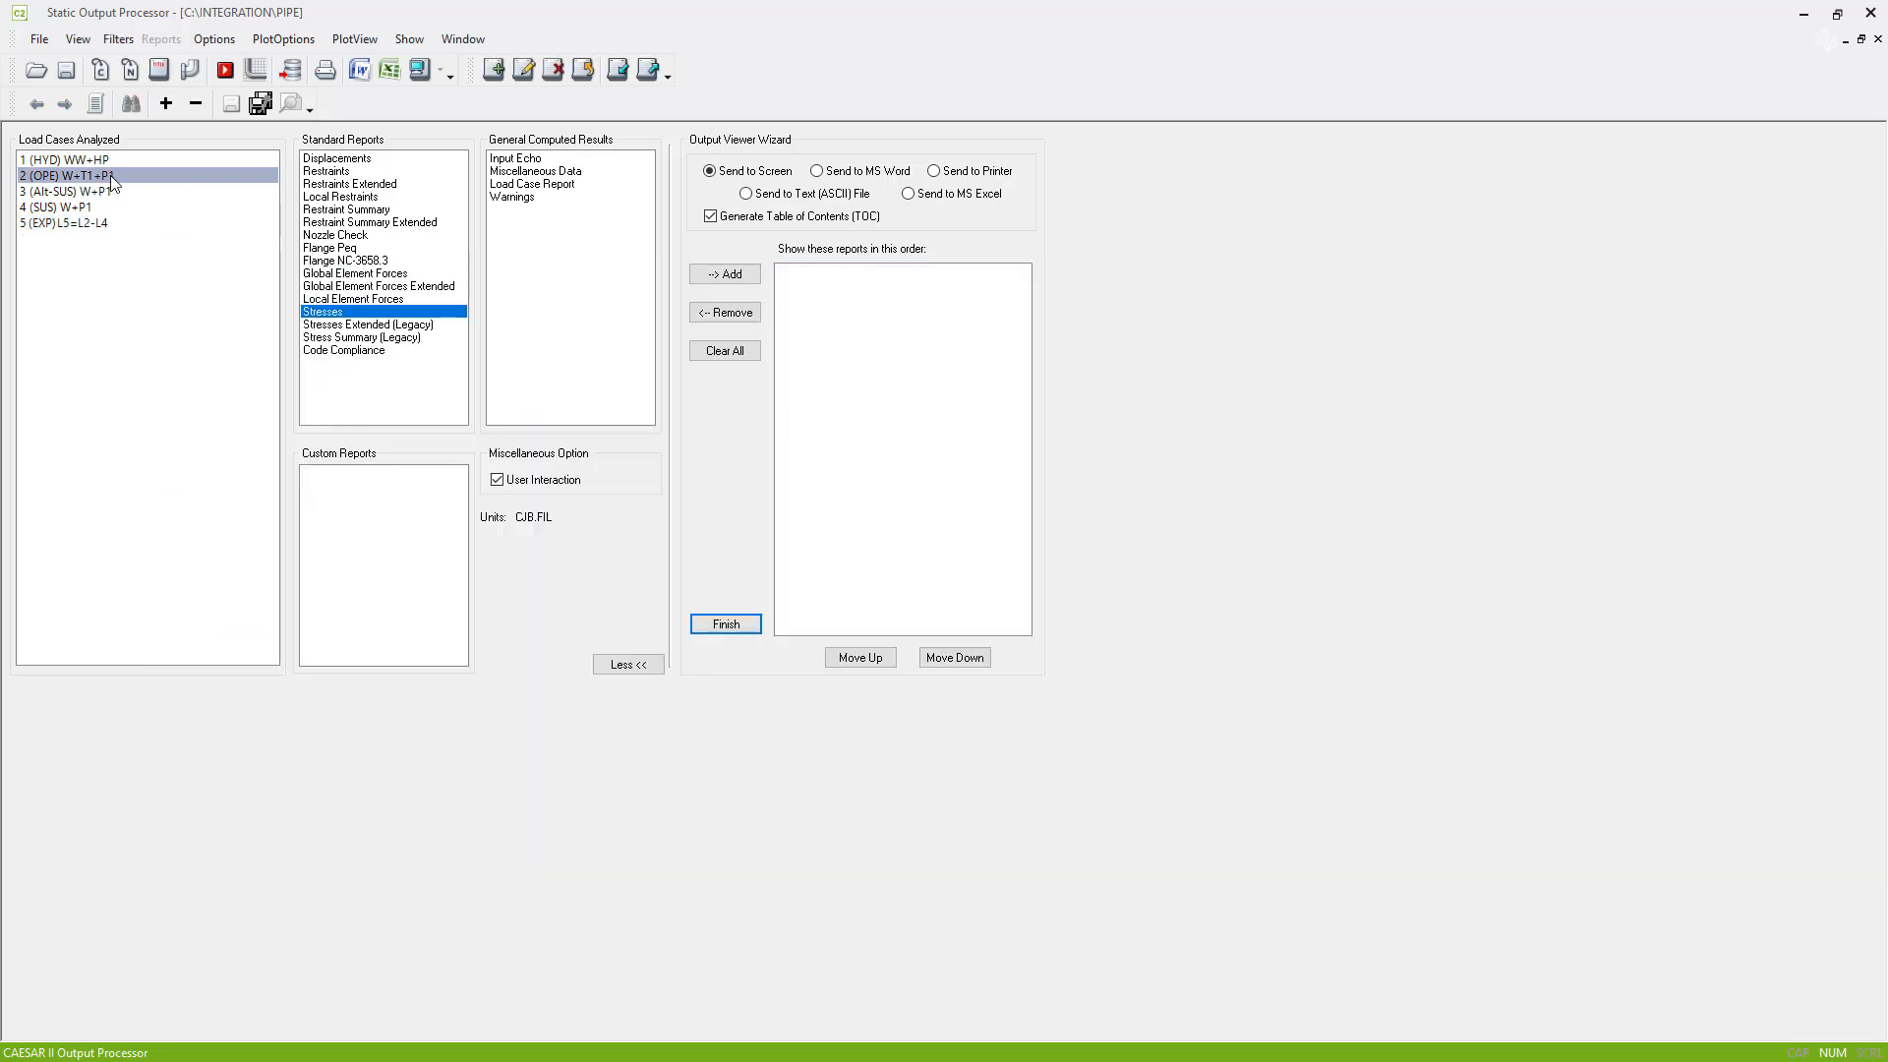
left_click(364, 211)
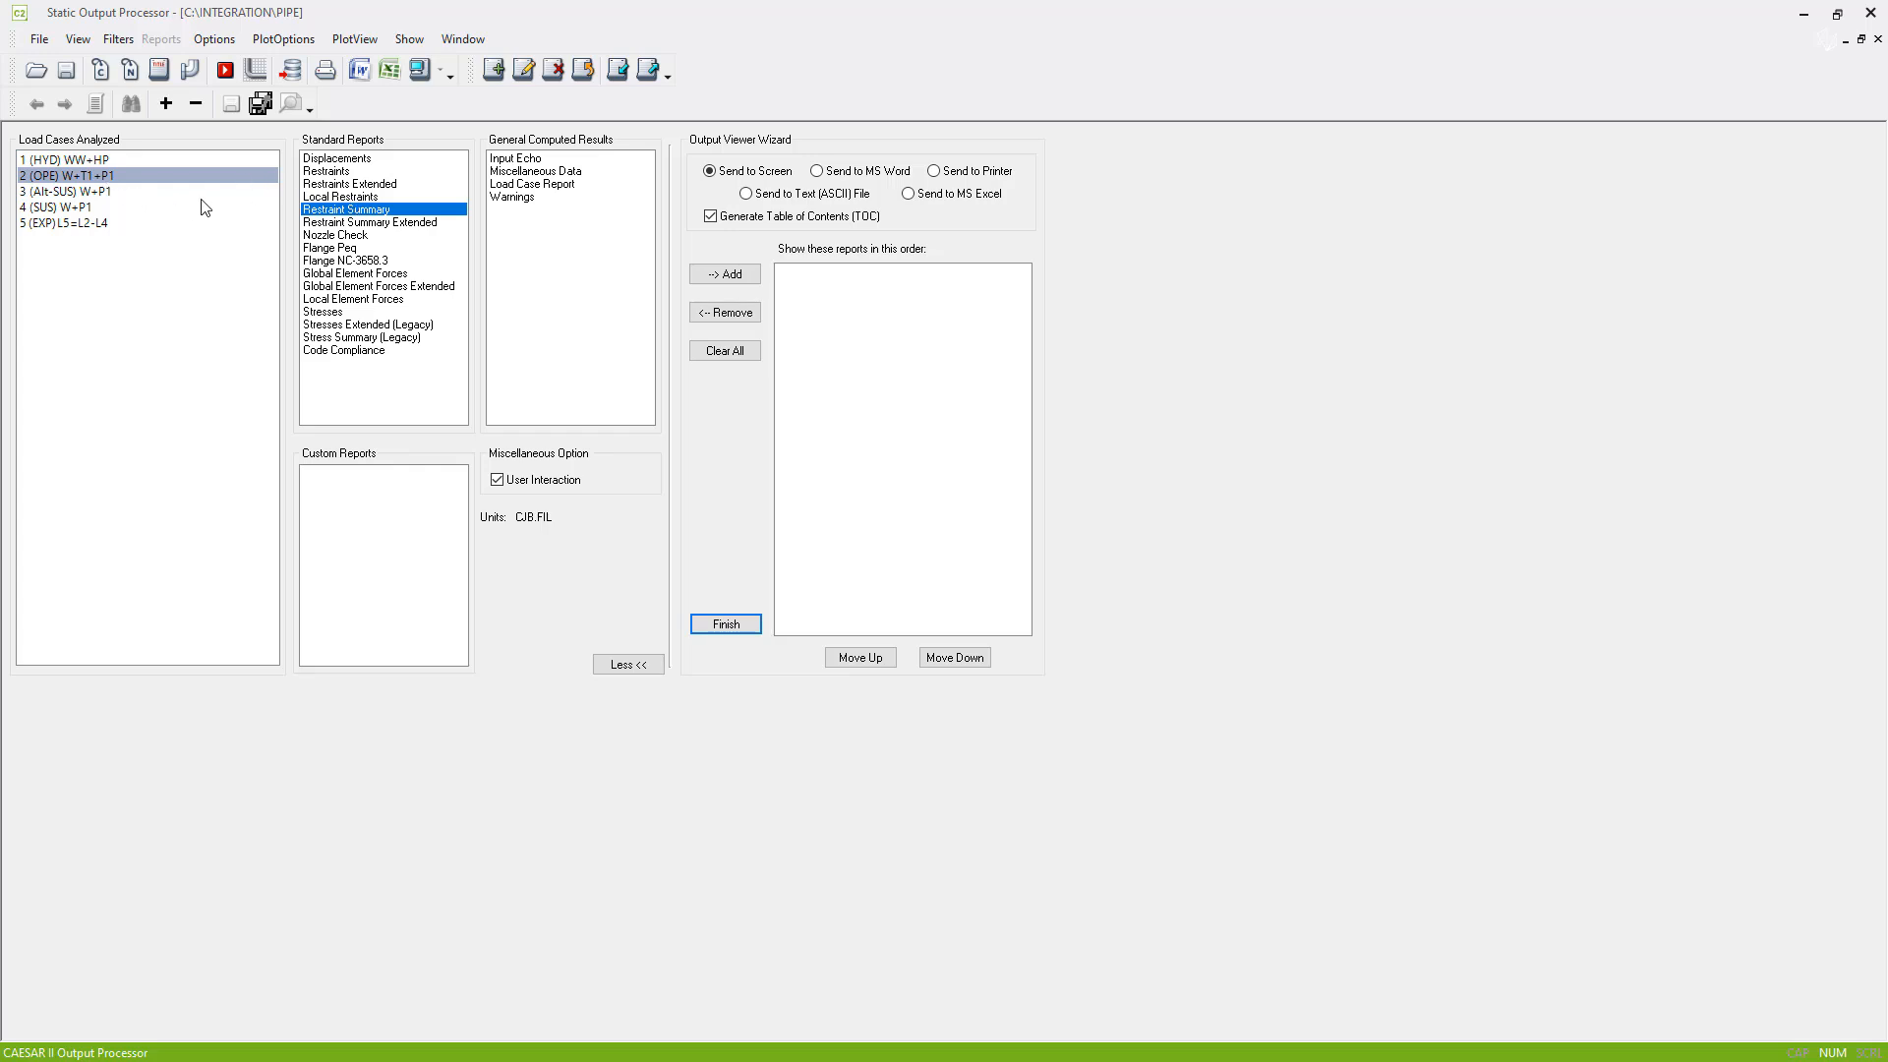
left_click(421, 77)
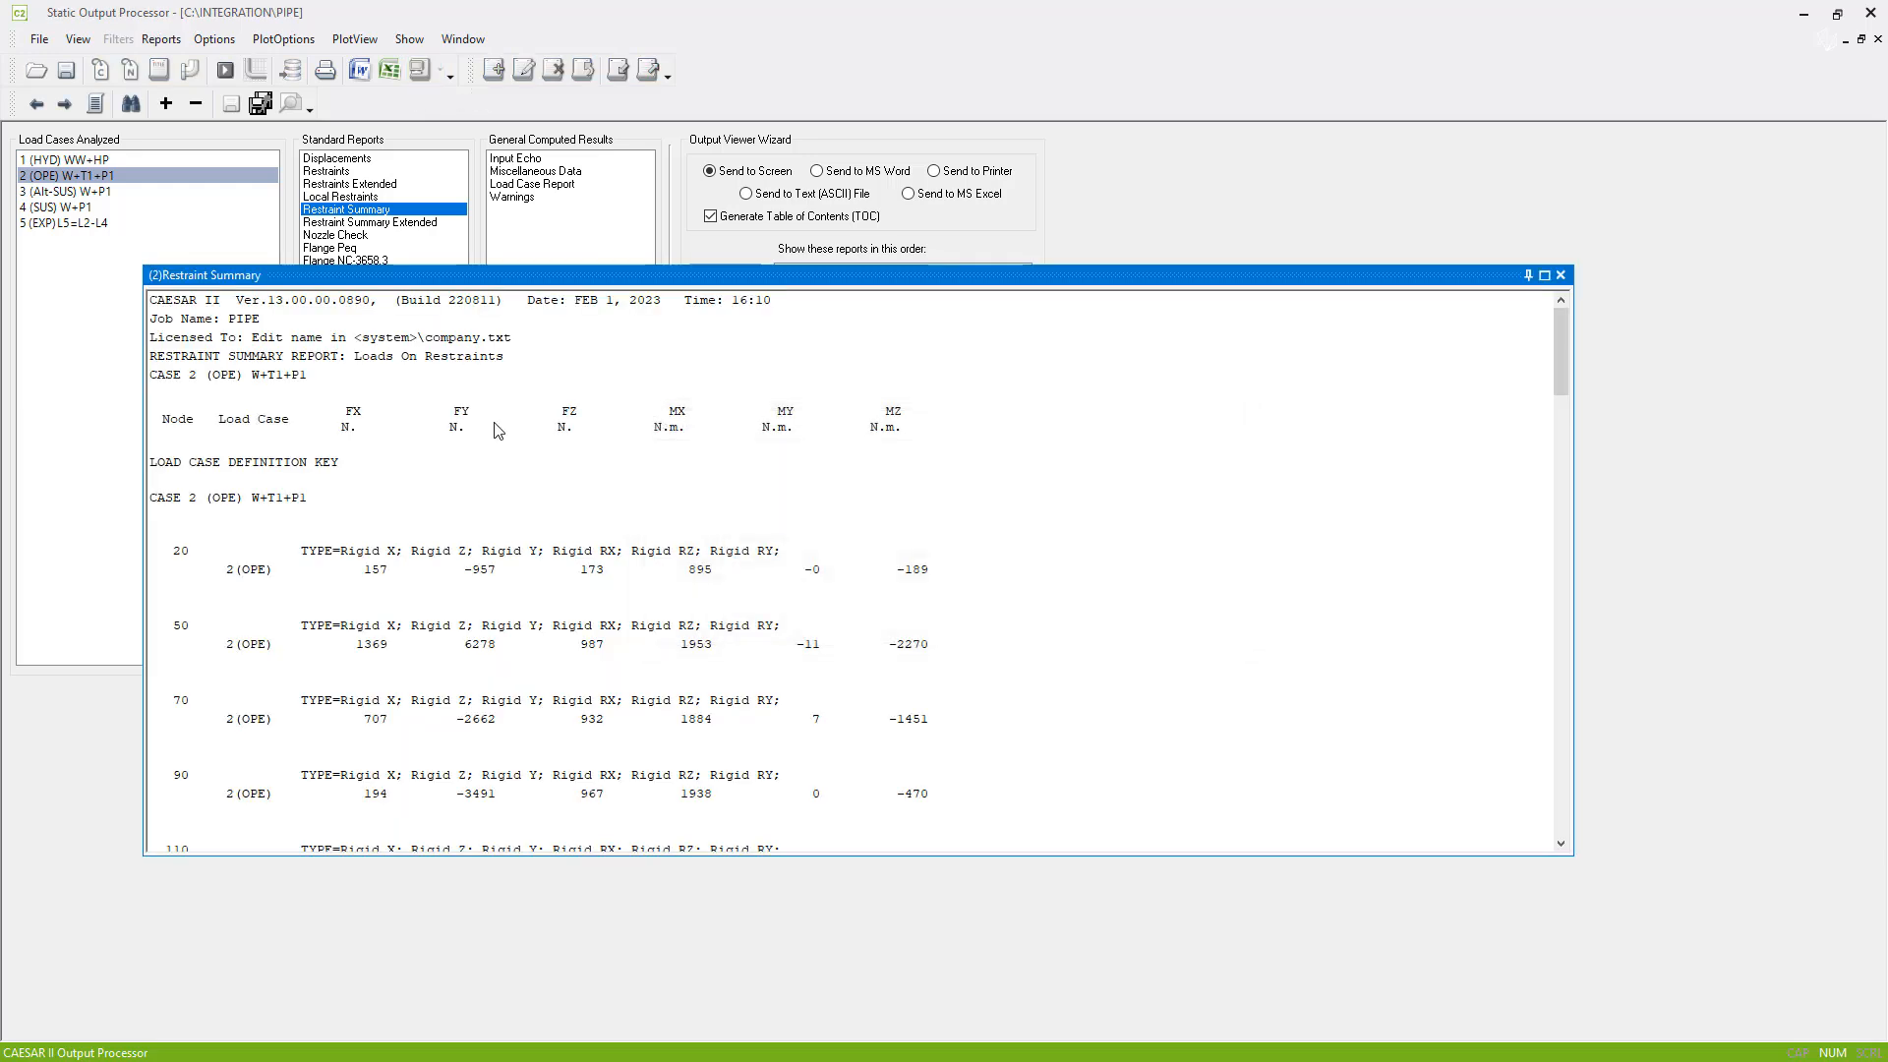
left_click(213, 91)
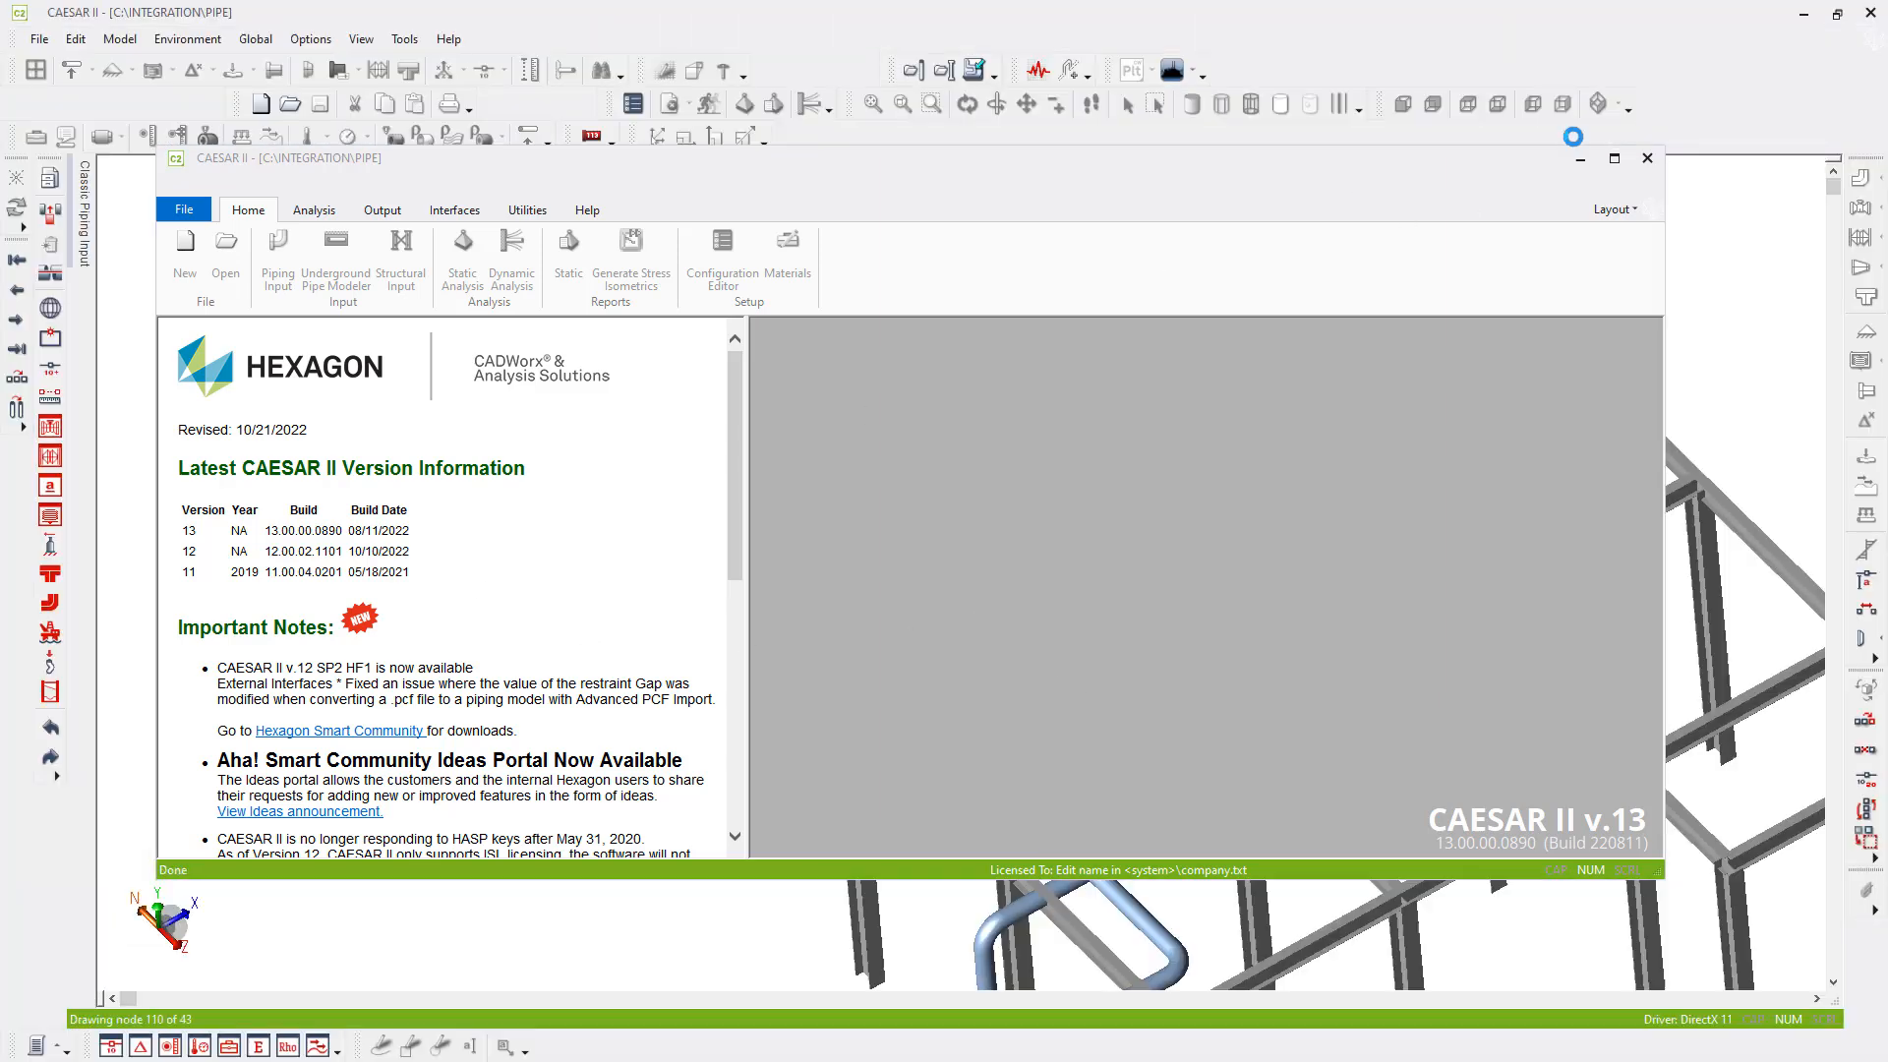
- Return to the piping input and make the Z axis vertical in the special execution parameters
left_click(1580, 165)
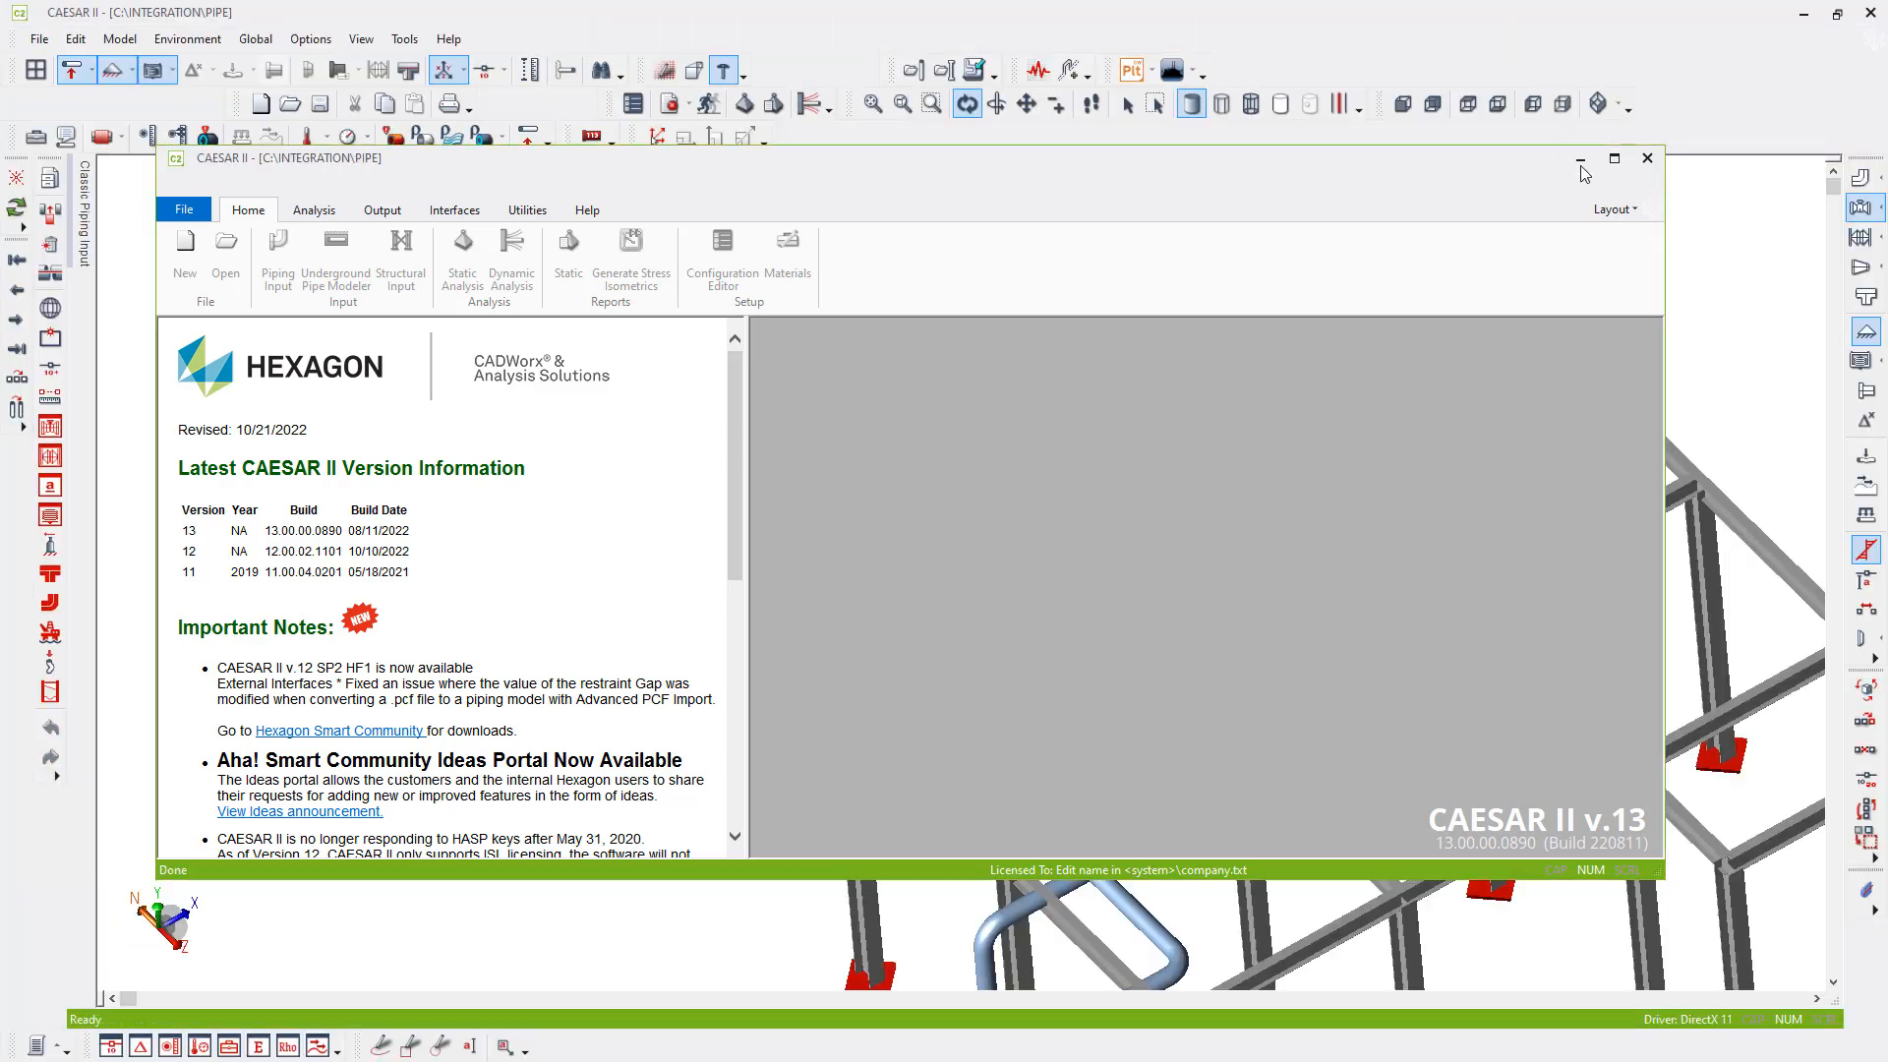
left_click(1581, 162)
left_click(50, 692)
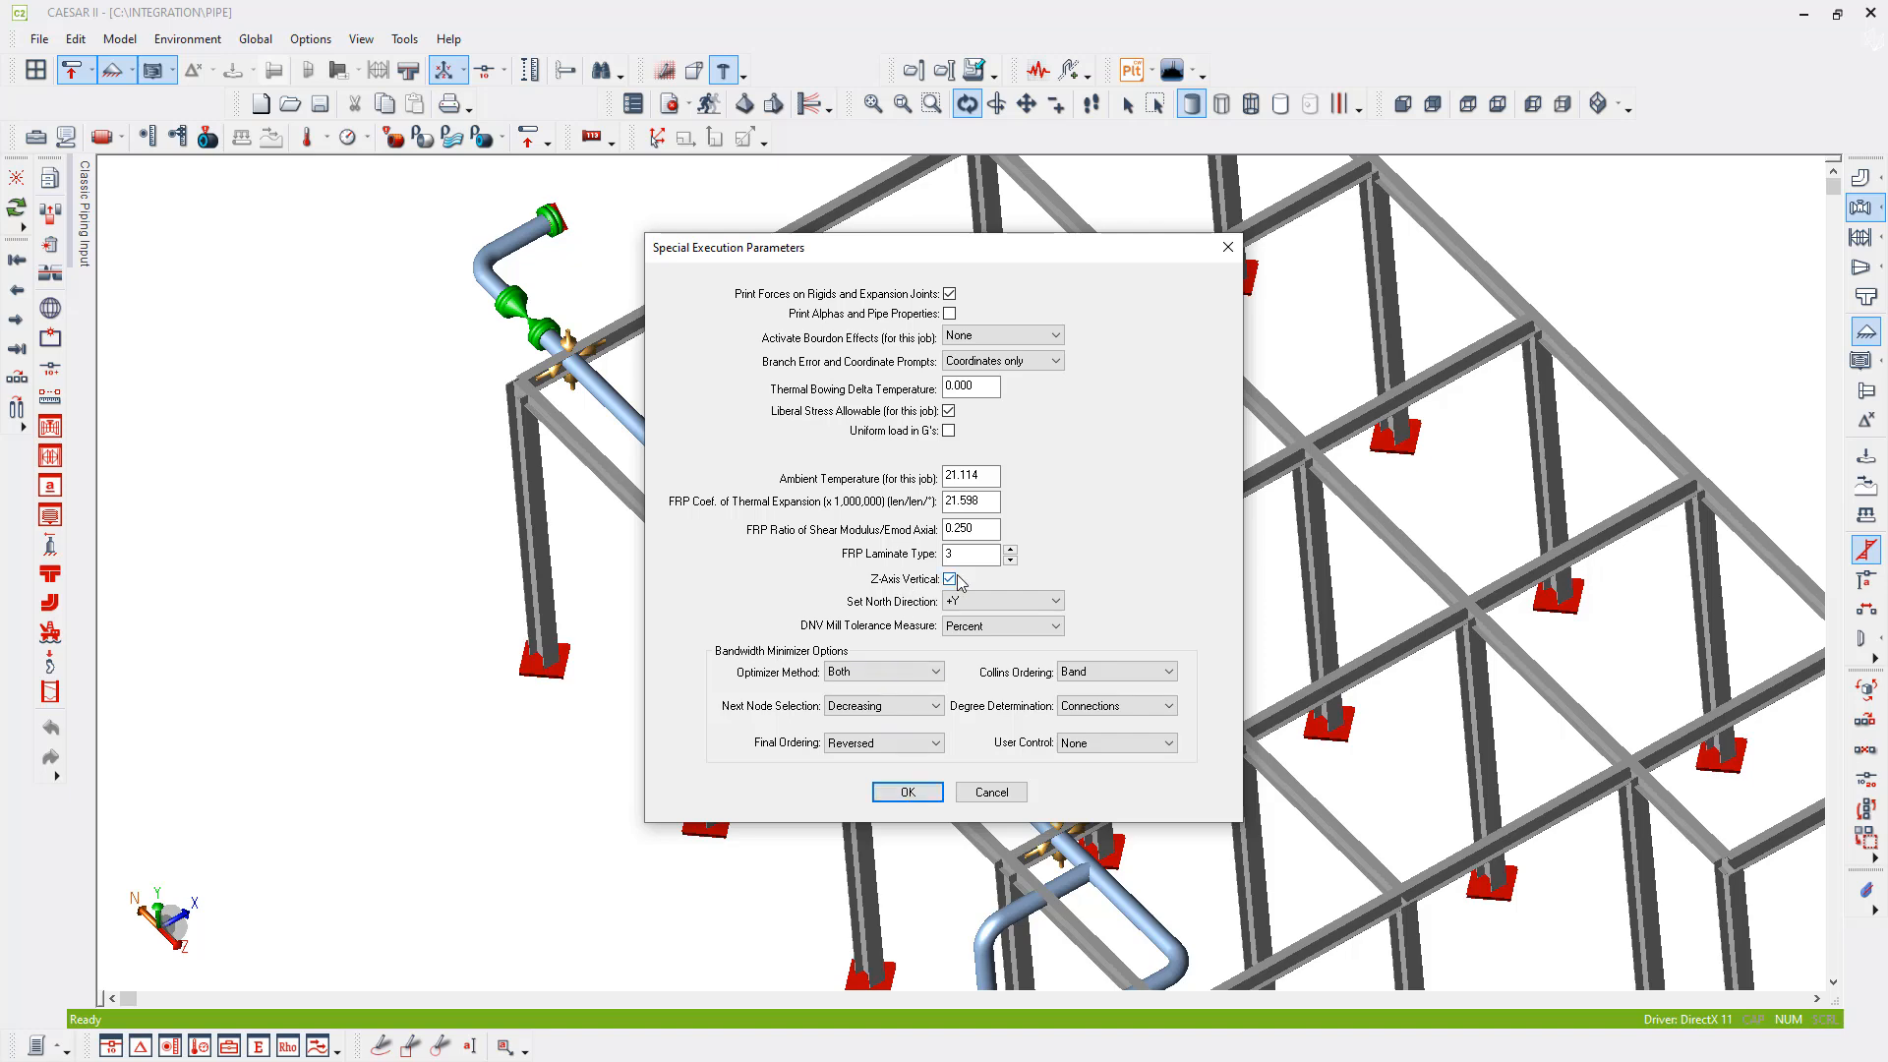
left_click(908, 792)
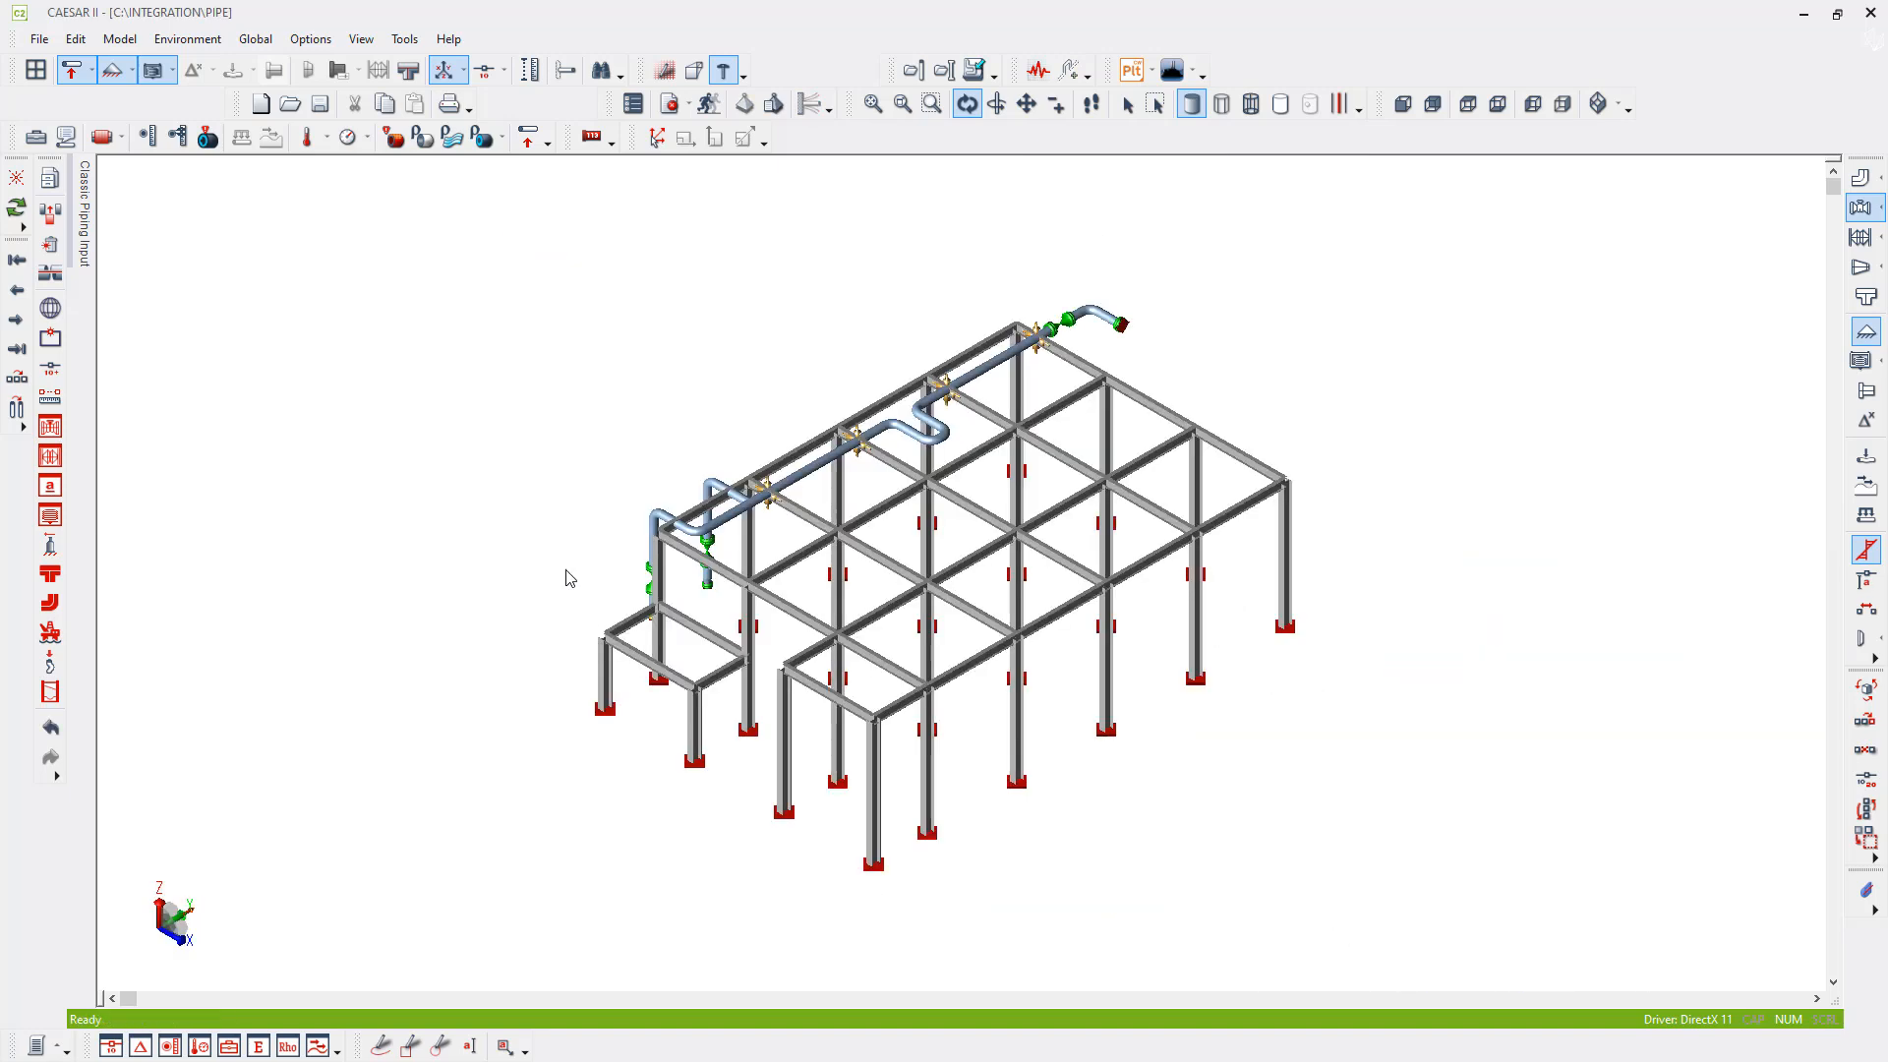
left_click(1628, 106)
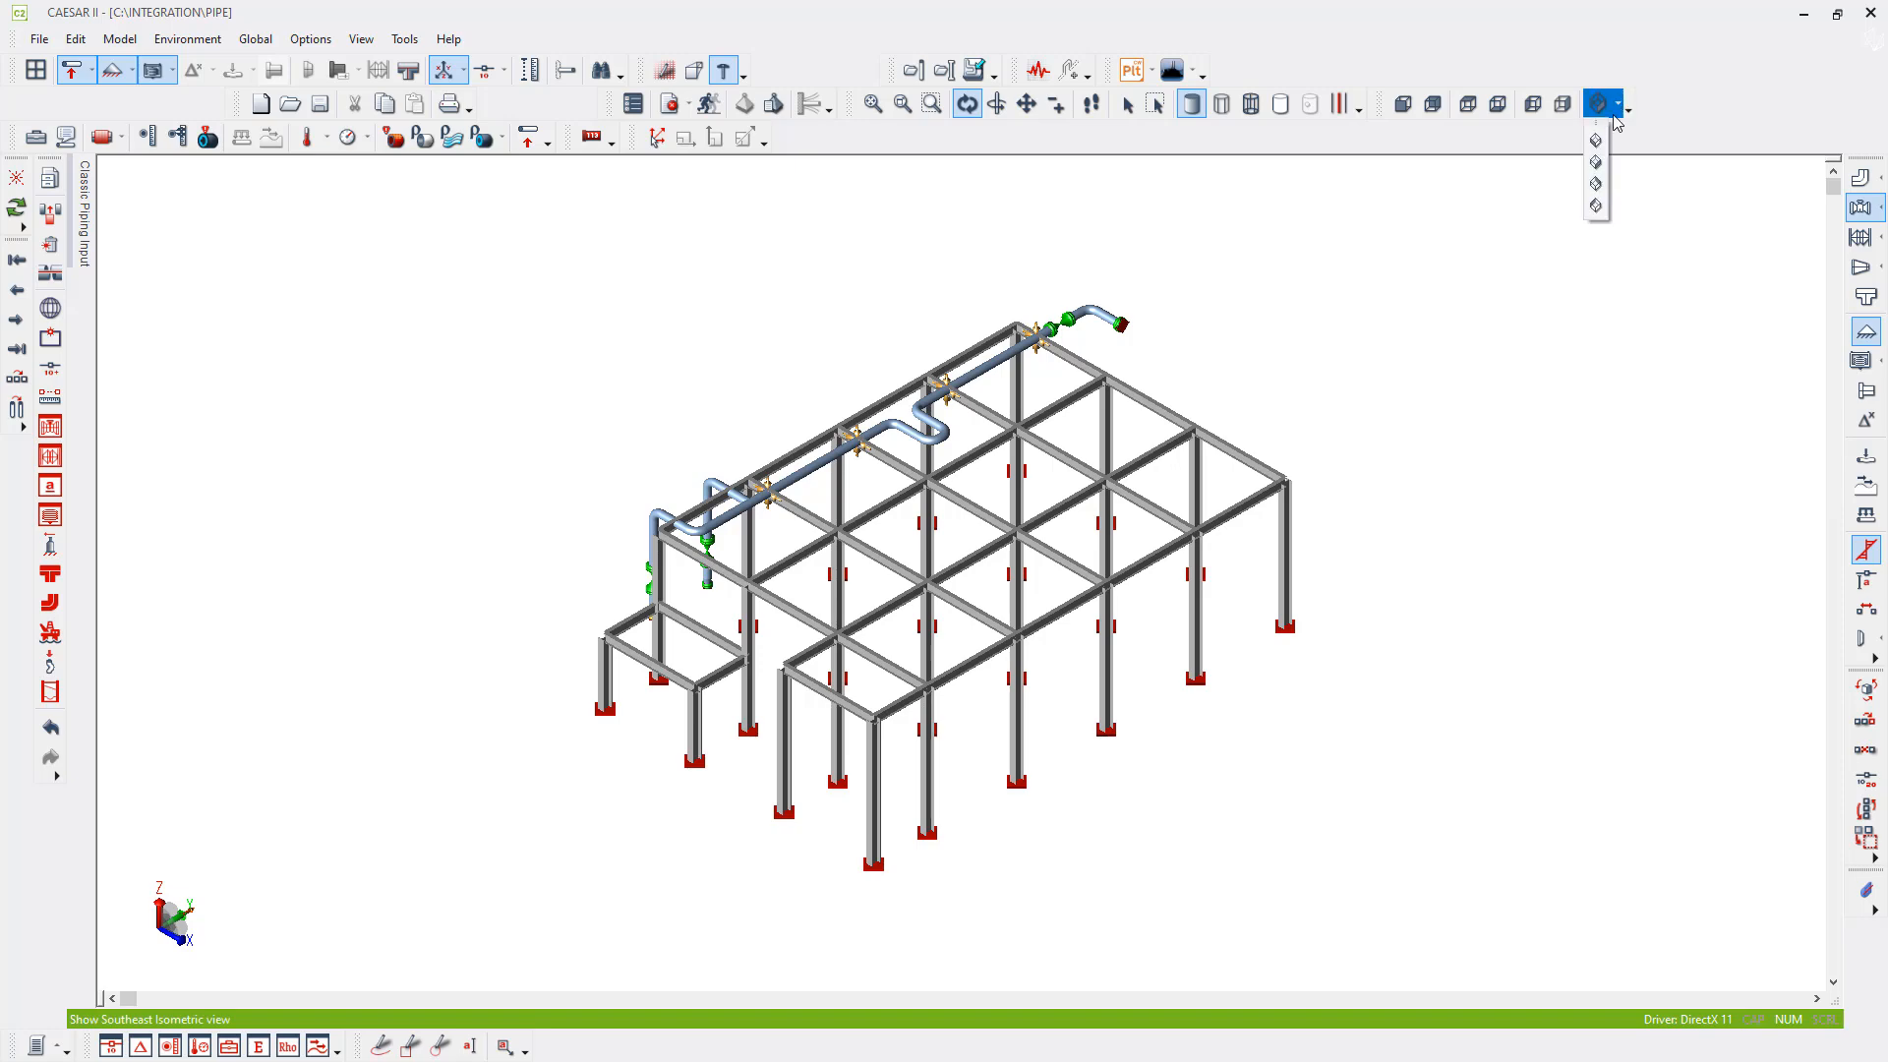
left_click(1598, 140)
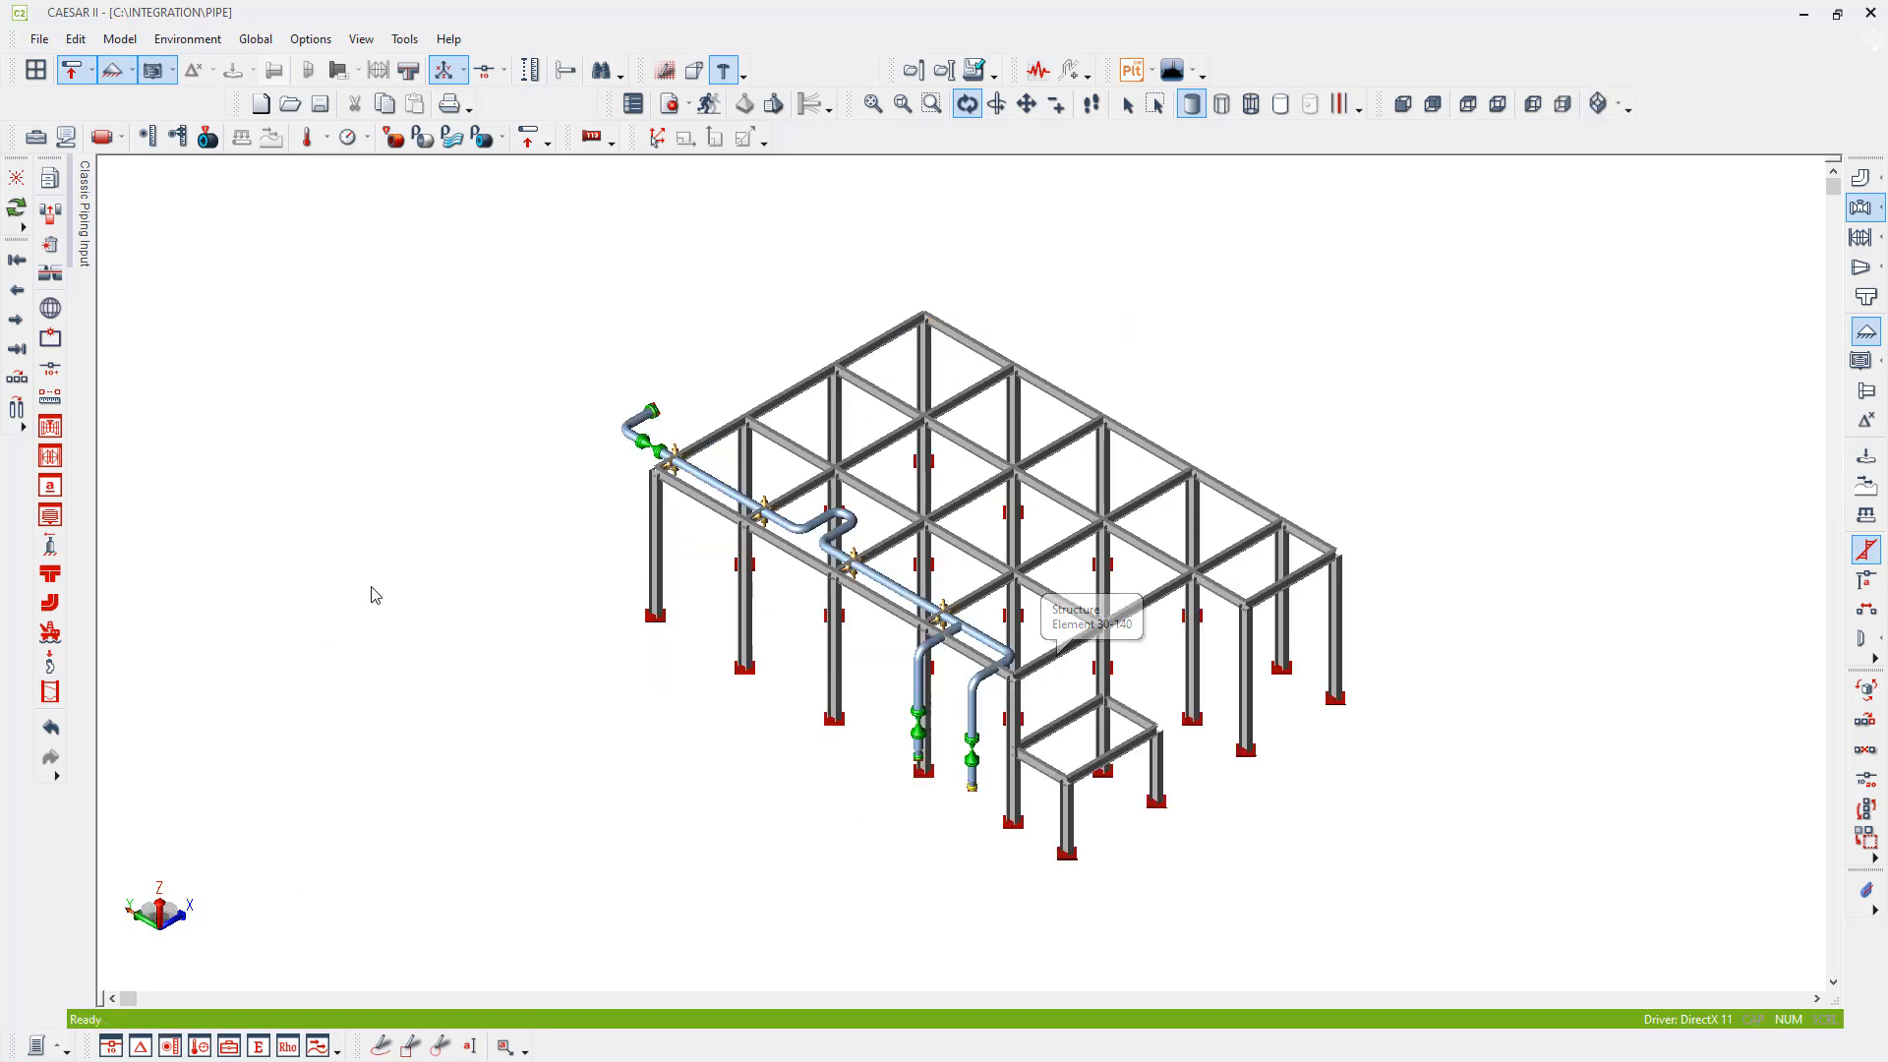
- Re-analyze the job with the vertical Z axis and review the restraint loads for load case 2 (OPE) W+T1+P1
left_click(710, 108)
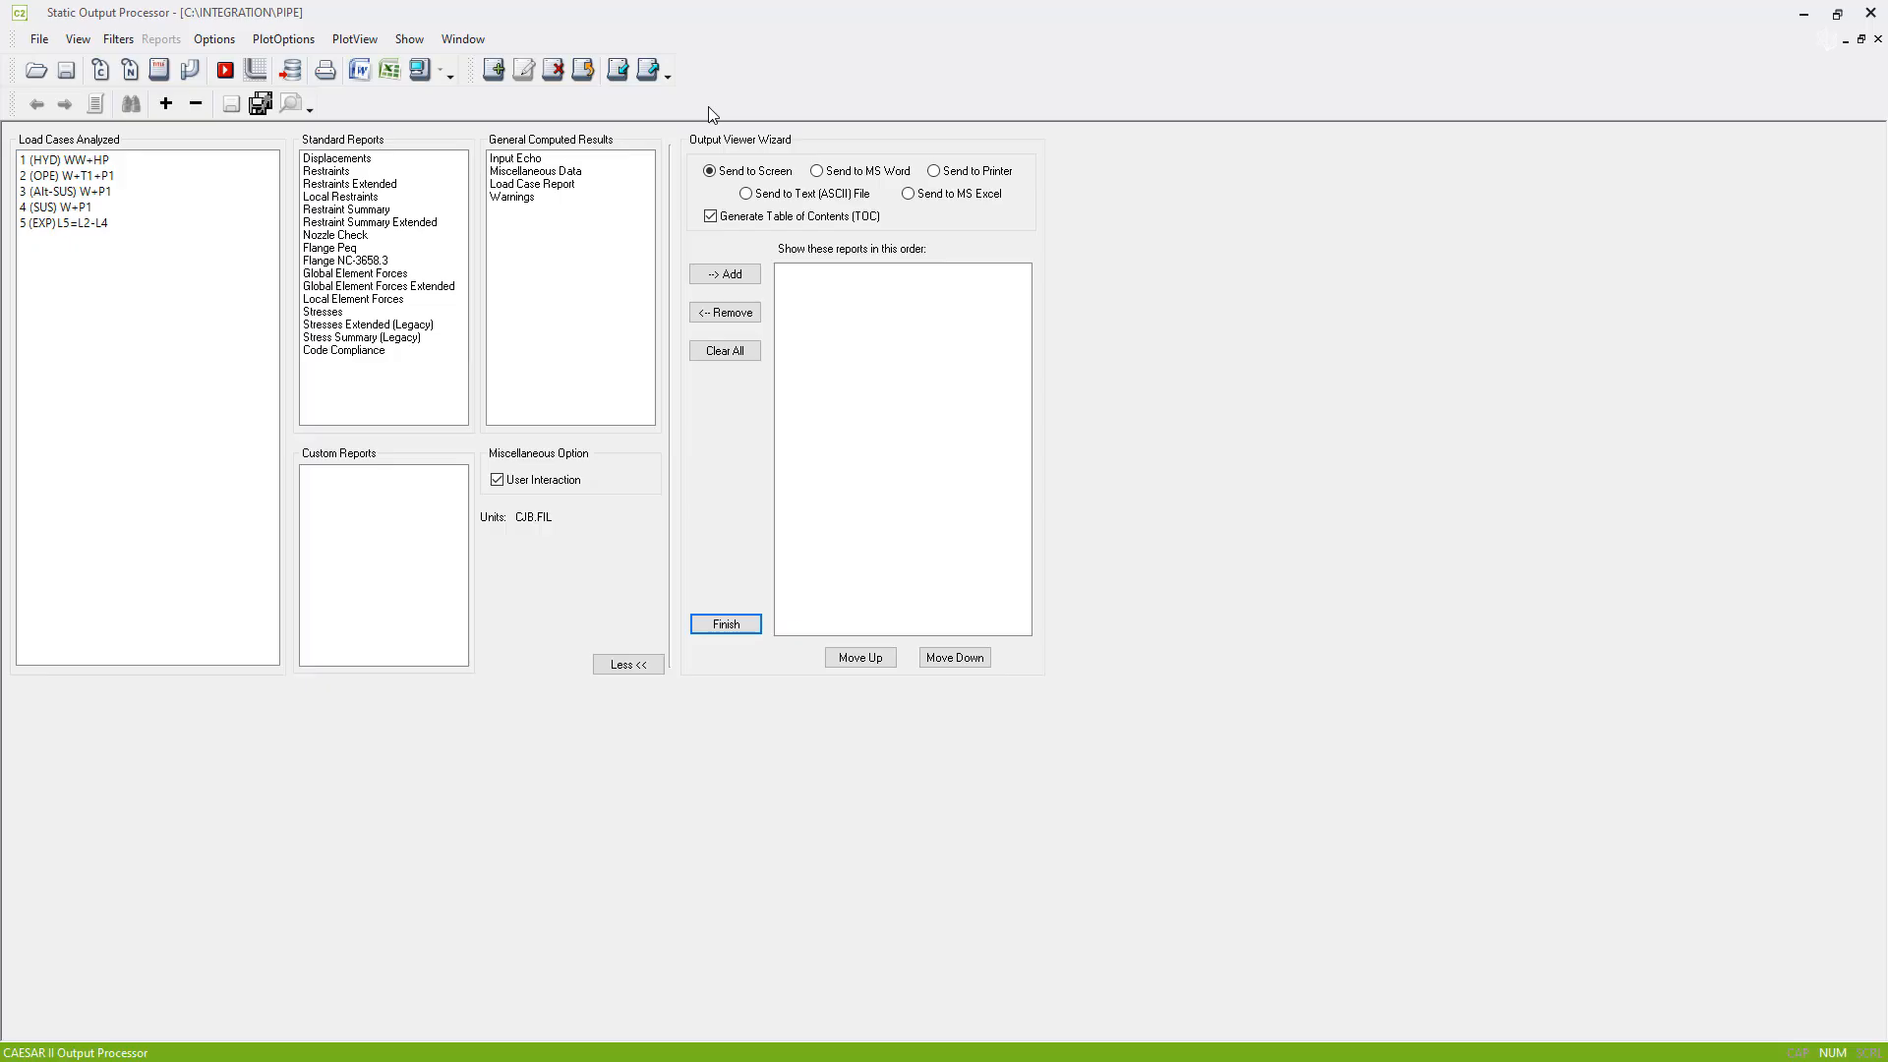
left_click(124, 176)
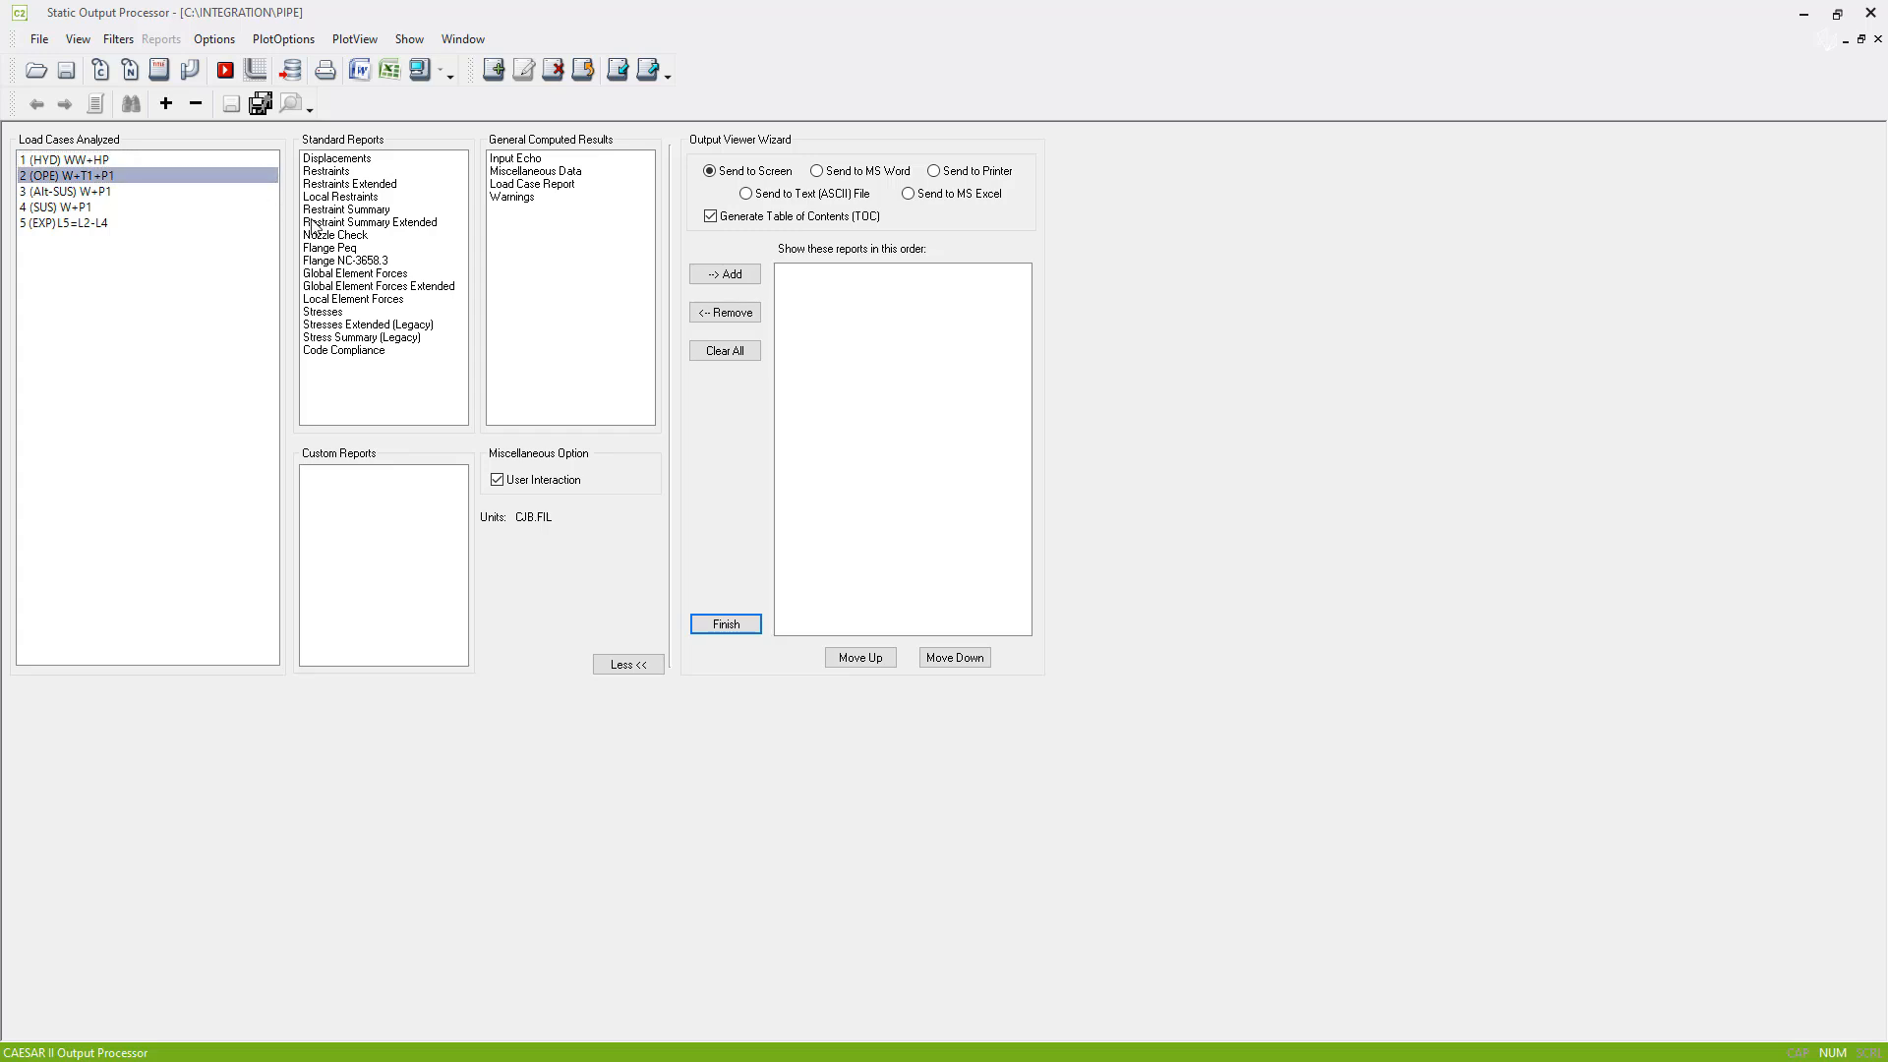
left_click(374, 212)
left_click(421, 68)
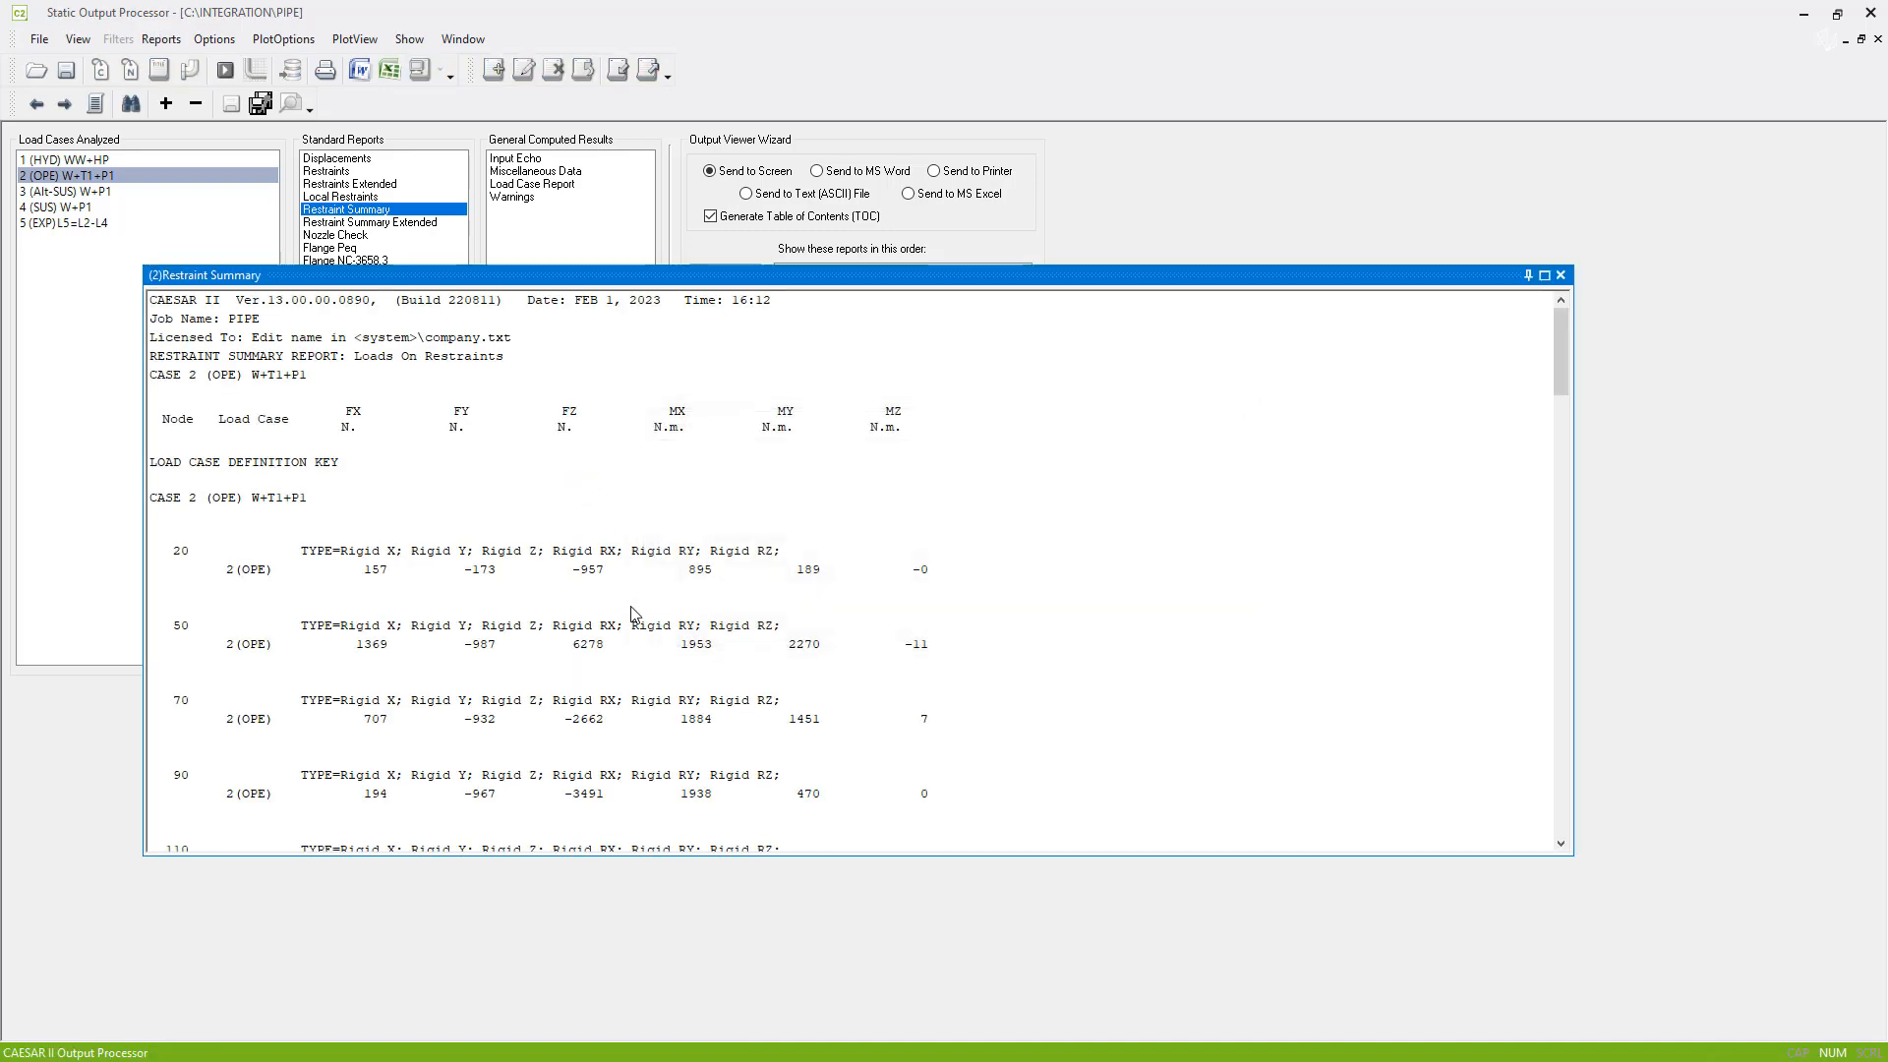
scroll(632, 613, "down", 15)
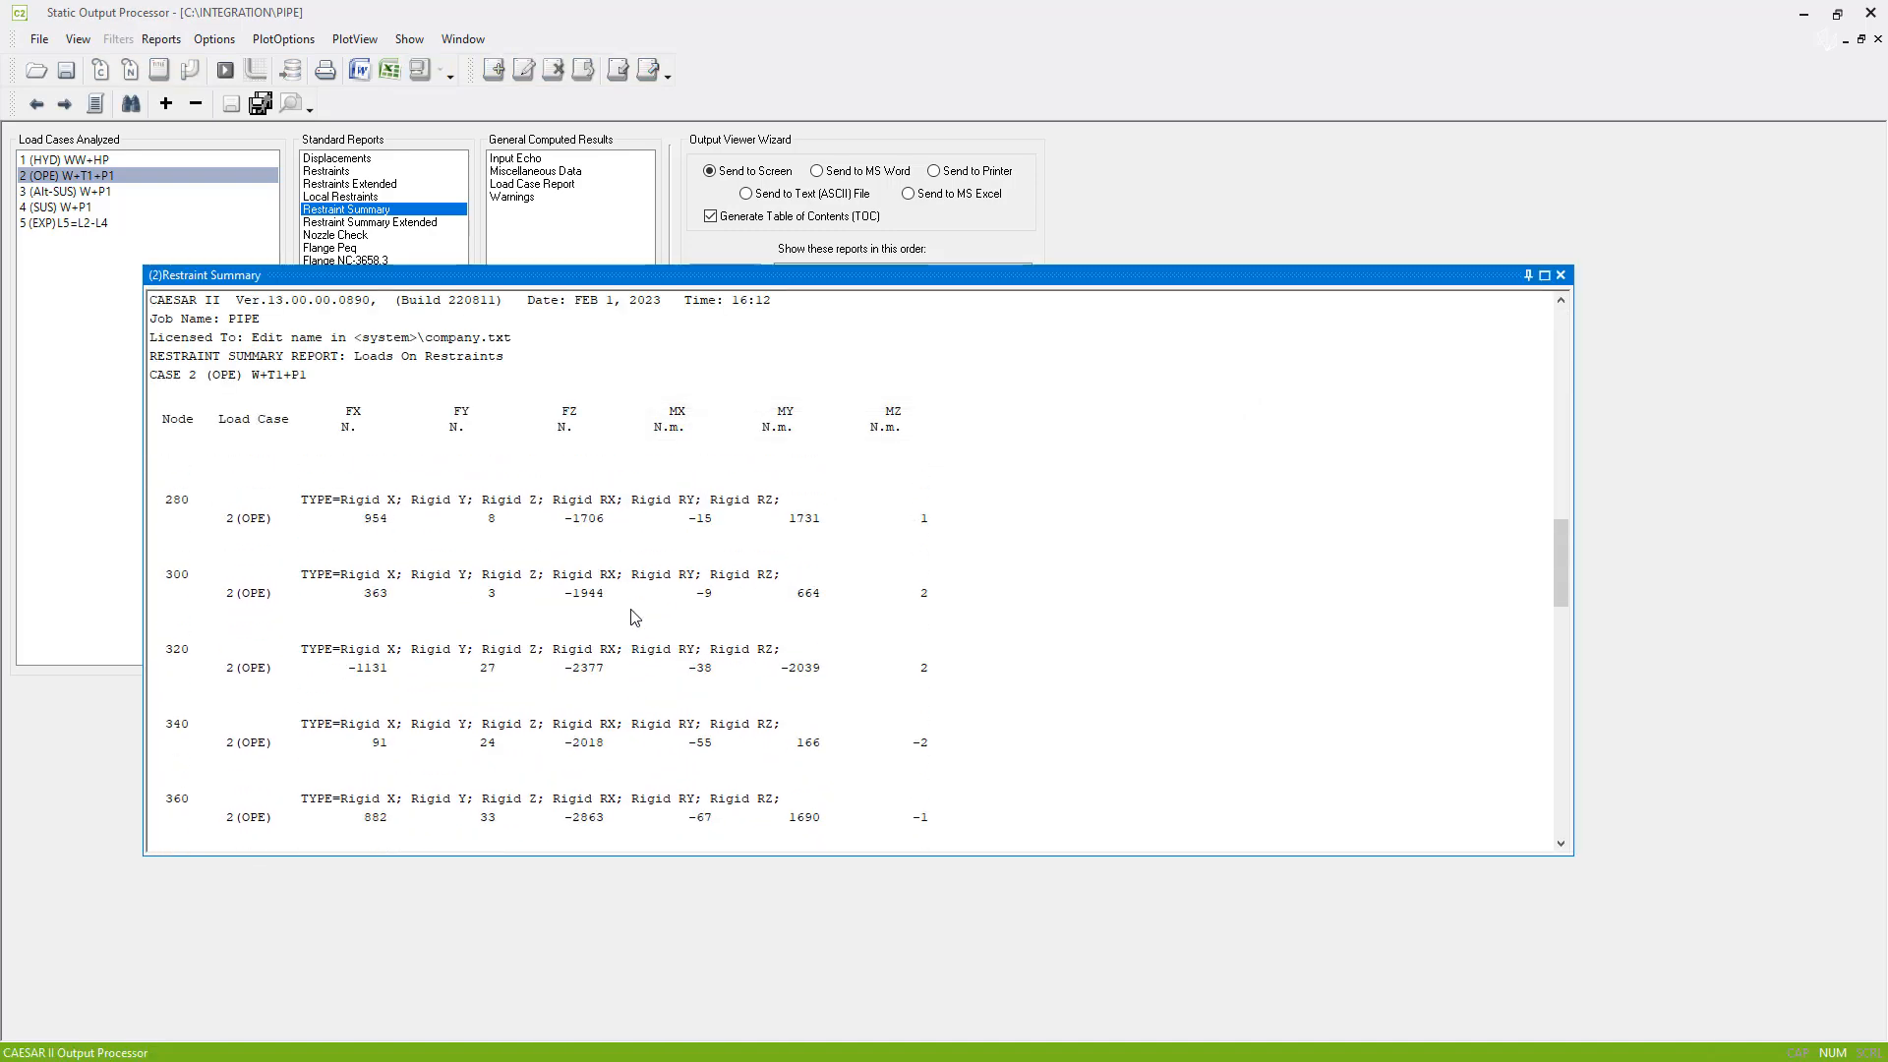
scroll(587, 631, "down", 5)
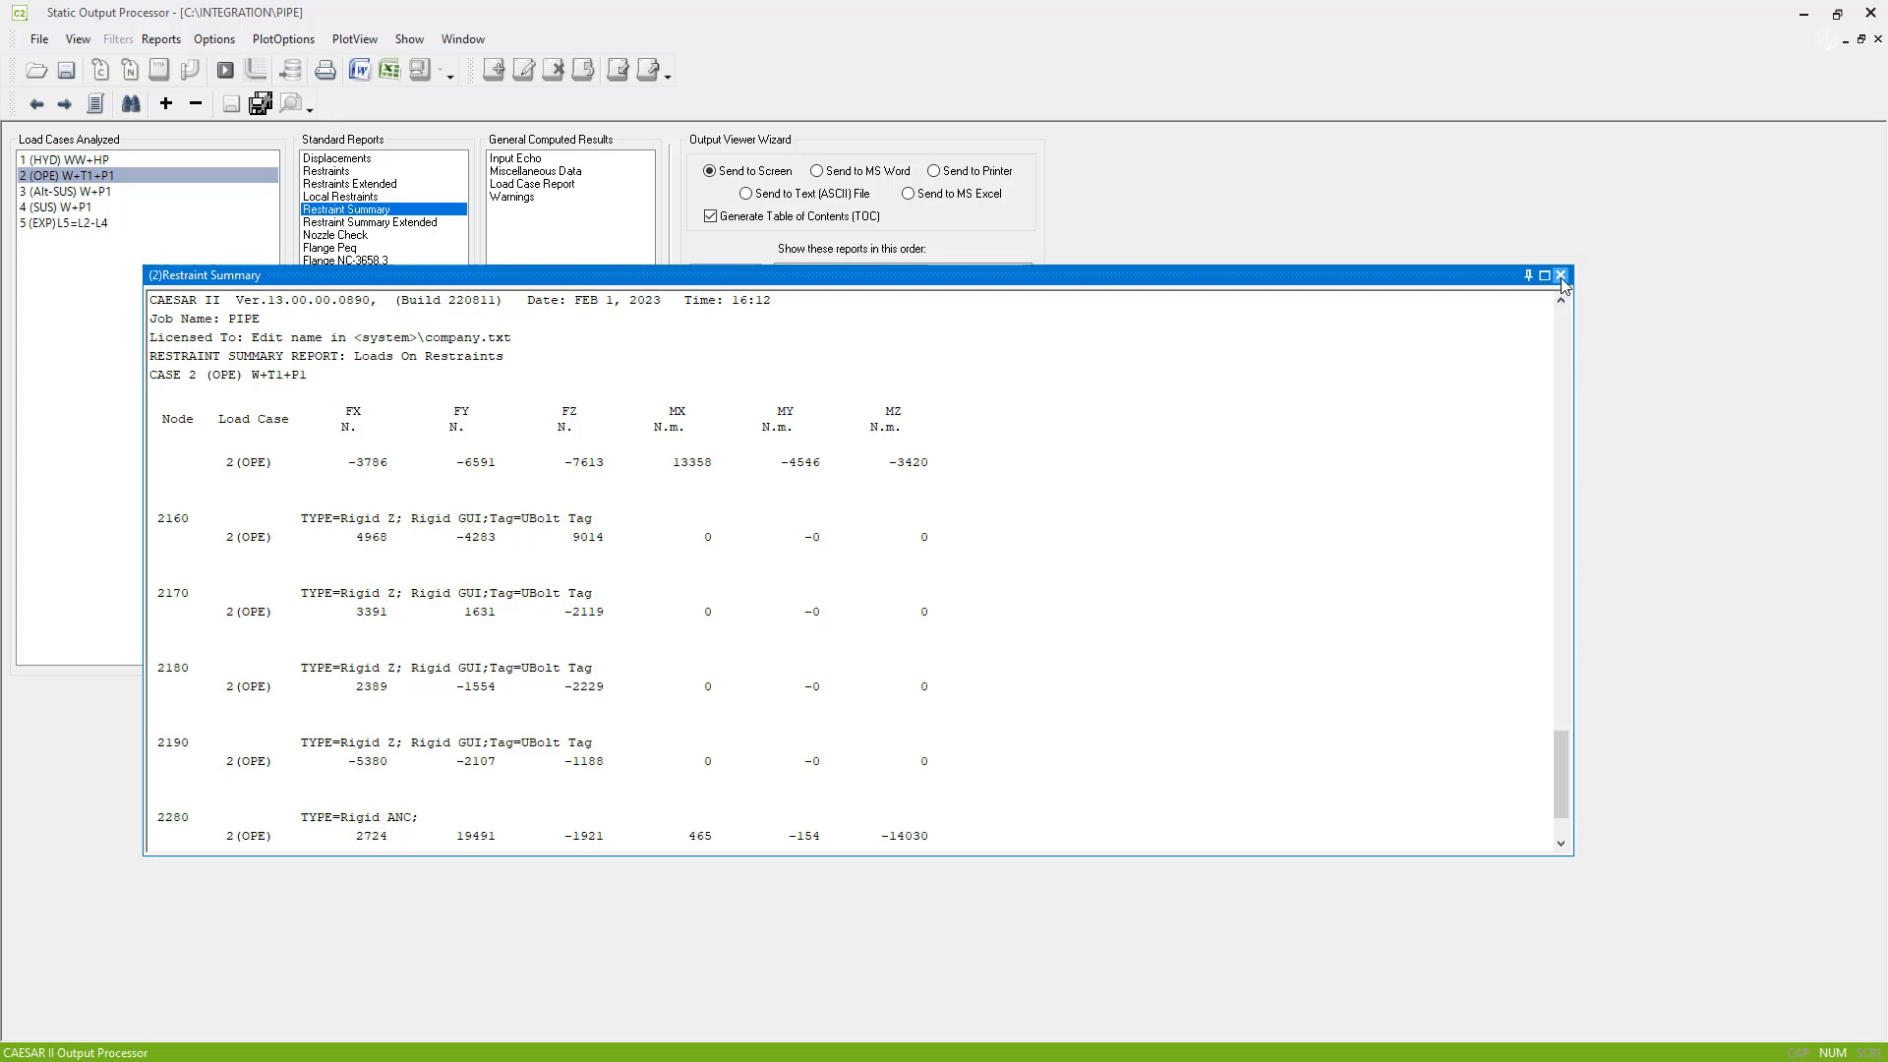
left_click(1869, 15)
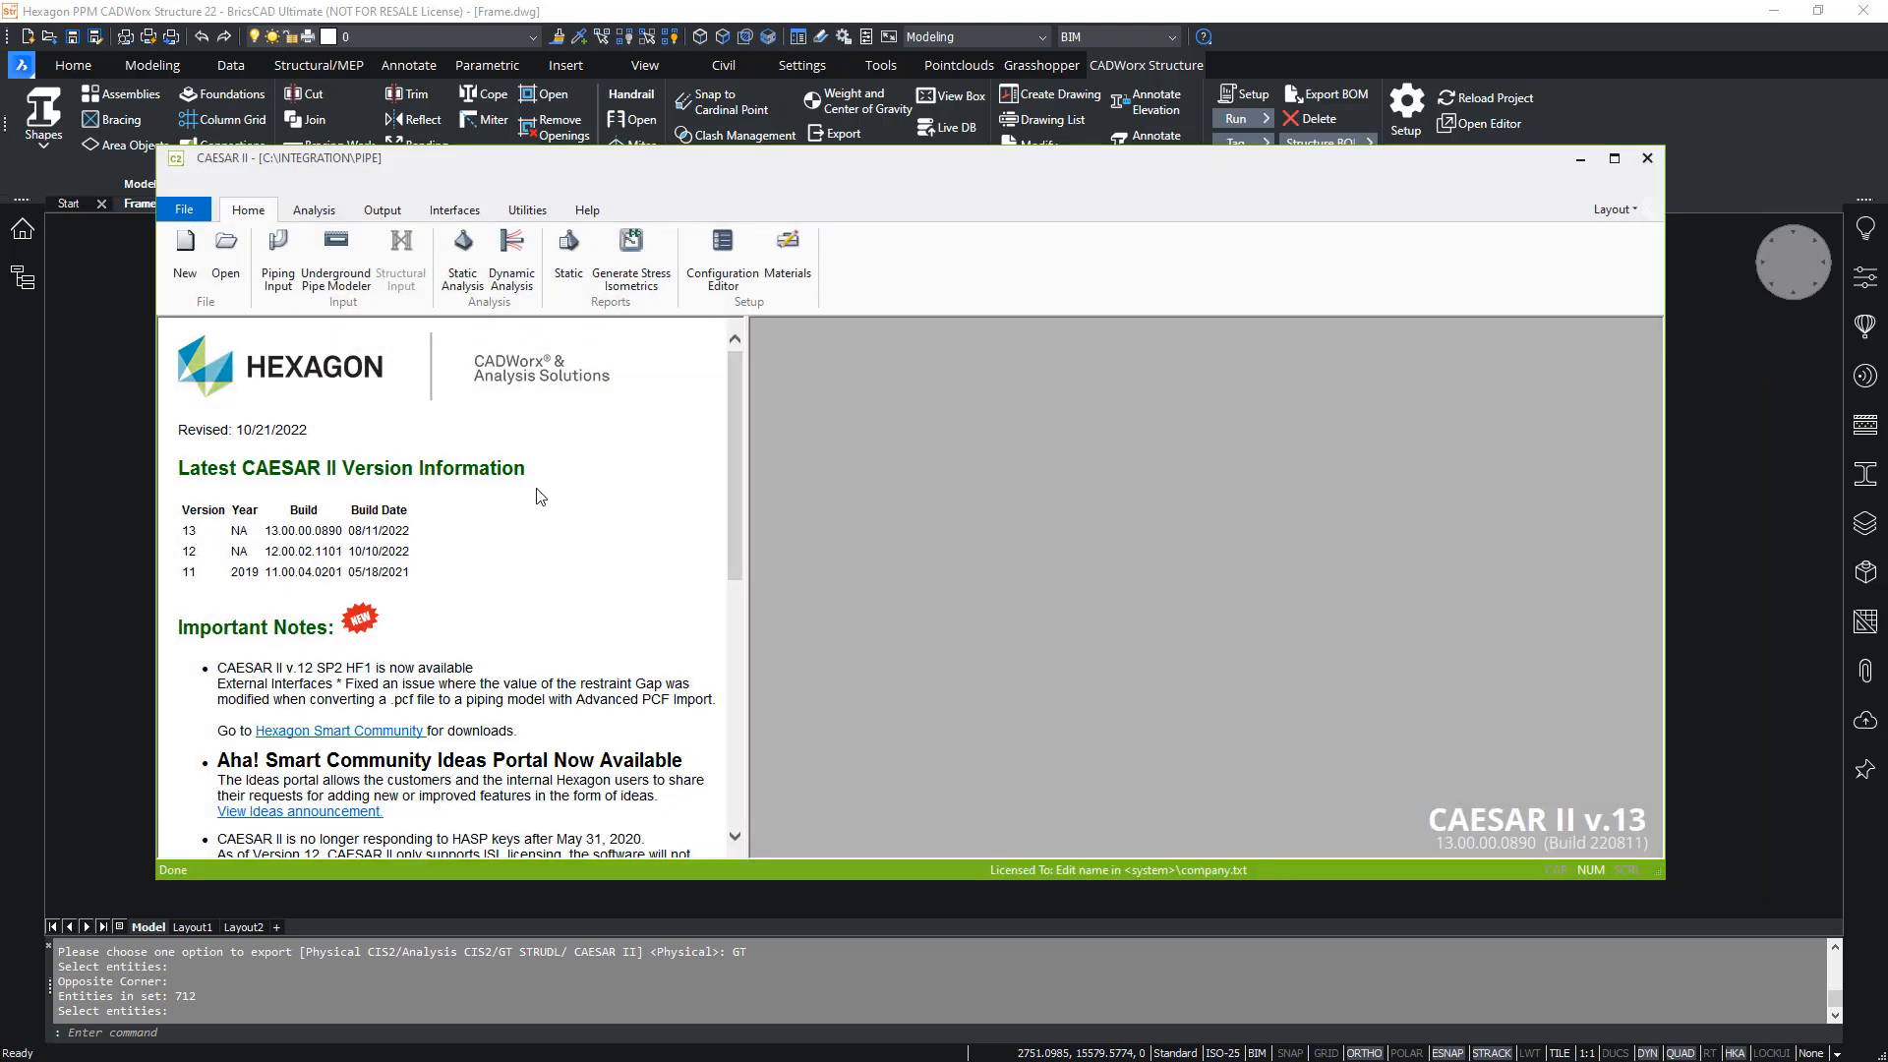
- Start the Data Export Wizard for PIPE.C2 and set the output file to PIPE.mdb as a Microsoft Office 2000/2002/2003 Access database
left_click(454, 210)
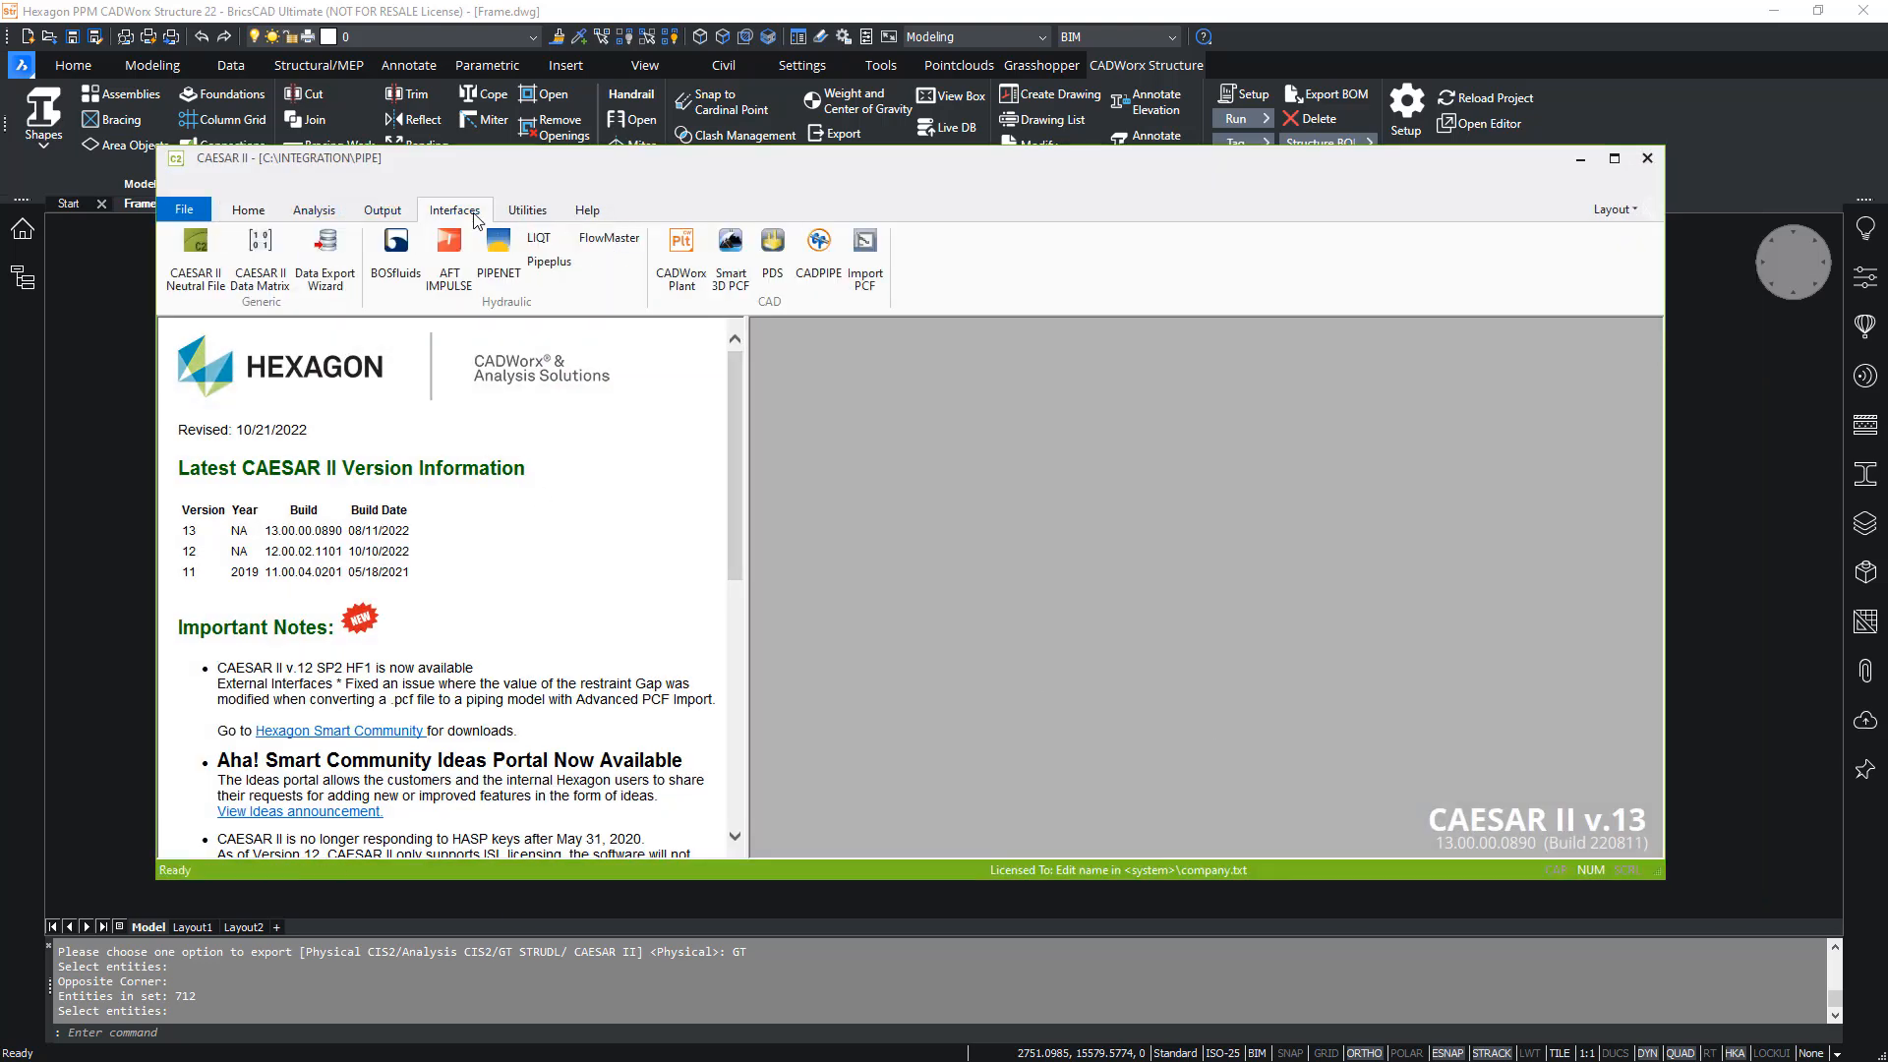
left_click(326, 271)
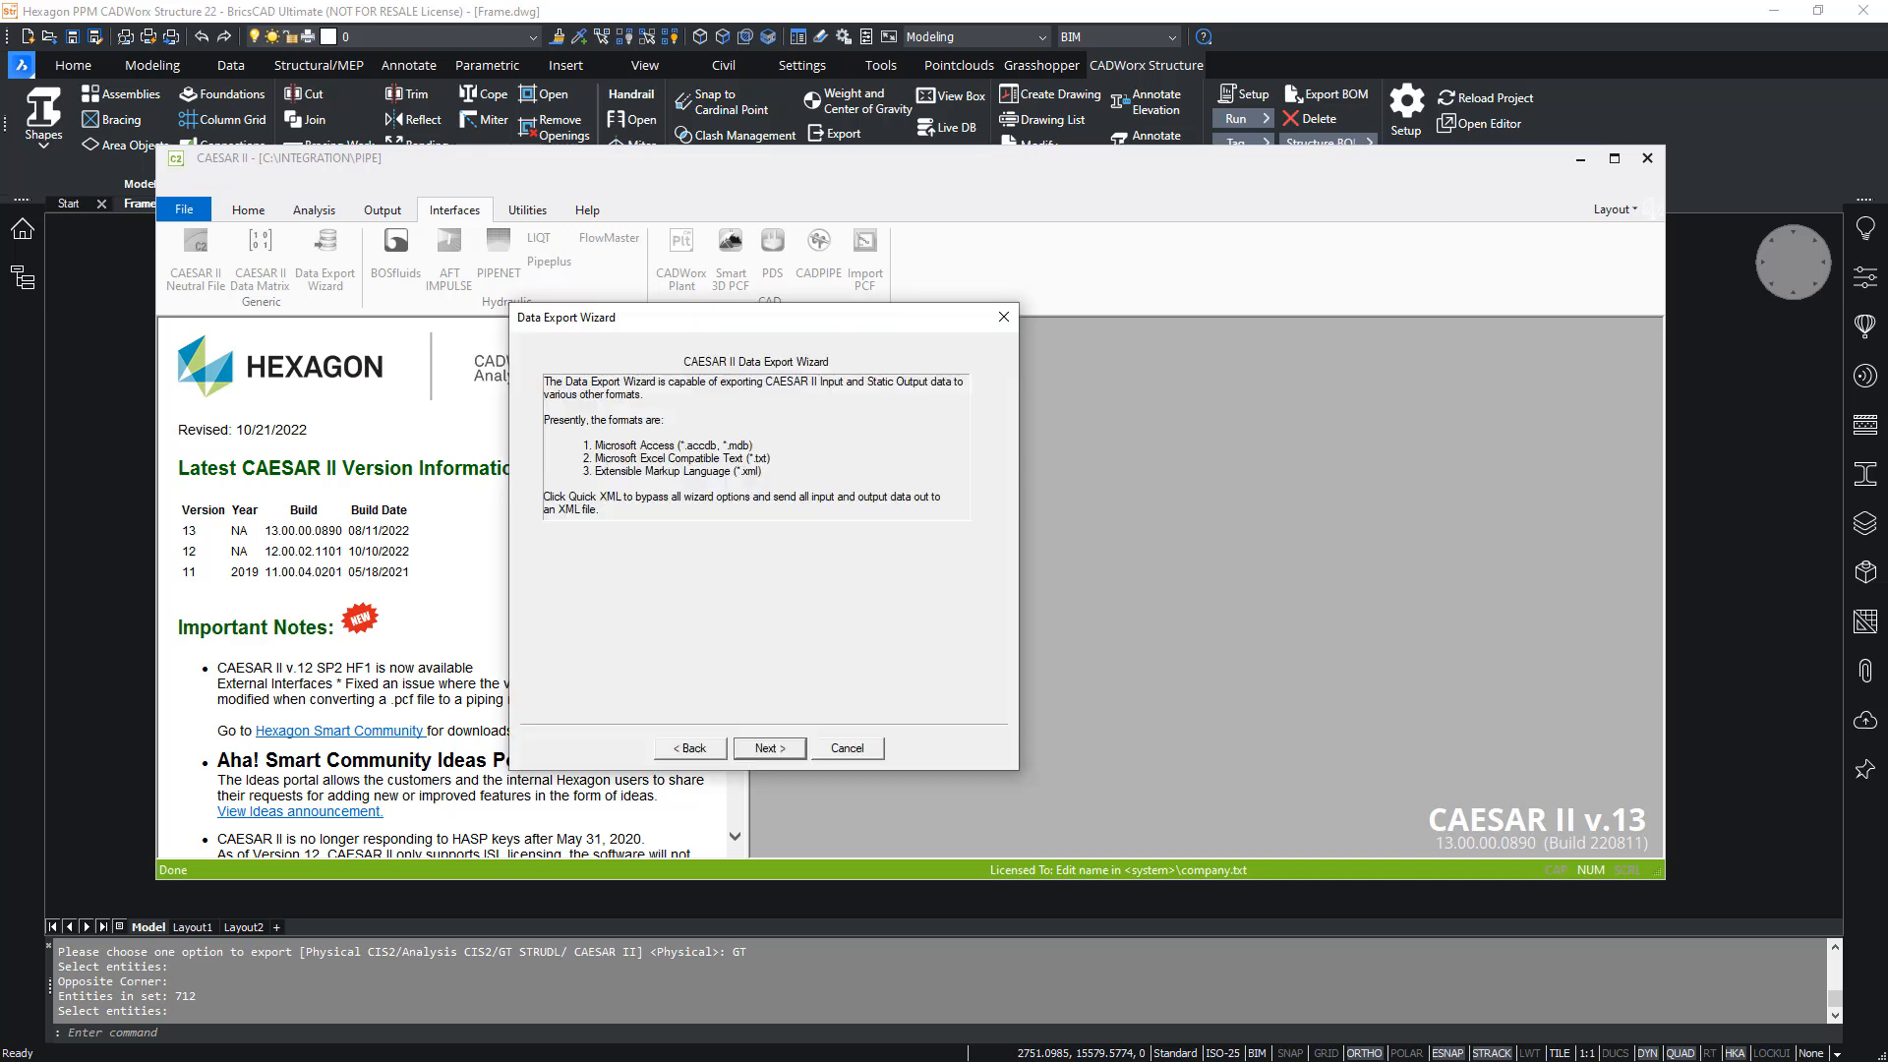
left_click(769, 747)
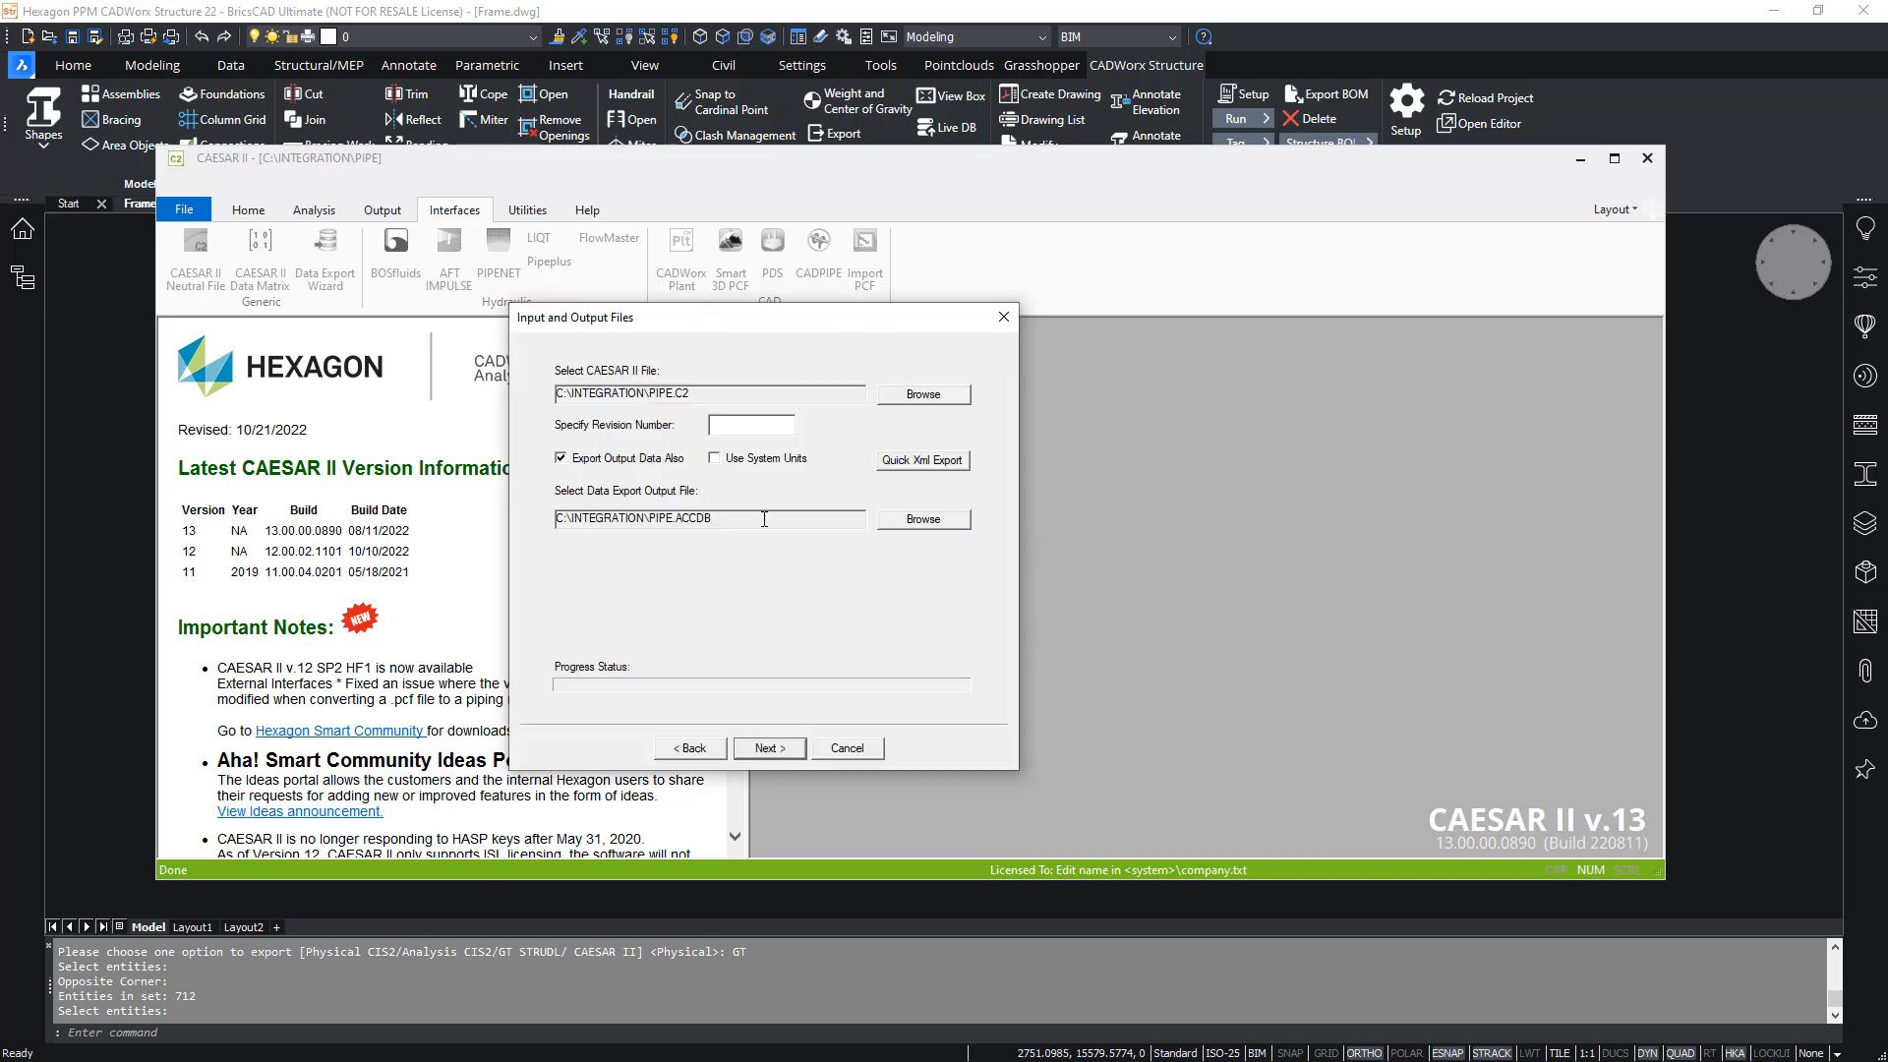
left_click(897, 522)
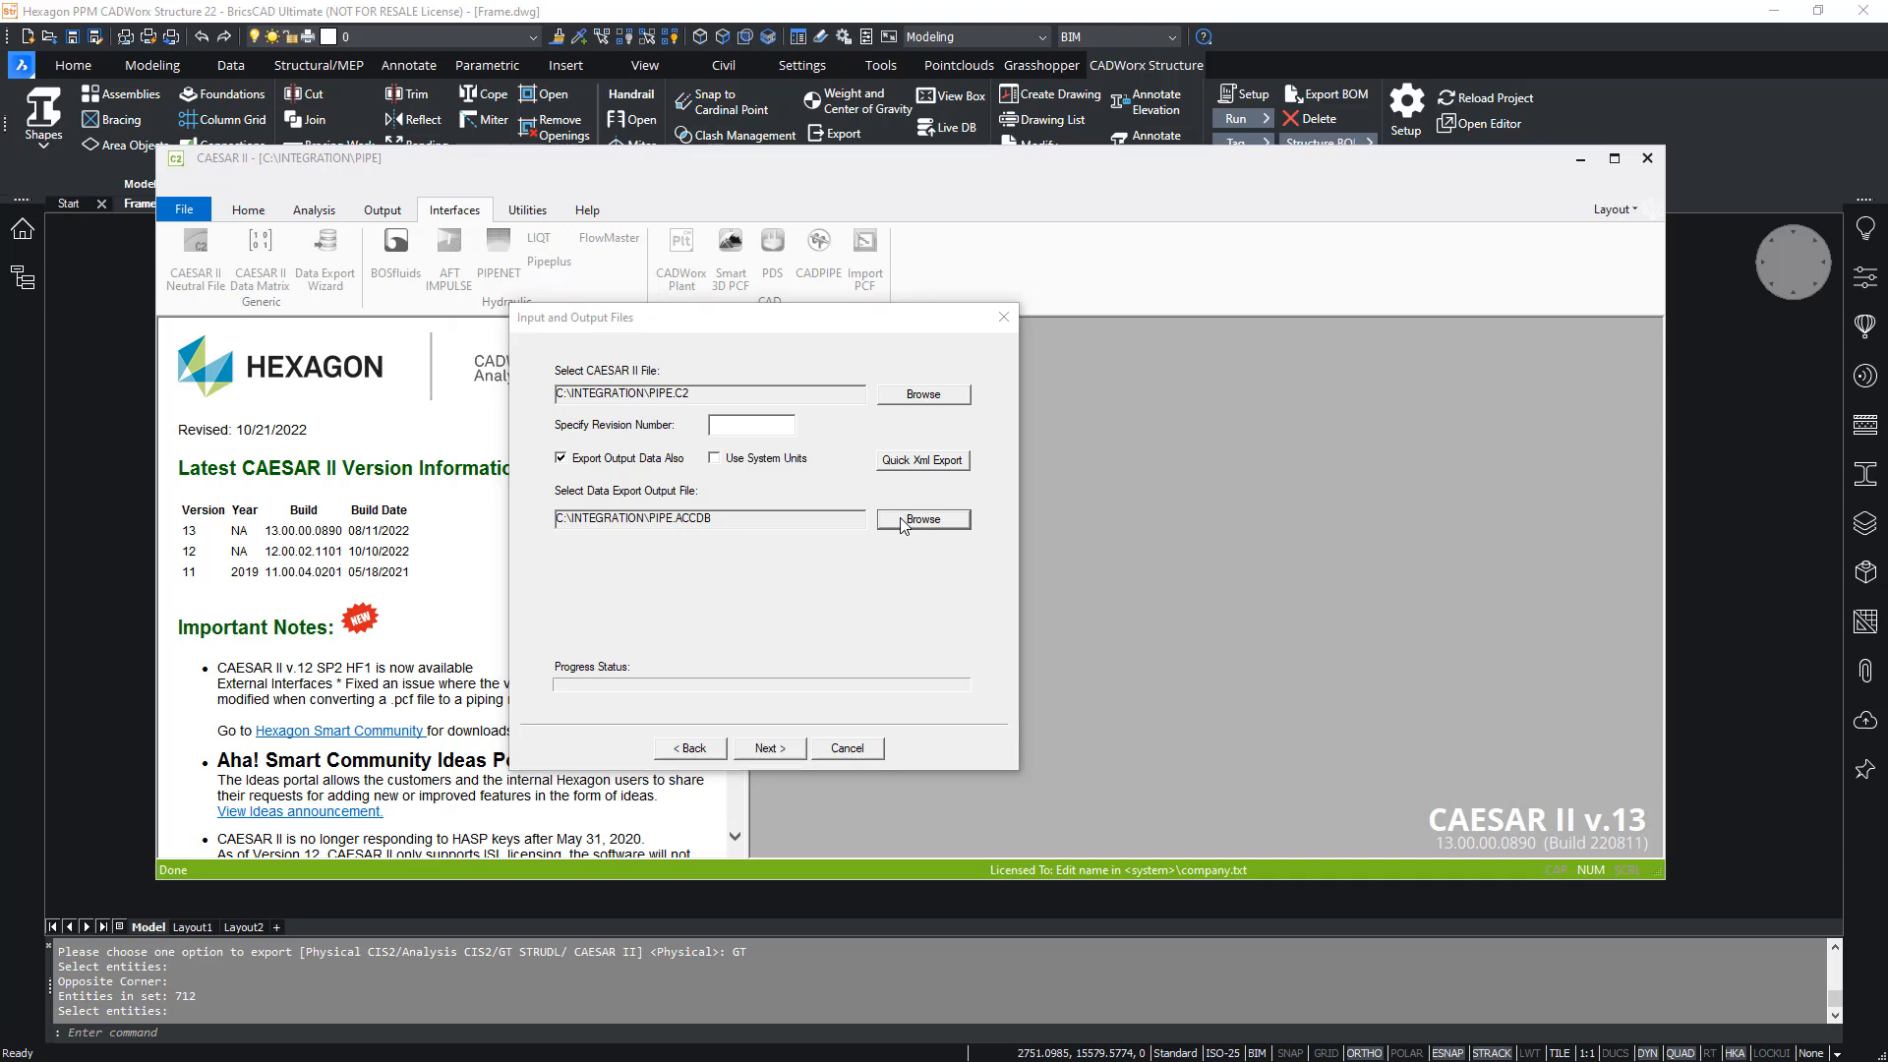
left_click(763, 744)
left_click(763, 769)
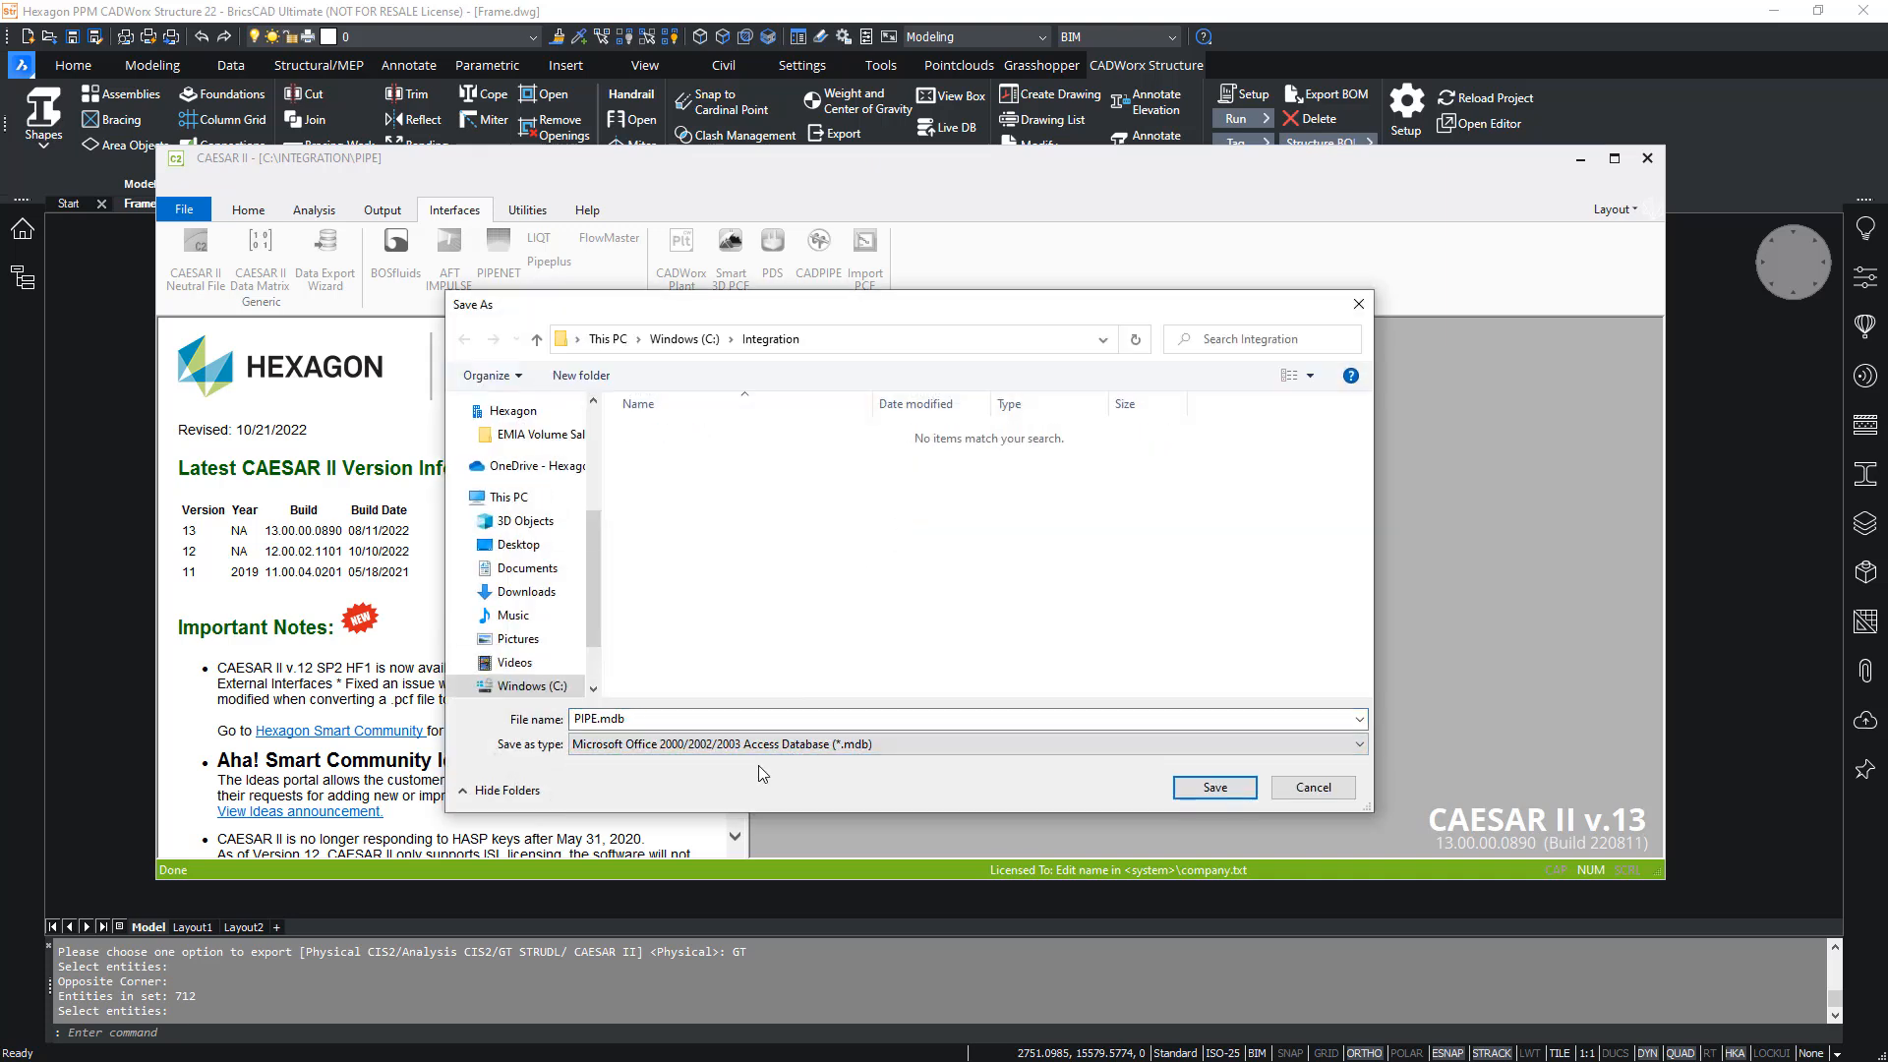
left_click(1216, 787)
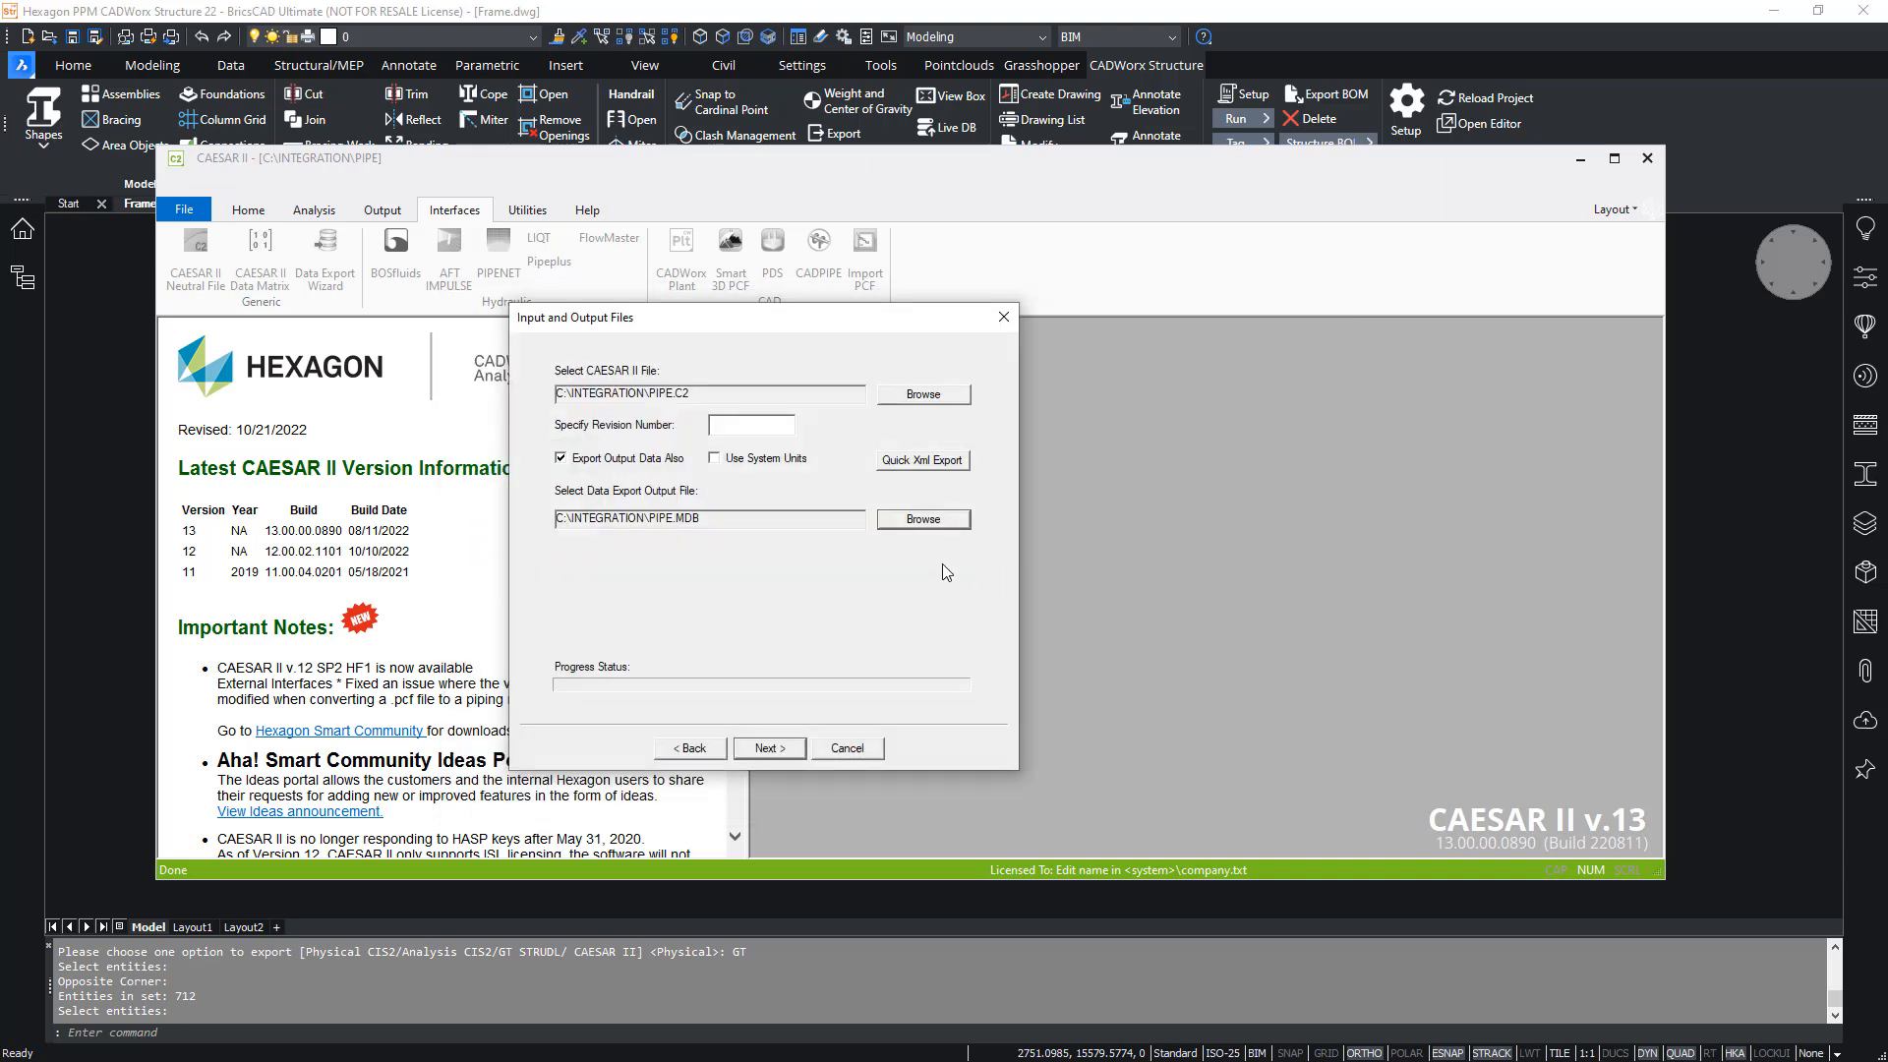
- Export all input options and output reports for load cases 1, 2 and 4, declining to append more data or open the created file
left_click(769, 748)
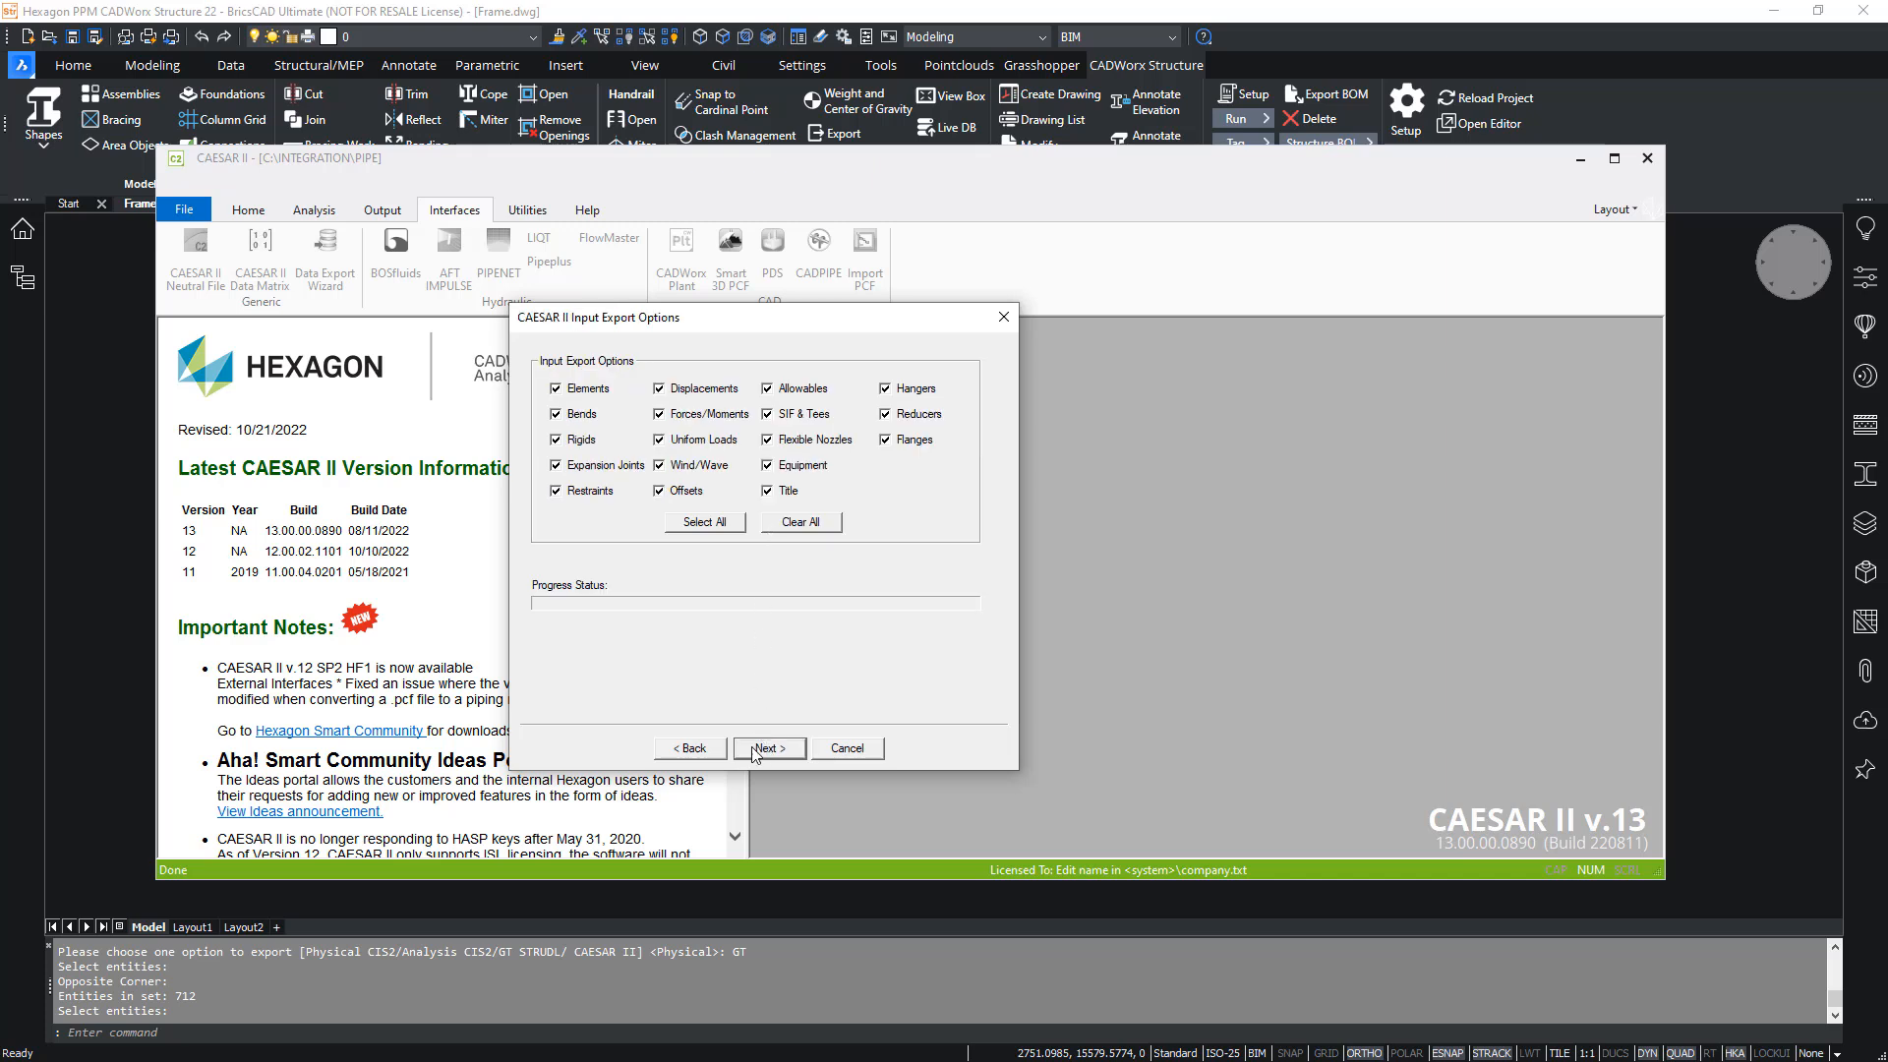
left_click(757, 748)
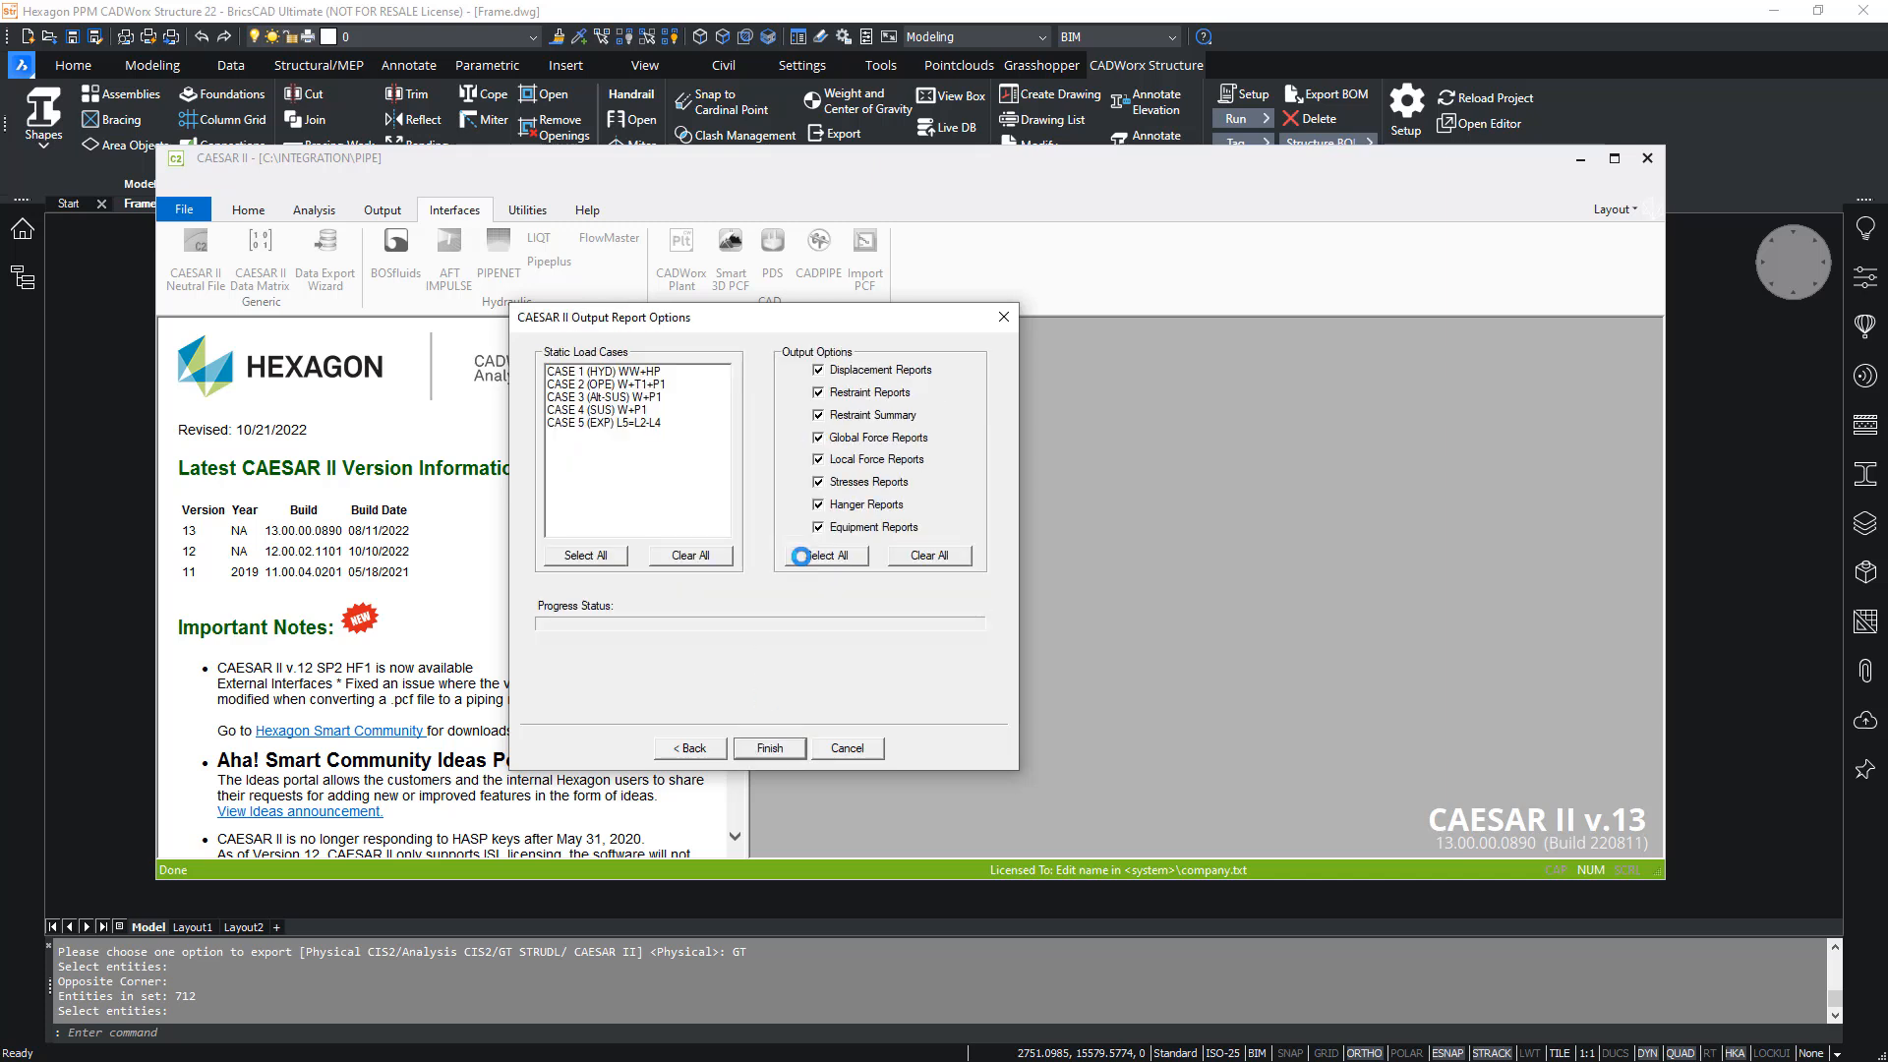
left_click(585, 555)
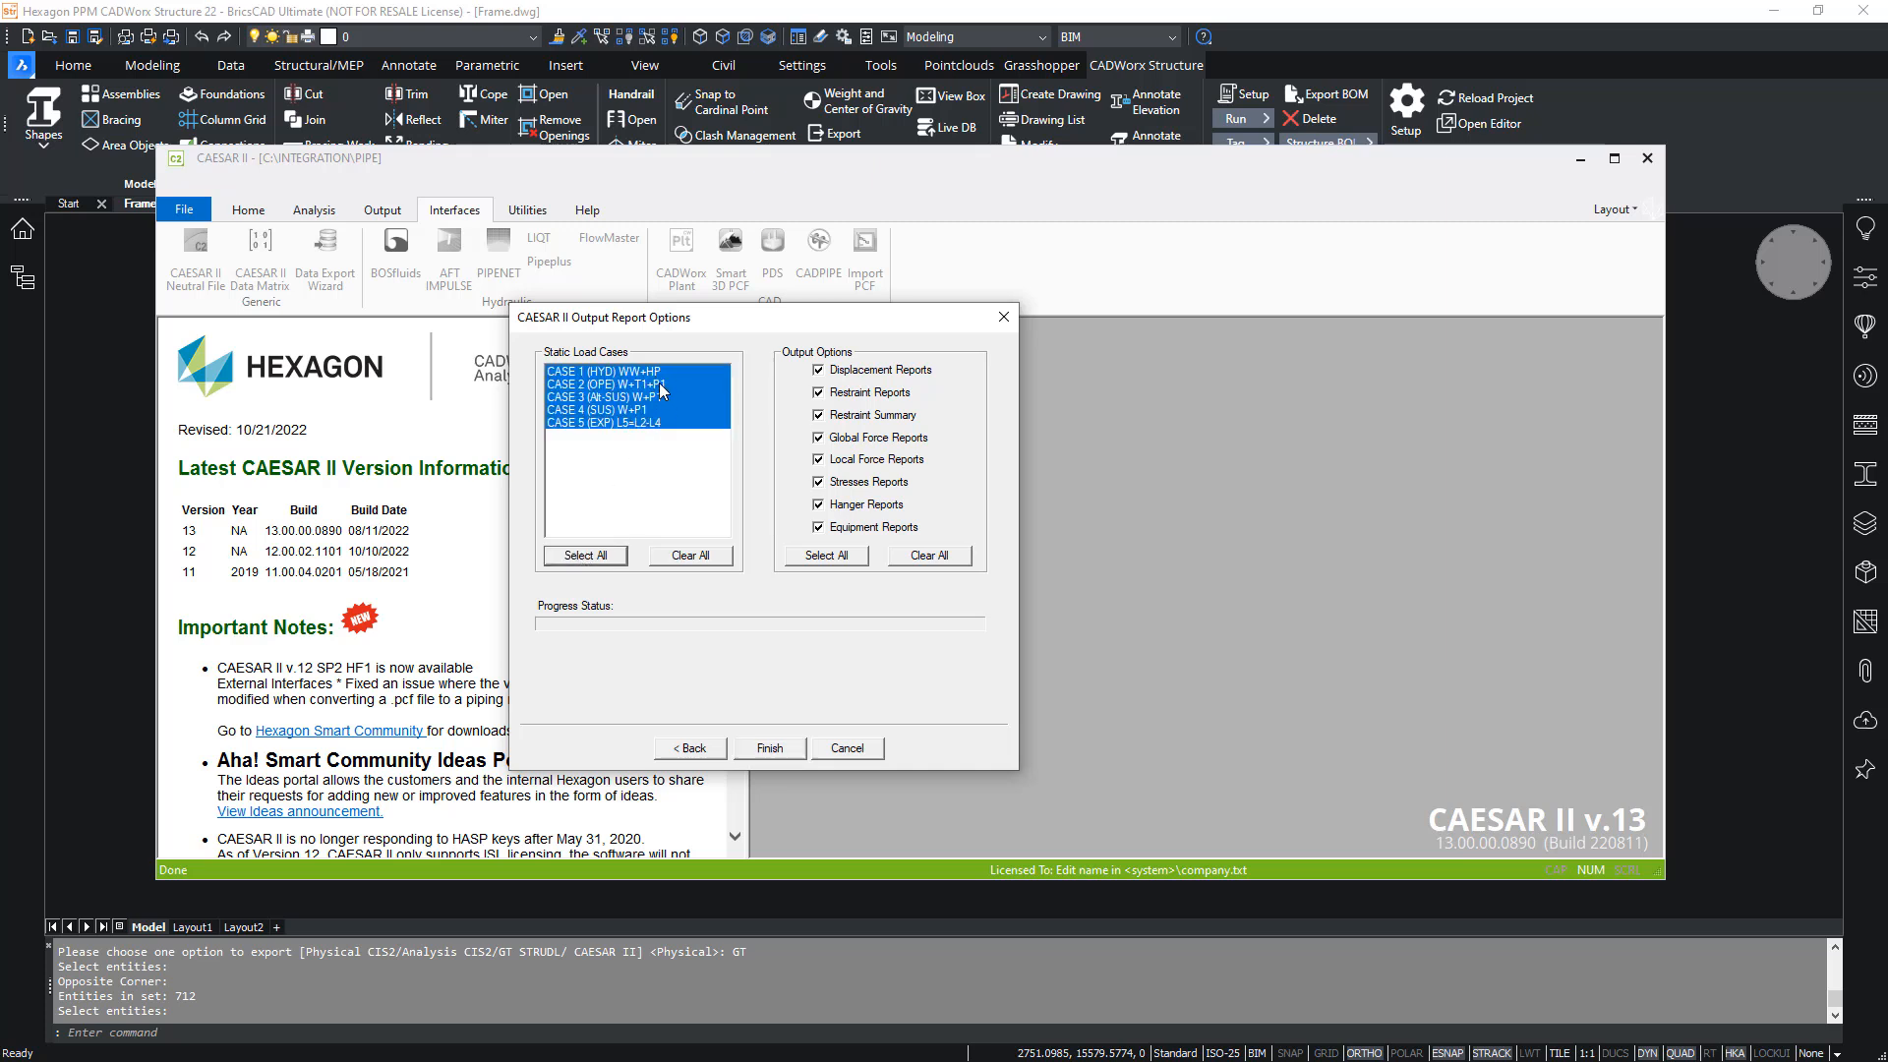
left_click(647, 397)
left_click(637, 424)
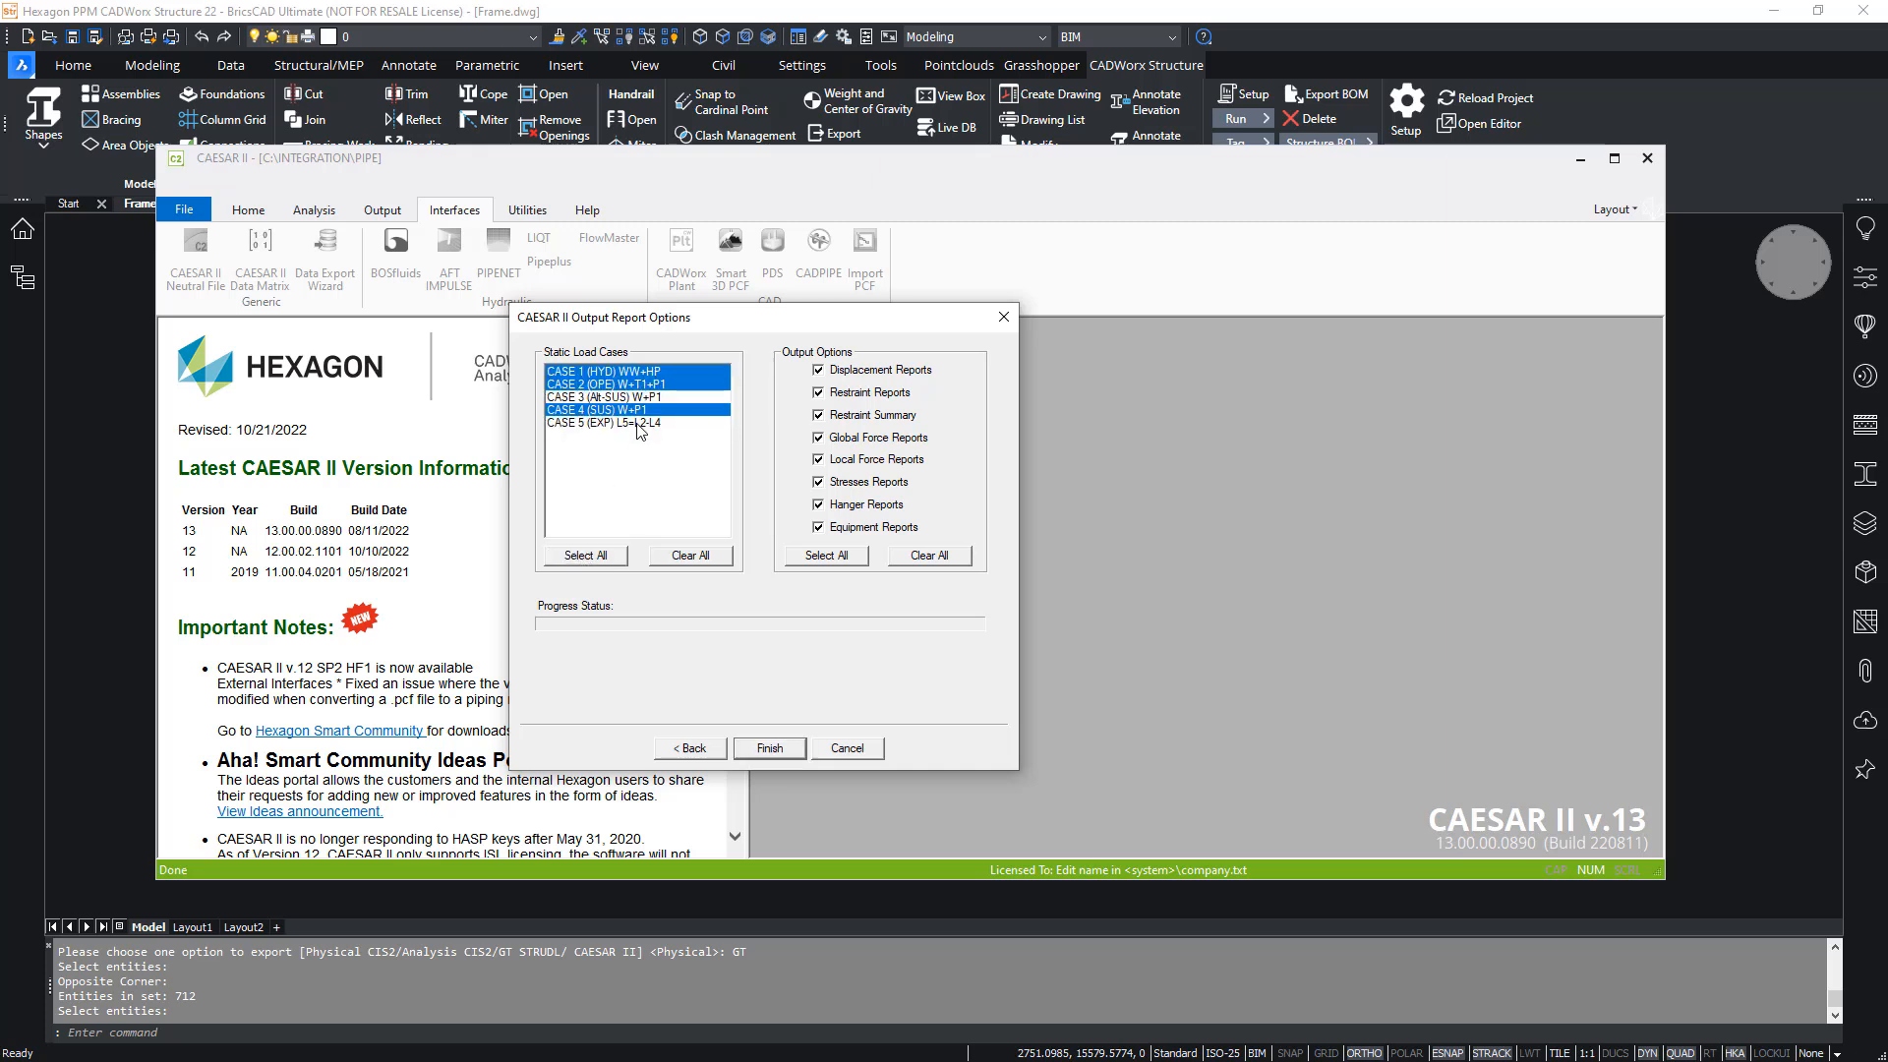
left_click(762, 749)
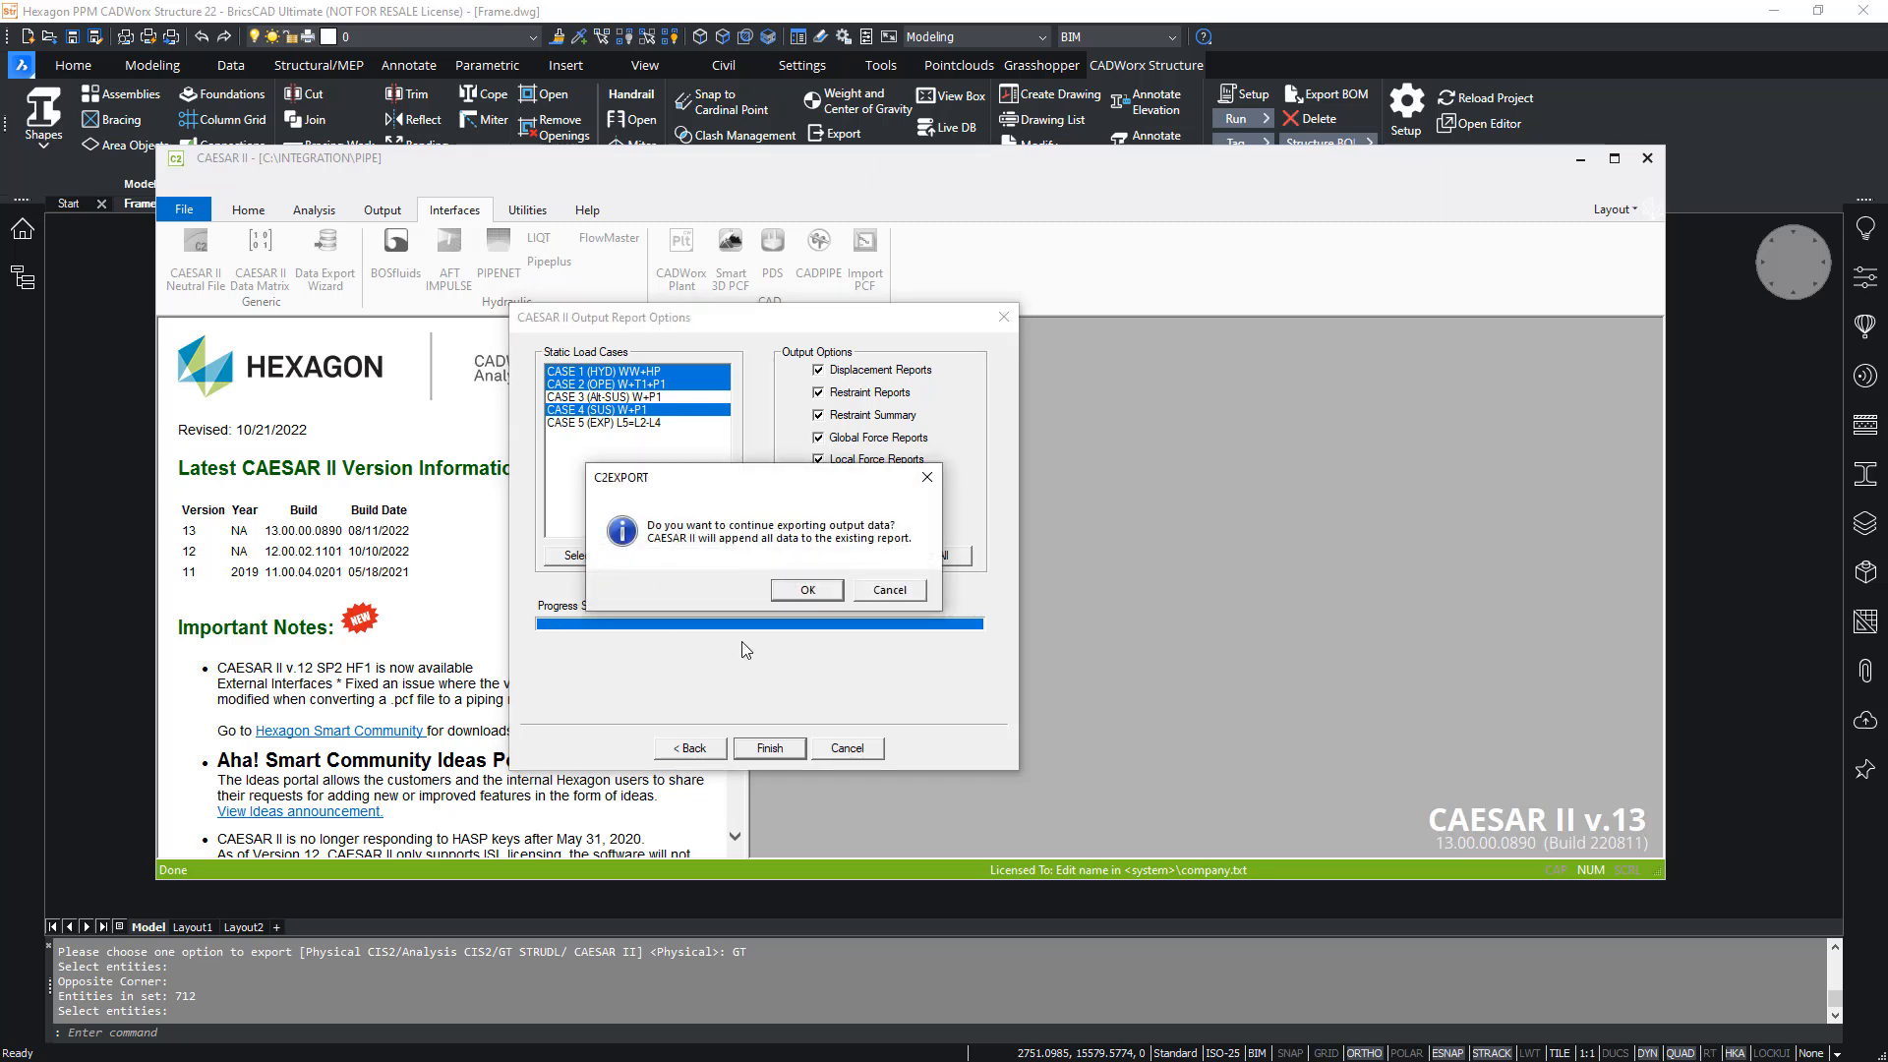
left_click(900, 594)
left_click(900, 594)
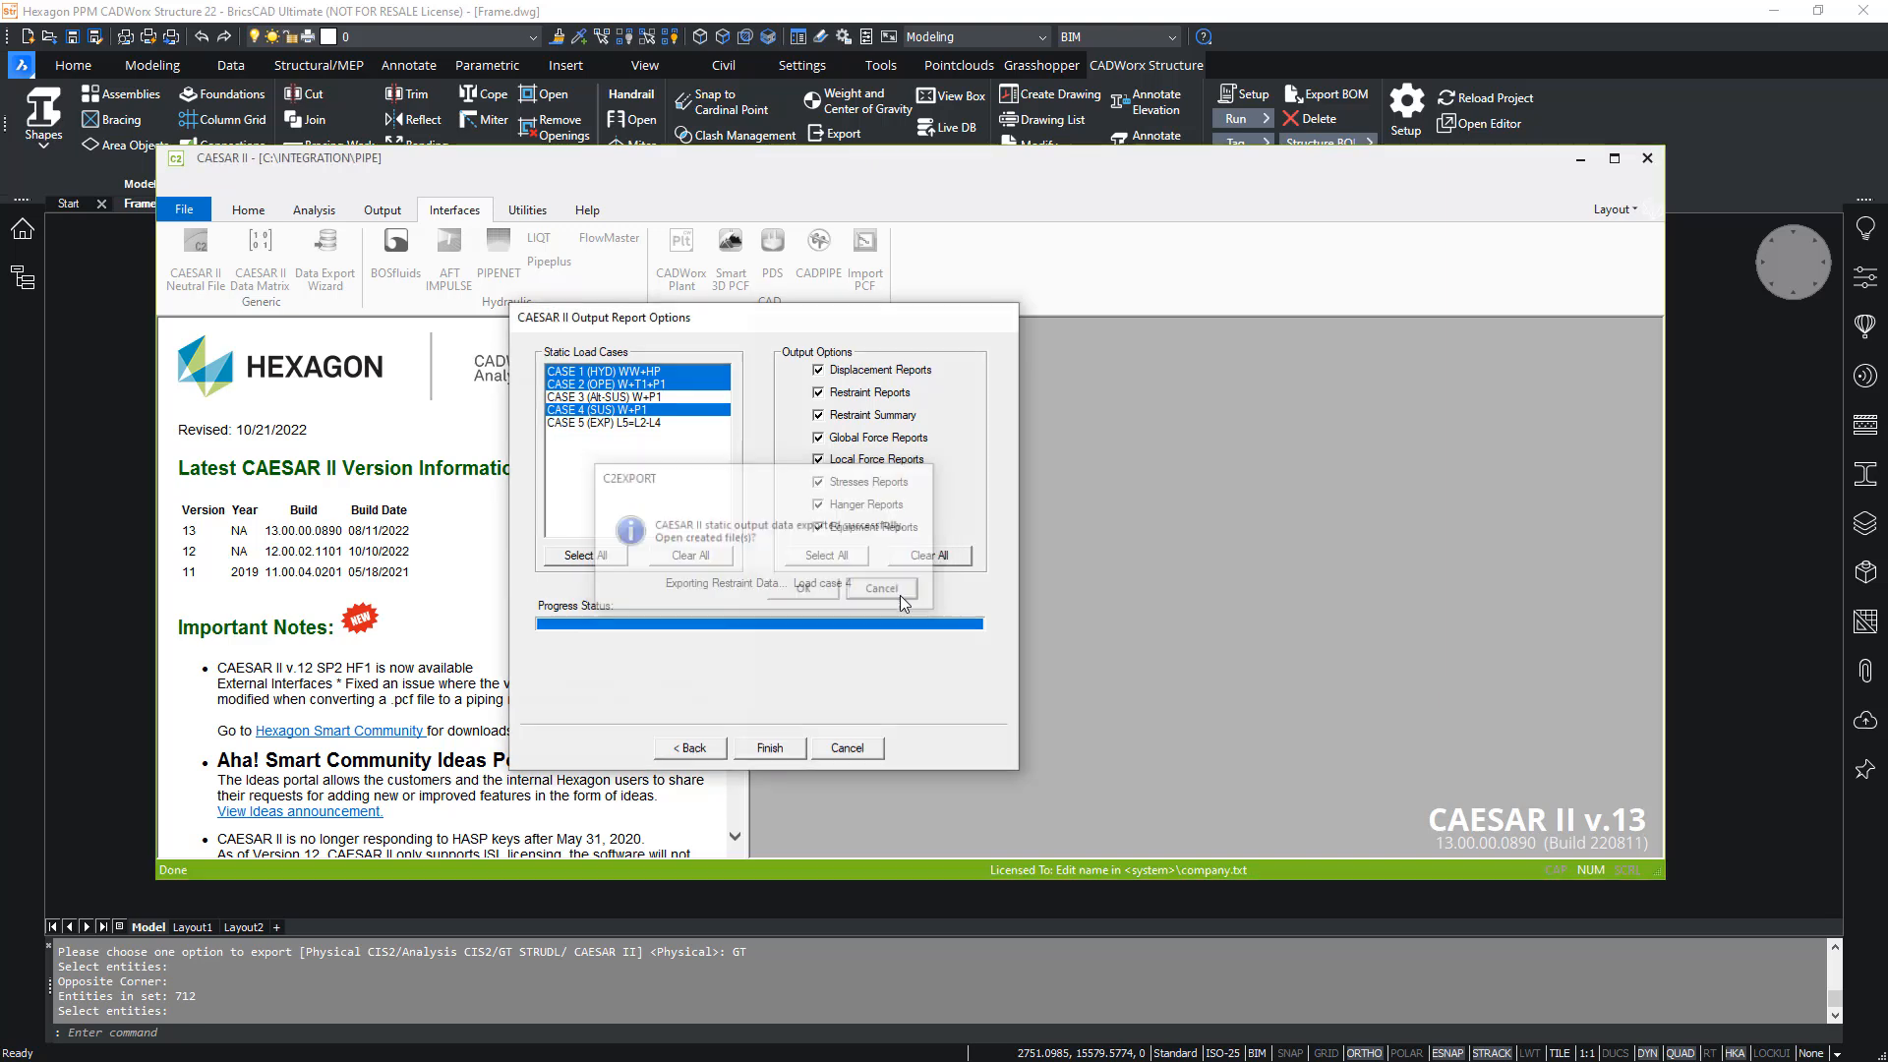